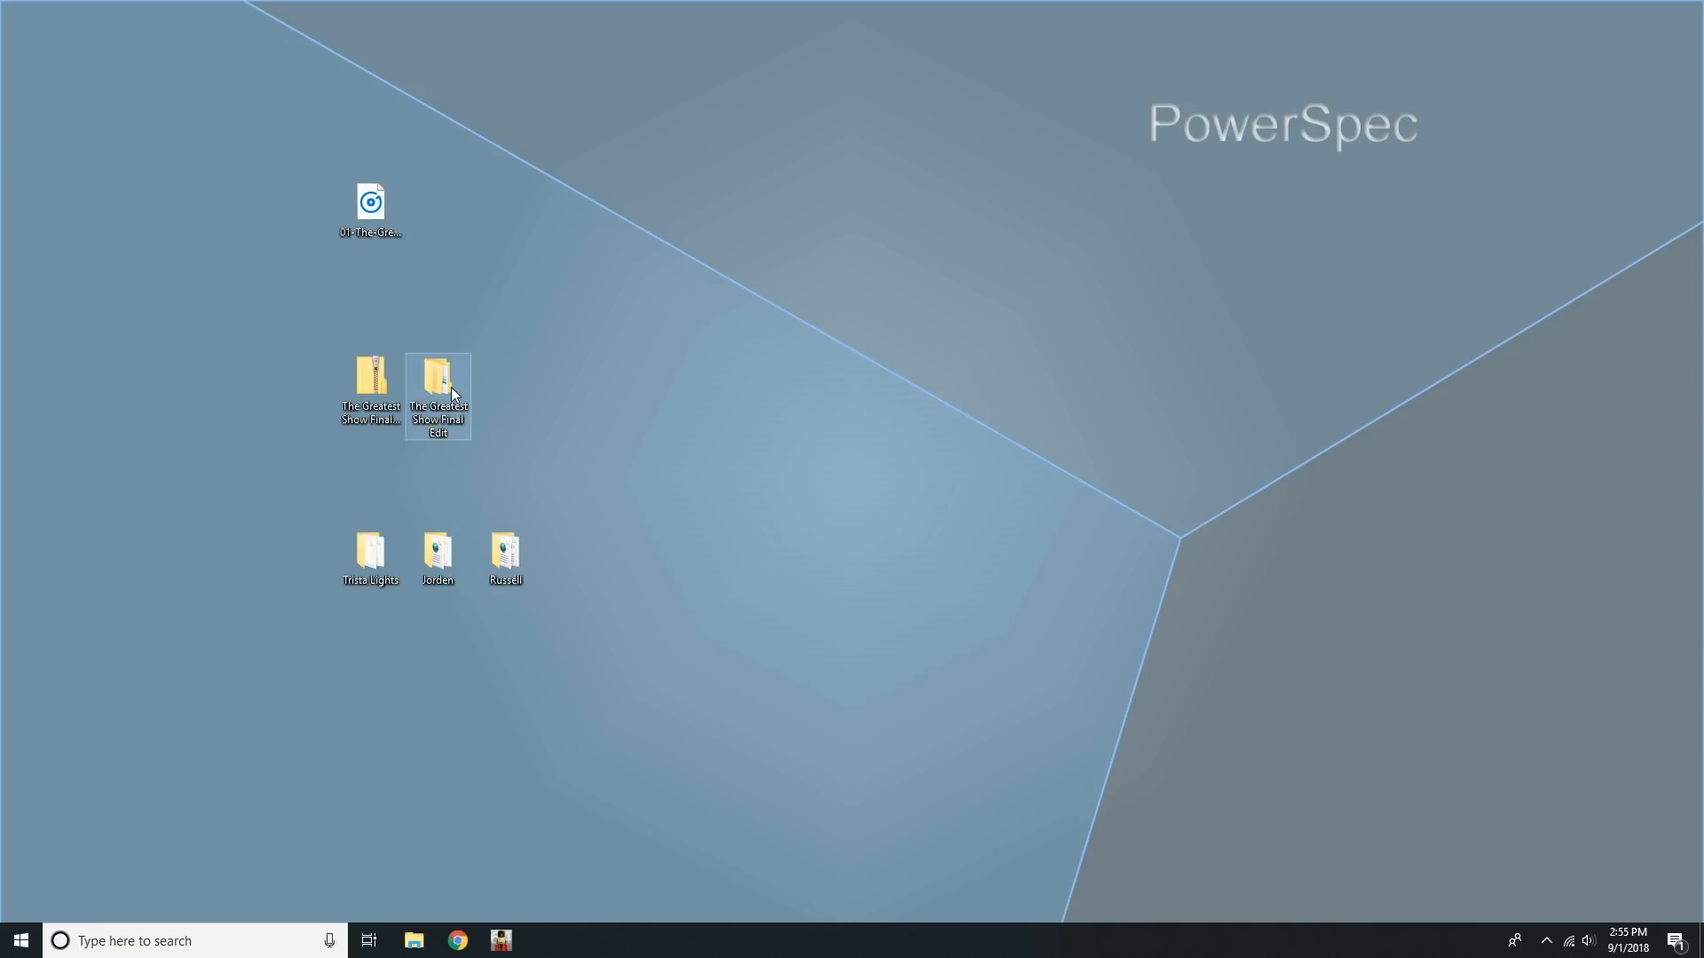
# Step: Switch to xLights and view the house layout of the current Trista Lights show
pyautogui.click(501, 940)
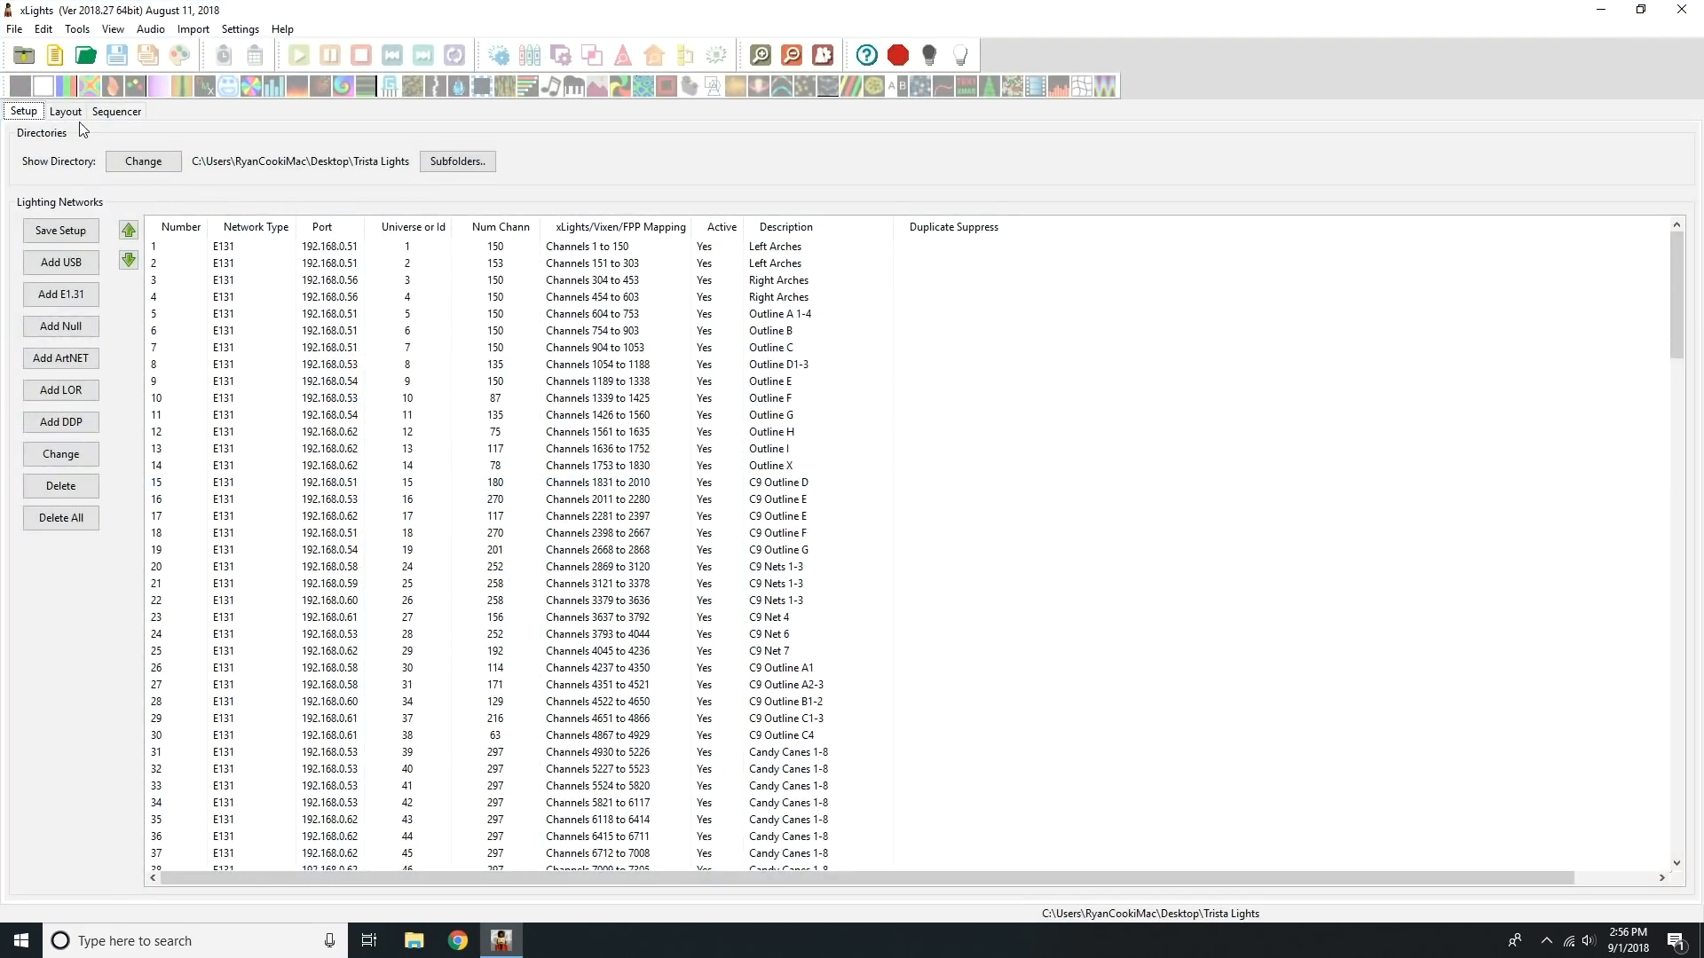
pyautogui.click(73, 114)
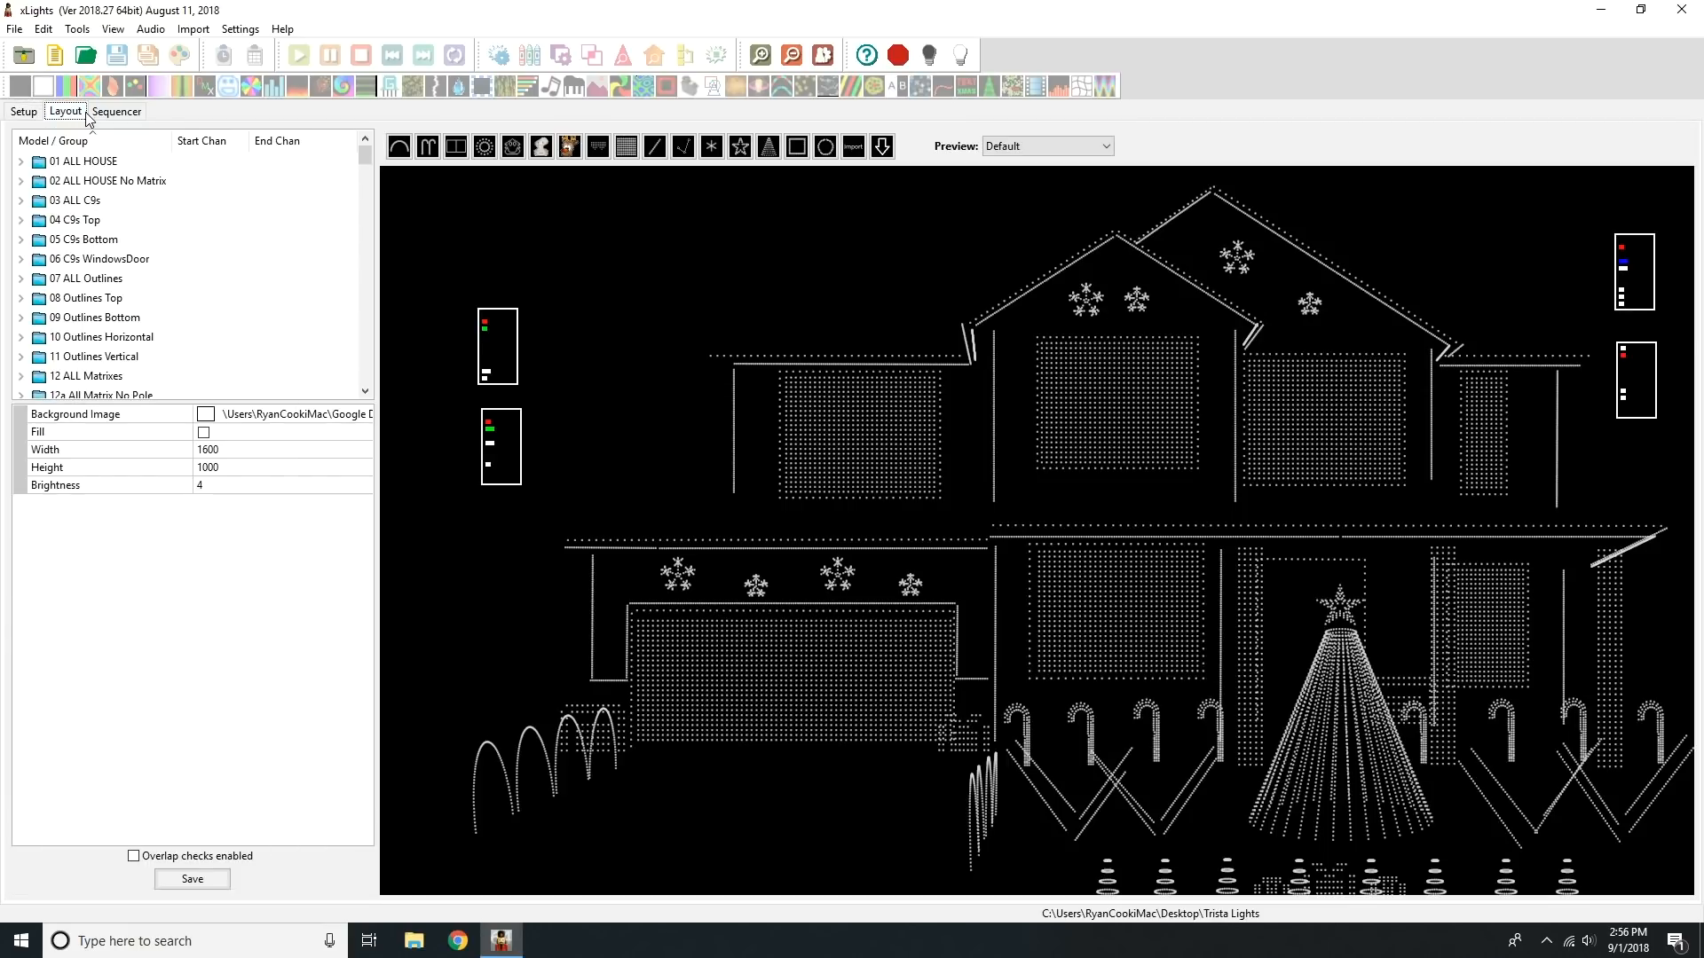
# Step: Change the show directory to the Greatest Showman folder inside The Greatest Show Final Edit on the Desktop
pyautogui.click(36, 115)
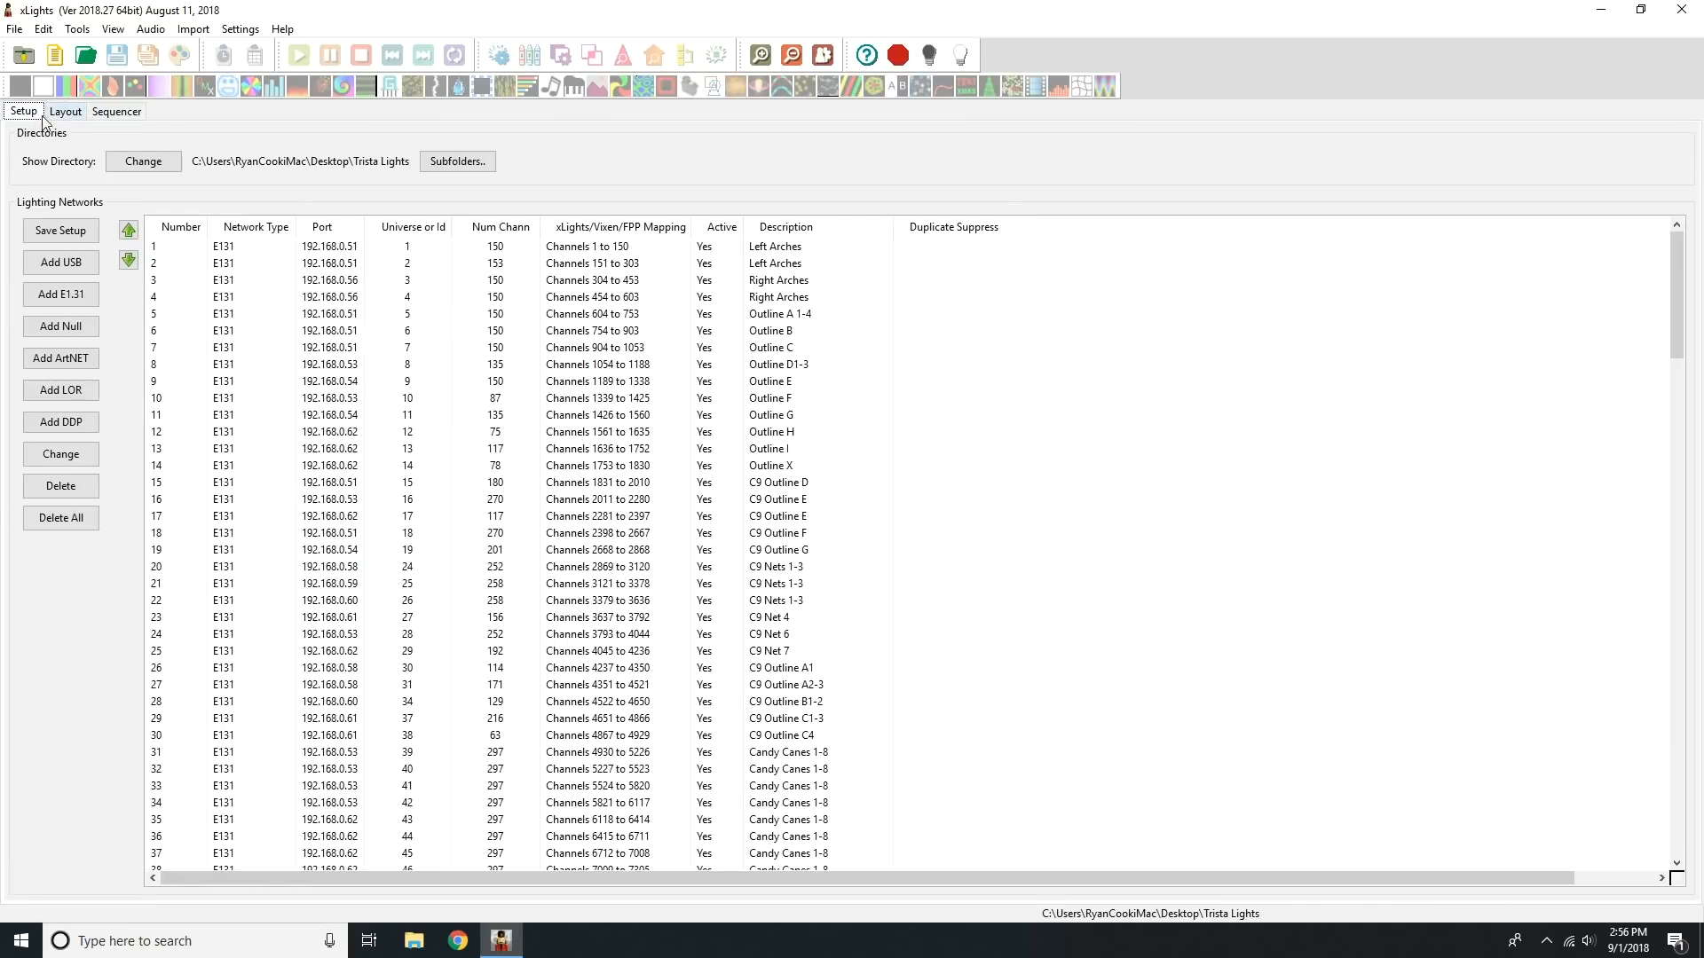
pyautogui.click(135, 158)
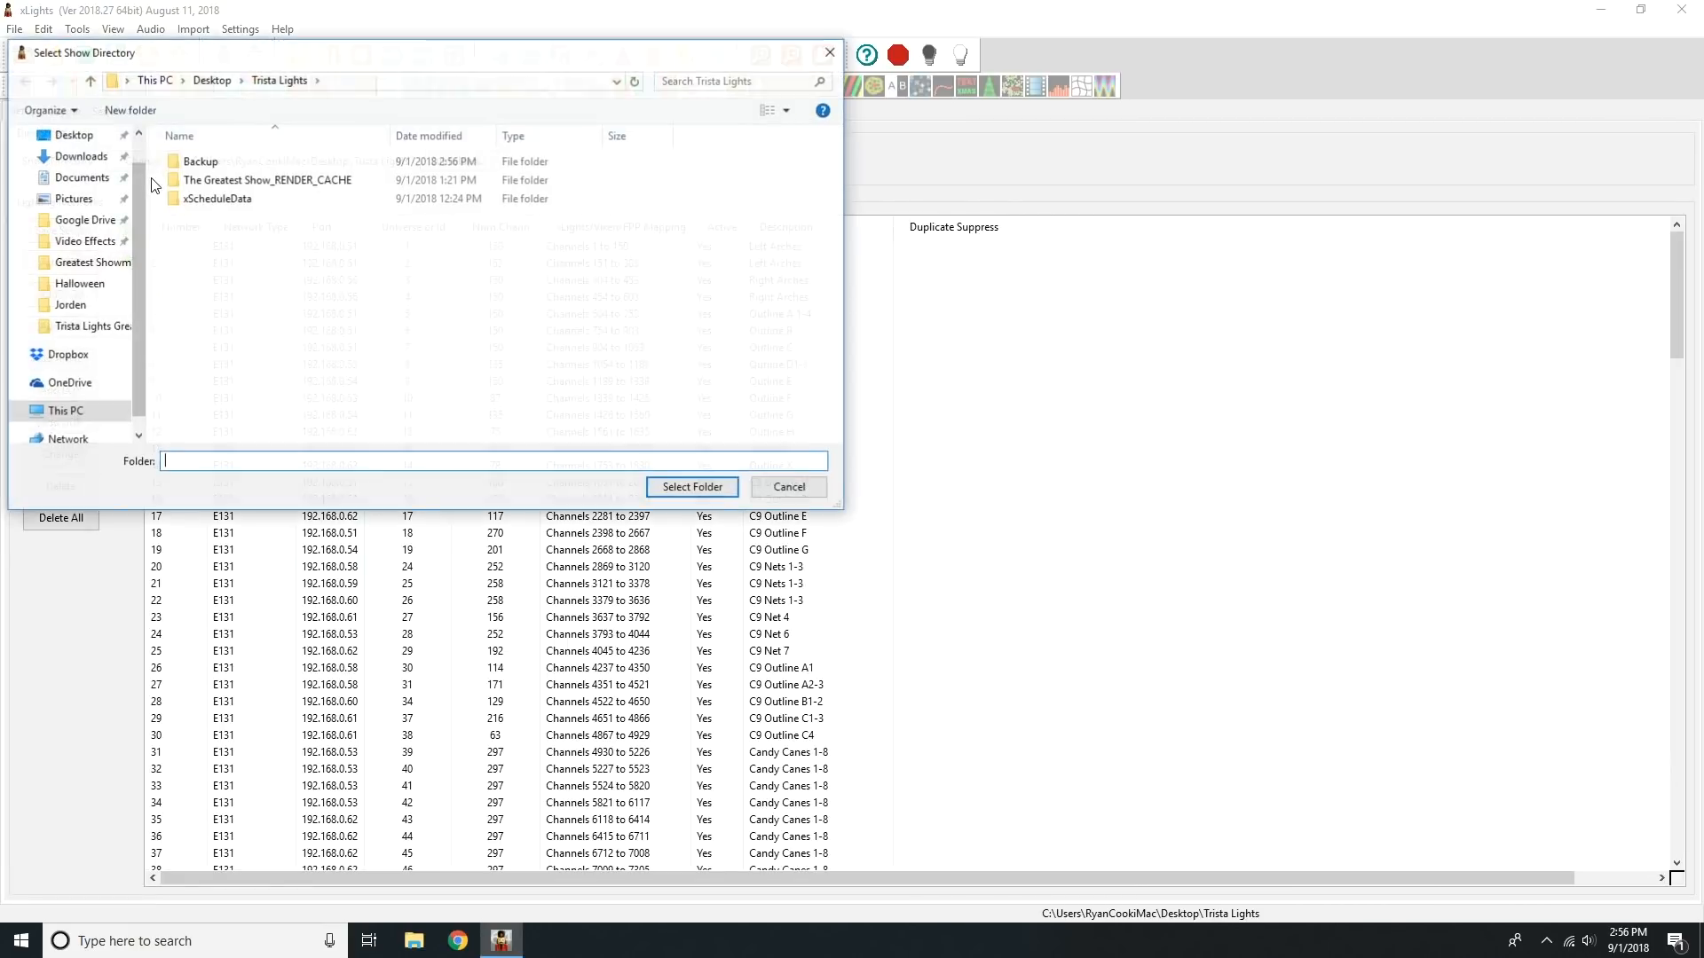
pyautogui.click(211, 80)
pyautogui.doubleClick(256, 180)
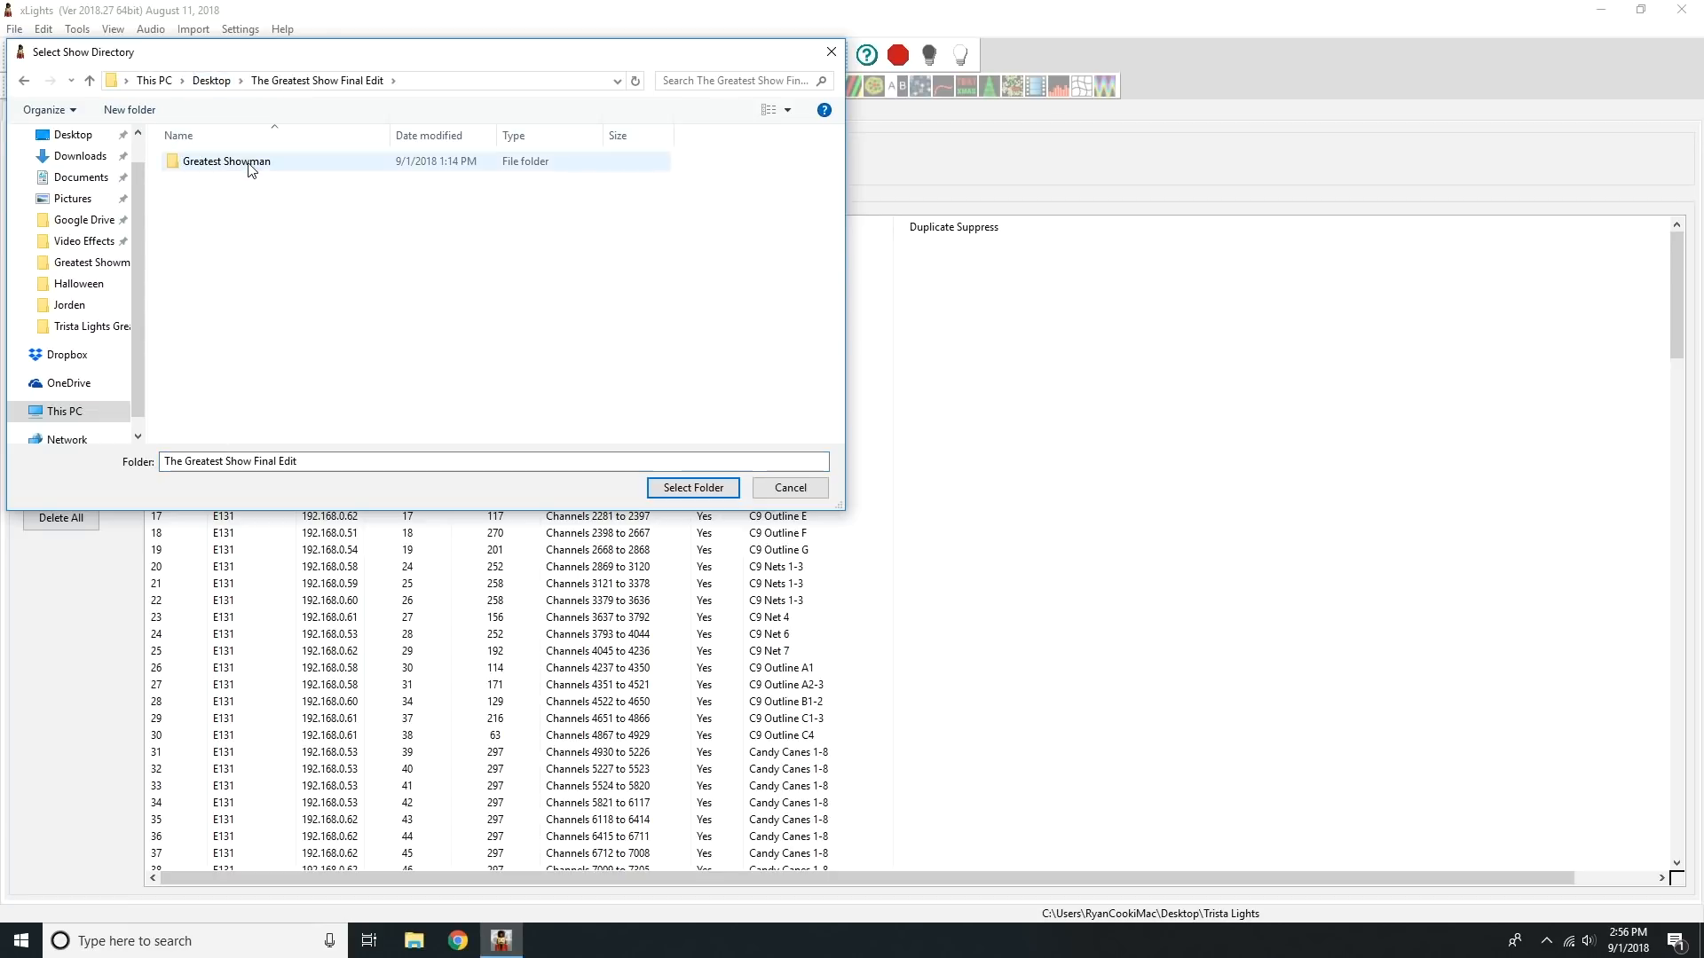
pyautogui.doubleClick(222, 160)
pyautogui.click(693, 488)
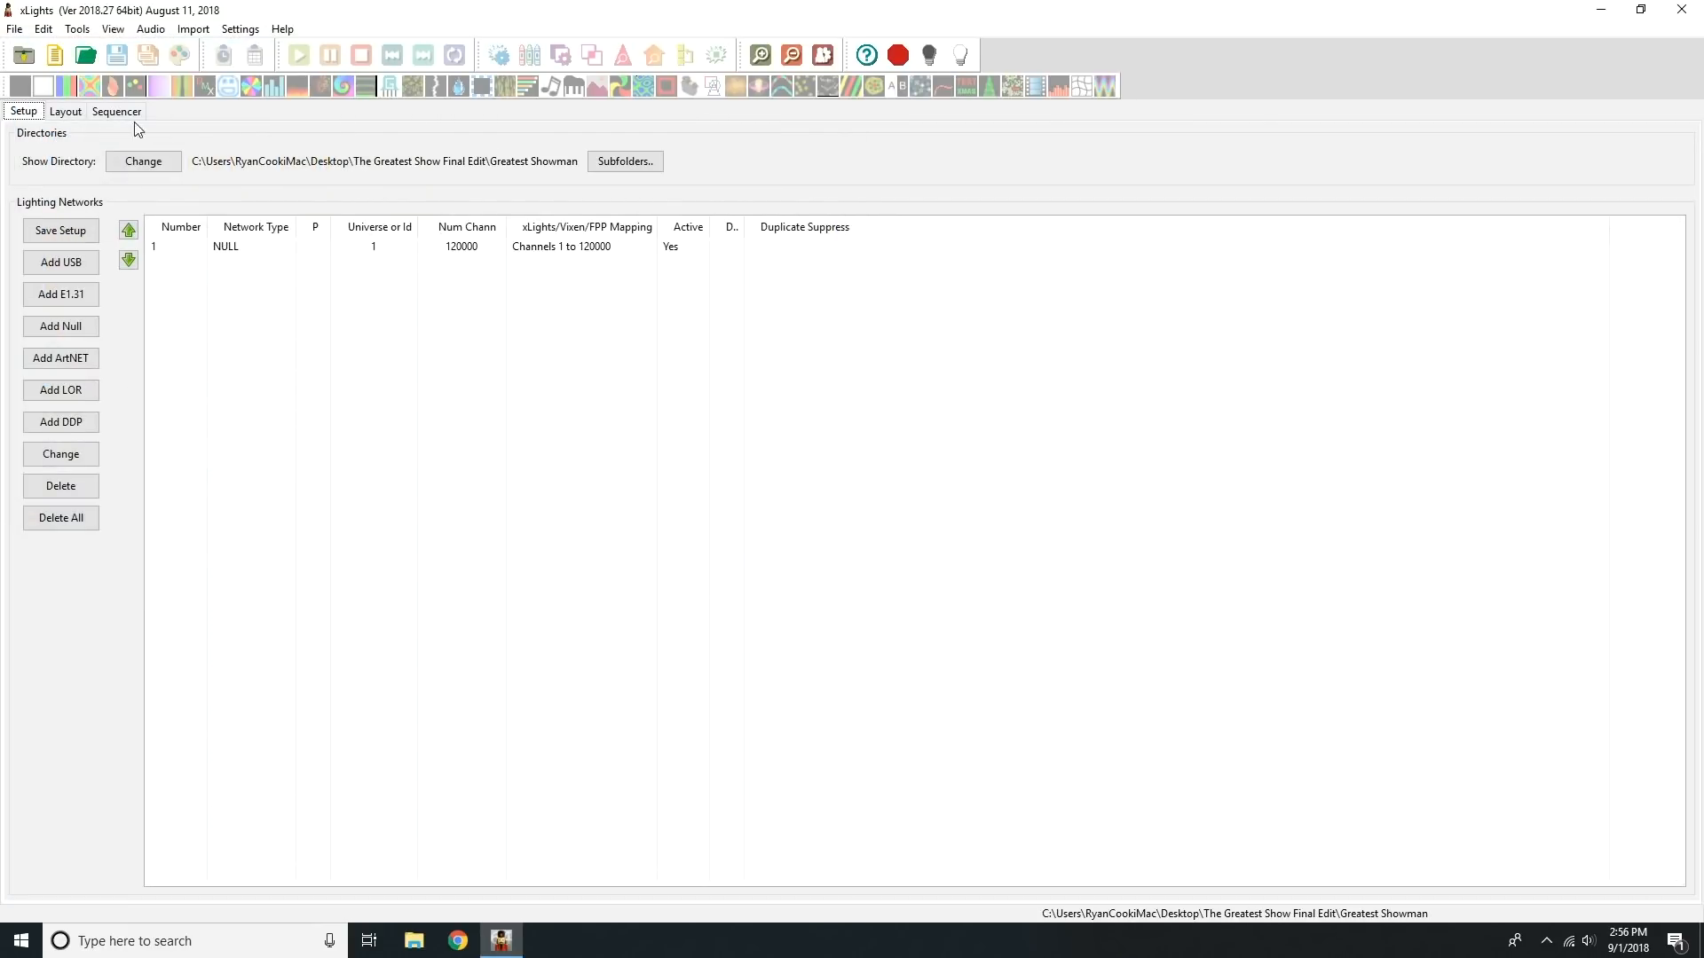
# Step: Examine the Greatest Showman layout, comparing the P10 matrix with the Matrix1 and Matrix2 window matrices
pyautogui.click(67, 111)
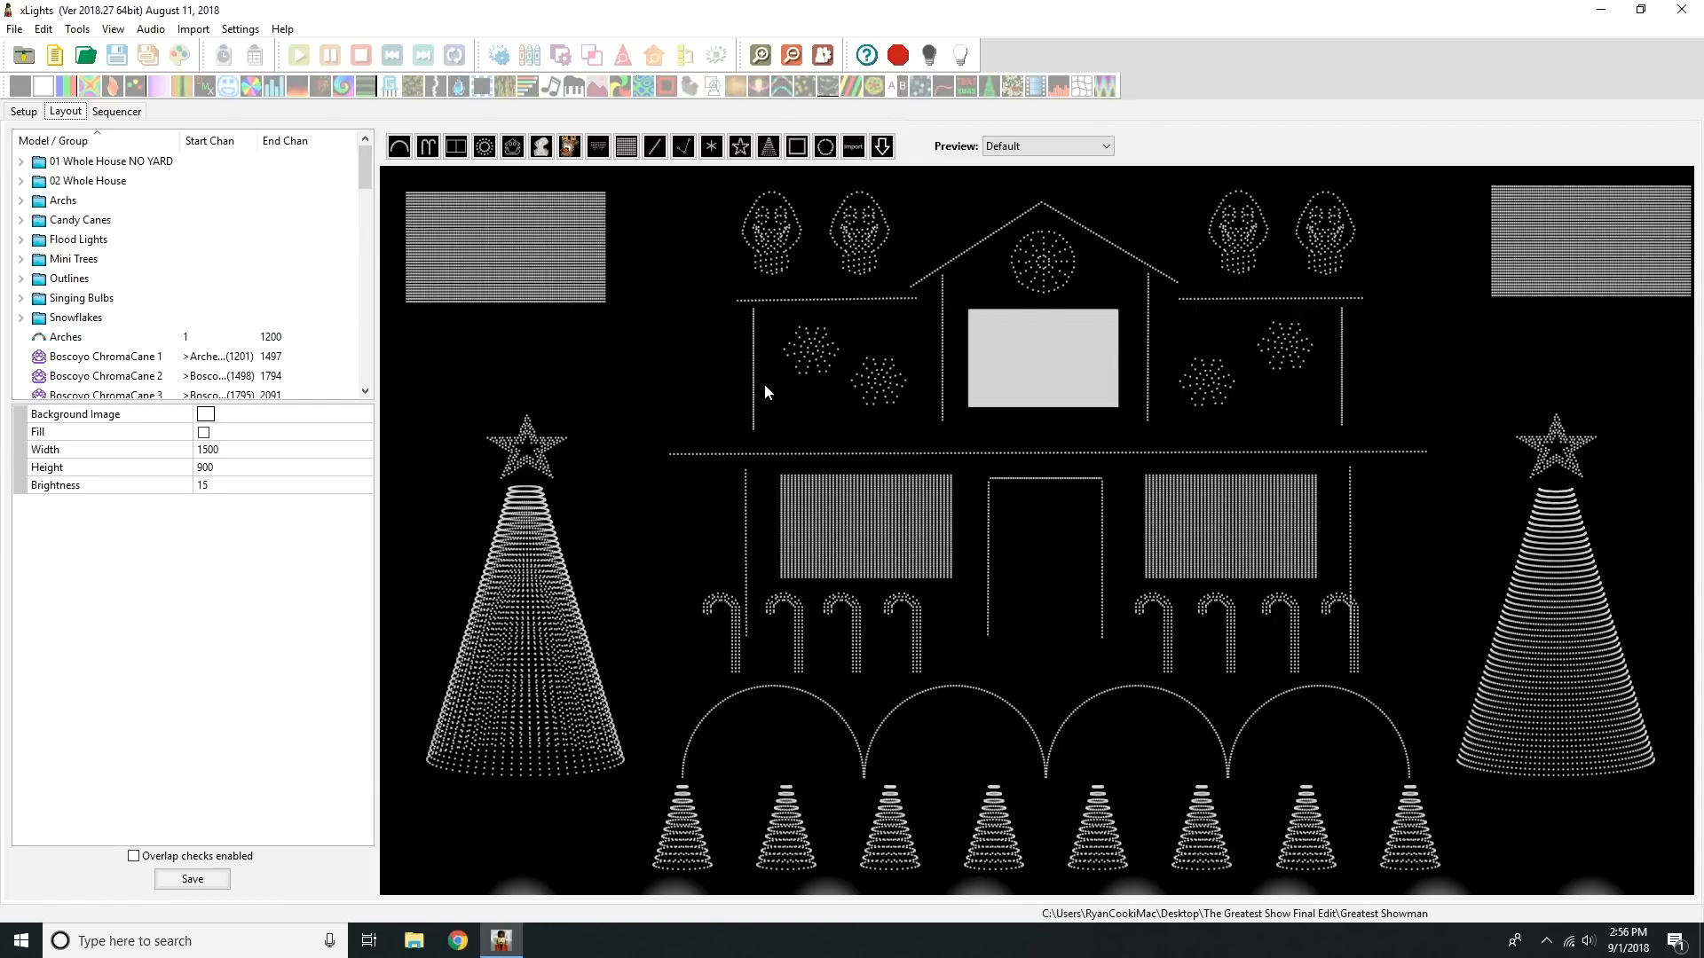
pyautogui.click(1041, 359)
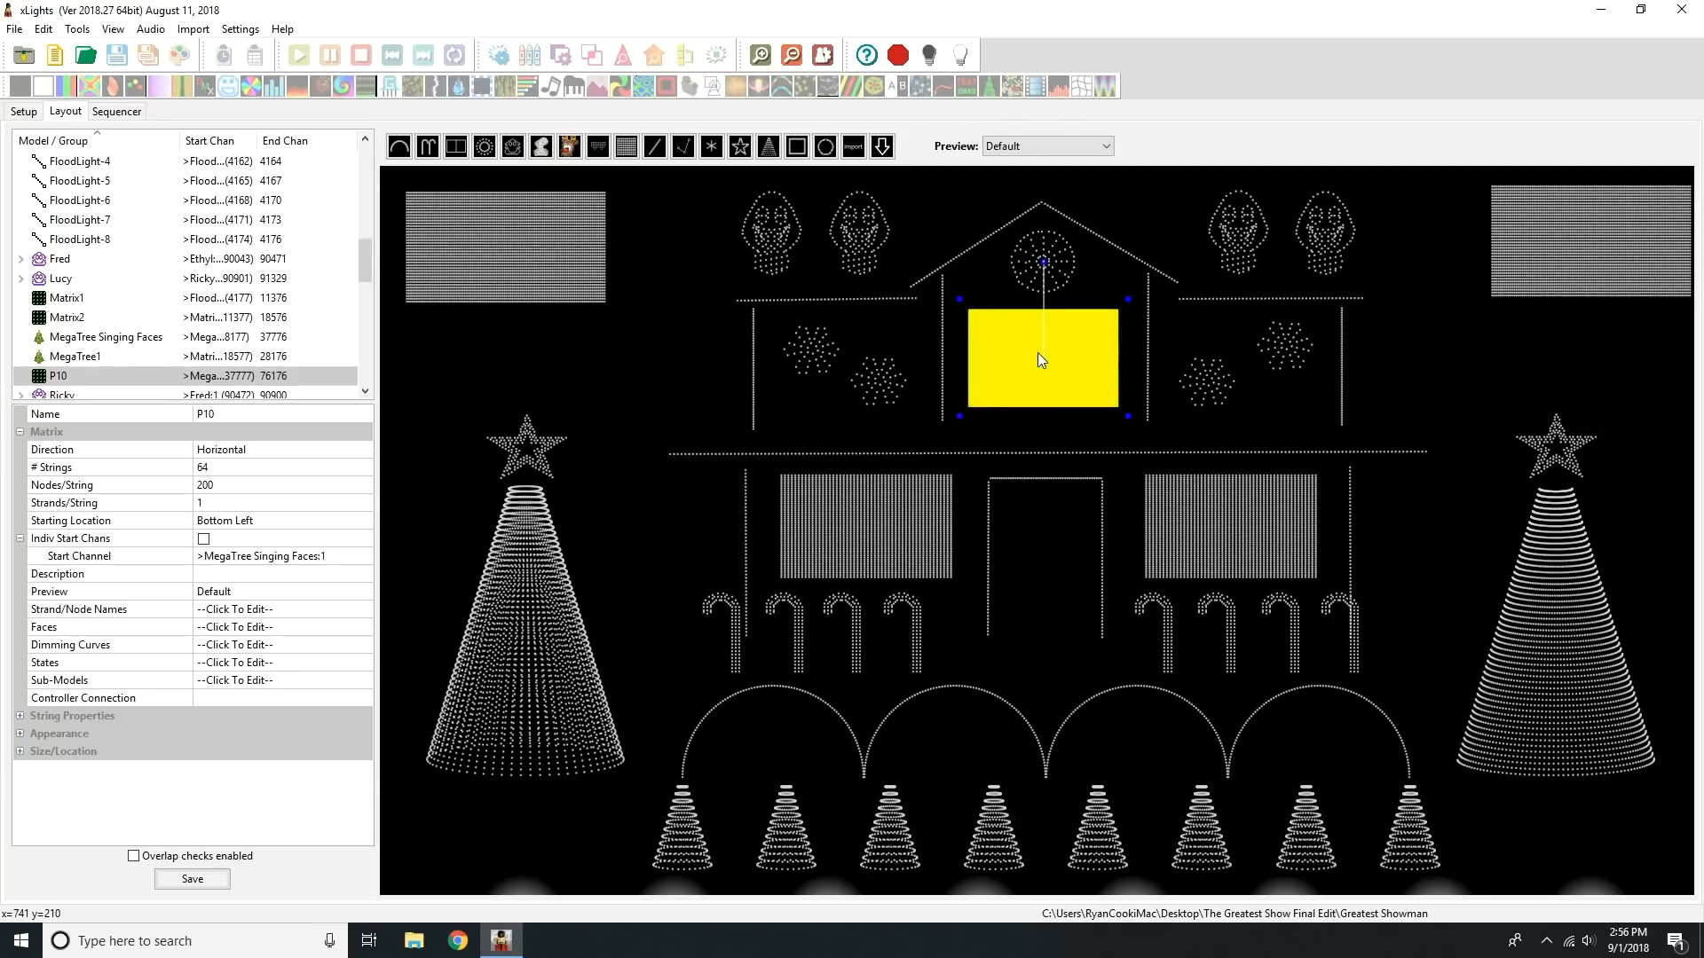
pyautogui.click(900, 540)
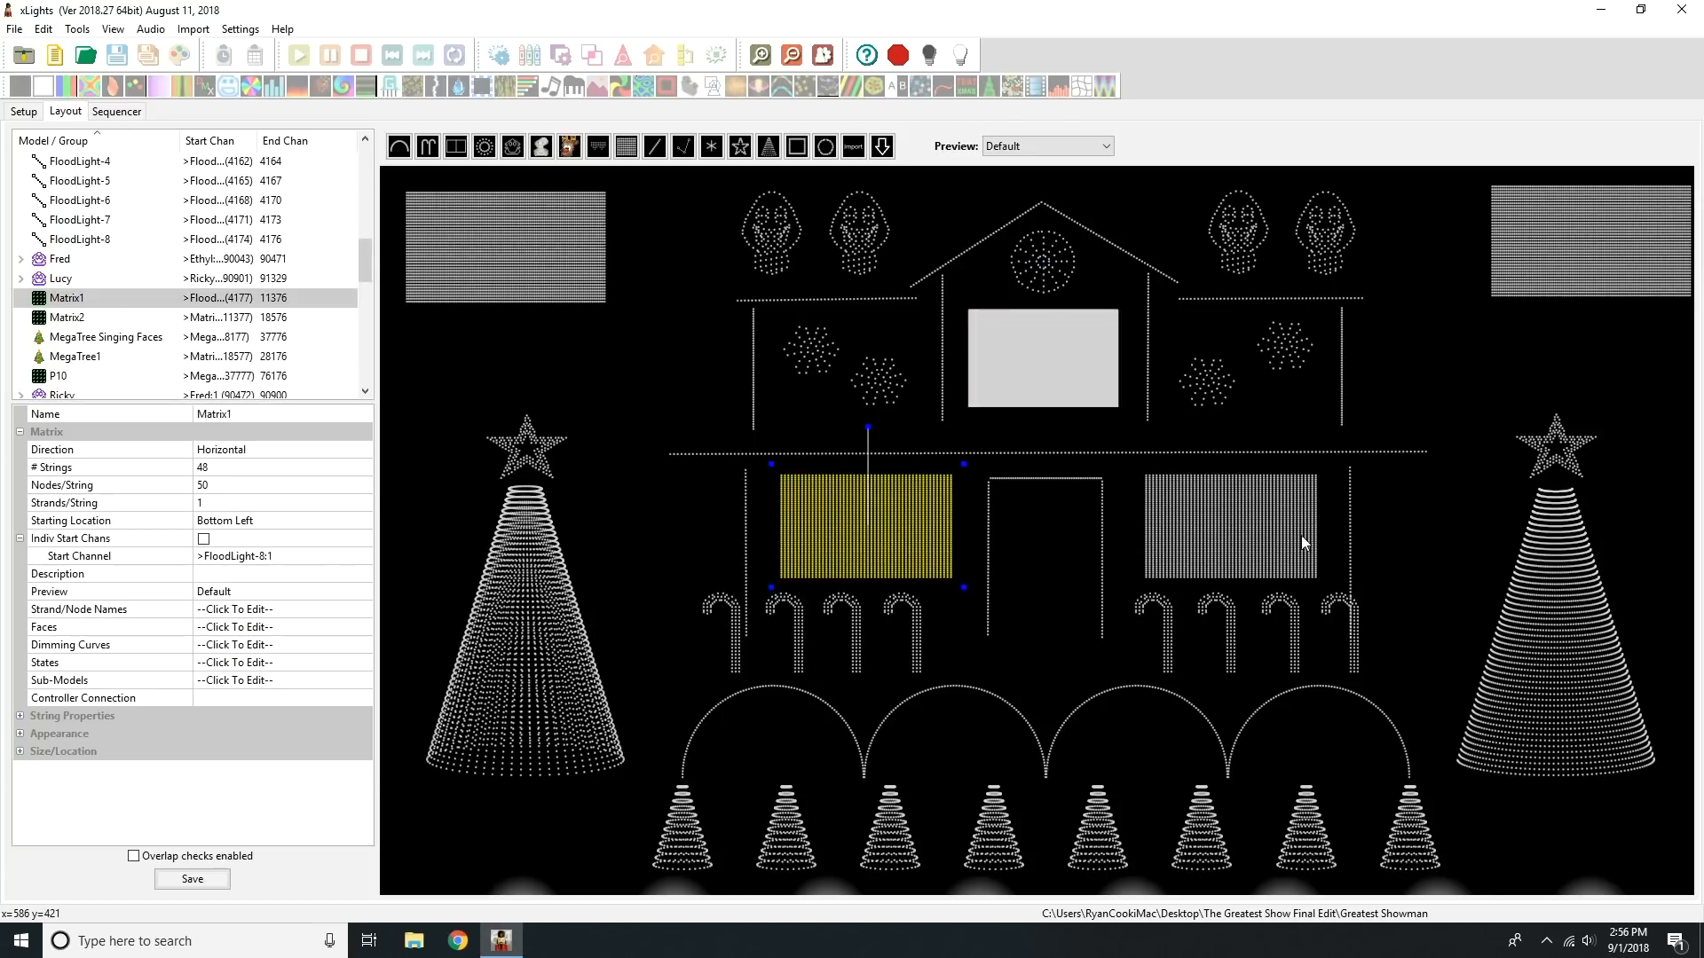
pyautogui.click(1300, 533)
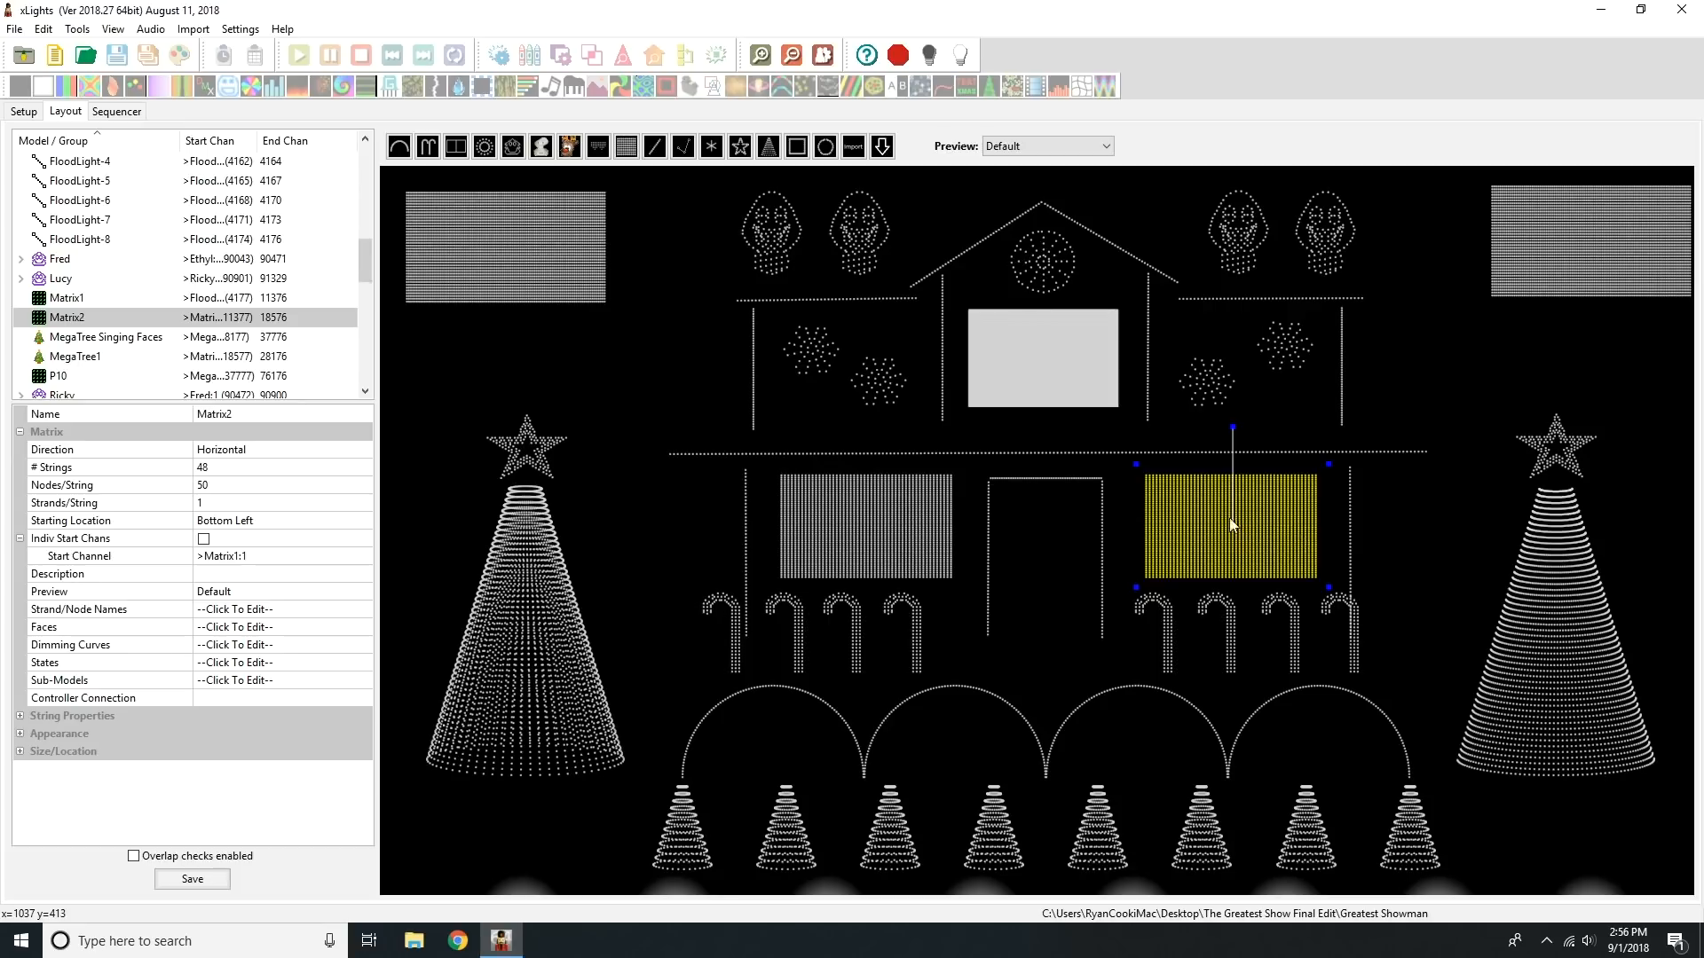
pyautogui.click(1062, 371)
pyautogui.click(918, 540)
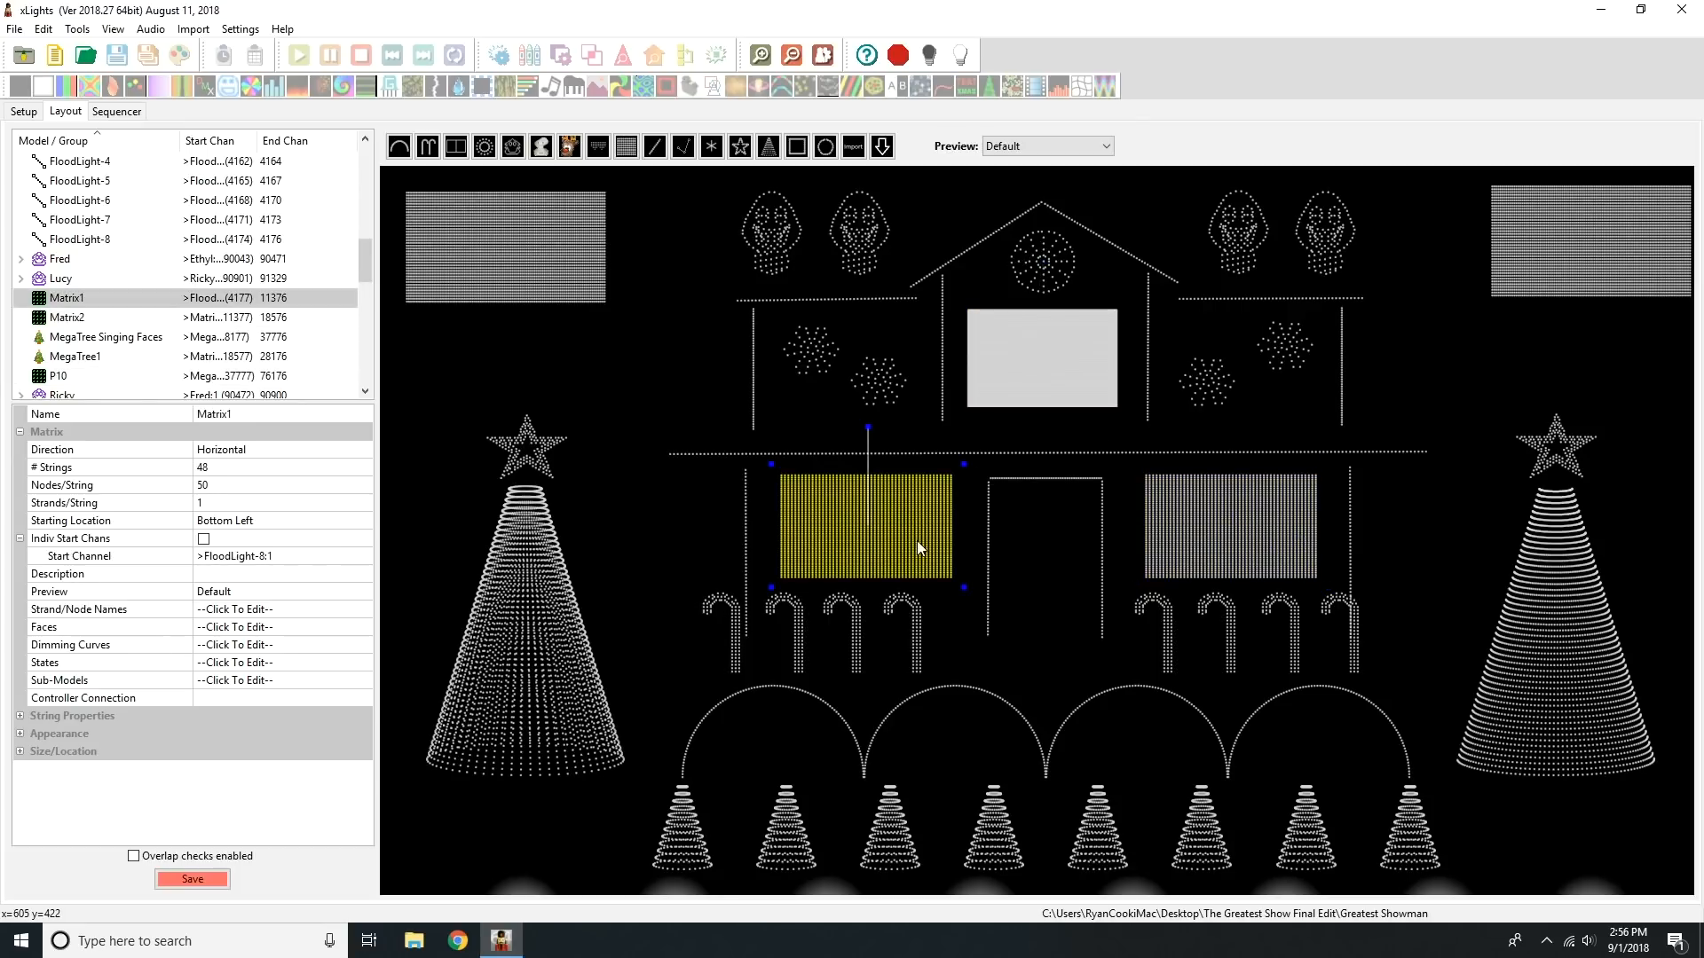
pyautogui.click(1175, 513)
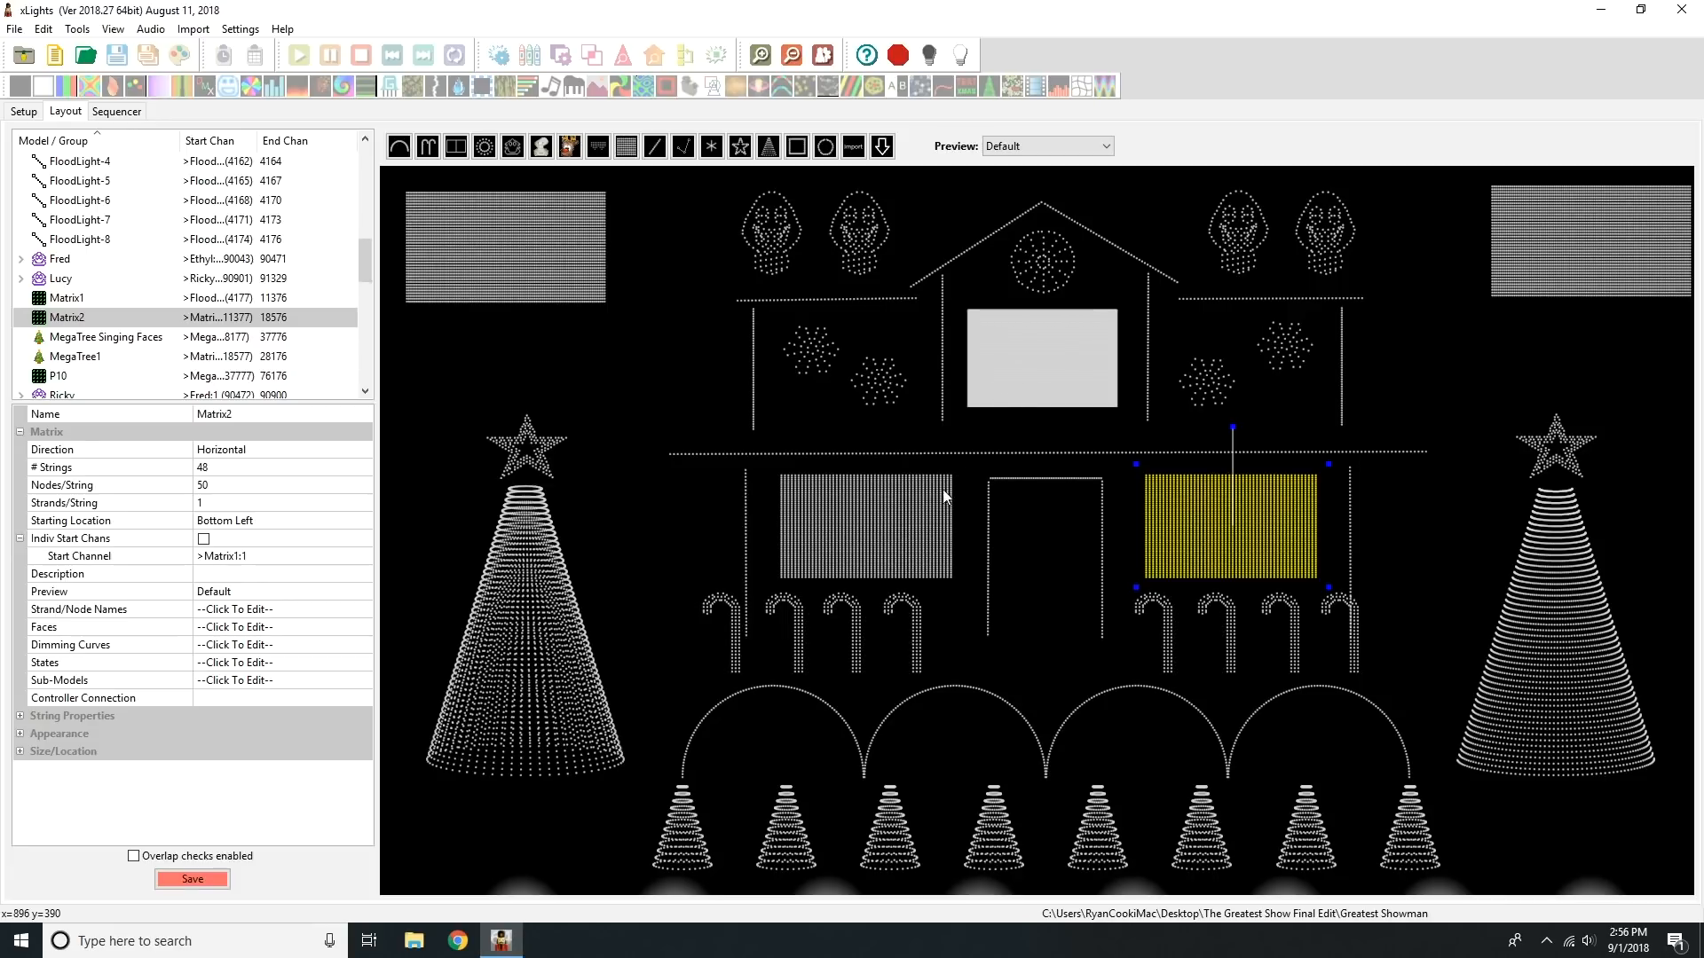
pyautogui.click(937, 520)
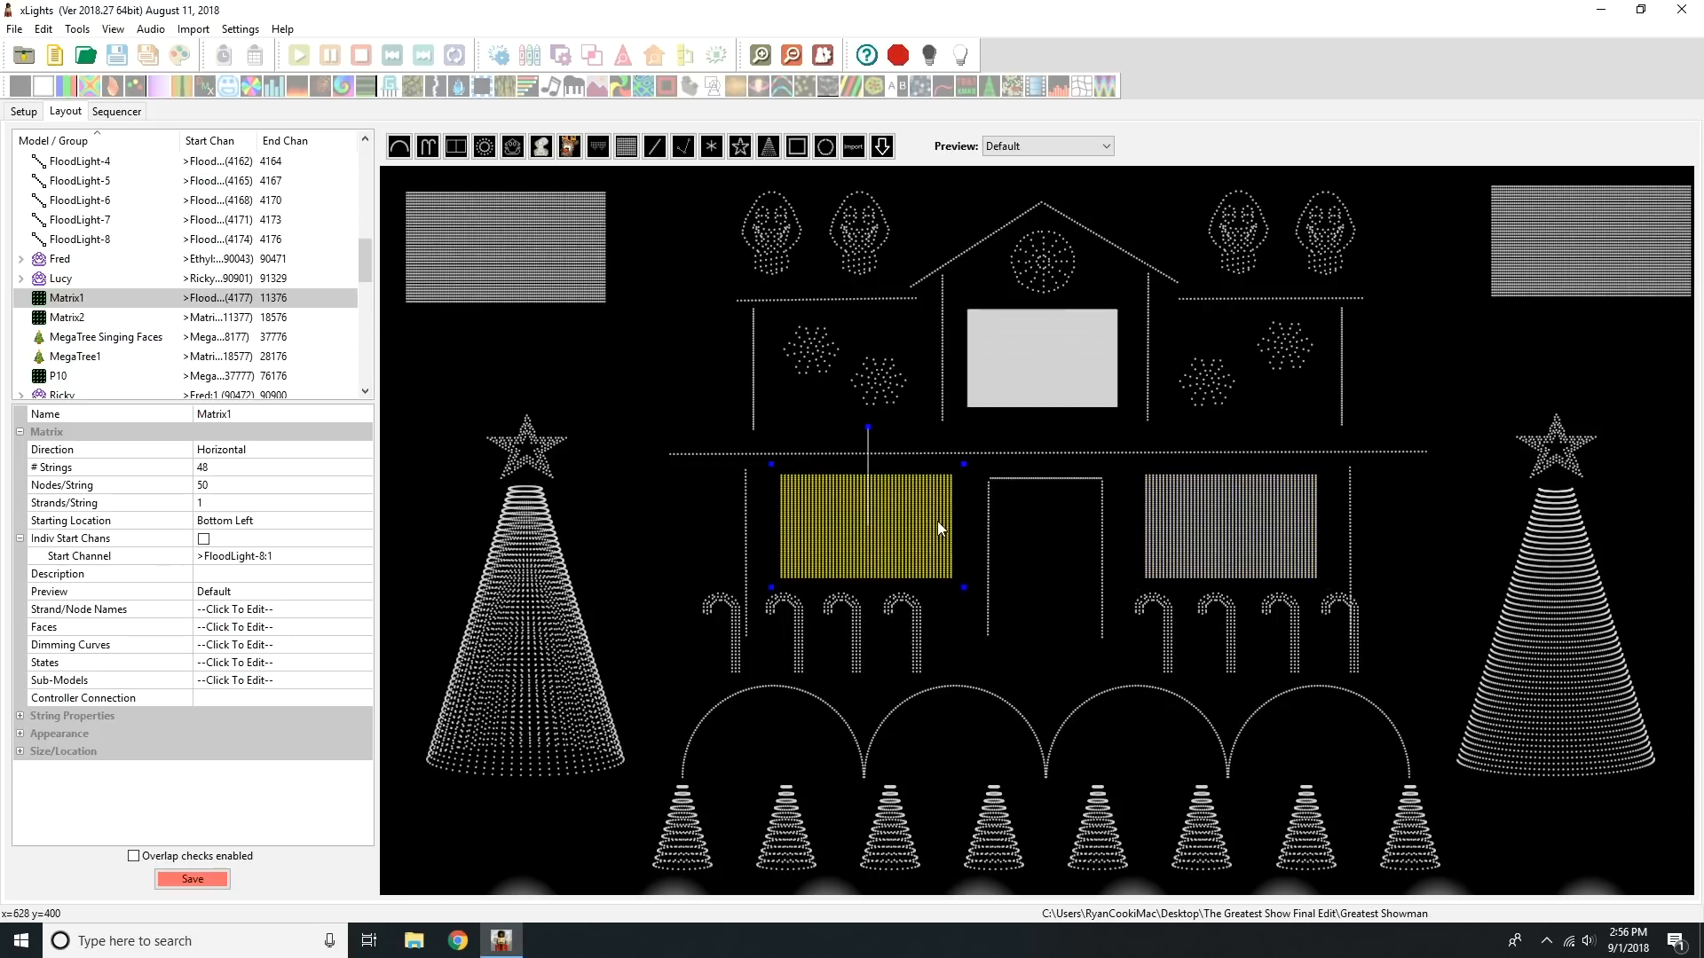
pyautogui.click(1046, 371)
pyautogui.click(1212, 493)
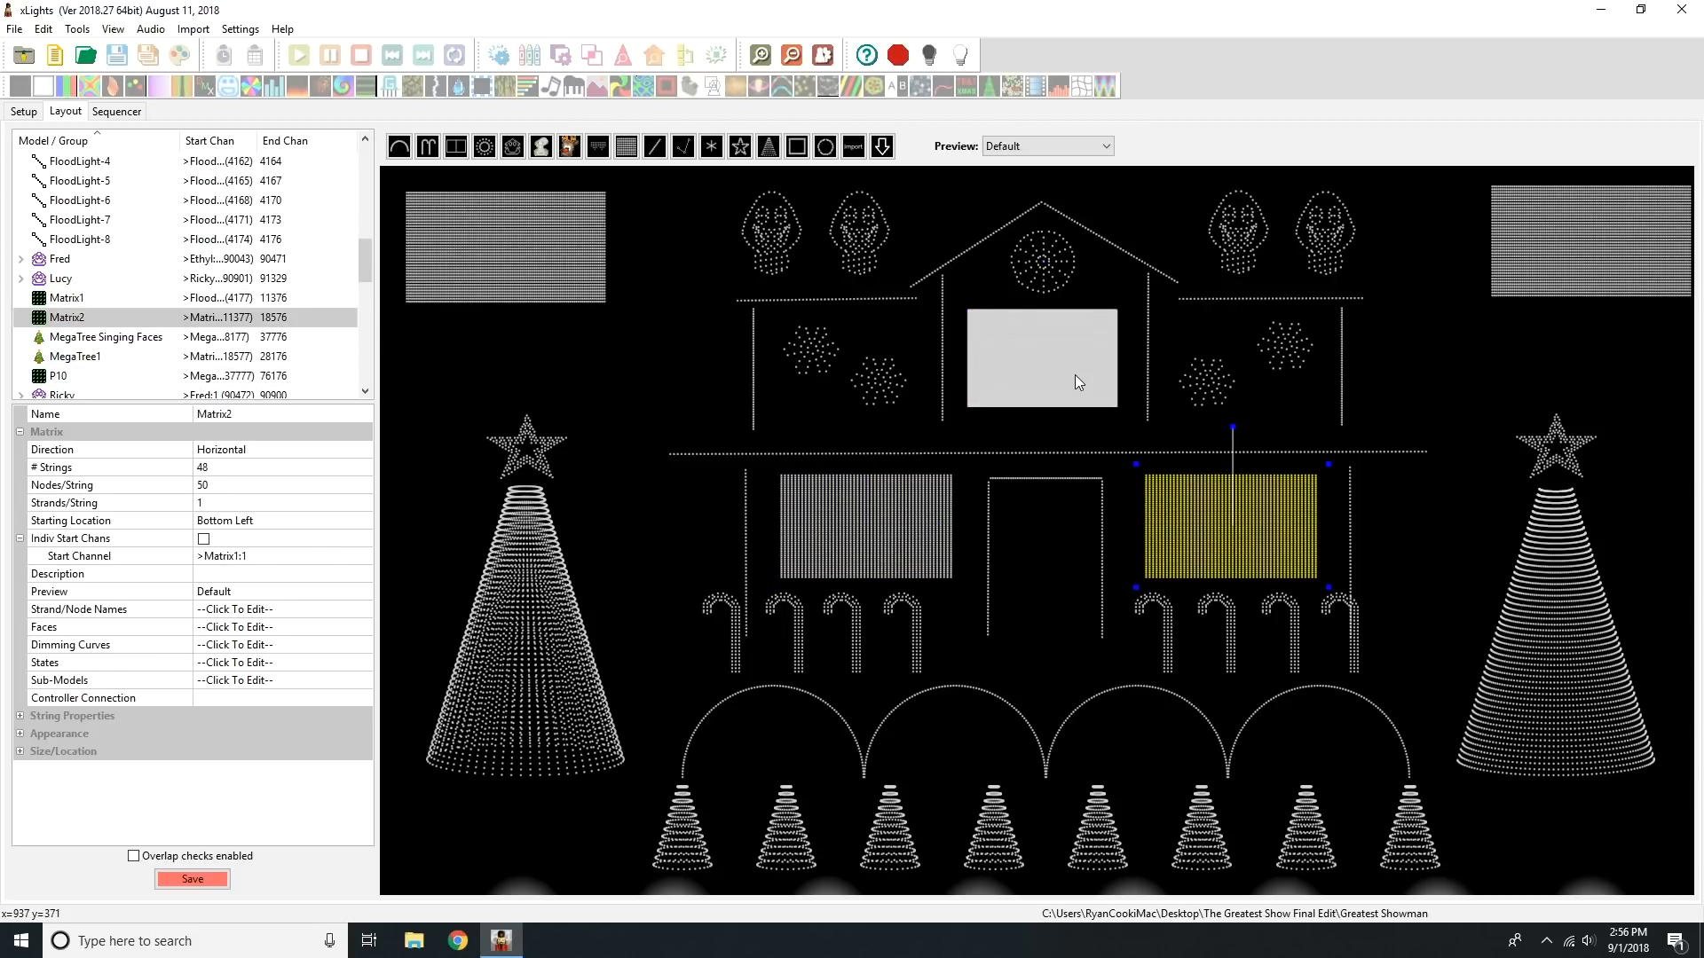
pyautogui.click(1036, 375)
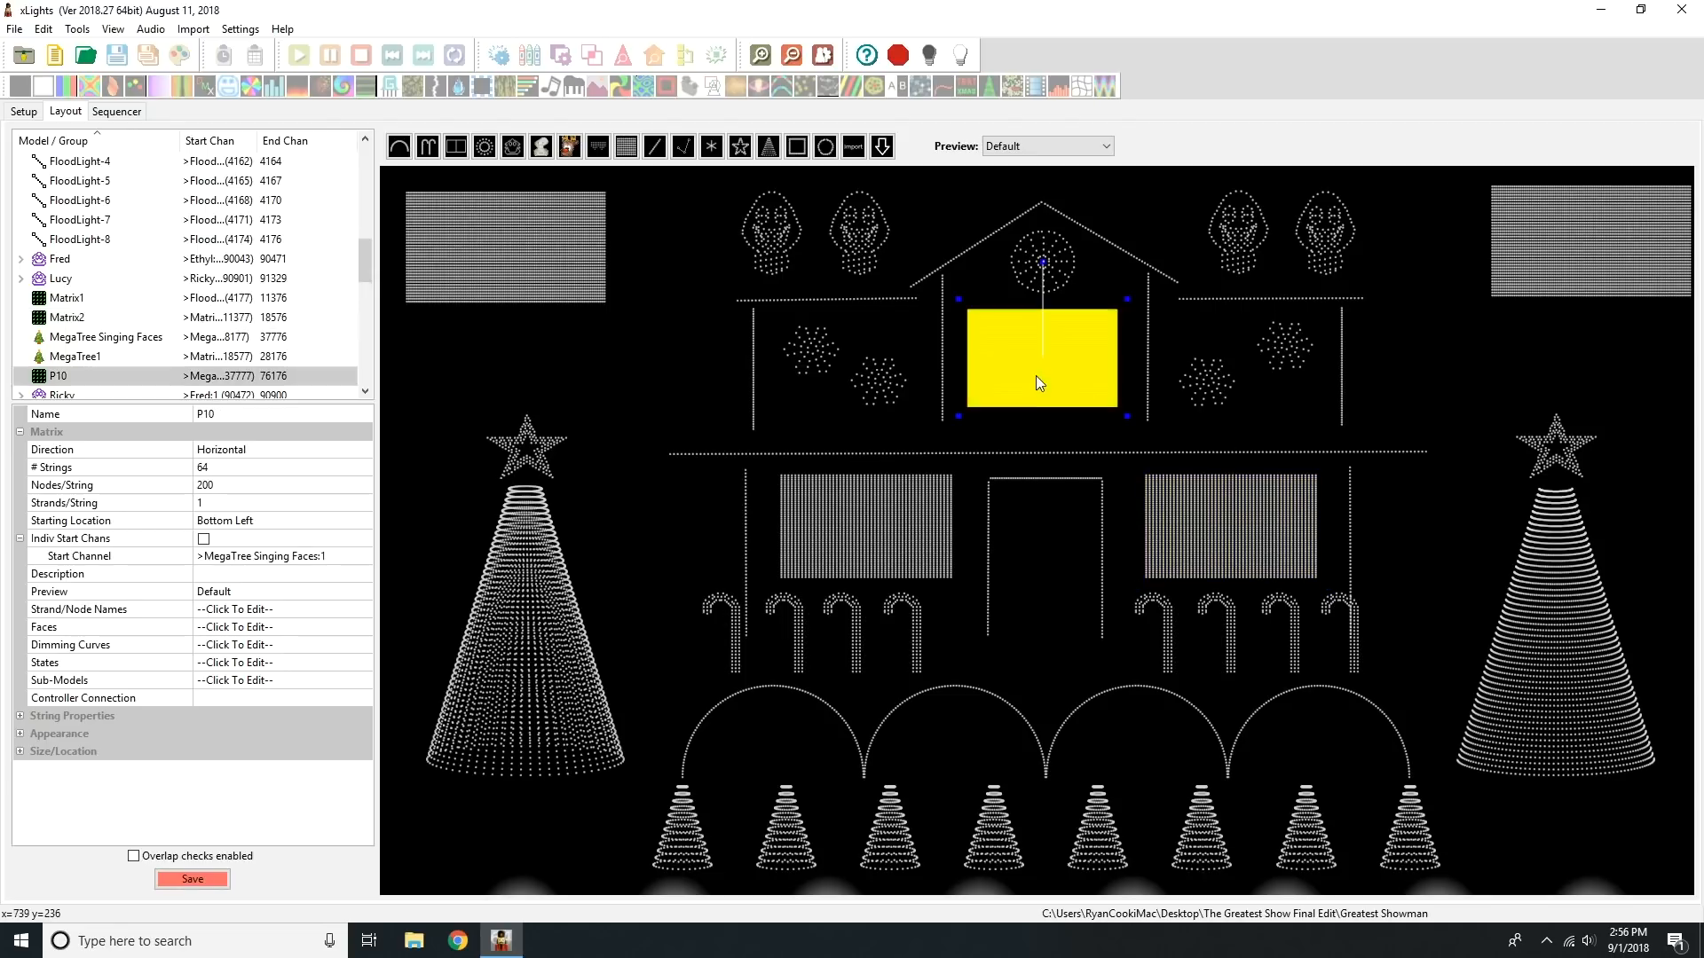
pyautogui.click(933, 499)
pyautogui.click(1182, 492)
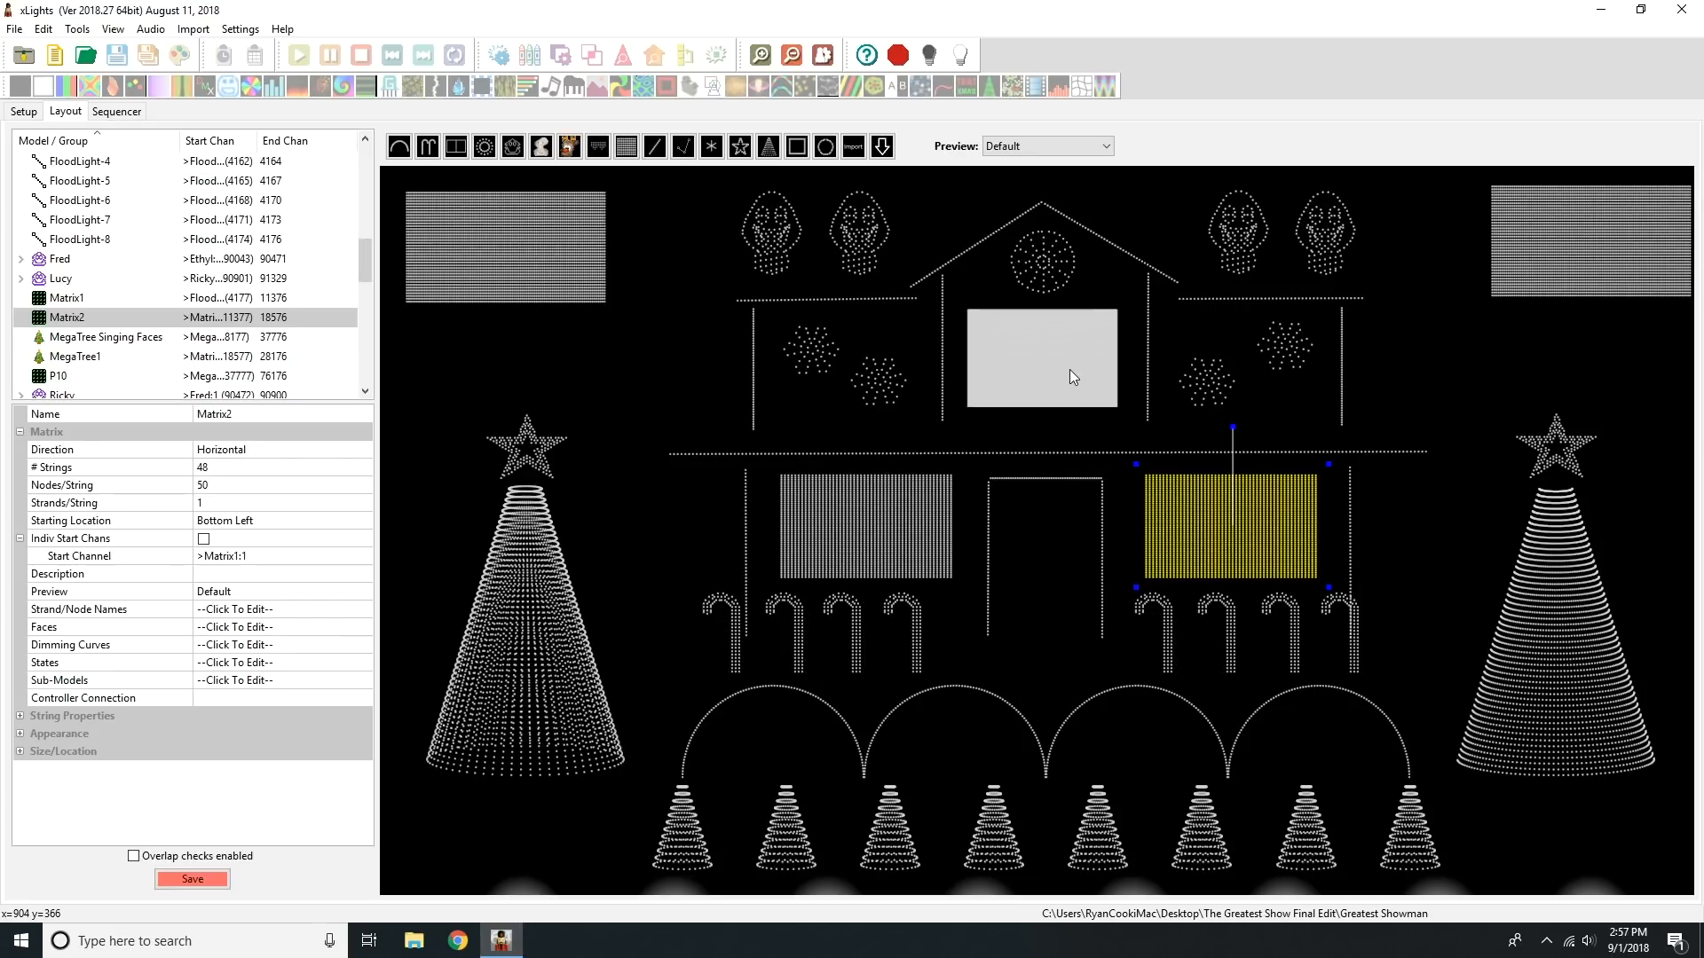
# Step: Inspect Singing Faces Matrix 1, Singing Faces Matrix 2 and the singing bulb models beside the roof
pyautogui.click(647, 259)
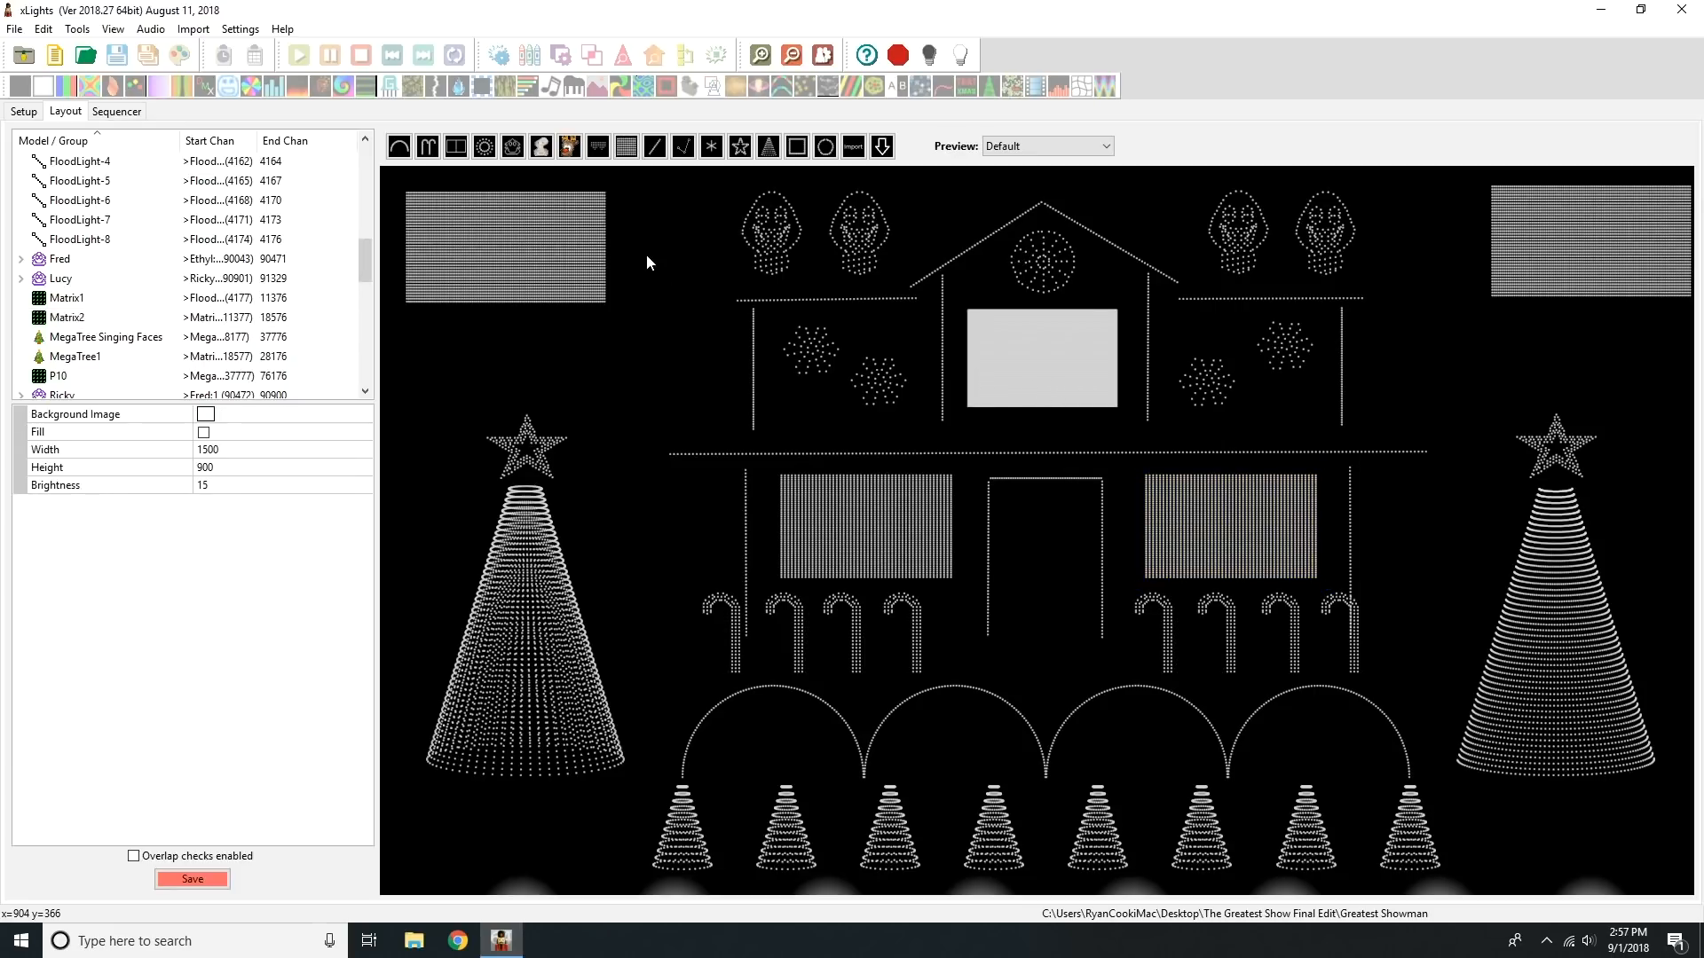
pyautogui.click(577, 247)
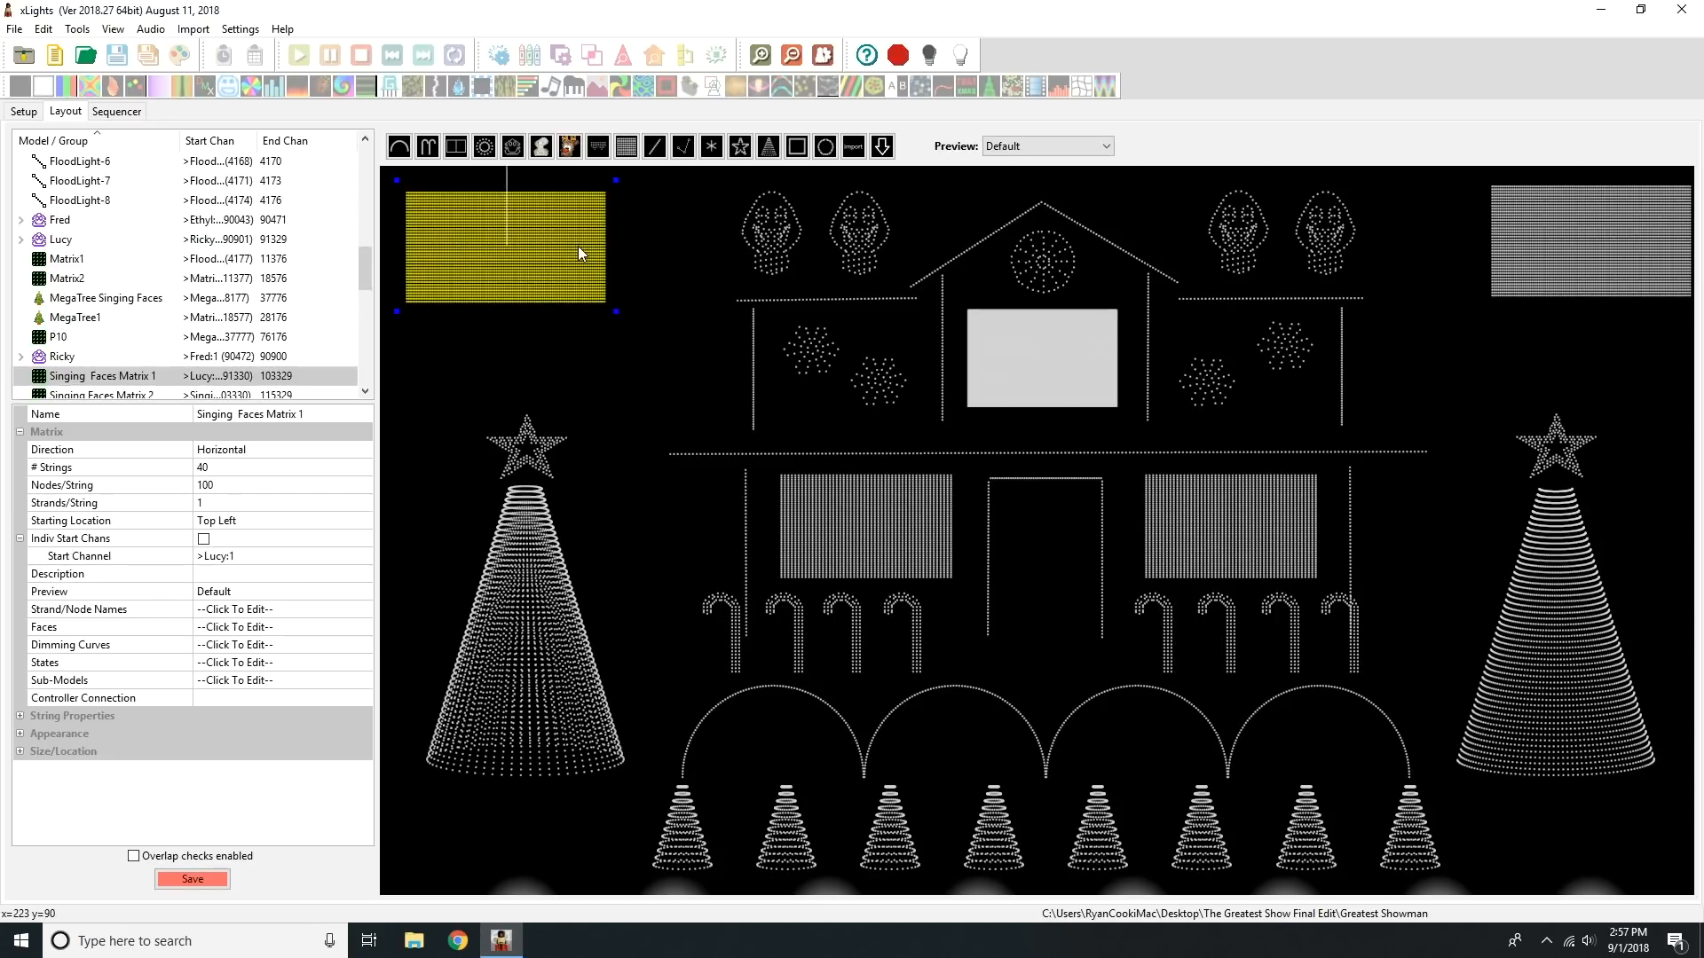
pyautogui.click(1562, 231)
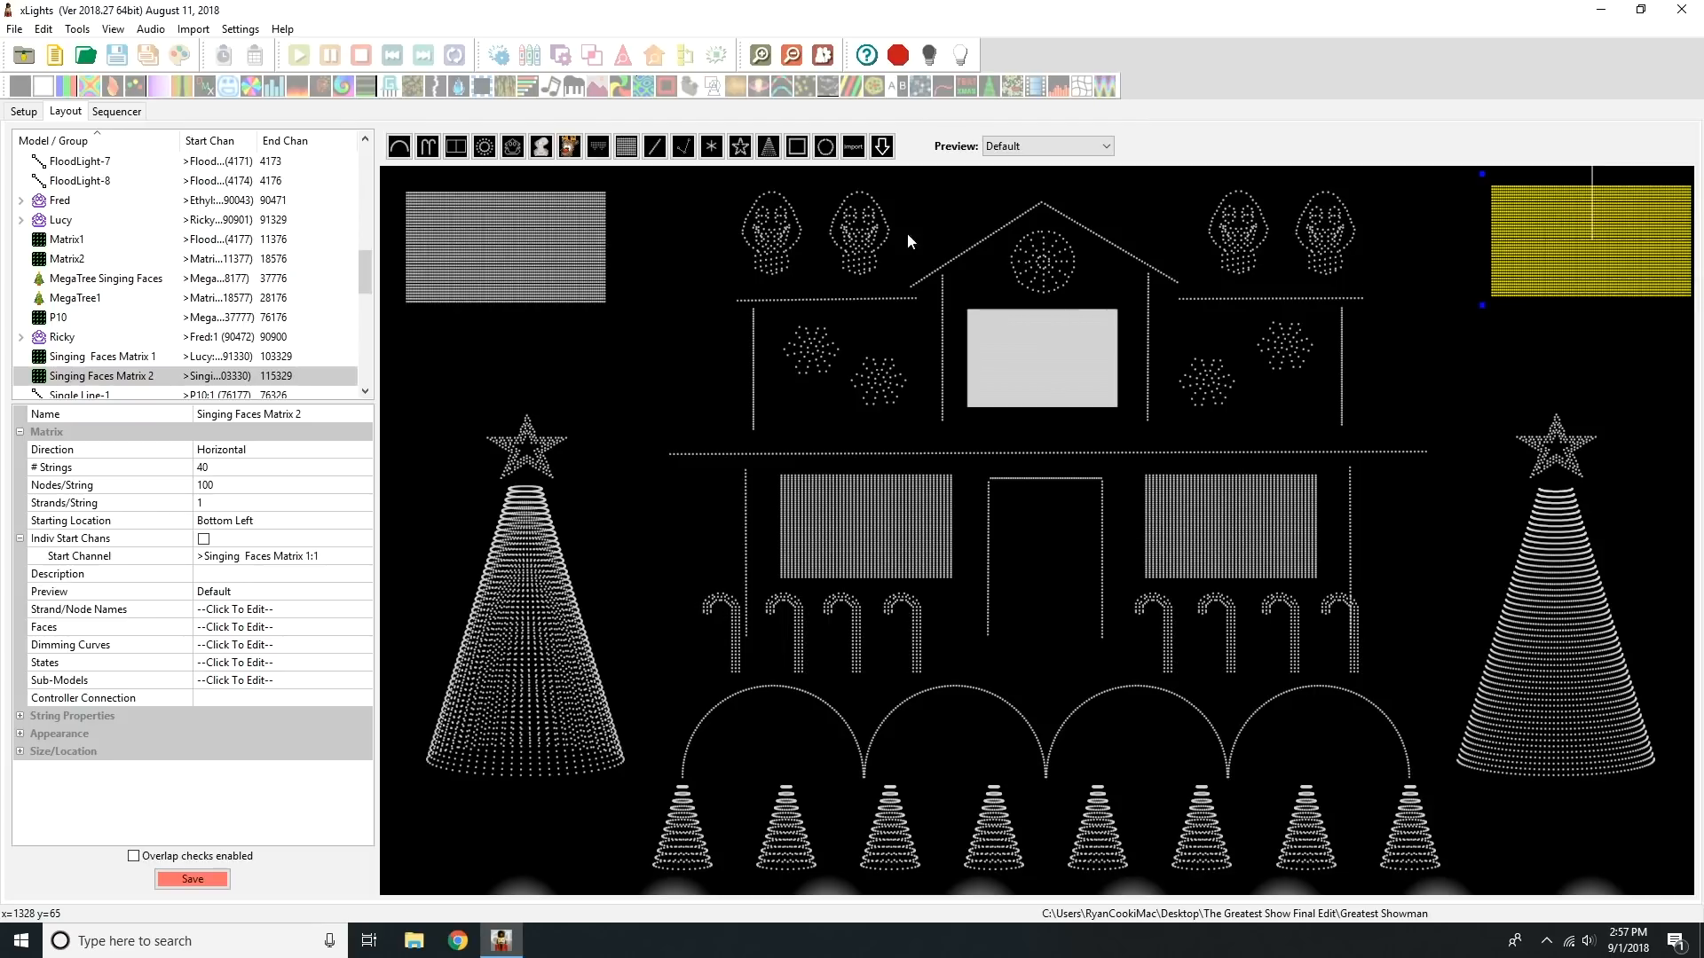
pyautogui.moveTo(716, 197); pyautogui.dragTo(852, 226)
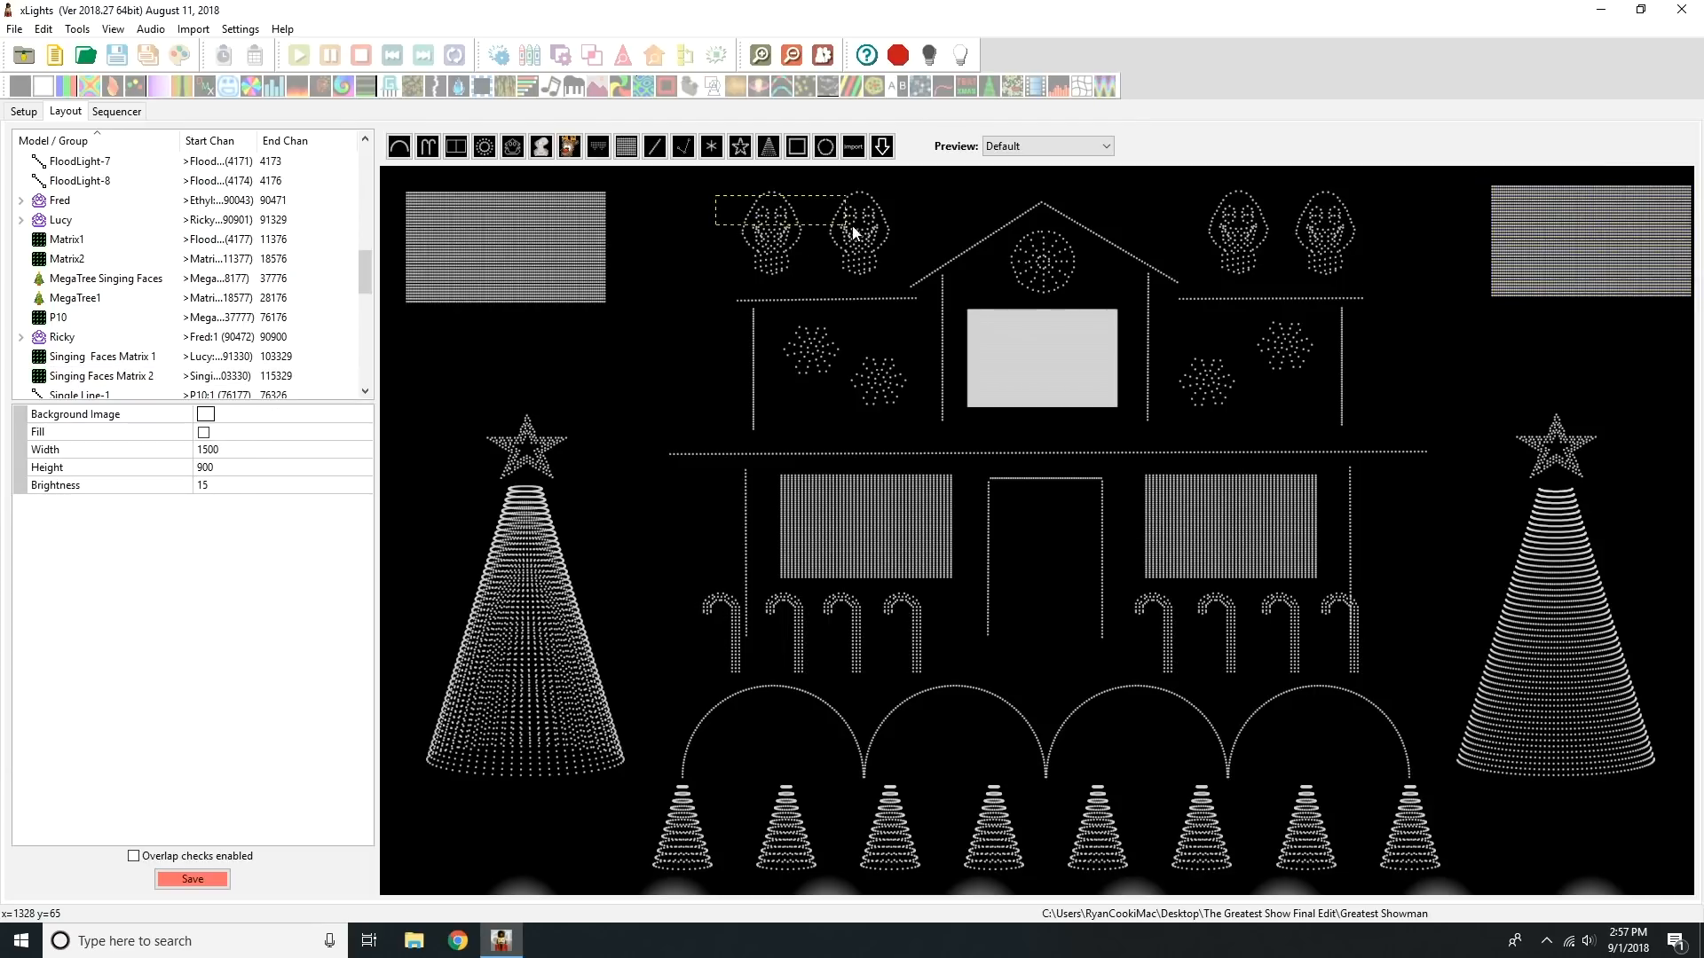
pyautogui.click(1352, 229)
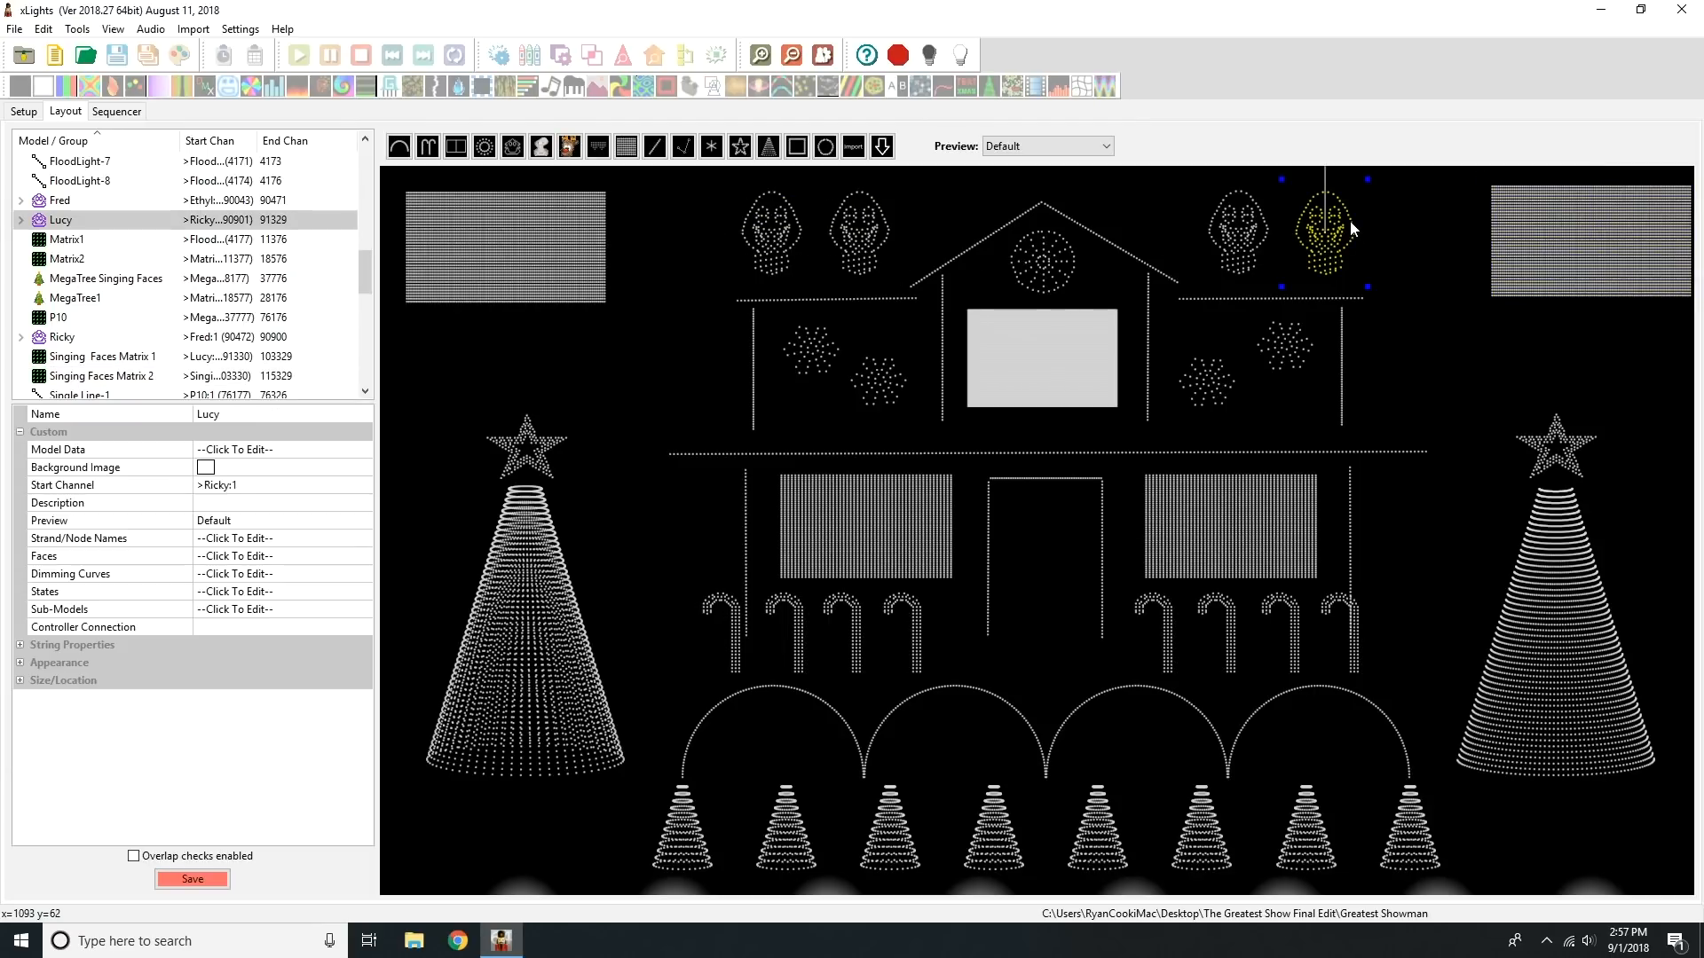
pyautogui.click(1415, 213)
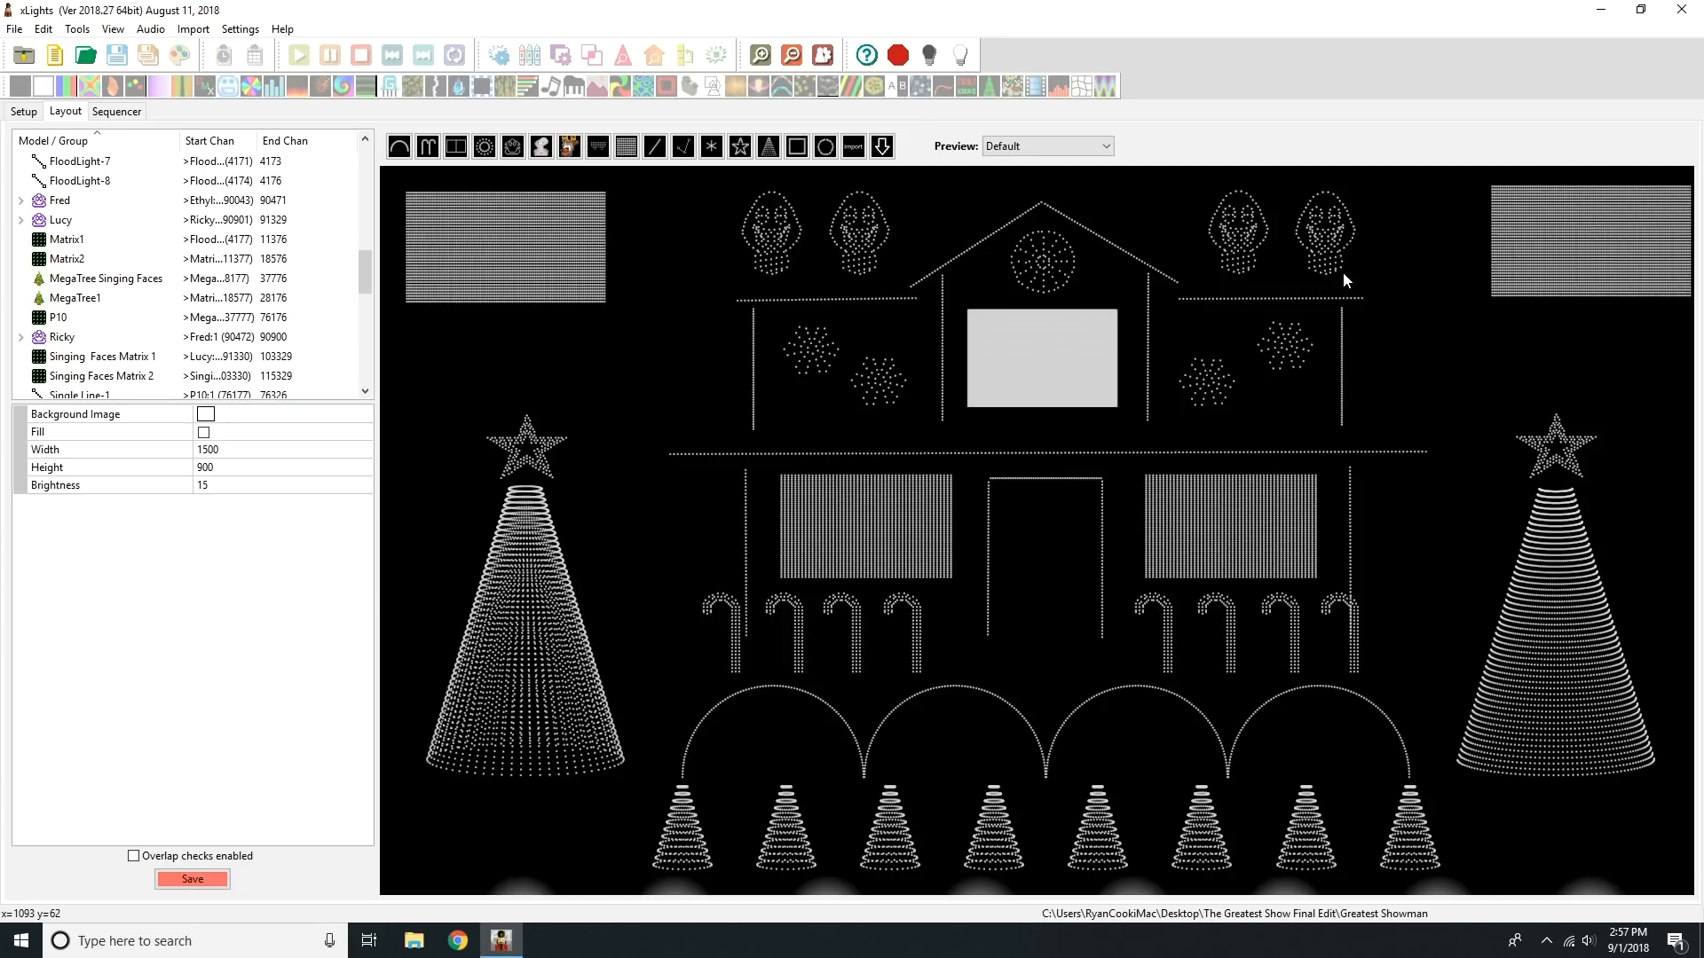
# Step: Inspect the MegaTree Singing Faces model and compare it with the two Singing Faces matrices, leaving nothing selected
pyautogui.click(1555, 541)
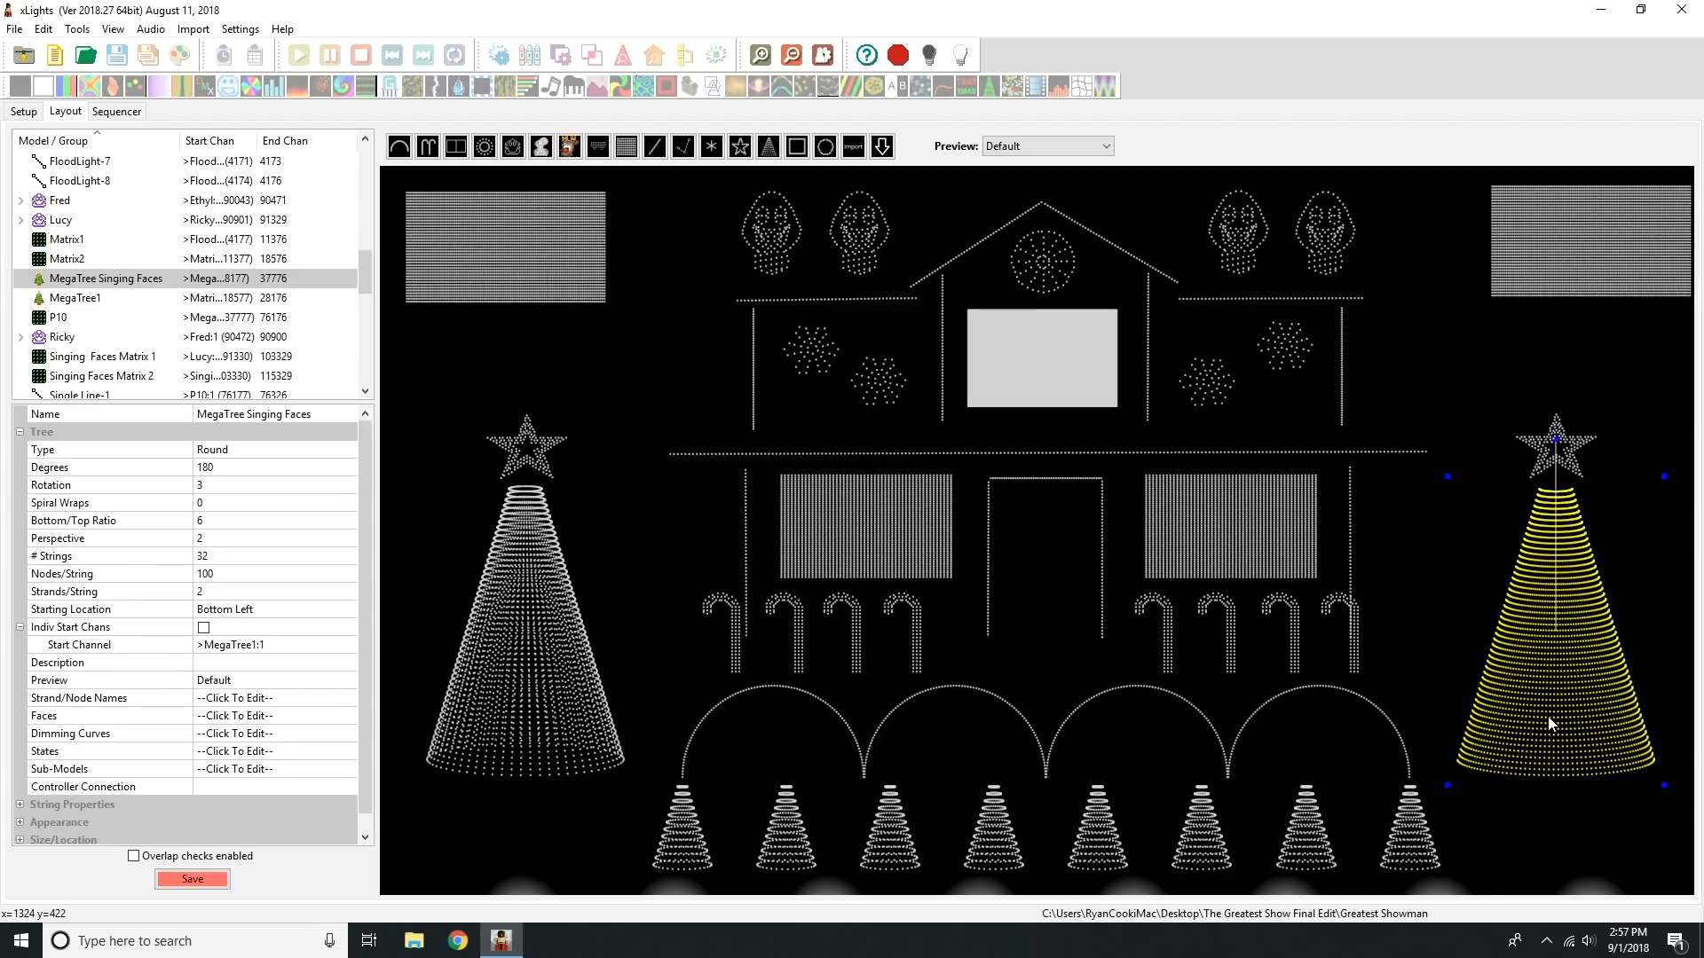
pyautogui.click(1567, 222)
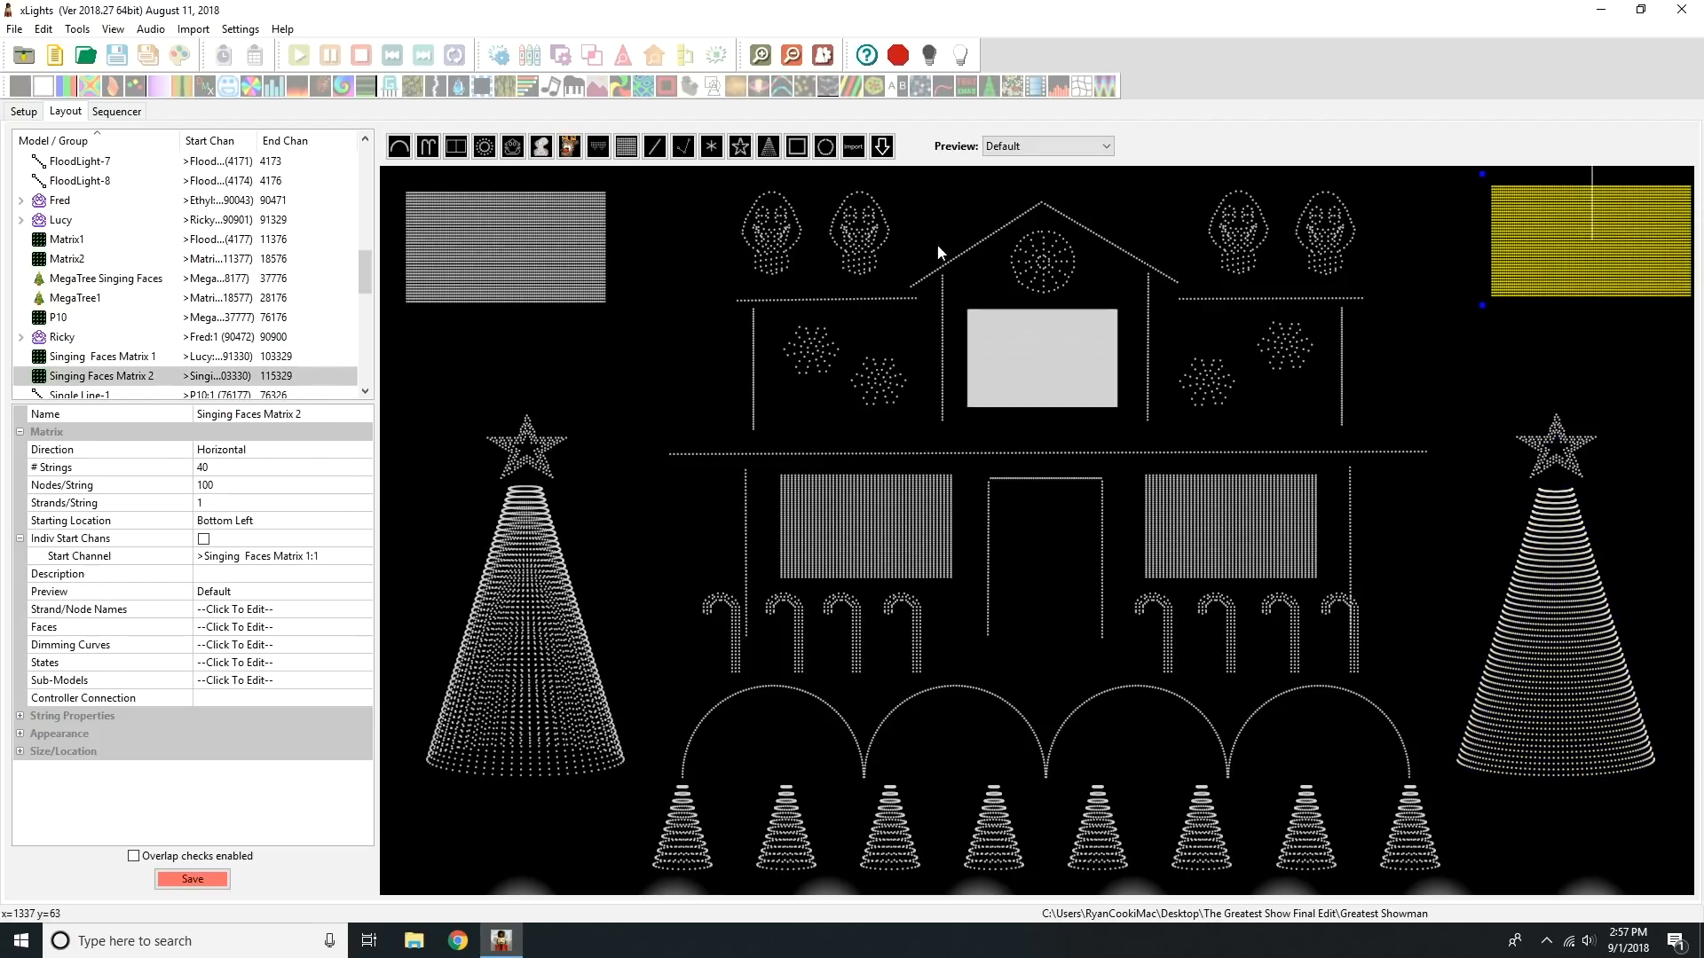
pyautogui.click(556, 266)
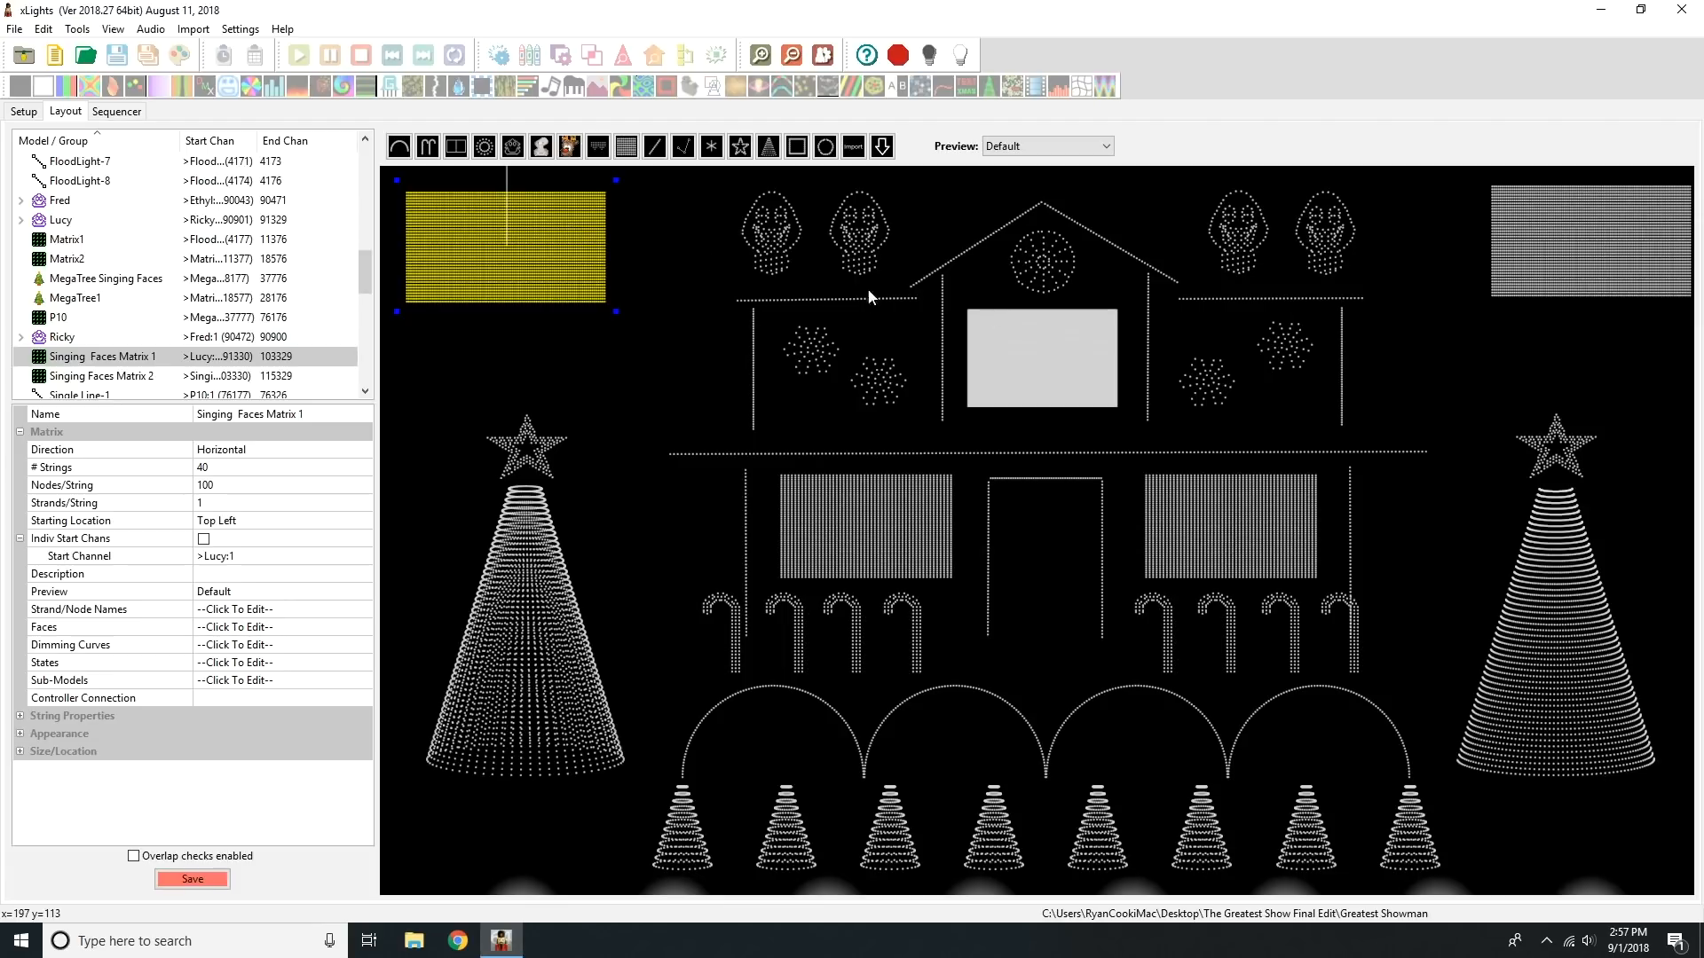
pyautogui.click(1567, 650)
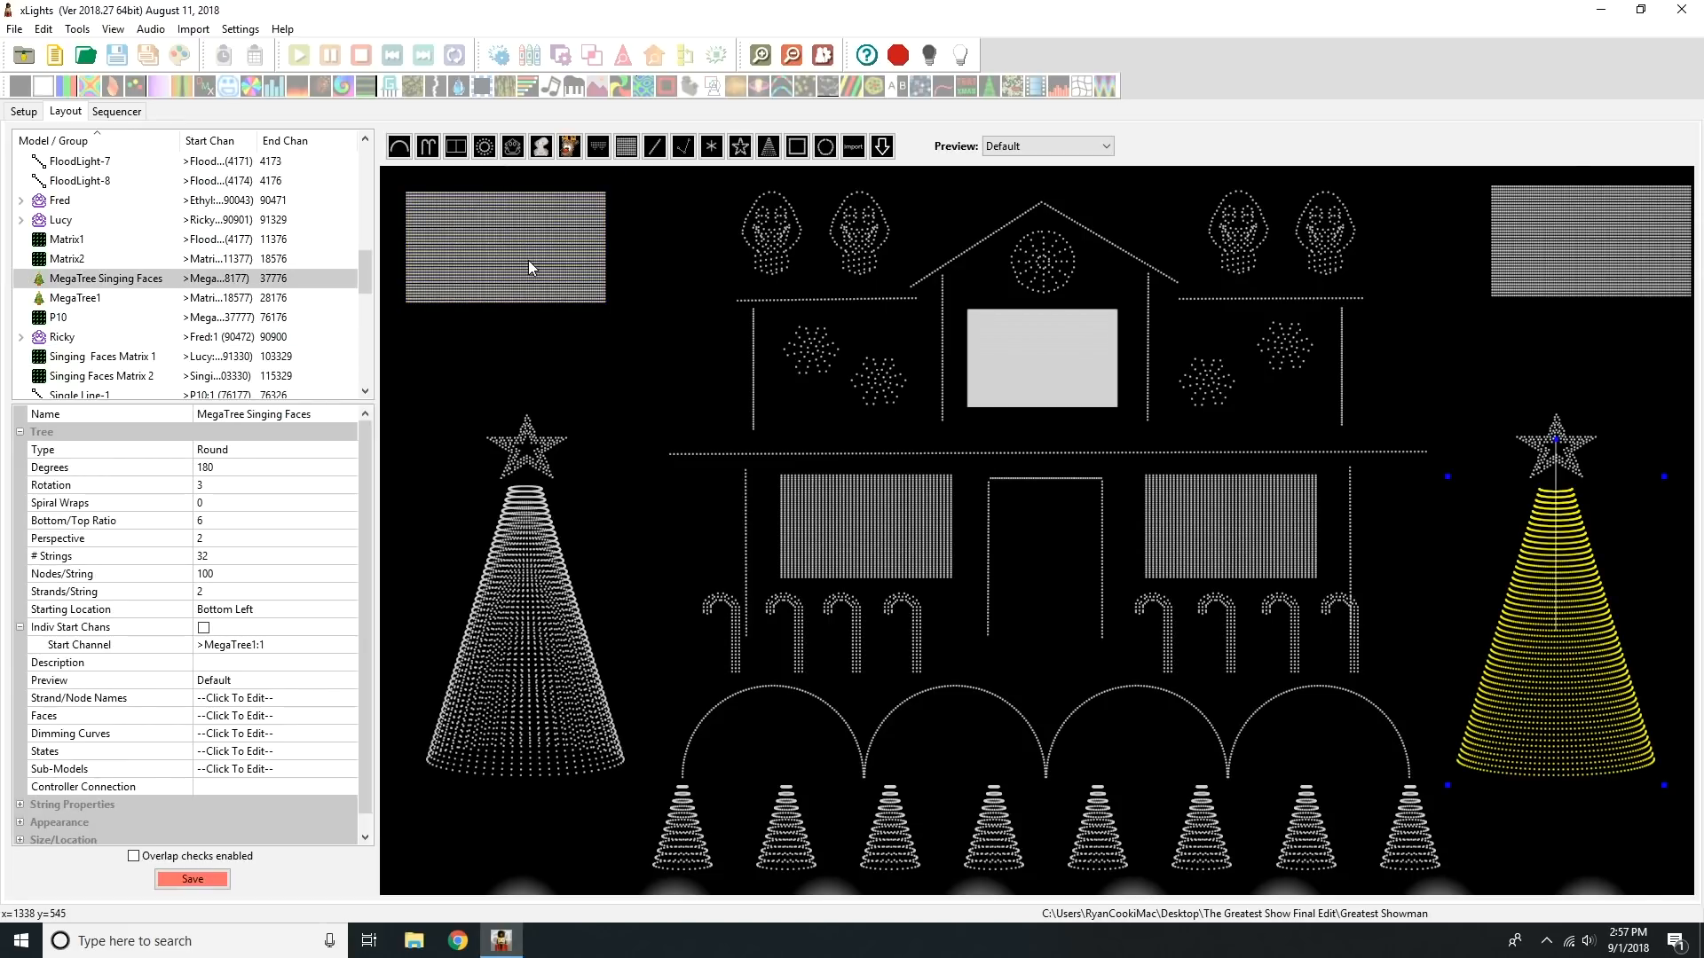
pyautogui.click(1629, 359)
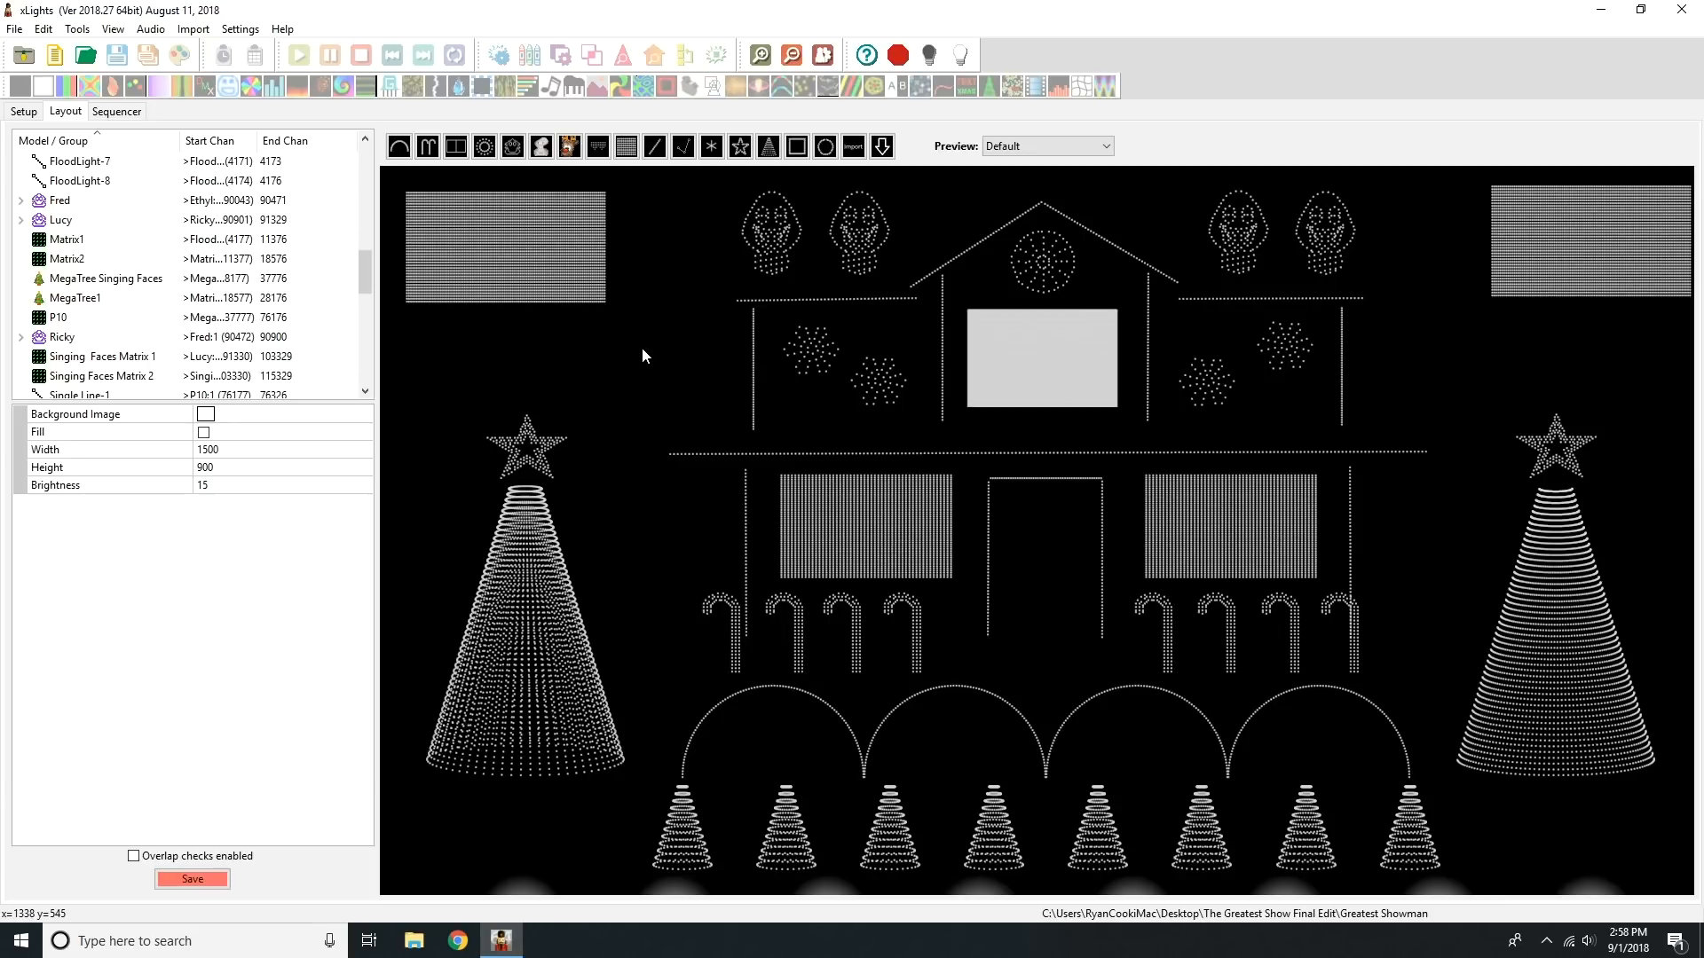
# Step: Change the show directory to the Trista Lights folder on the Desktop, discarding the model changes
pyautogui.click(33, 114)
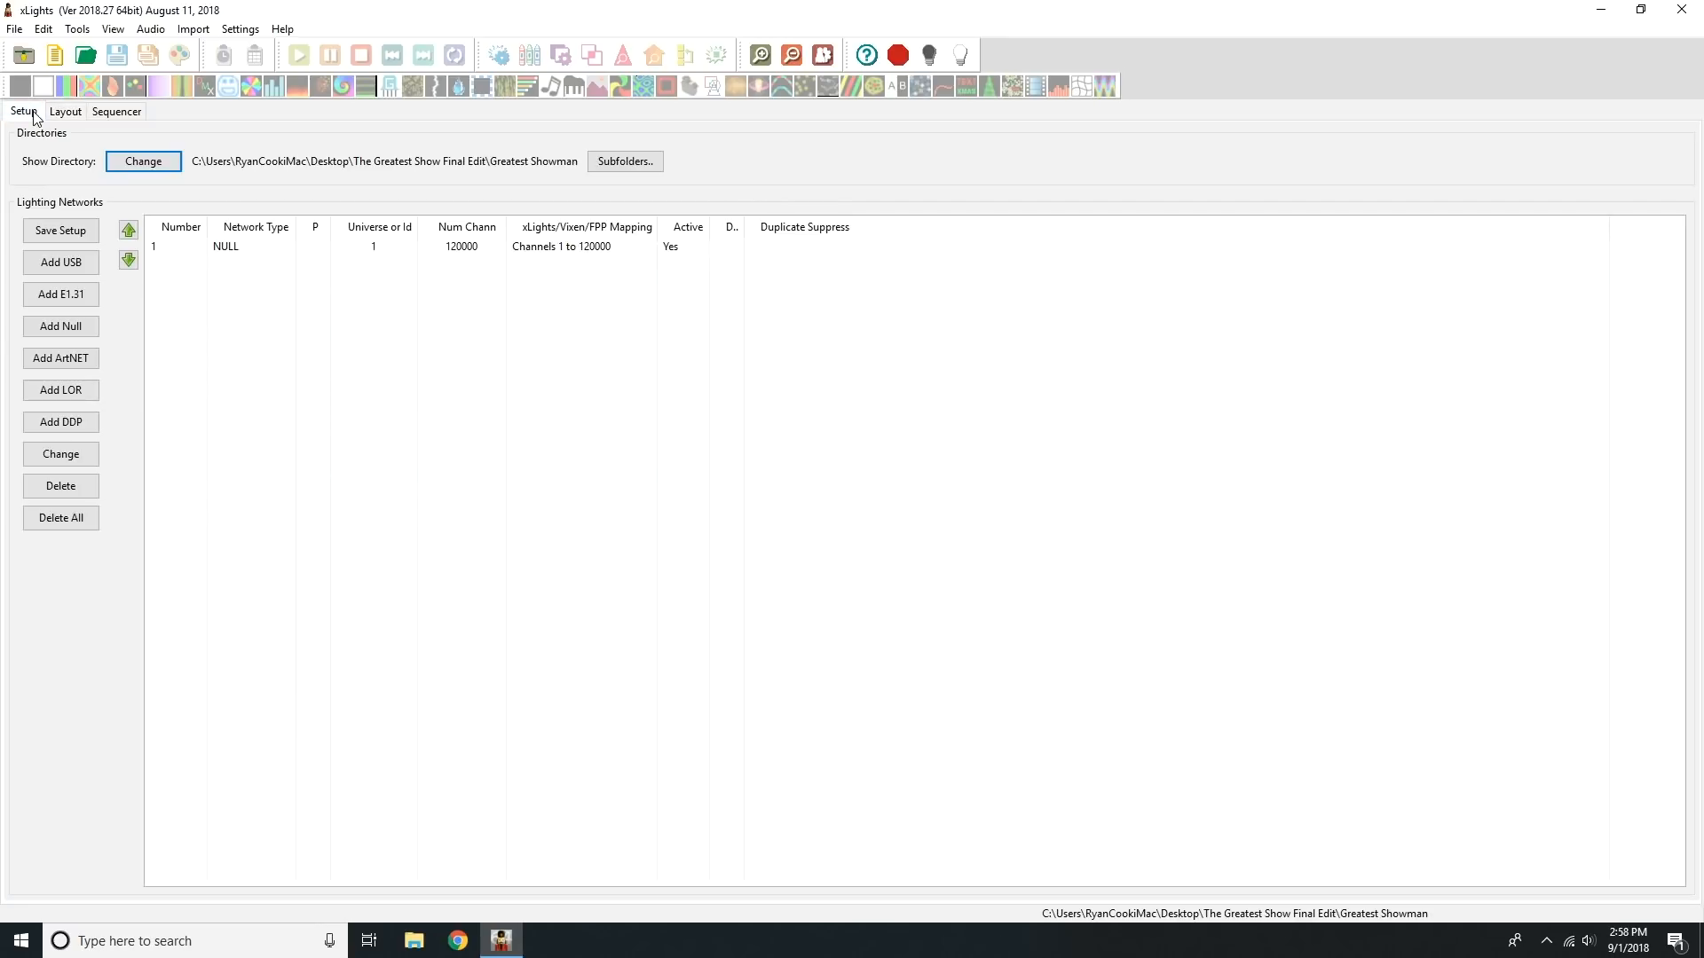
pyautogui.click(142, 160)
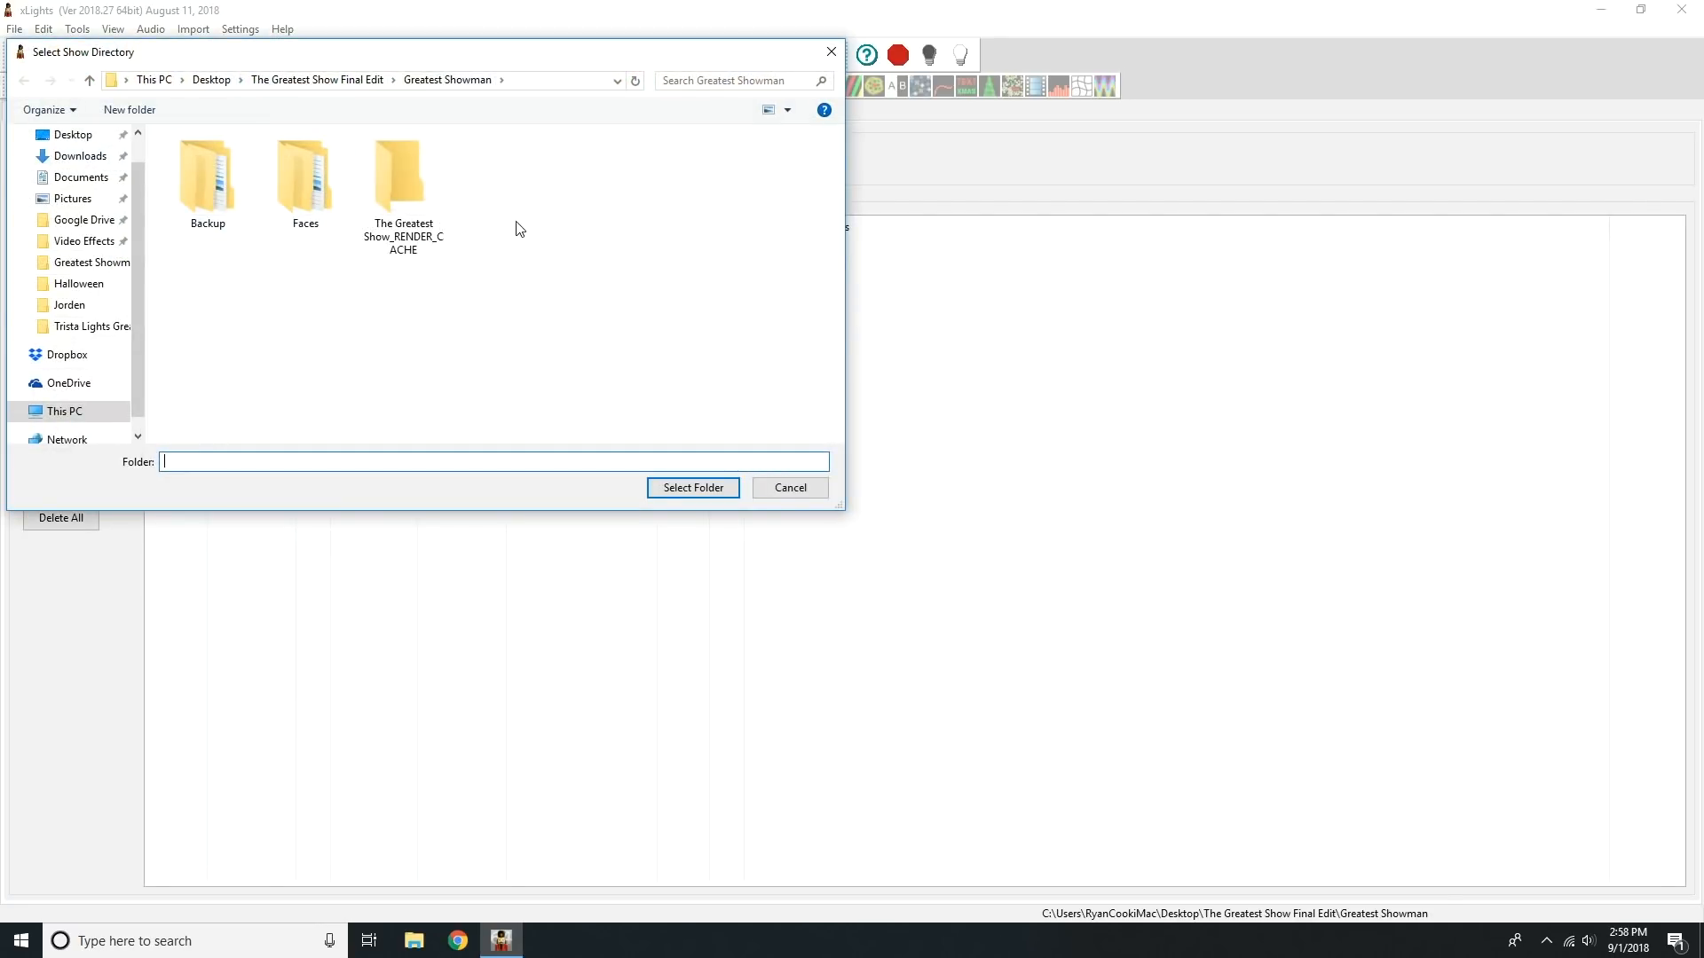
pyautogui.click(222, 80)
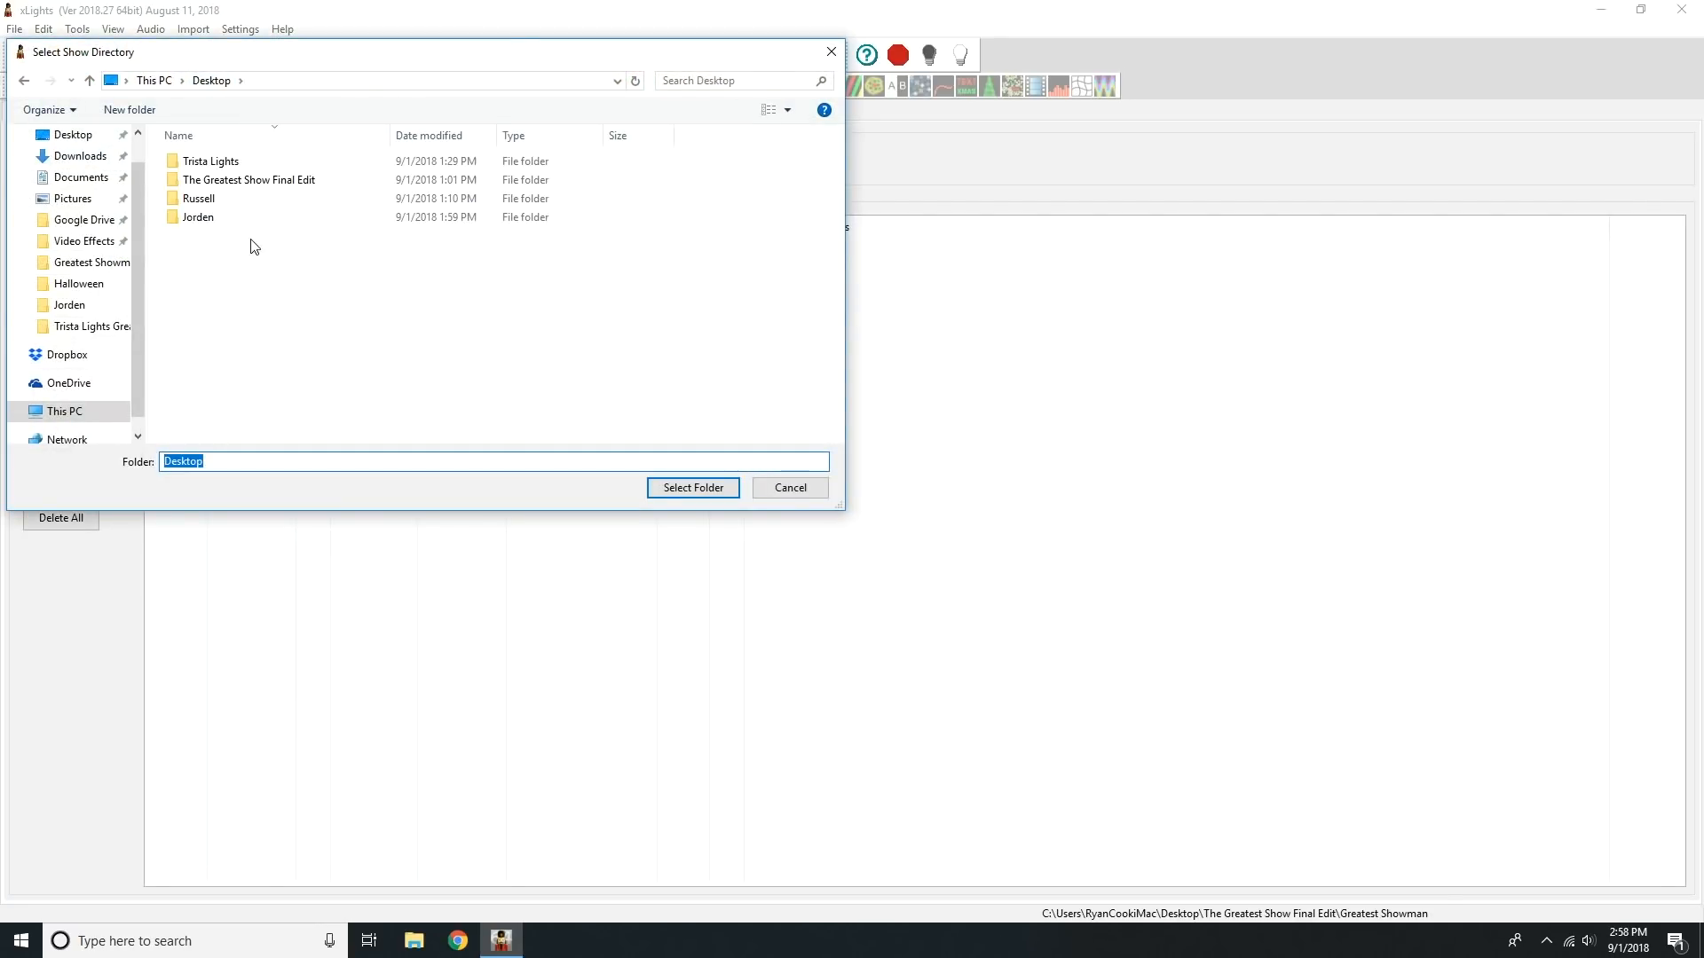
pyautogui.doubleClick(248, 161)
pyautogui.click(710, 487)
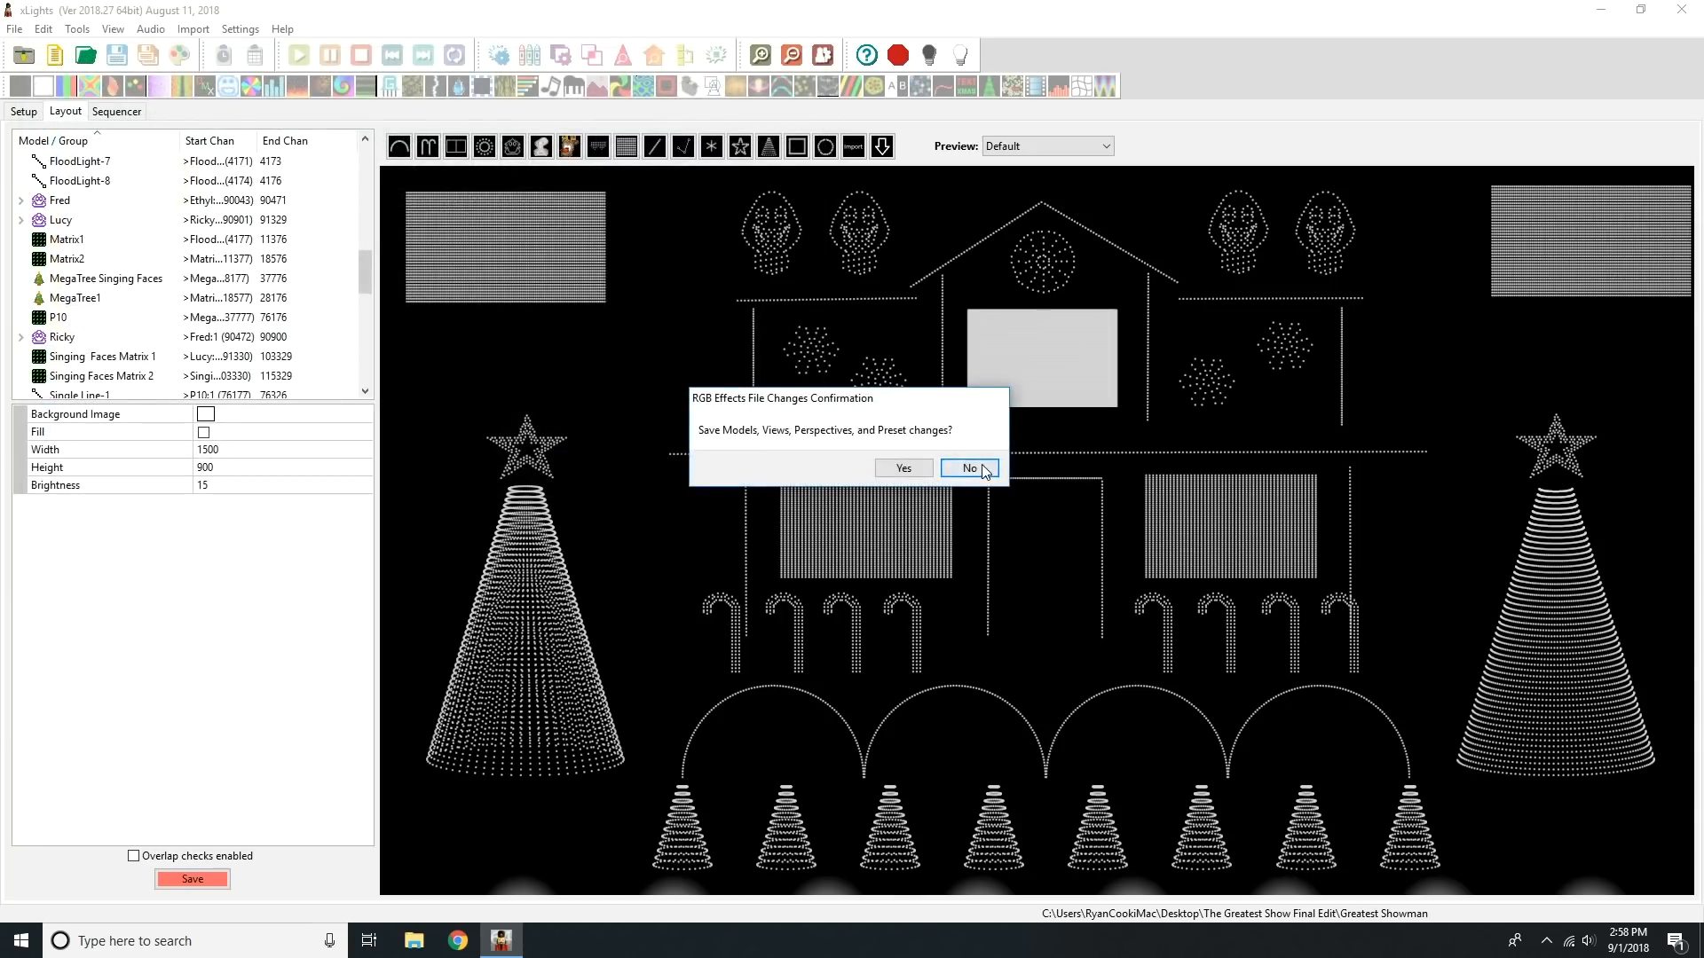
pyautogui.click(969, 467)
# Step: Examine the model groups in the Trista Lights layout, comparing 01 ALL HOUSE with 24 All House
pyautogui.click(65, 111)
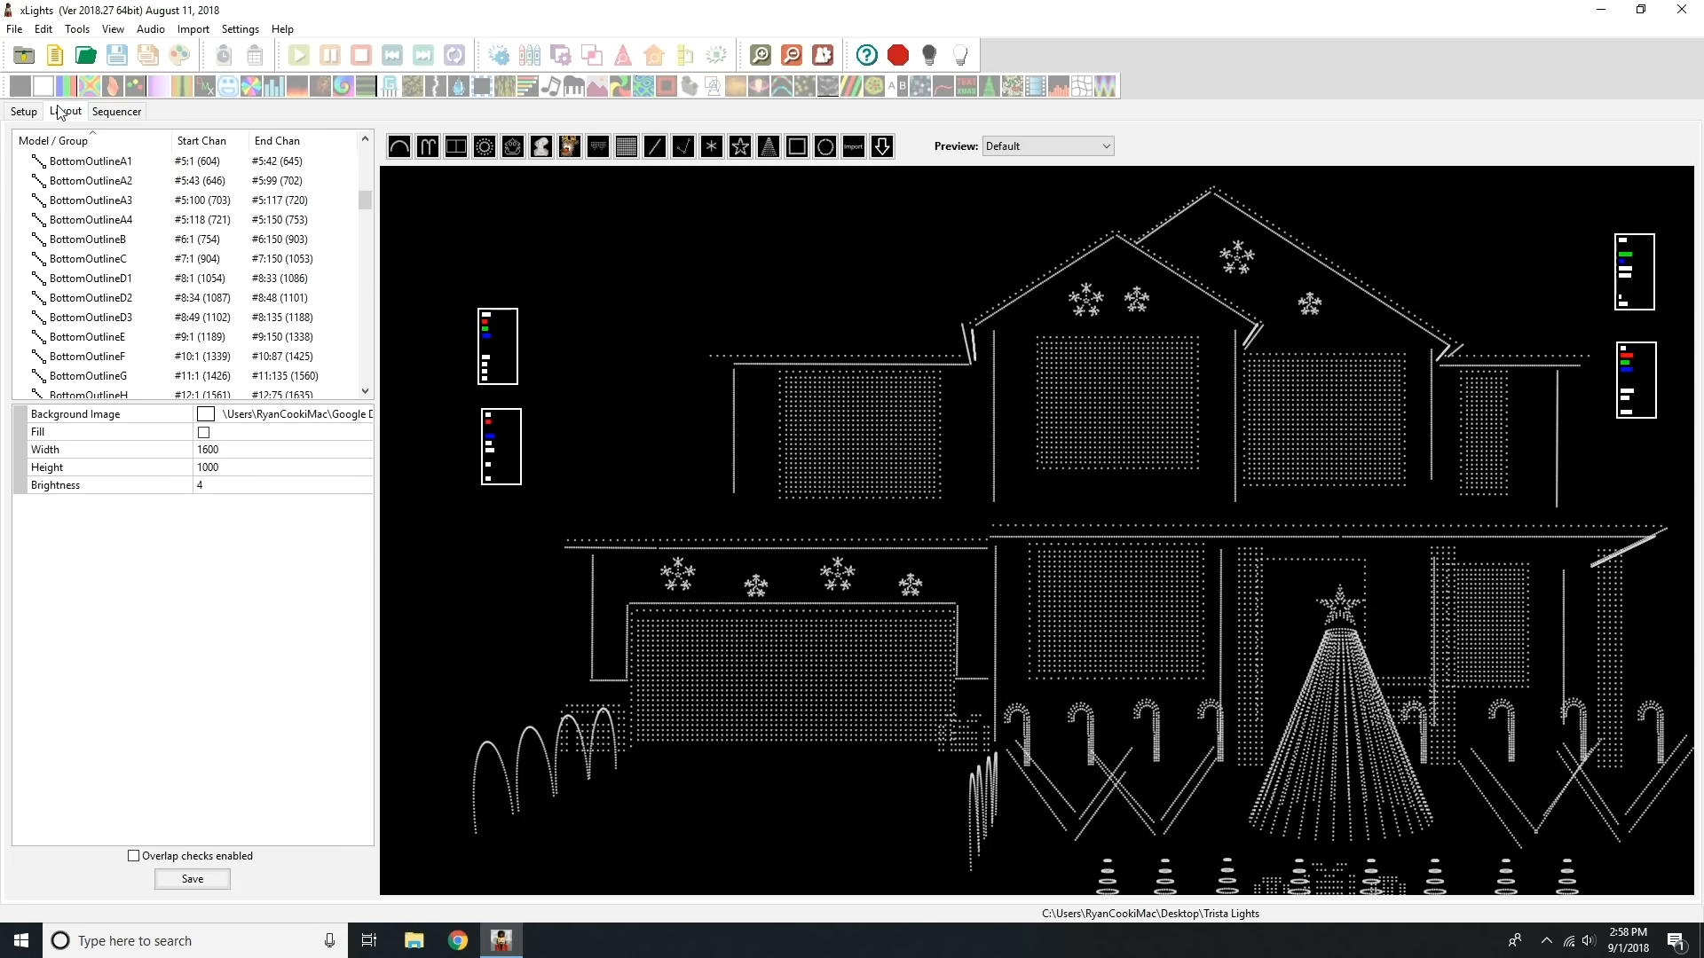
pyautogui.moveTo(369, 193); pyautogui.dragTo(366, 146)
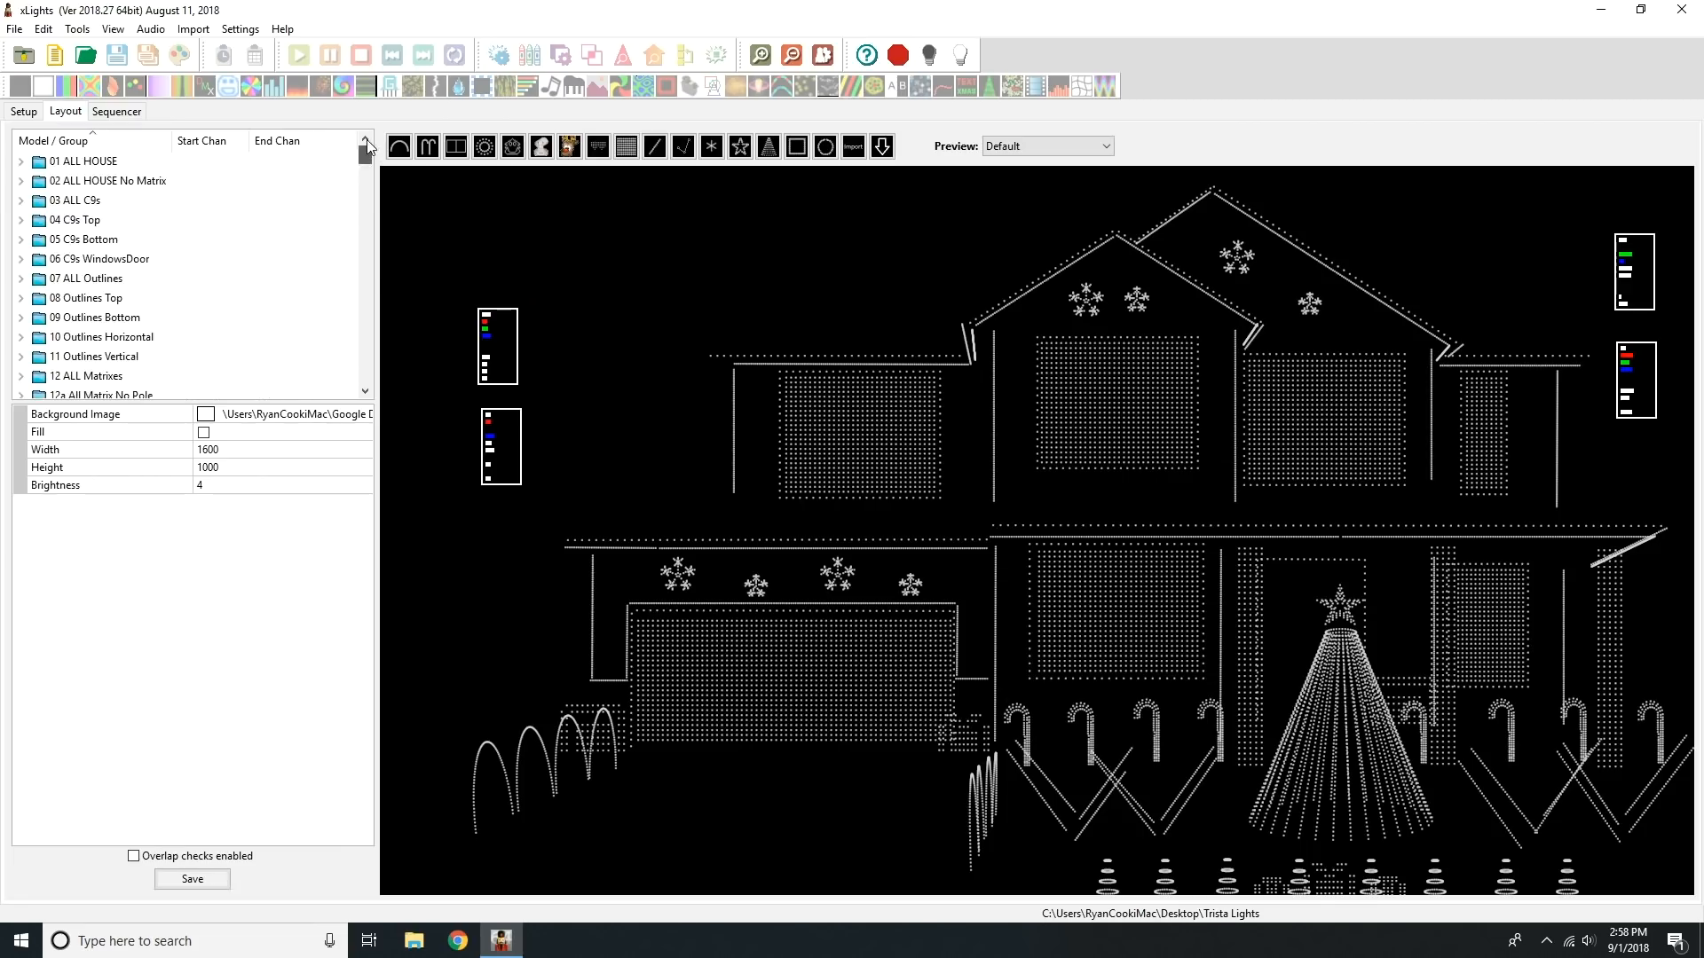
pyautogui.click(212, 161)
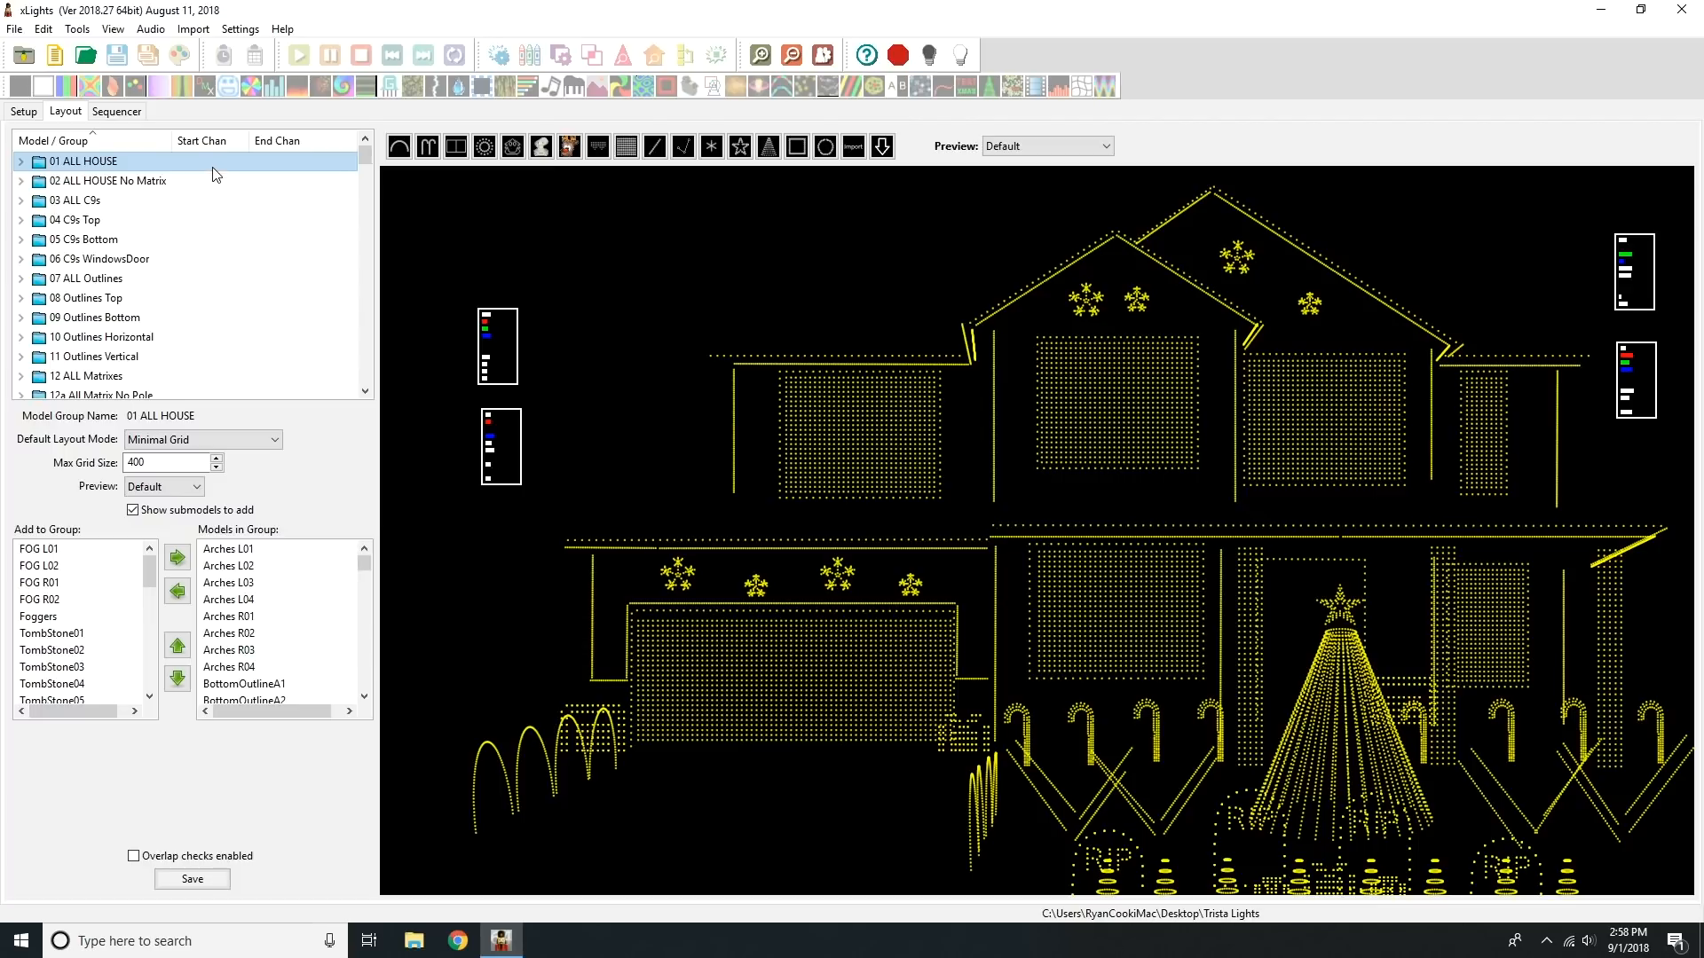
pyautogui.moveTo(364, 158); pyautogui.dragTo(359, 176)
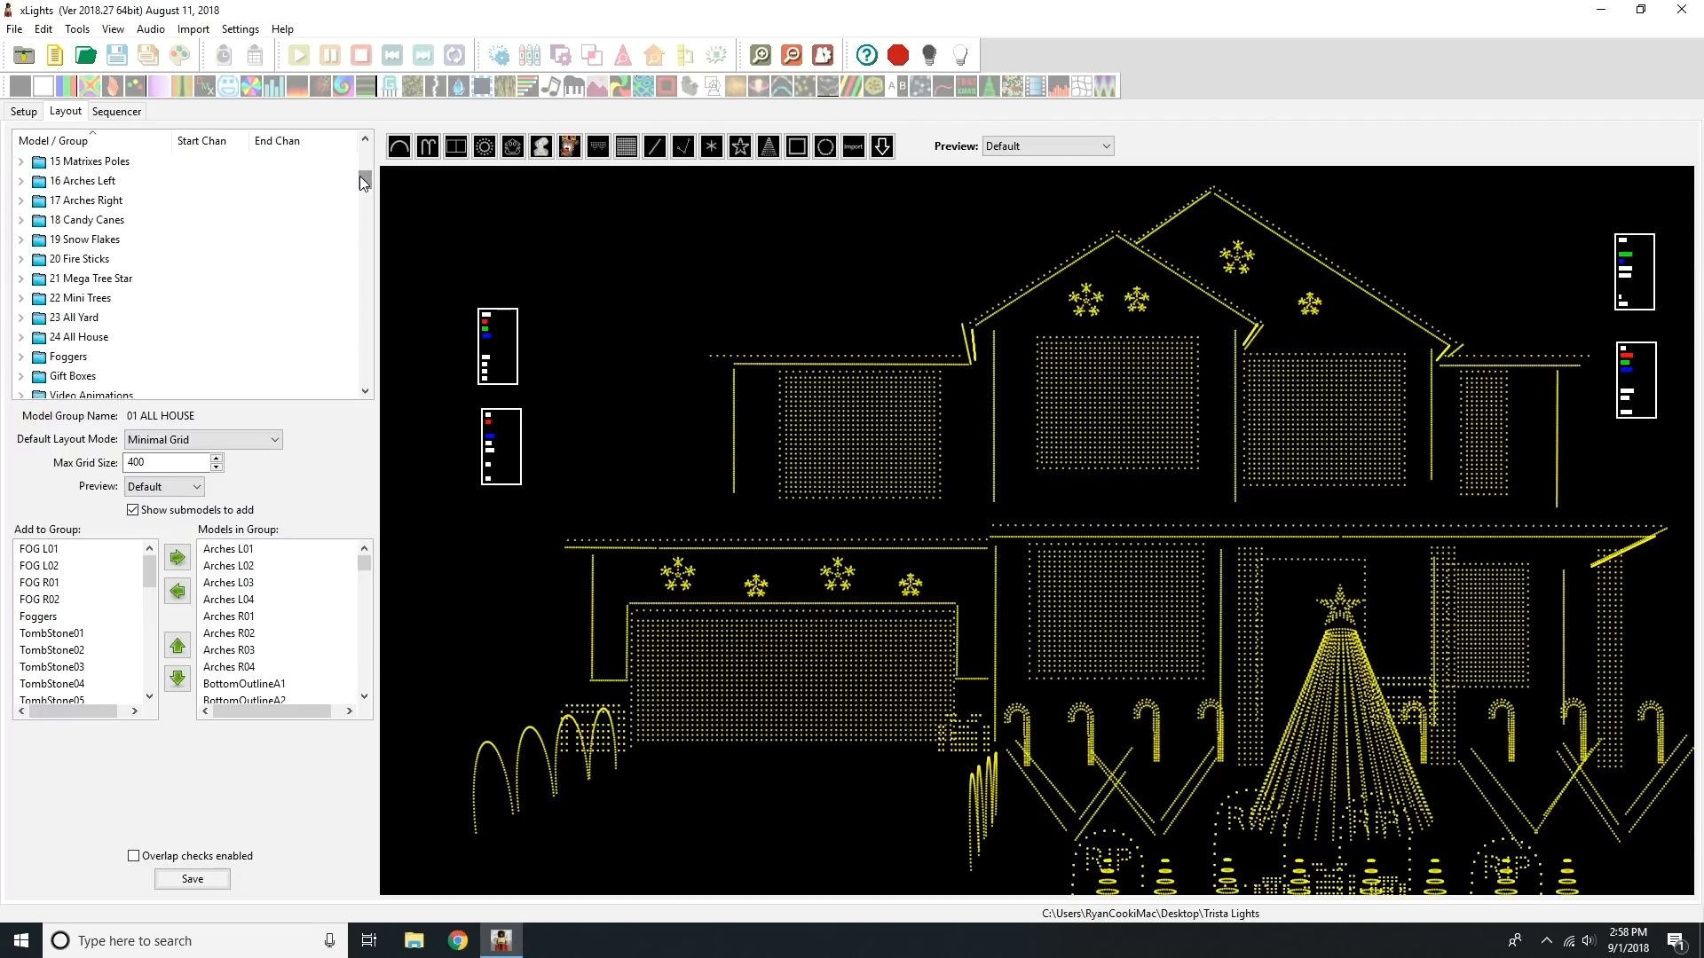
pyautogui.click(107, 339)
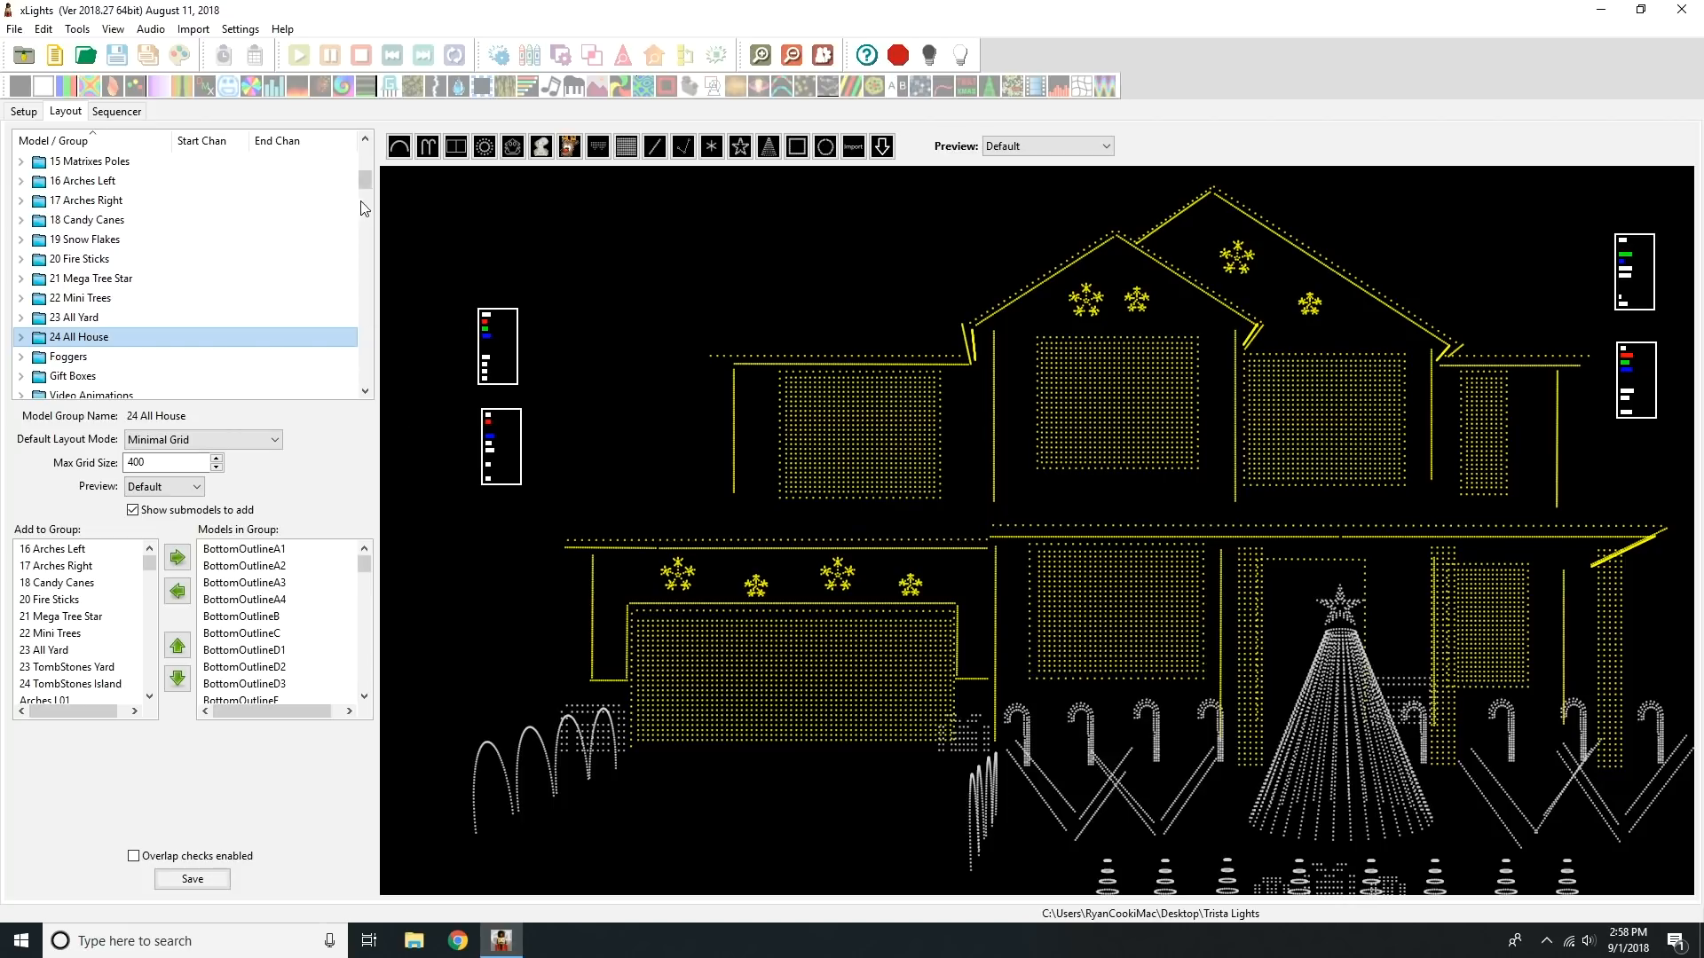
# Step: Inspect the WindowMatrix1 and MegaTree models in the layout, leaving nothing selected
pyautogui.click(887, 462)
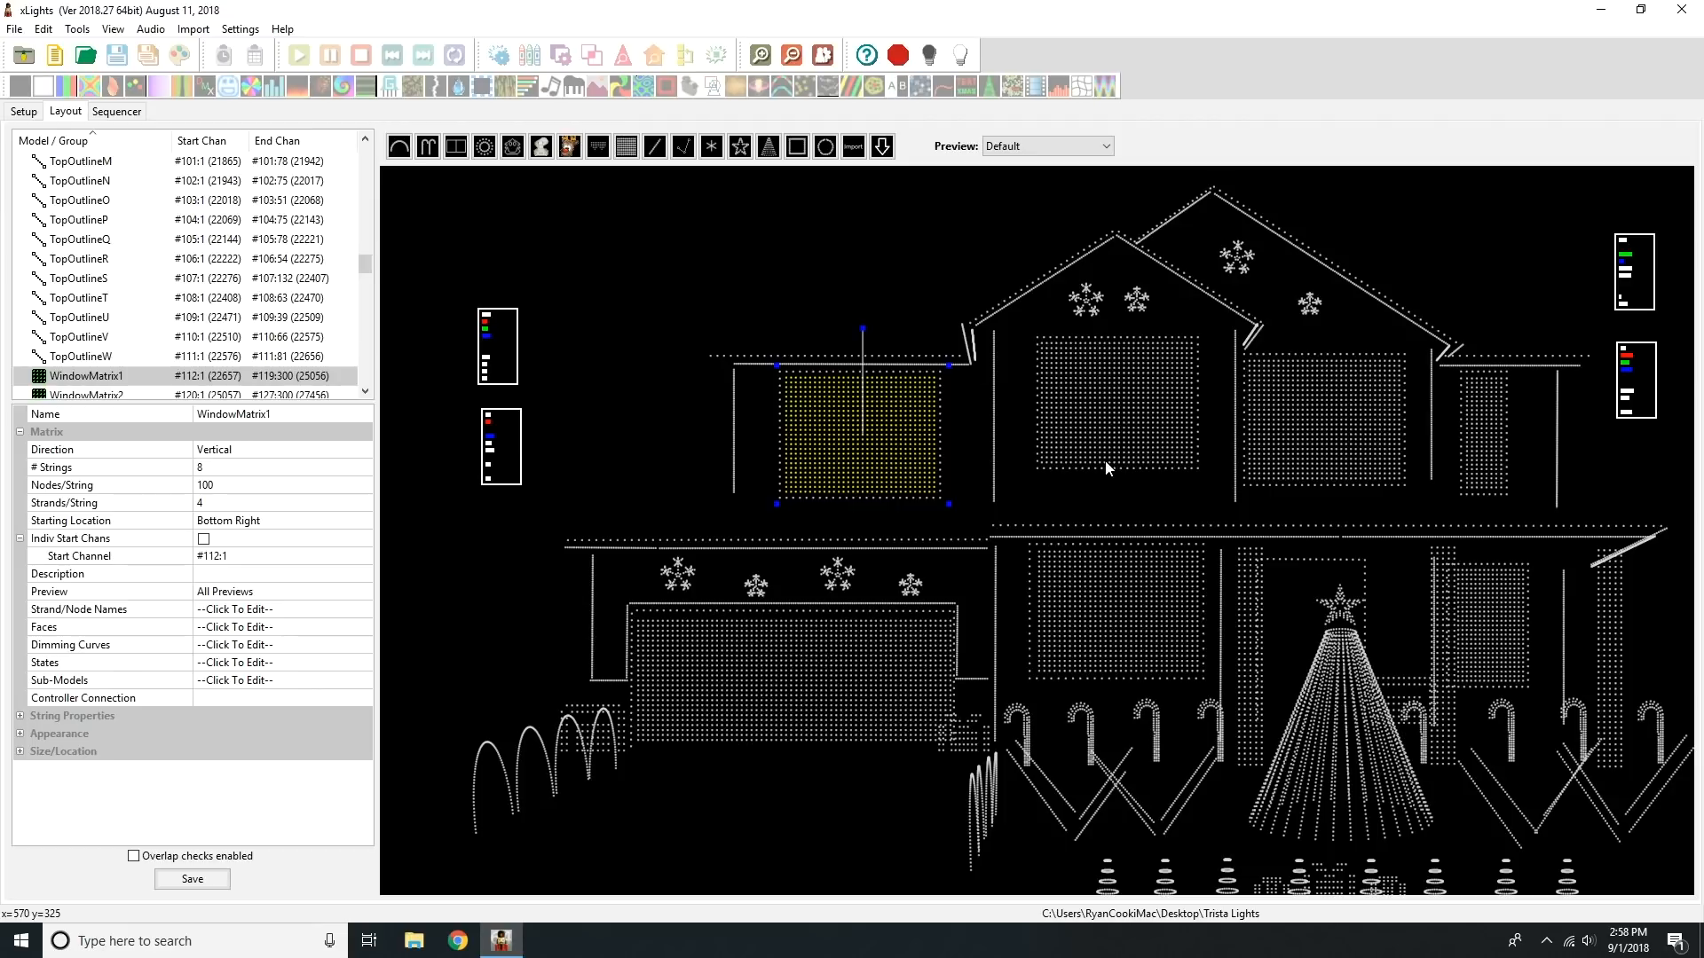
pyautogui.click(1362, 714)
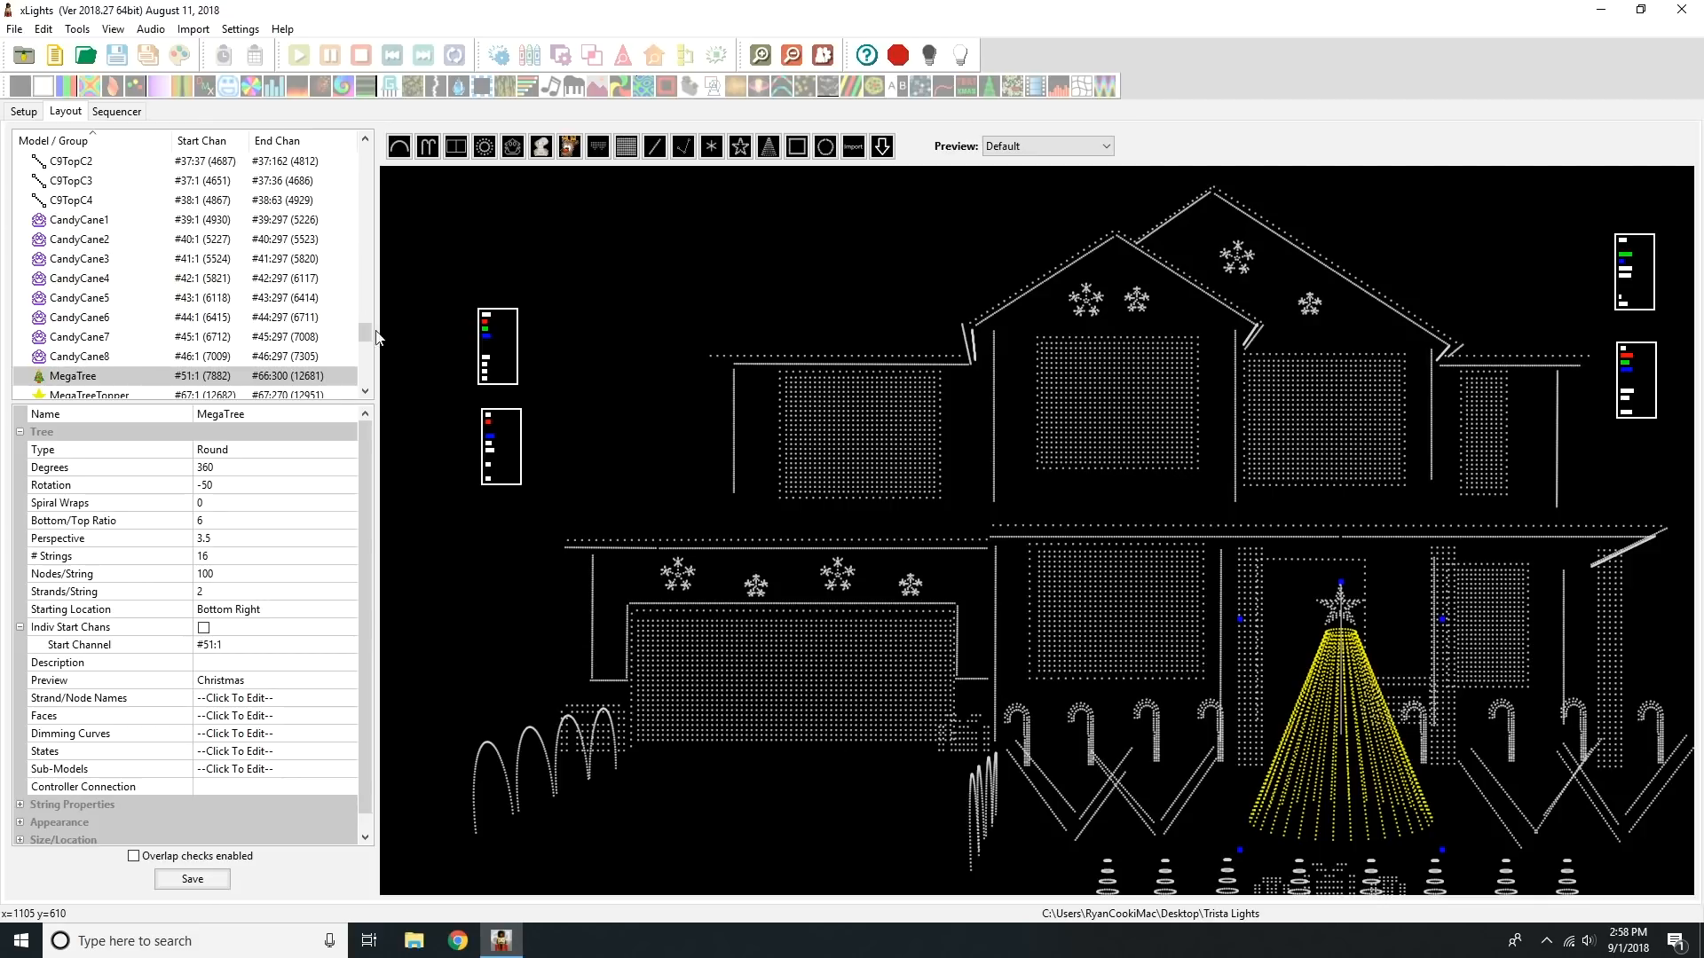
pyautogui.moveTo(365, 334); pyautogui.dragTo(344, 140)
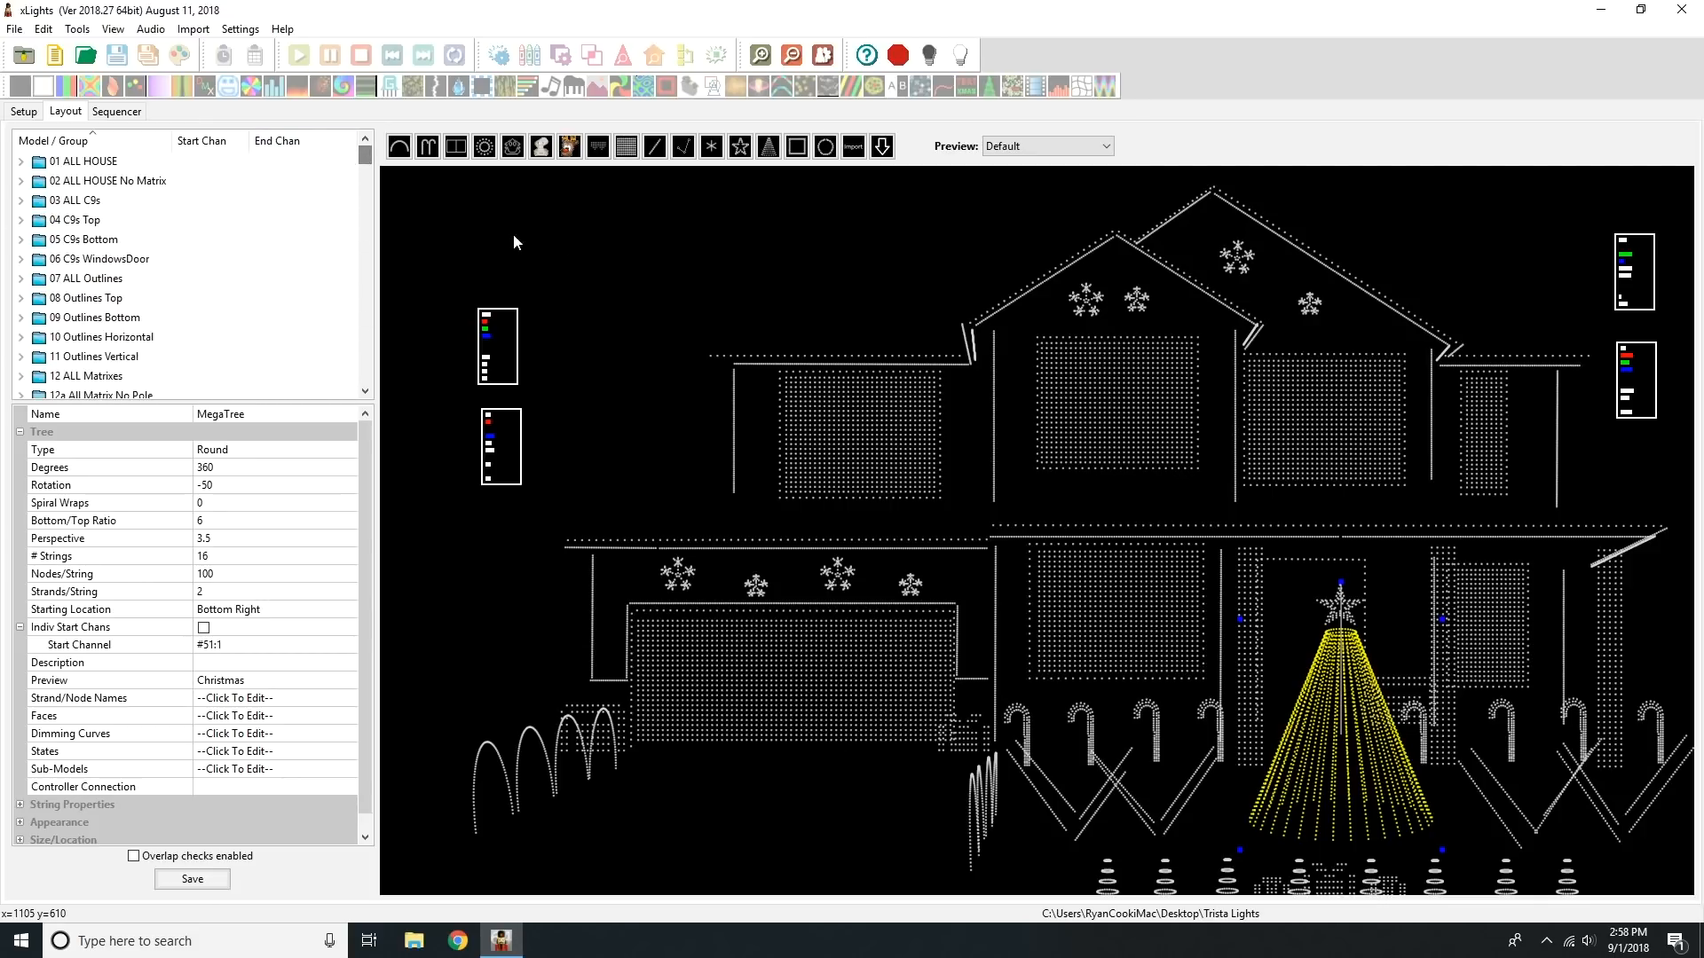
pyautogui.click(760, 279)
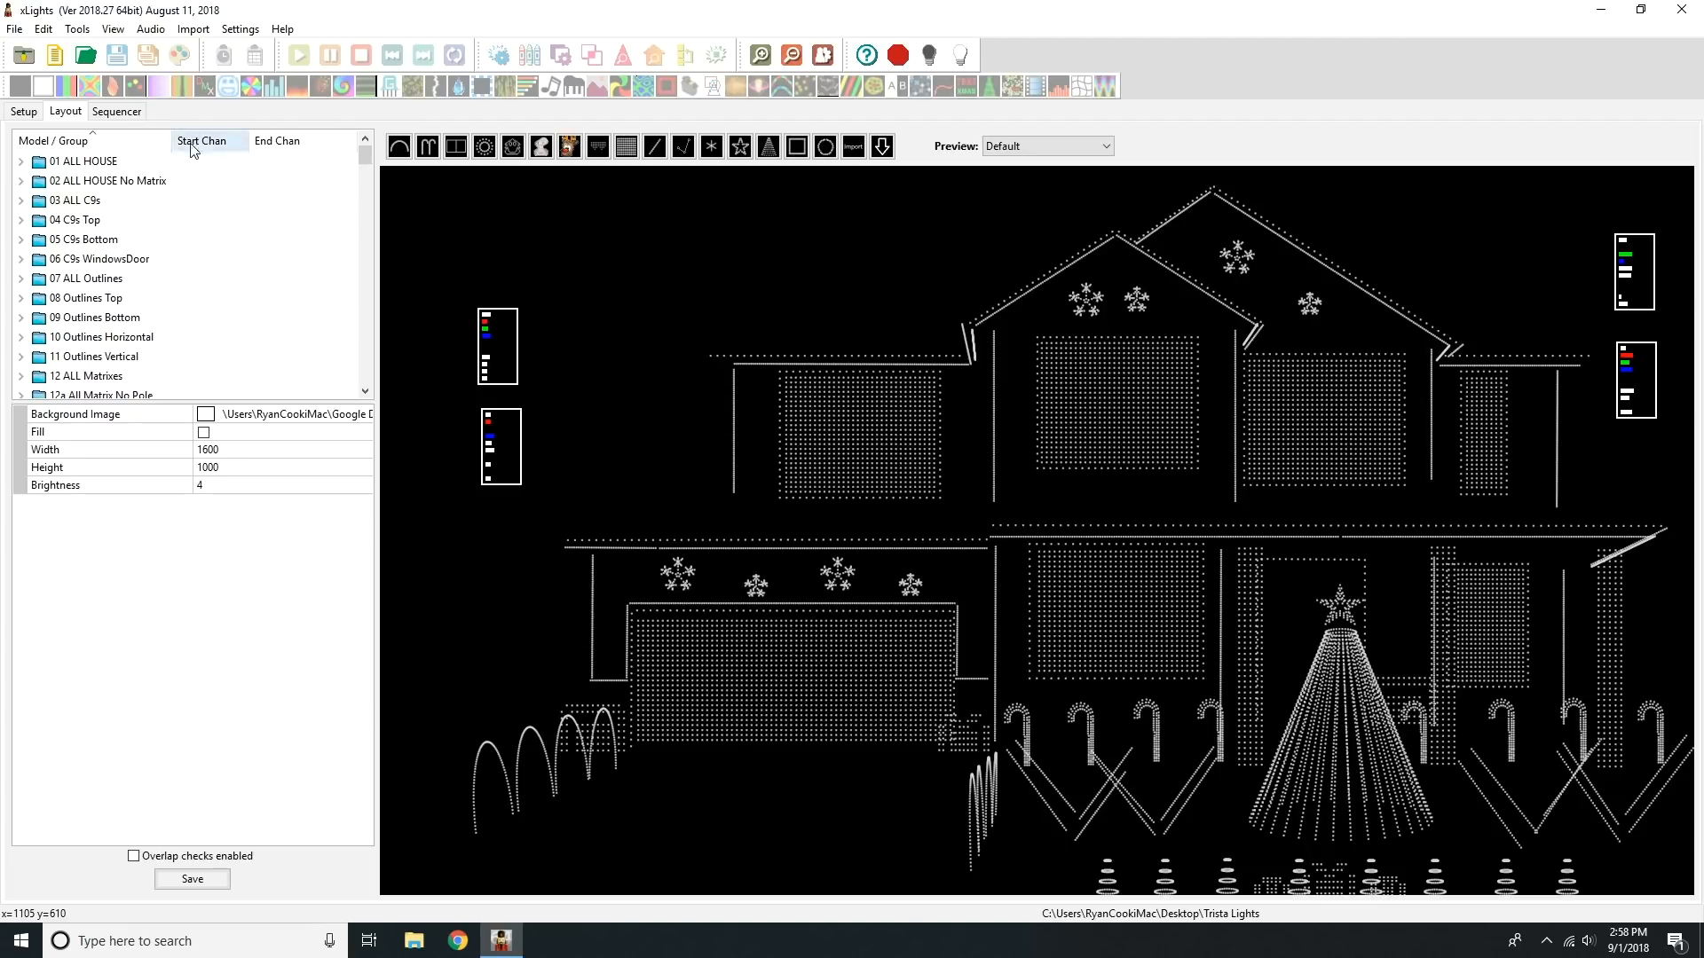
# Step: Create a musical sequence from the 01-The-Greatest-Show audio file at 20fps (50ms), starting without any models in the view
pyautogui.click(139, 110)
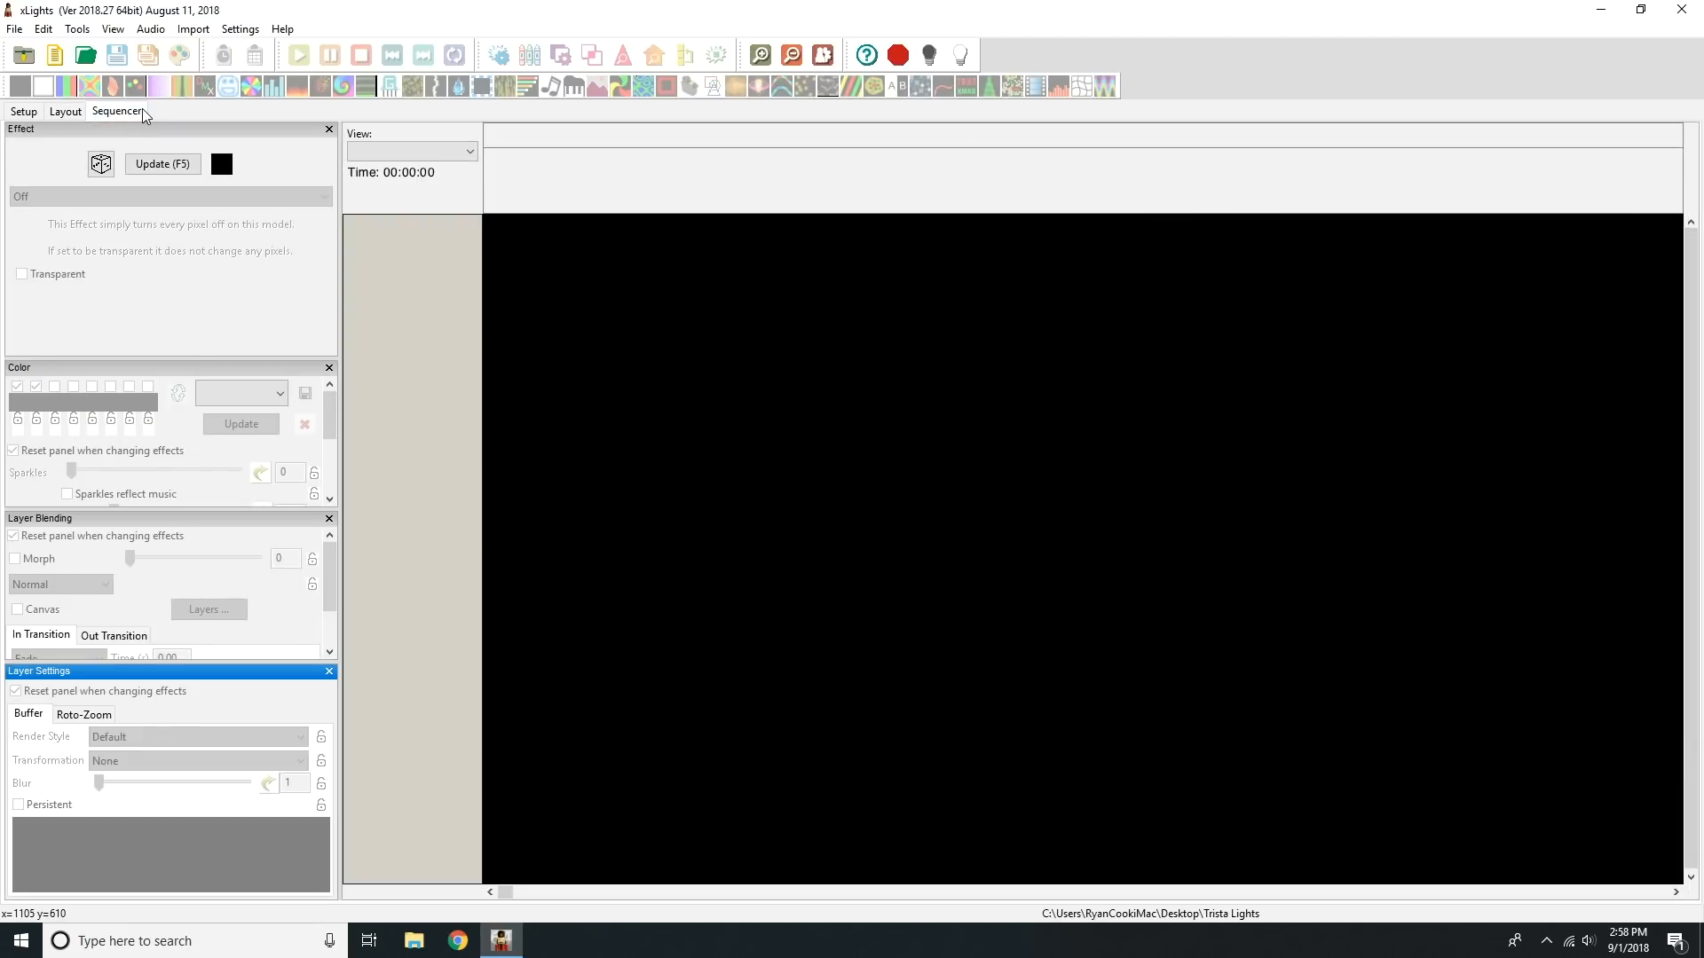
pyautogui.click(56, 56)
pyautogui.click(338, 191)
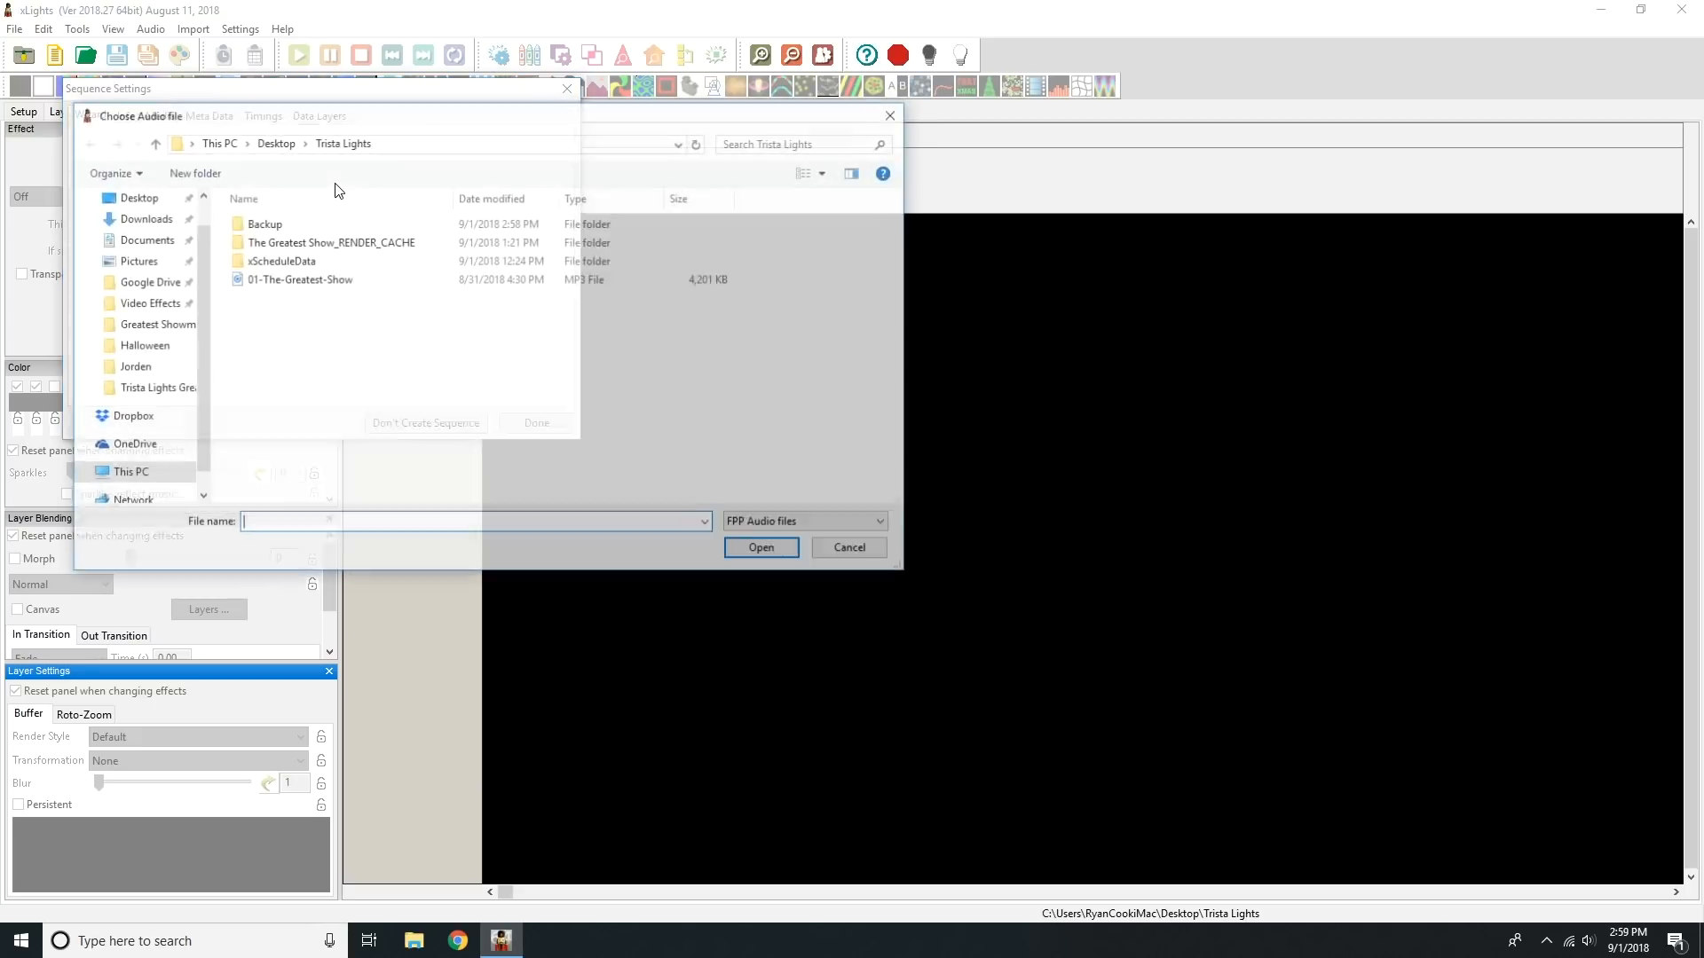
pyautogui.doubleClick(352, 282)
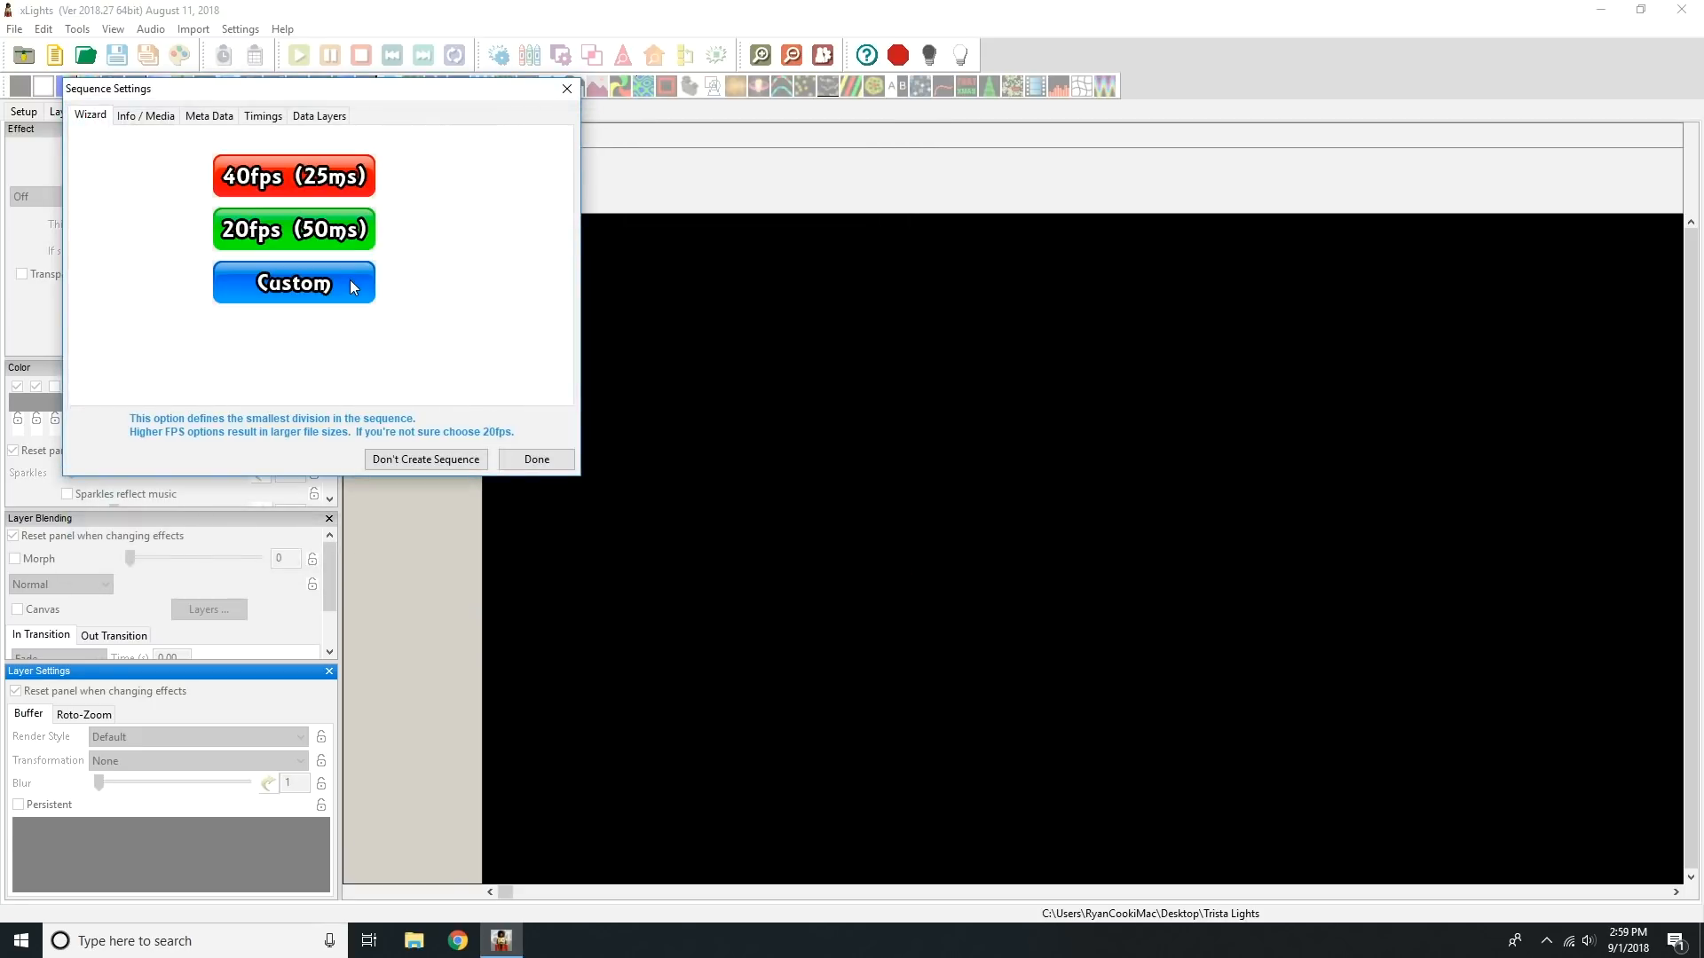
pyautogui.click(336, 234)
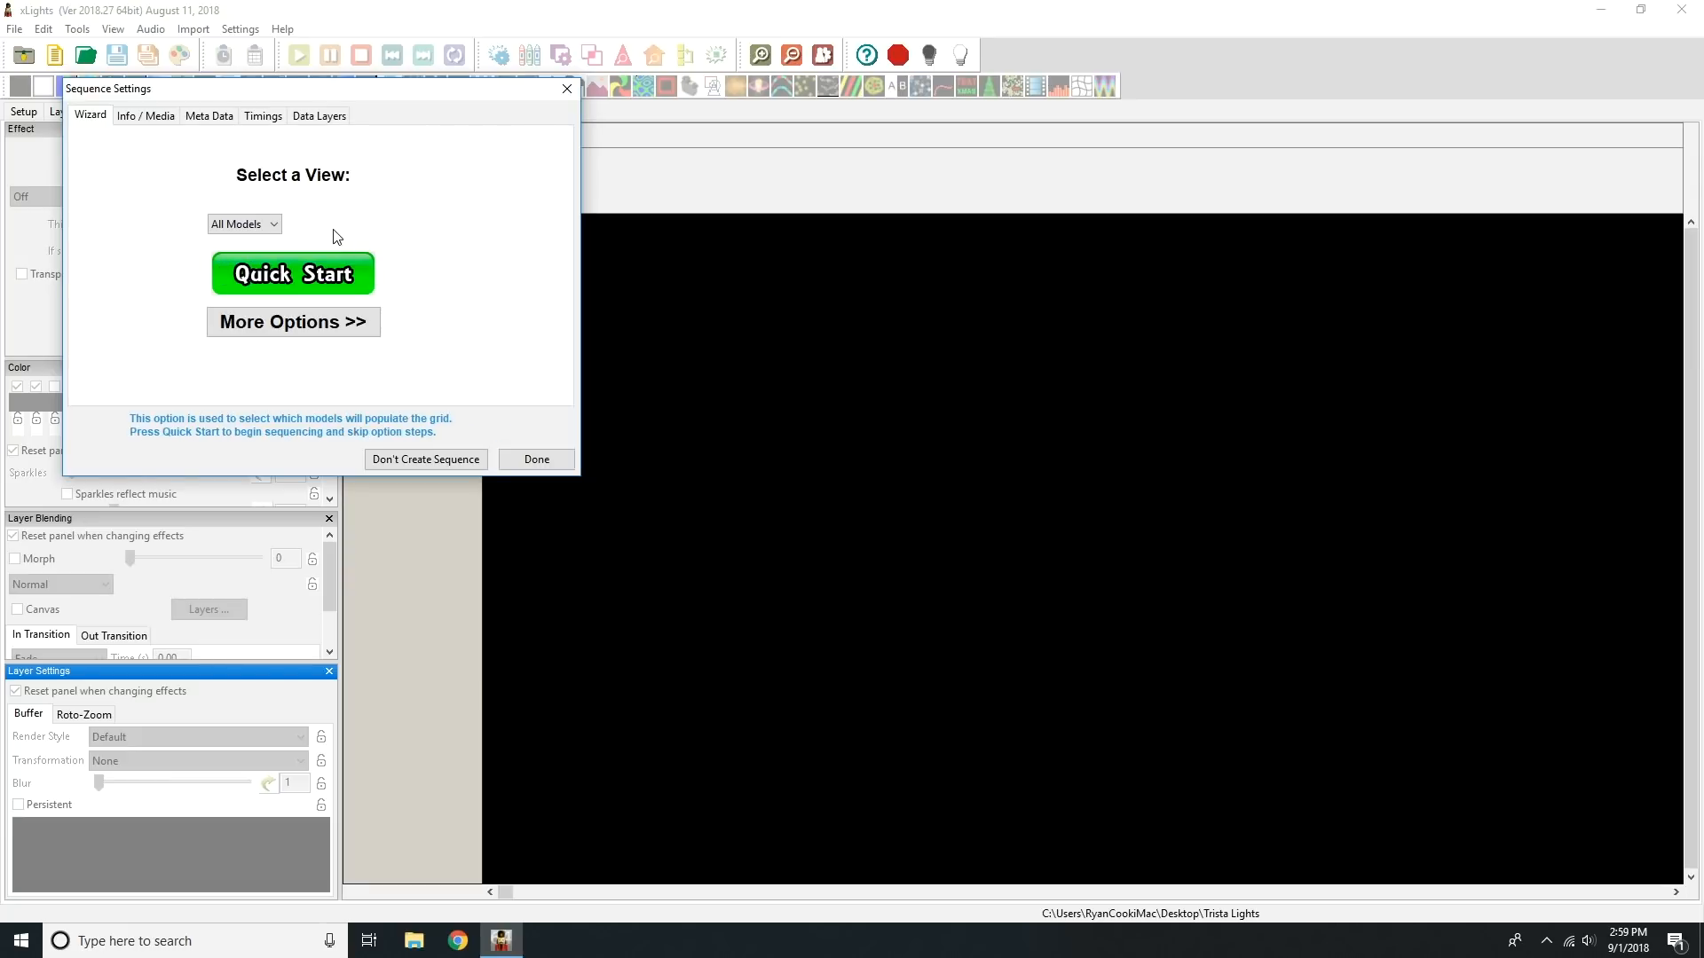
pyautogui.click(275, 225)
pyautogui.click(268, 255)
pyautogui.click(336, 277)
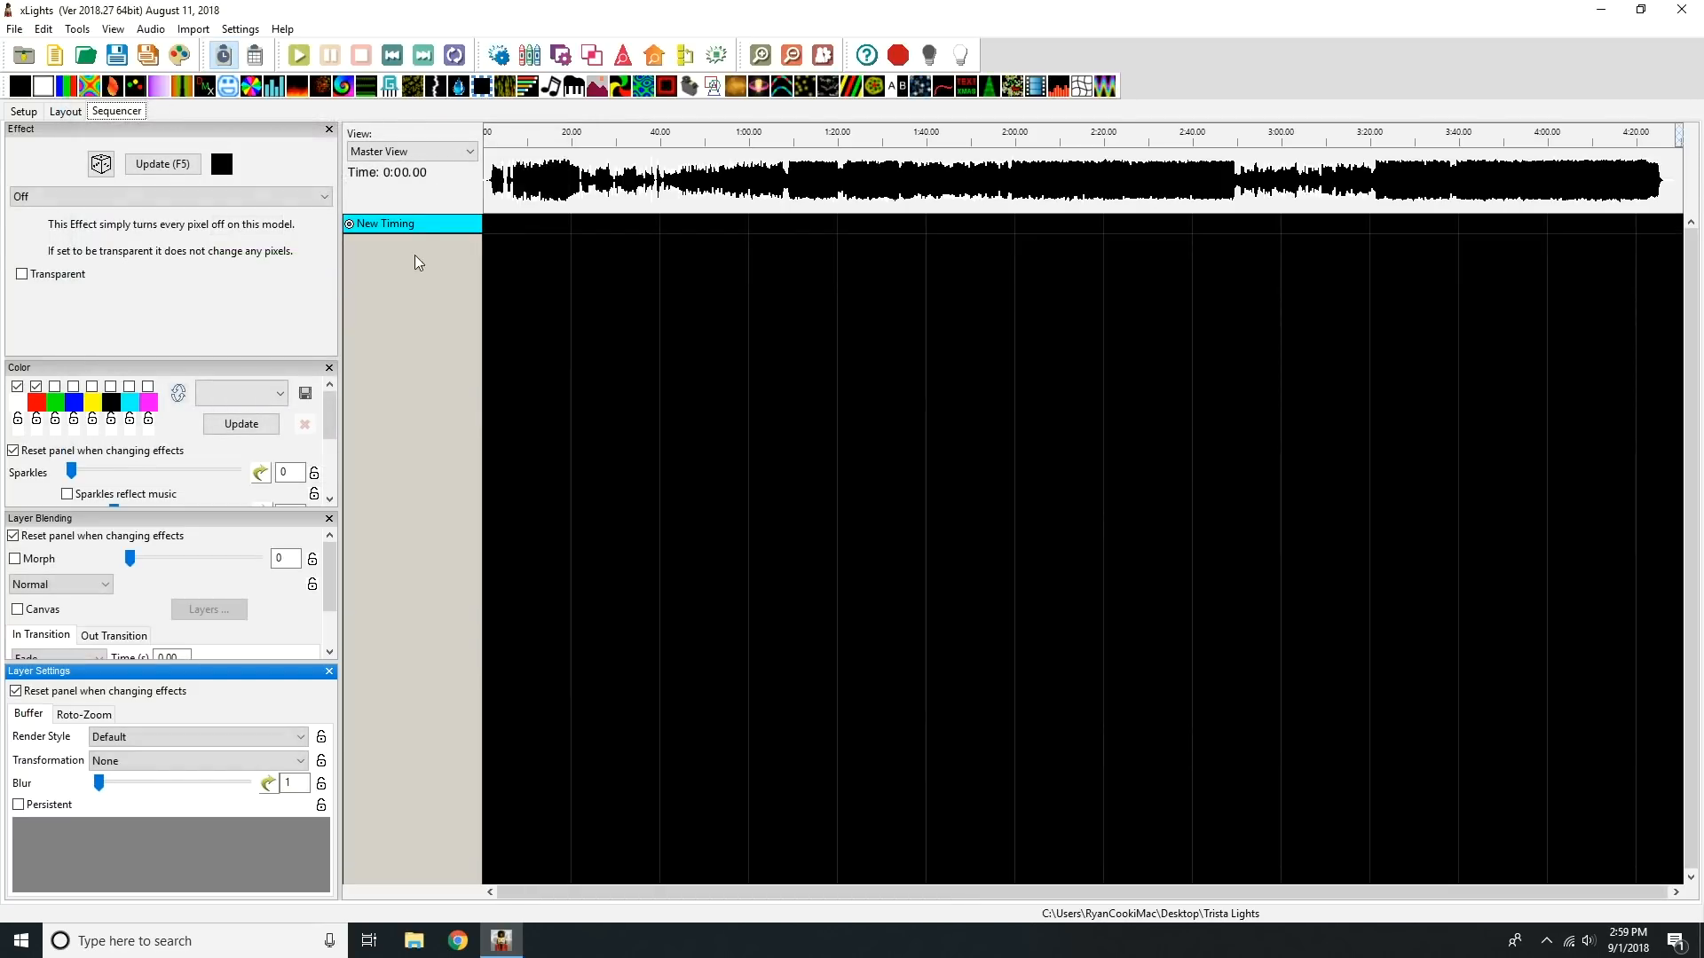
# Step: Open the sequence's Display Elements window and enlarge it until the full element names are readable
pyautogui.rightClick(424, 224)
pyautogui.click(505, 449)
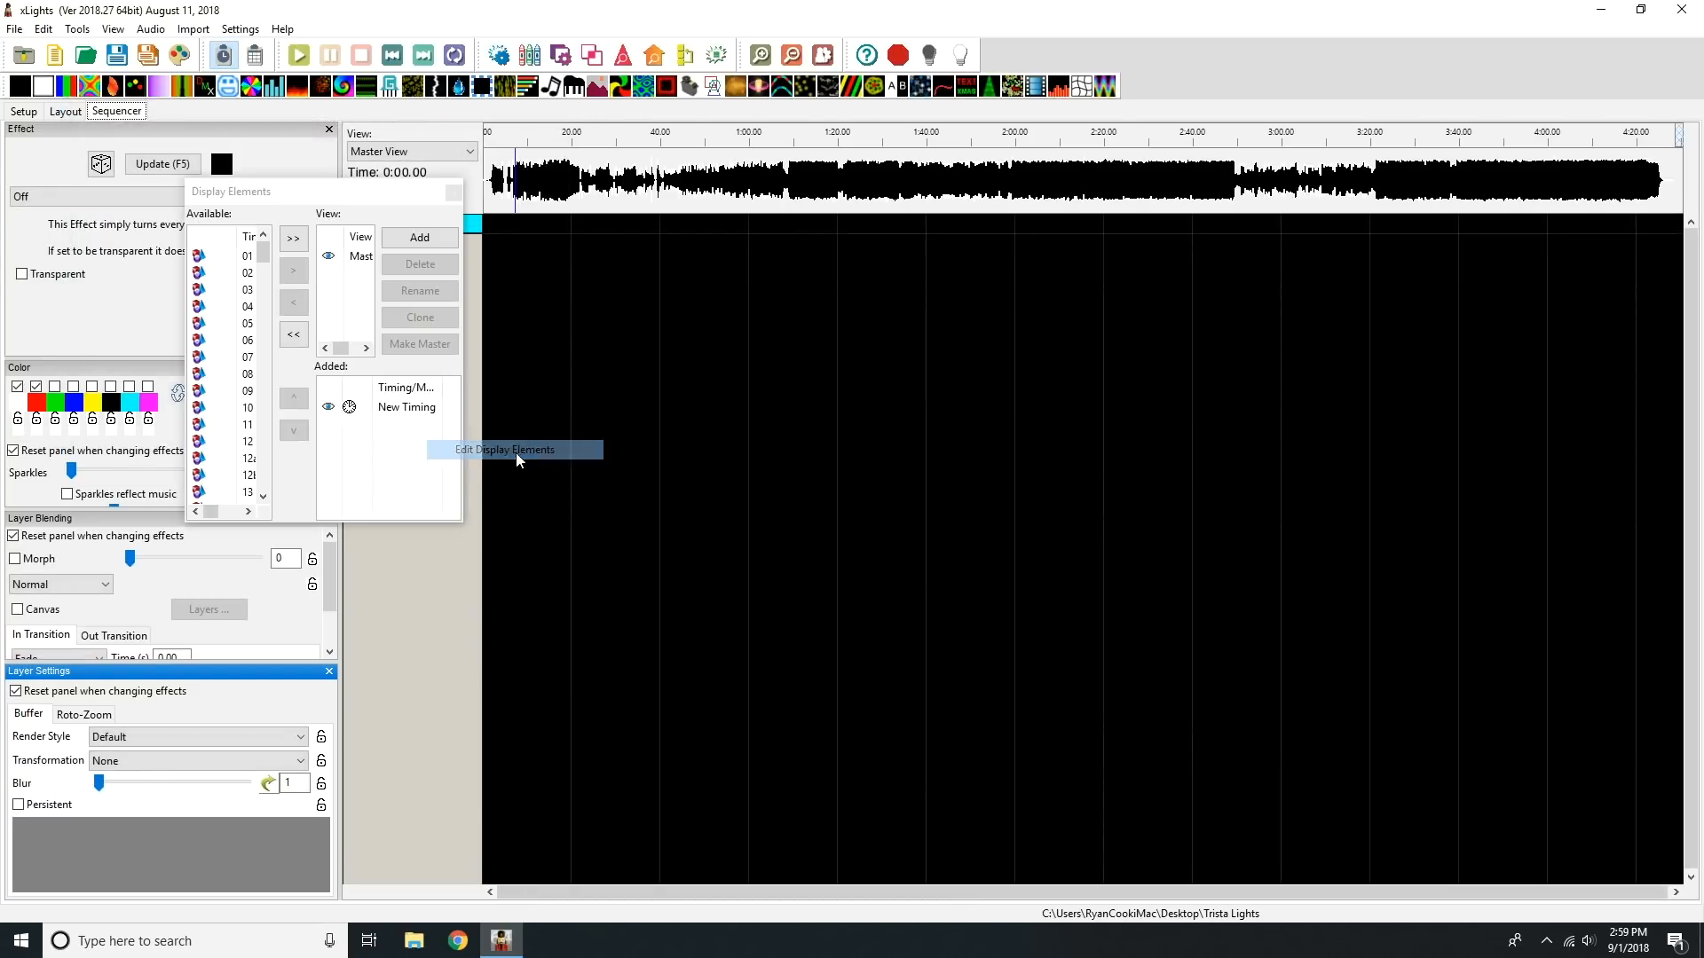
pyautogui.click(461, 526)
pyautogui.moveTo(461, 526); pyautogui.dragTo(1183, 859)
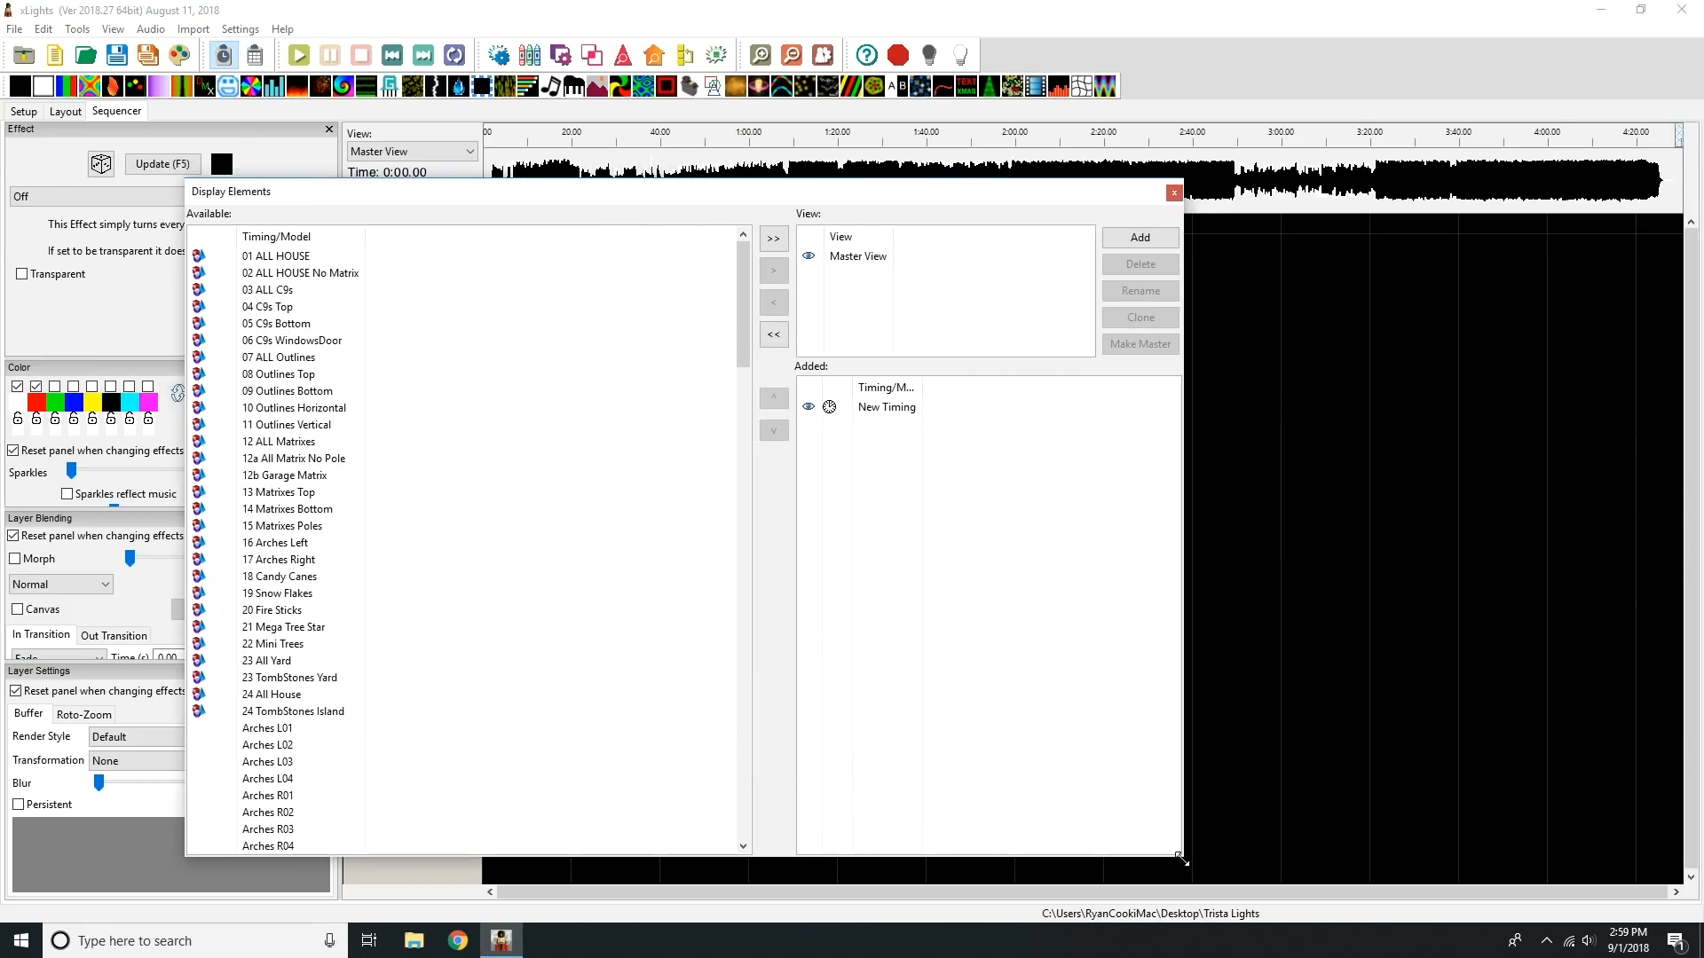
# Step: Select groups 01 ALL HOUSE, 03 ALL C9s, 07 ALL Outlines, 16 Arches Left through 20 Fire Sticks, 22 Mini Trees and 24 All House
pyautogui.click(289, 259)
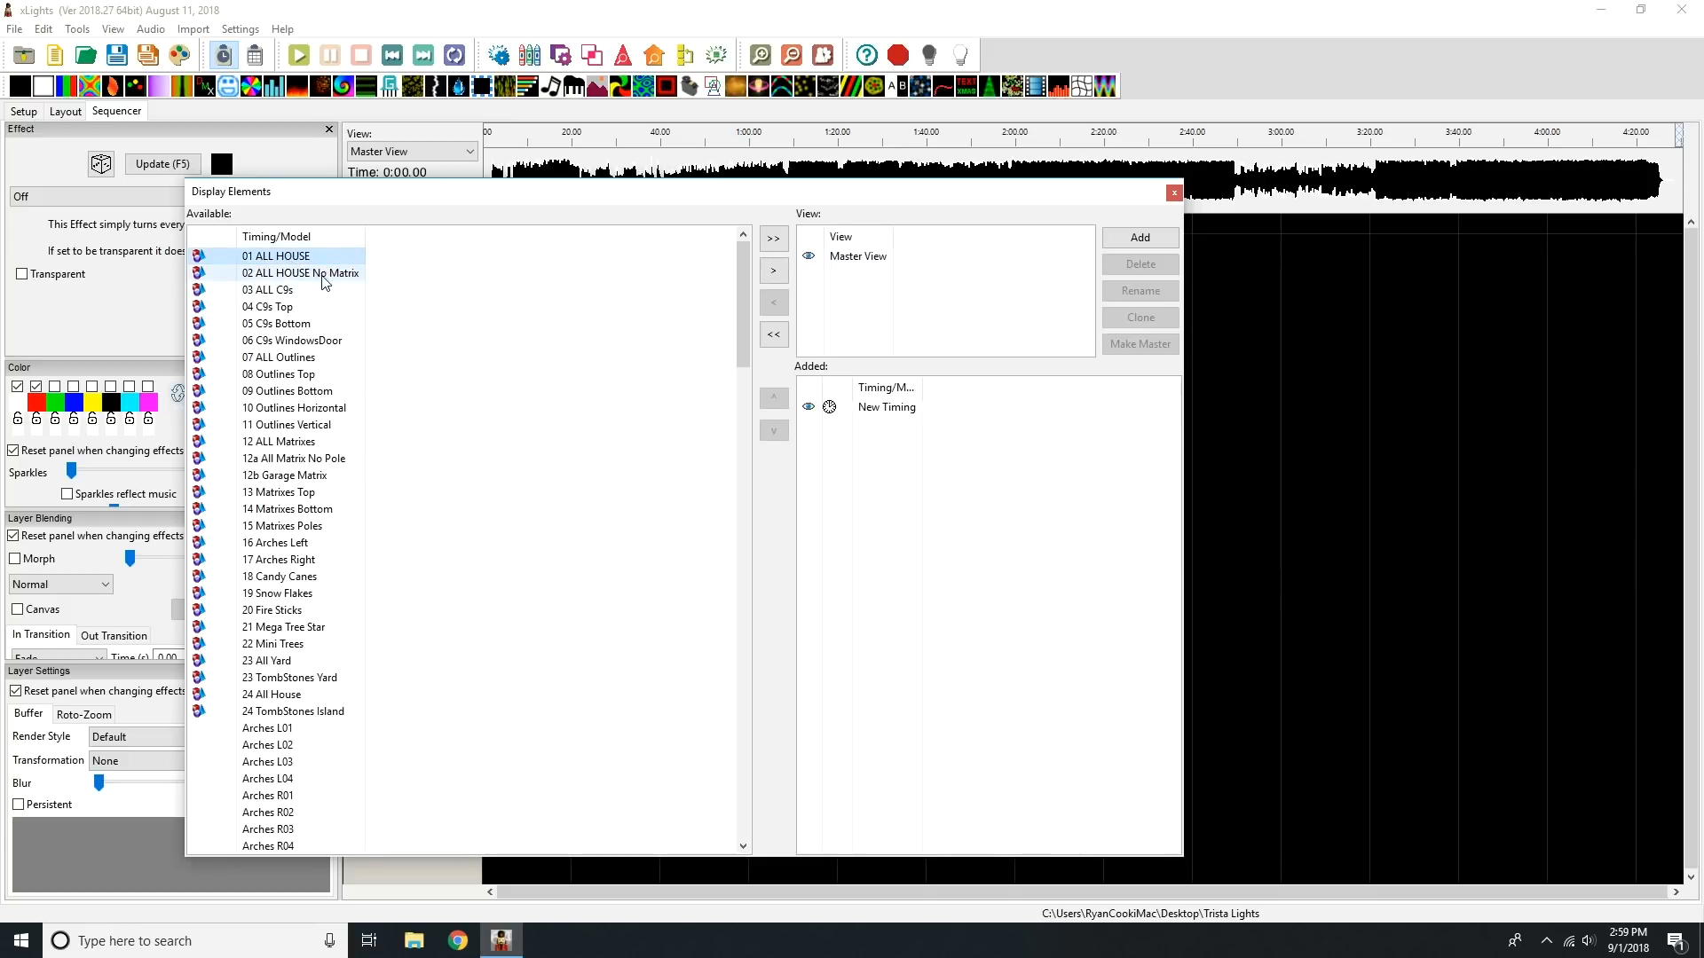
pyautogui.keyDown('ctrl'); pyautogui.click(306, 293); pyautogui.keyUp('ctrl')
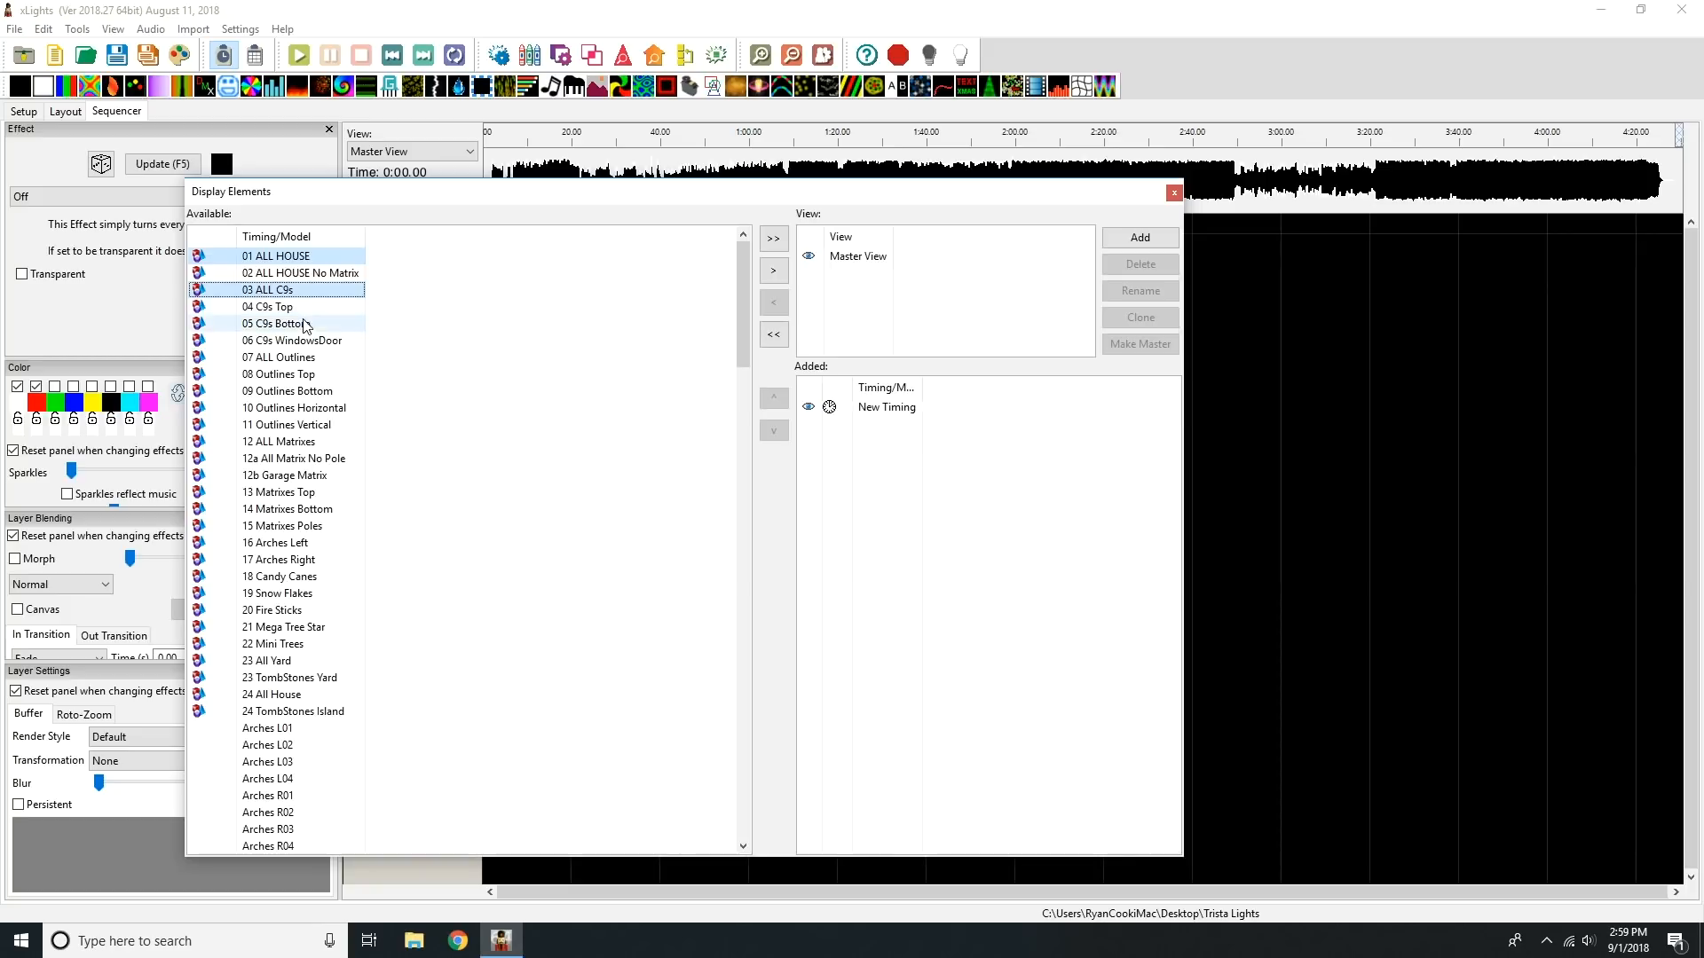
pyautogui.keyDown('ctrl'); pyautogui.click(310, 359); pyautogui.keyUp('ctrl')
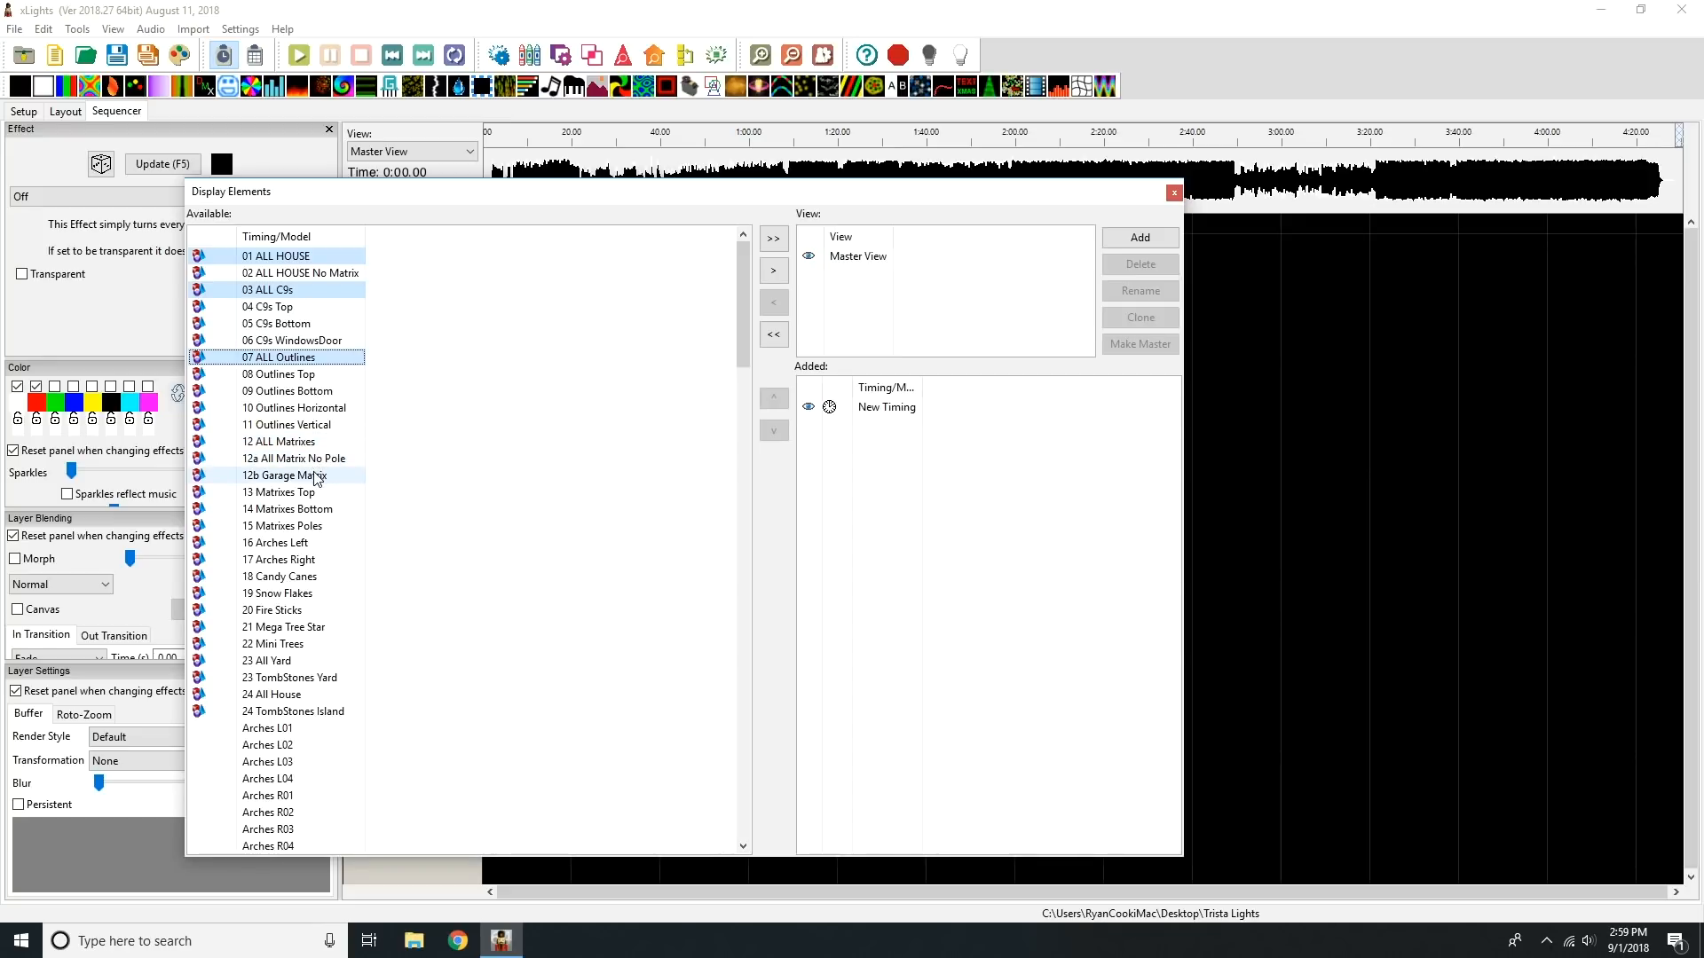
pyautogui.keyDown('ctrl'); pyautogui.click(320, 544); pyautogui.keyUp('ctrl')
pyautogui.keyDown('ctrl'); pyautogui.click(315, 559); pyautogui.keyUp('ctrl')
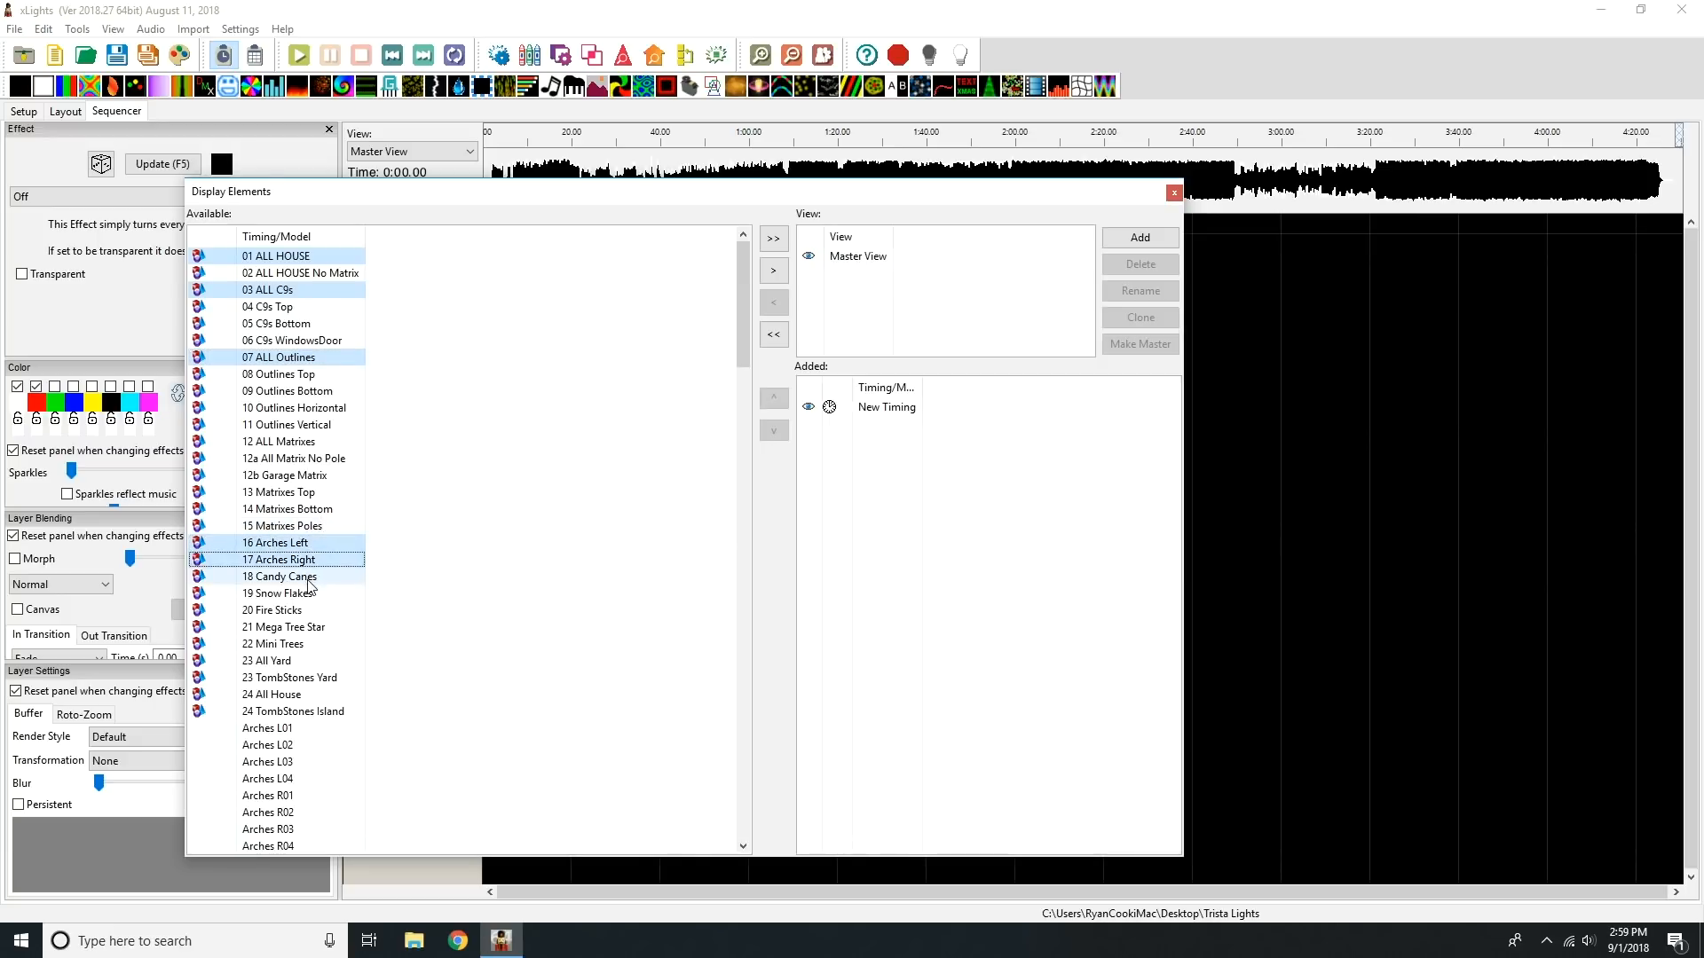
pyautogui.keyDown('ctrl'); pyautogui.click(311, 576); pyautogui.keyUp('ctrl')
pyautogui.keyDown('ctrl'); pyautogui.click(308, 593); pyautogui.keyUp('ctrl')
pyautogui.keyDown('ctrl'); pyautogui.click(315, 611); pyautogui.keyUp('ctrl')
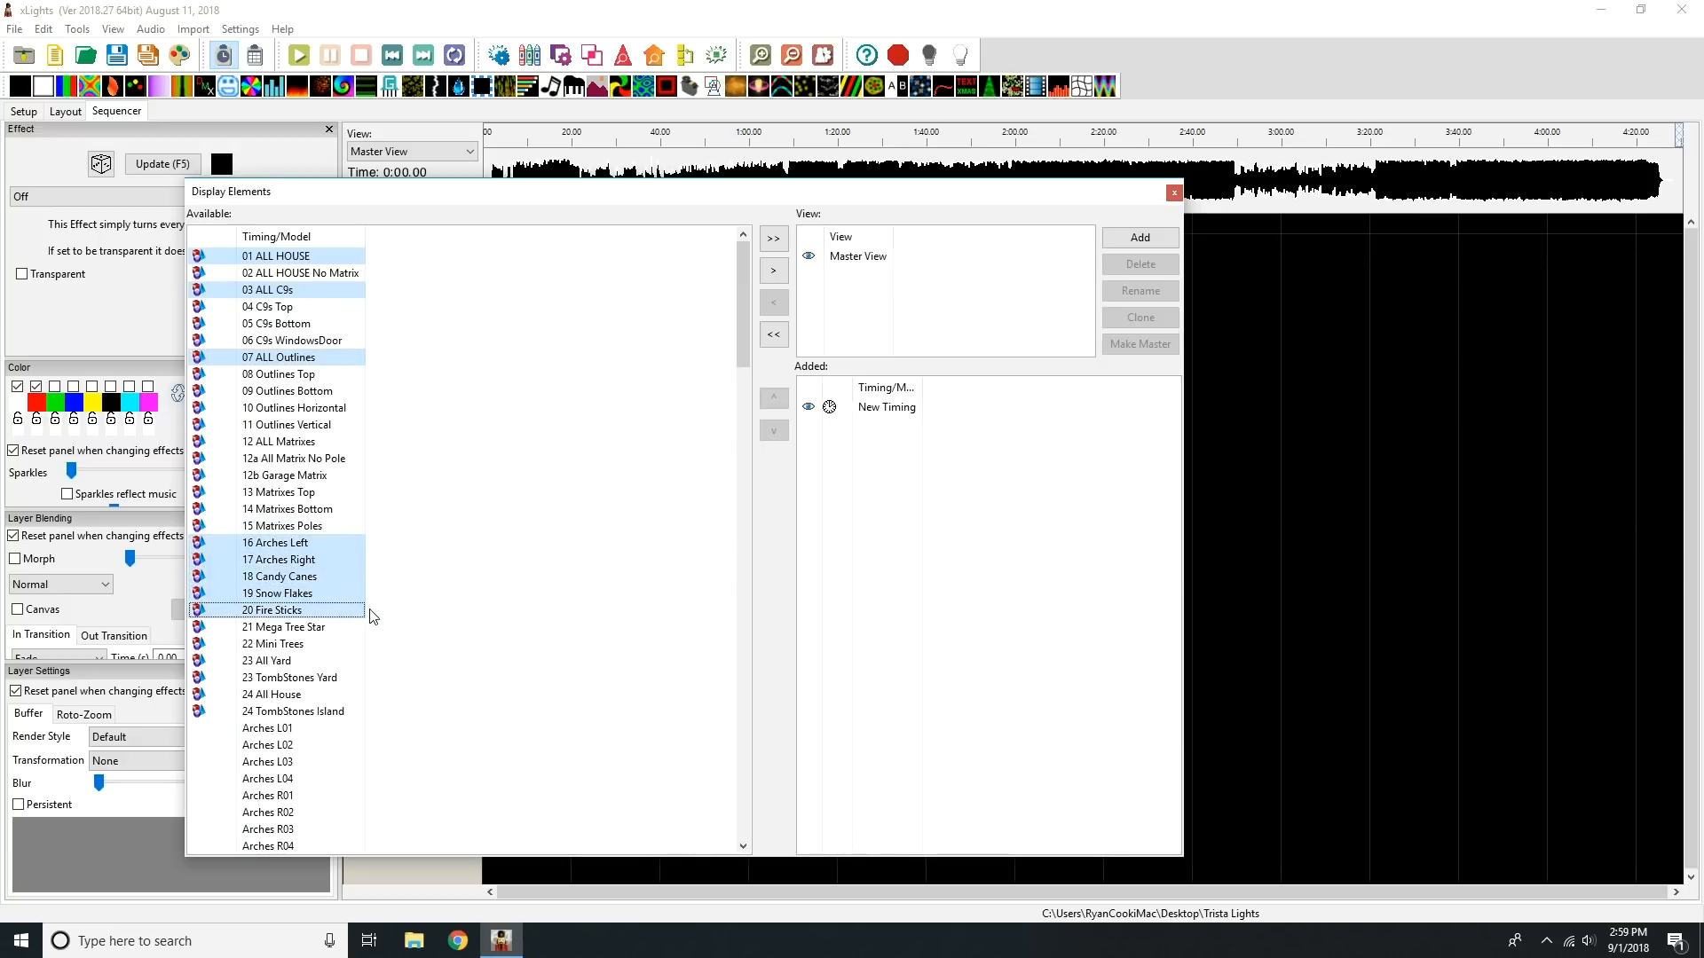
pyautogui.keyDown('ctrl'); pyautogui.click(314, 646); pyautogui.keyUp('ctrl')
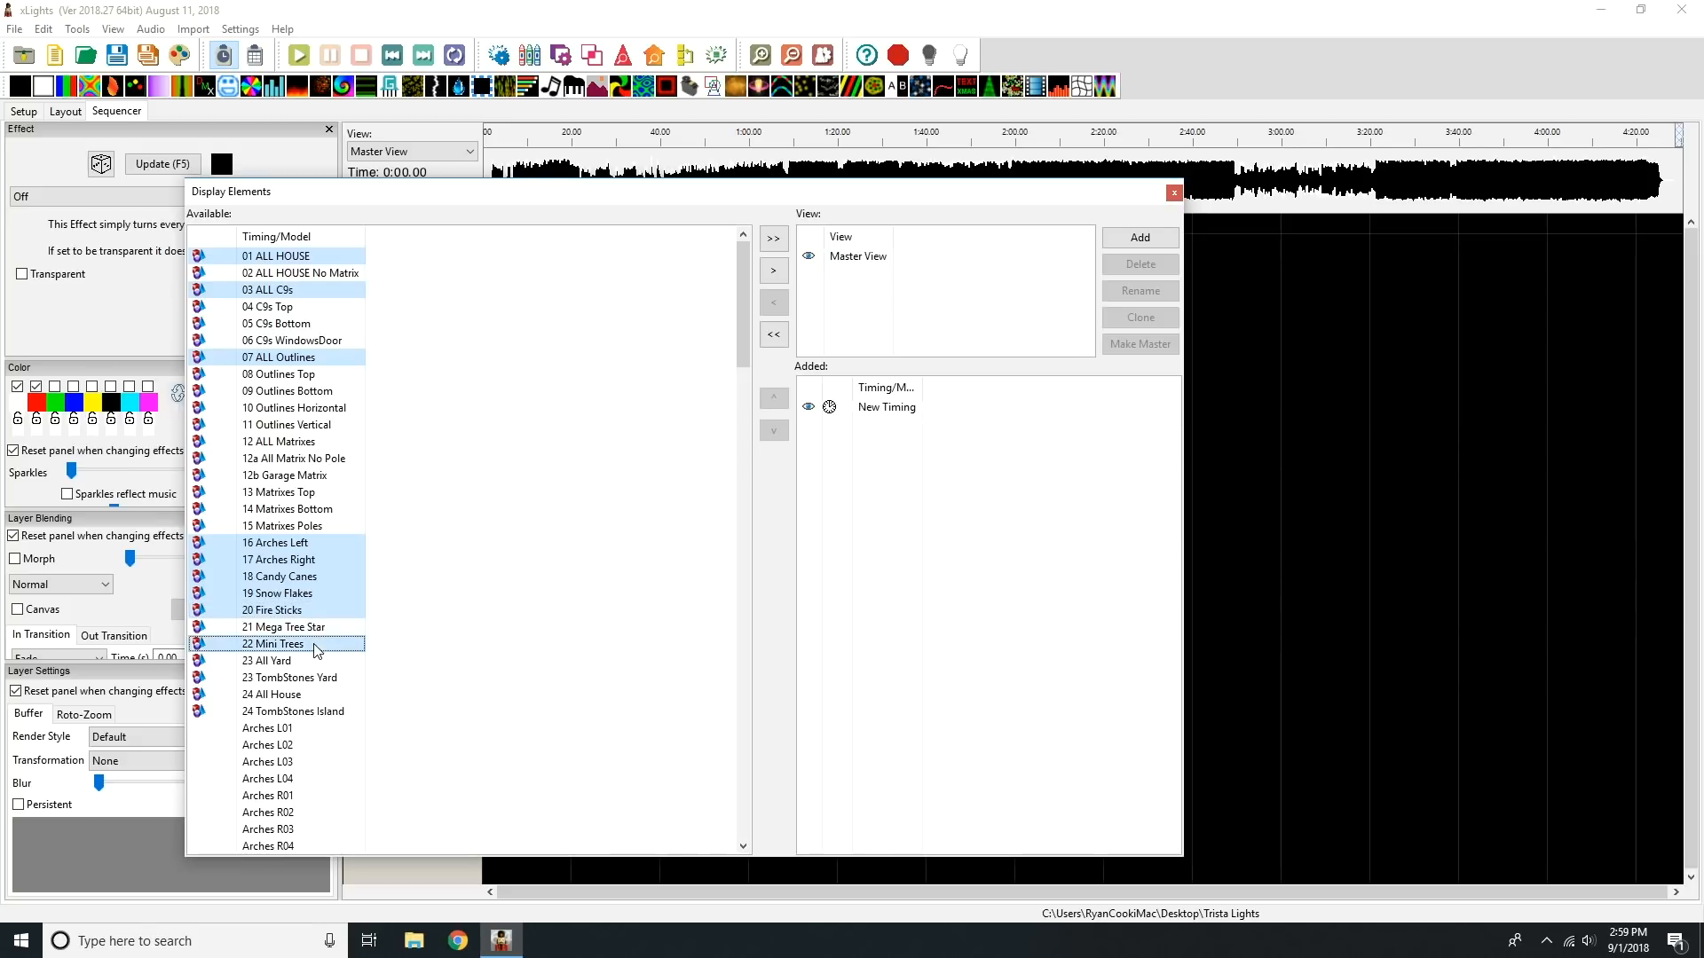
pyautogui.keyDown('ctrl'); pyautogui.click(299, 697); pyautogui.keyUp('ctrl')
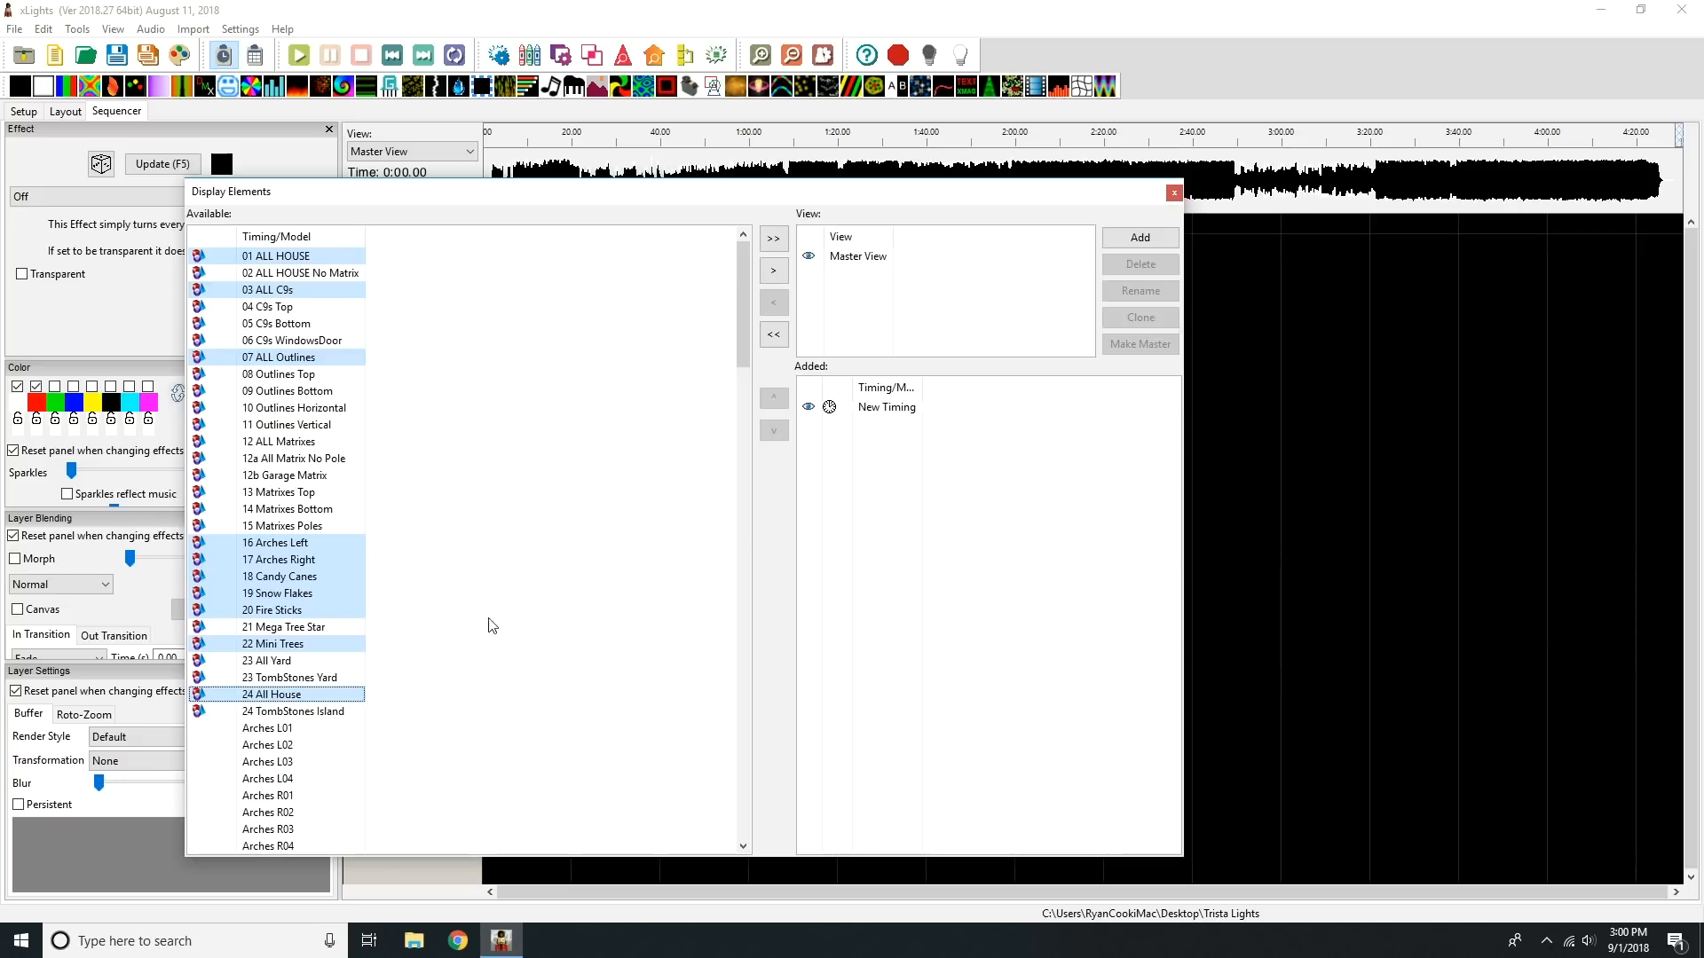
# Step: Extend the selection with Gift Boxes, MegaTree, MegaTreeTopper and WindowMatrix1 through WindowMatrix7, and add all selected elements to the Master View
pyautogui.moveTo(738, 302); pyautogui.dragTo(742, 623)
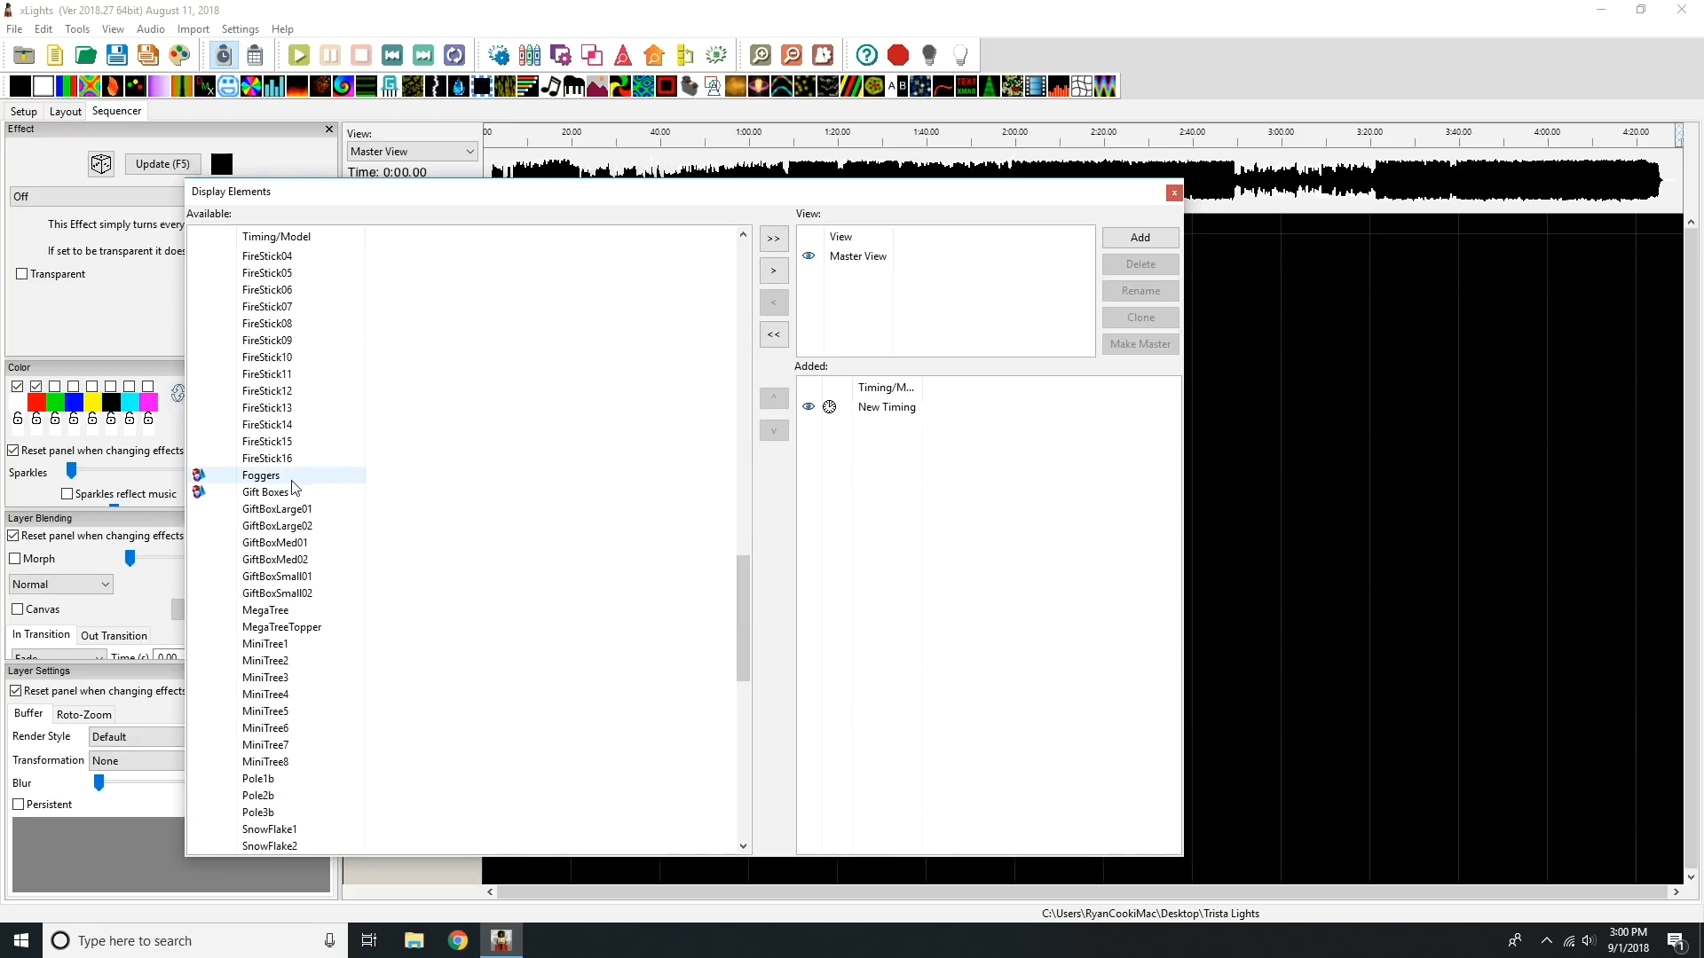
pyautogui.click(267, 492)
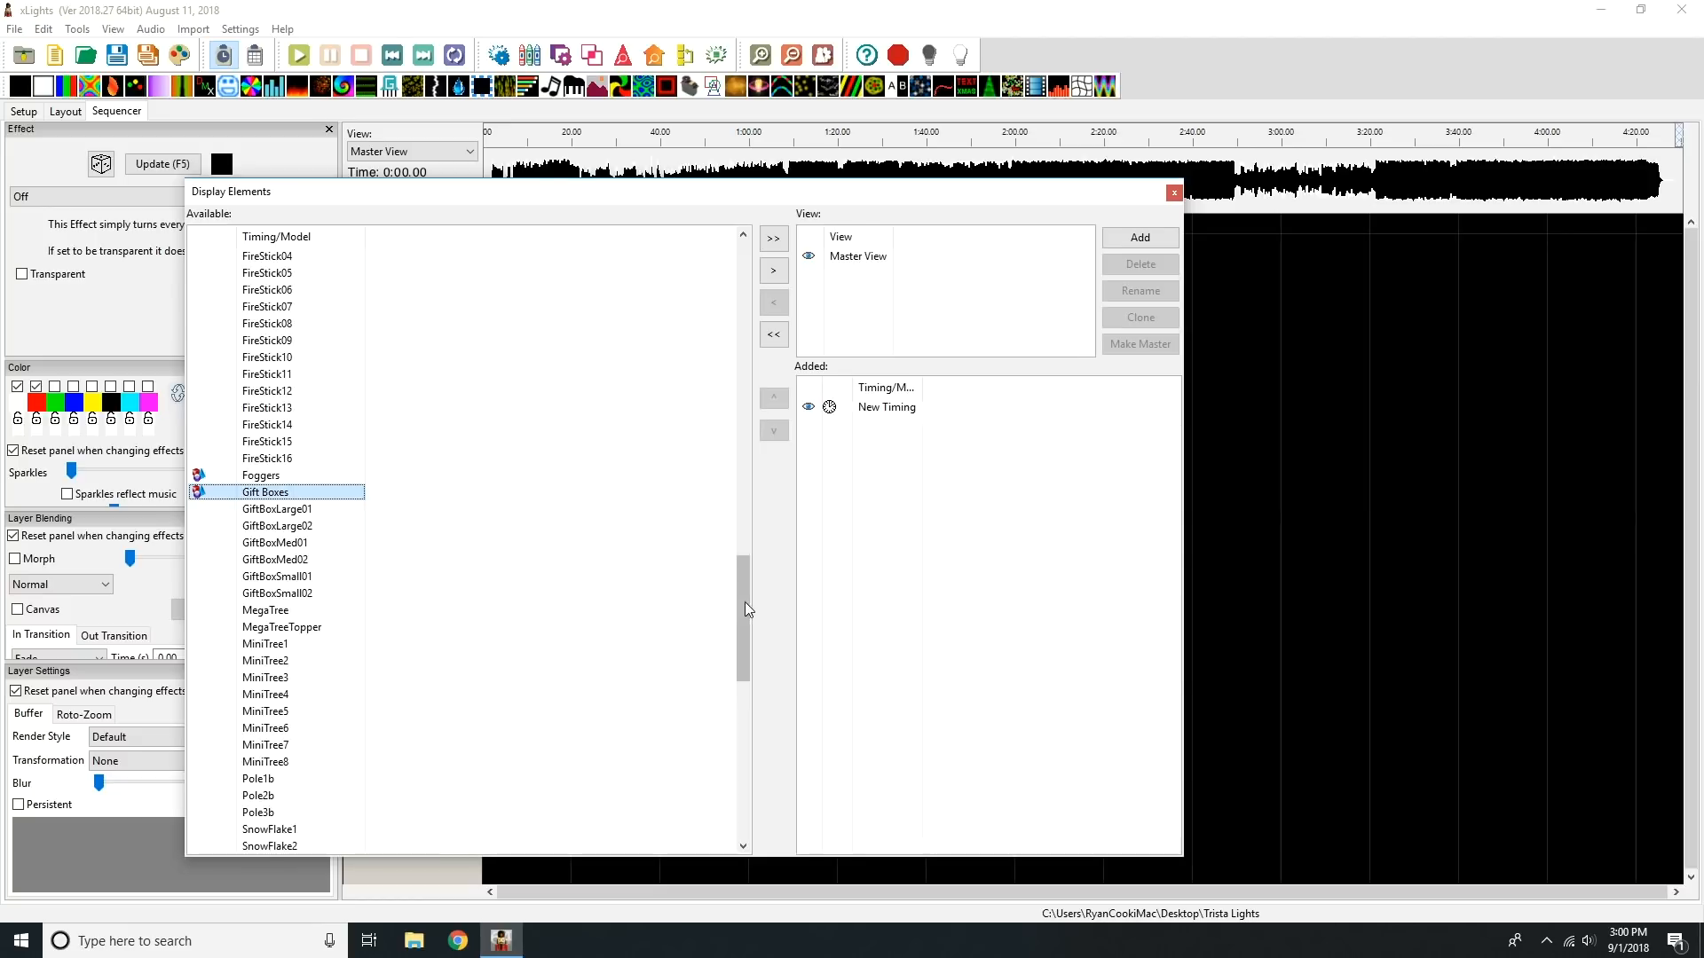
pyautogui.keyDown('ctrl'); pyautogui.click(323, 612); pyautogui.keyUp('ctrl')
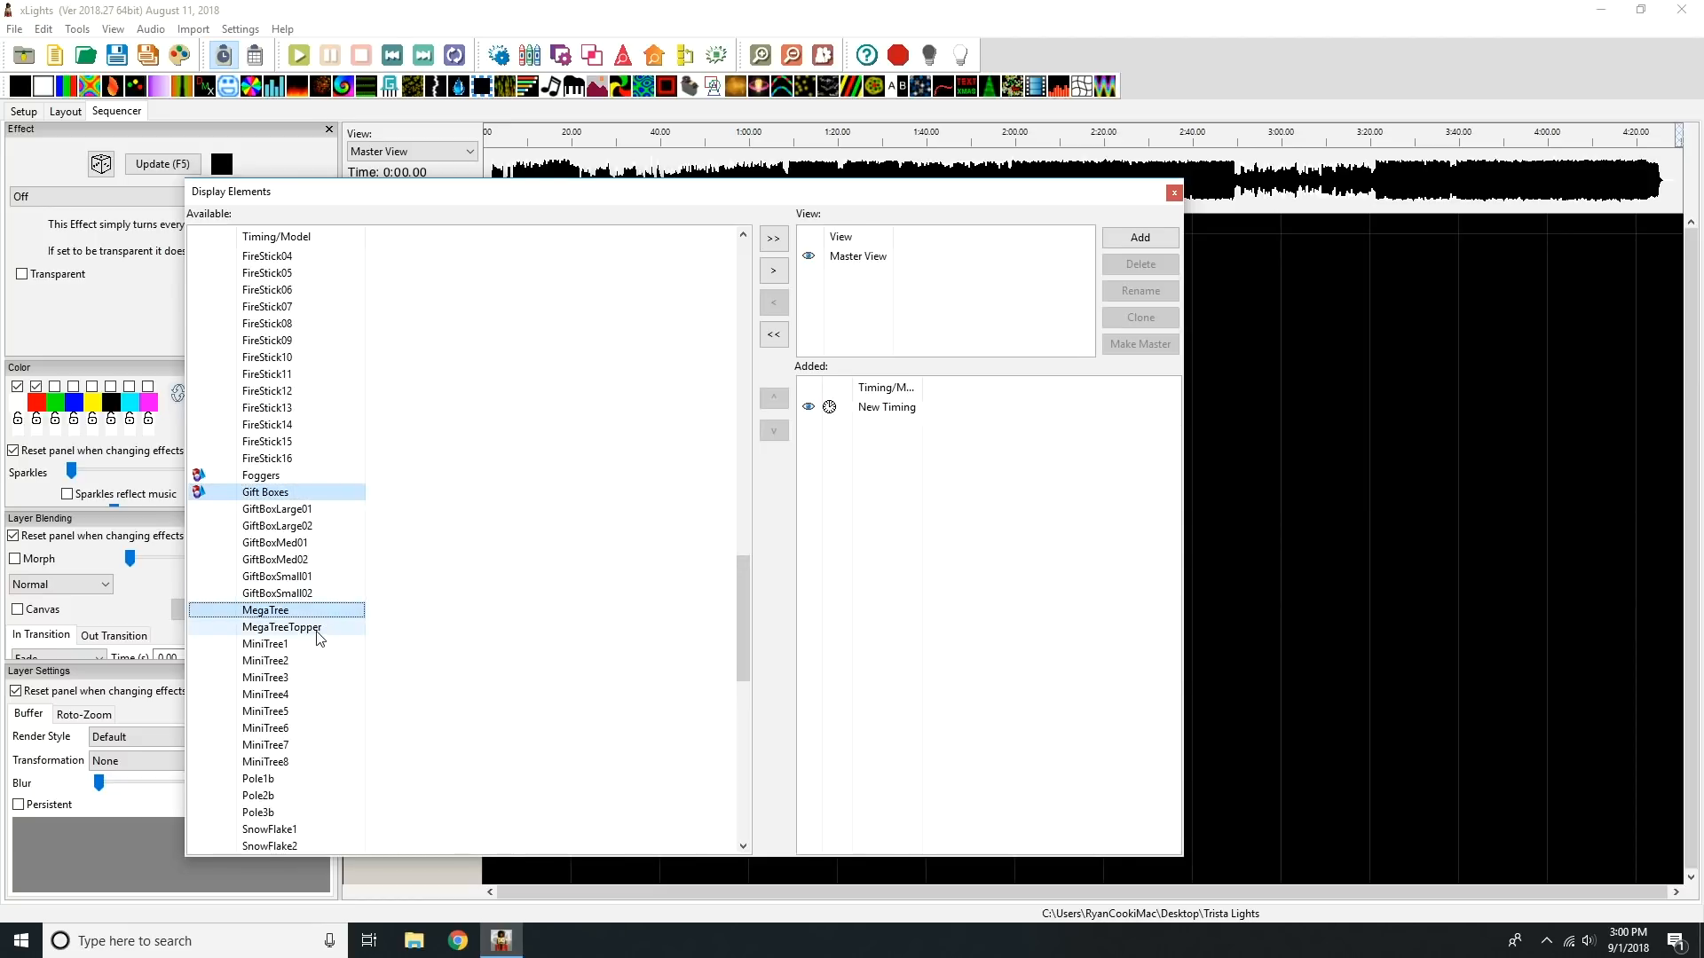
pyautogui.keyDown('ctrl'); pyautogui.click(317, 628); pyautogui.keyUp('ctrl')
pyautogui.moveTo(742, 612); pyautogui.dragTo(744, 783)
pyautogui.moveTo(302, 733); pyautogui.dragTo(321, 848)
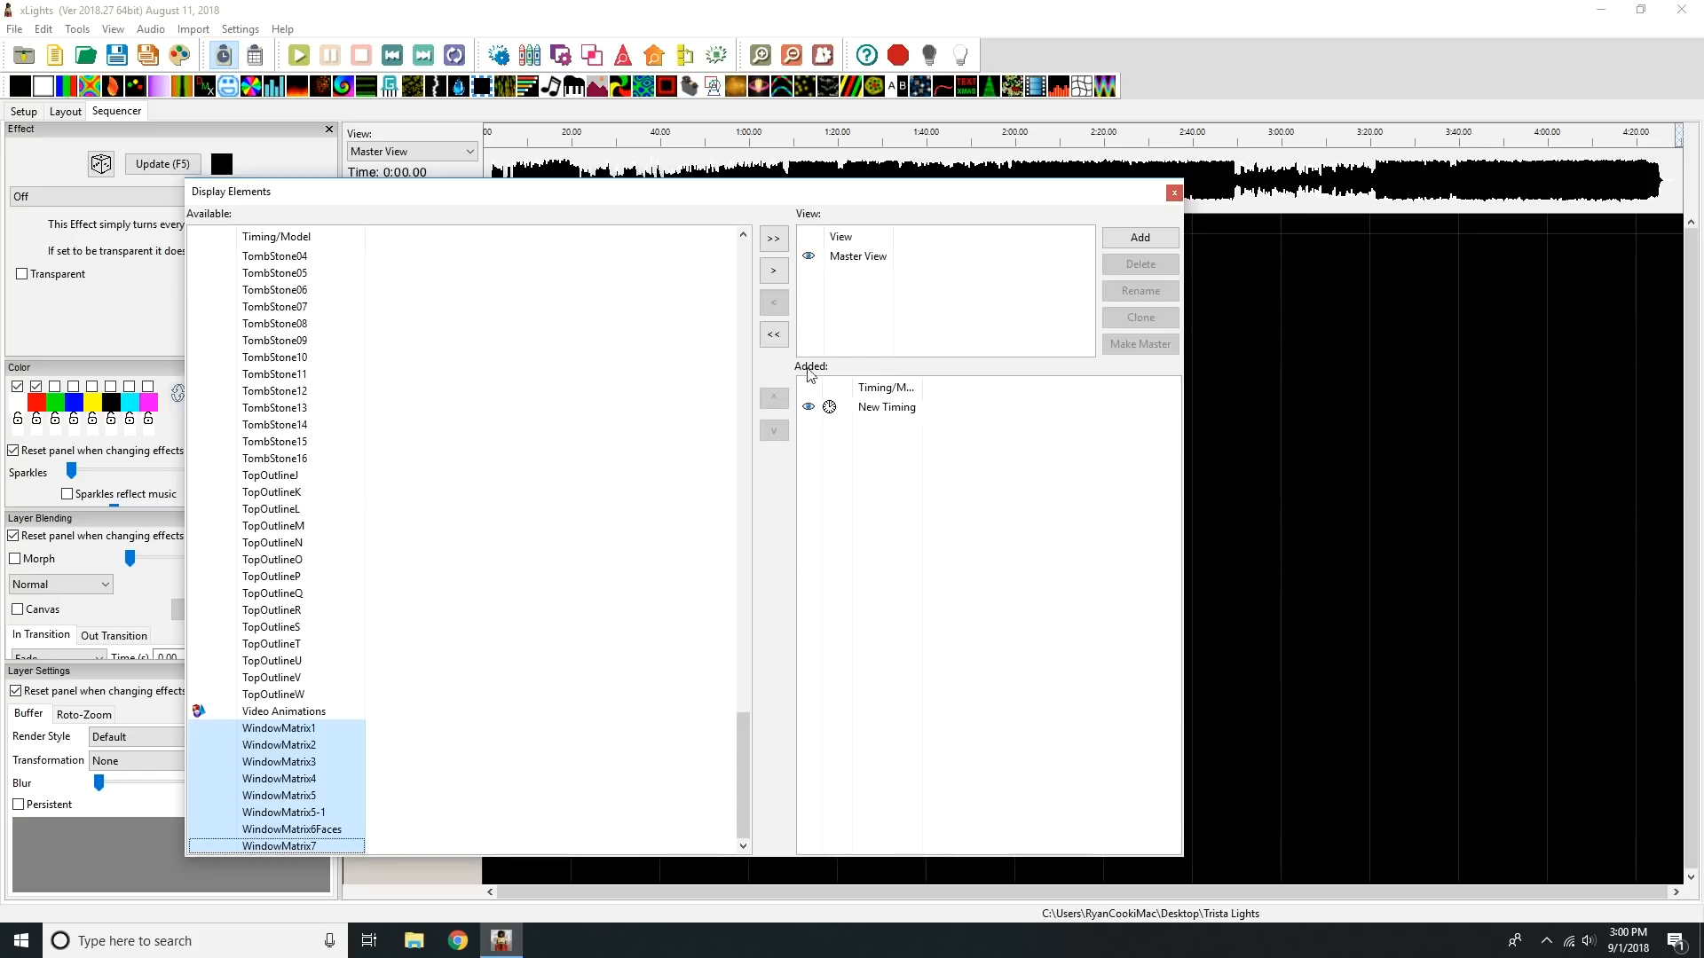
pyautogui.click(774, 271)
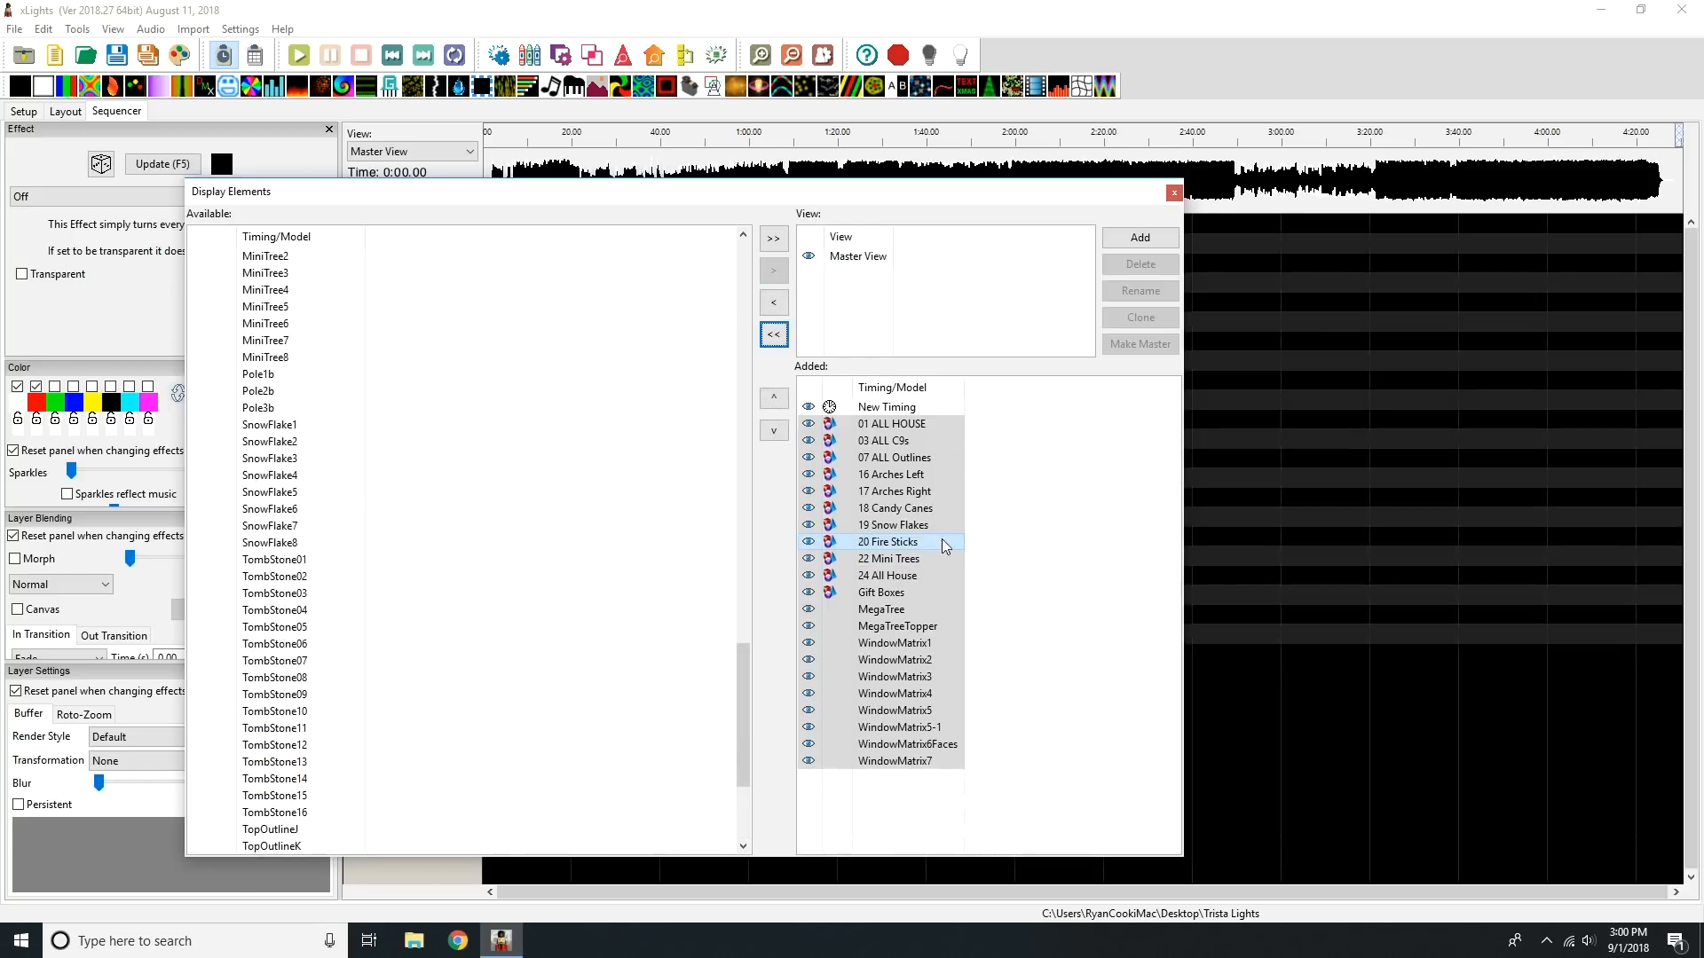
pyautogui.click(1015, 524)
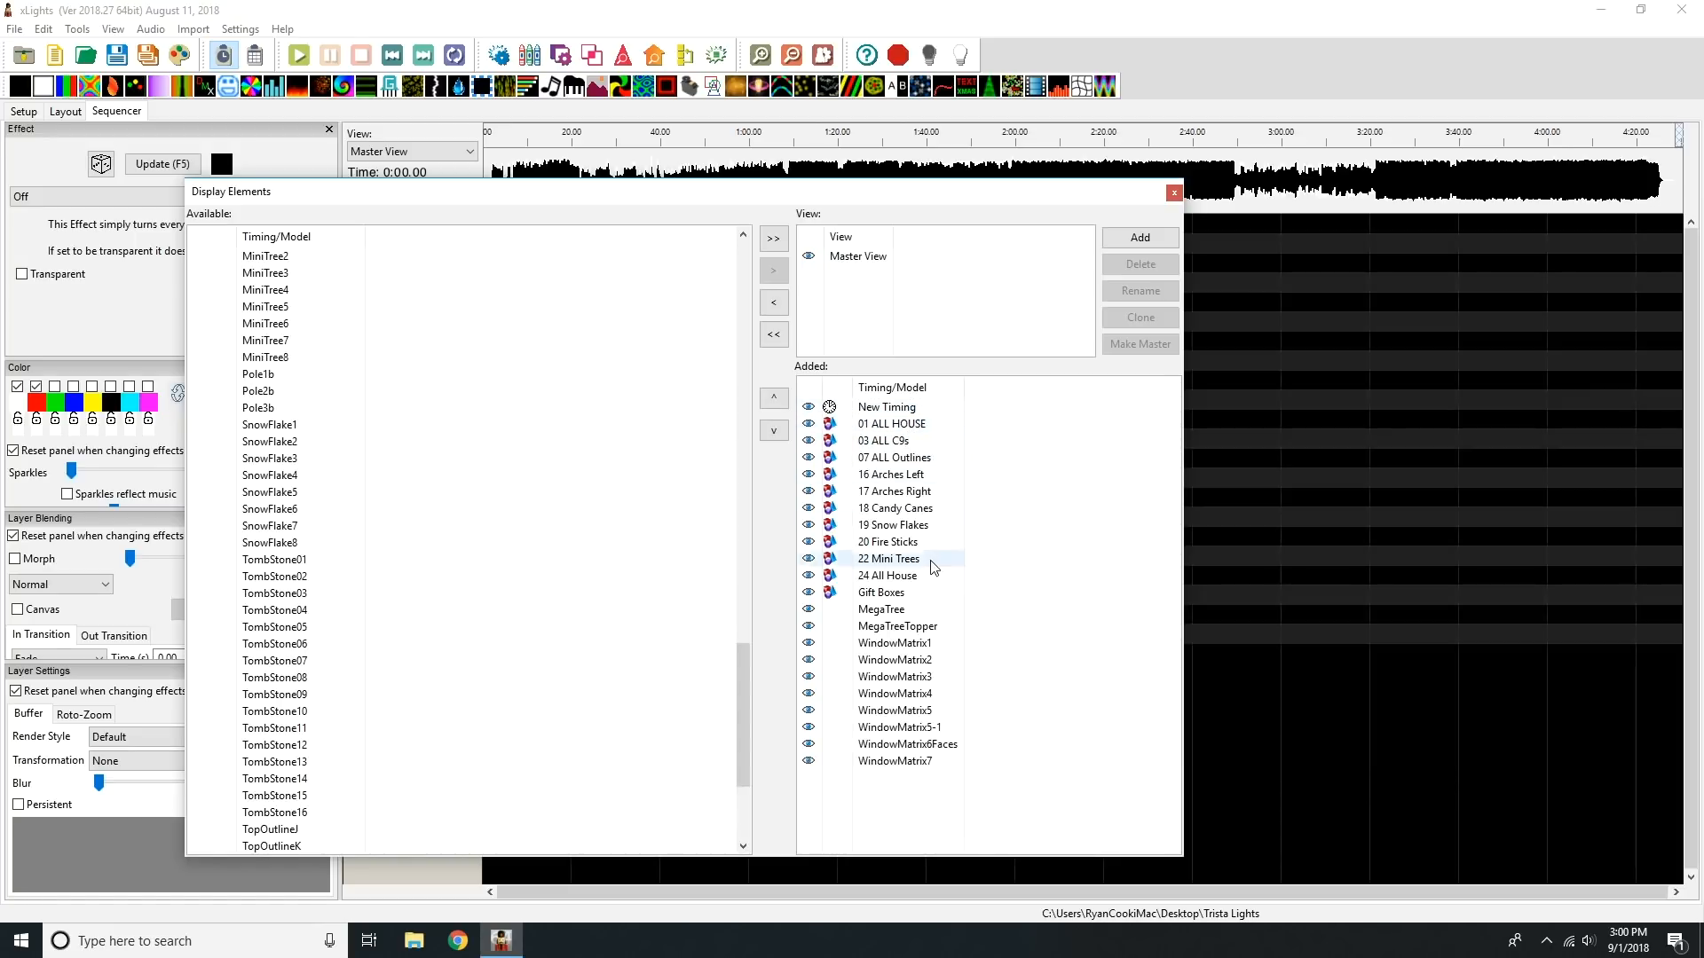
# Step: Move 24 All House above 01 ALL HOUSE in the added elements and close the Display Elements window
pyautogui.moveTo(905, 575); pyautogui.dragTo(908, 426)
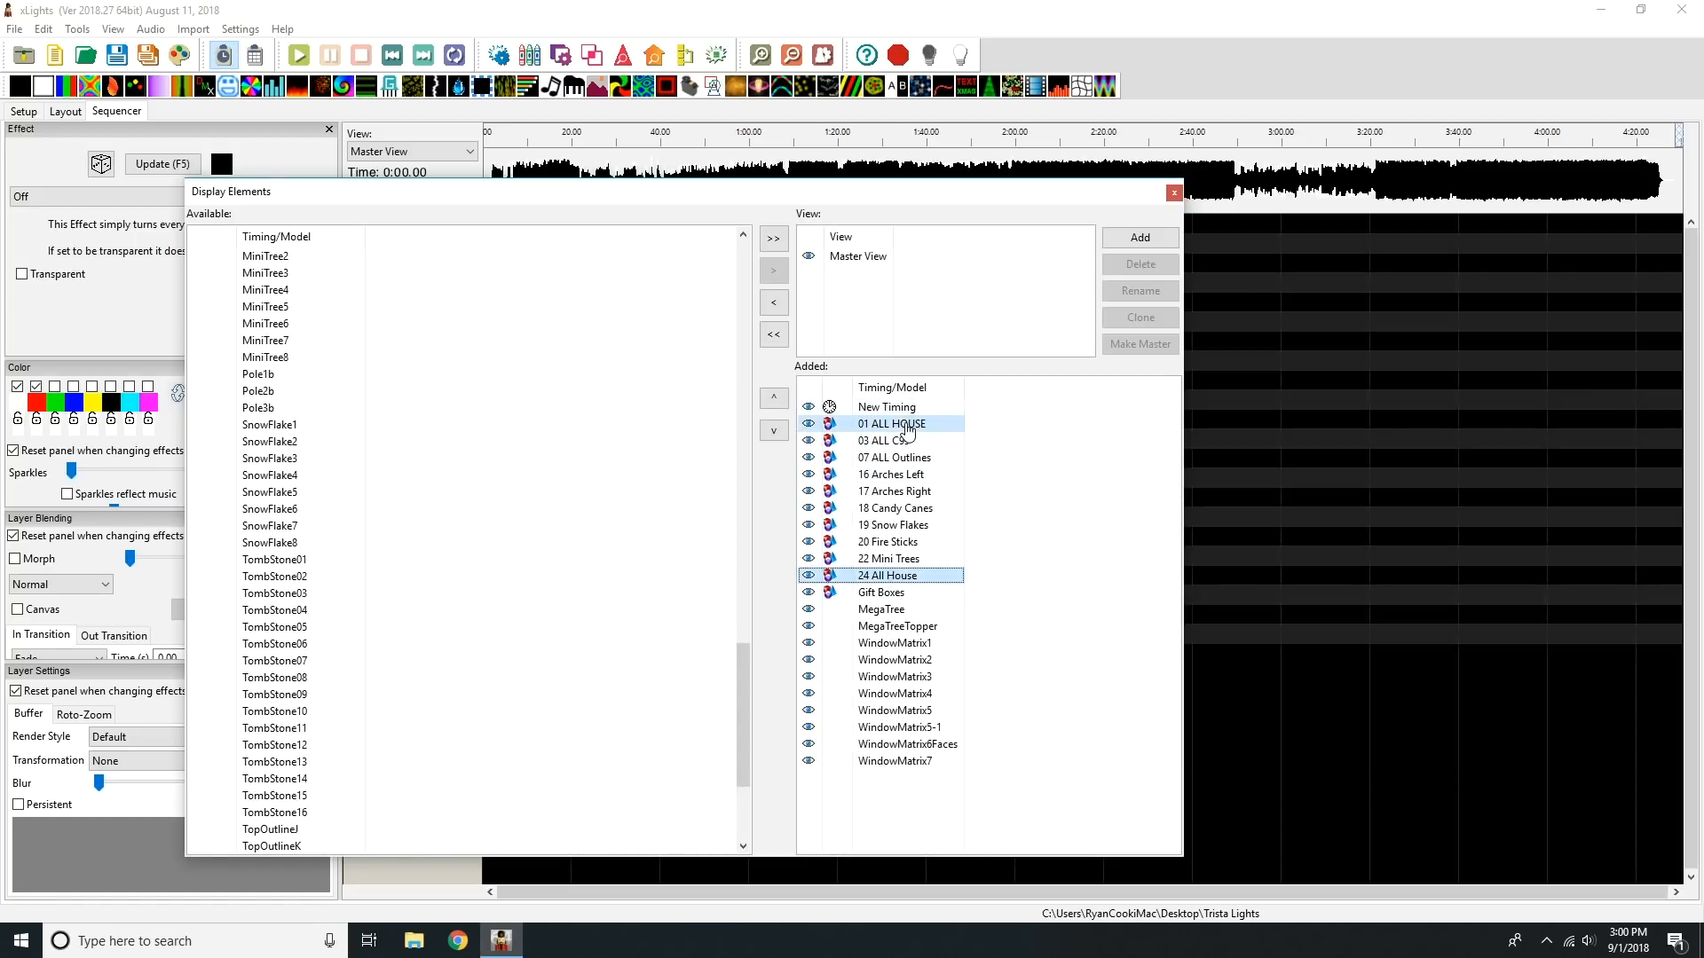
pyautogui.click(917, 443)
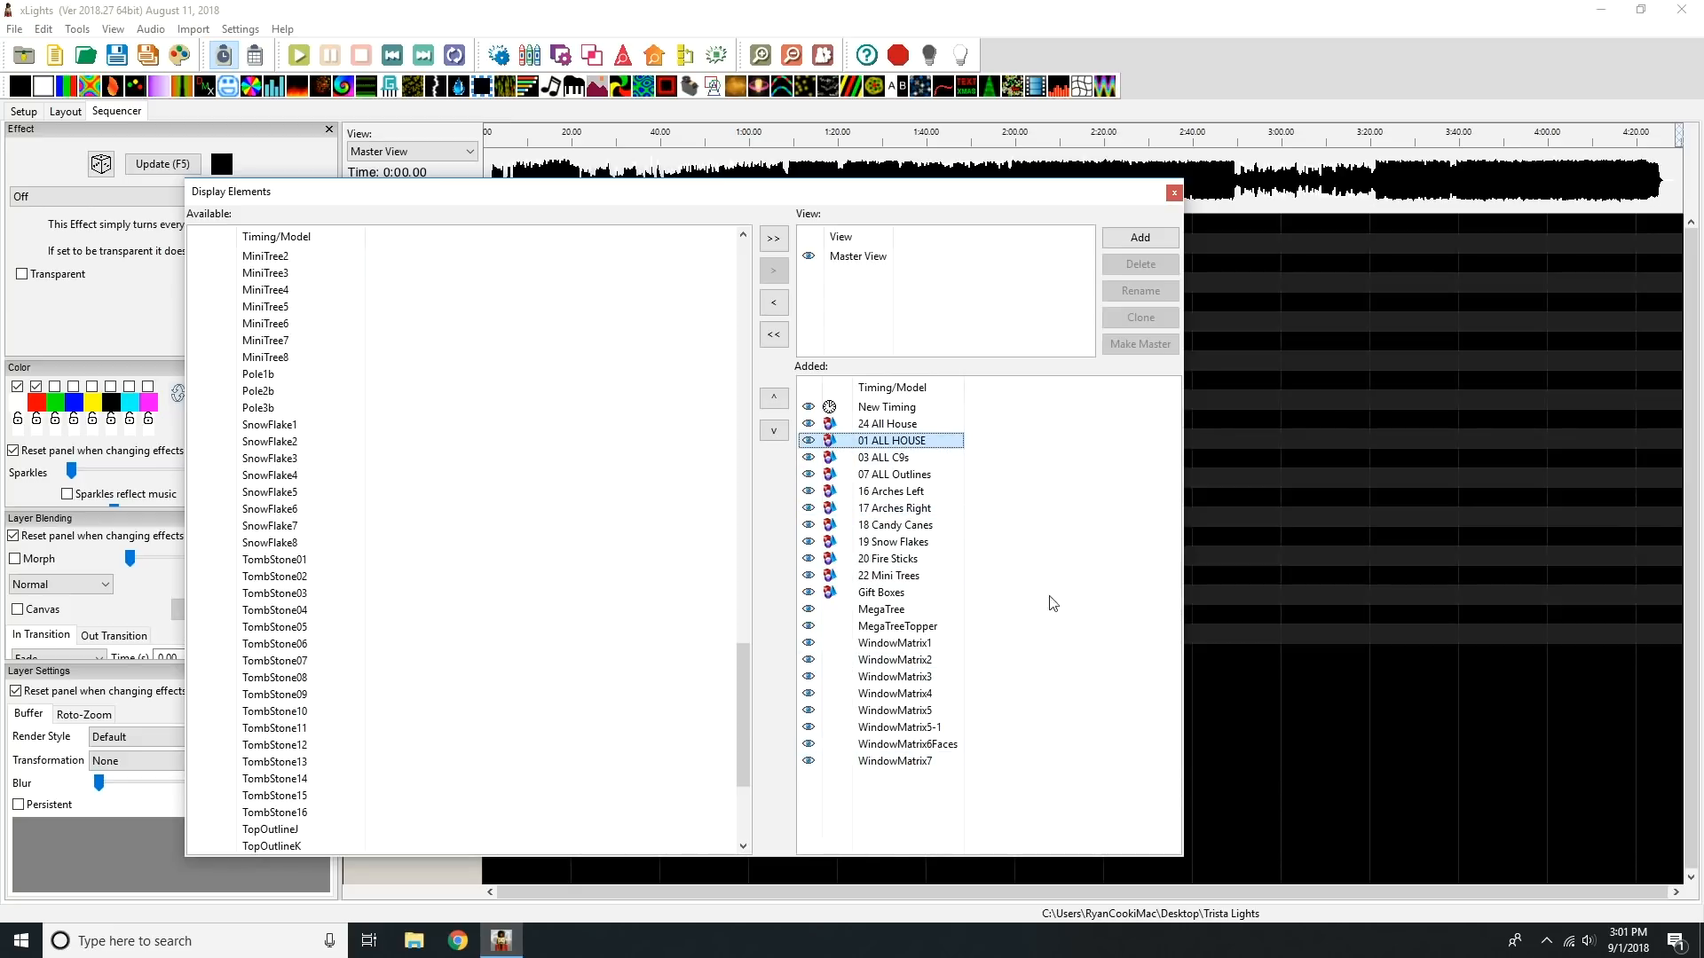
pyautogui.click(1171, 195)
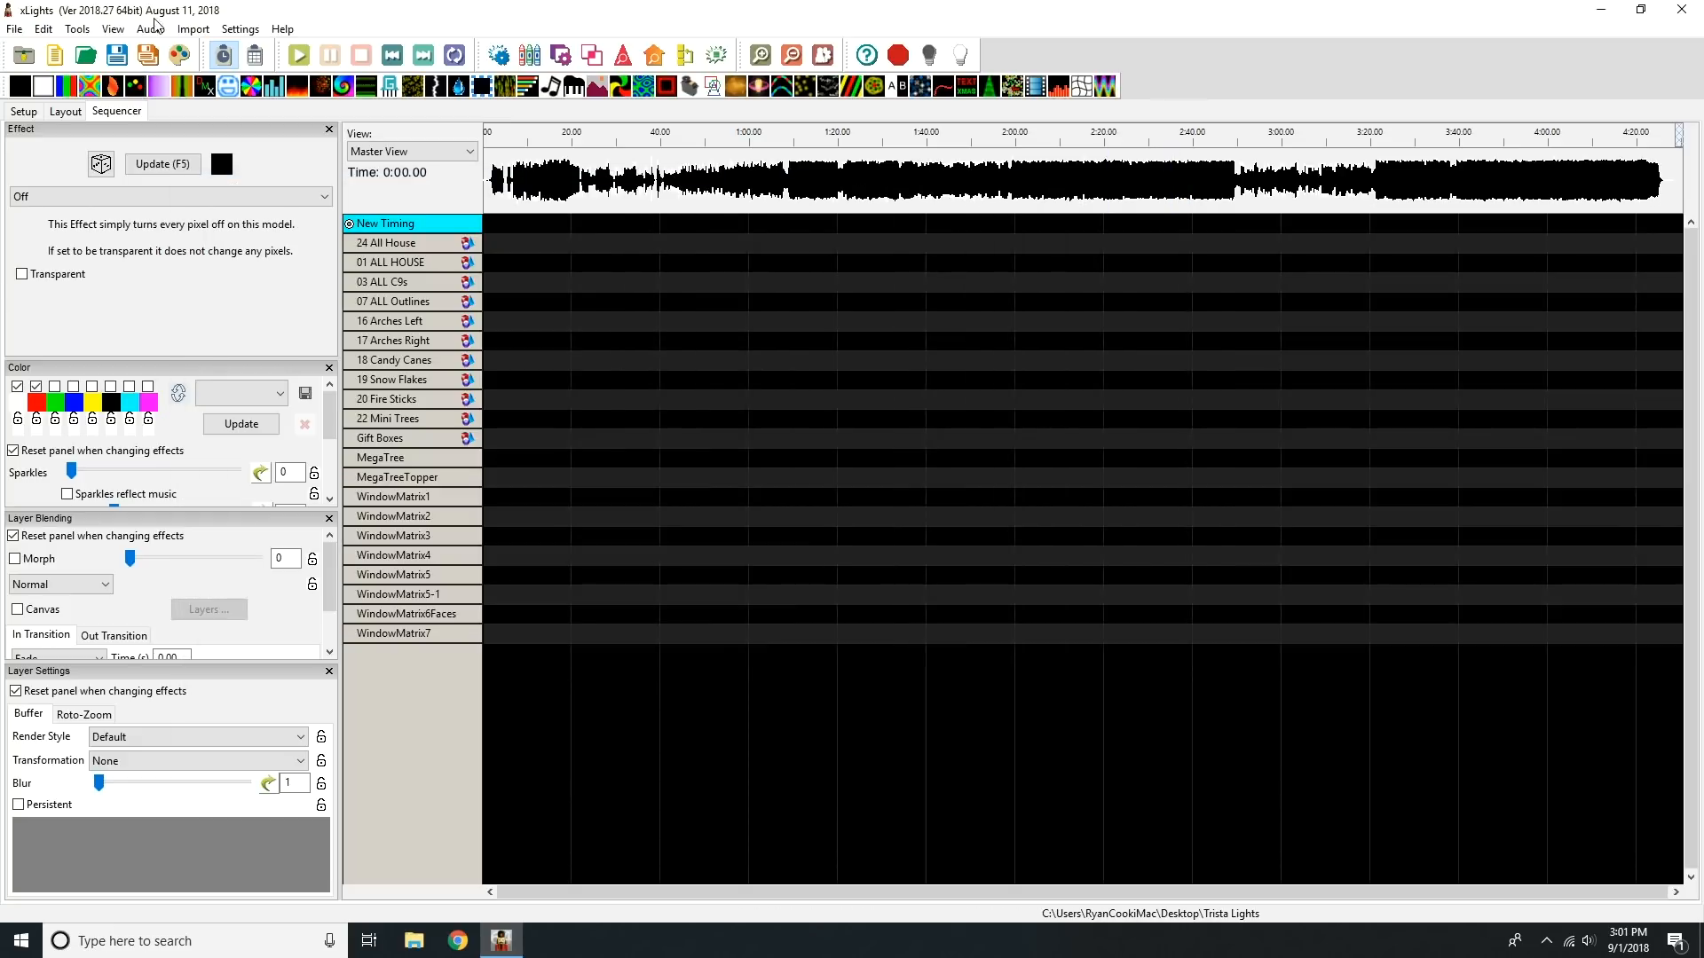
# Step: Save the sequence as The Greatest Show in the Trista Lights folder, replacing the existing file
pyautogui.click(15, 28)
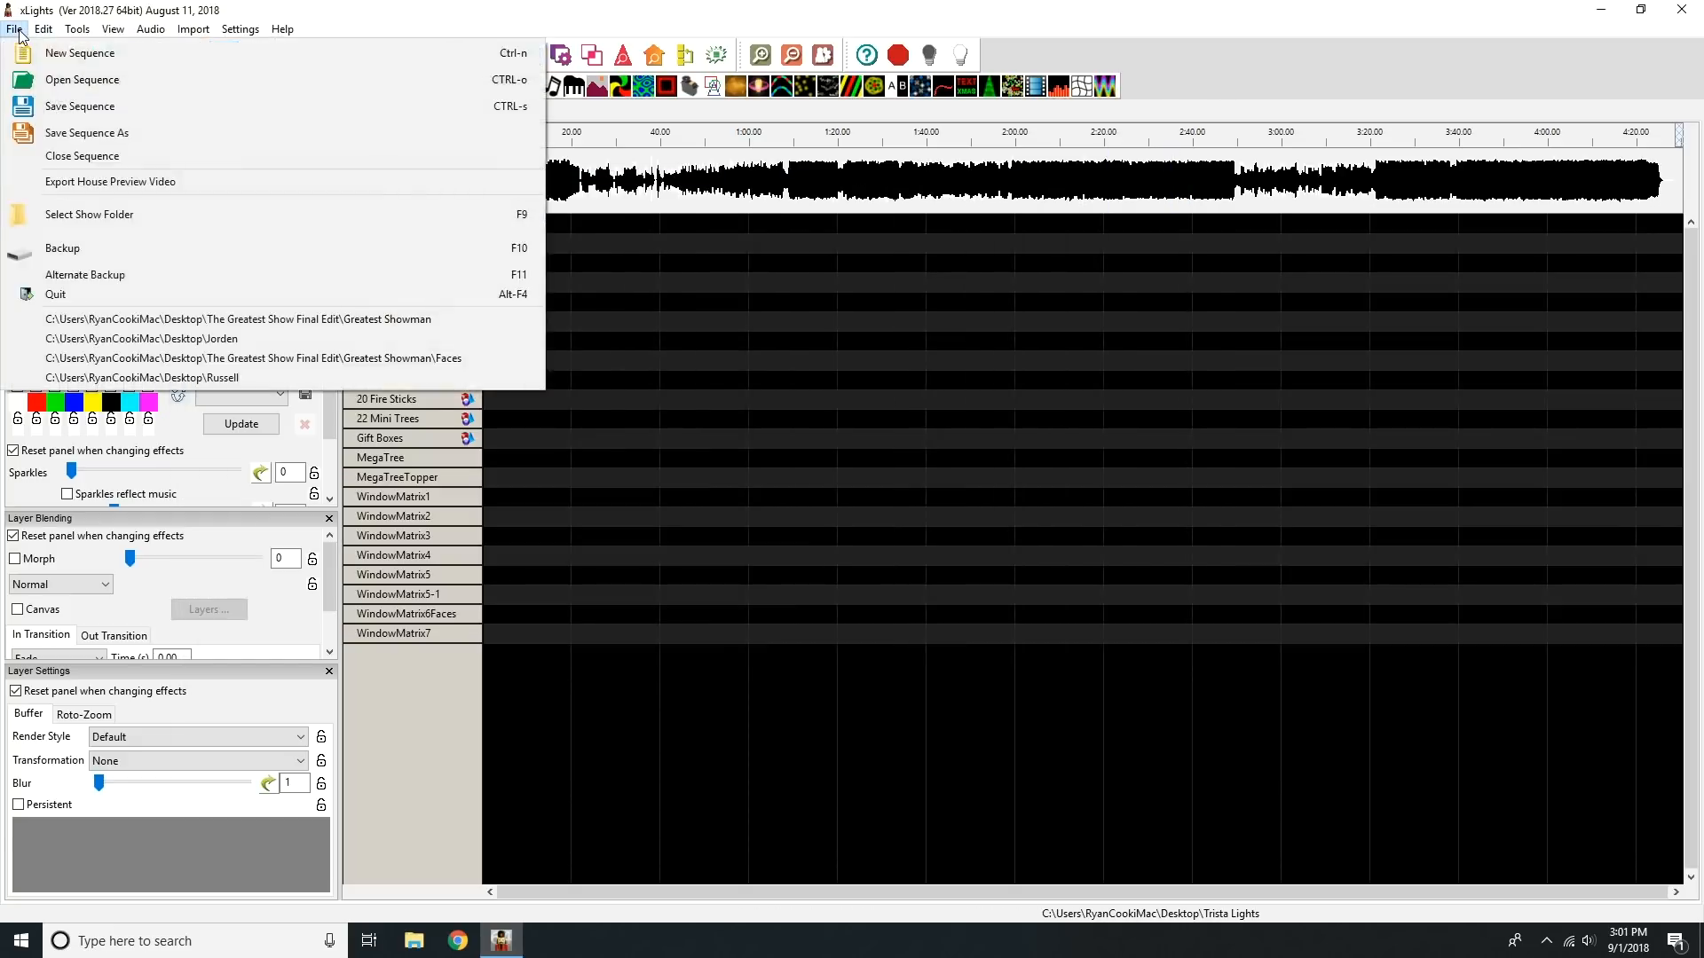
pyautogui.click(103, 133)
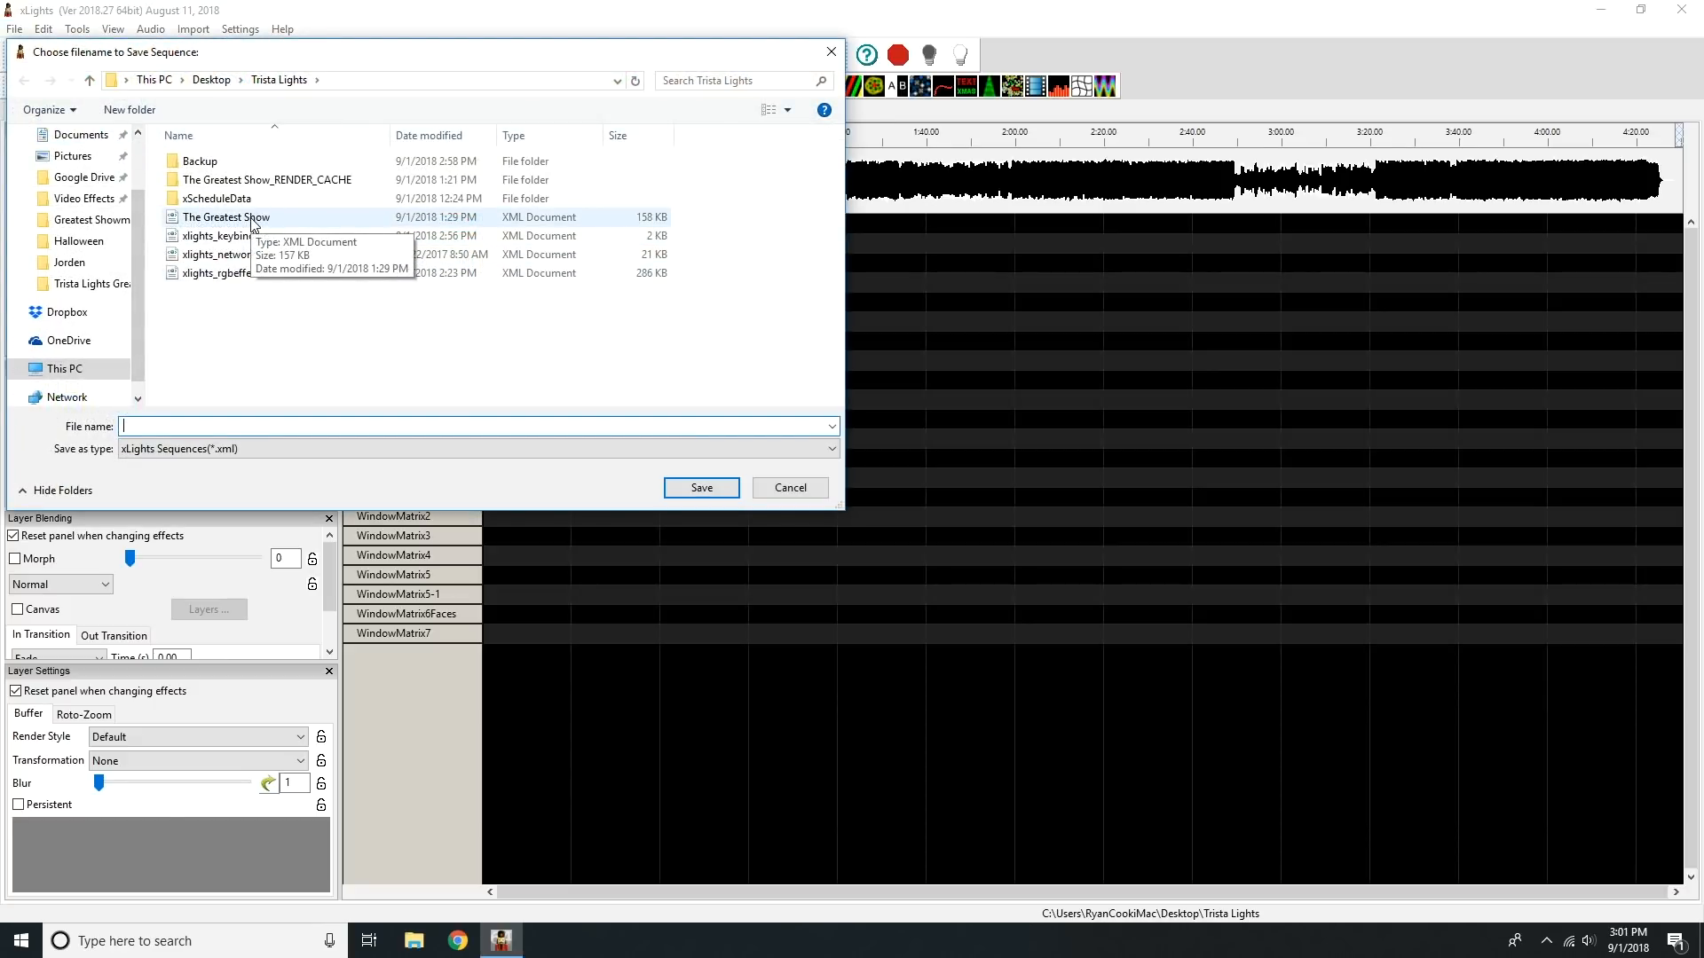
pyautogui.click(253, 219)
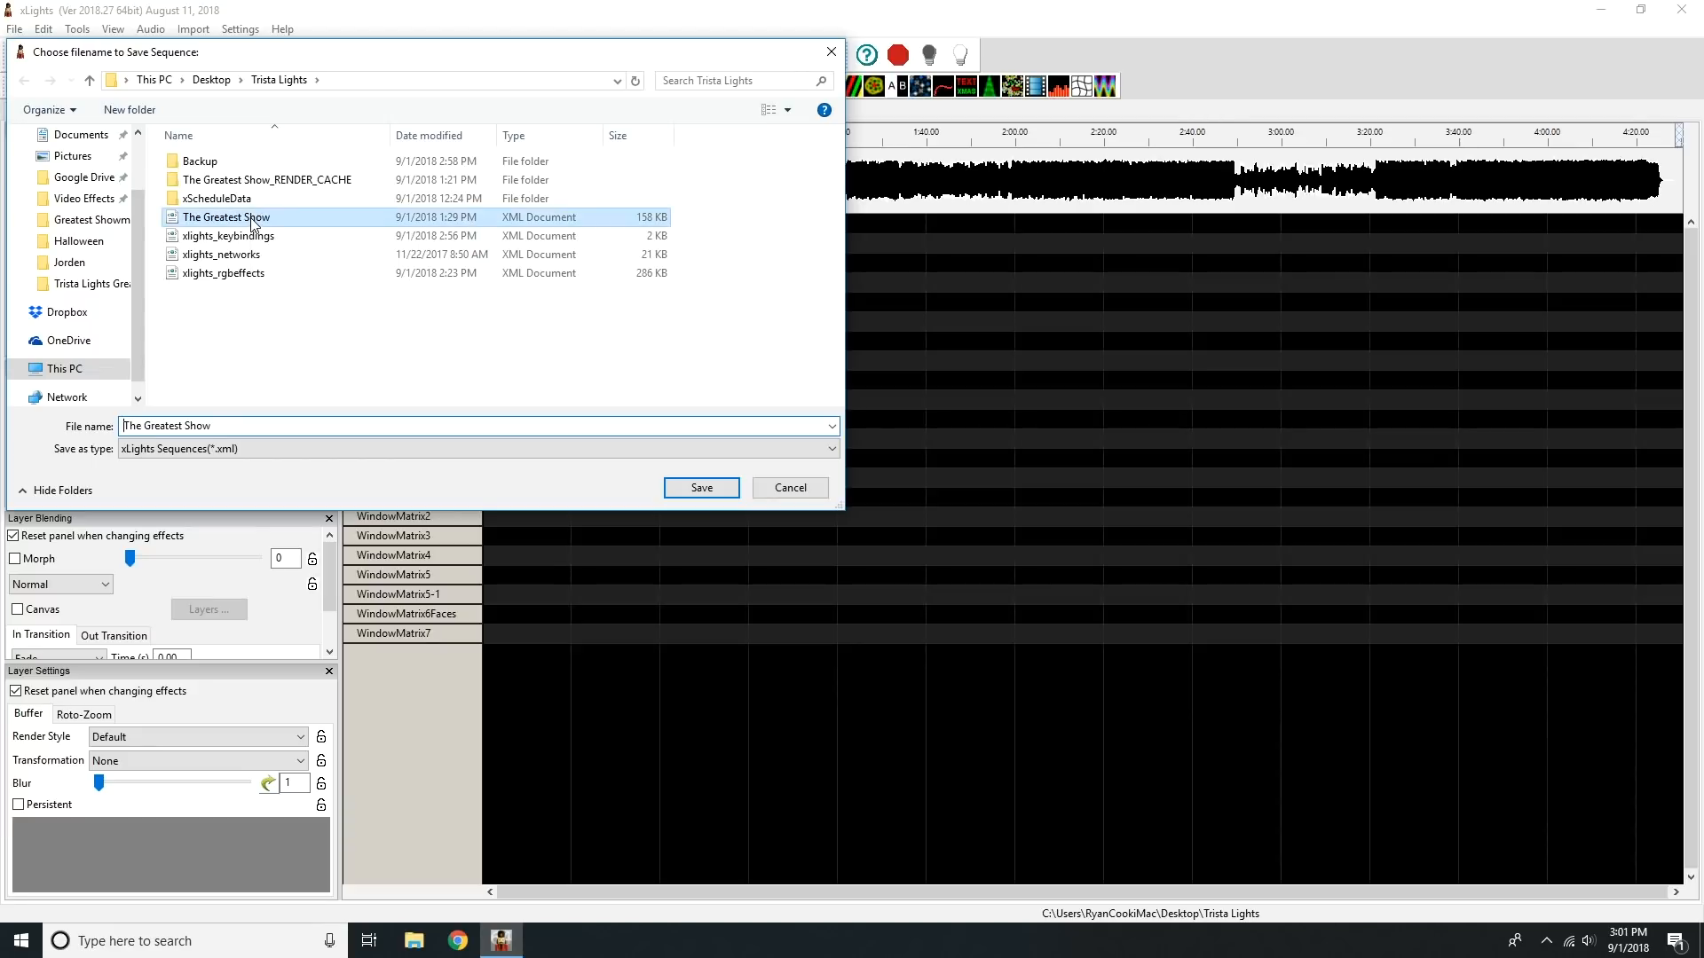
pyautogui.click(715, 488)
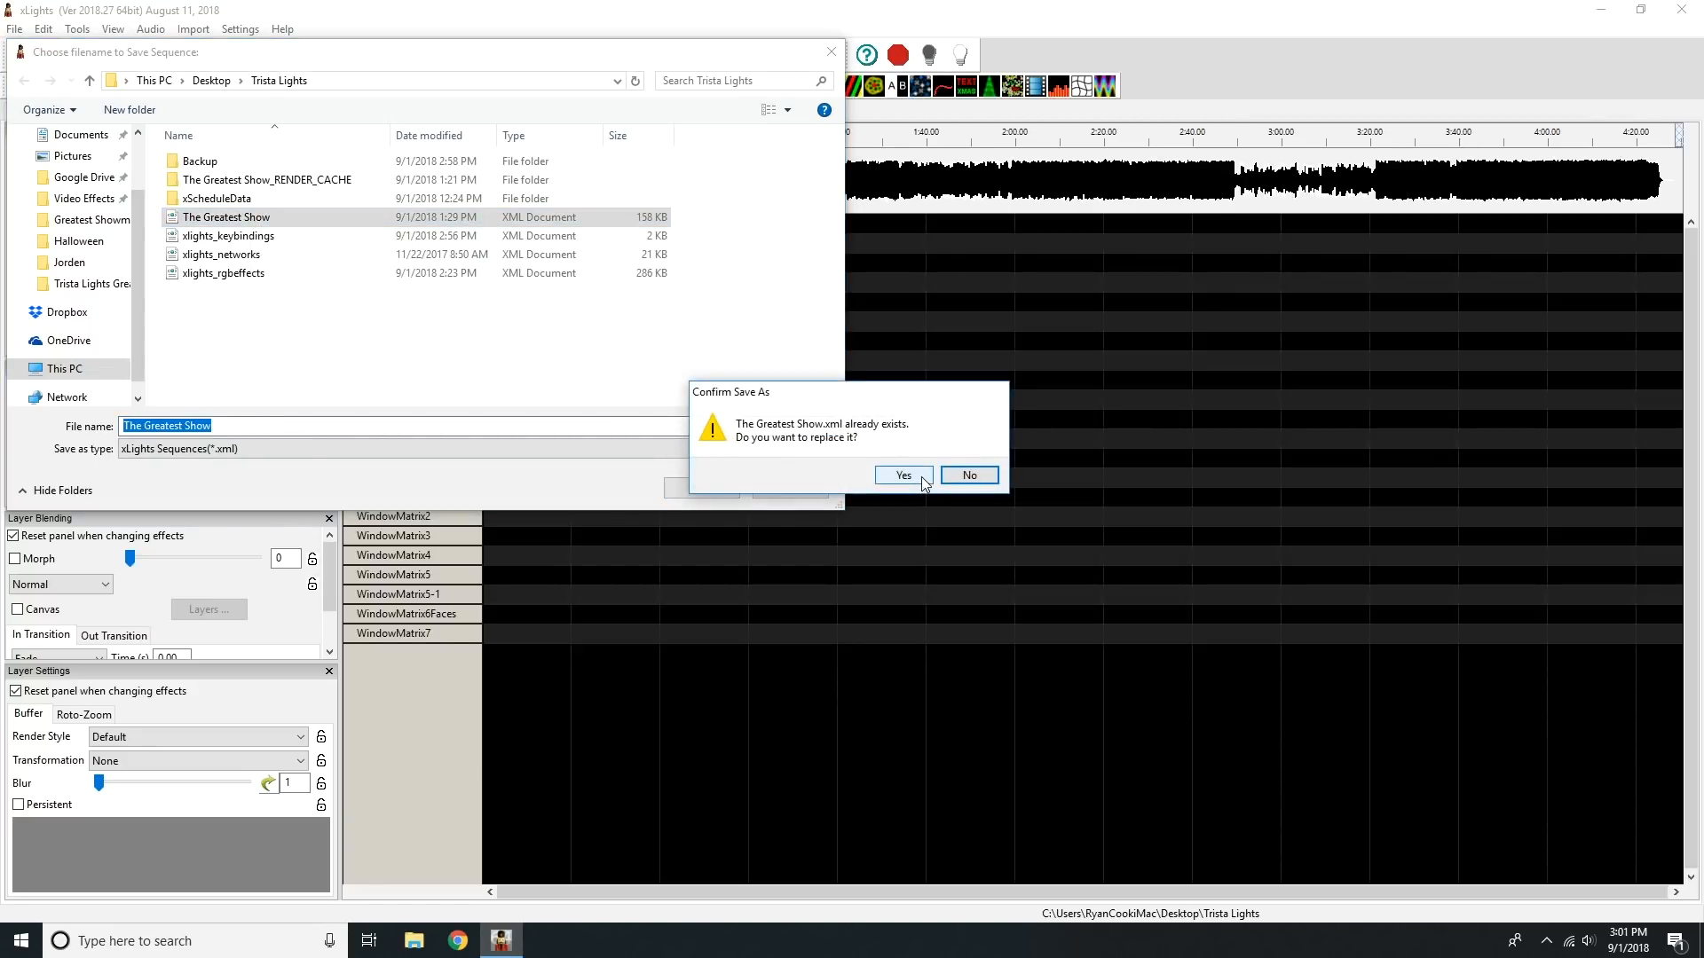
pyautogui.click(903, 476)
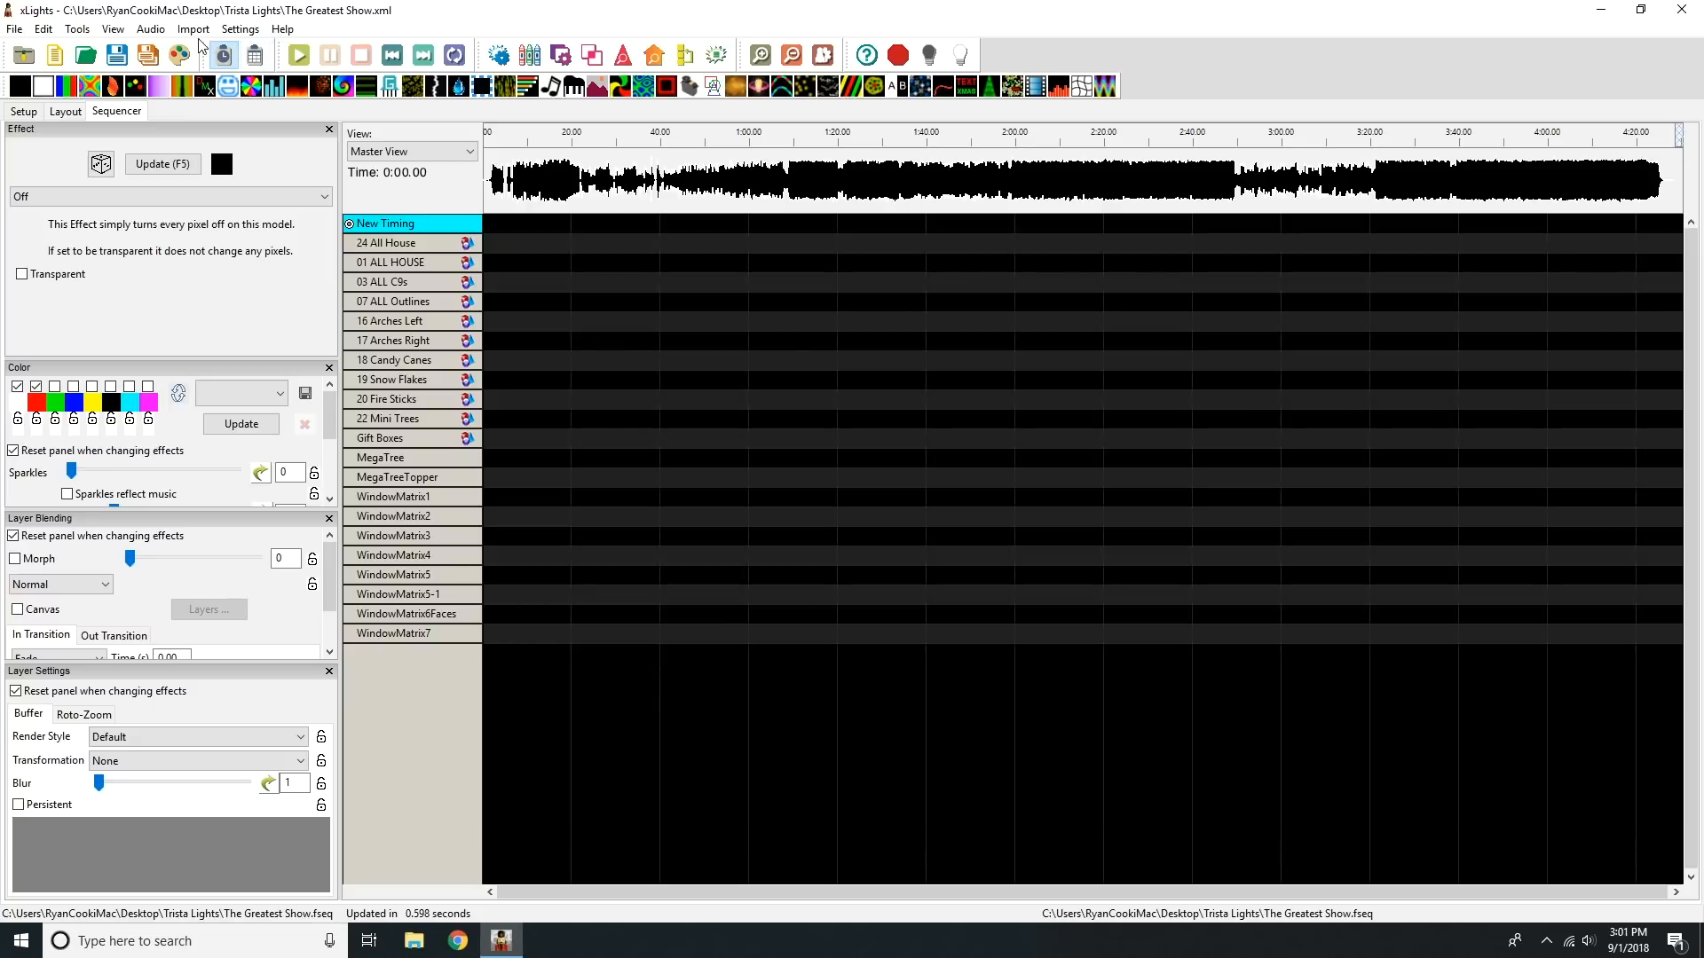
# Step: Import effects from The Greatest Show sequence in Desktop > The Greatest Show Final Edit > Greatest Showman
pyautogui.click(188, 32)
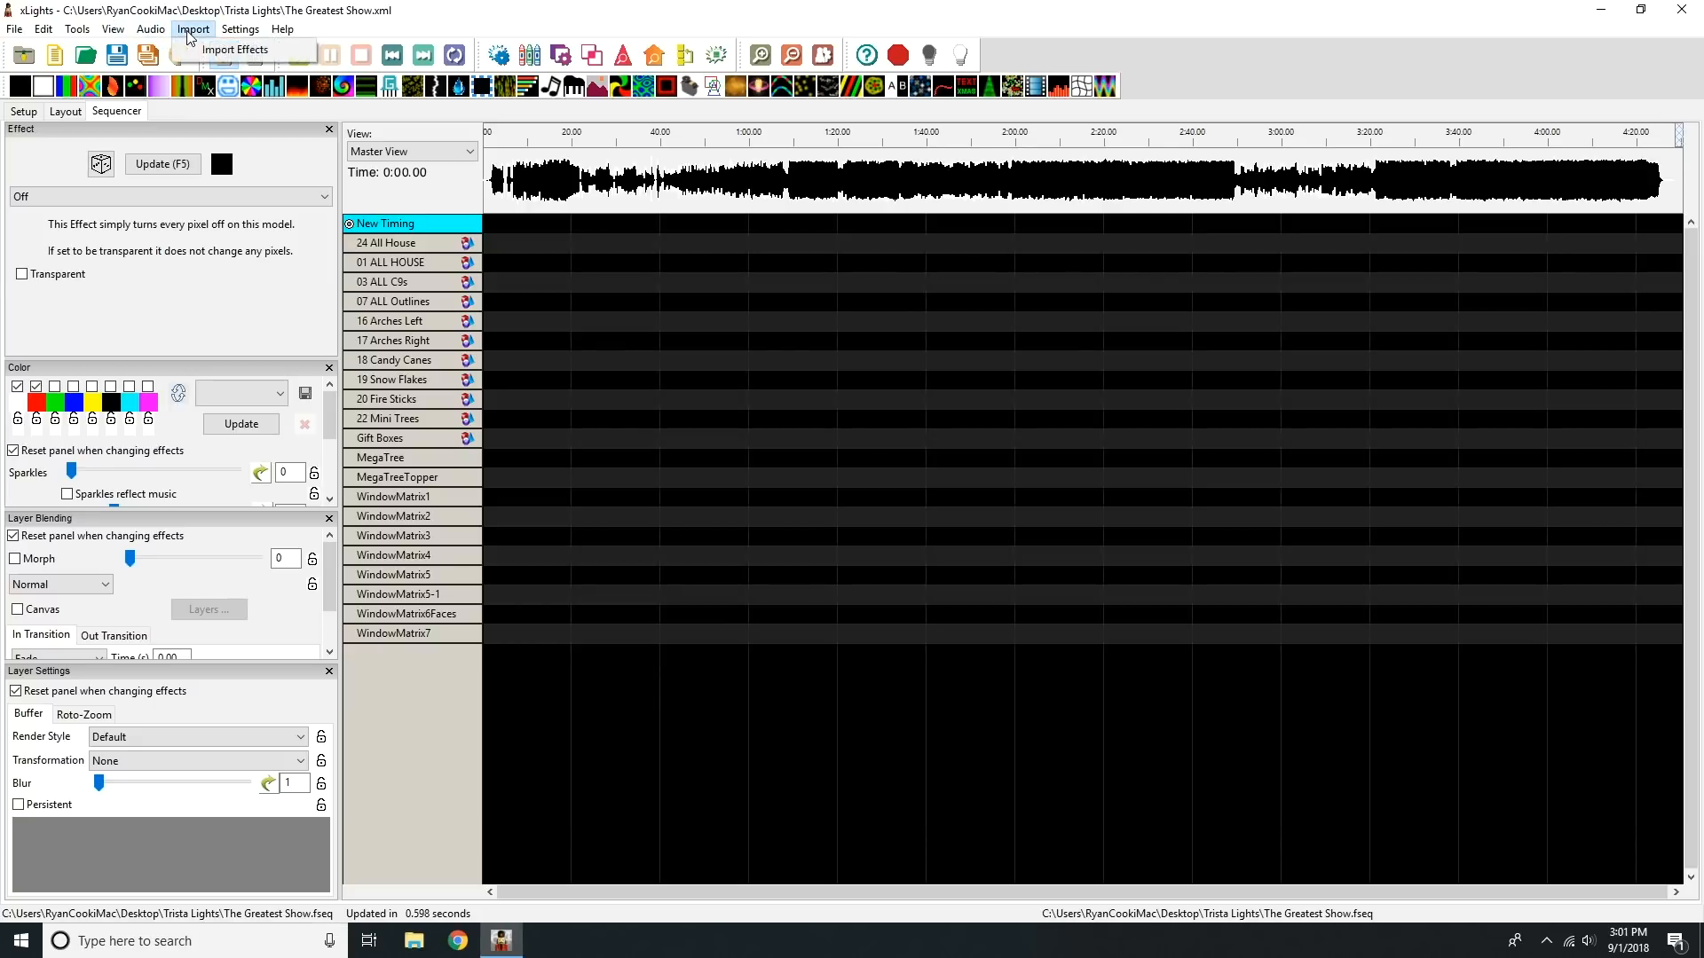
pyautogui.click(211, 53)
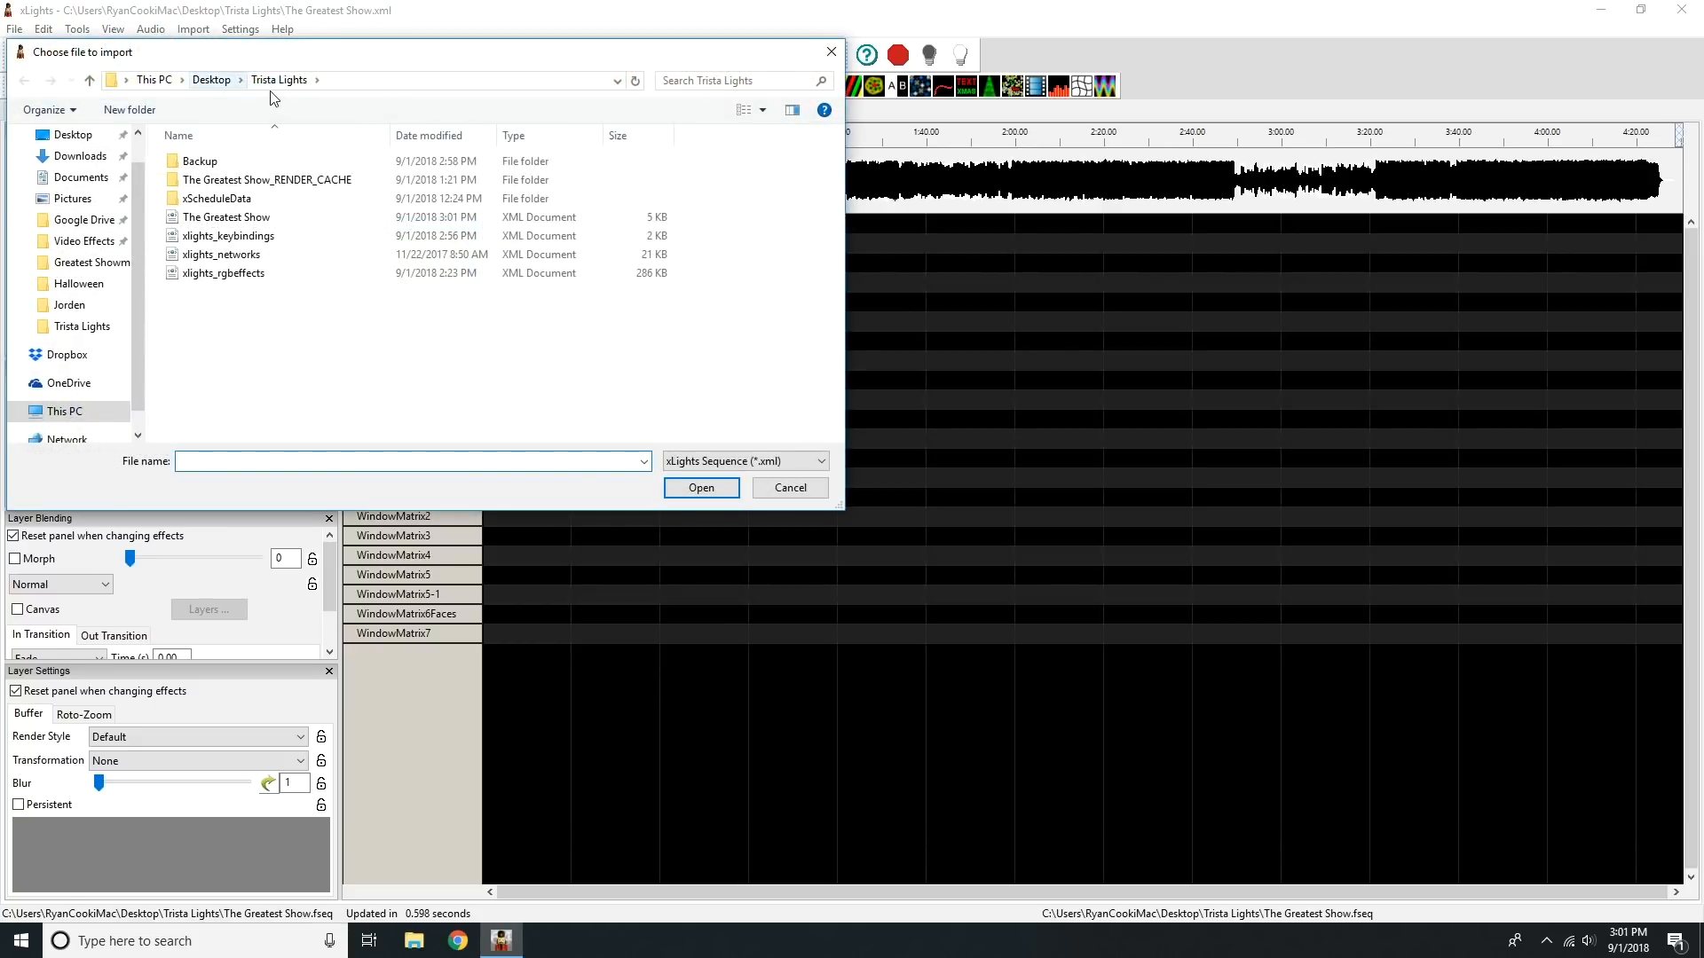
pyautogui.click(211, 79)
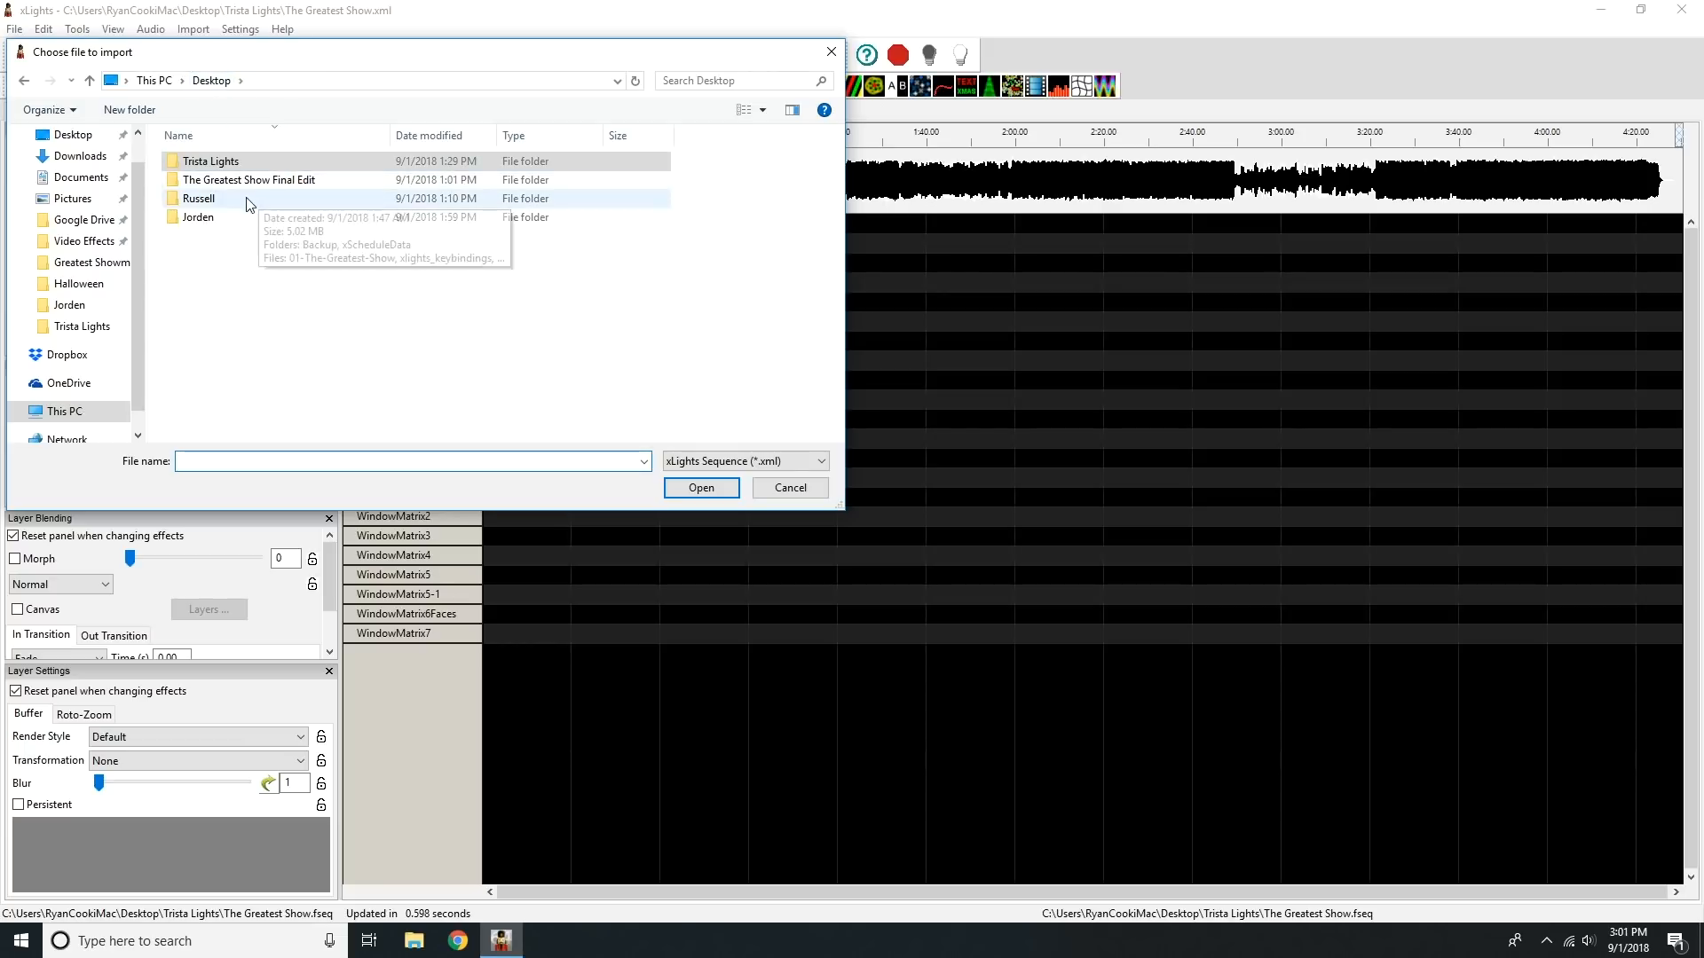
pyautogui.doubleClick(241, 180)
pyautogui.doubleClick(242, 164)
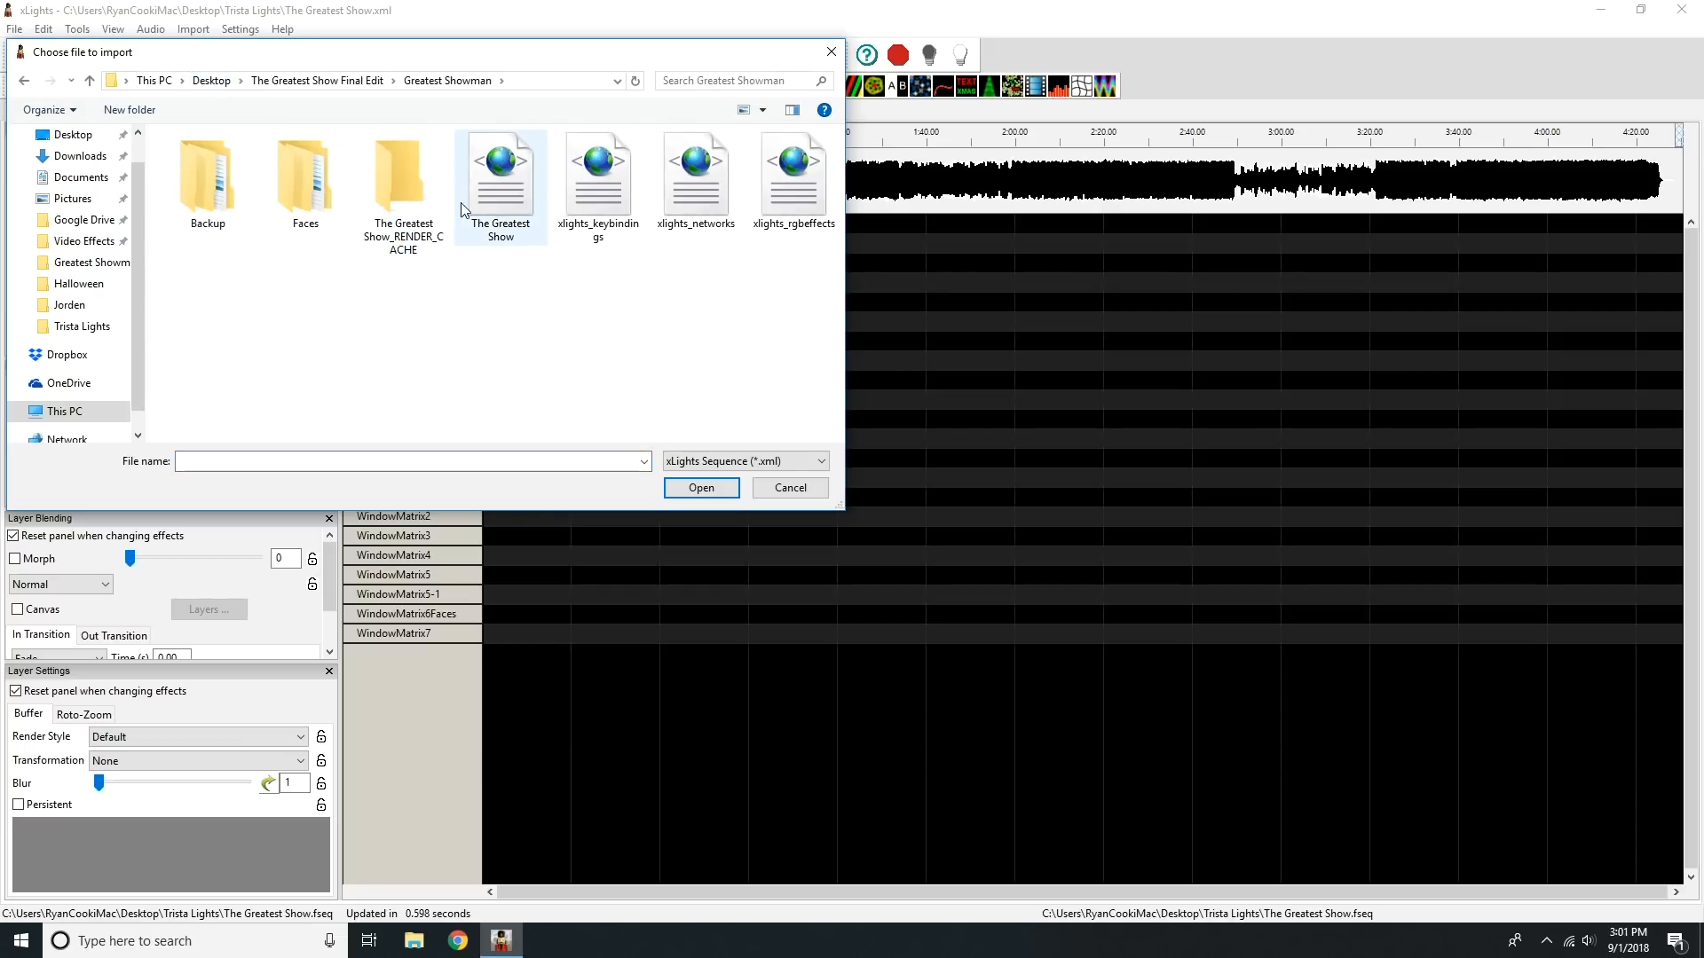
pyautogui.click(493, 199)
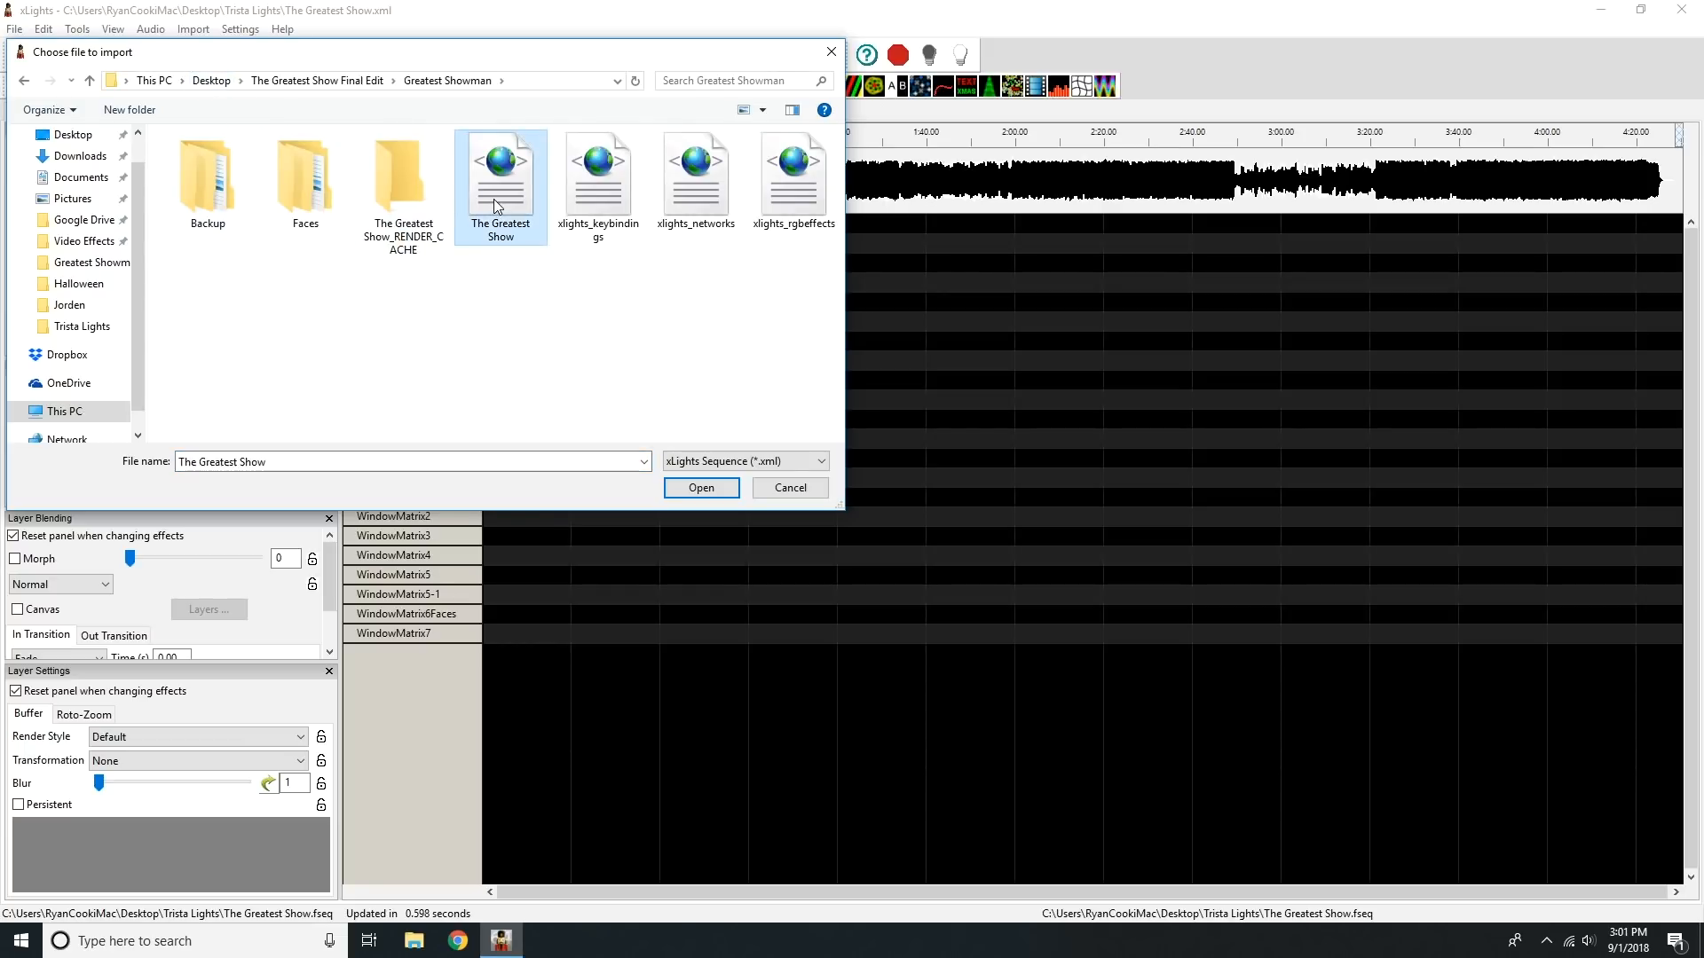
pyautogui.click(702, 488)
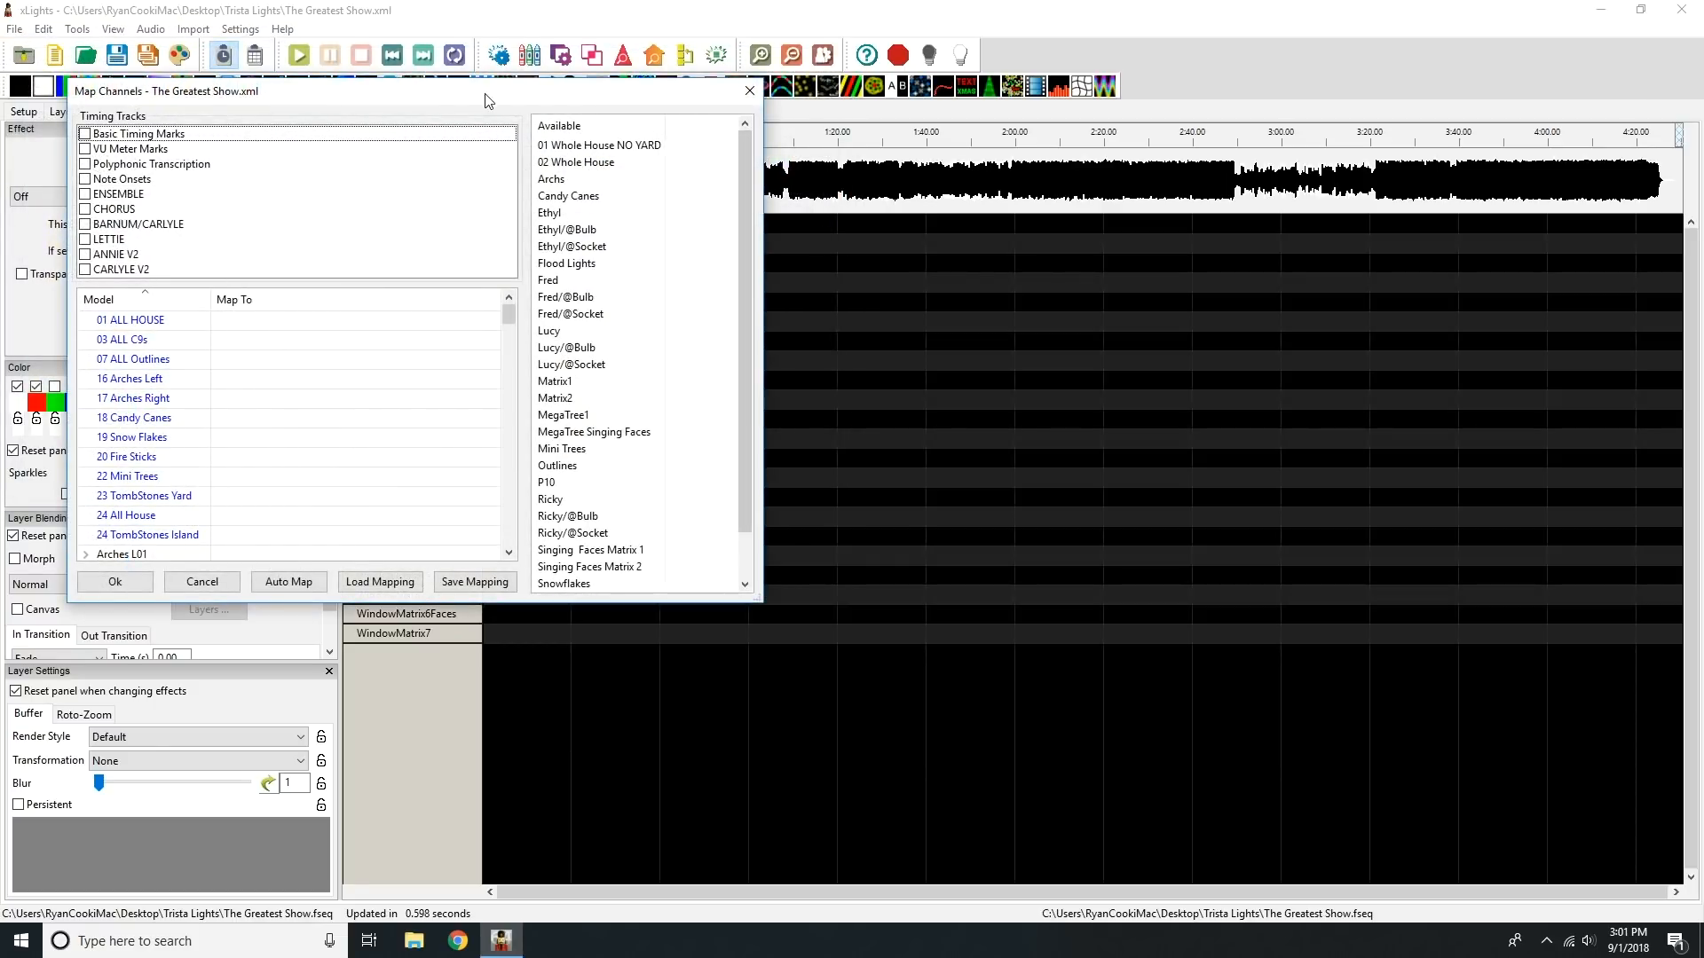
# Step: Enlarge the Map Channels window and include every timing track, from Basic Timing Marks through CARLYLE V2, in the import
pyautogui.moveTo(613, 118); pyautogui.dragTo(631, 119)
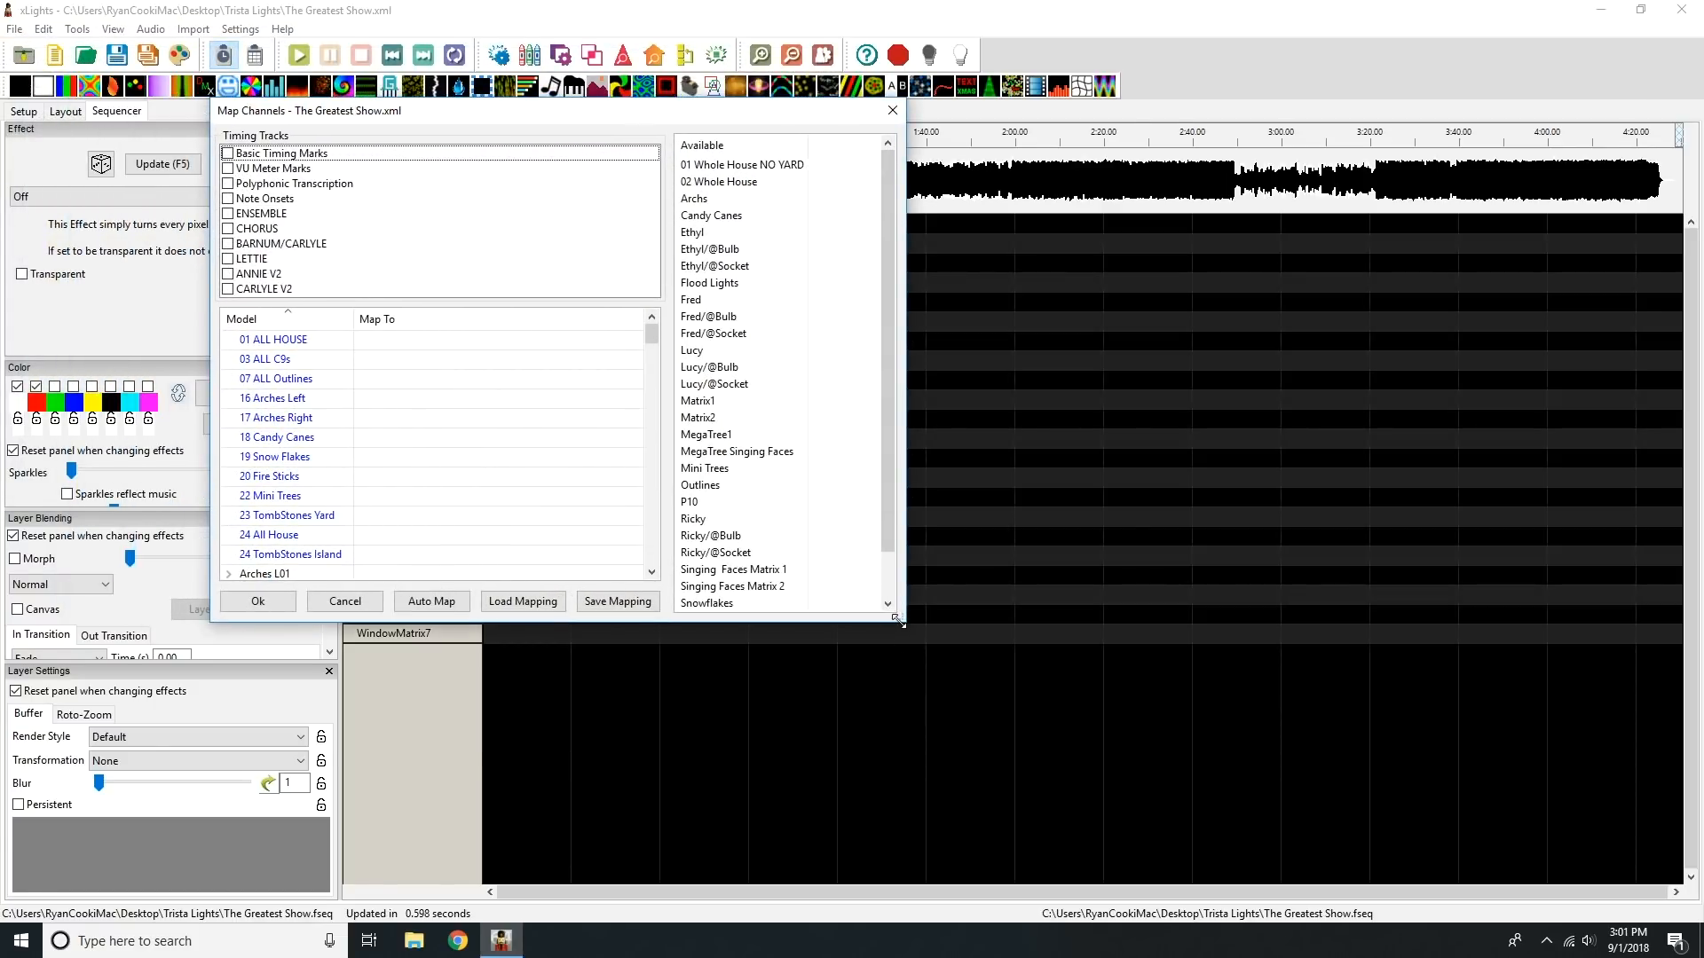
pyautogui.moveTo(897, 621); pyautogui.dragTo(1355, 876)
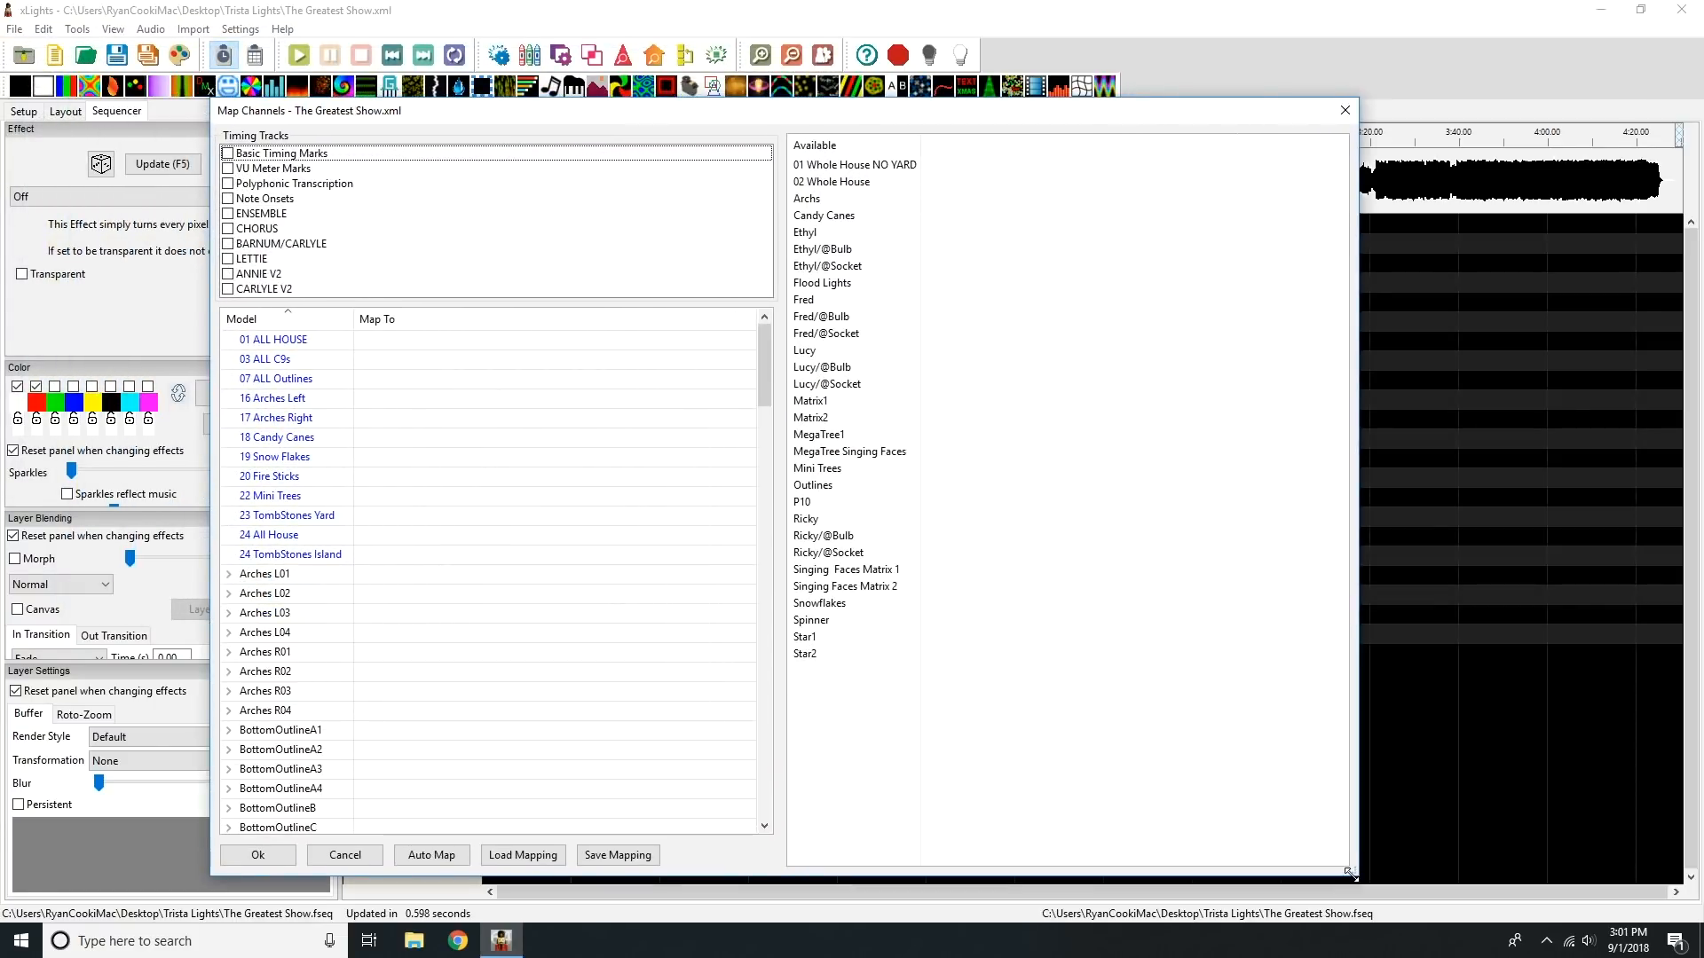
pyautogui.click(229, 155)
pyautogui.click(230, 183)
pyautogui.click(230, 198)
pyautogui.click(228, 213)
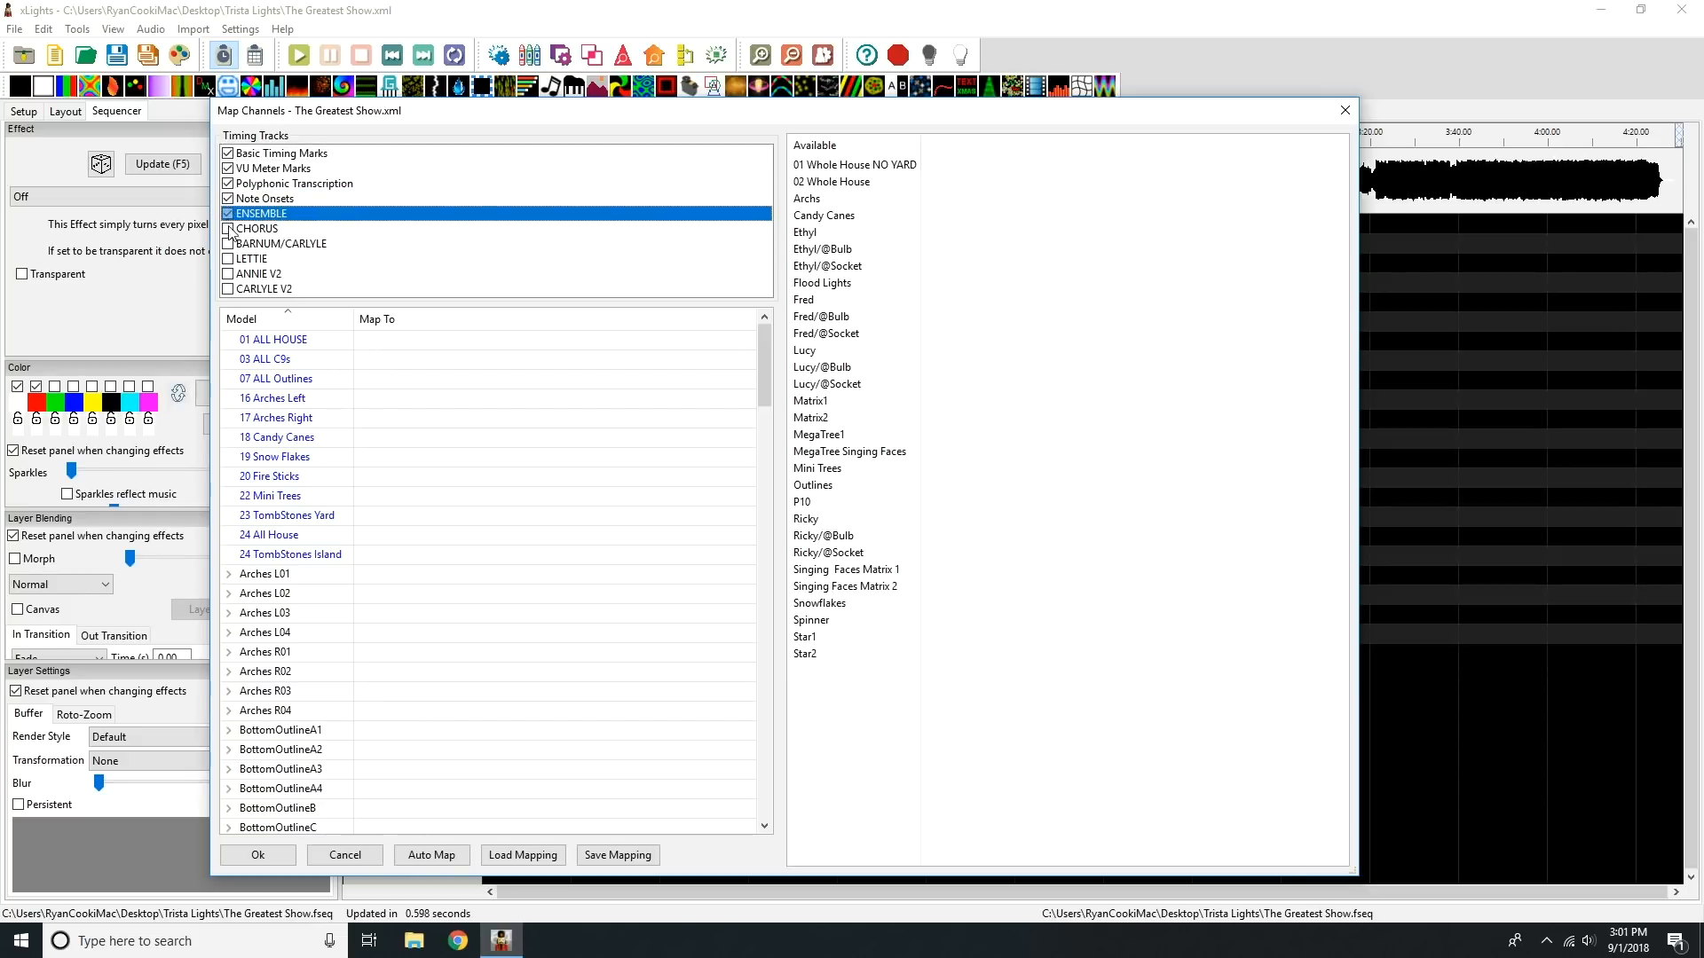
pyautogui.click(229, 229)
pyautogui.click(229, 244)
pyautogui.click(230, 258)
pyautogui.click(229, 274)
pyautogui.click(229, 290)
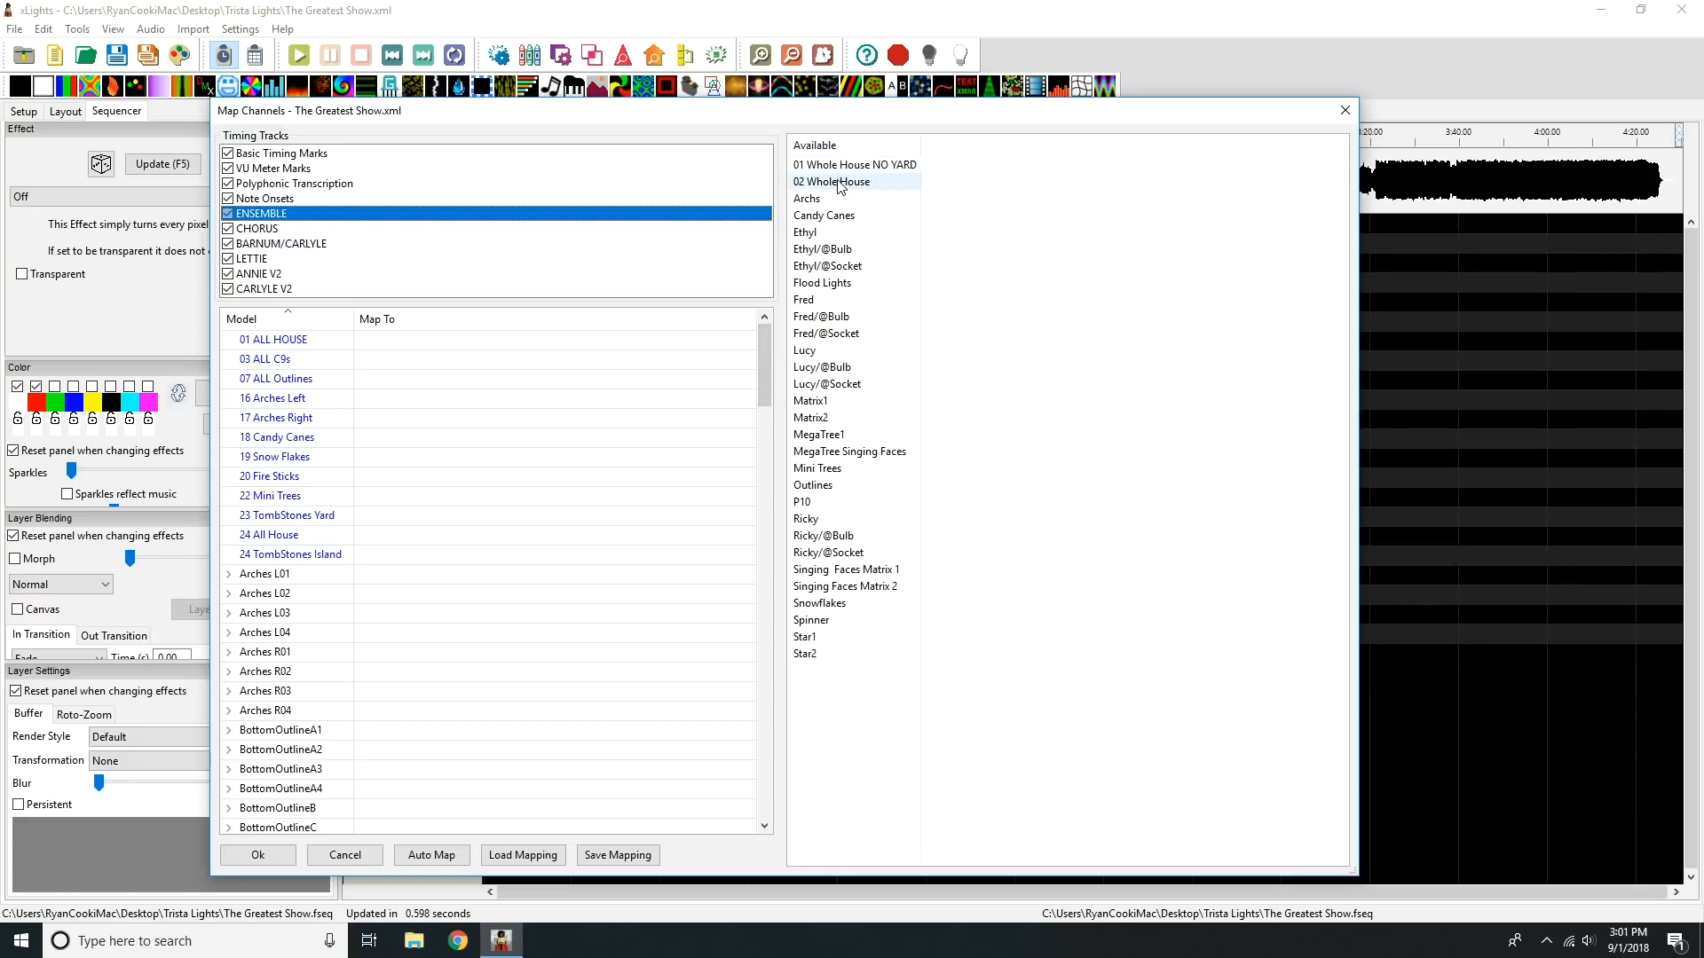
# Step: Map 02 Whole House to 01 ALL HOUSE and Outlines to 03 ALL C9s
pyautogui.moveTo(839, 186); pyautogui.dragTo(419, 341)
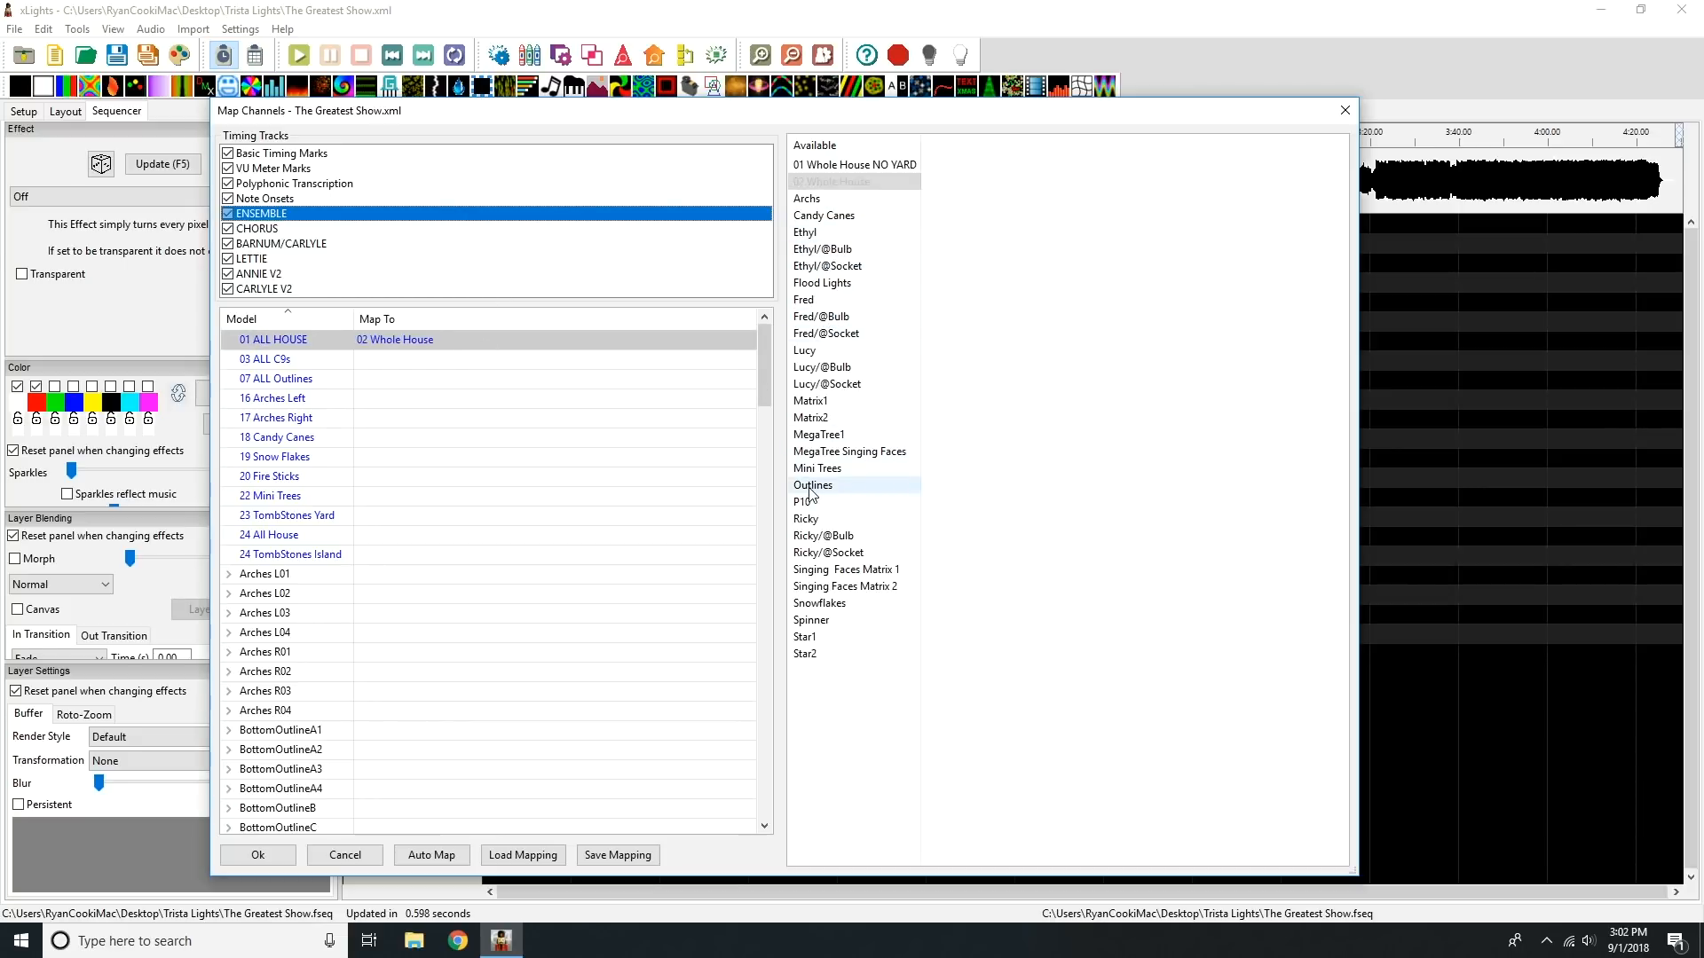
pyautogui.moveTo(812, 487); pyautogui.dragTo(471, 366)
pyautogui.moveTo(471, 359); pyautogui.dragTo(468, 356)
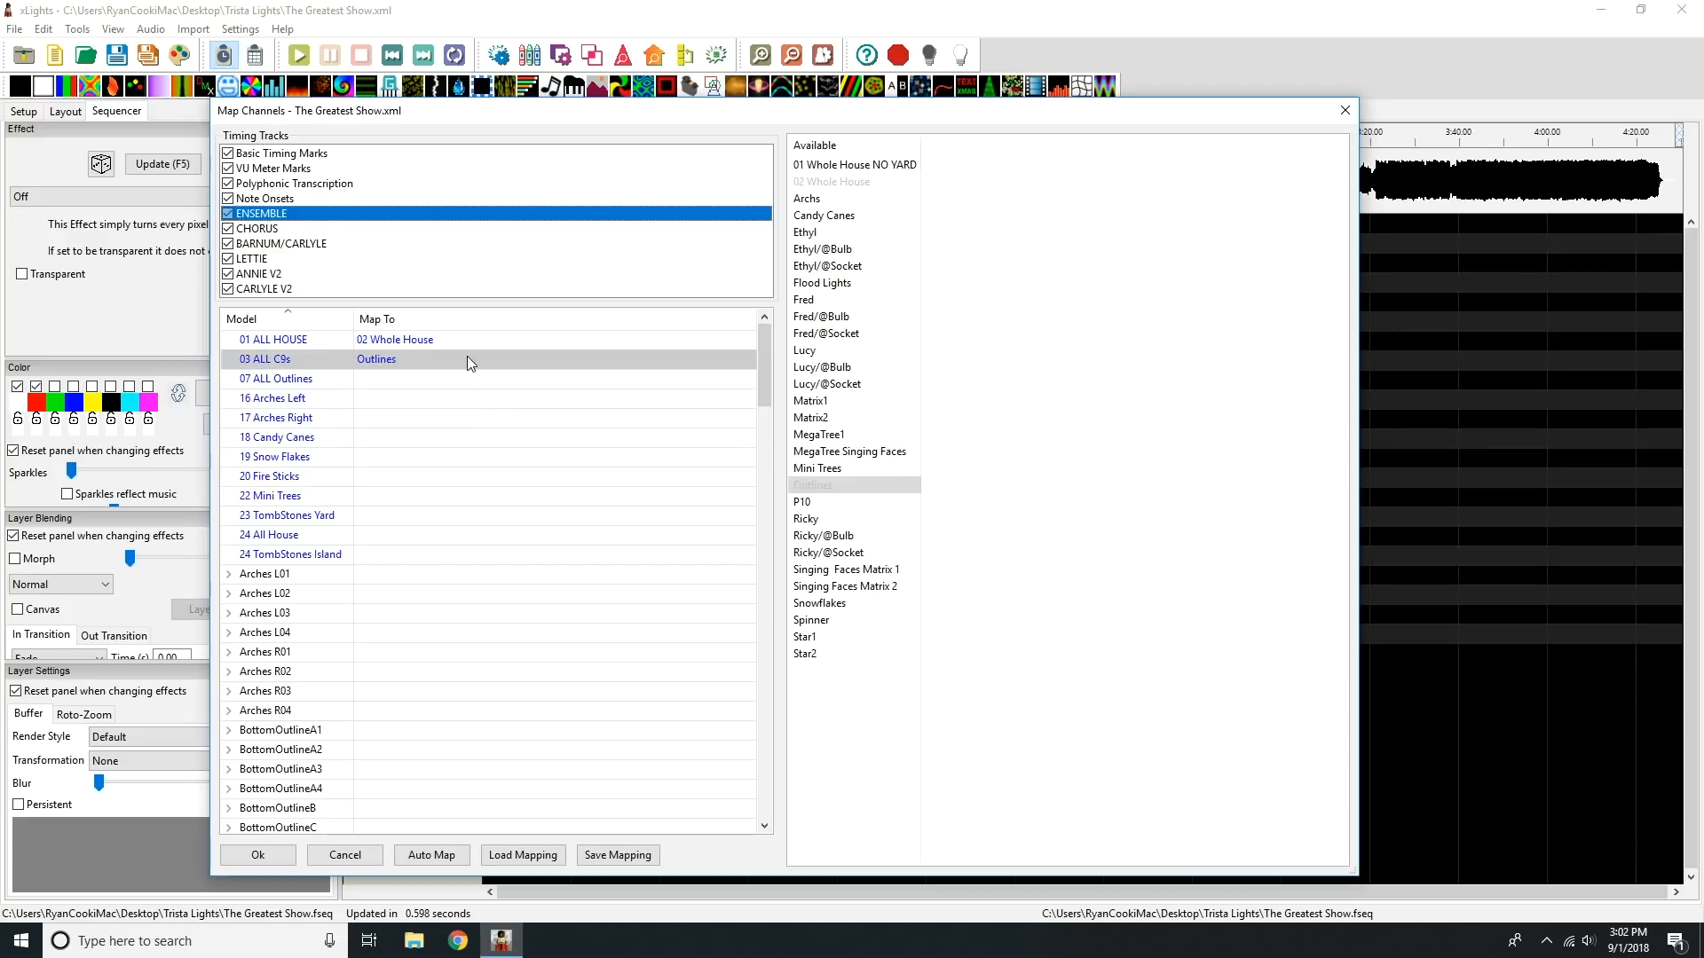
# Step: Load the saved mapping.xmap from the Trista Lights folder without saving the current mapping changes
pyautogui.click(526, 857)
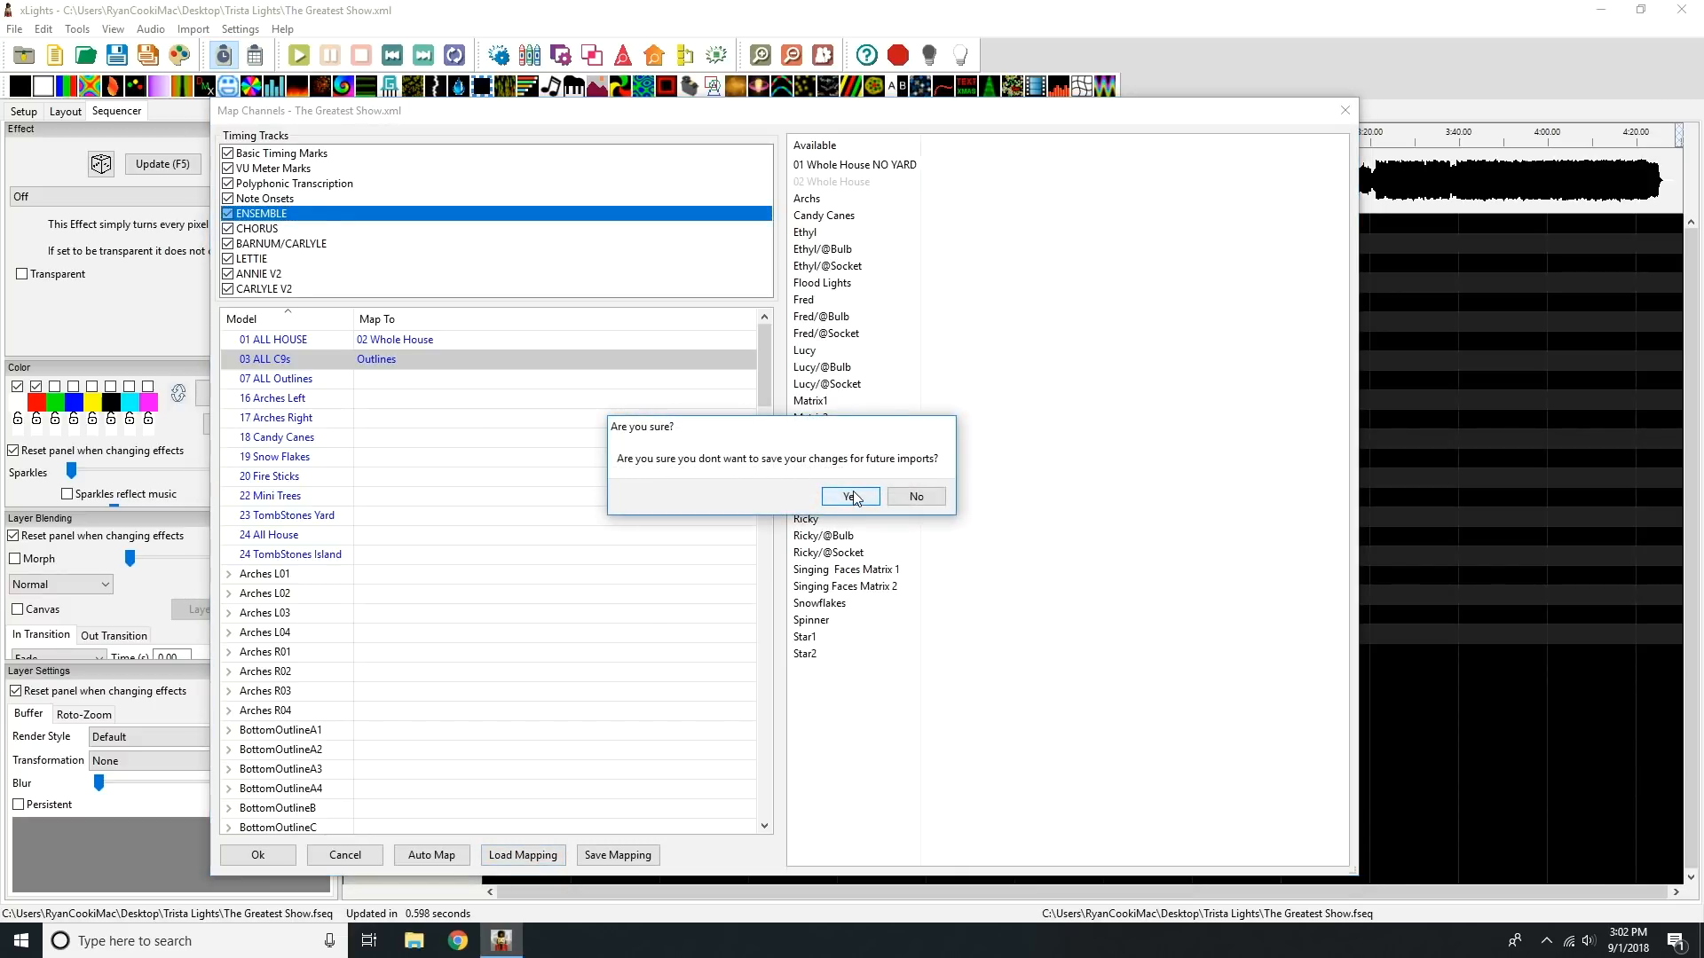
pyautogui.click(850, 497)
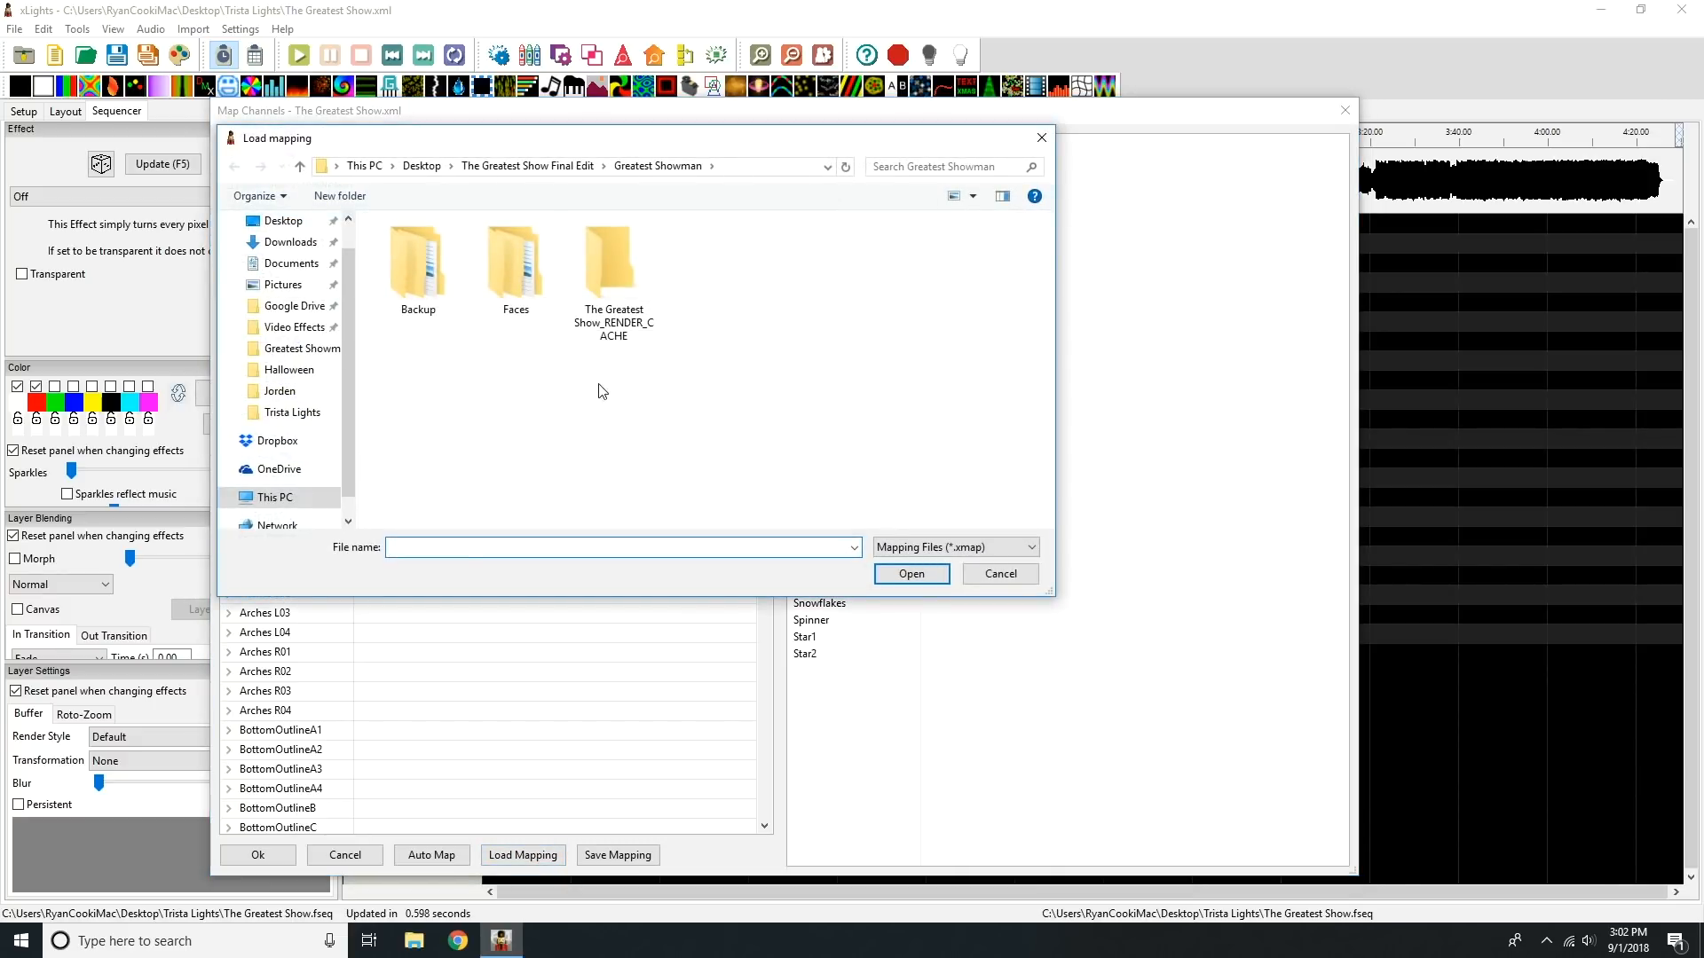
pyautogui.click(414, 164)
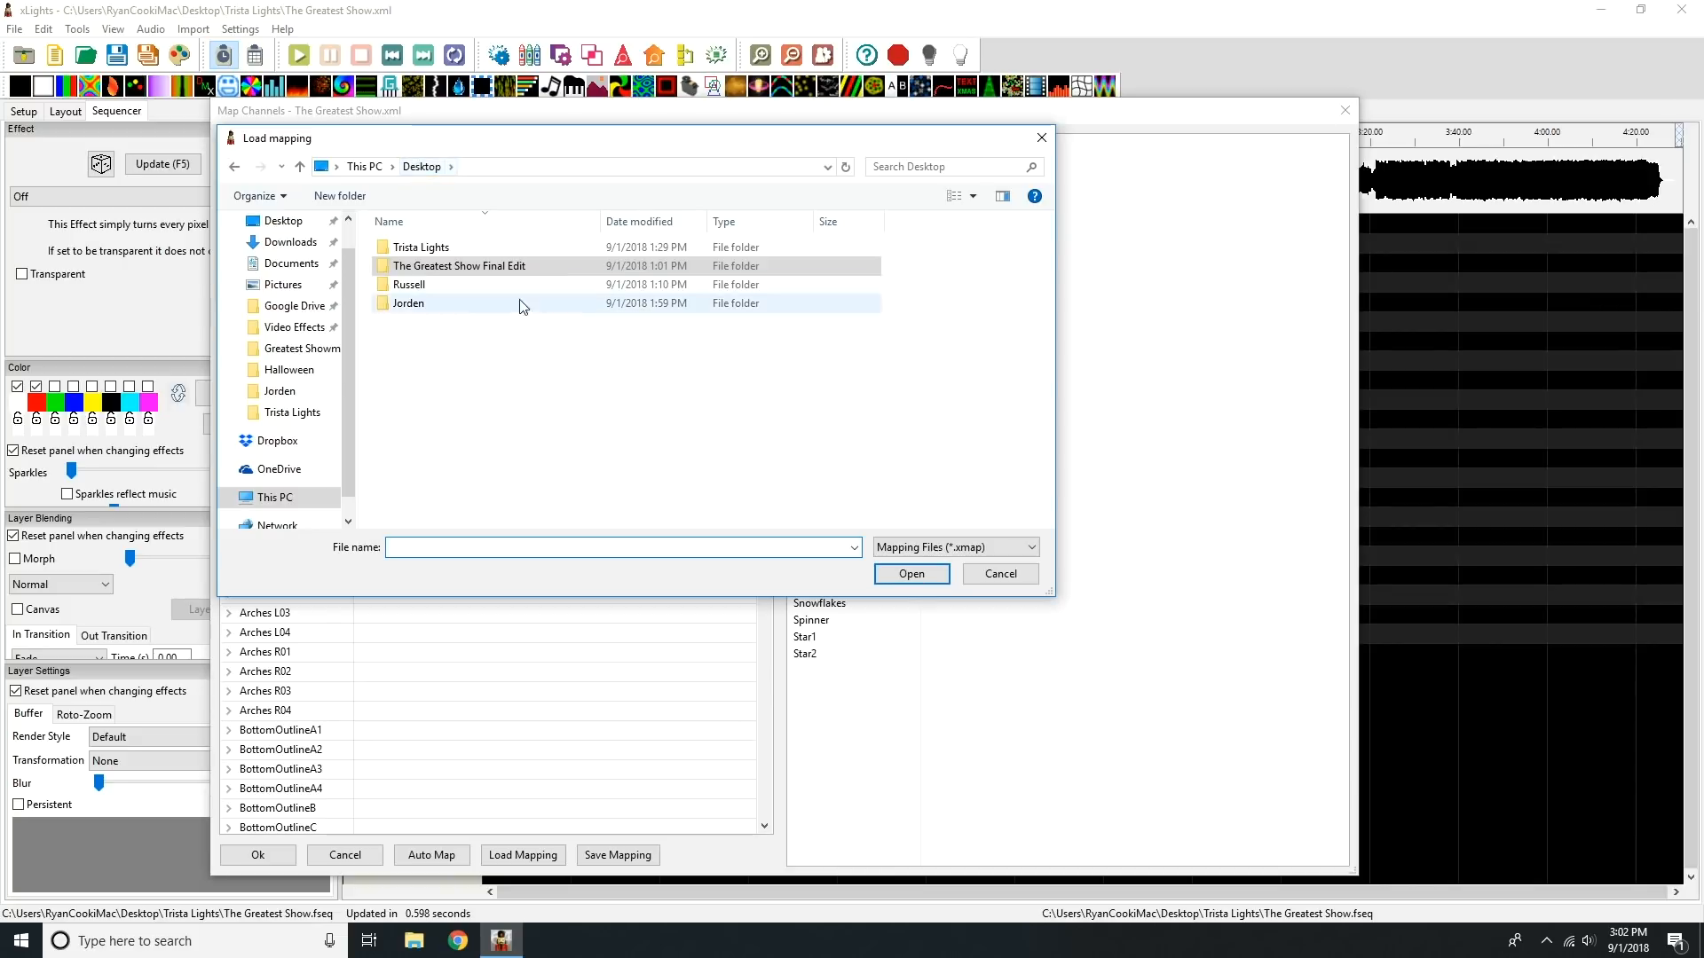
pyautogui.doubleClick(440, 246)
pyautogui.doubleClick(437, 304)
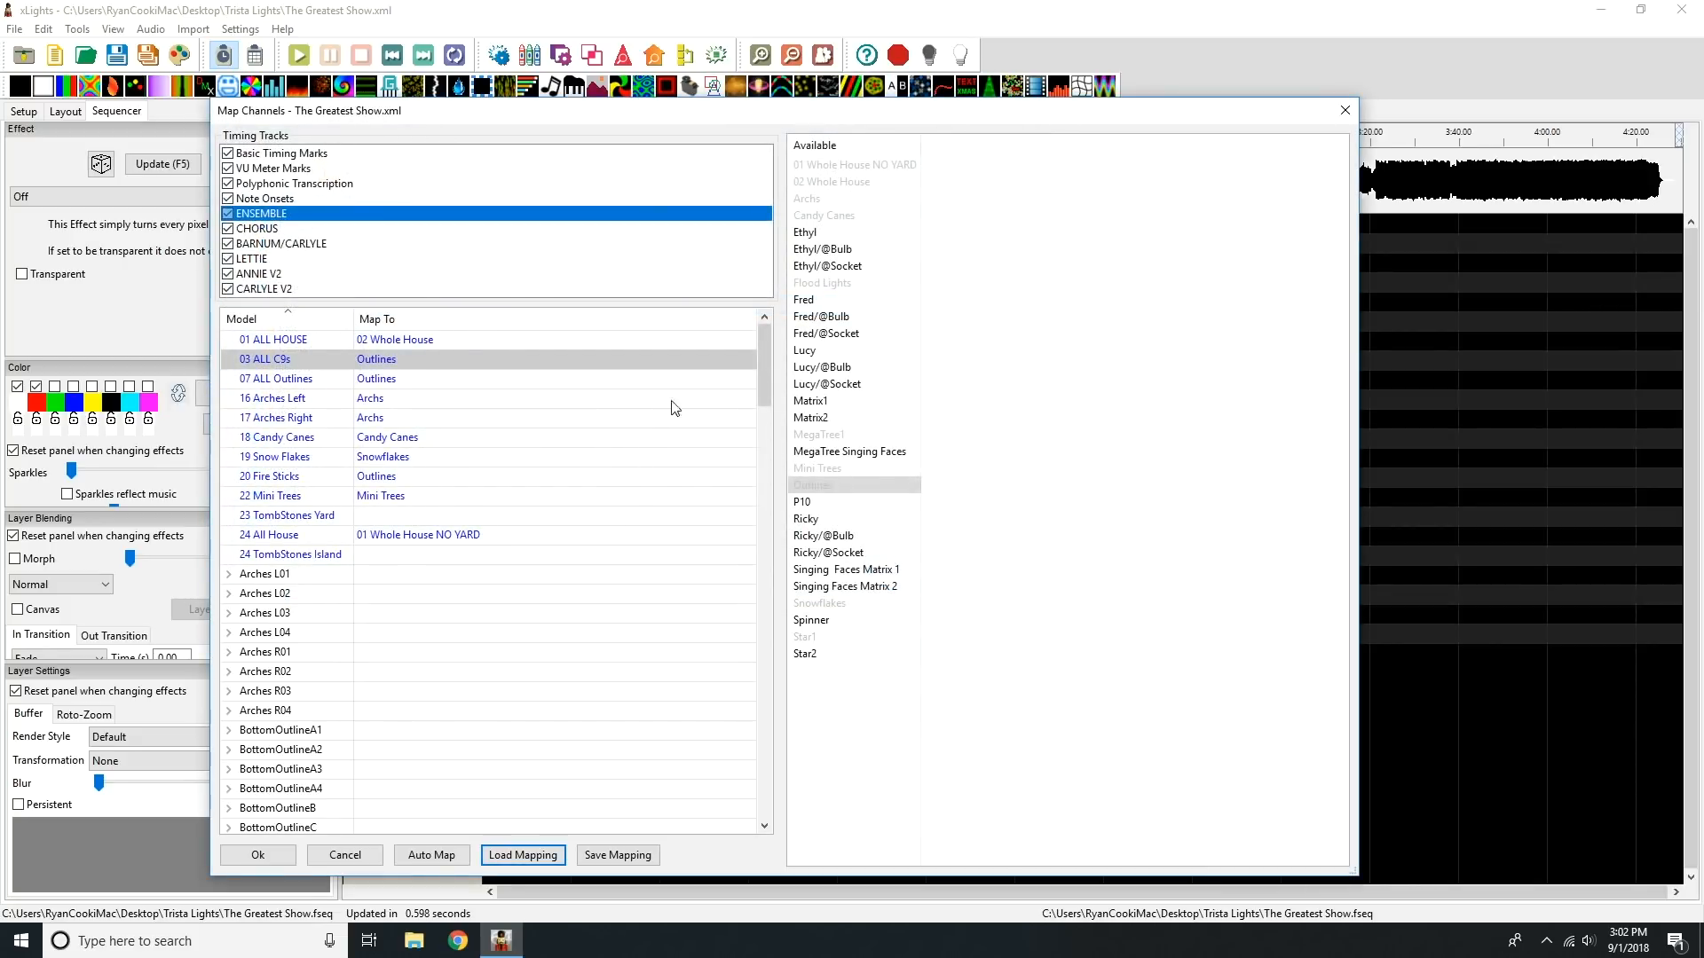
# Step: Map Matrix1 to WindowMatrix1, P10 to WindowMatrix2, Matrix2 to WindowMatrix3 and Singing Faces Matrix 1 to WindowMatrix6Faces
pyautogui.moveTo(769, 346); pyautogui.dragTo(796, 810)
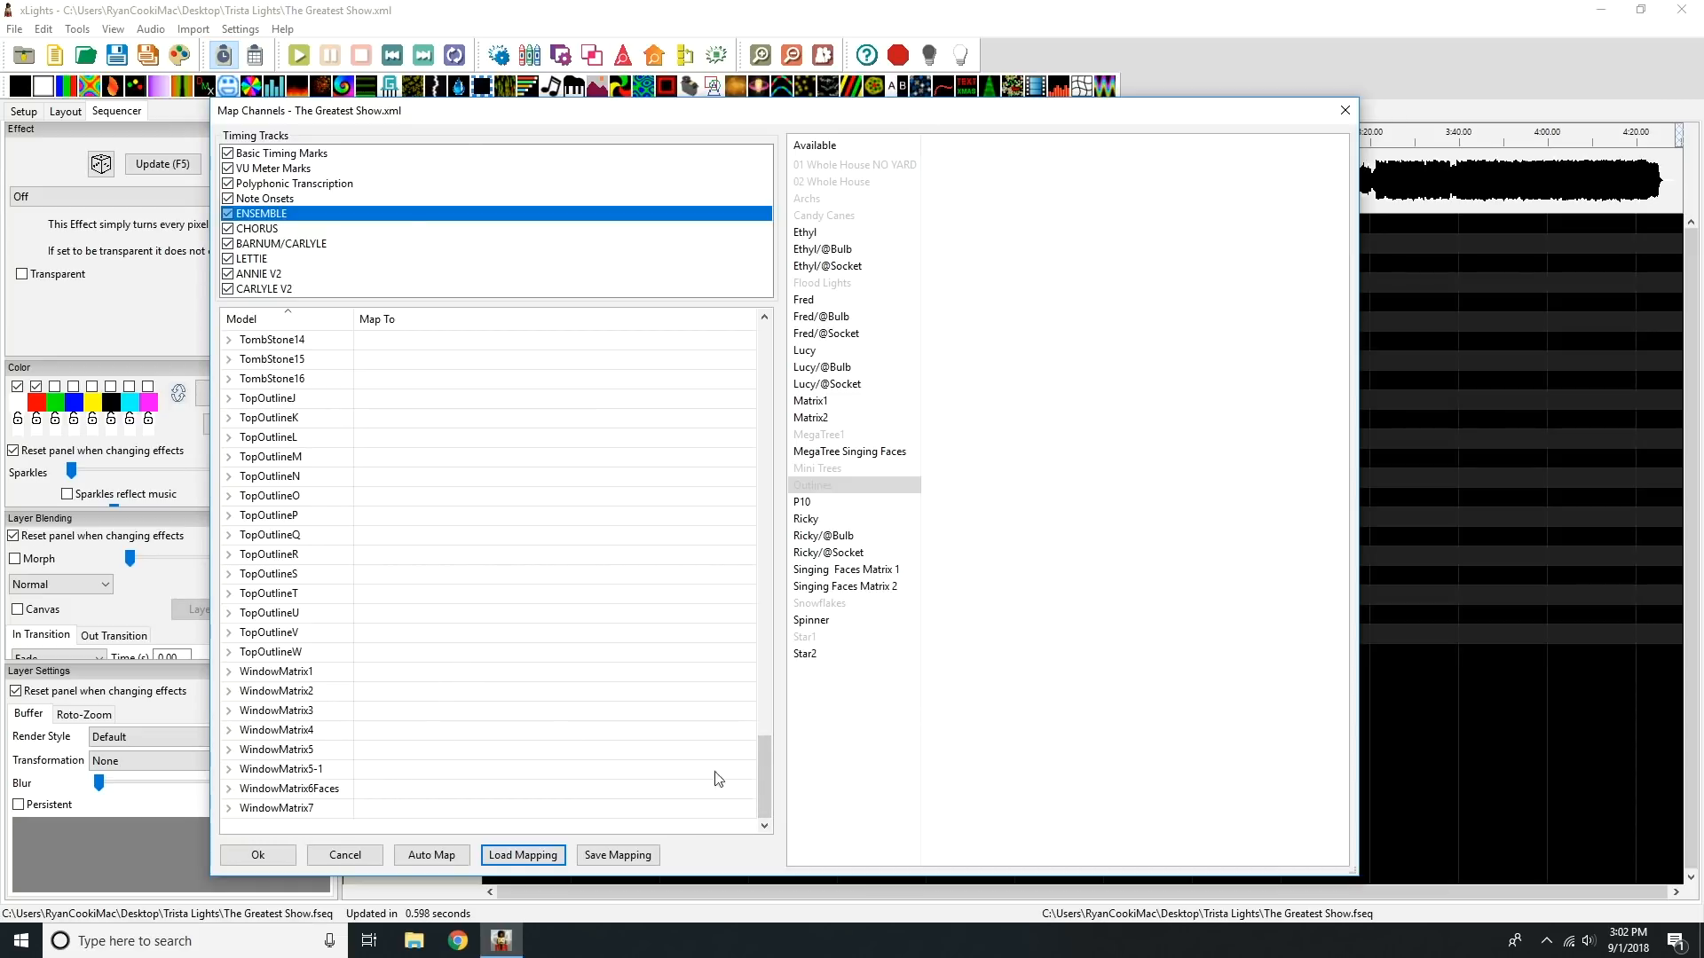
pyautogui.click(847, 506)
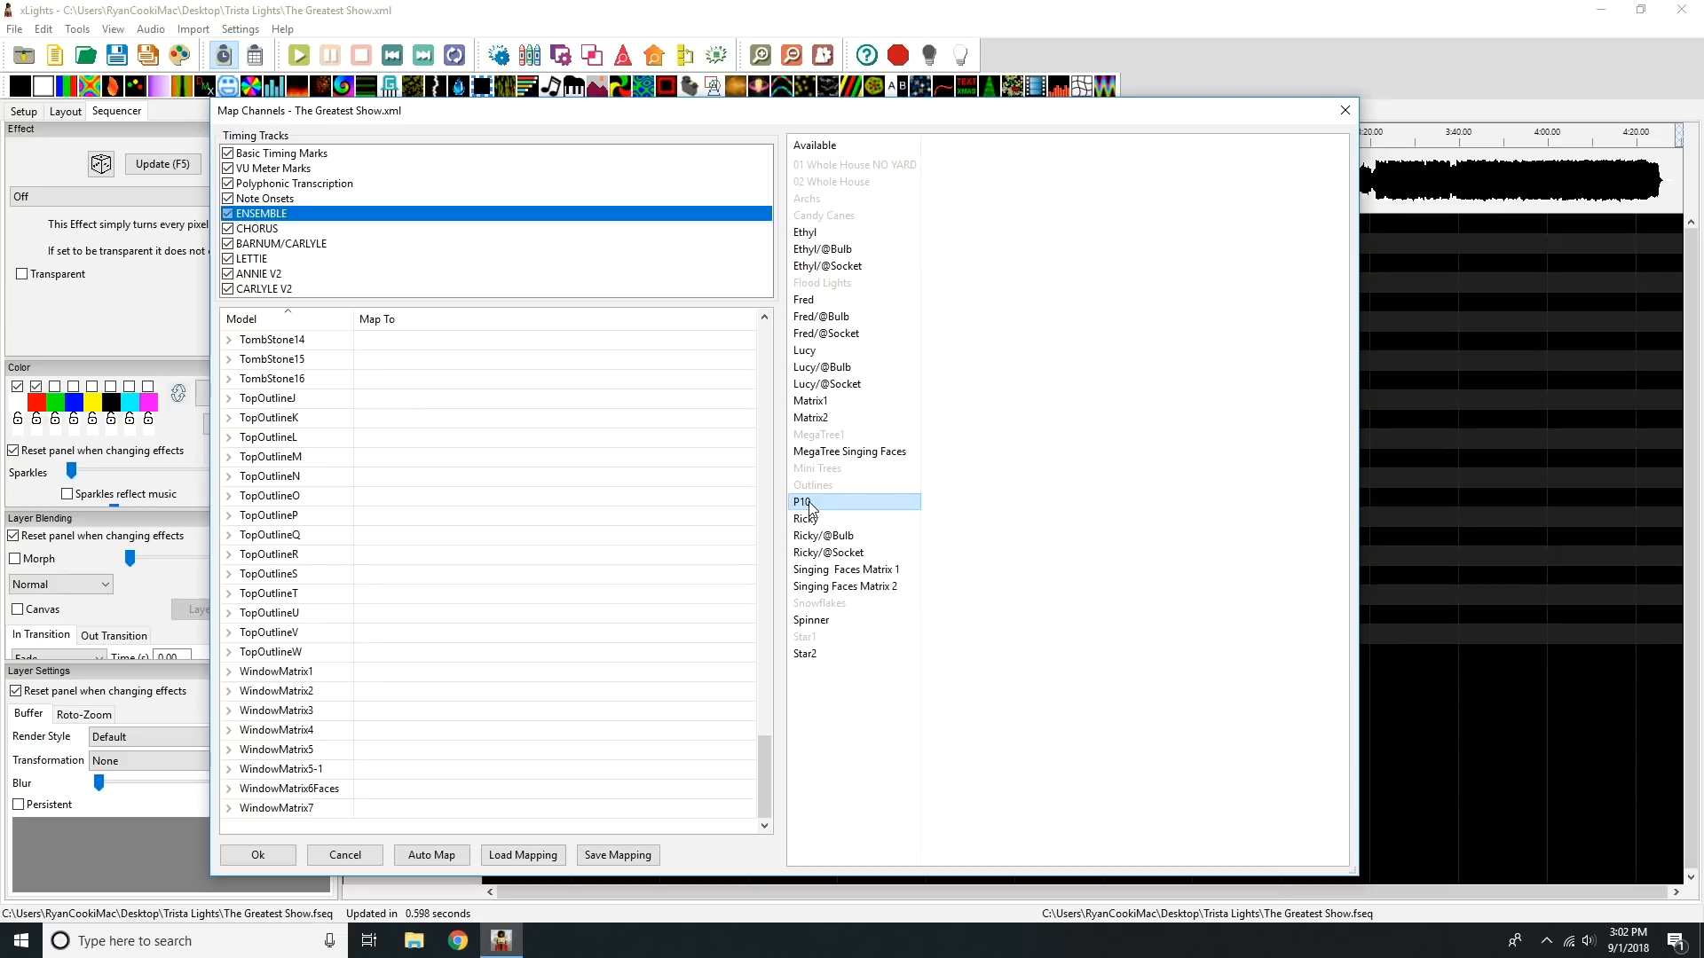
pyautogui.moveTo(809, 507); pyautogui.dragTo(423, 696)
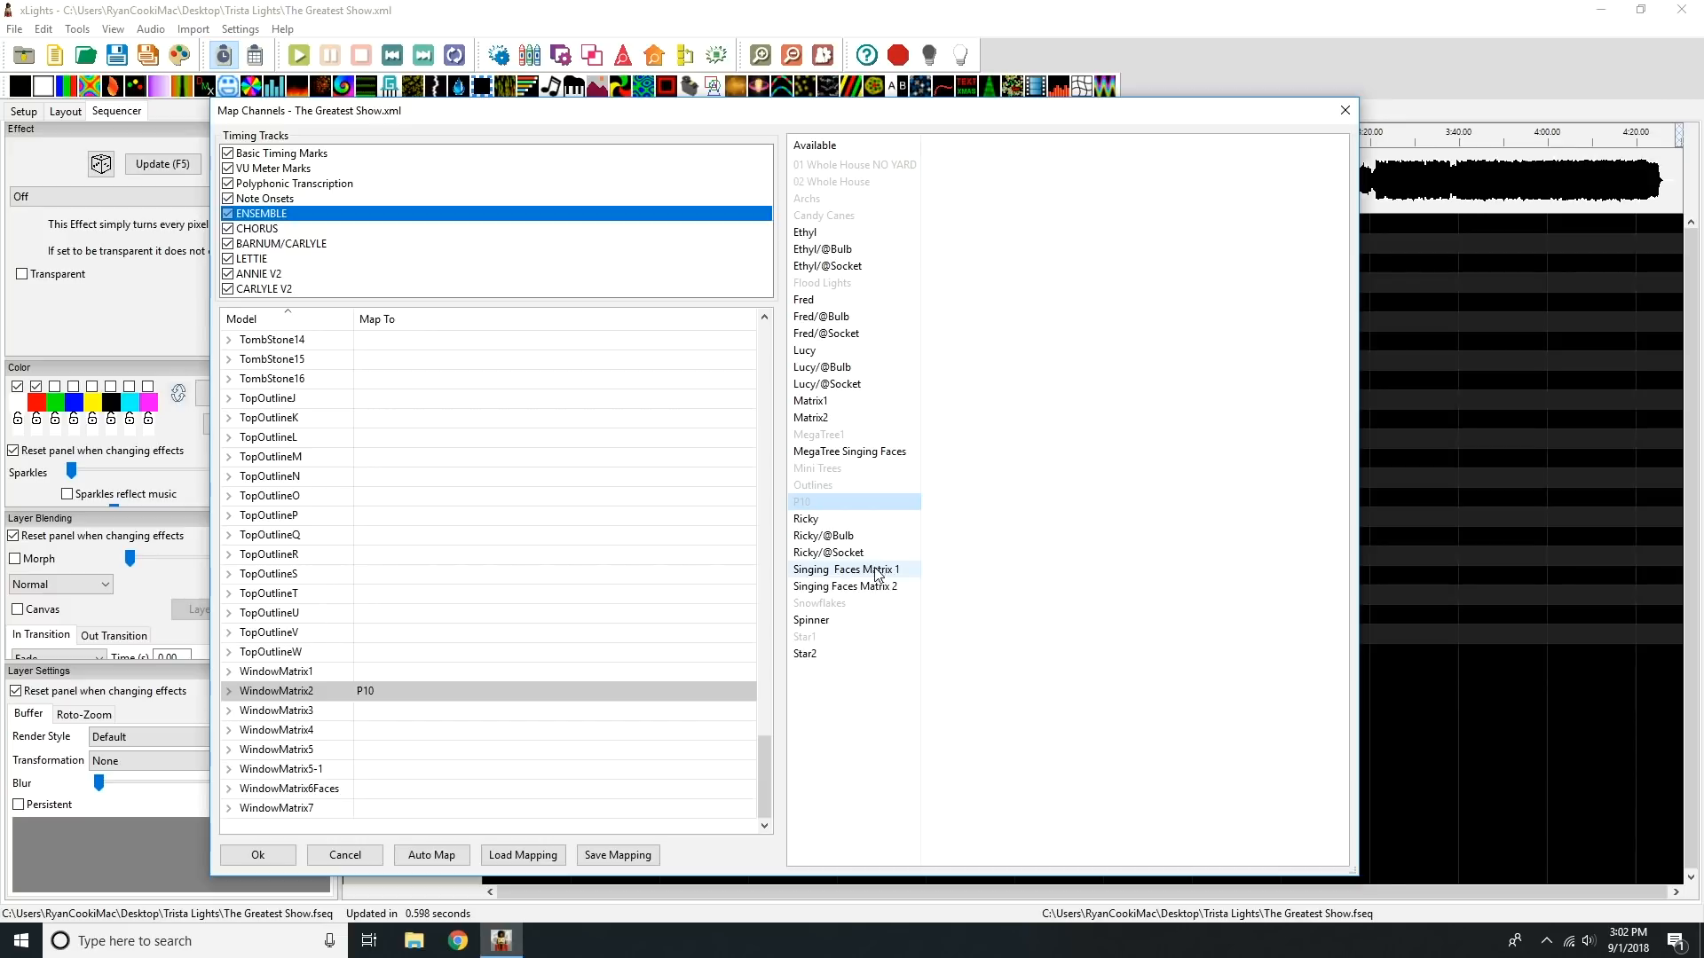
pyautogui.moveTo(854, 400); pyautogui.dragTo(517, 679)
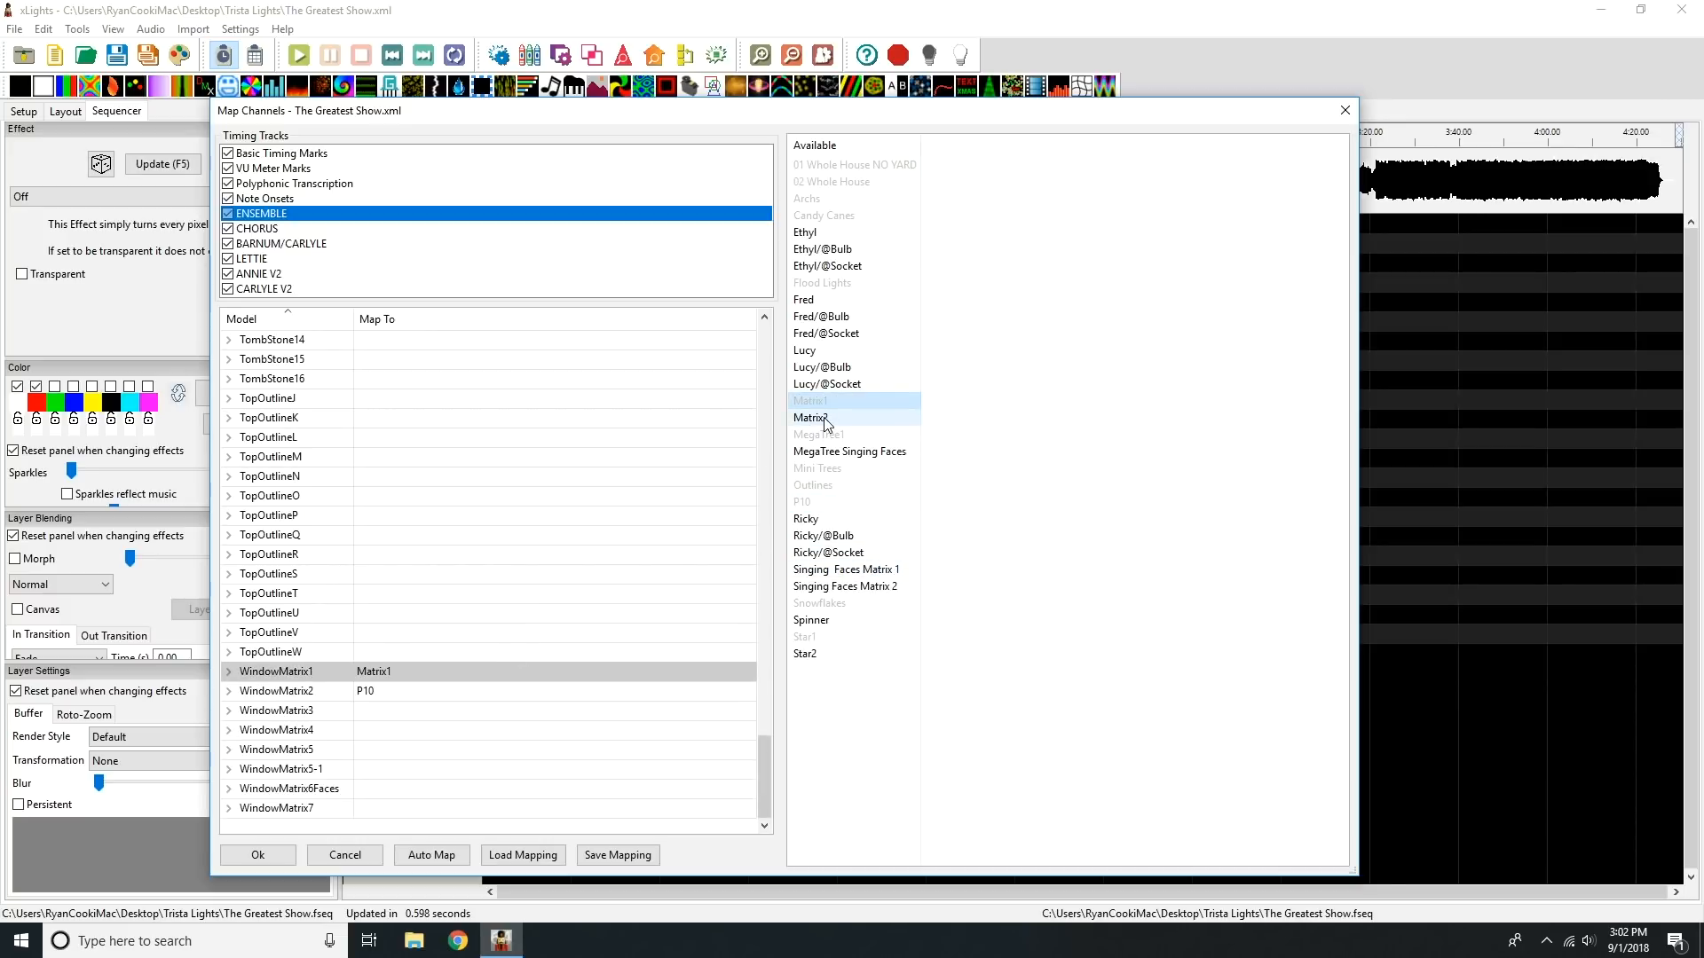
pyautogui.moveTo(823, 417); pyautogui.dragTo(452, 712)
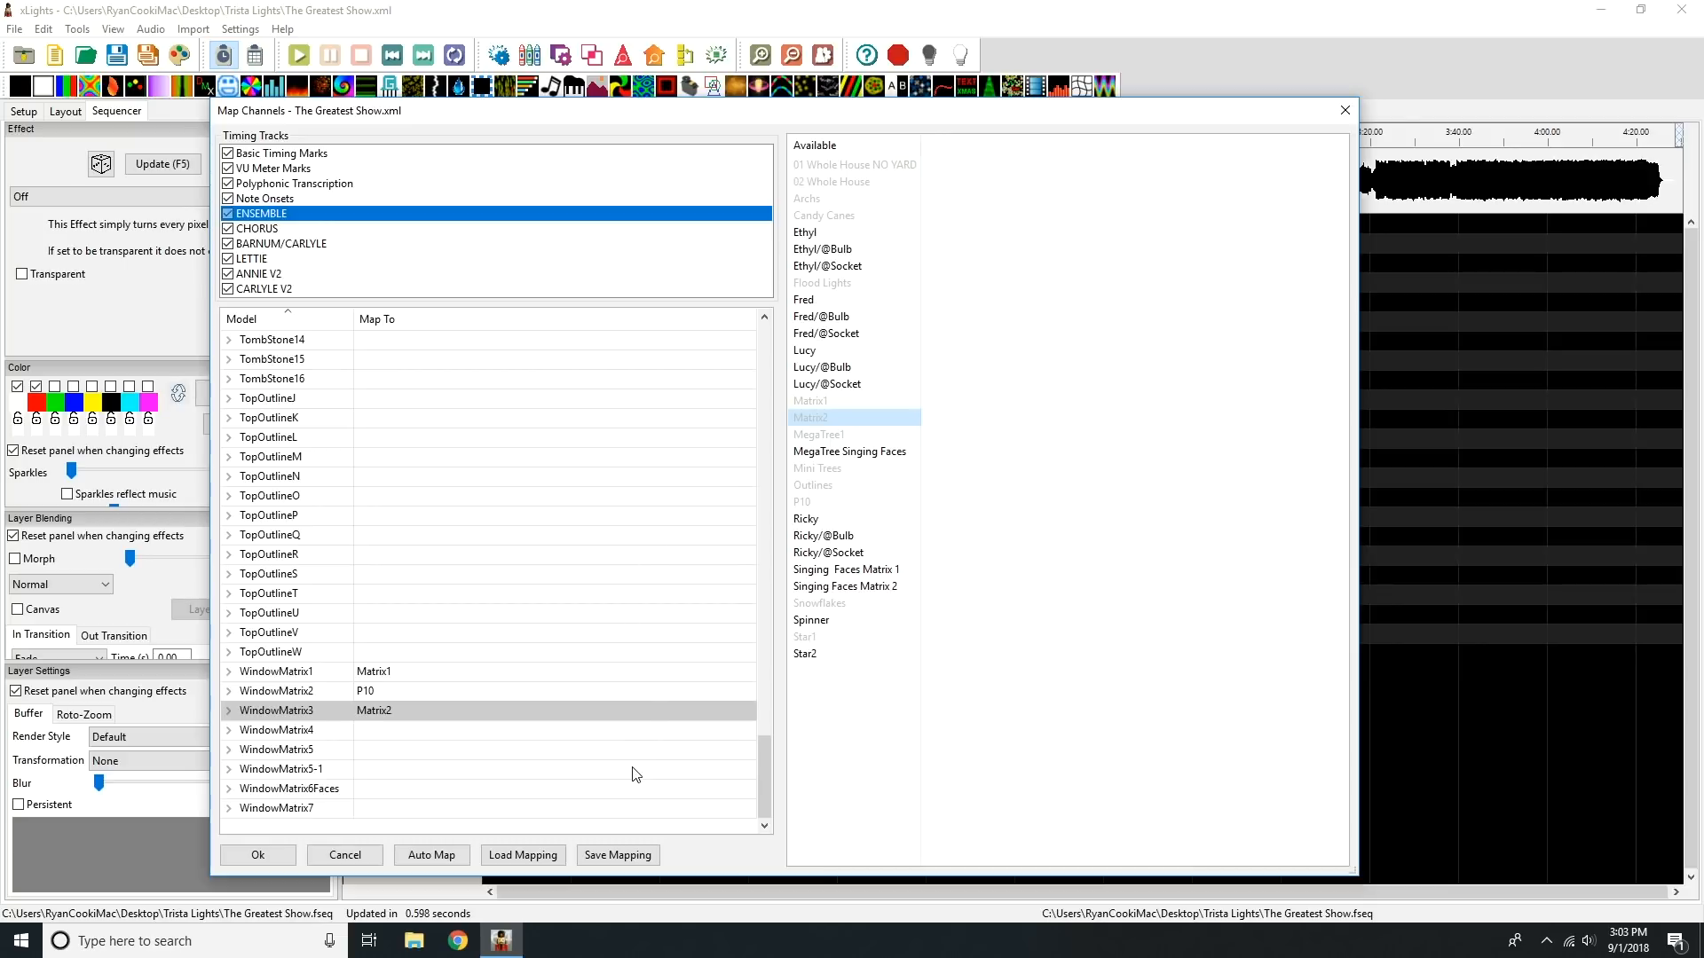
pyautogui.click(879, 572)
pyautogui.moveTo(878, 572); pyautogui.dragTo(531, 790)
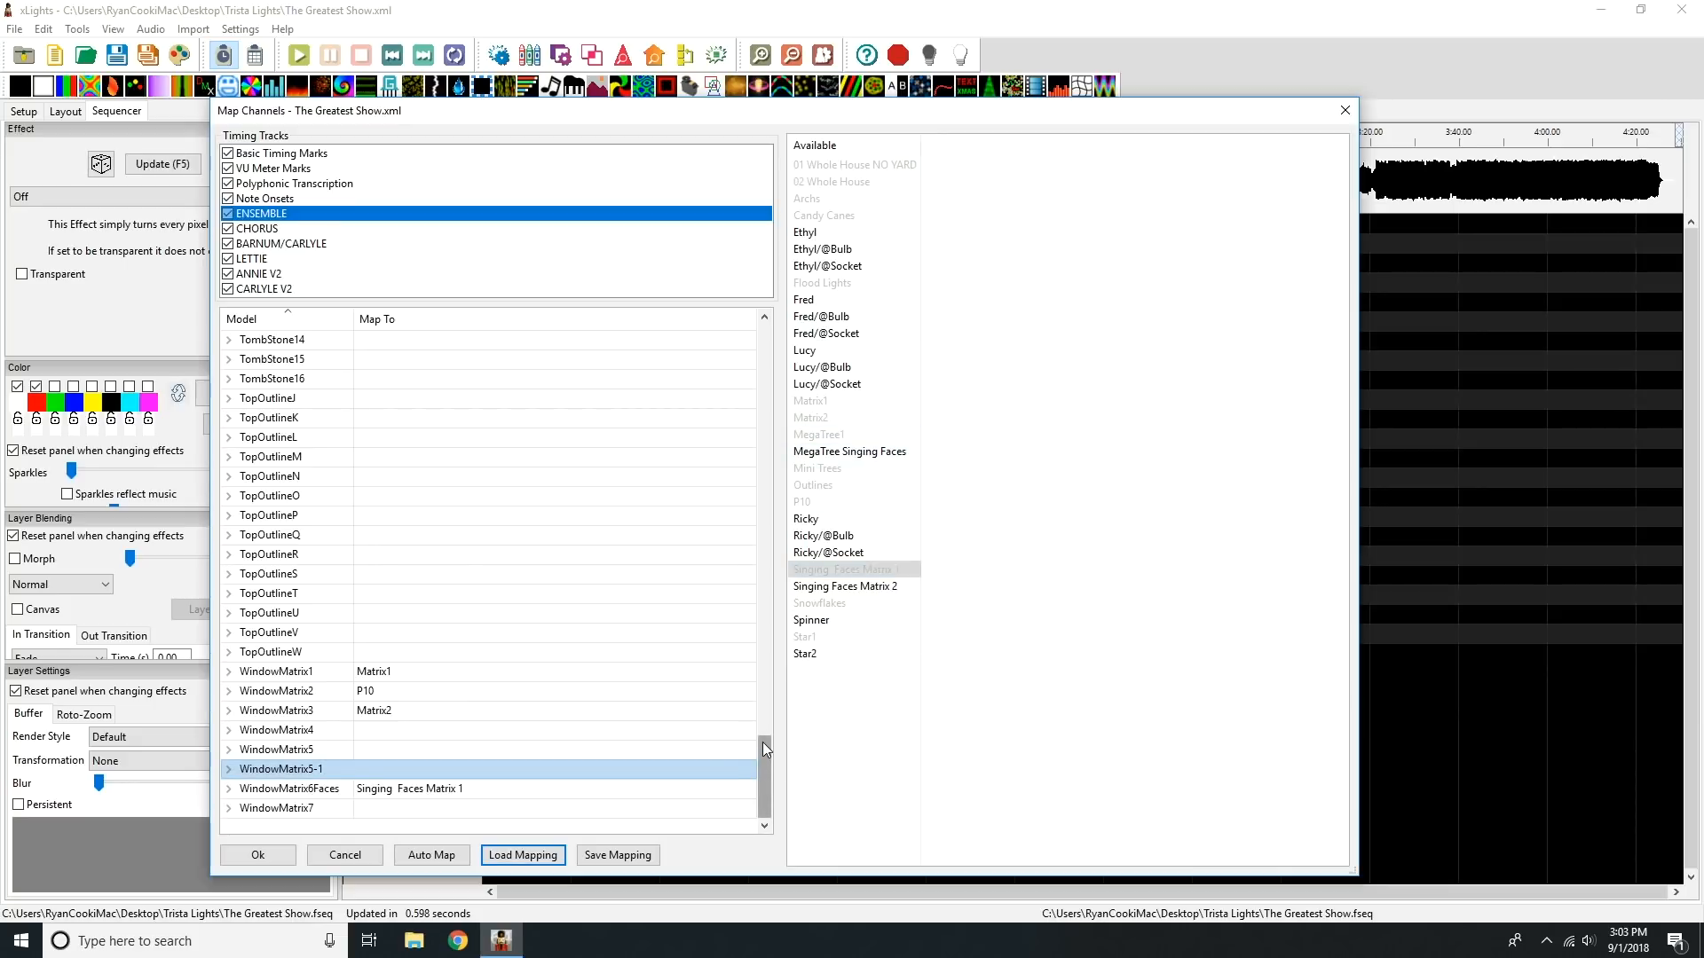
# Step: Try mapping MegaTree Singing Faces to the MegaTree model, and restore MegaTree1 as its mapping
pyautogui.moveTo(763, 742); pyautogui.dragTo(764, 621)
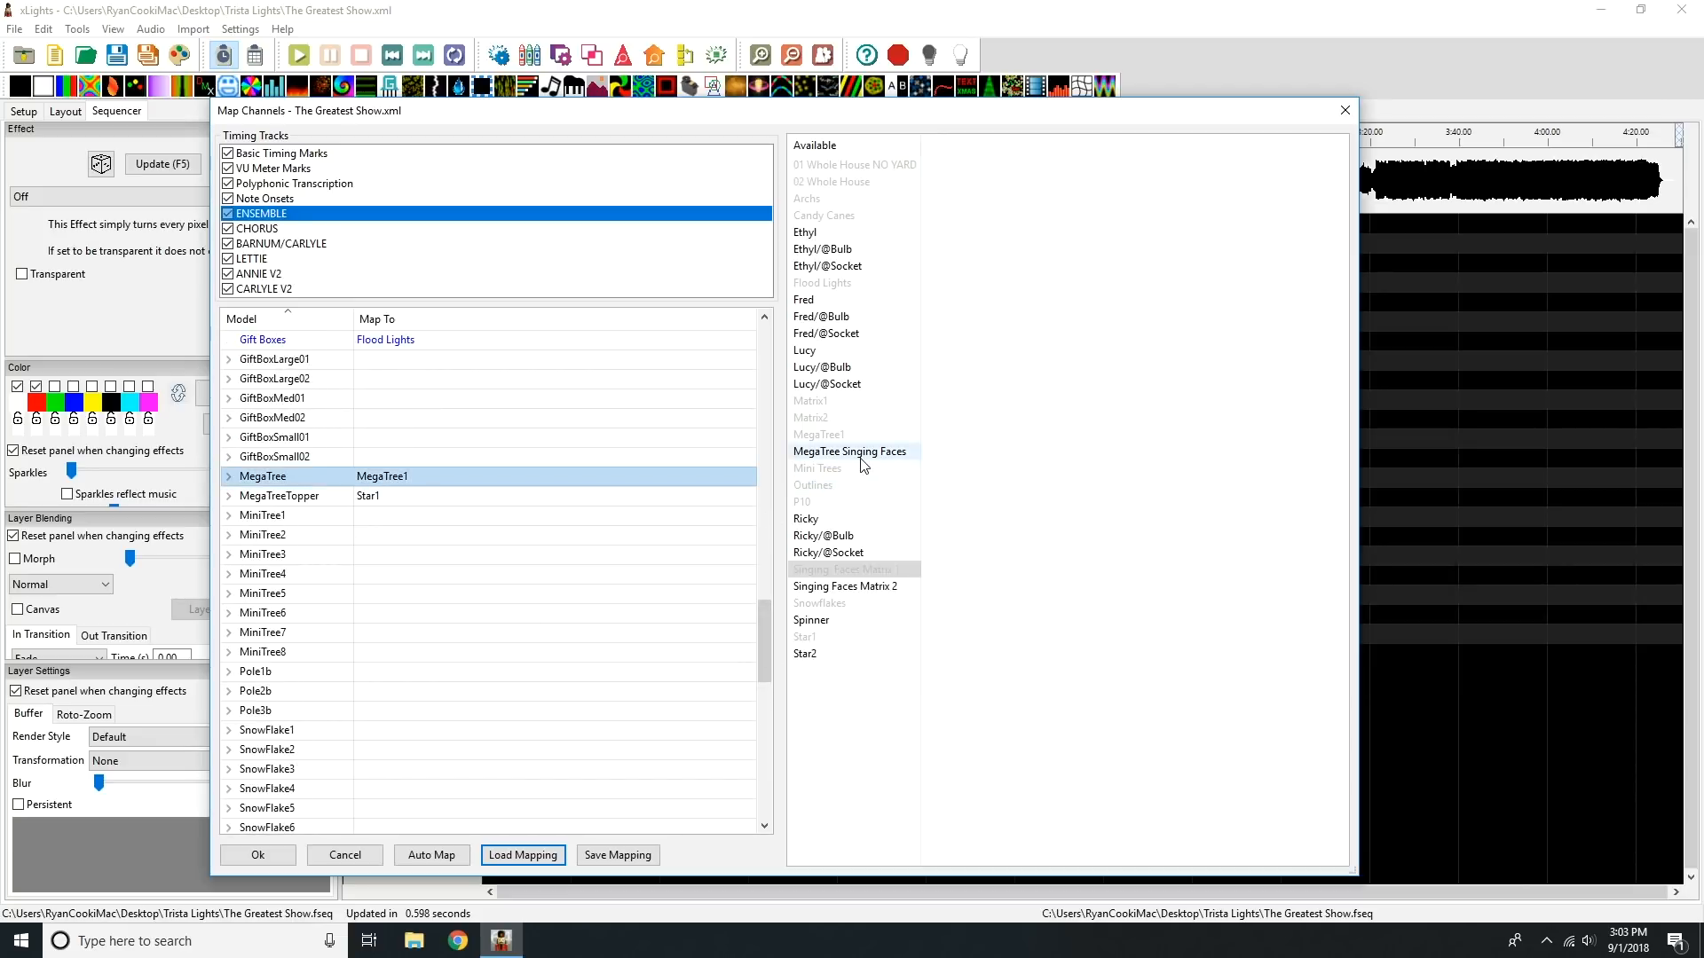
pyautogui.moveTo(849, 452); pyautogui.dragTo(457, 477)
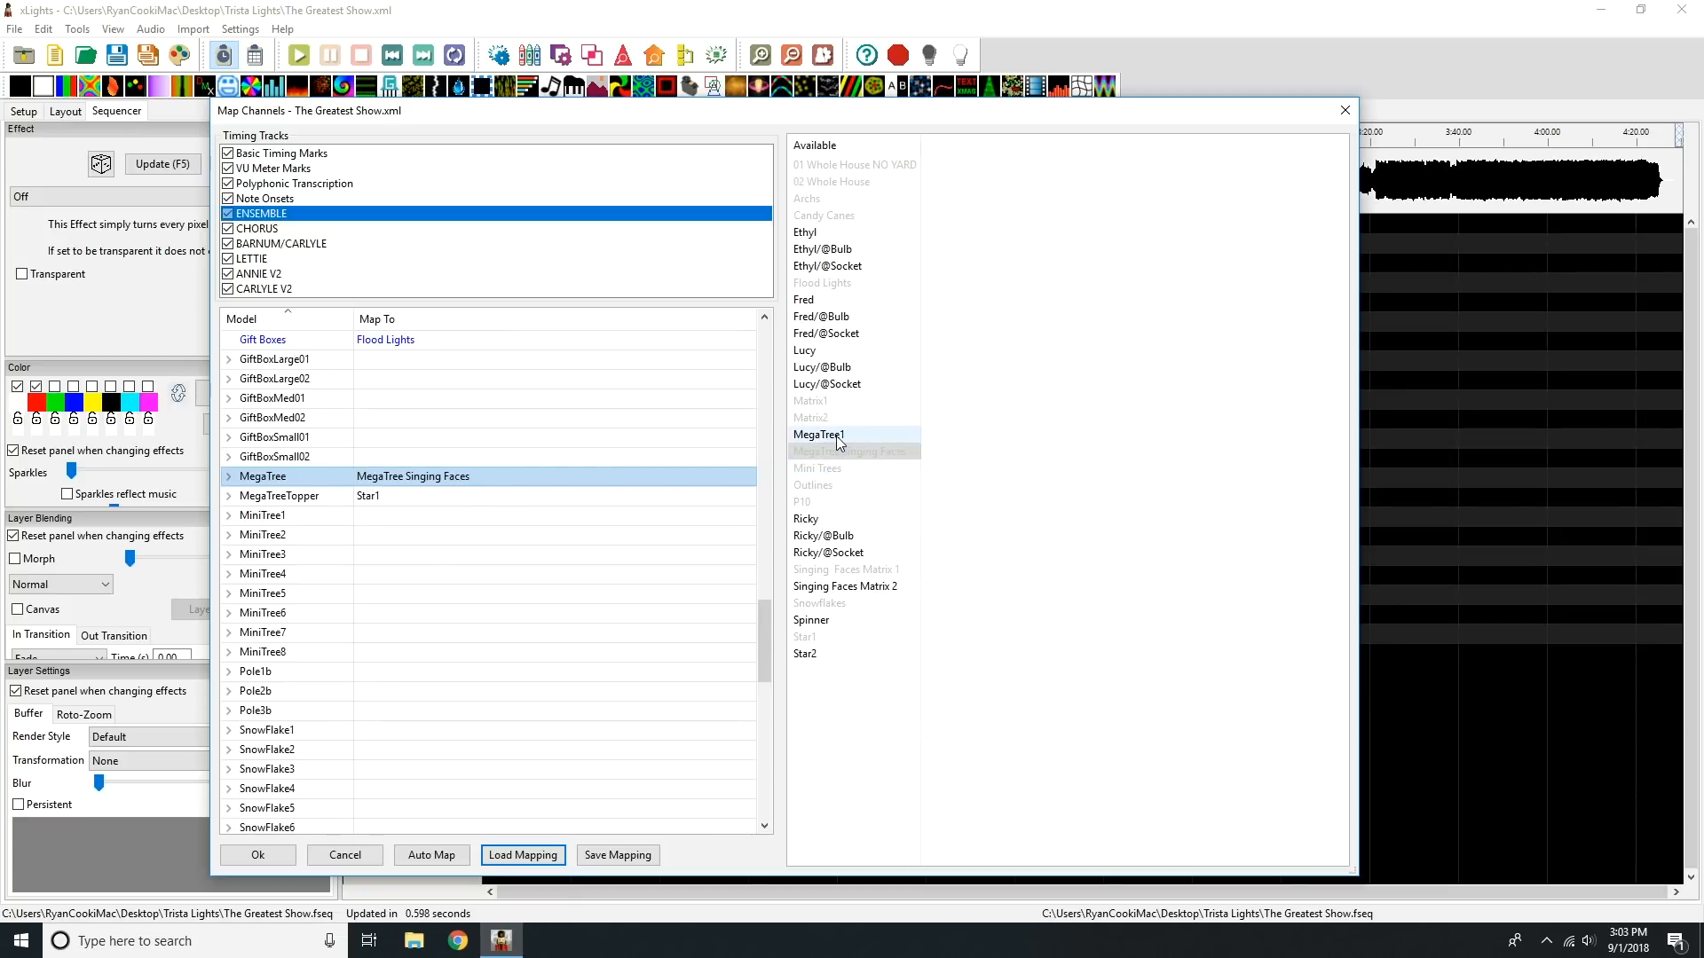
pyautogui.moveTo(840, 439); pyautogui.dragTo(539, 473)
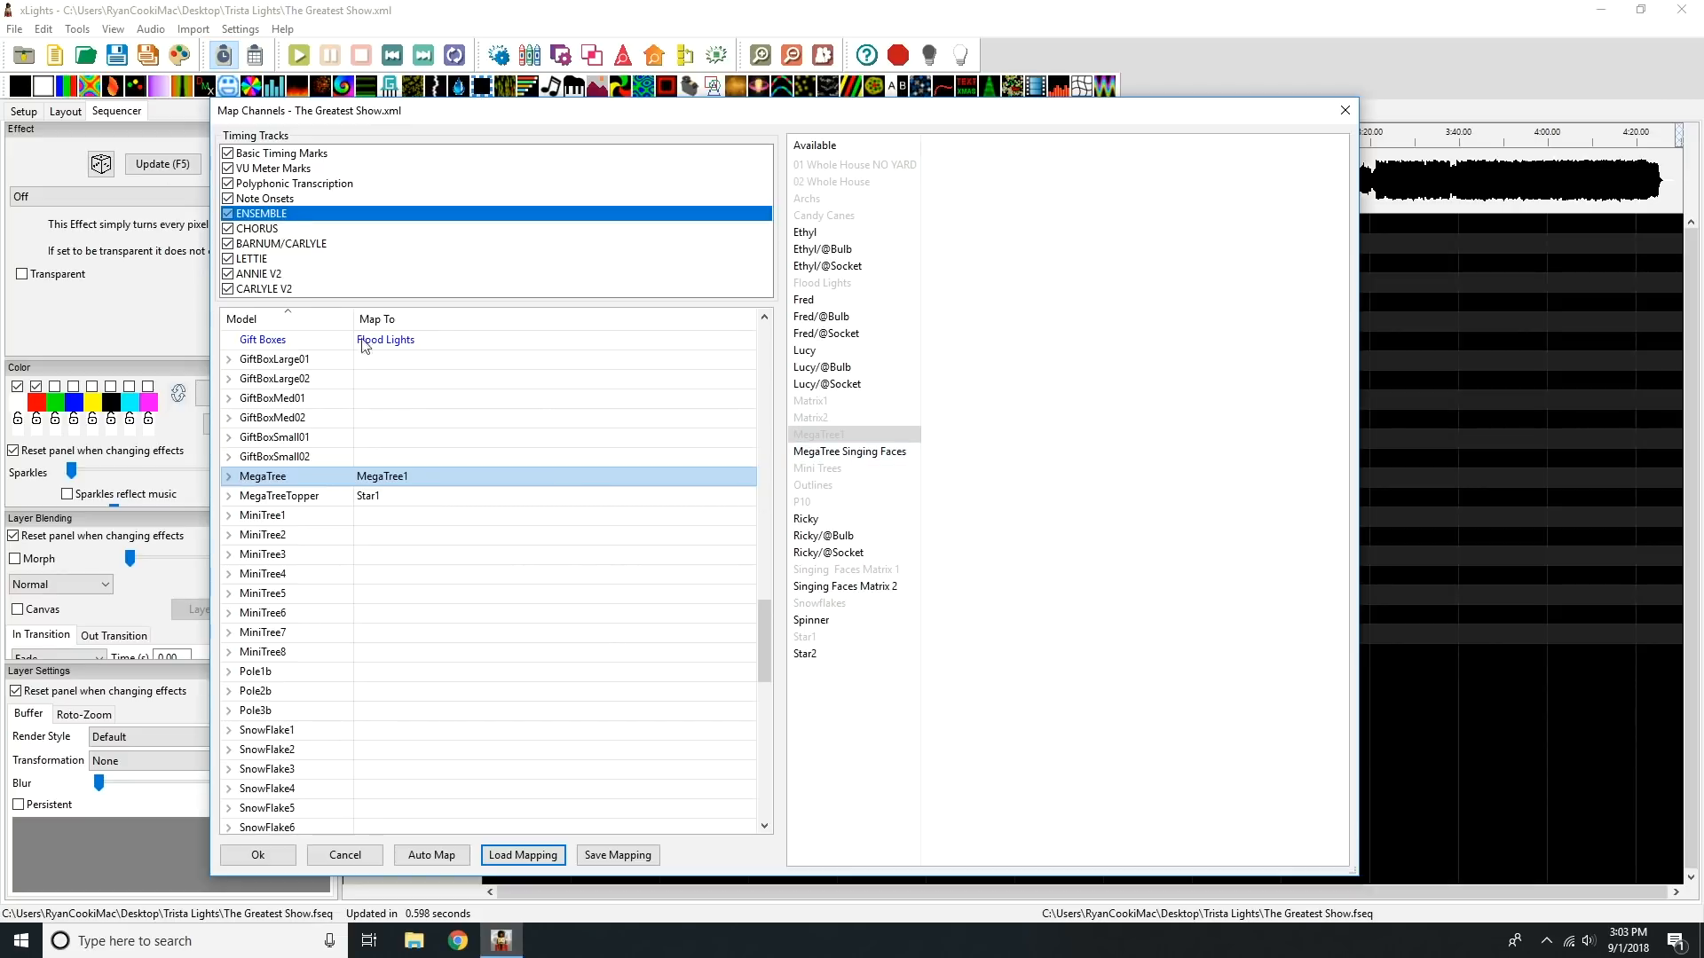
# Step: Save the channel mapping over mapping.xmap in the Trista Lights folder and run the effects import
pyautogui.click(617, 855)
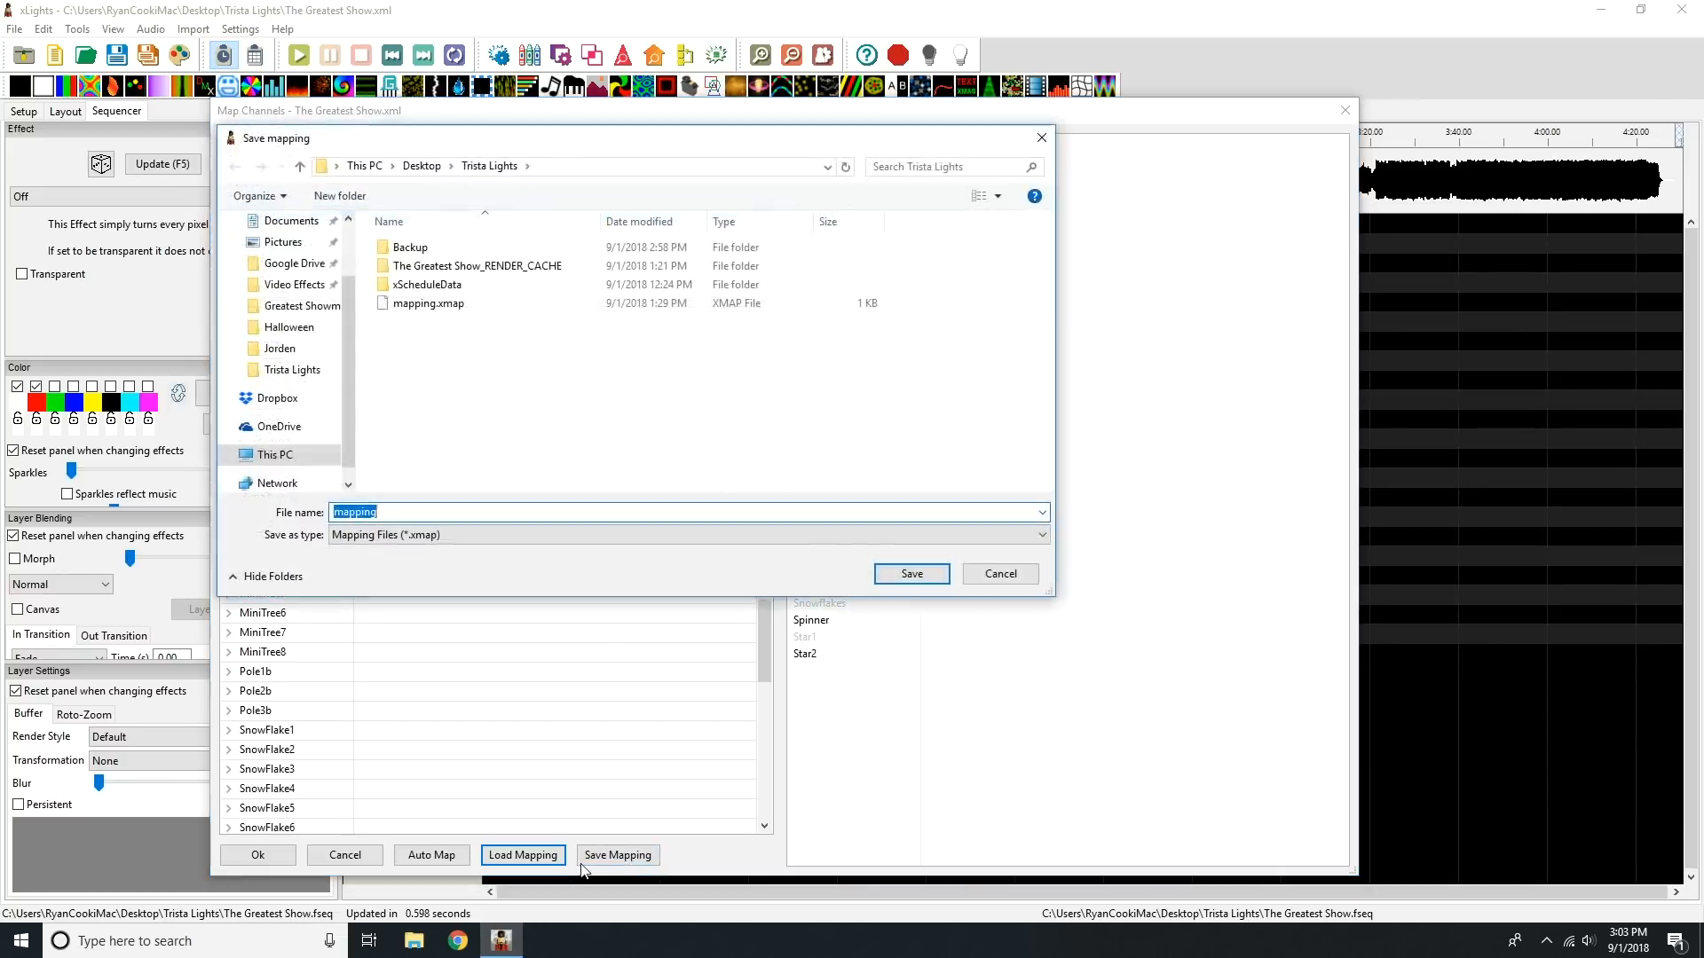
pyautogui.click(432, 307)
pyautogui.click(943, 574)
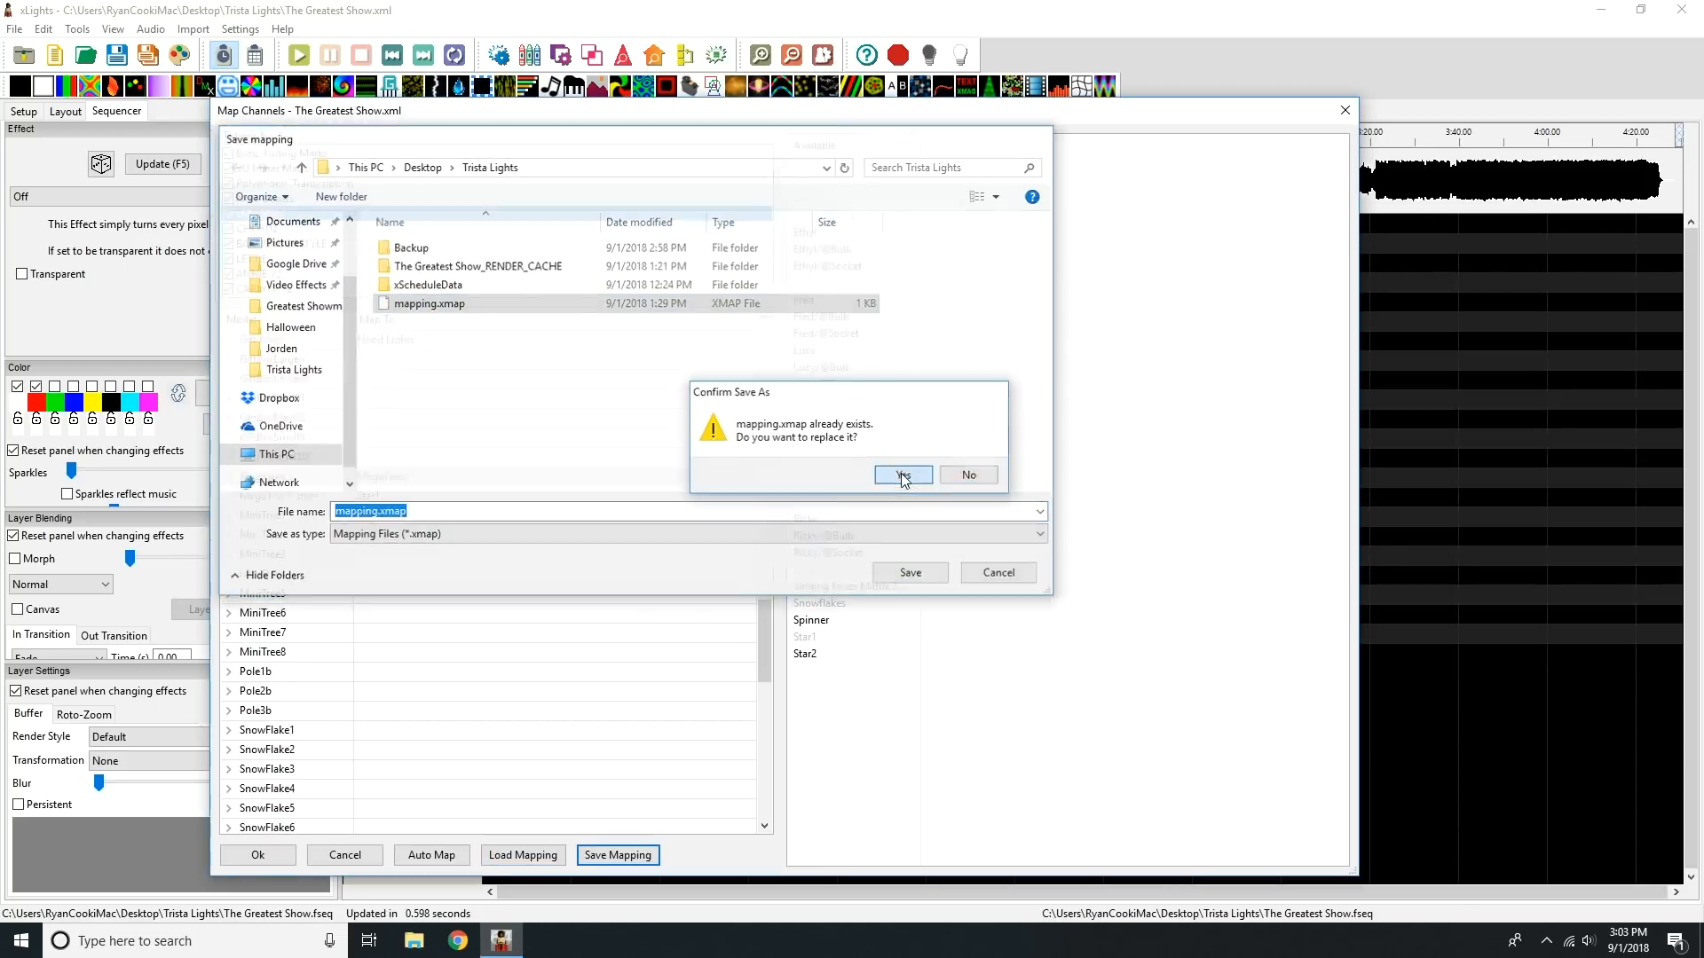
pyautogui.click(907, 470)
pyautogui.click(260, 855)
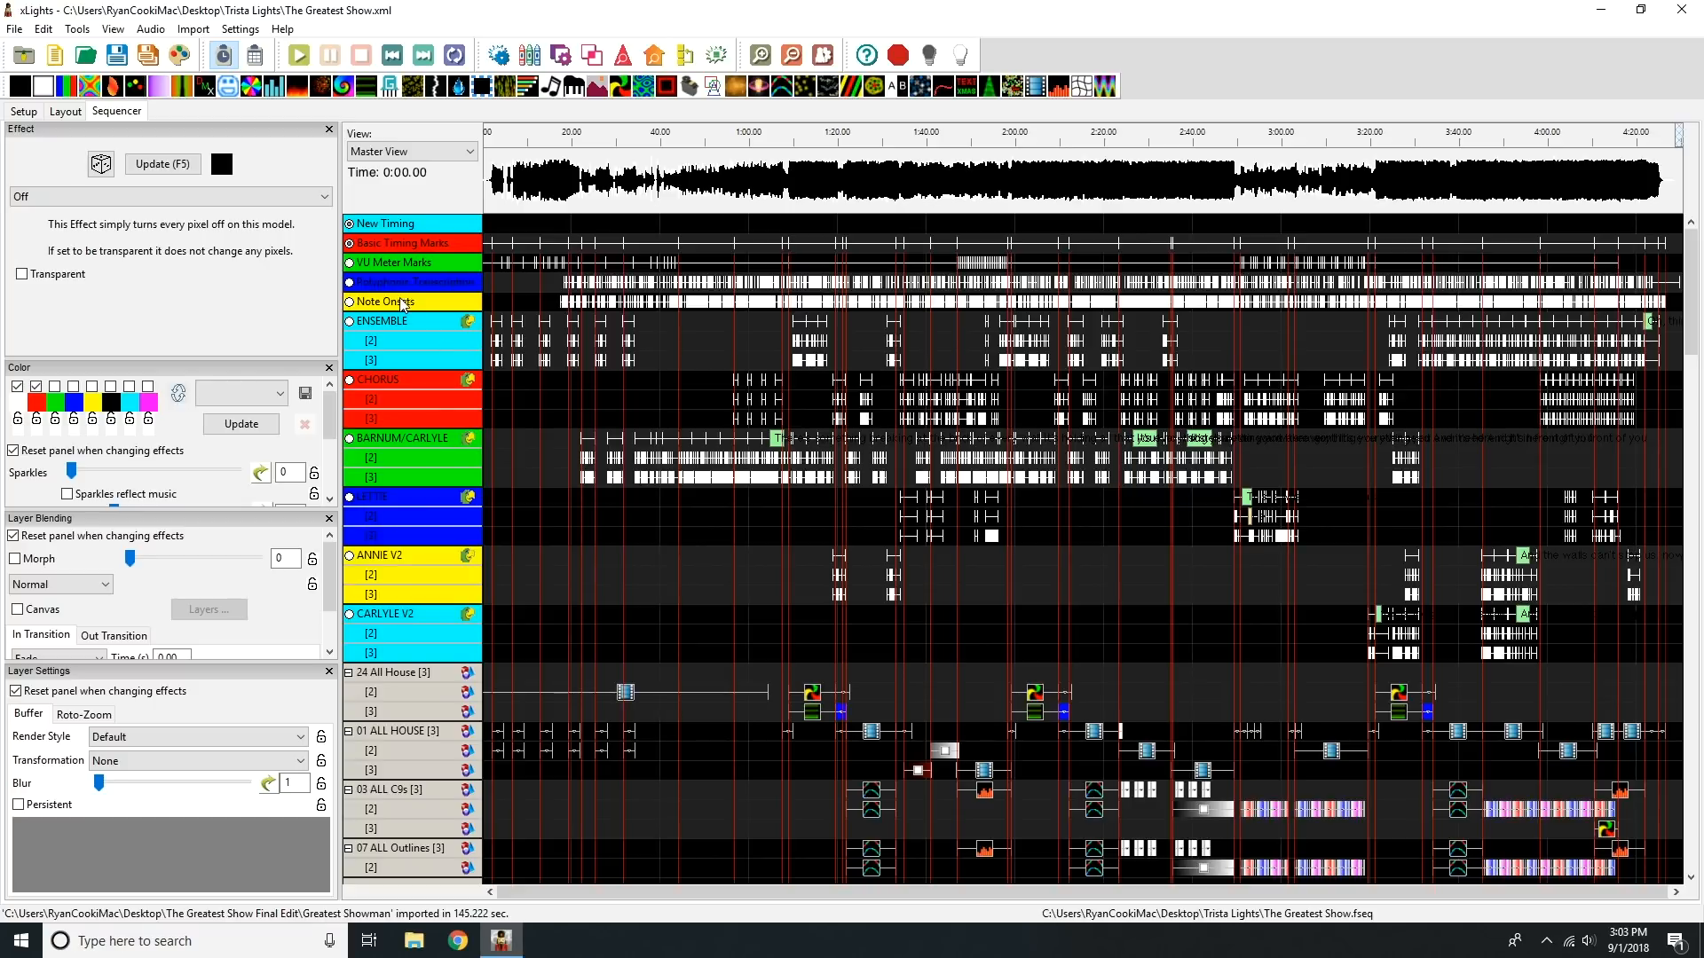
# Step: Collapse the layers of the six lyric timing tracks from ENSEMBLE down to CARLYLE V2, and save the sequence
pyautogui.doubleClick(387, 326)
pyautogui.doubleClick(388, 344)
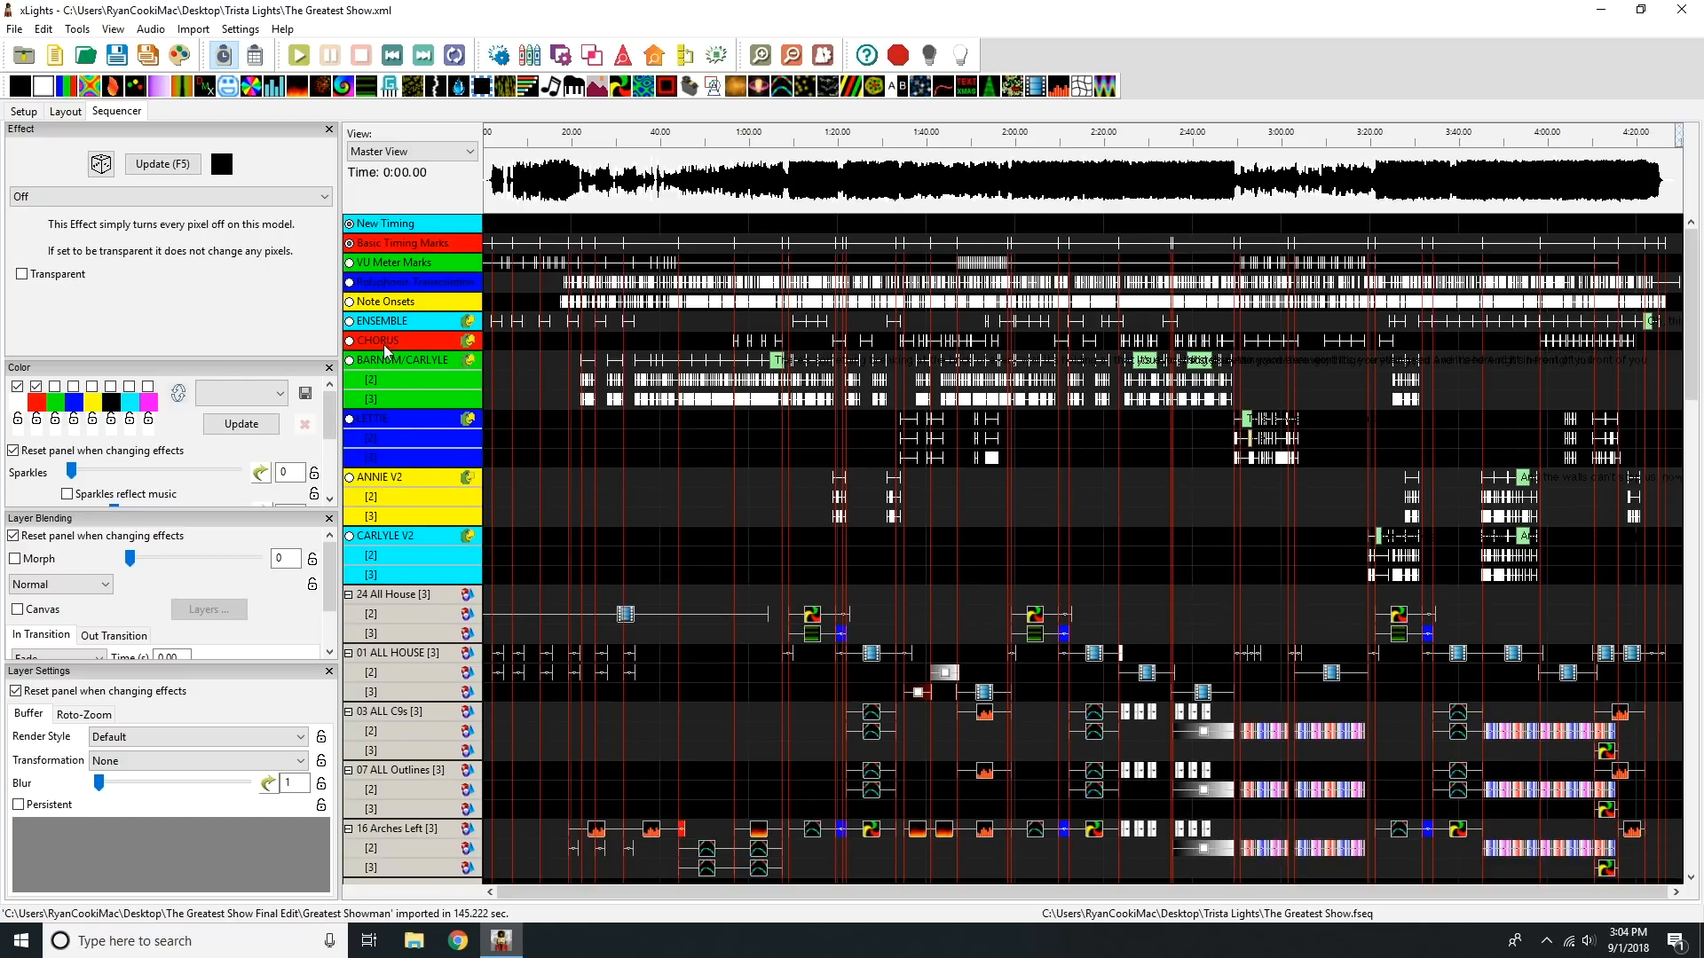
pyautogui.doubleClick(391, 362)
pyautogui.doubleClick(394, 381)
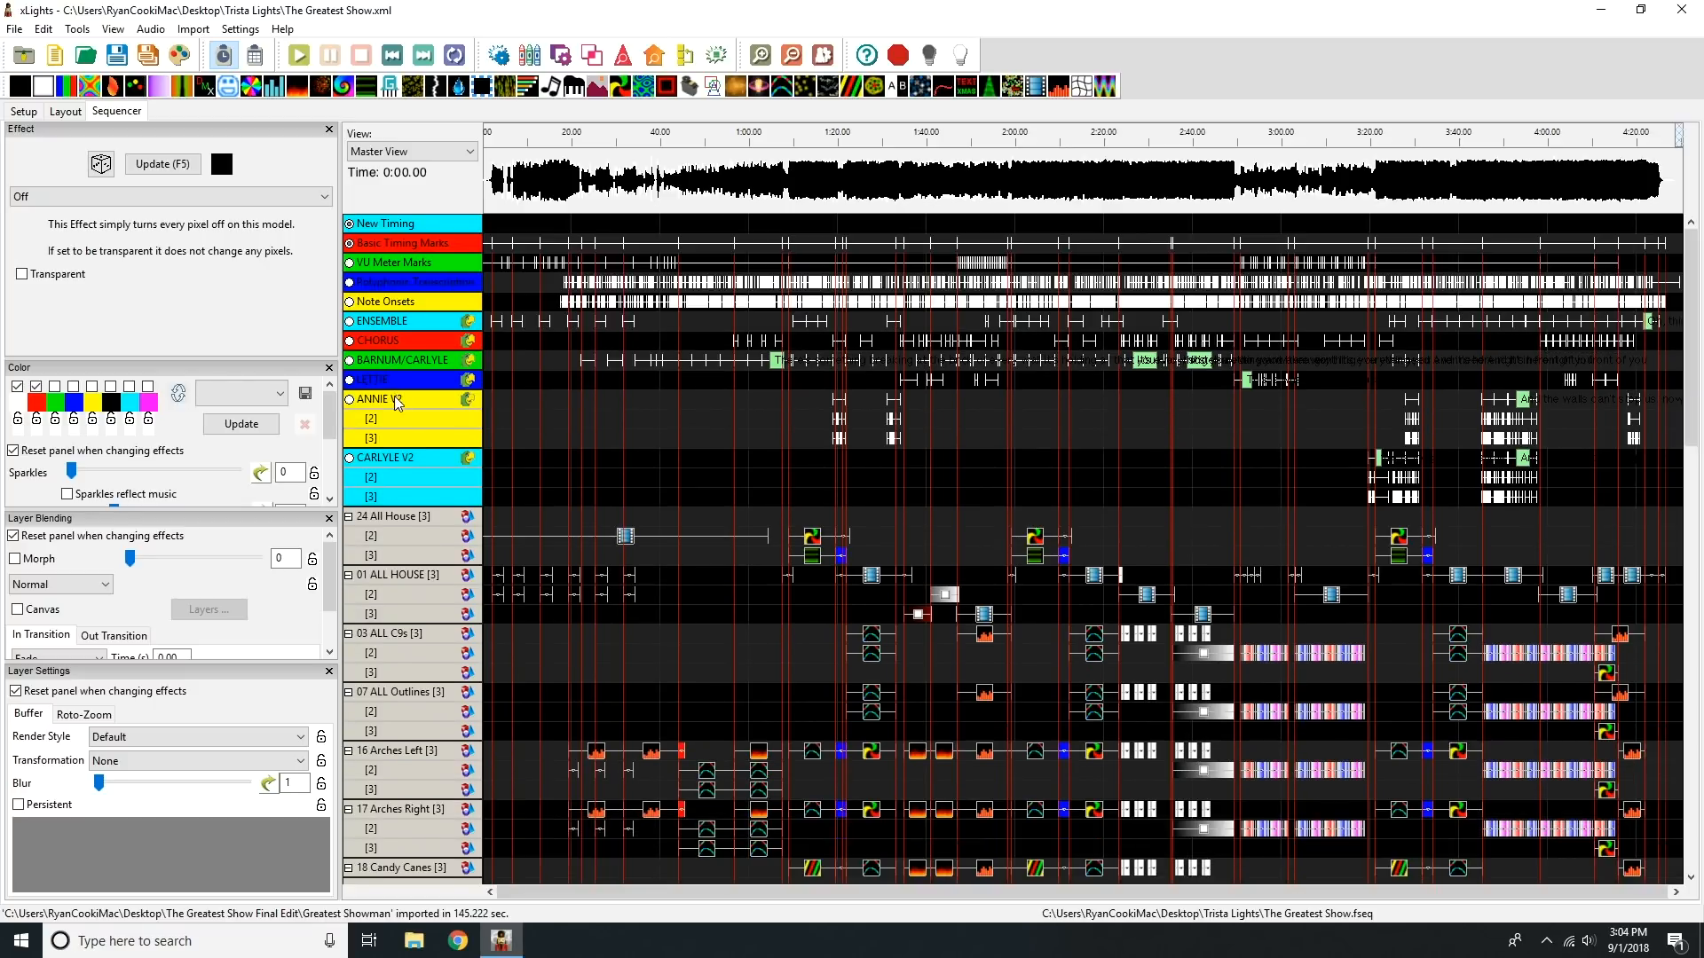
pyautogui.doubleClick(396, 401)
pyautogui.doubleClick(399, 420)
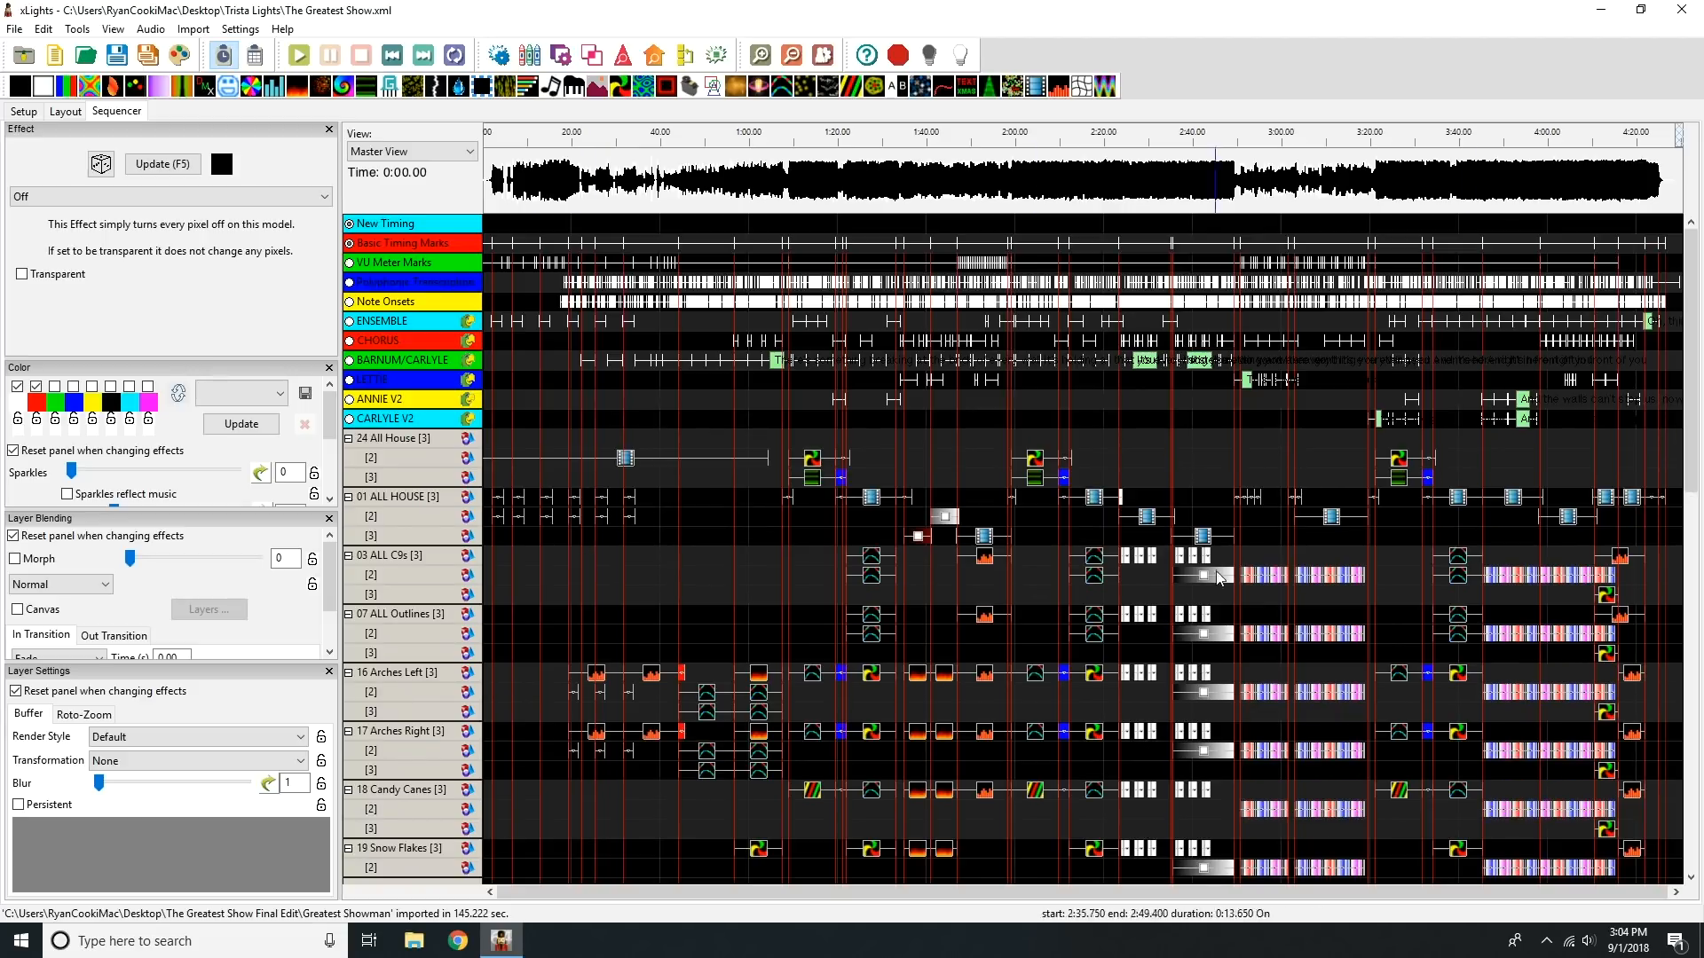
pyautogui.moveTo(1691, 398)
pyautogui.mouseDown()
pyautogui.moveTo(1700, 803)
pyautogui.moveTo(1691, 417)
pyautogui.mouseUp()
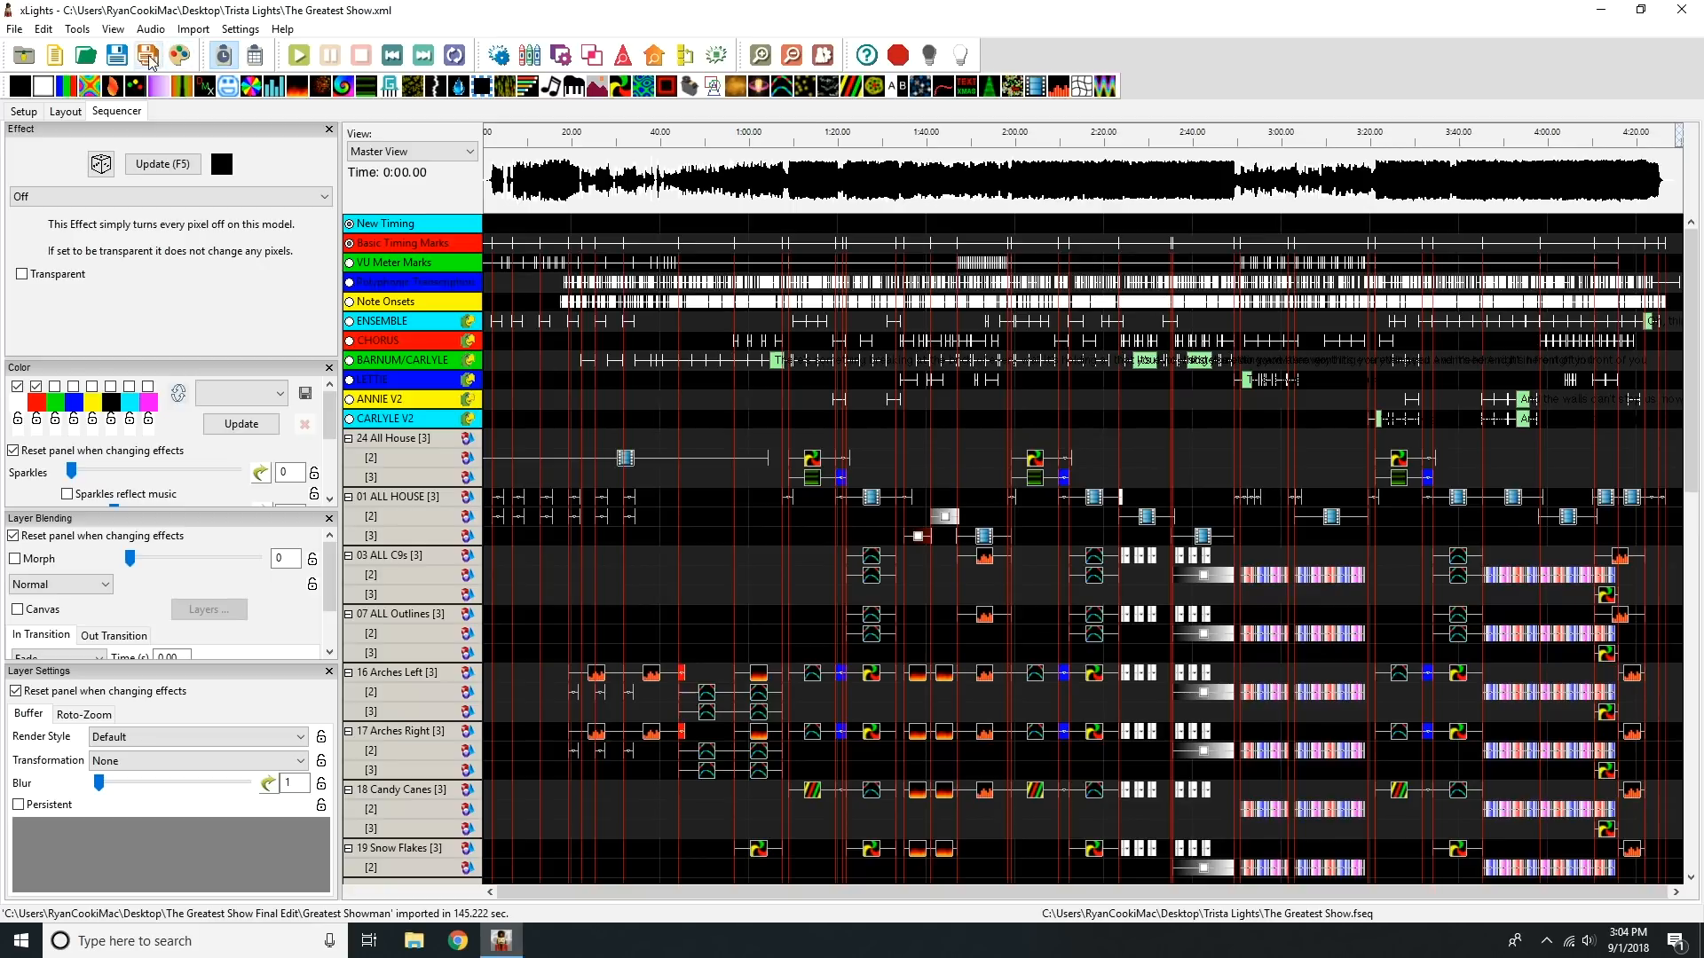
pyautogui.click(119, 58)
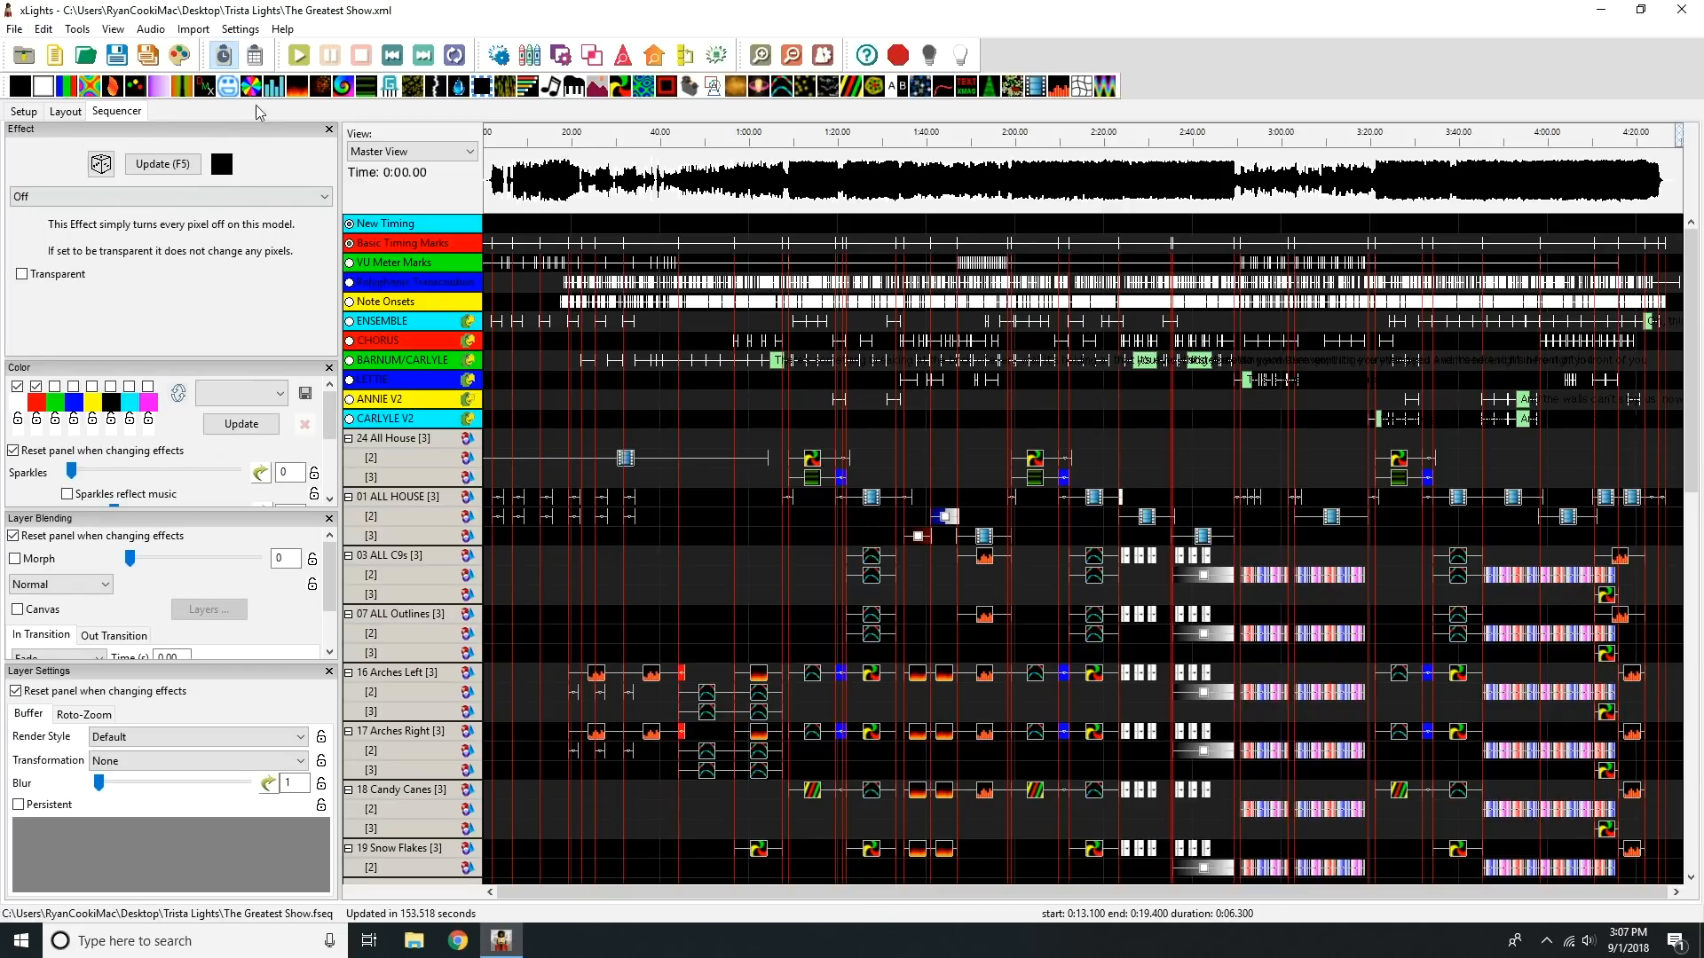
# Step: Open the house preview window and enlarge it over the sequencer grid
pyautogui.click(89, 33)
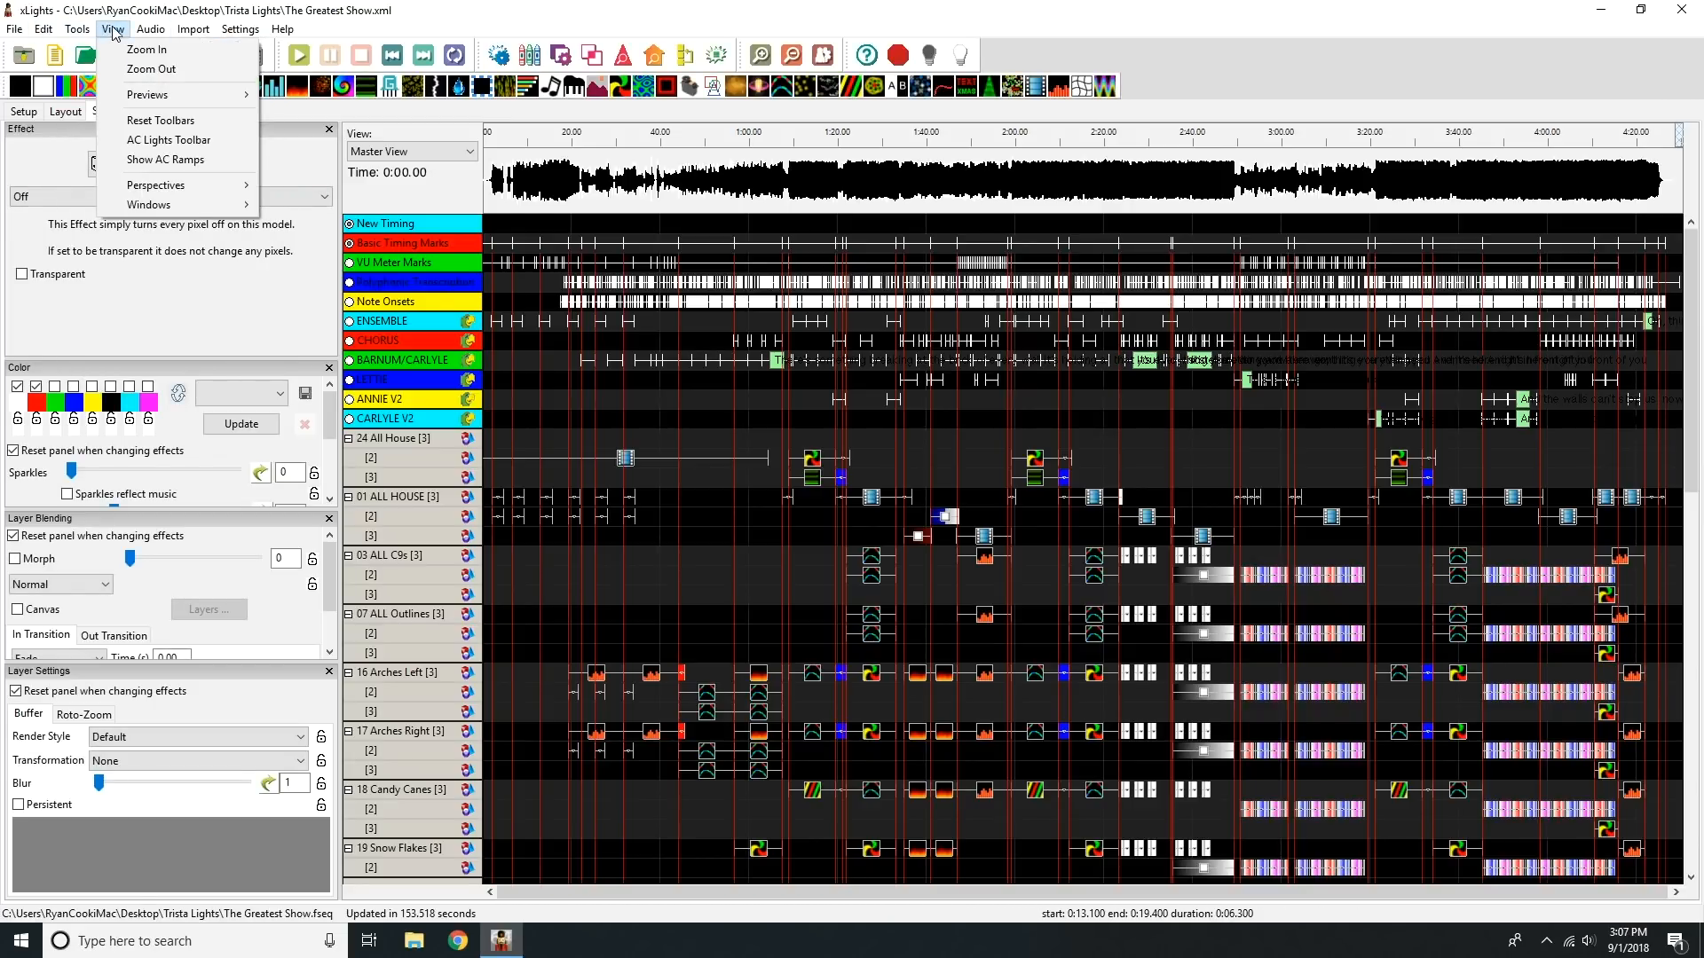
pyautogui.click(297, 115)
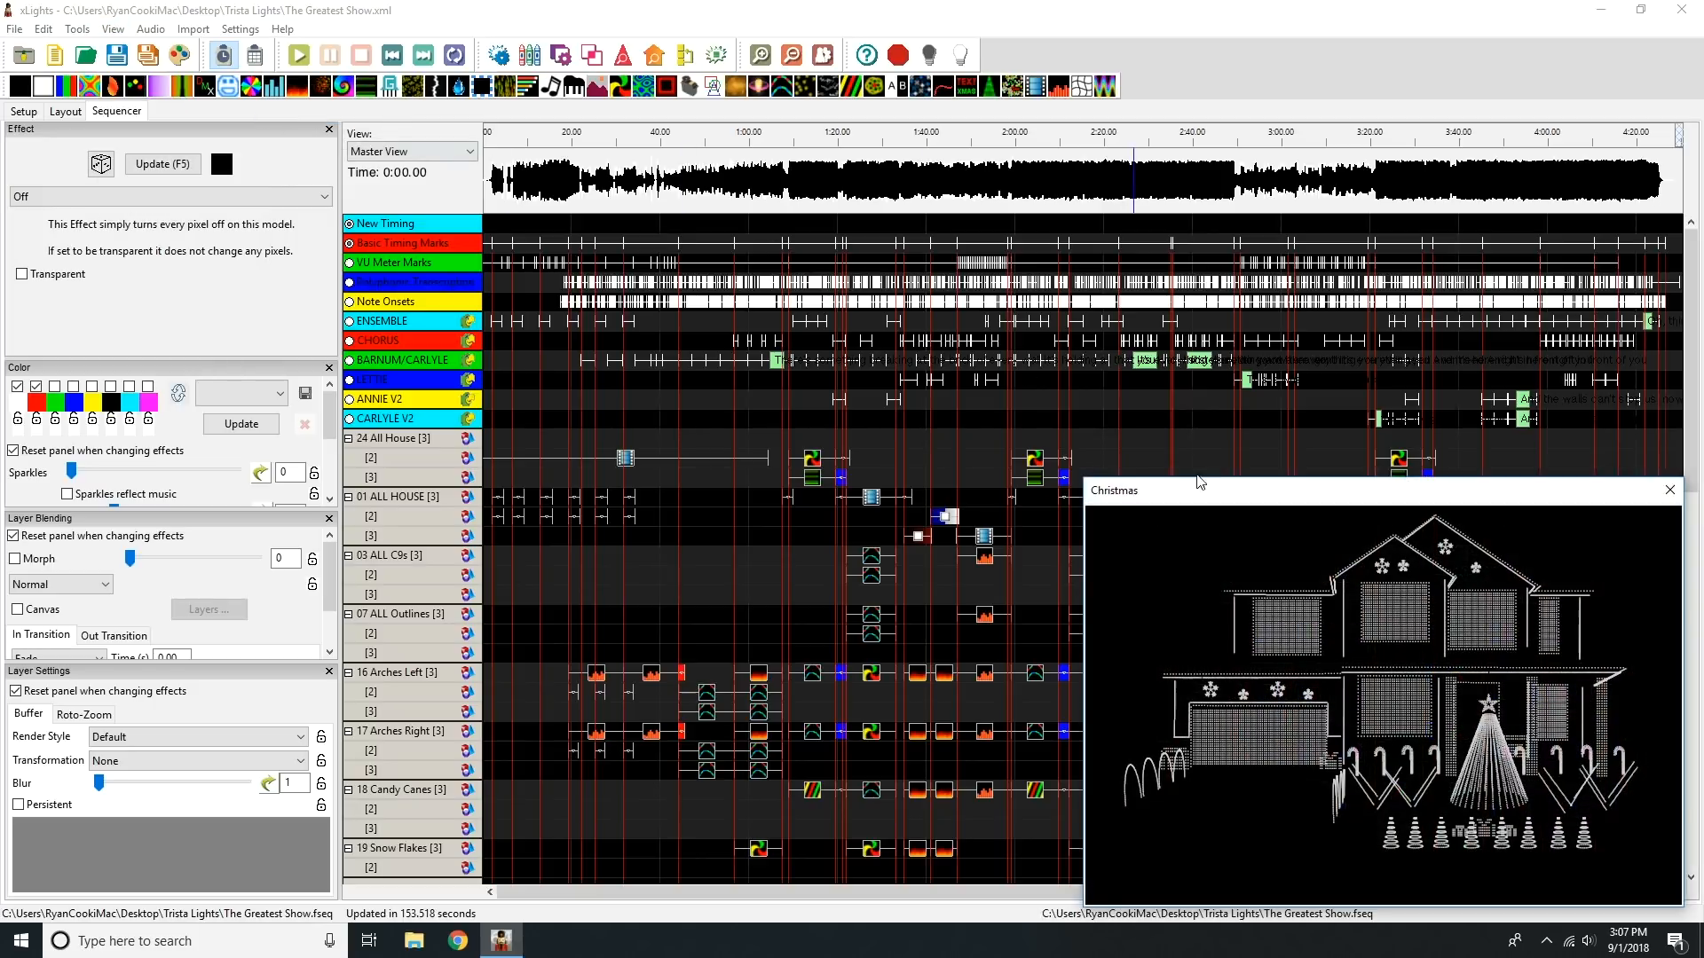
pyautogui.moveTo(1084, 480); pyautogui.dragTo(774, 289)
# Step: Play the sequence from several points in the song in the house preview, stop playback and close the preview
pyautogui.click(533, 138)
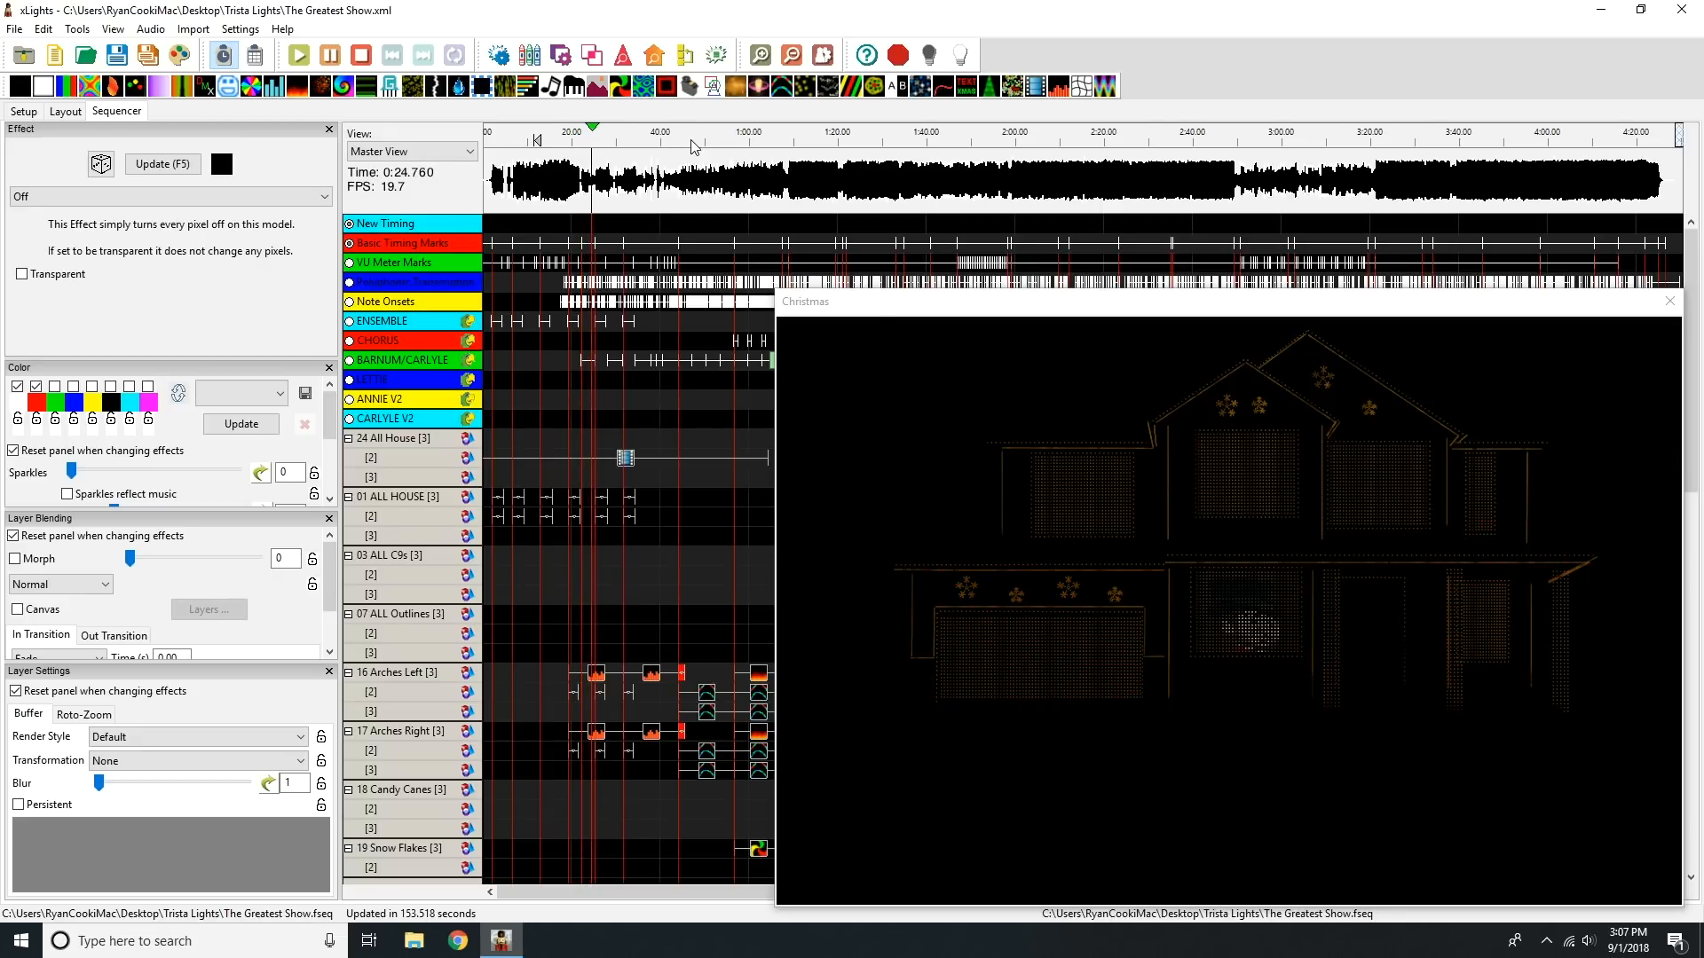
pyautogui.click(985, 140)
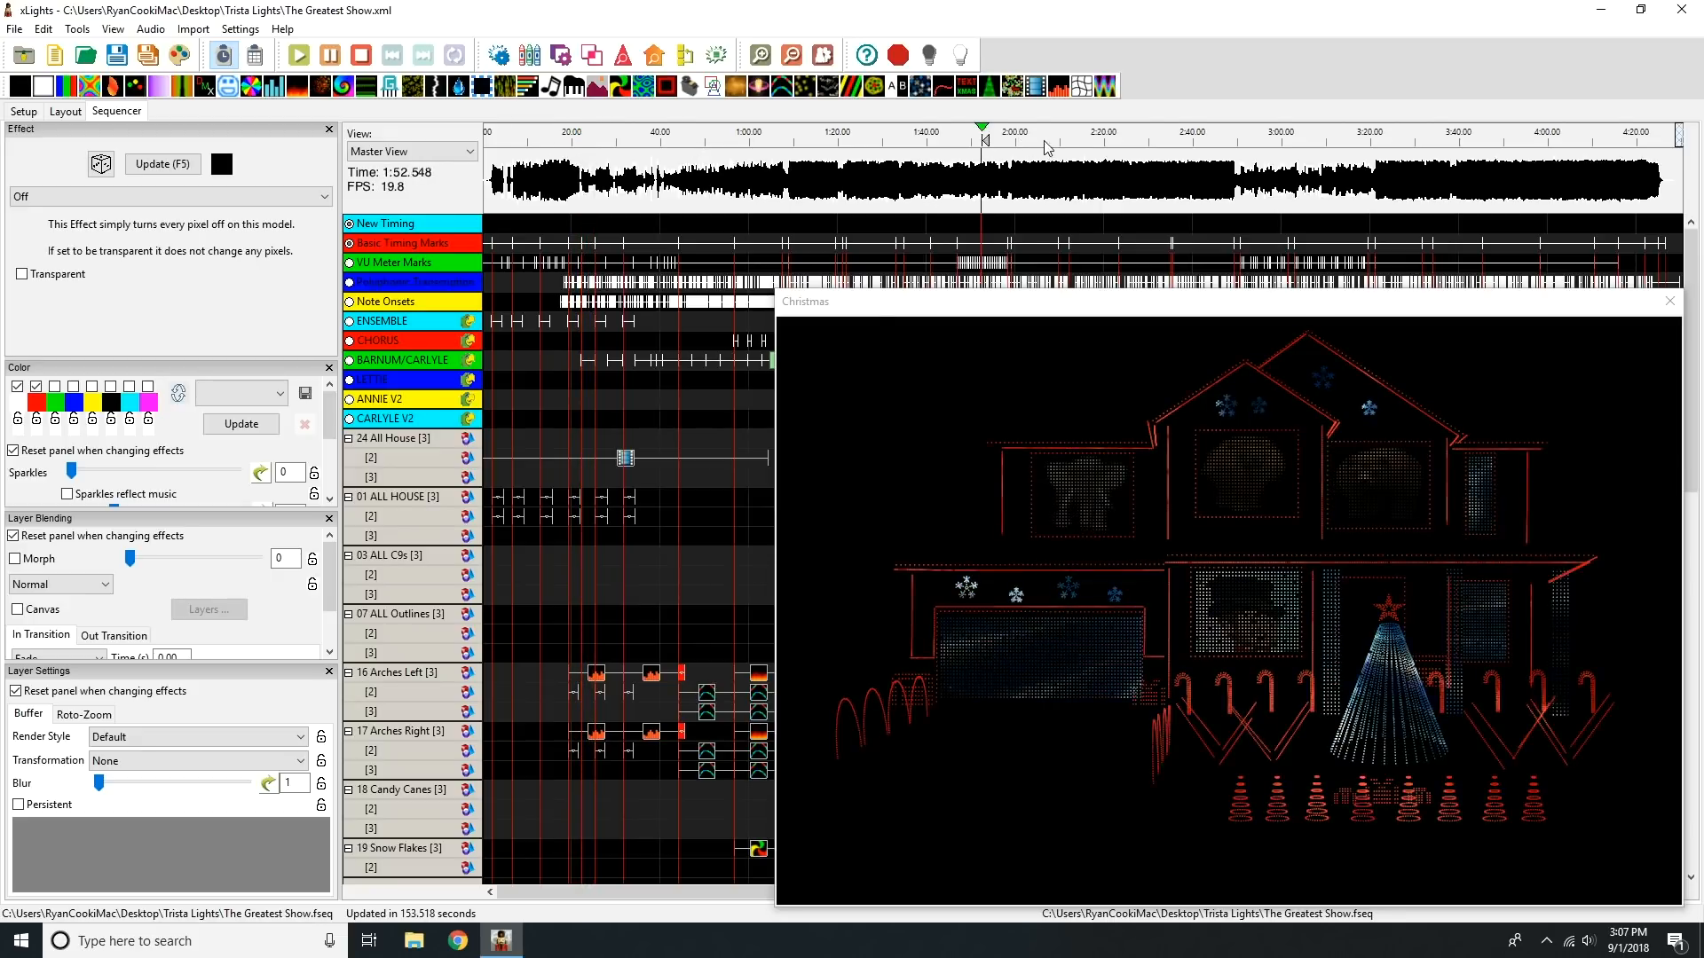
pyautogui.click(1131, 142)
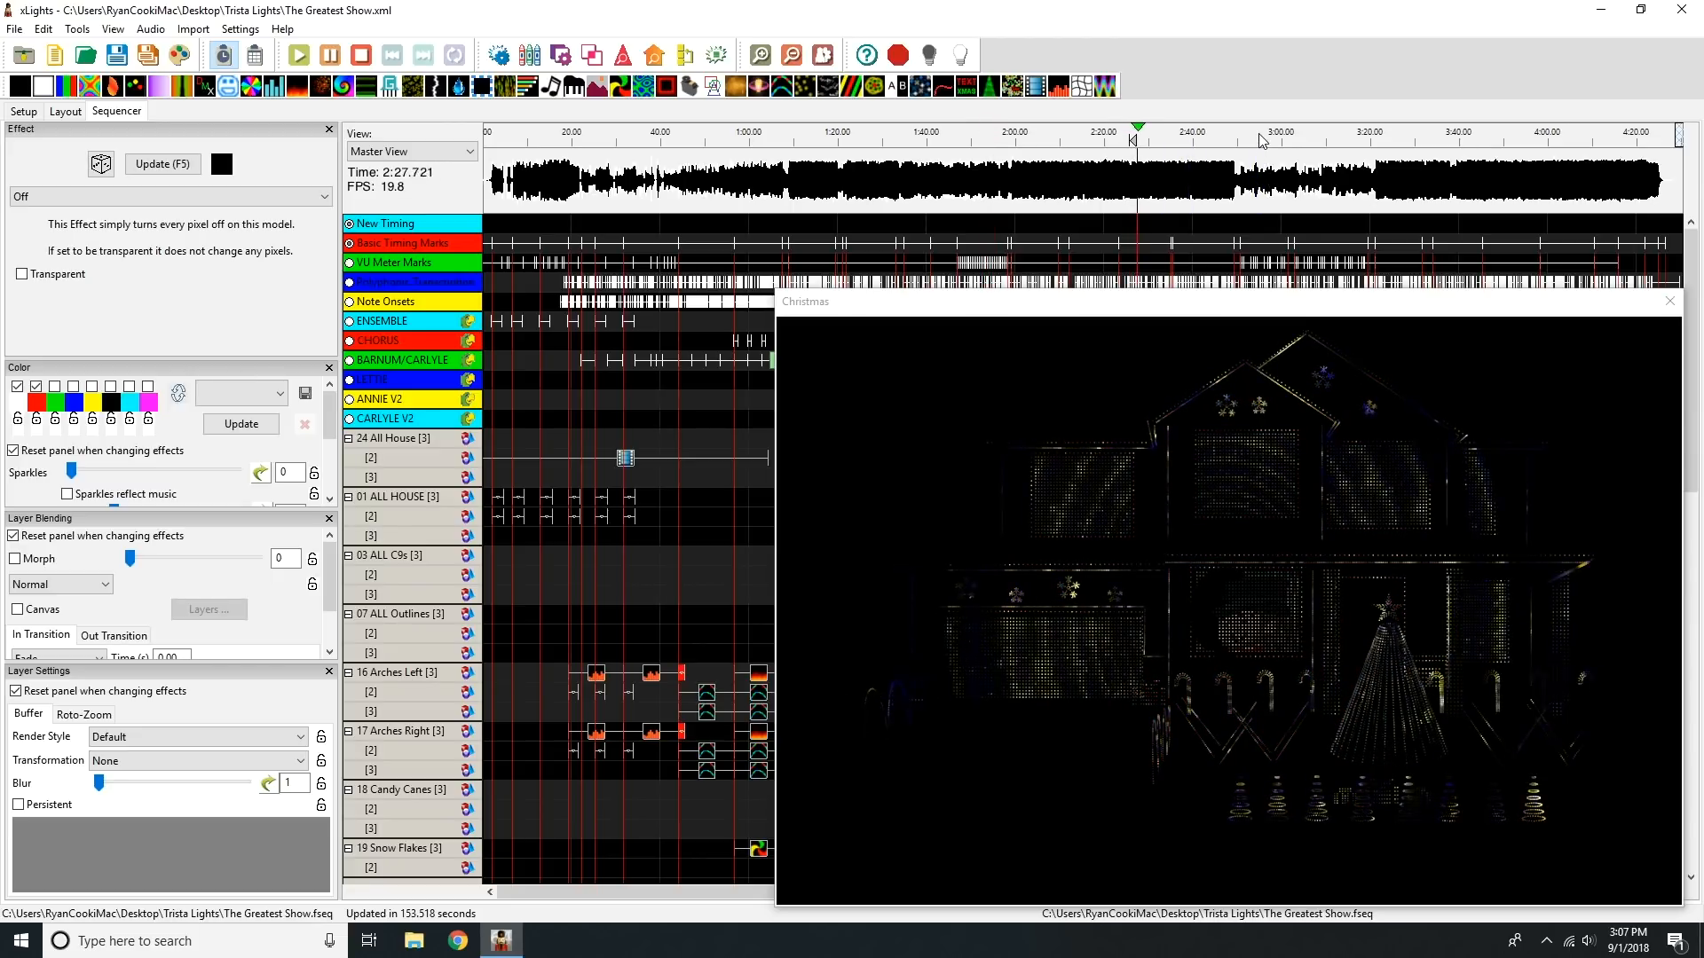
pyautogui.click(369, 60)
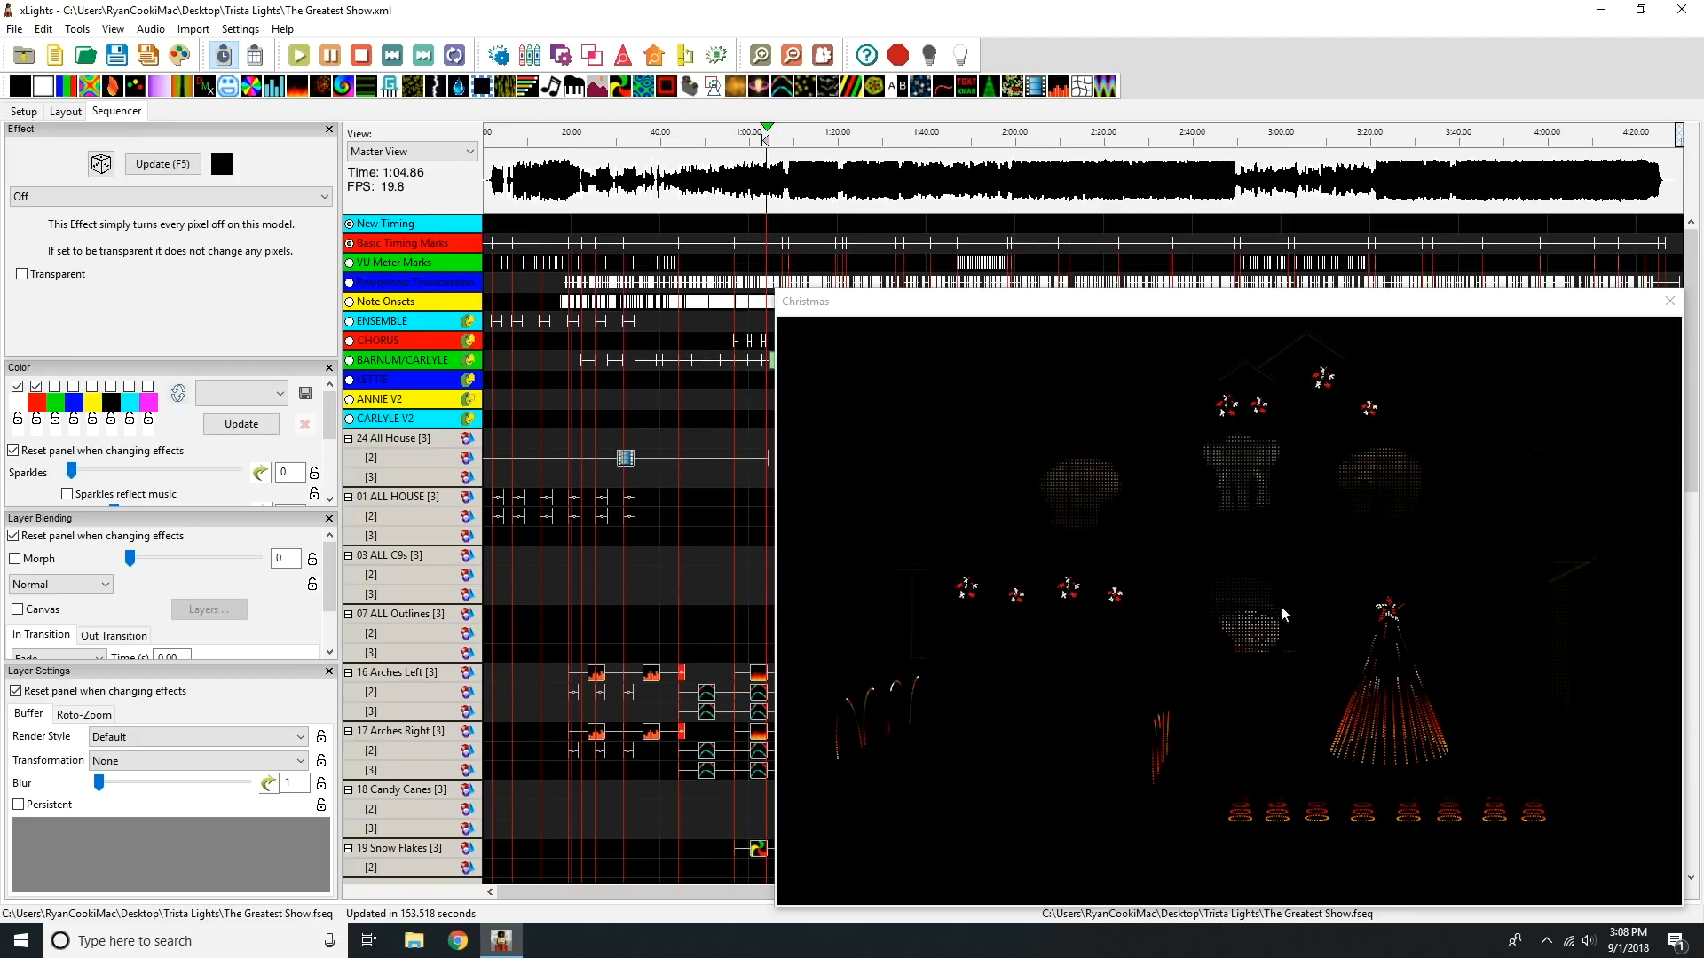
pyautogui.click(1670, 303)
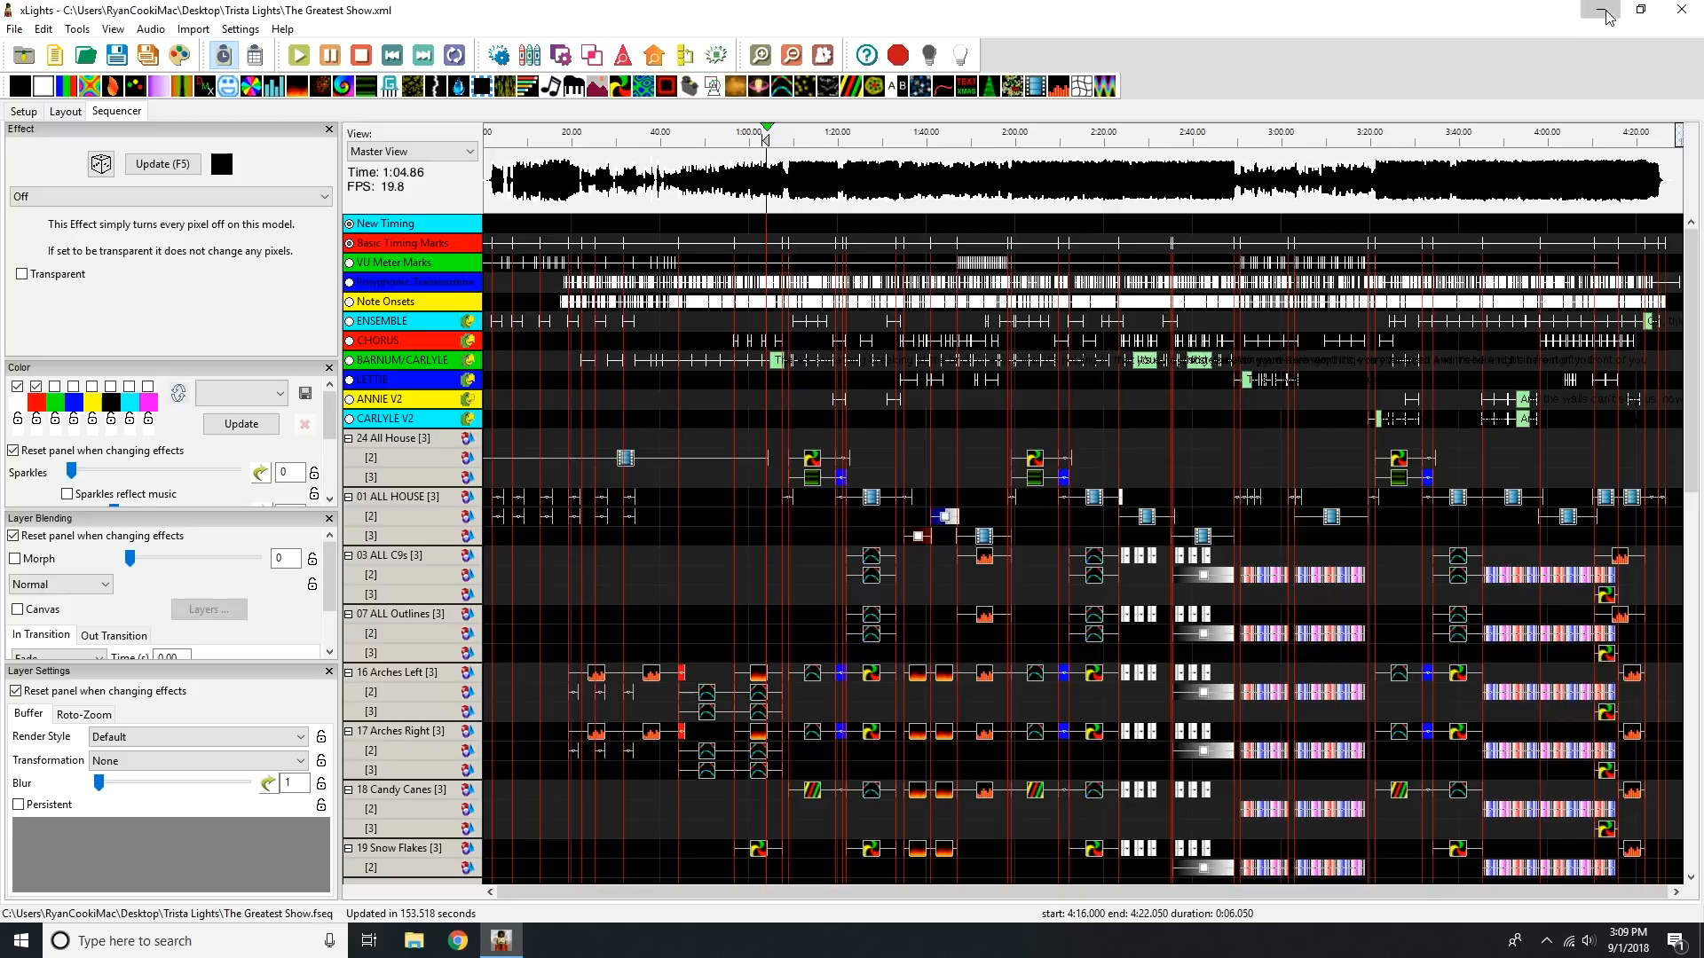
# Step: Browse to the Greatest Showman sequence's Faces folder inside The Greatest Show Final Edit on the desktop, and close it again
pyautogui.click(1605, 12)
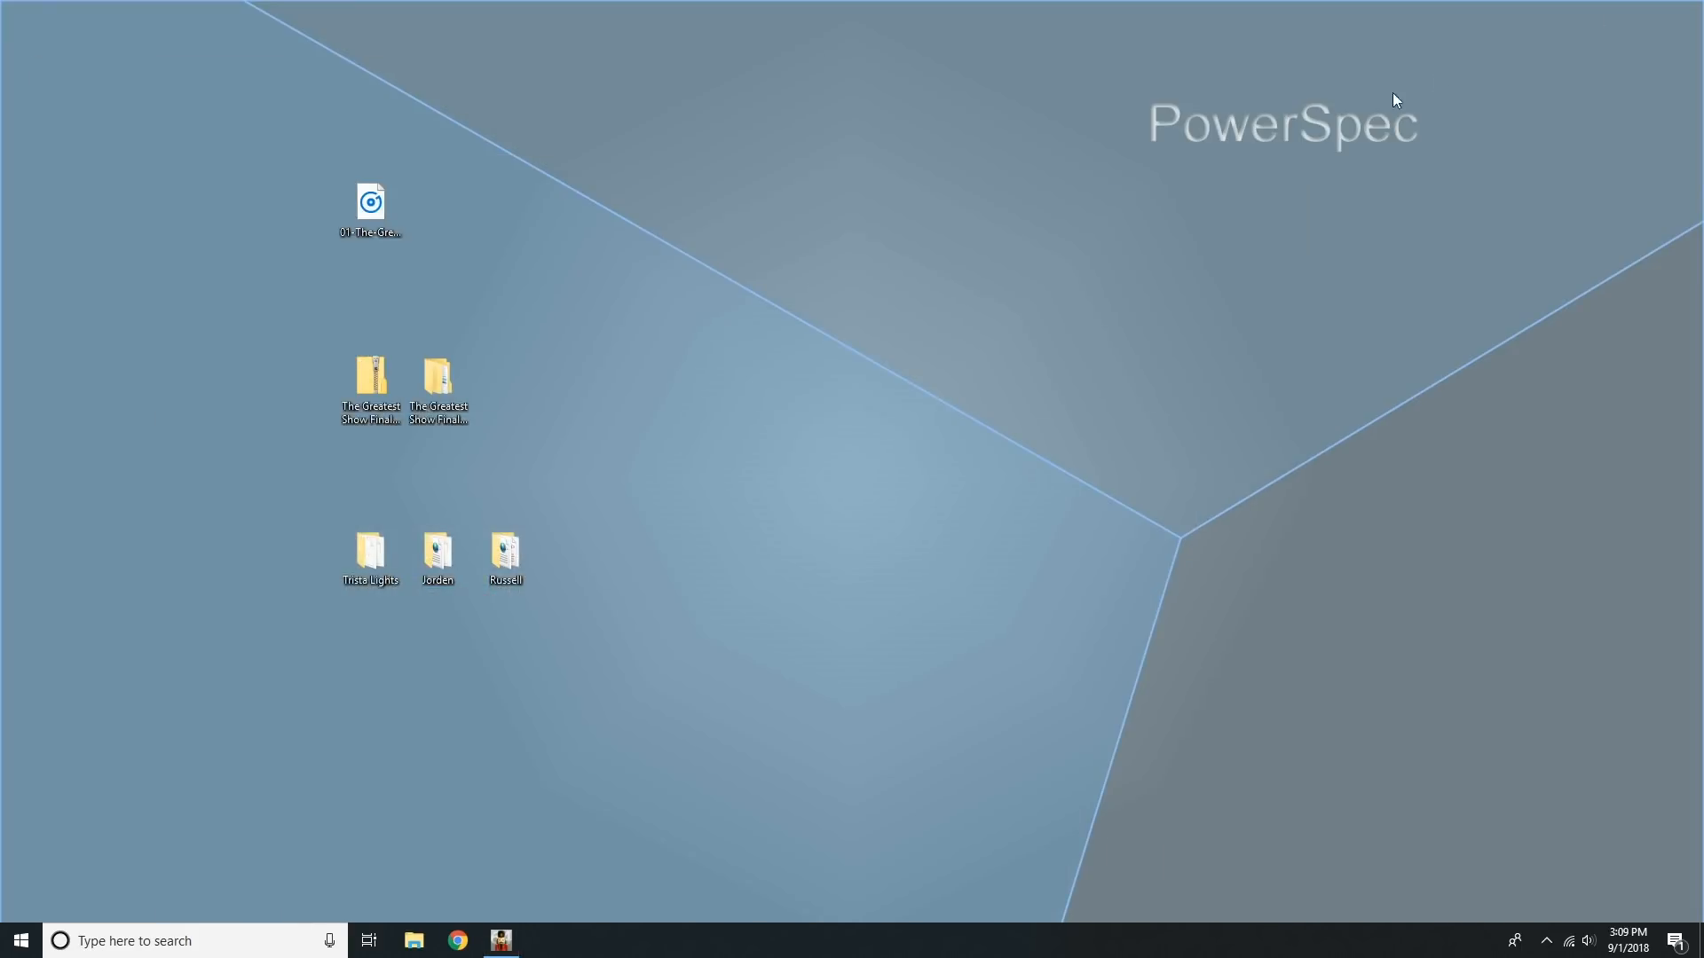
pyautogui.doubleClick(435, 383)
pyautogui.doubleClick(828, 348)
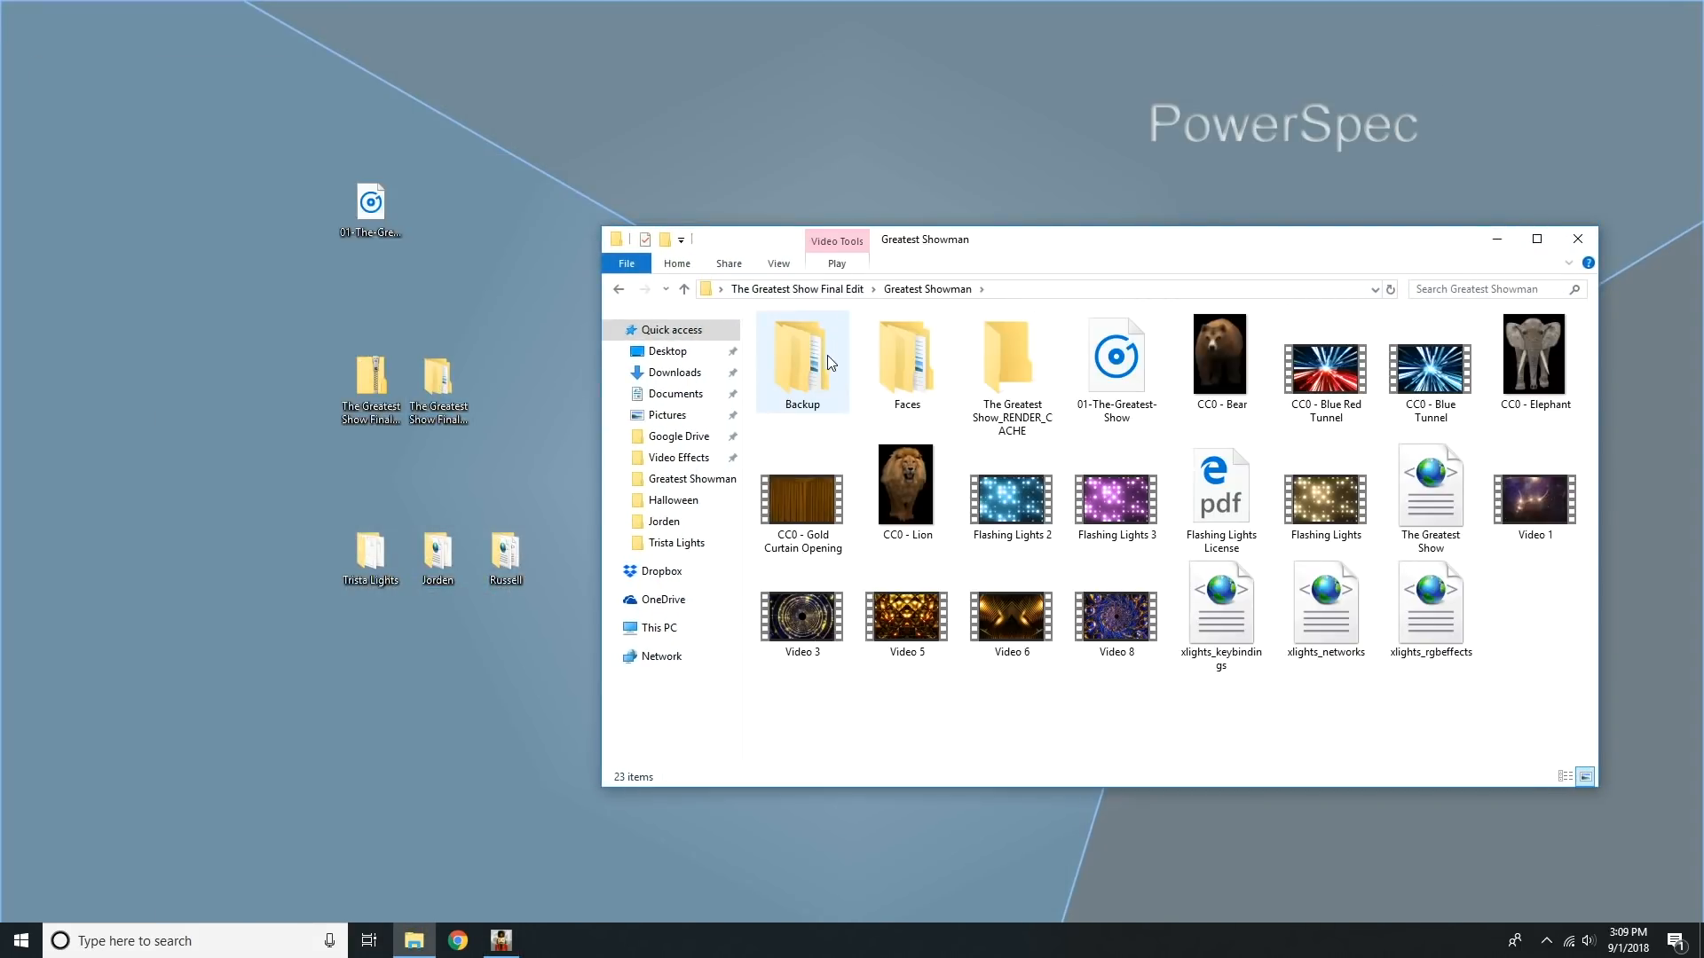
pyautogui.doubleClick(932, 373)
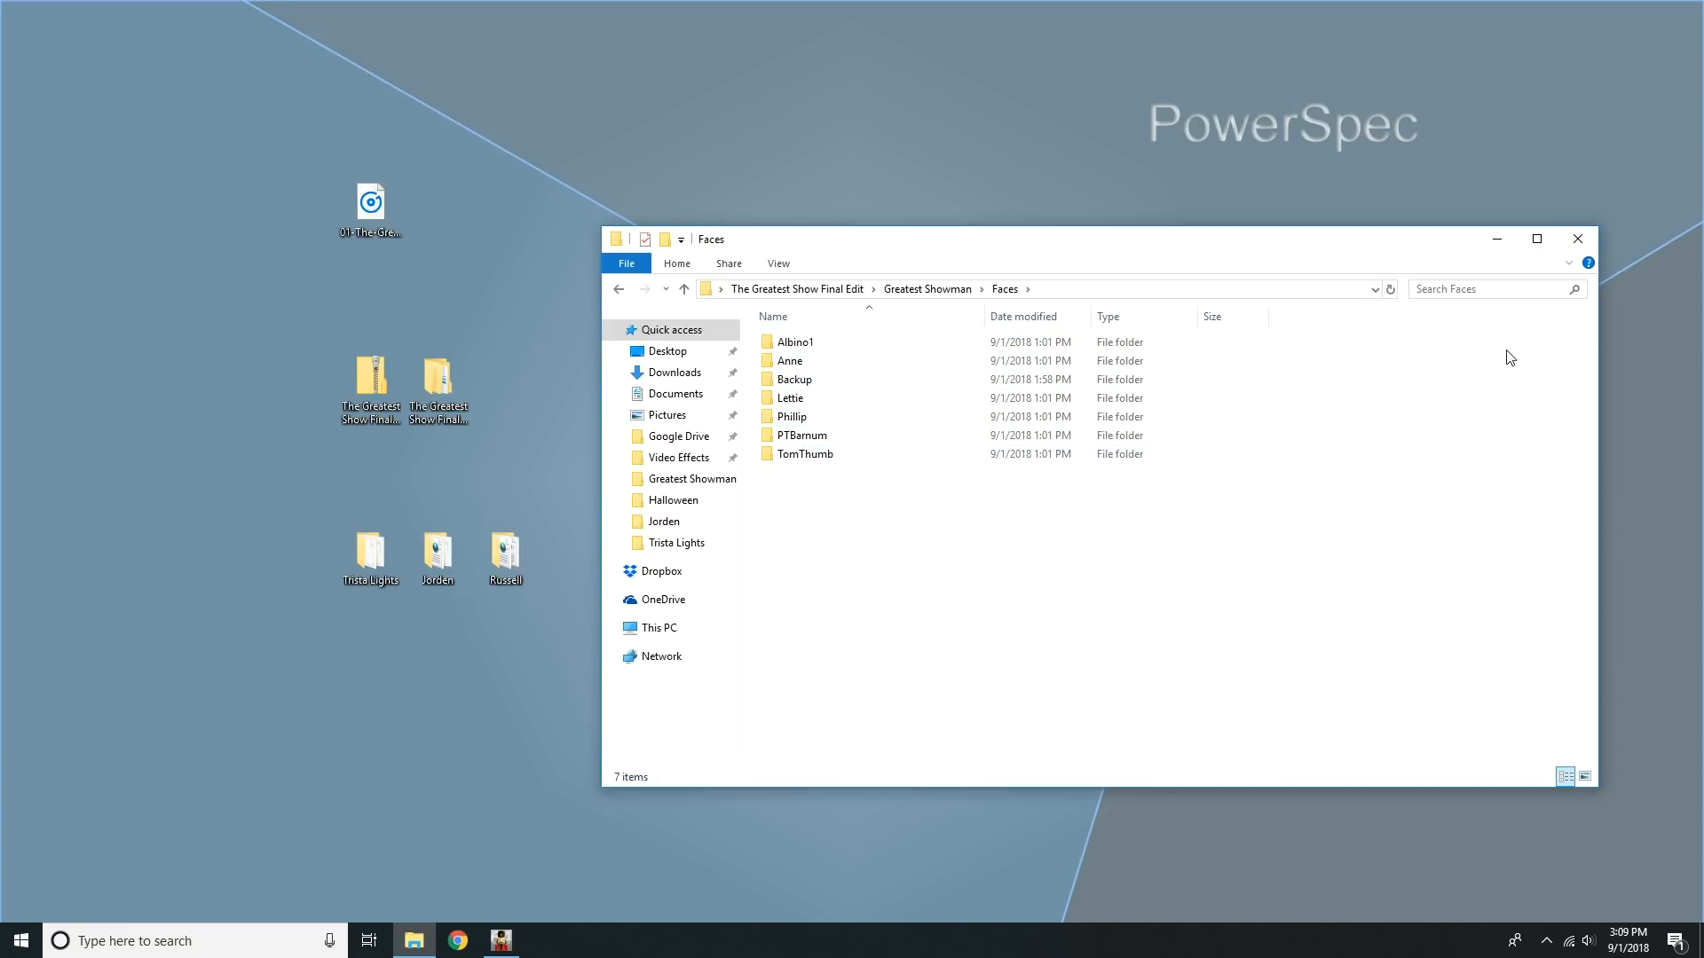
pyautogui.click(1579, 240)
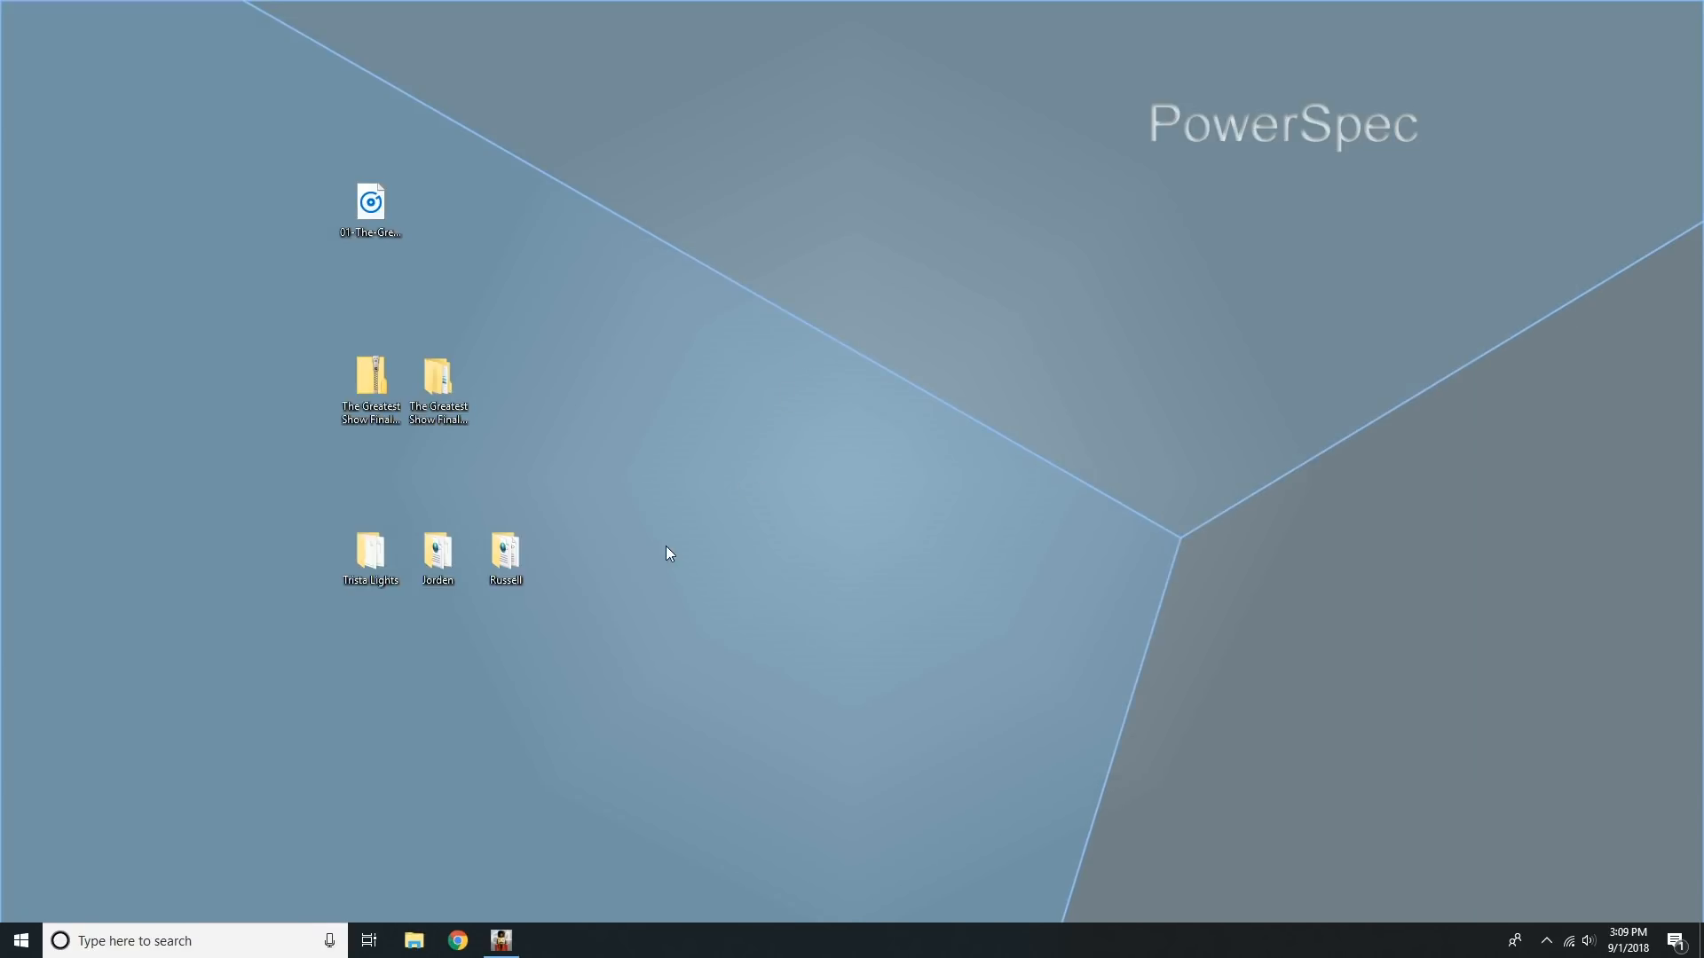
# Step: Switch back to xLights and open the face definitions of the WindowMatrix6Faces model in the layout
pyautogui.click(501, 940)
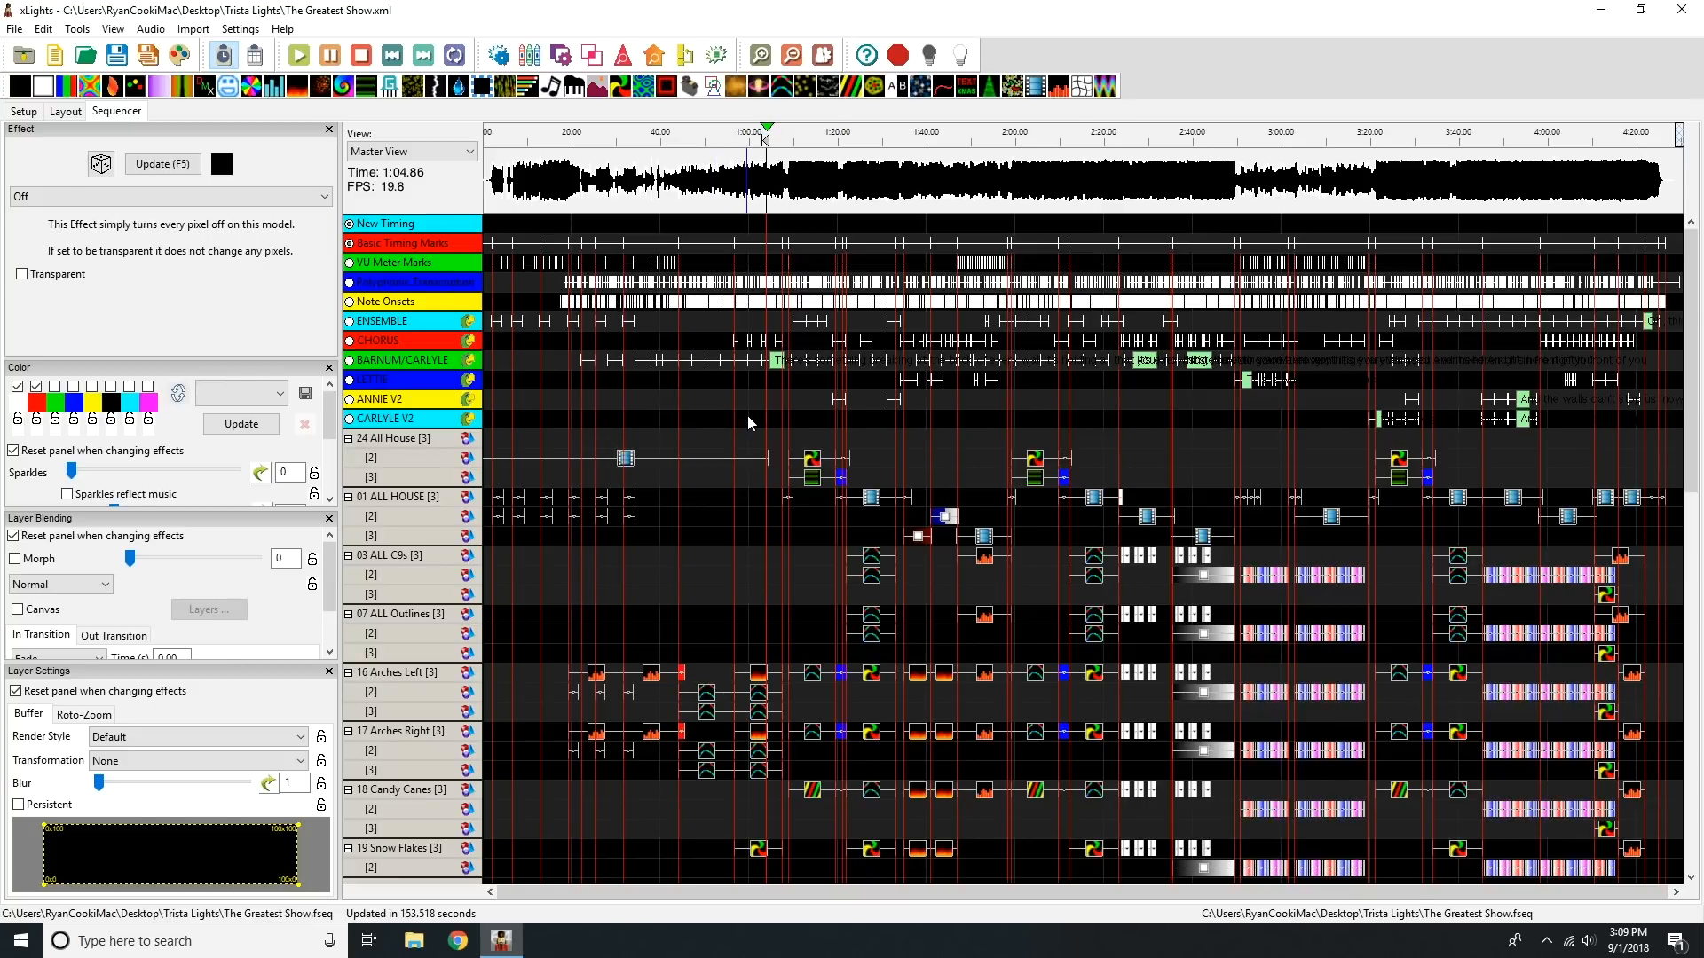
pyautogui.click(65, 112)
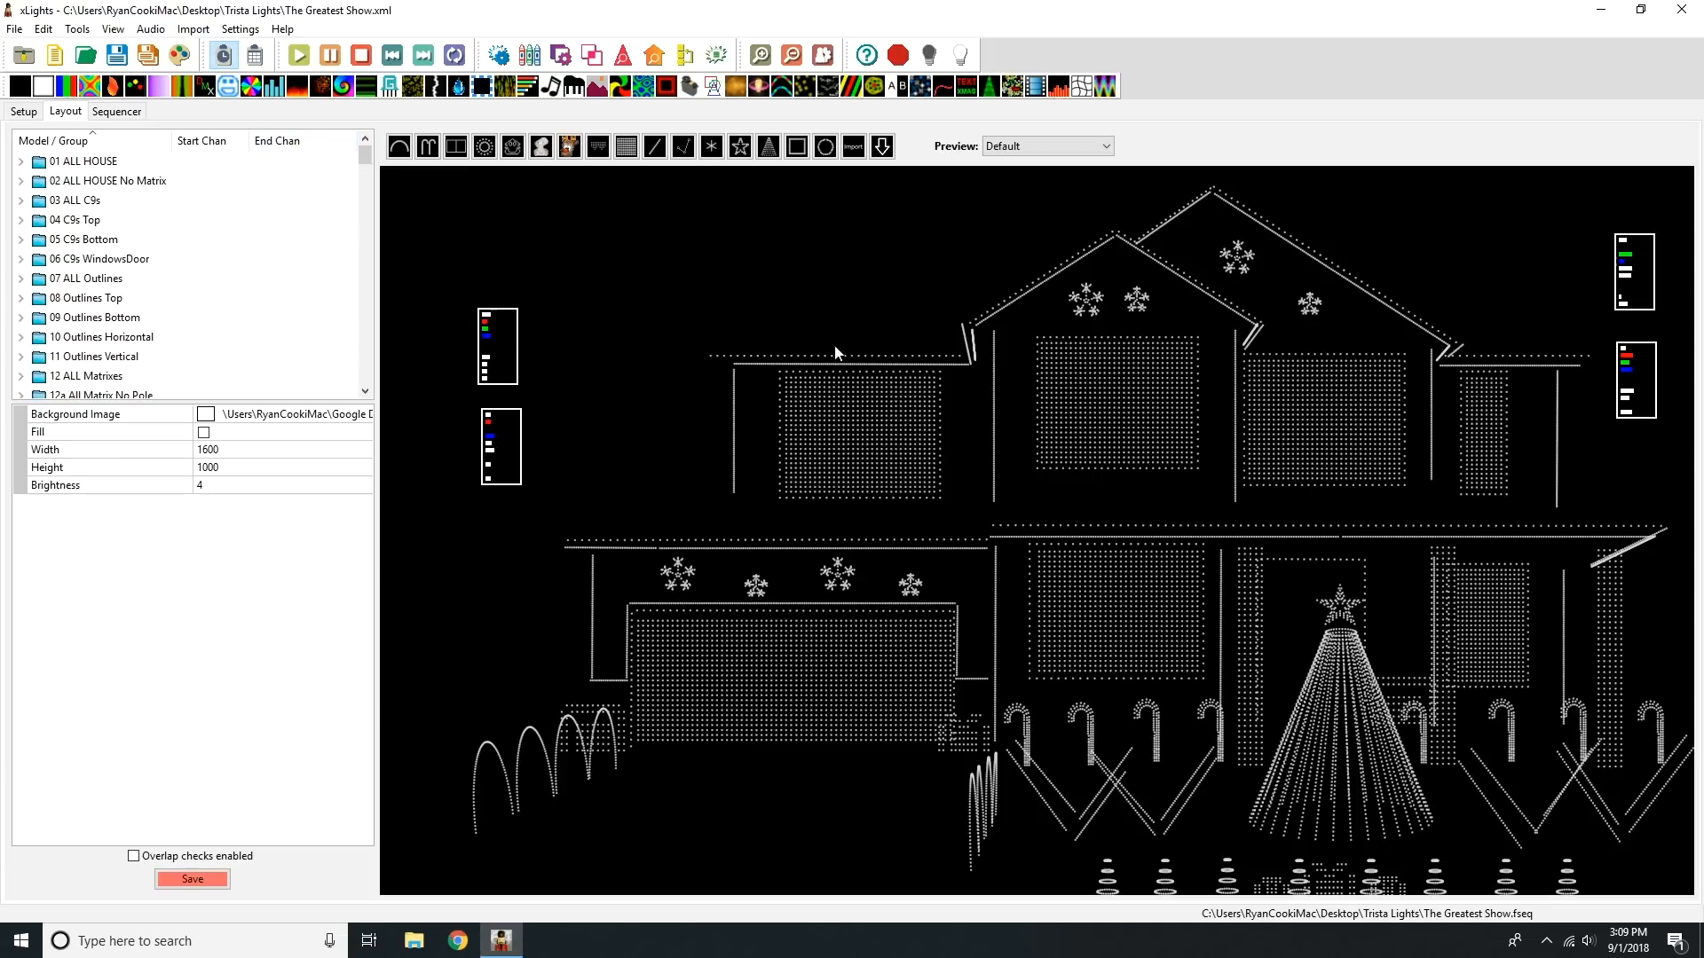
pyautogui.click(1113, 627)
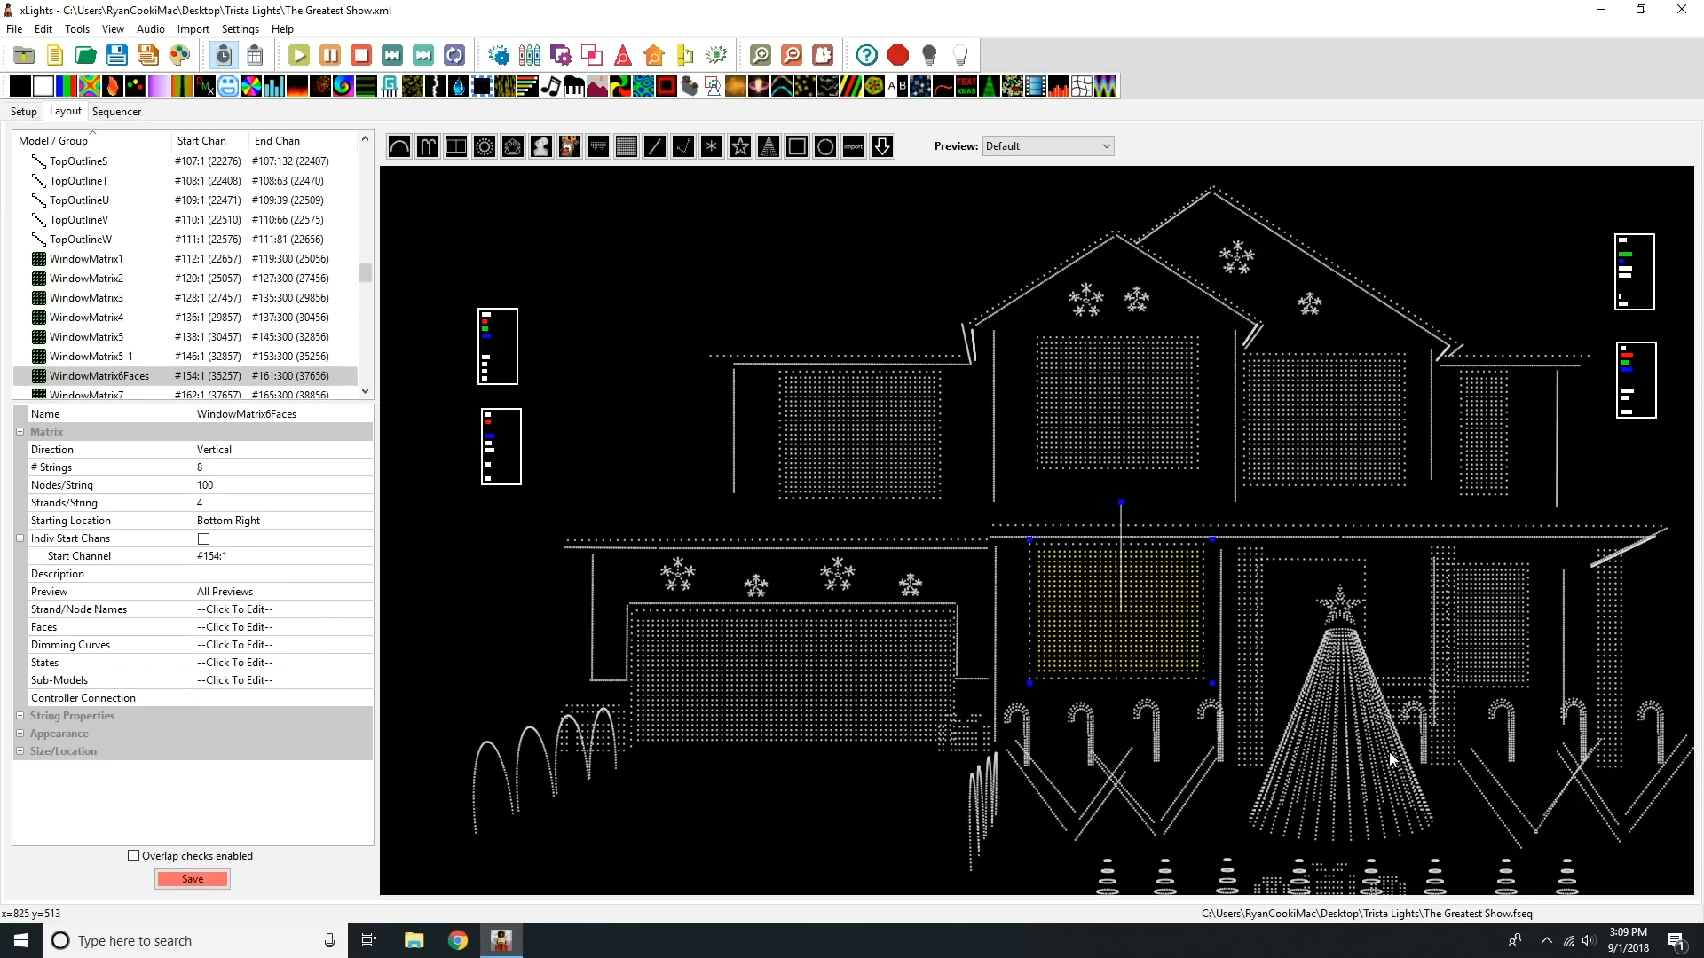
pyautogui.click(289, 626)
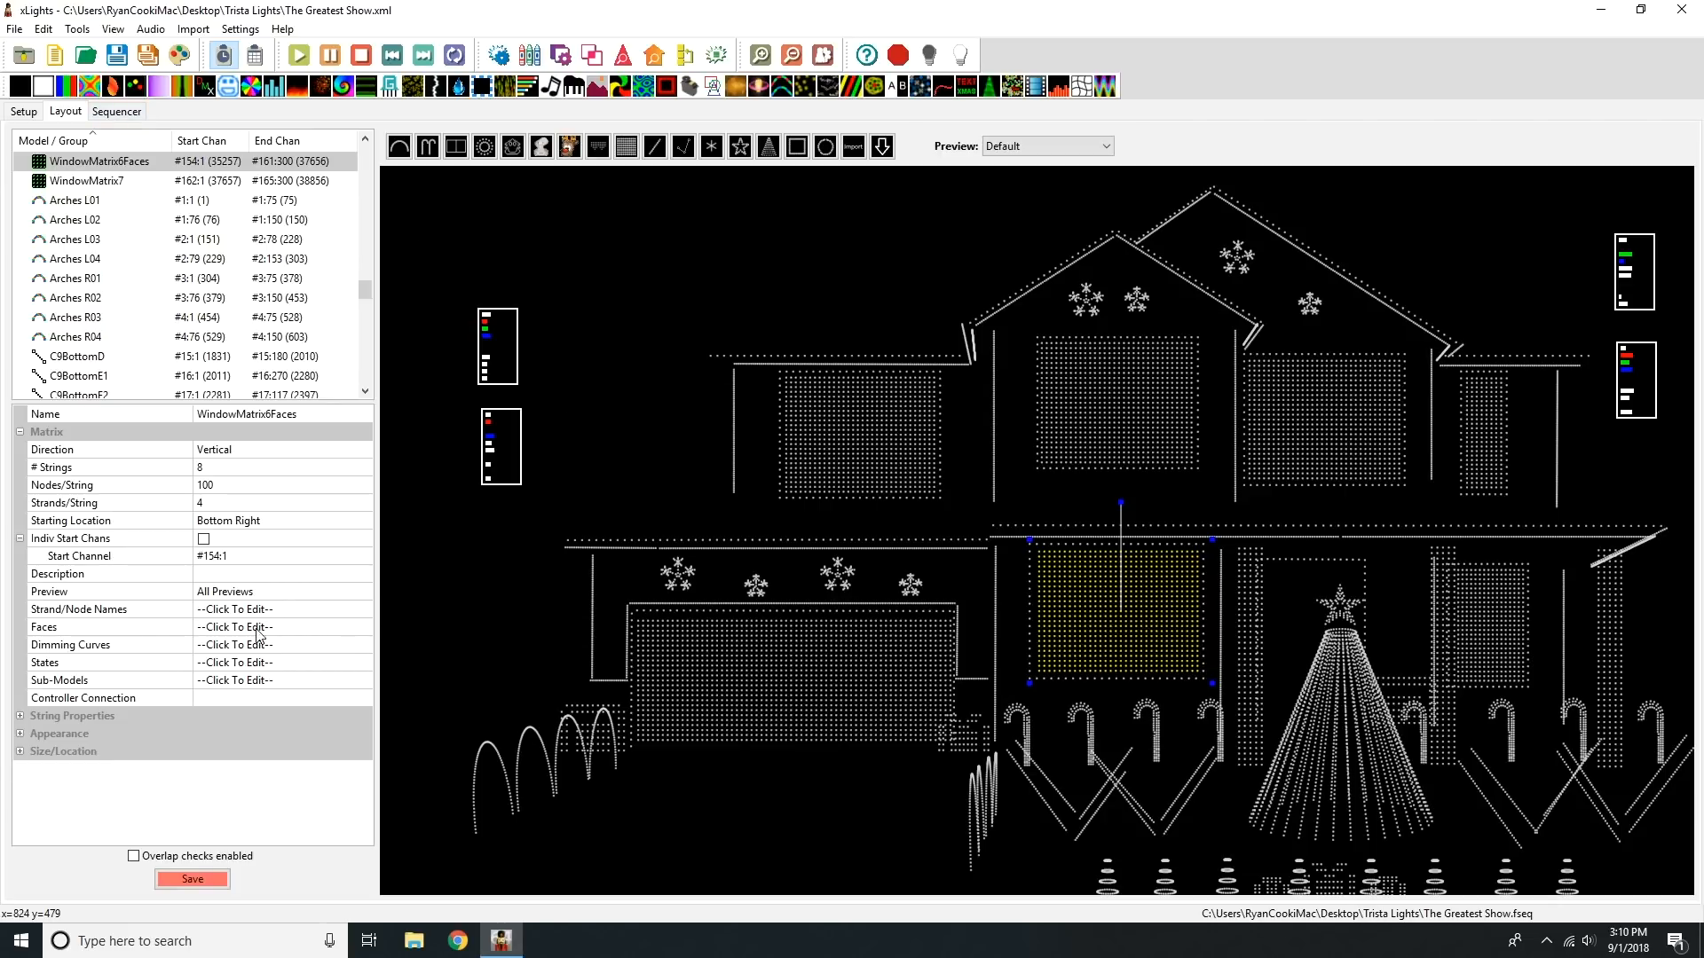
pyautogui.click(135, 627)
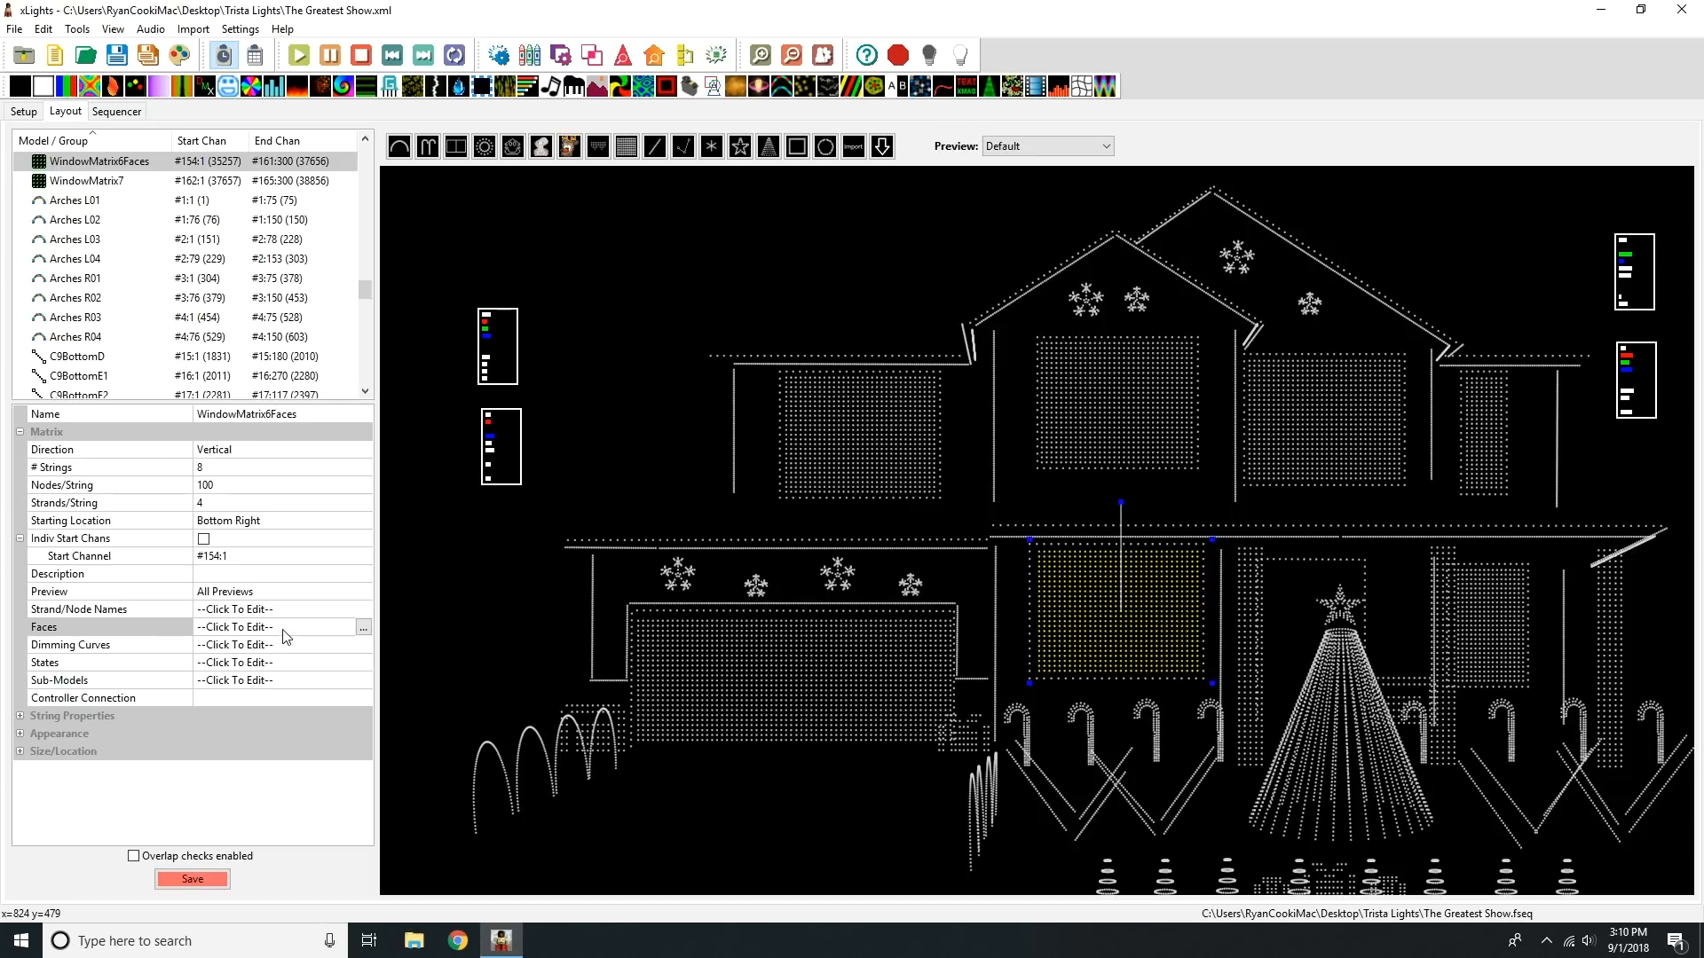
pyautogui.click(364, 627)
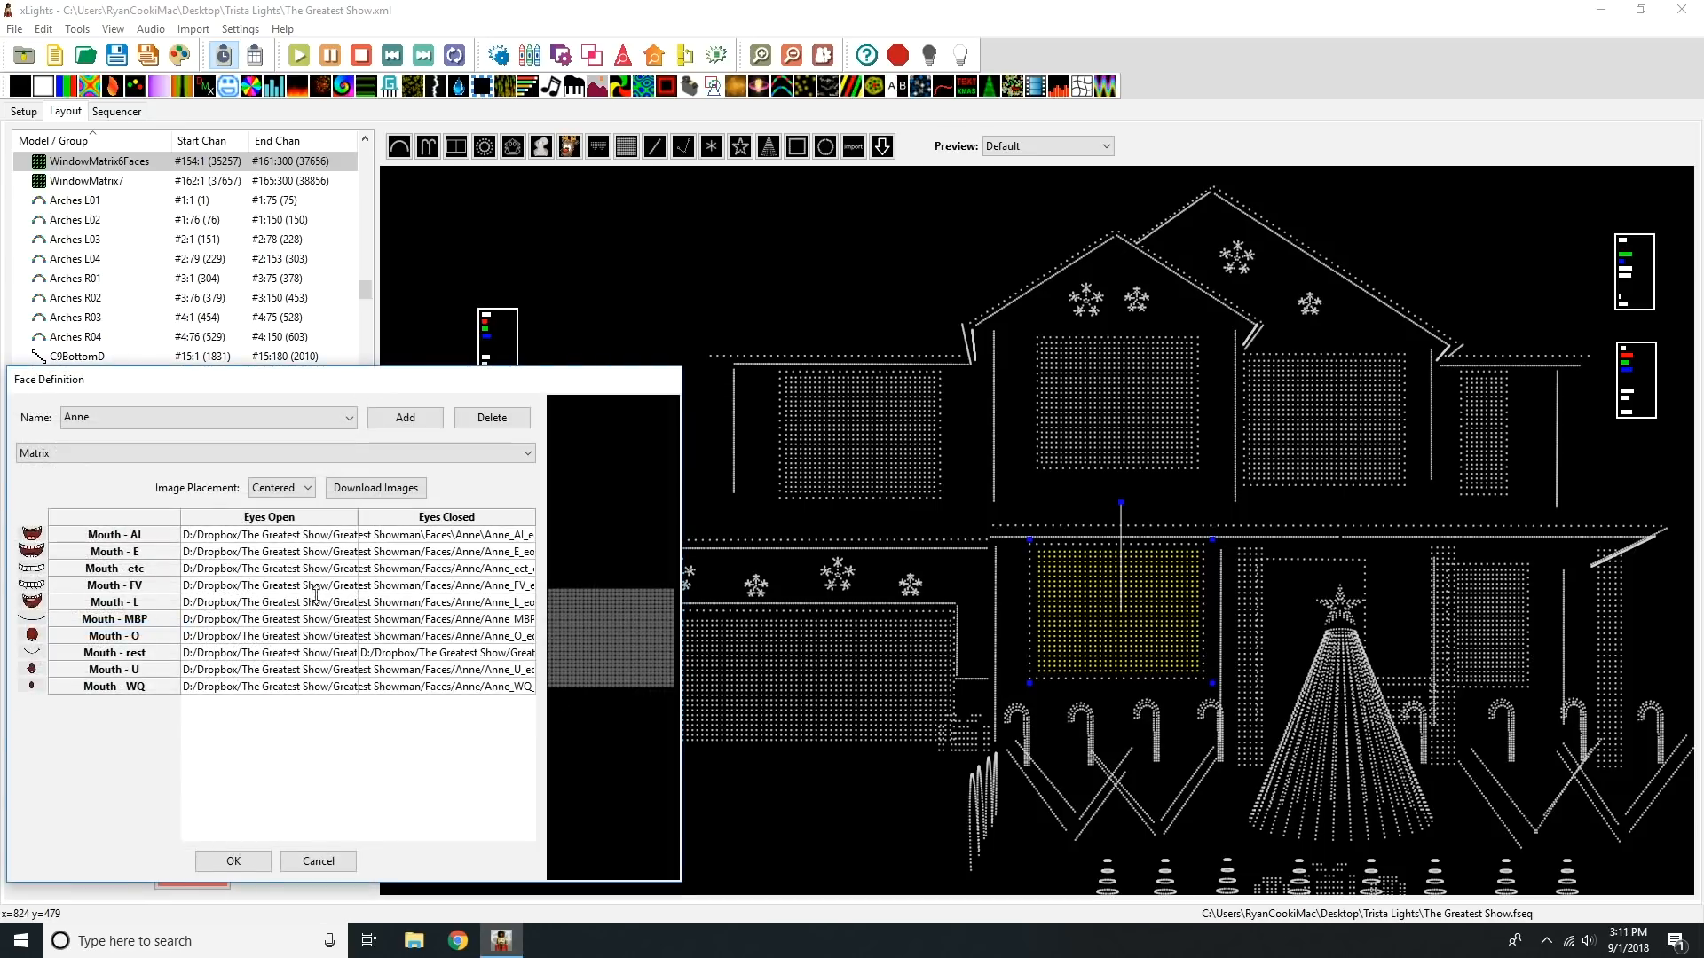
# Step: Check the source folder of the Anne face's Mouth - FV eyes-open image, and back out without choosing a file
pyautogui.doubleClick(318, 537)
pyautogui.click(305, 550)
pyautogui.doubleClick(291, 586)
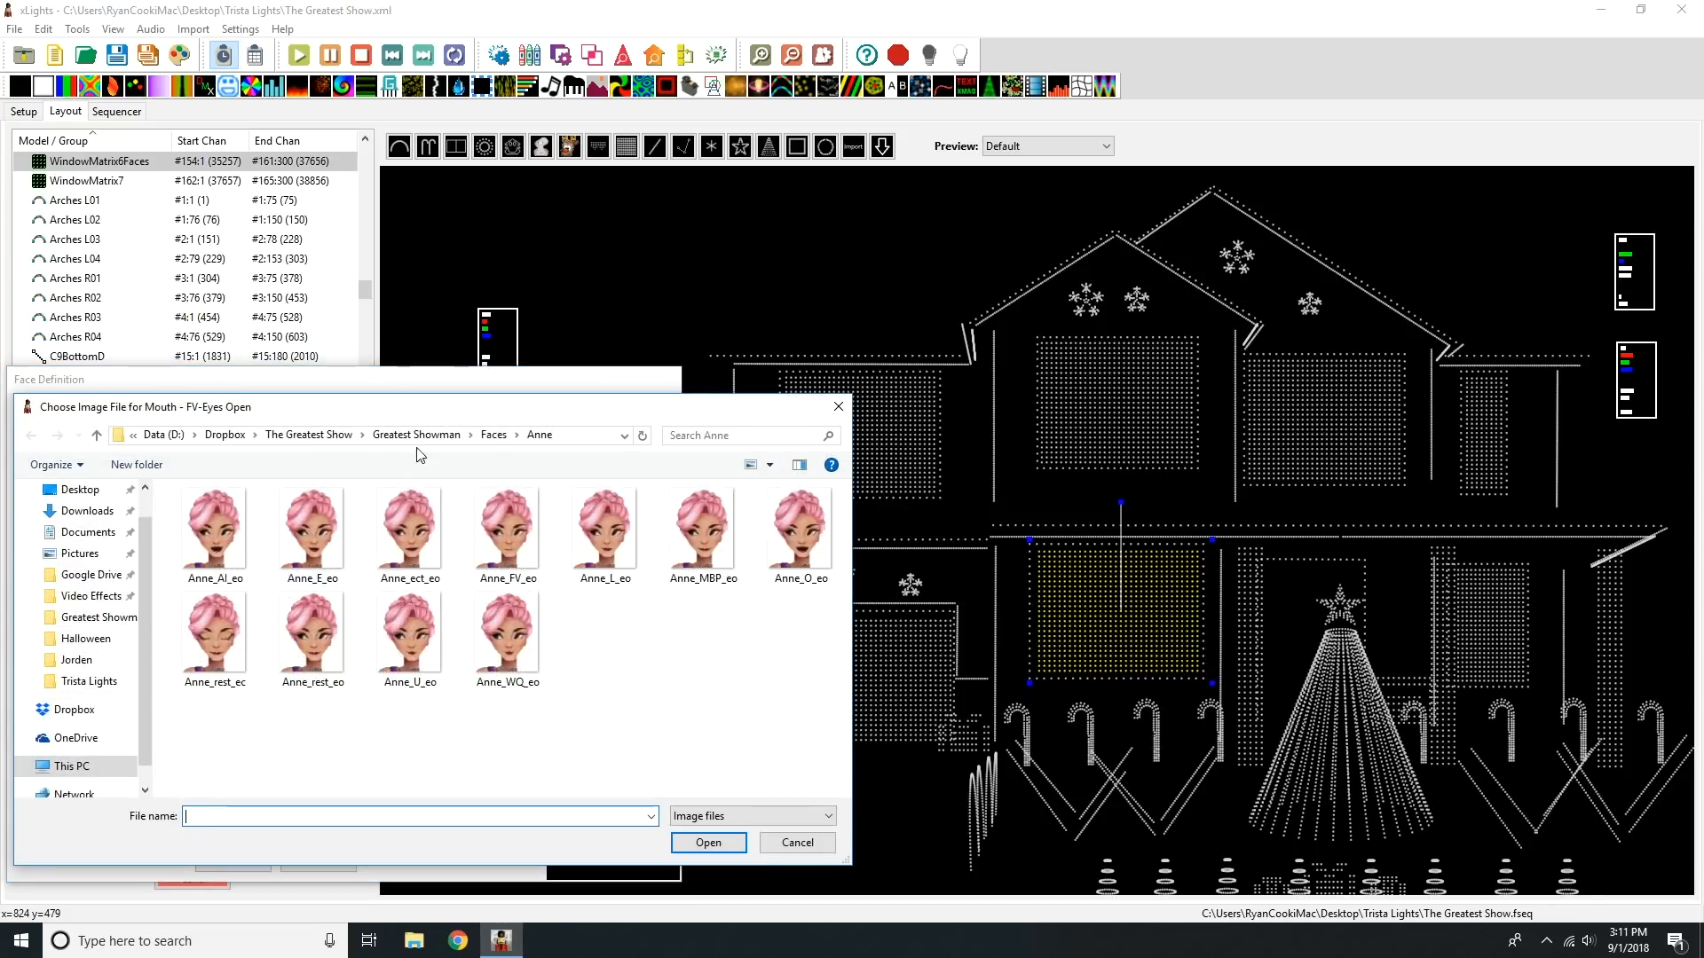
pyautogui.click(494, 435)
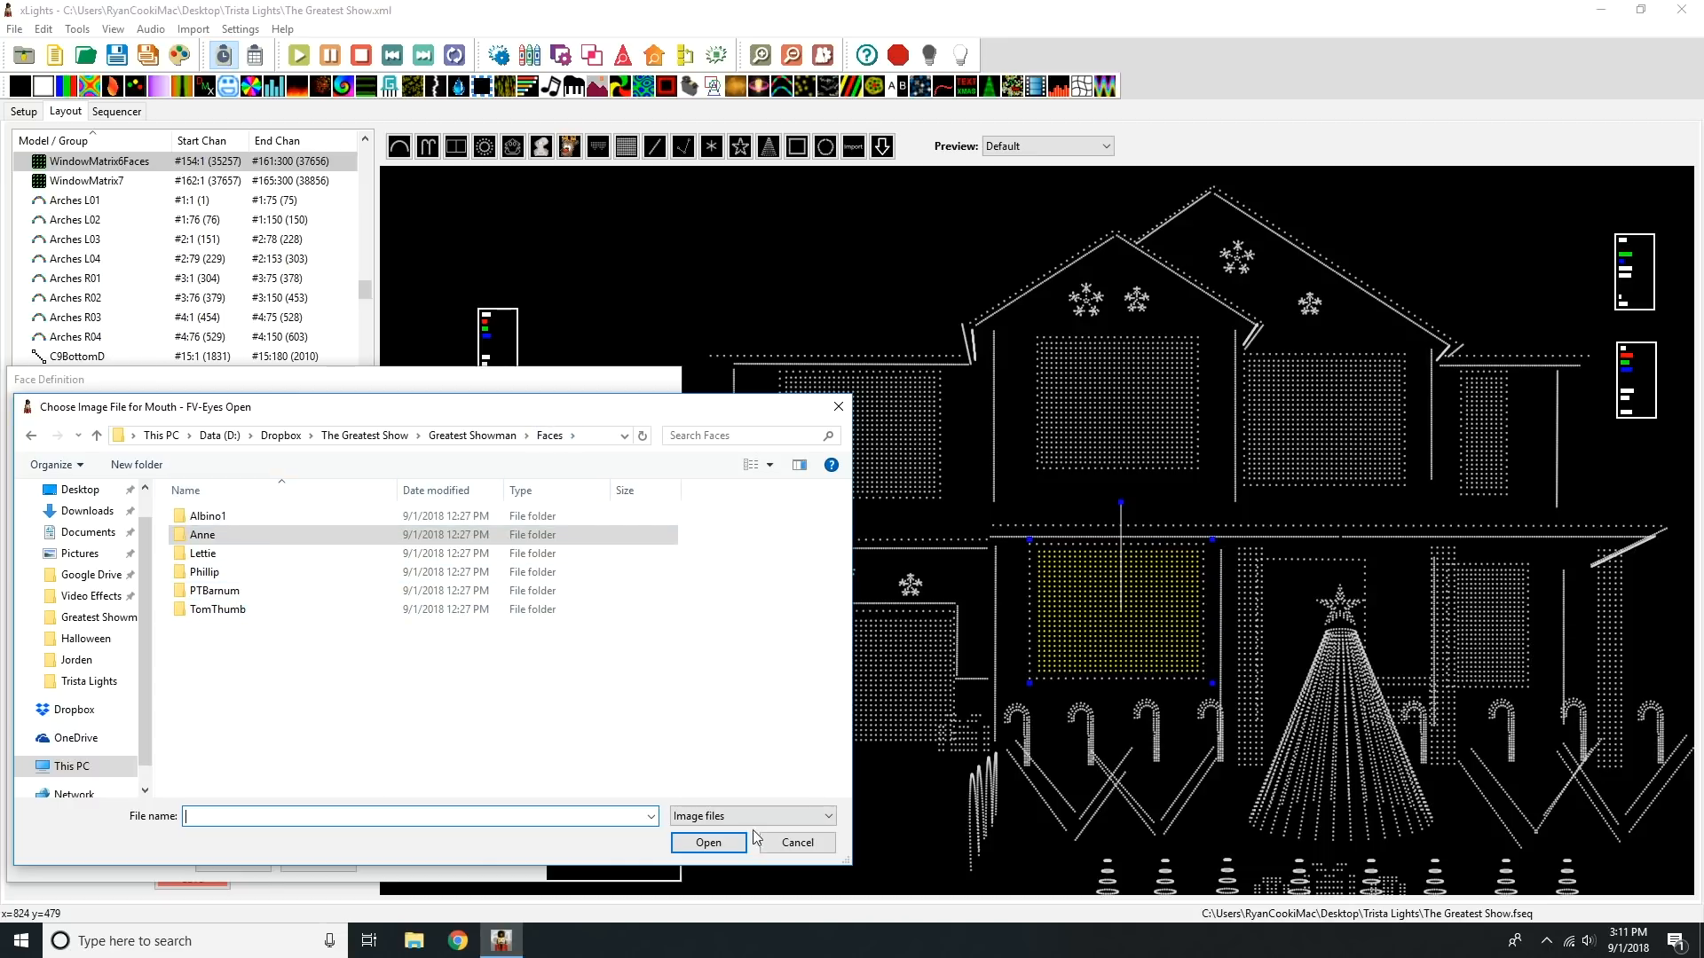
pyautogui.click(804, 849)
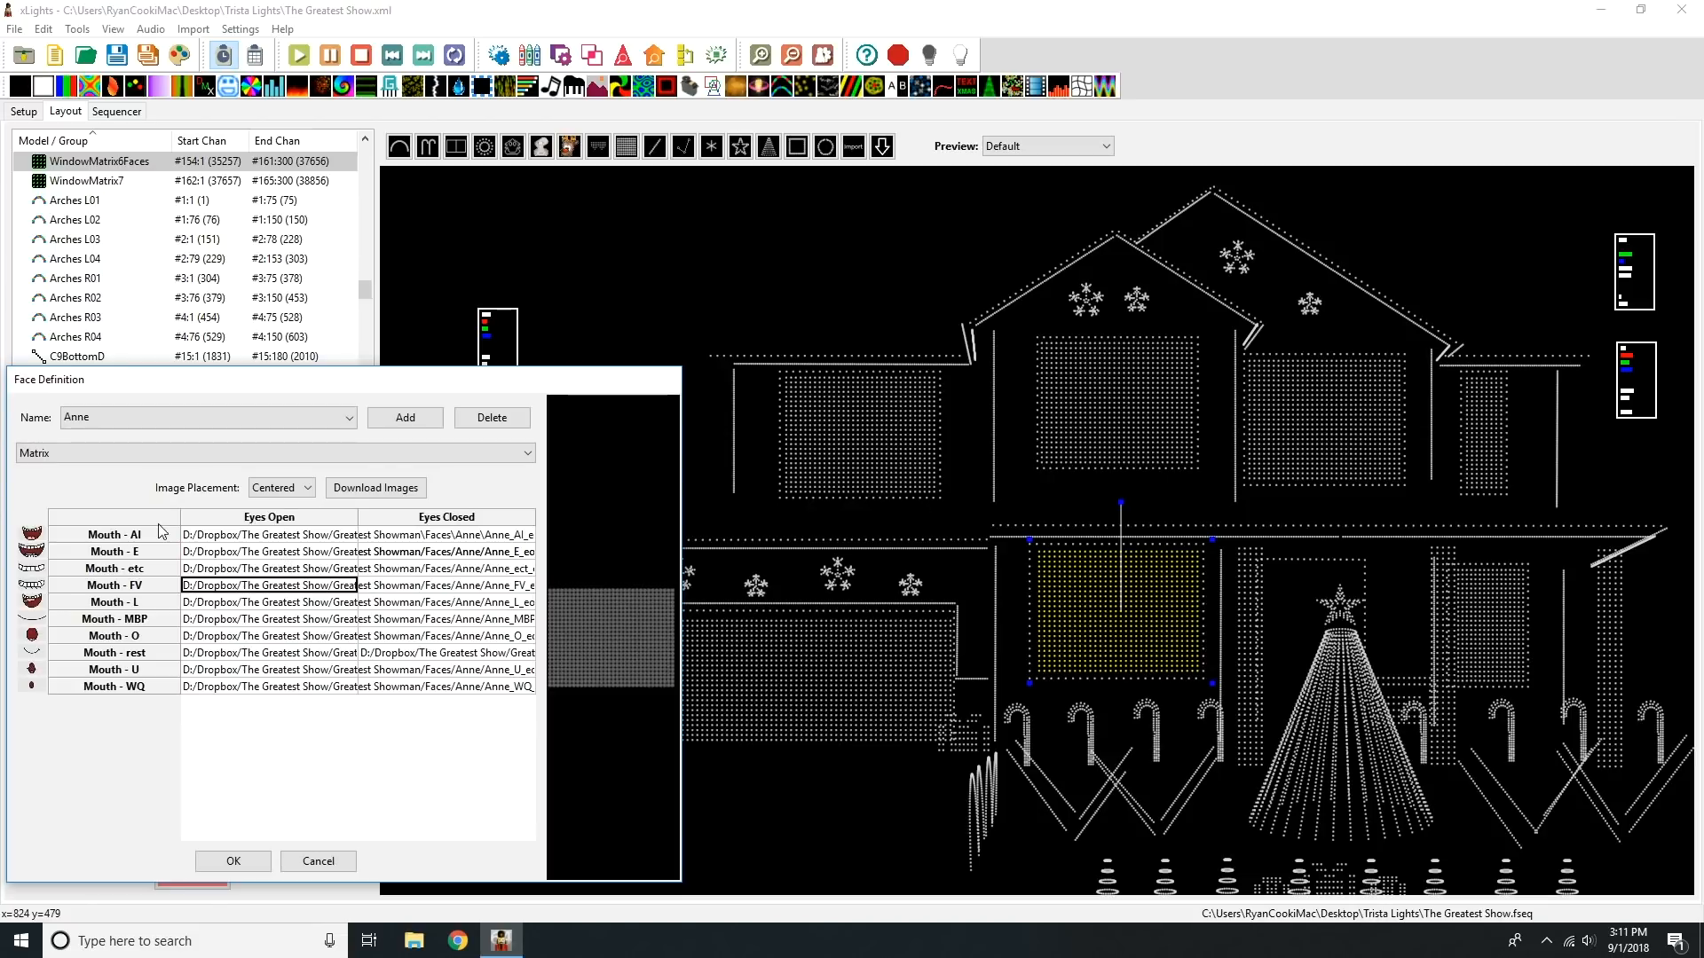
# Step: Assign Anne_AI_eo from the Faces/Anne folder as the Anne face's Mouth - AI eyes-open image
pyautogui.click(111, 417)
pyautogui.click(93, 437)
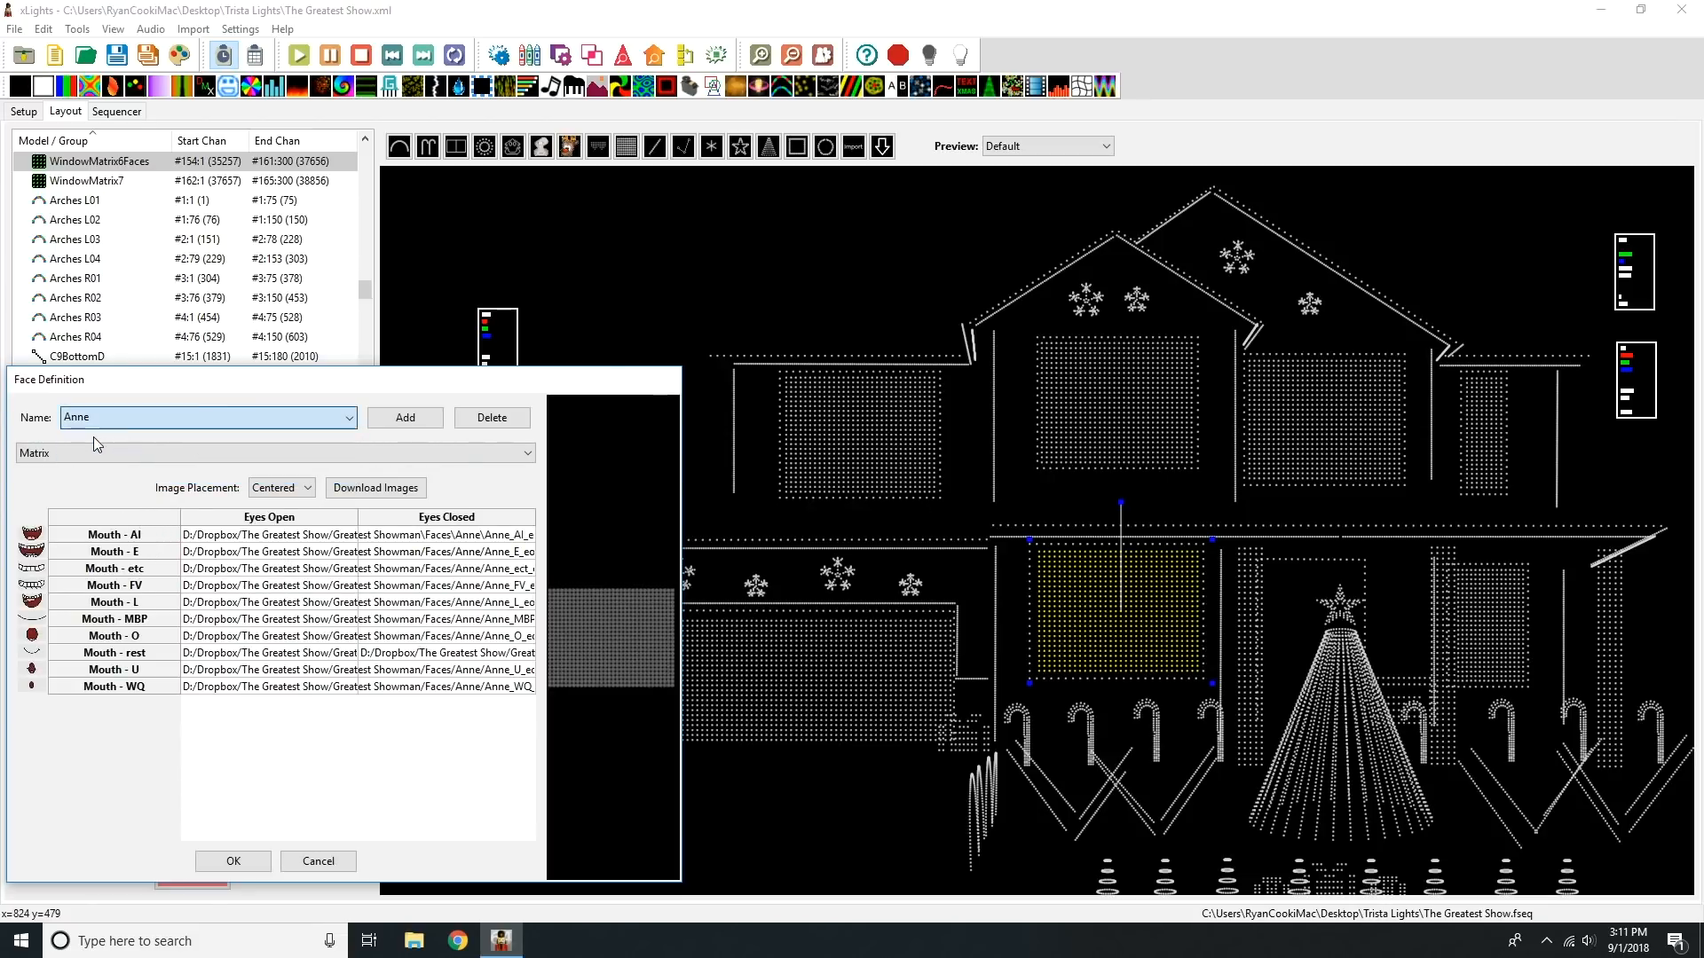
pyautogui.doubleClick(228, 540)
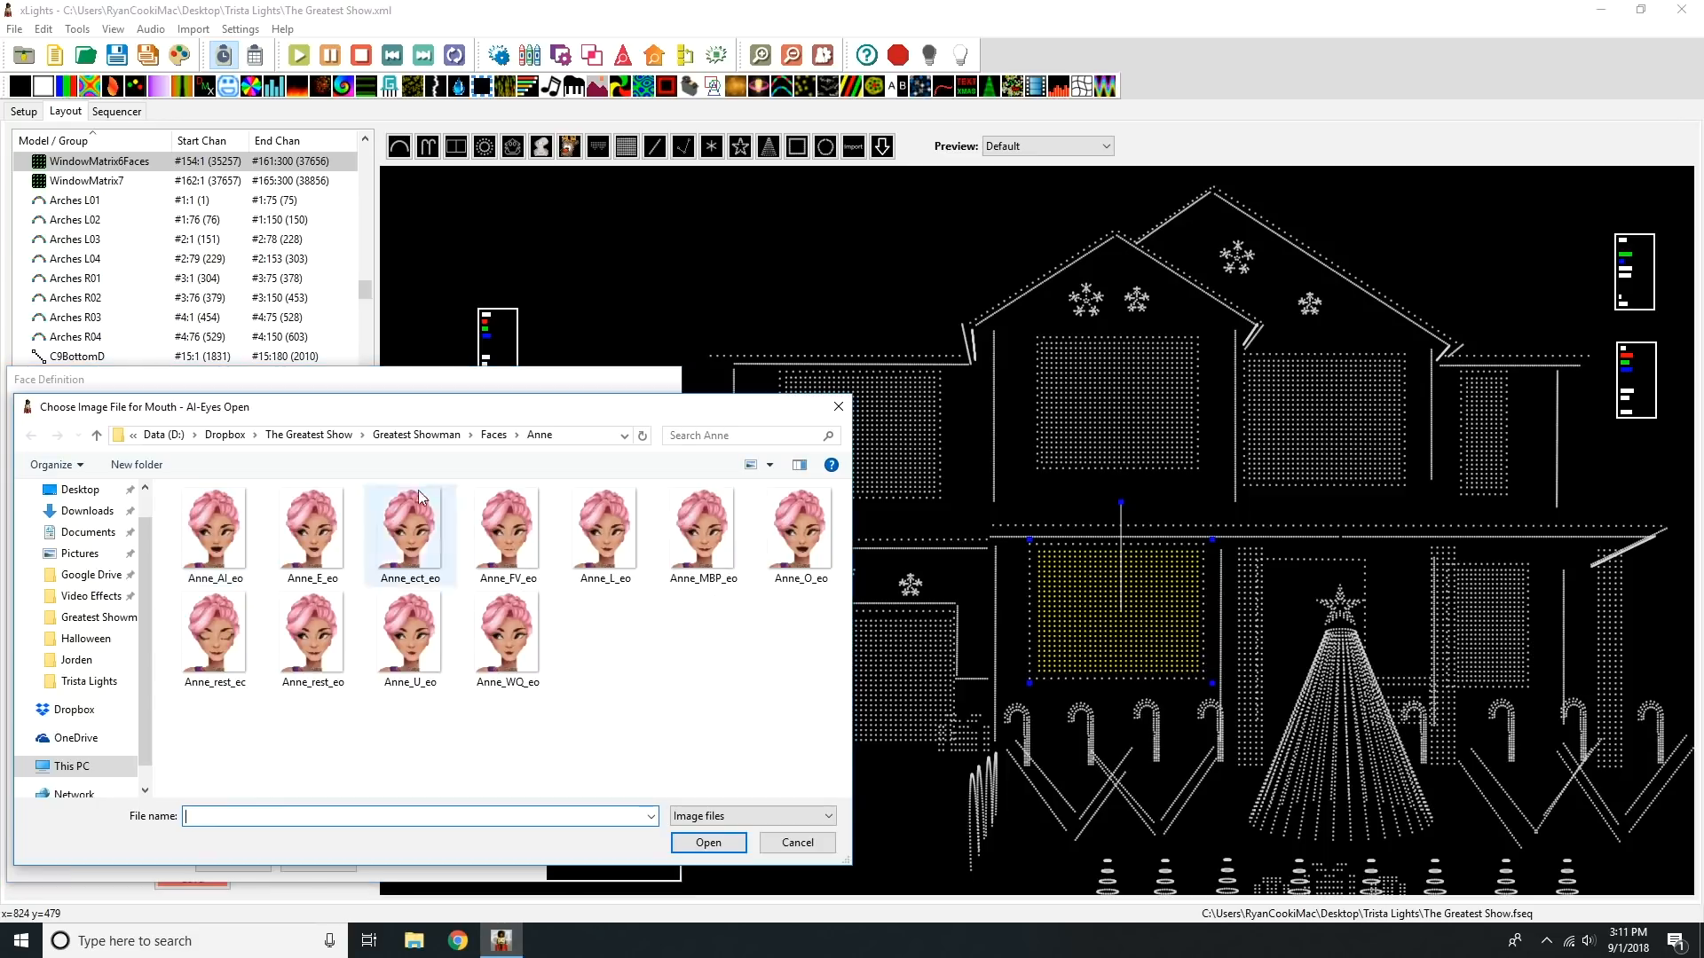
pyautogui.click(501, 435)
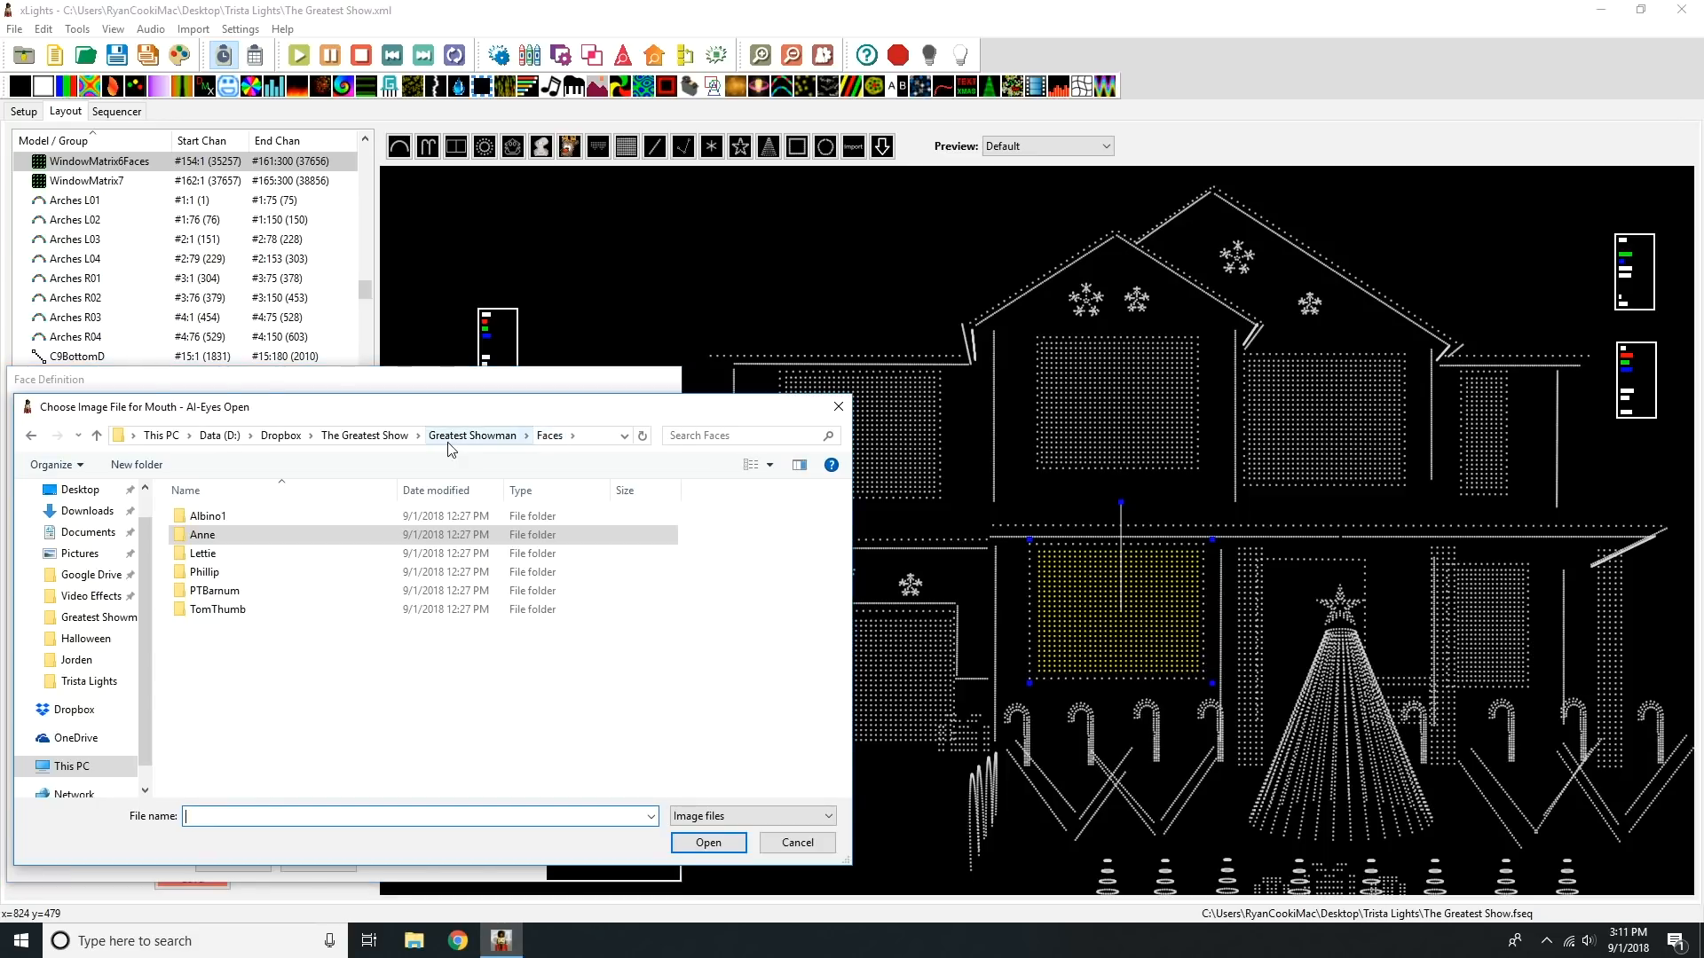
pyautogui.doubleClick(204, 535)
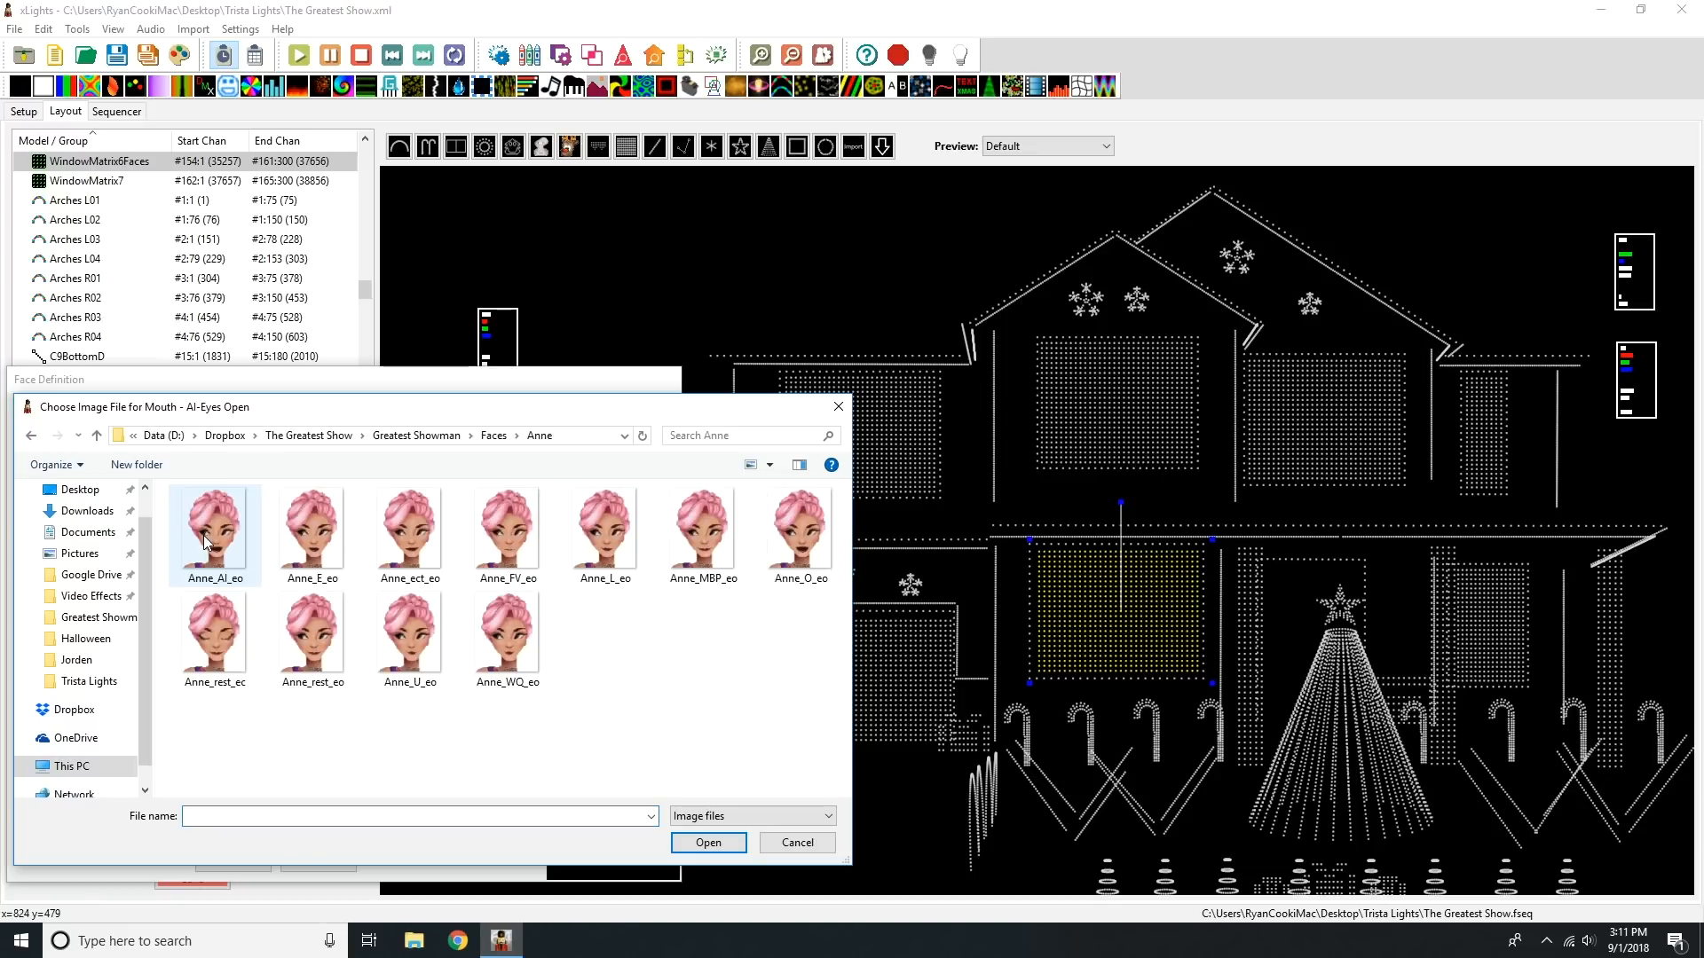
pyautogui.click(221, 584)
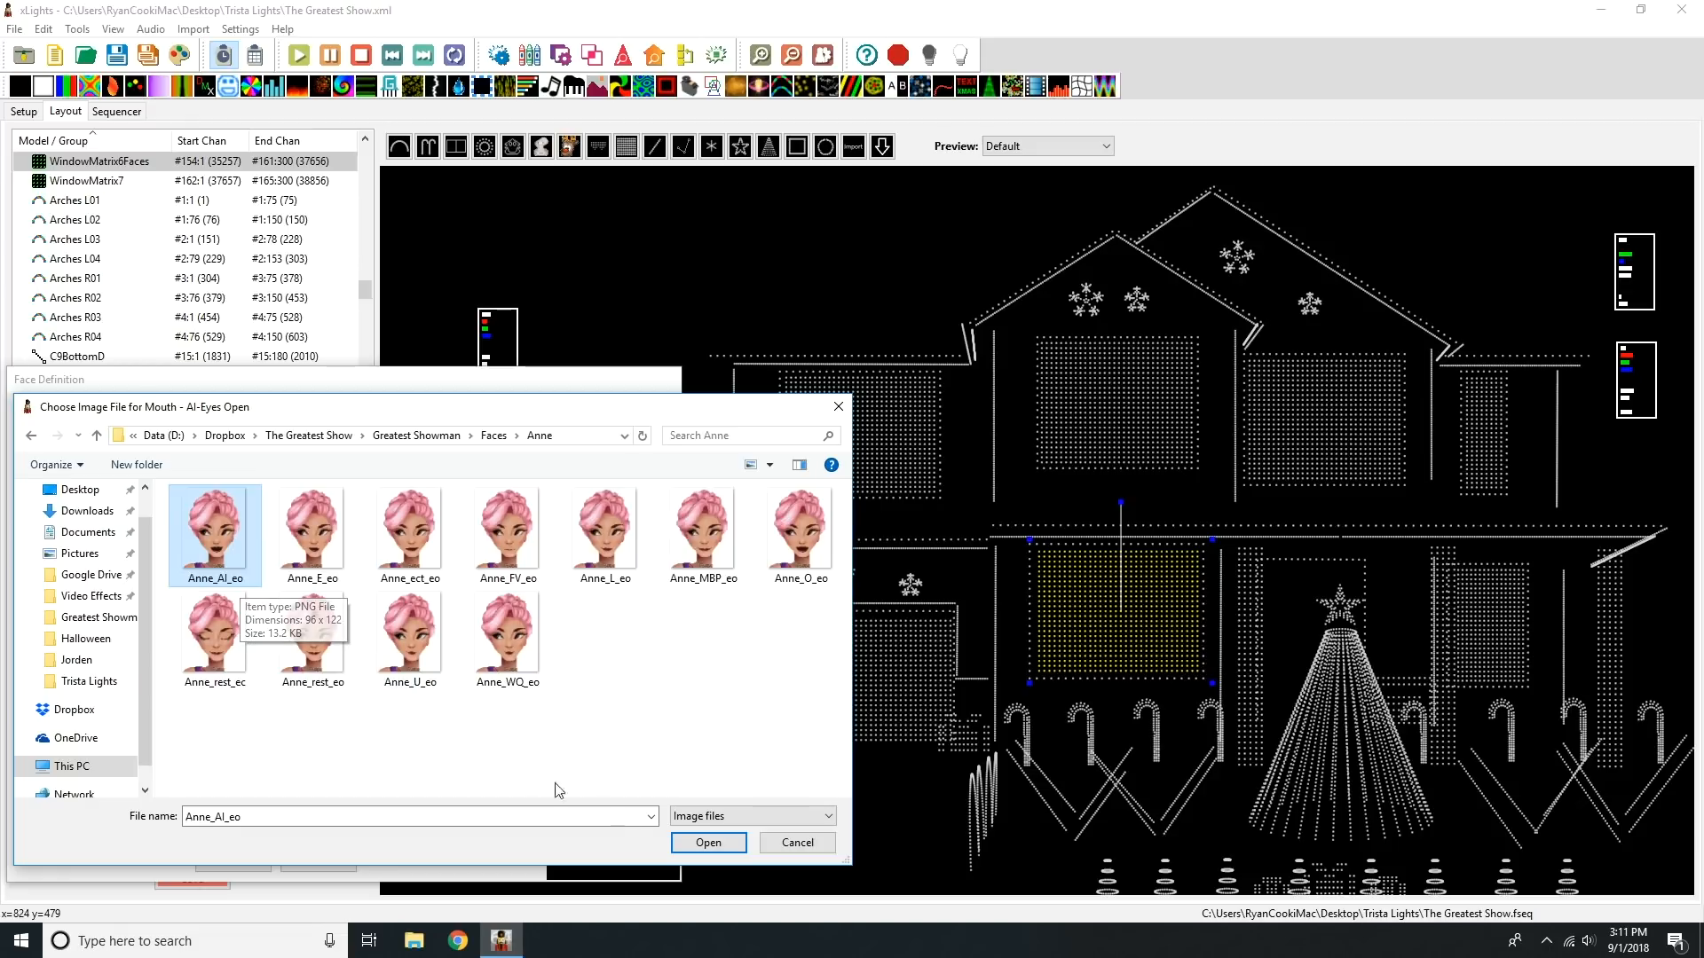
pyautogui.click(708, 843)
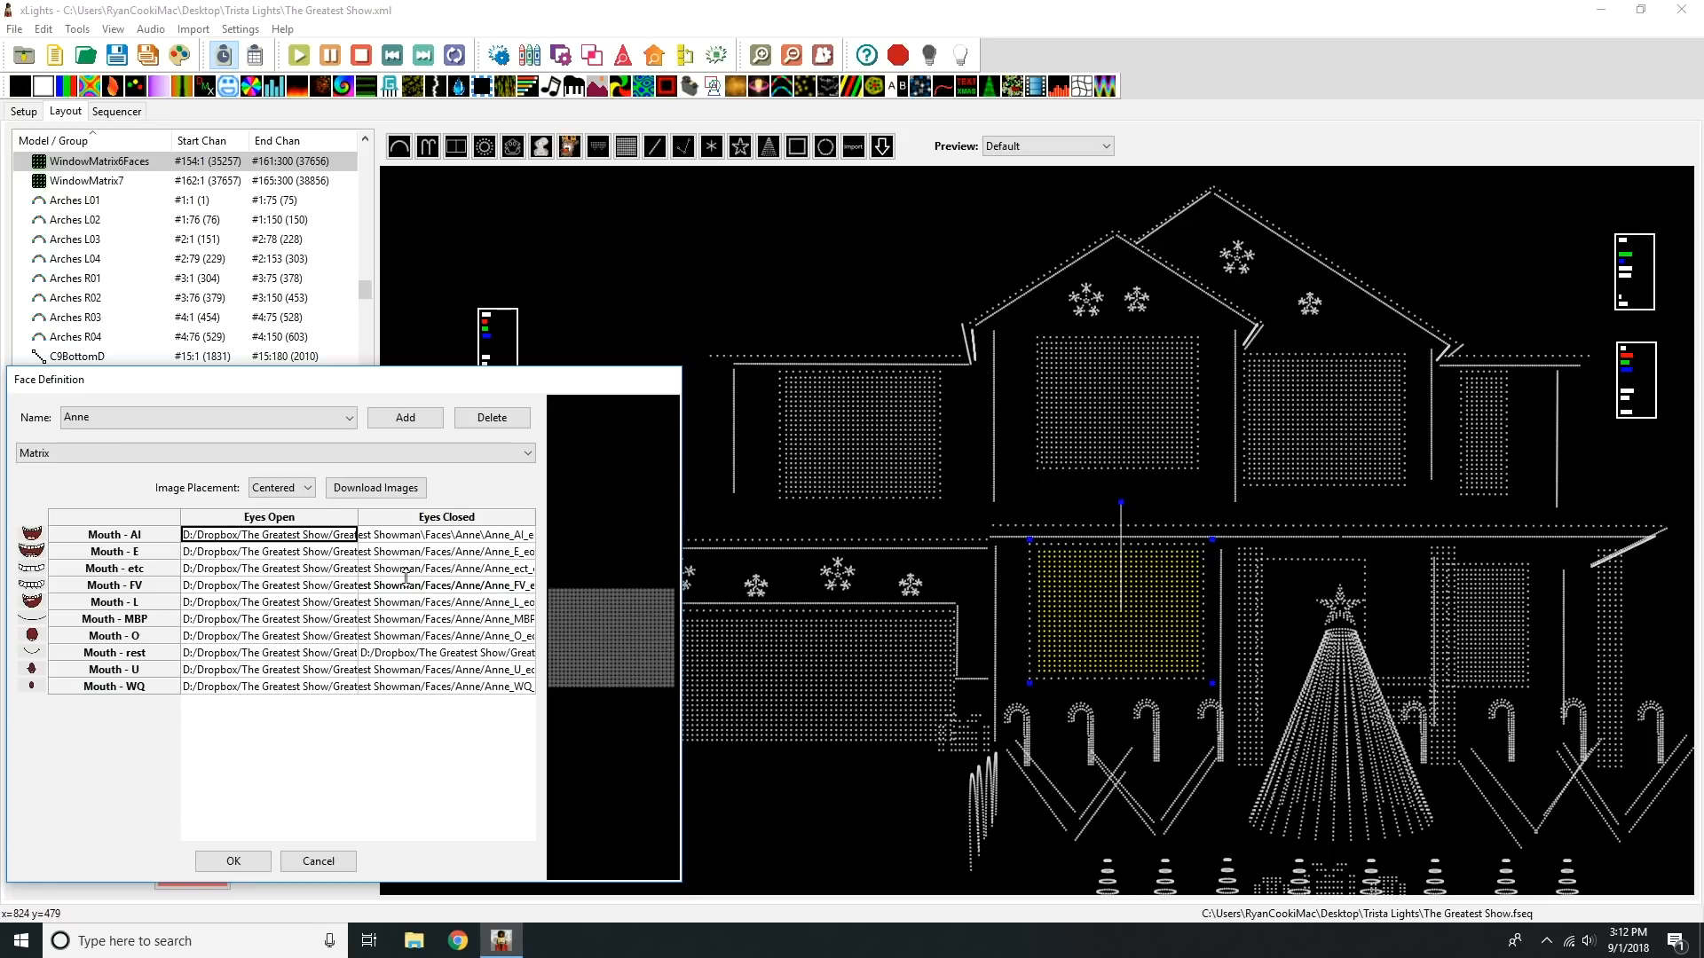
# Step: Review the list of defined face names, and close the face definition without keeping changes
pyautogui.click(237, 417)
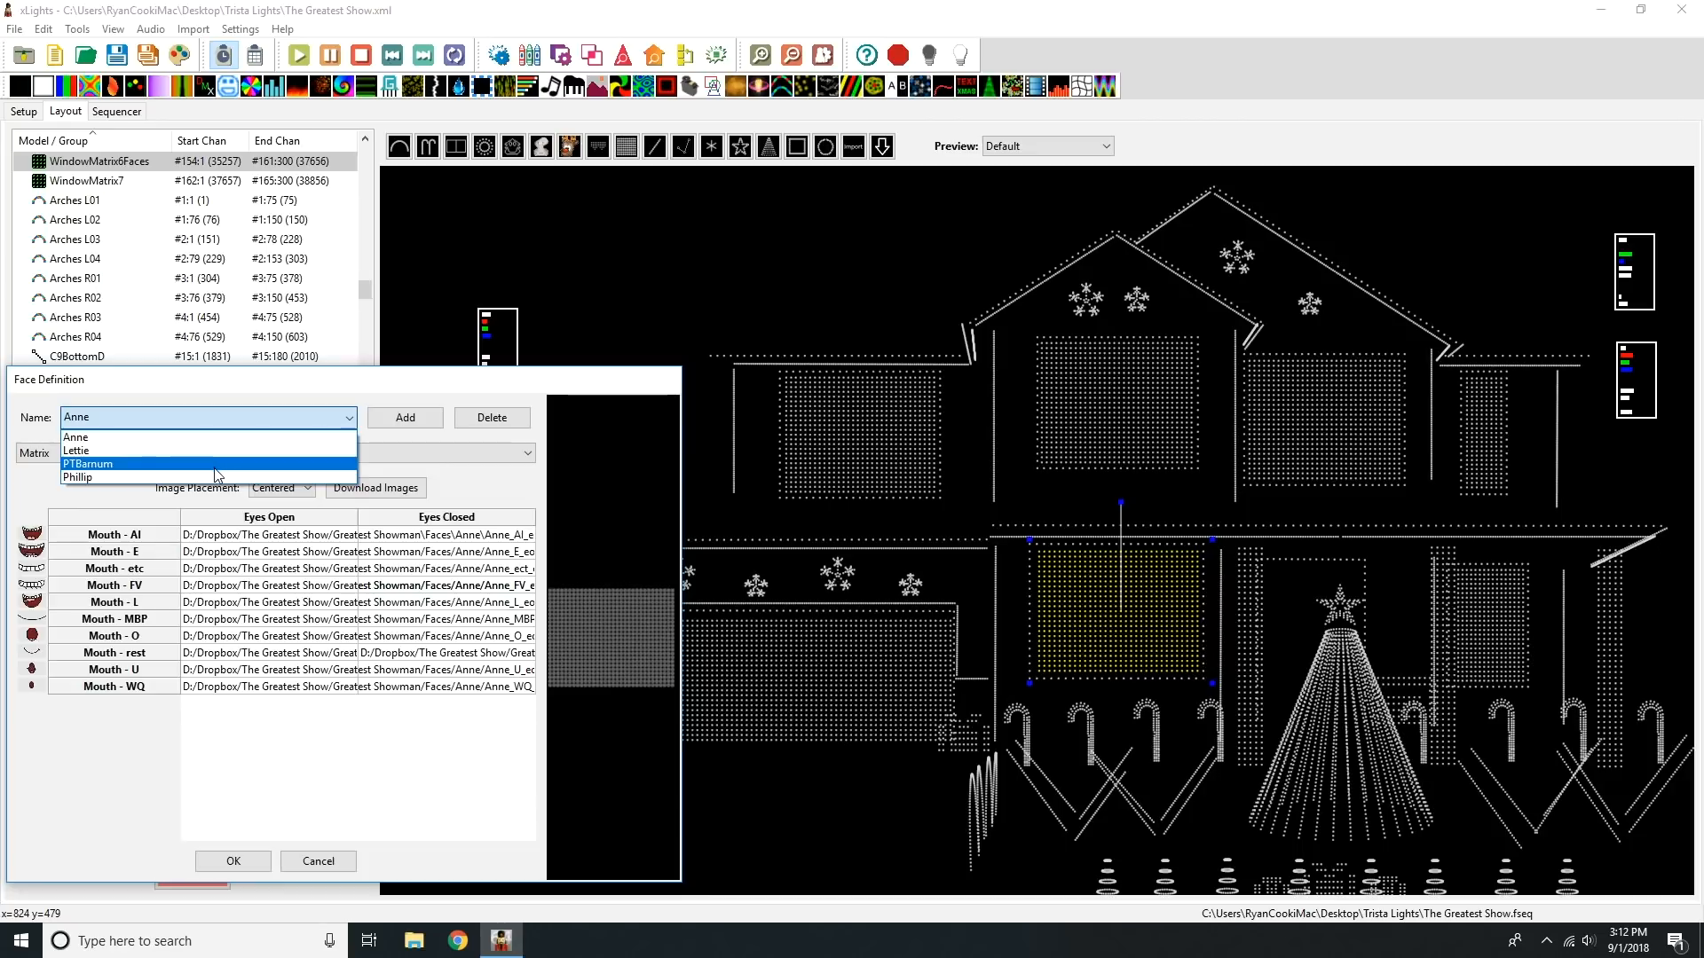
pyautogui.click(236, 391)
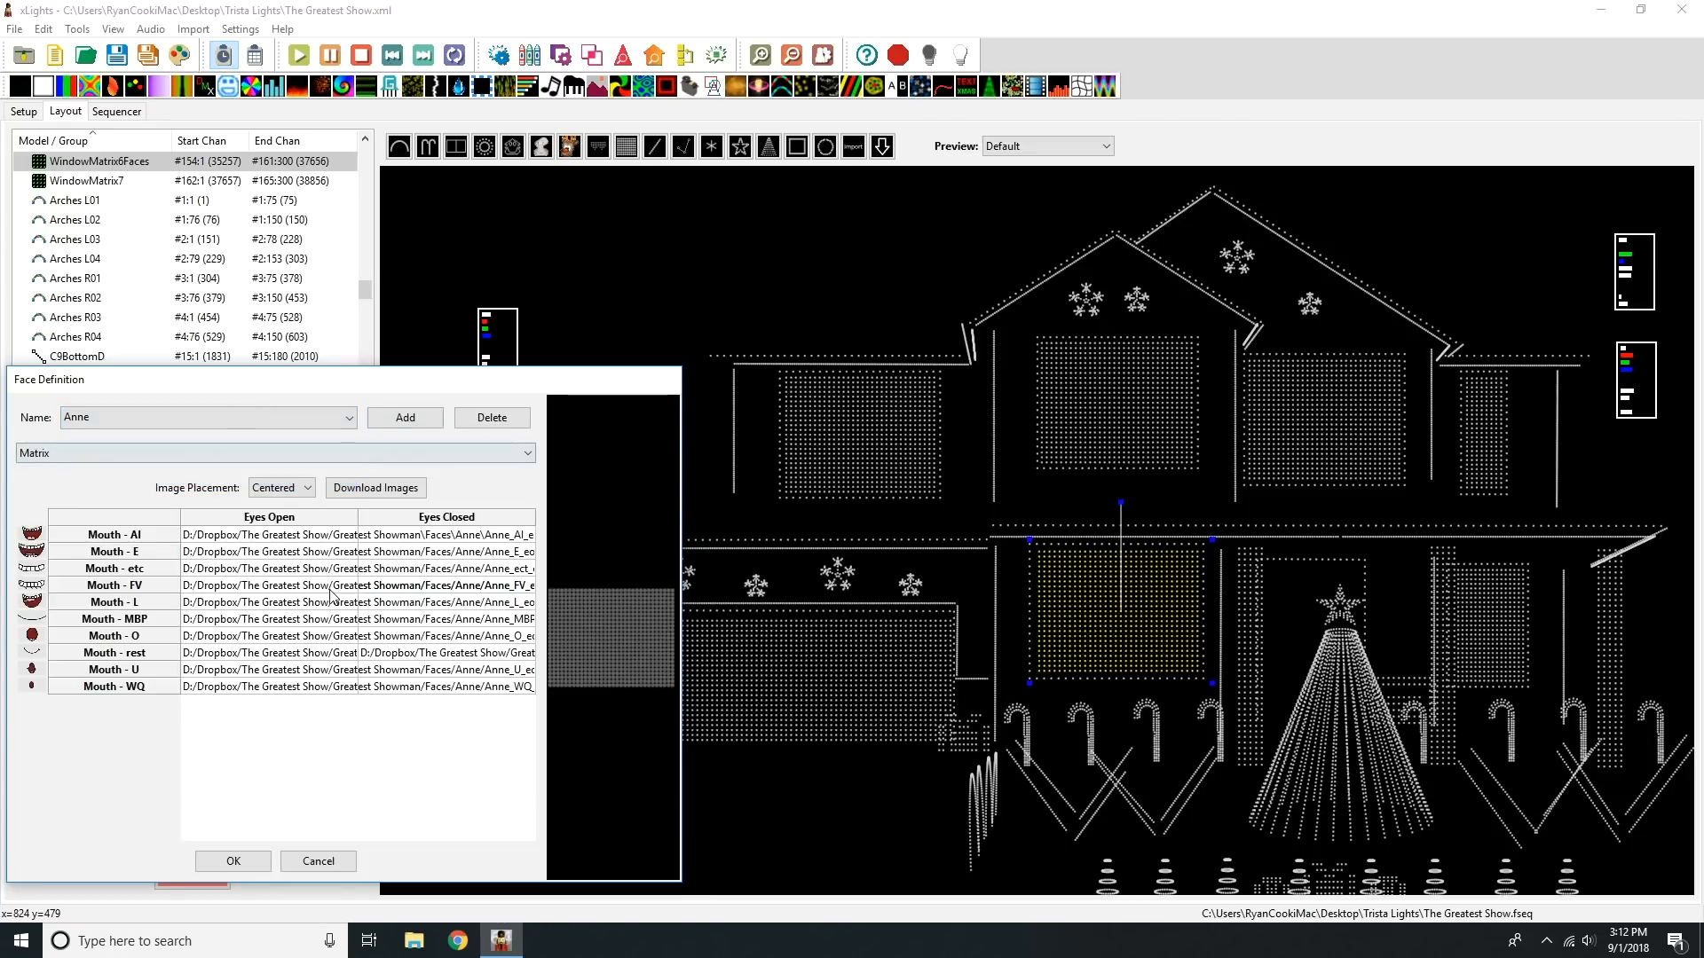
pyautogui.click(447, 767)
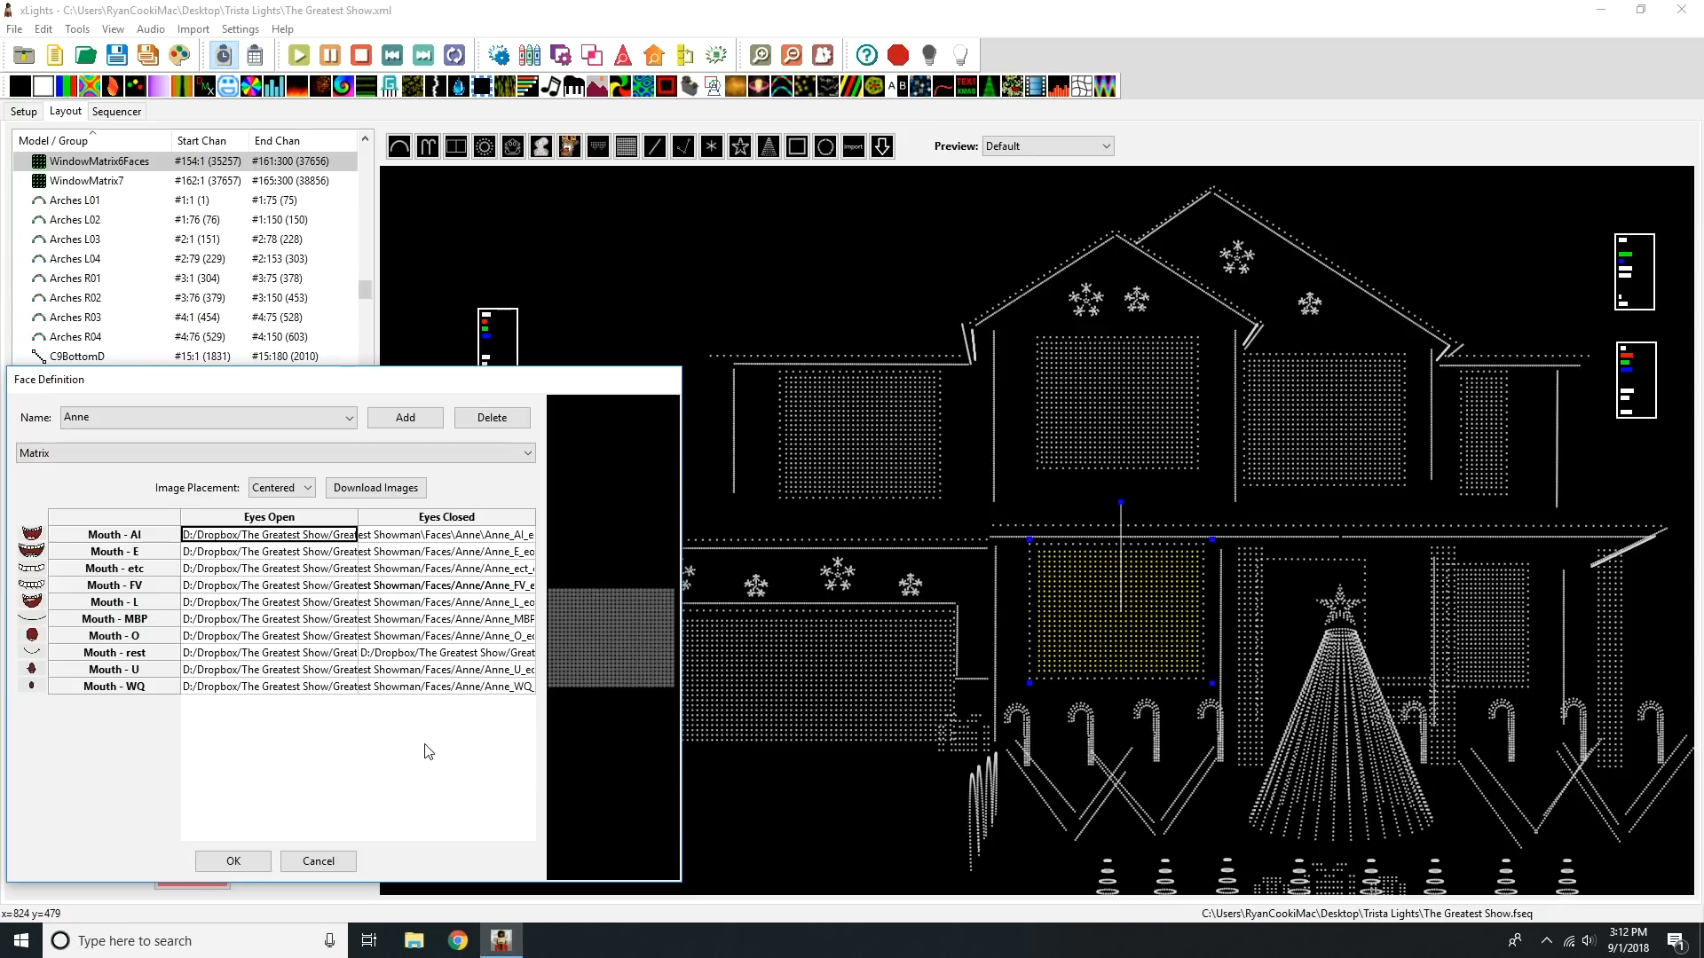
pyautogui.click(310, 861)
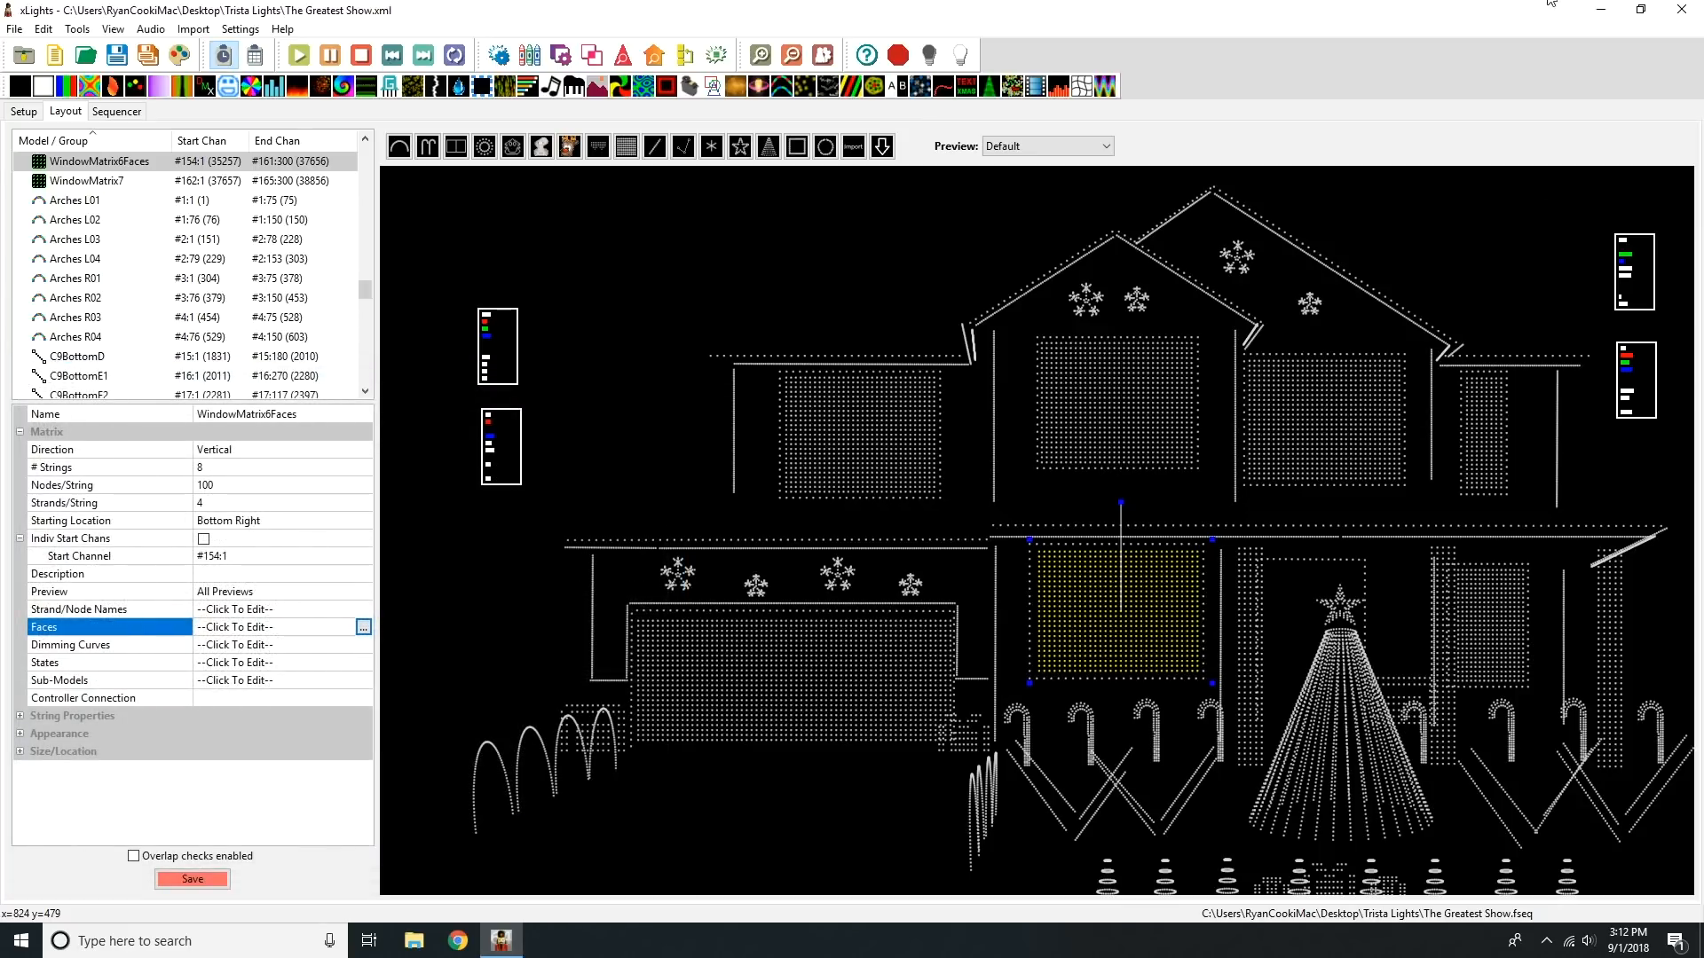
# Step: Switch to the desktop and open the xlights_rgbeffects file from The Greatest Show Final Edit/Greatest Showman folder, postponing the browser setup
pyautogui.click(1600, 9)
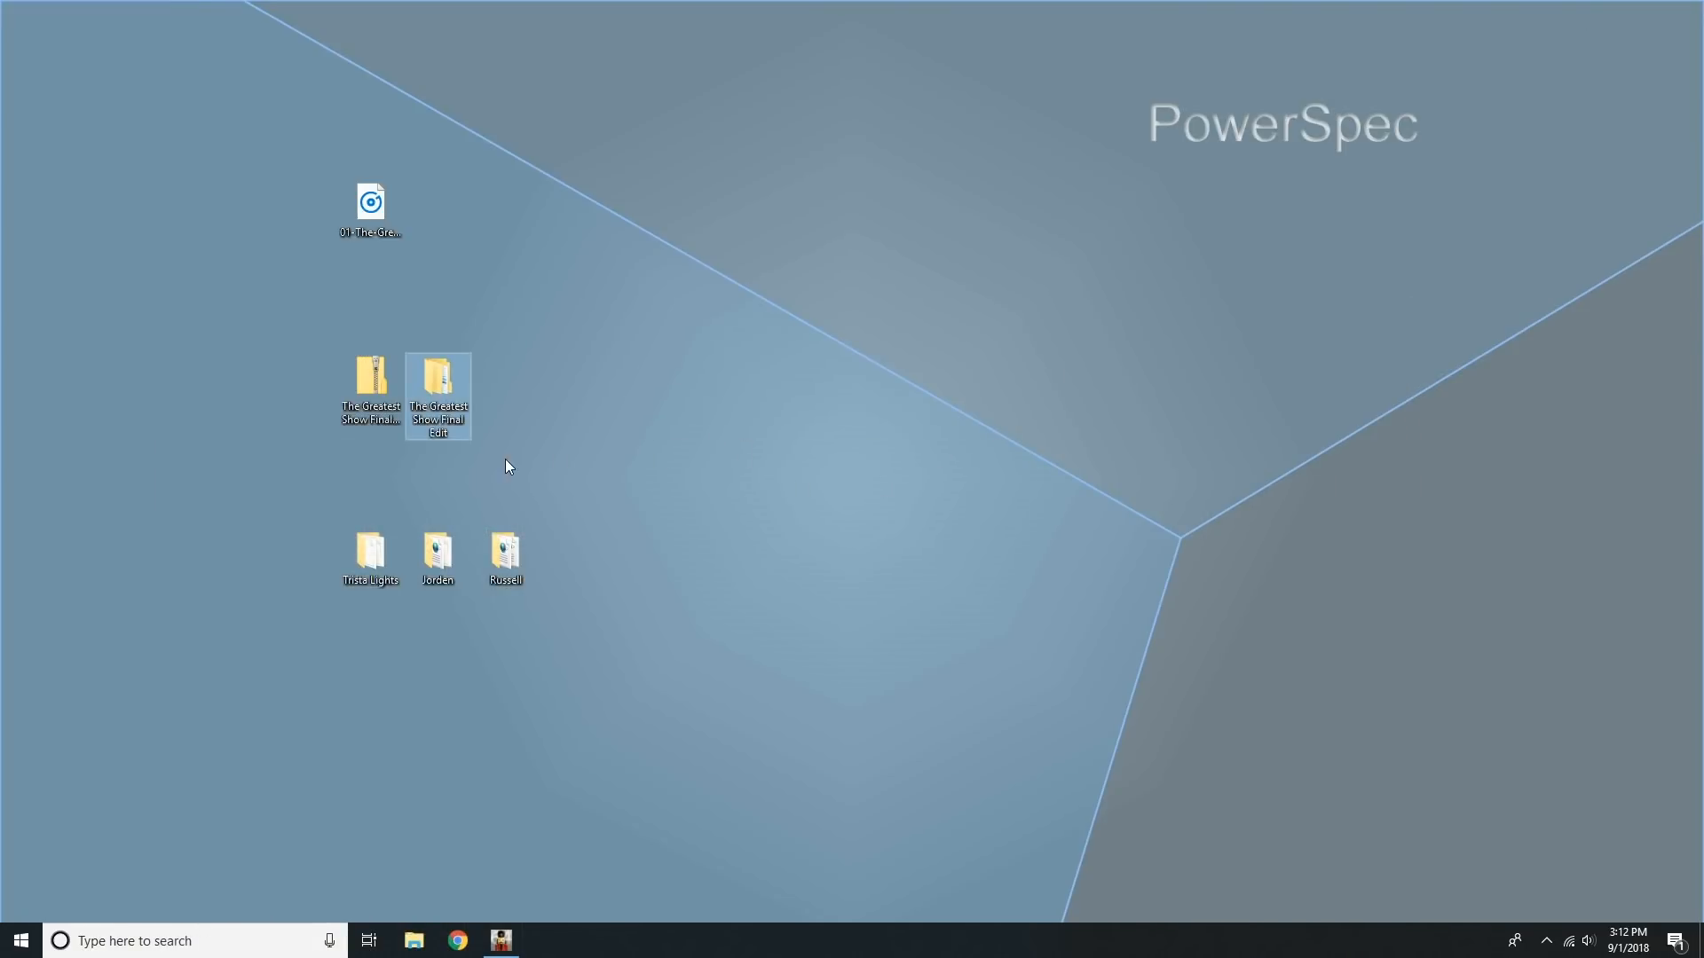
pyautogui.doubleClick(444, 393)
pyautogui.doubleClick(833, 348)
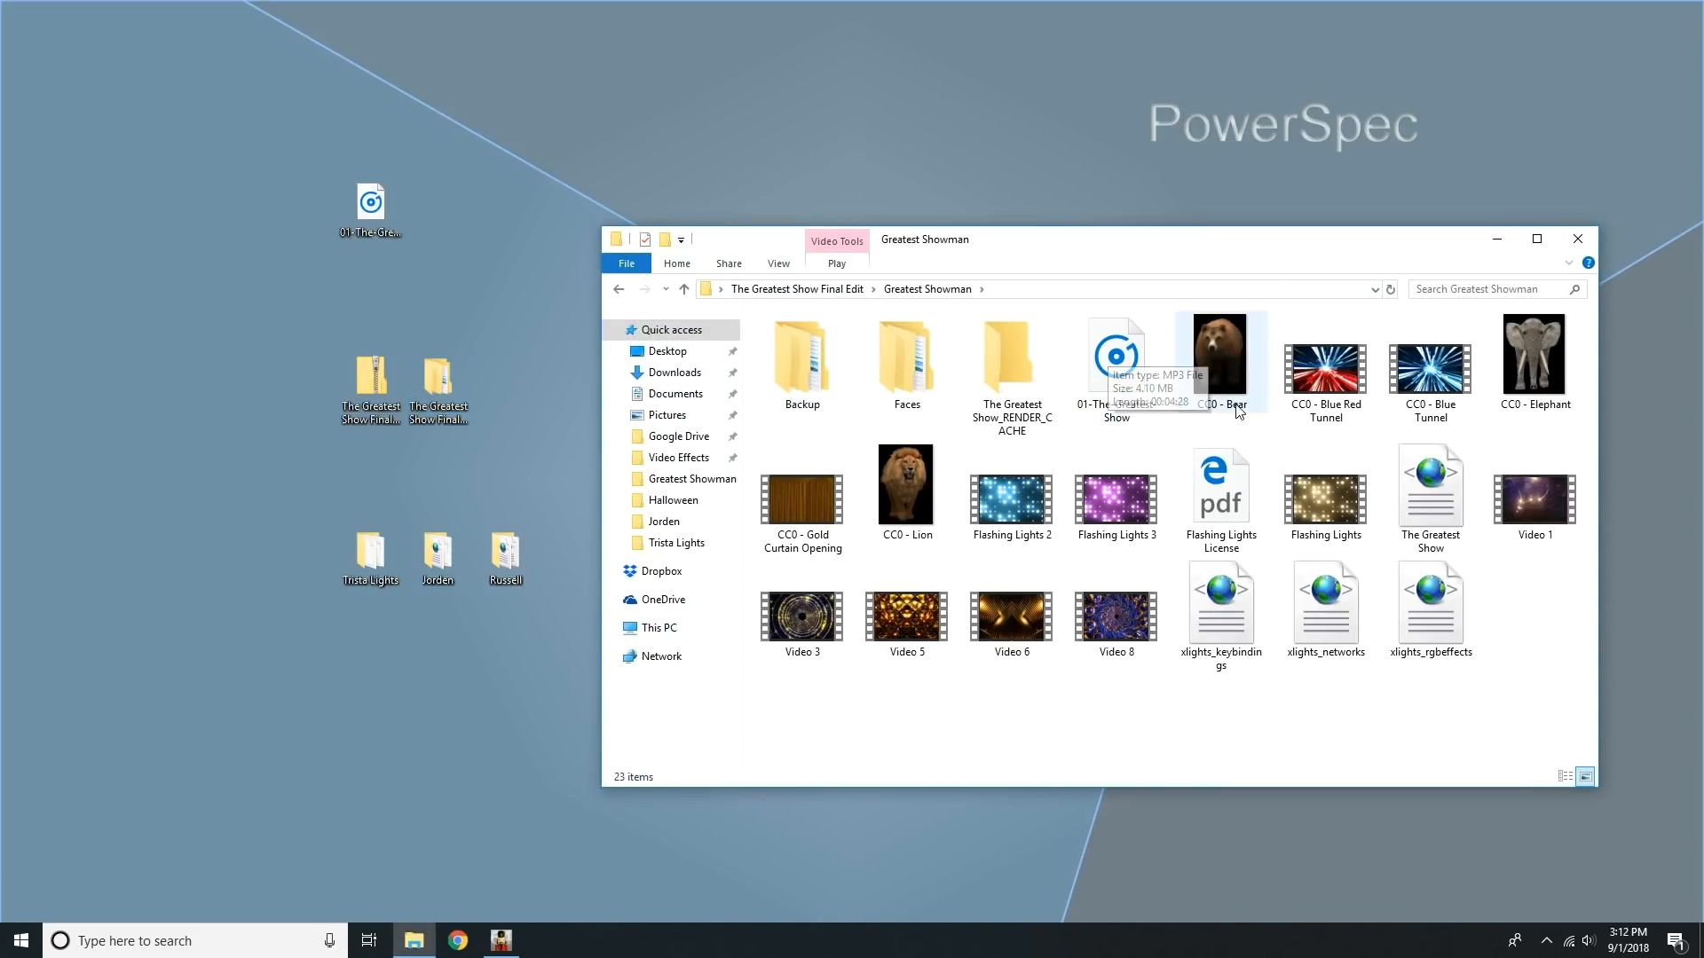
pyautogui.rightClick(1443, 621)
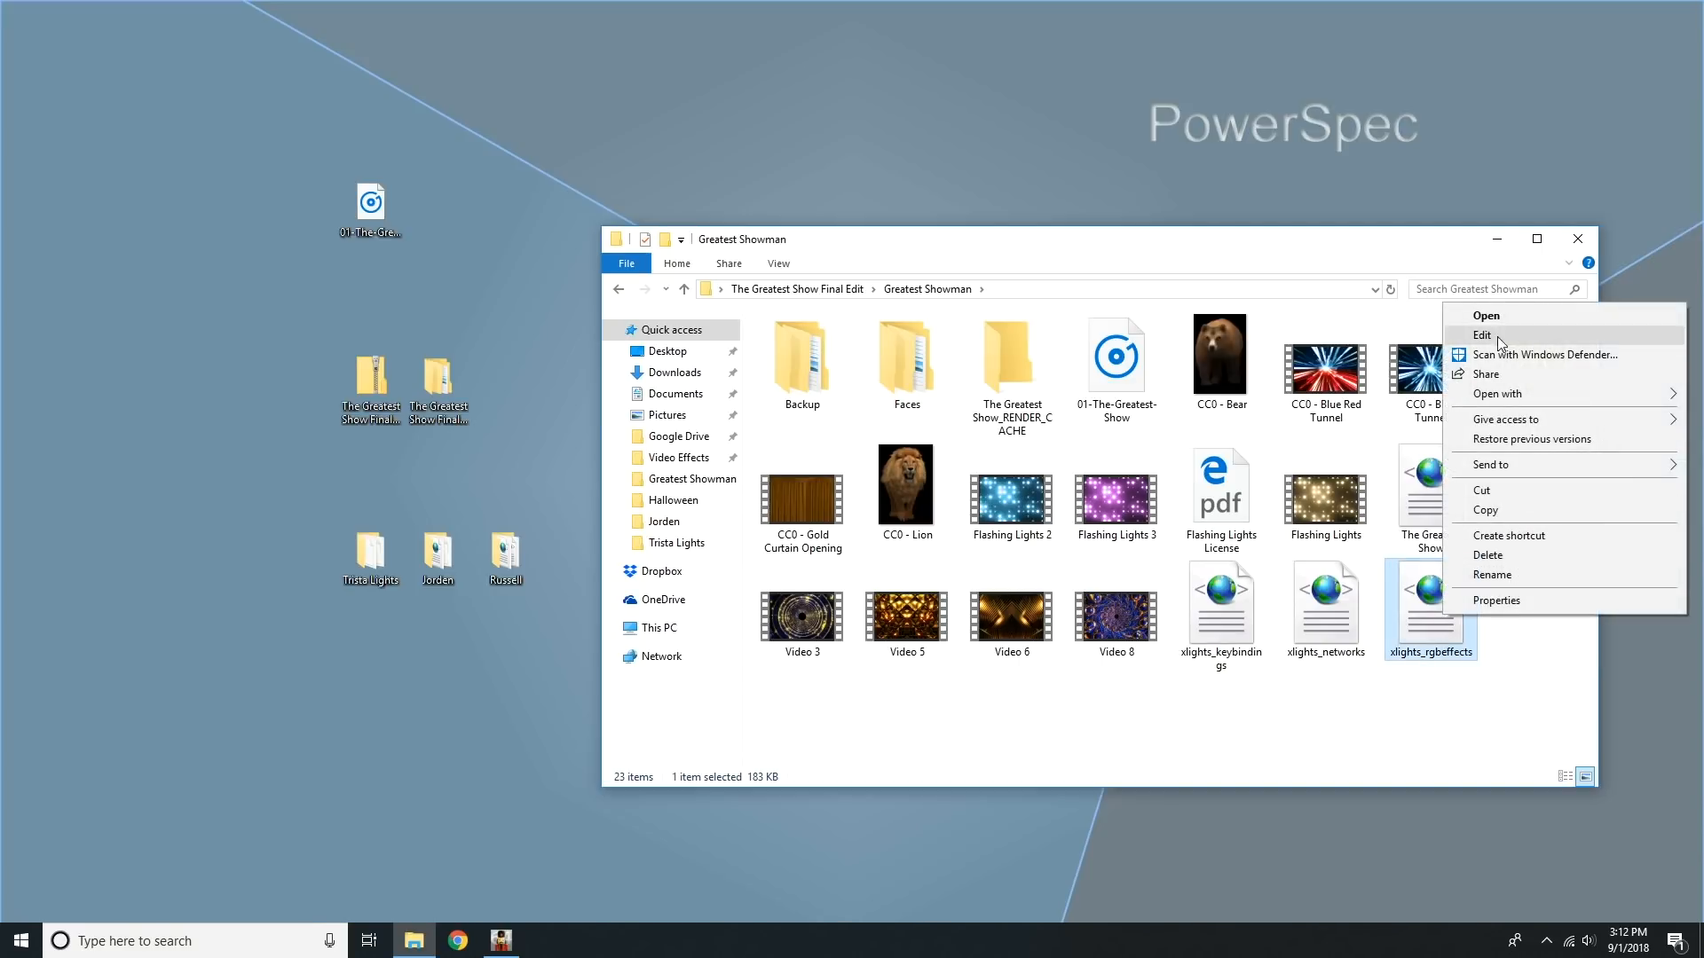
pyautogui.click(1500, 337)
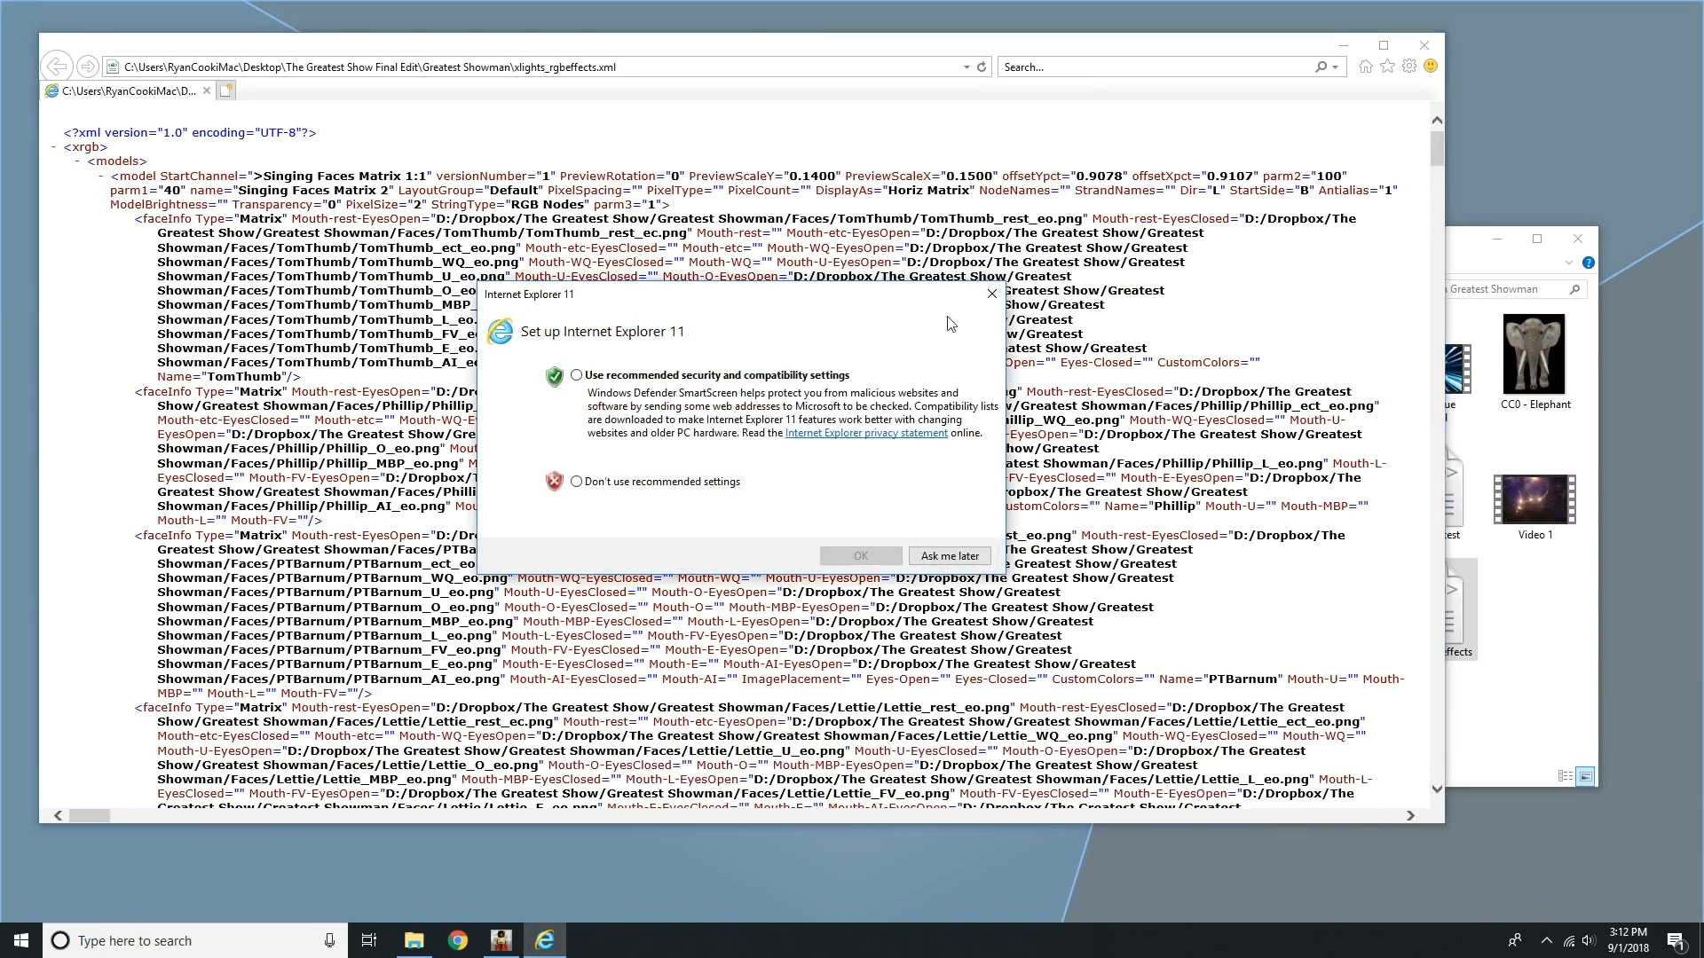
pyautogui.click(947, 558)
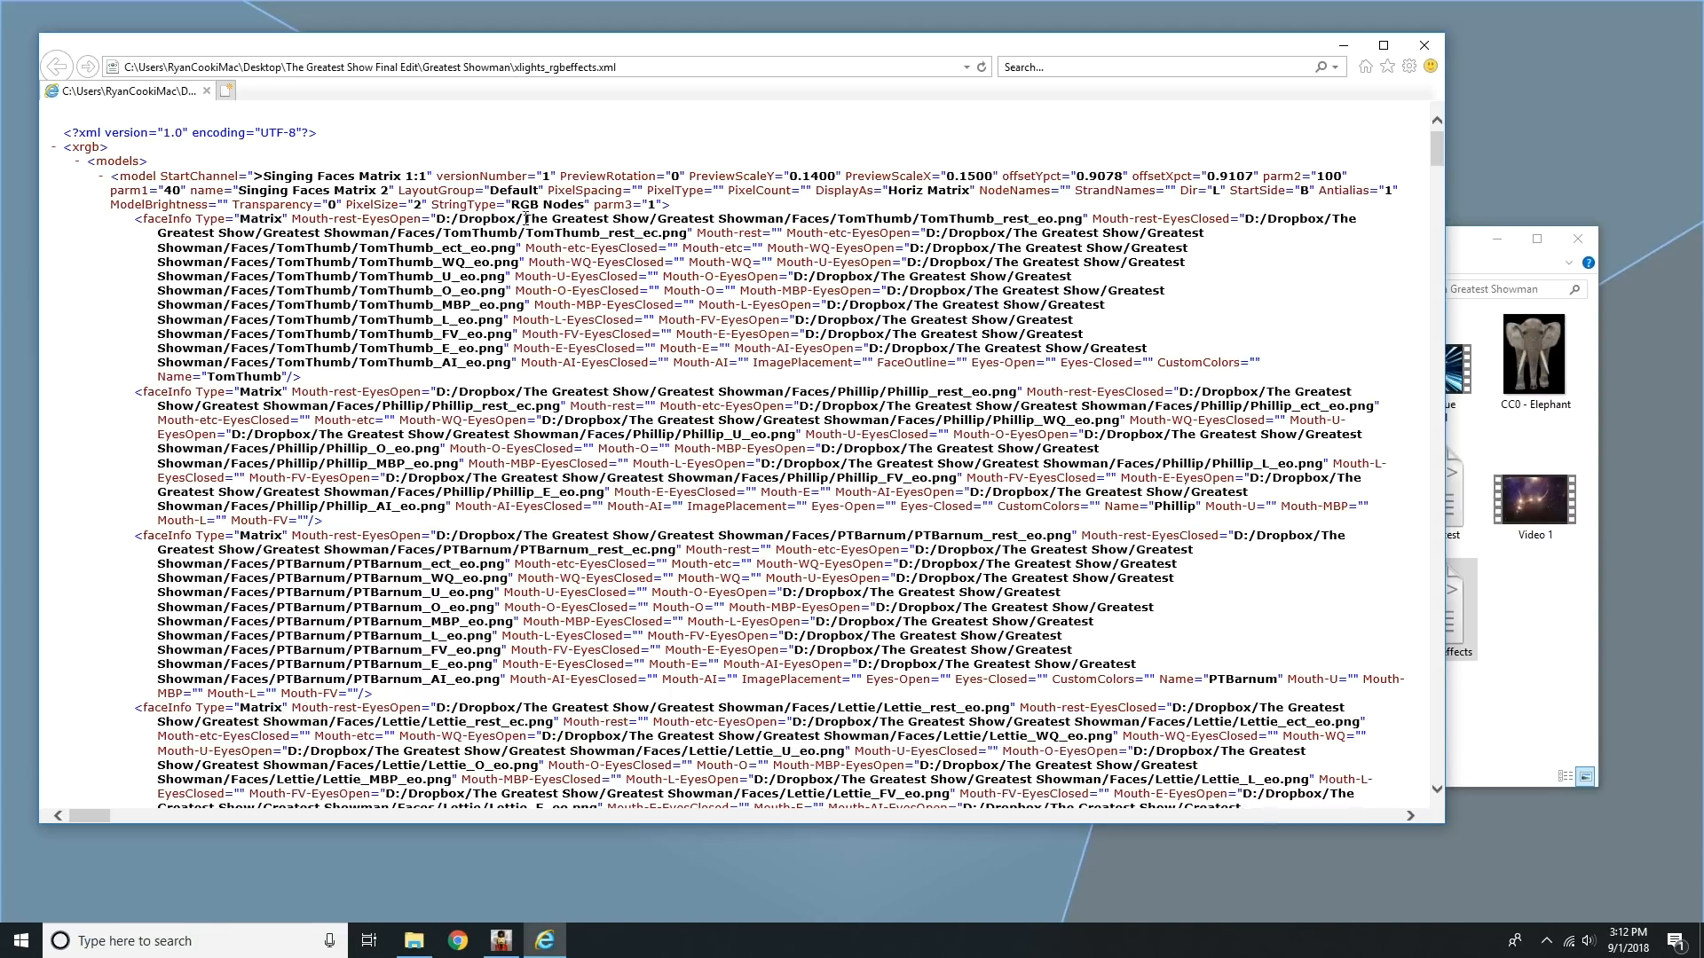
# Step: Examine the folder path of the TomThumb face images in the XML file, and close the file and its folder
pyautogui.moveTo(434, 219); pyautogui.dragTo(785, 215)
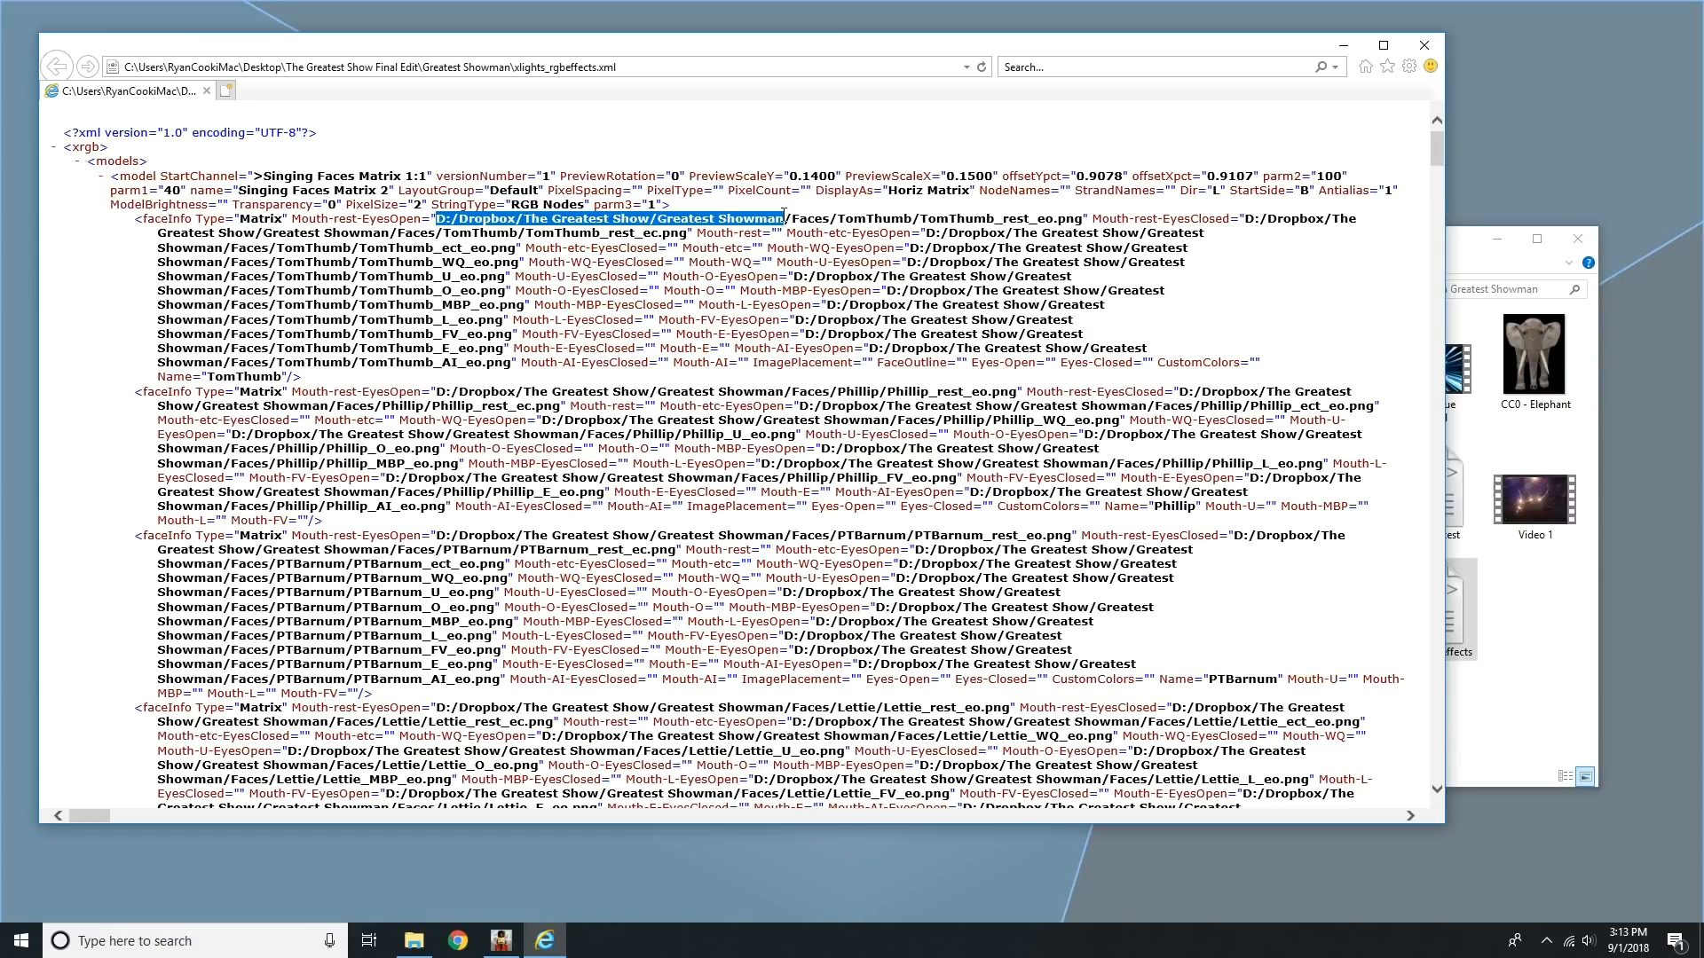
pyautogui.moveTo(785, 214); pyautogui.dragTo(515, 229)
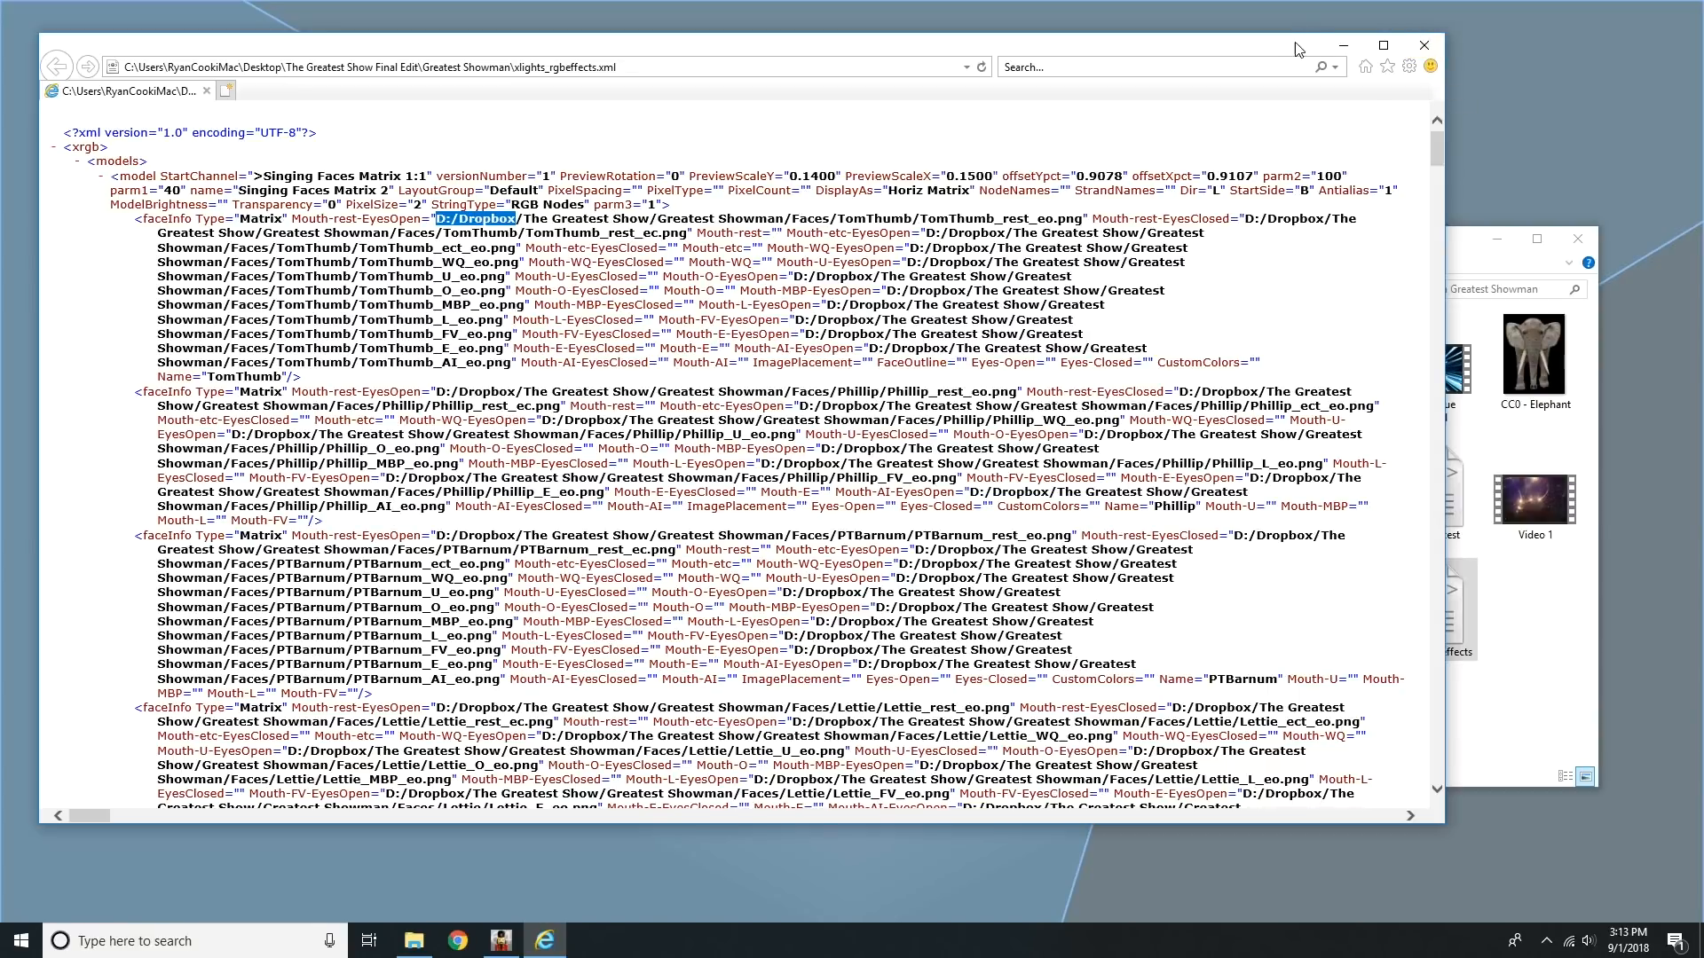
pyautogui.click(1424, 46)
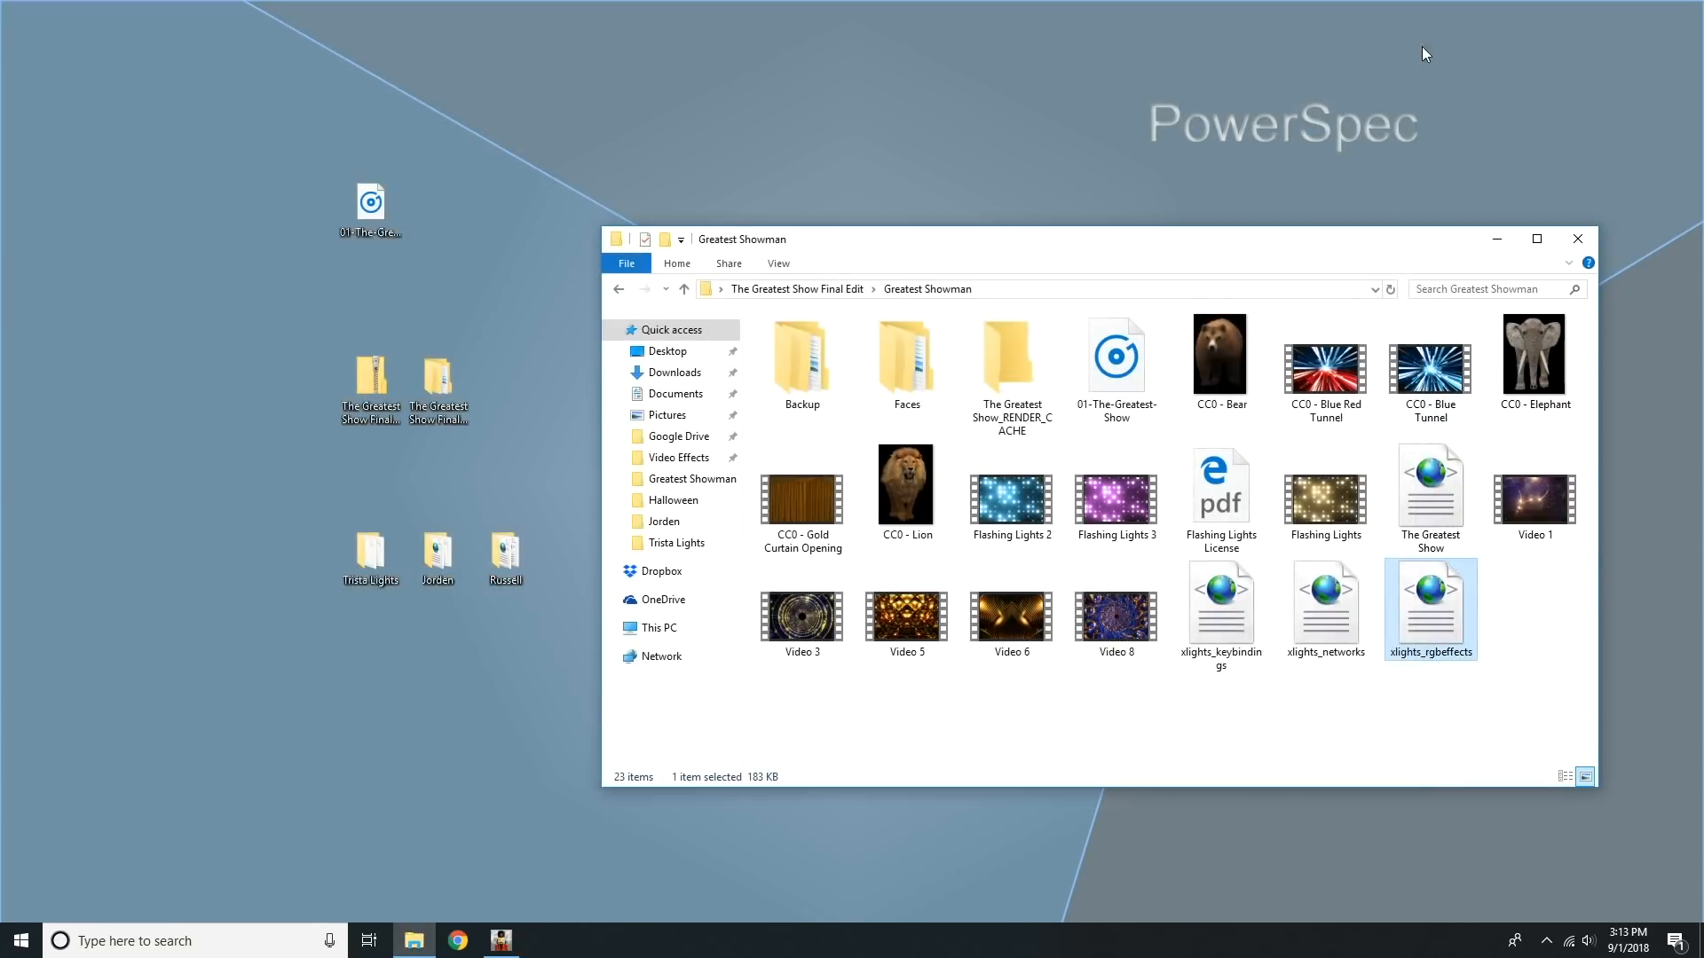
pyautogui.click(1499, 744)
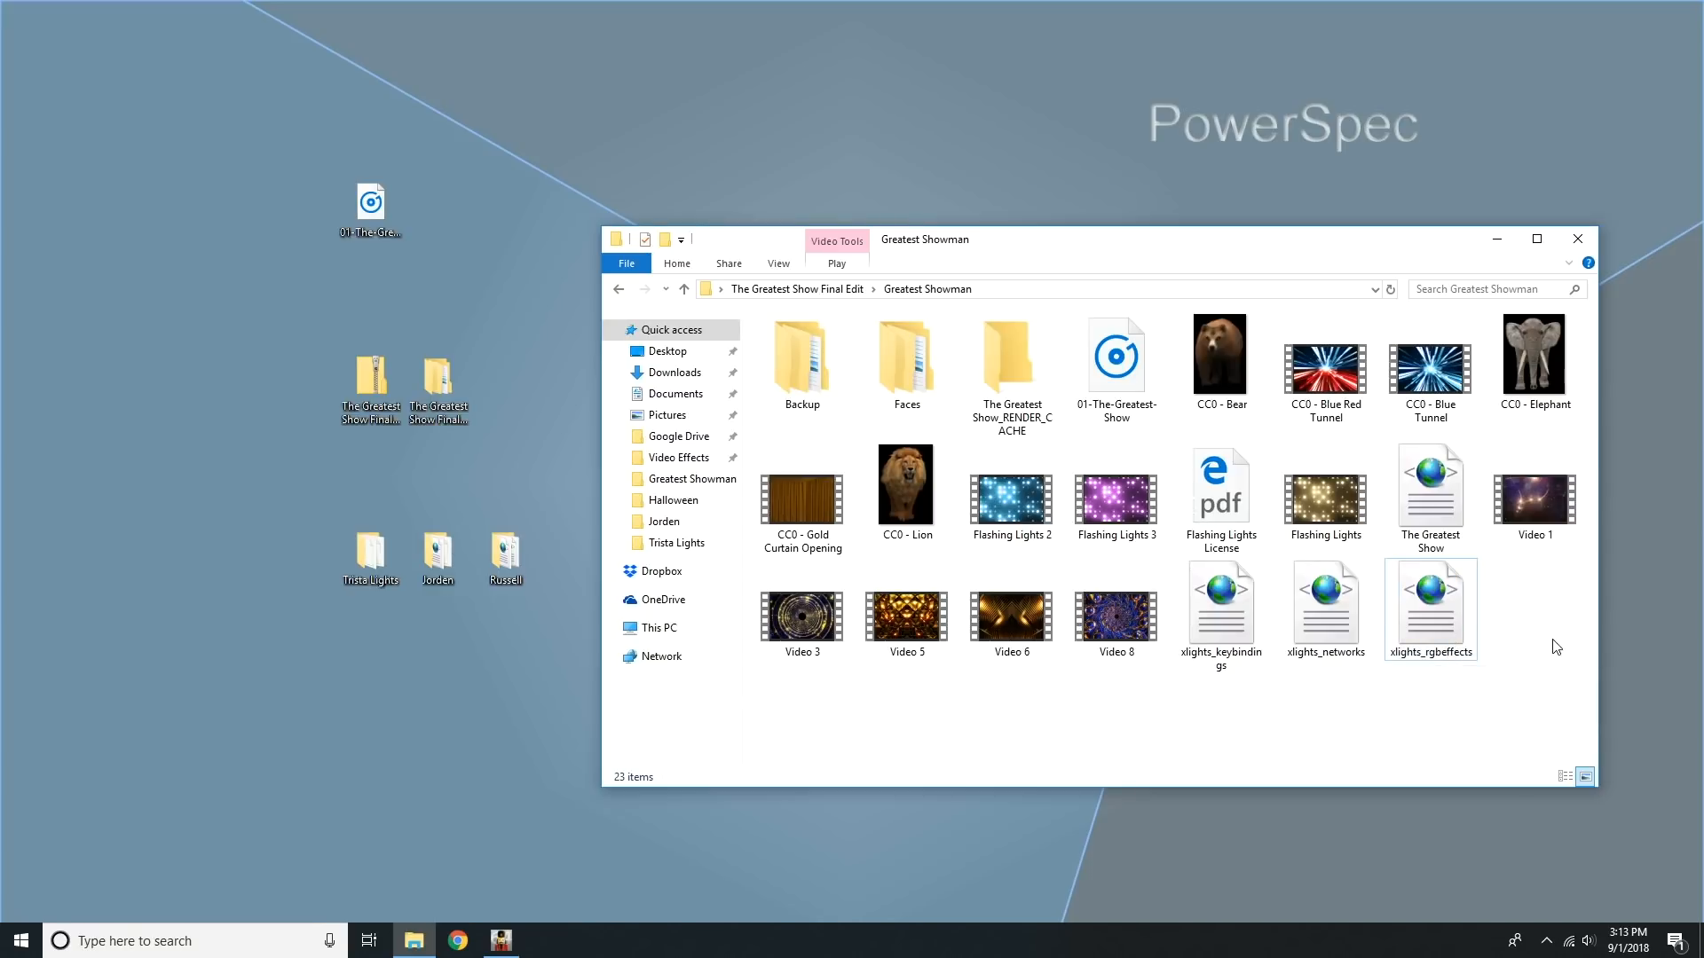
pyautogui.click(1578, 239)
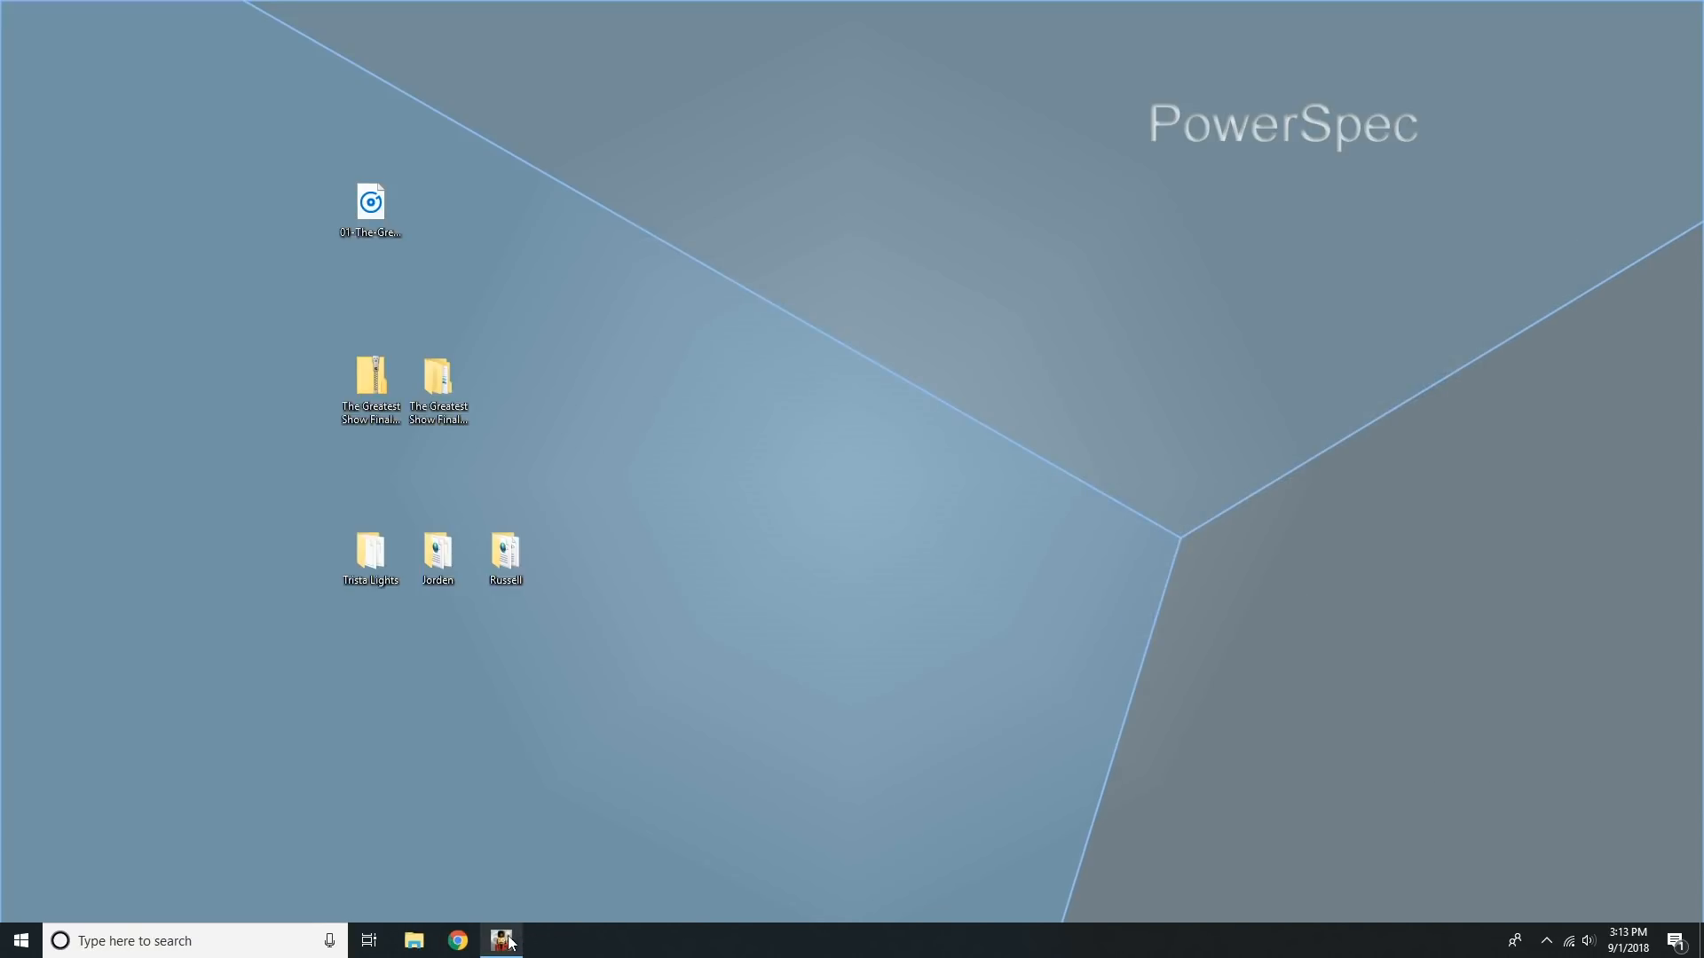
# Step: Return to xLights, check the image paths of the Lettie face on WindowMatrix6Faces, and leave the face definition without keeping changes
pyautogui.click(502, 940)
pyautogui.click(363, 627)
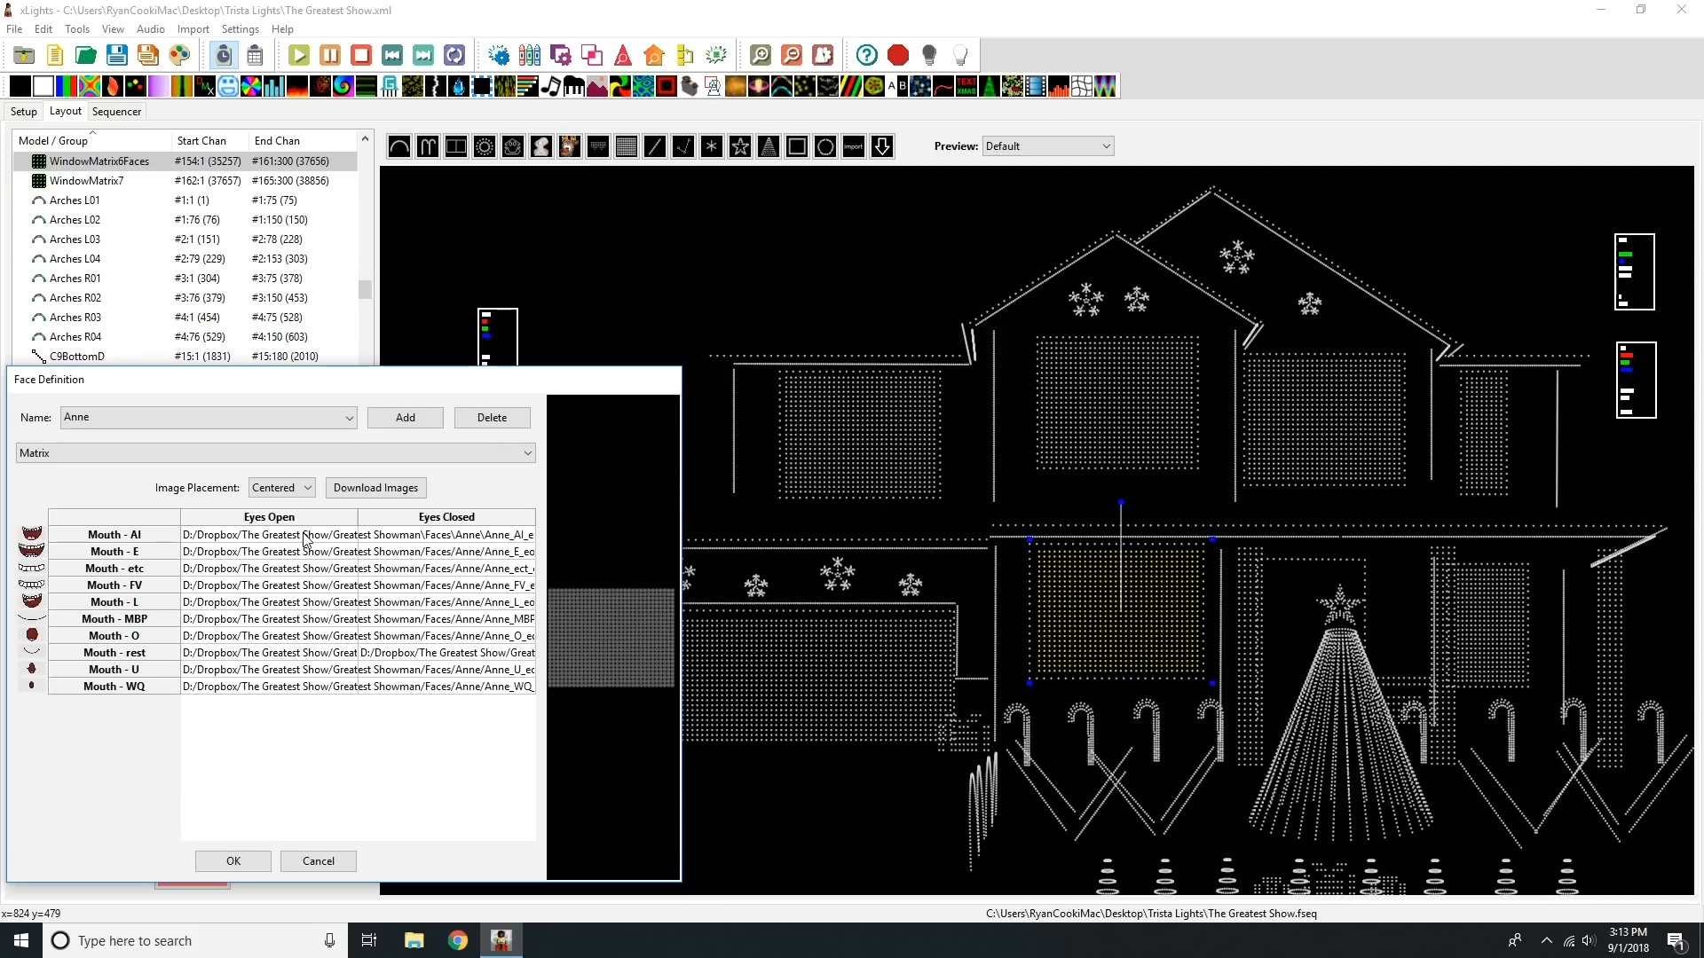
pyautogui.click(269, 424)
pyautogui.click(253, 451)
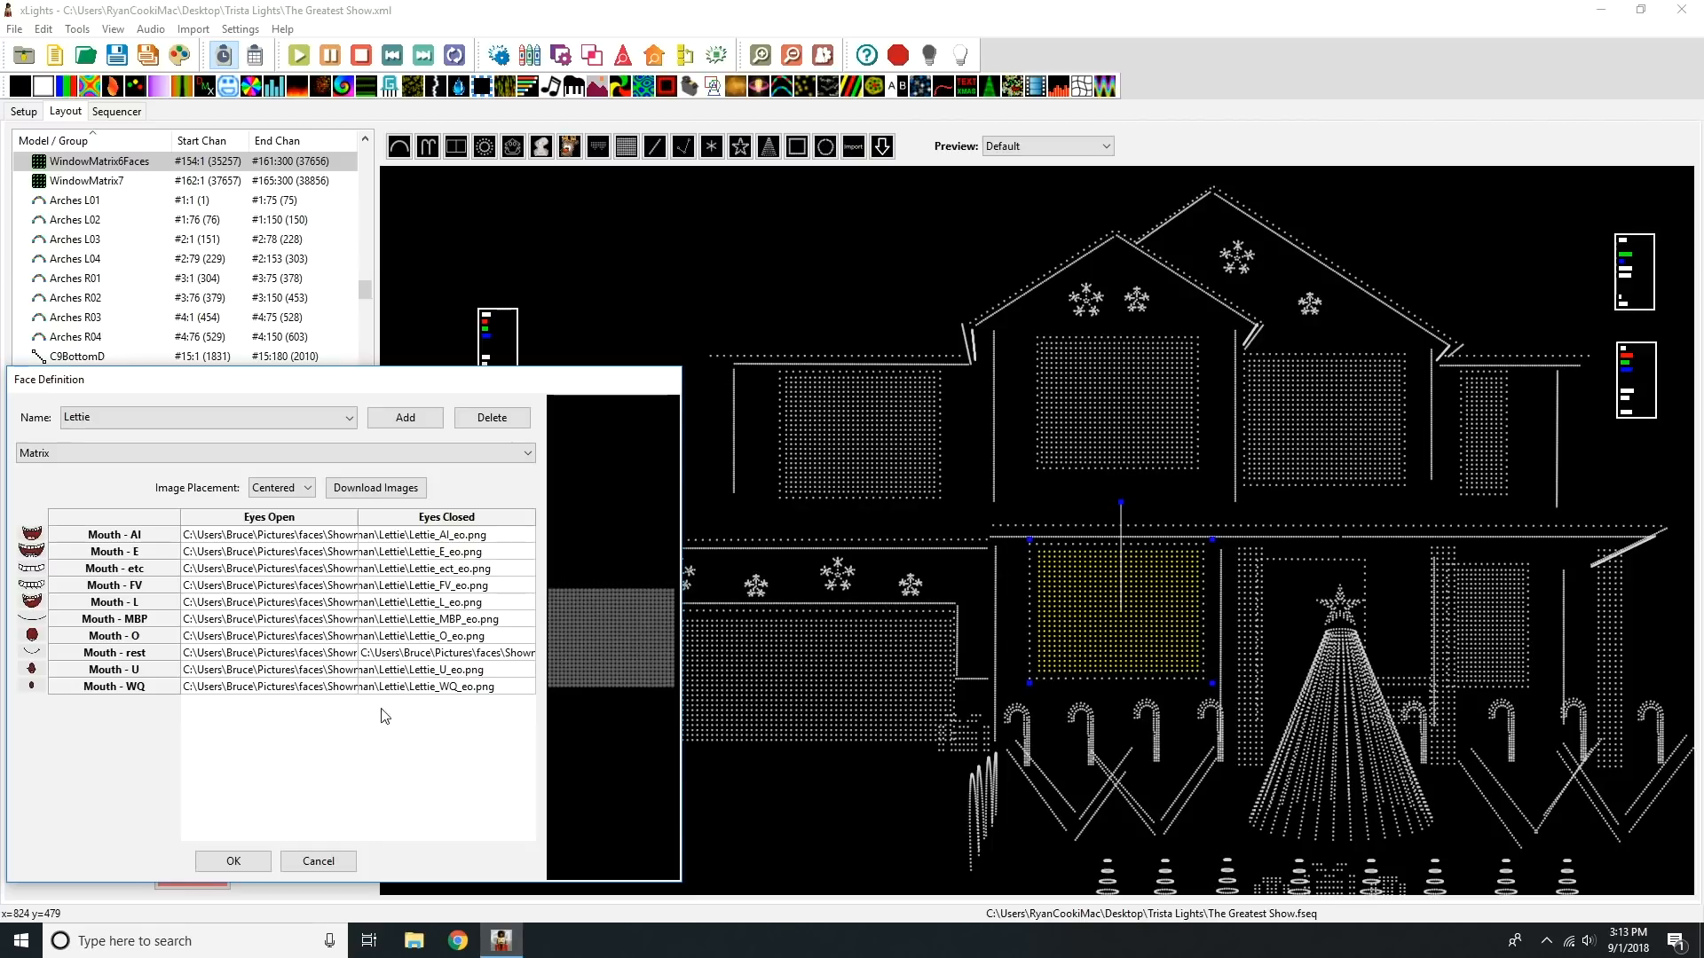
pyautogui.click(344, 859)
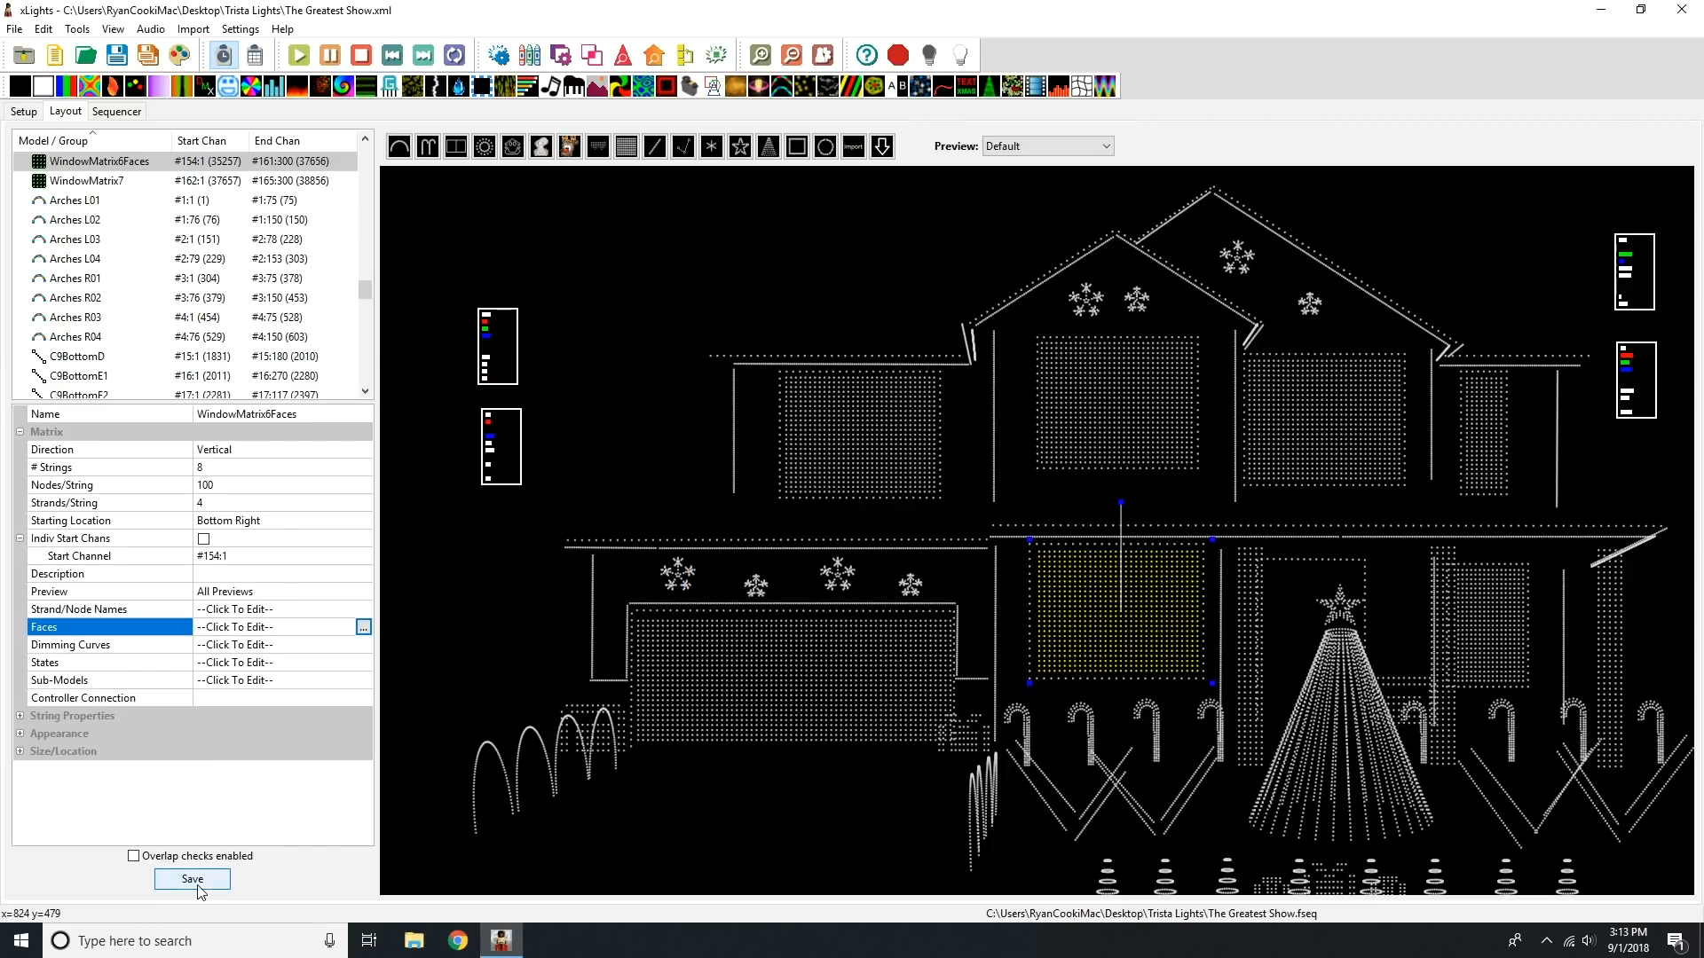
# Step: Save the layout, return to the sequencer and close The Greatest Show sequence
pyautogui.click(192, 879)
pyautogui.click(116, 111)
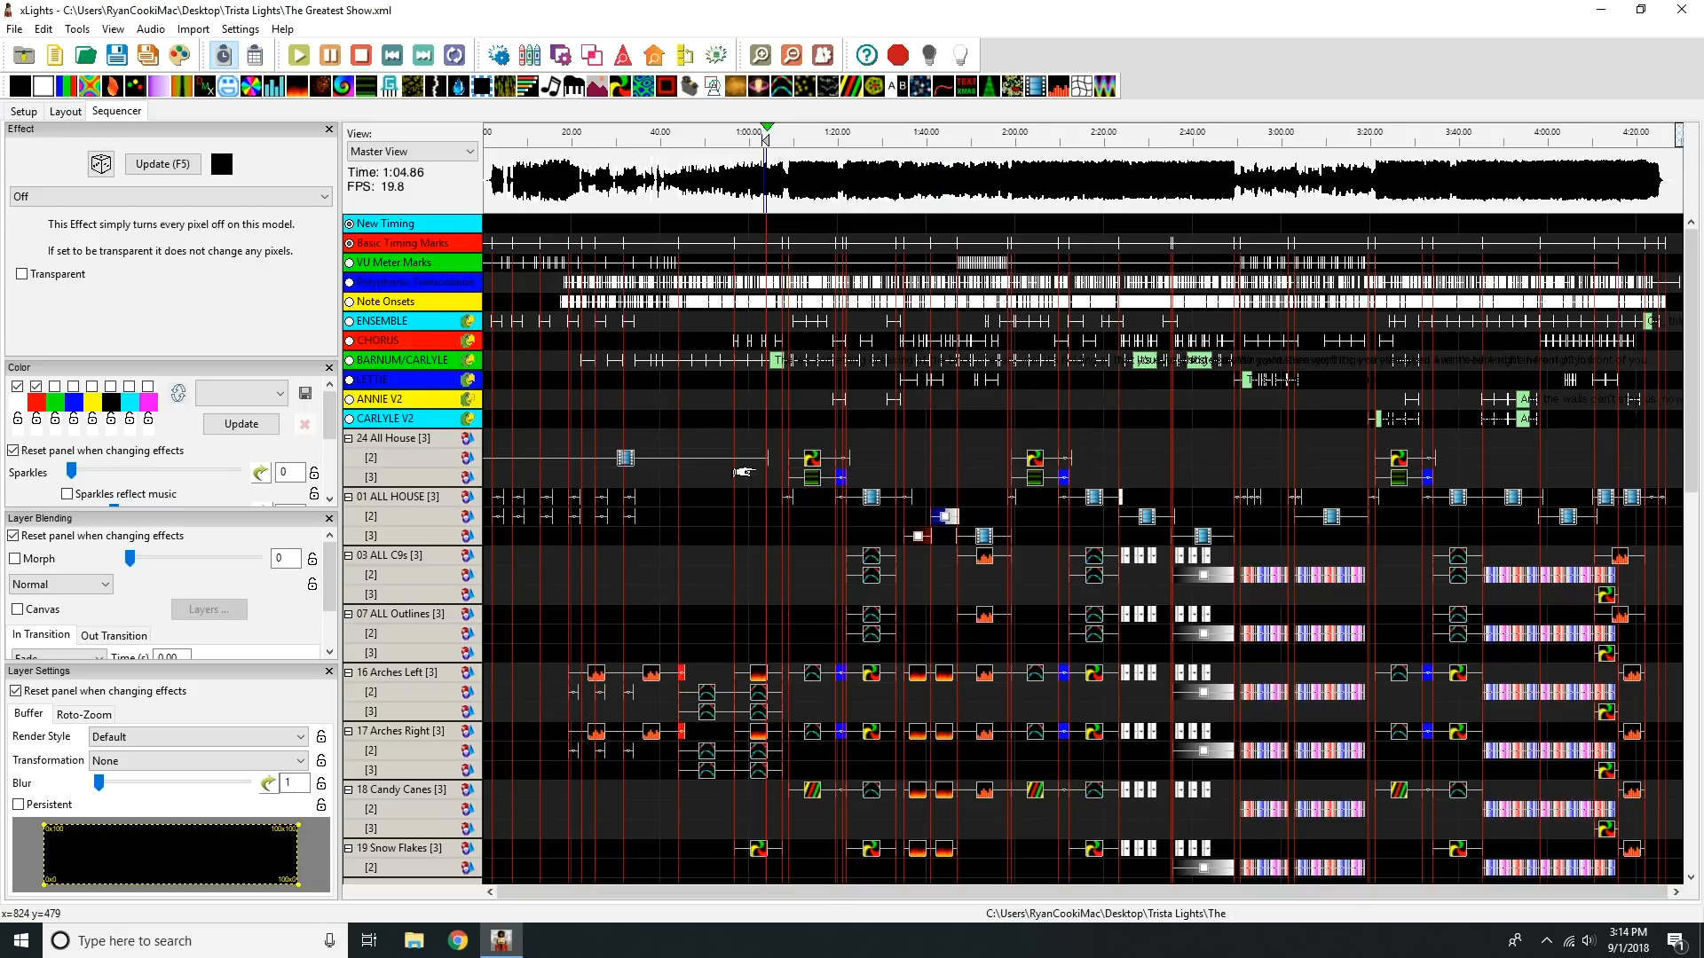
pyautogui.click(76, 30)
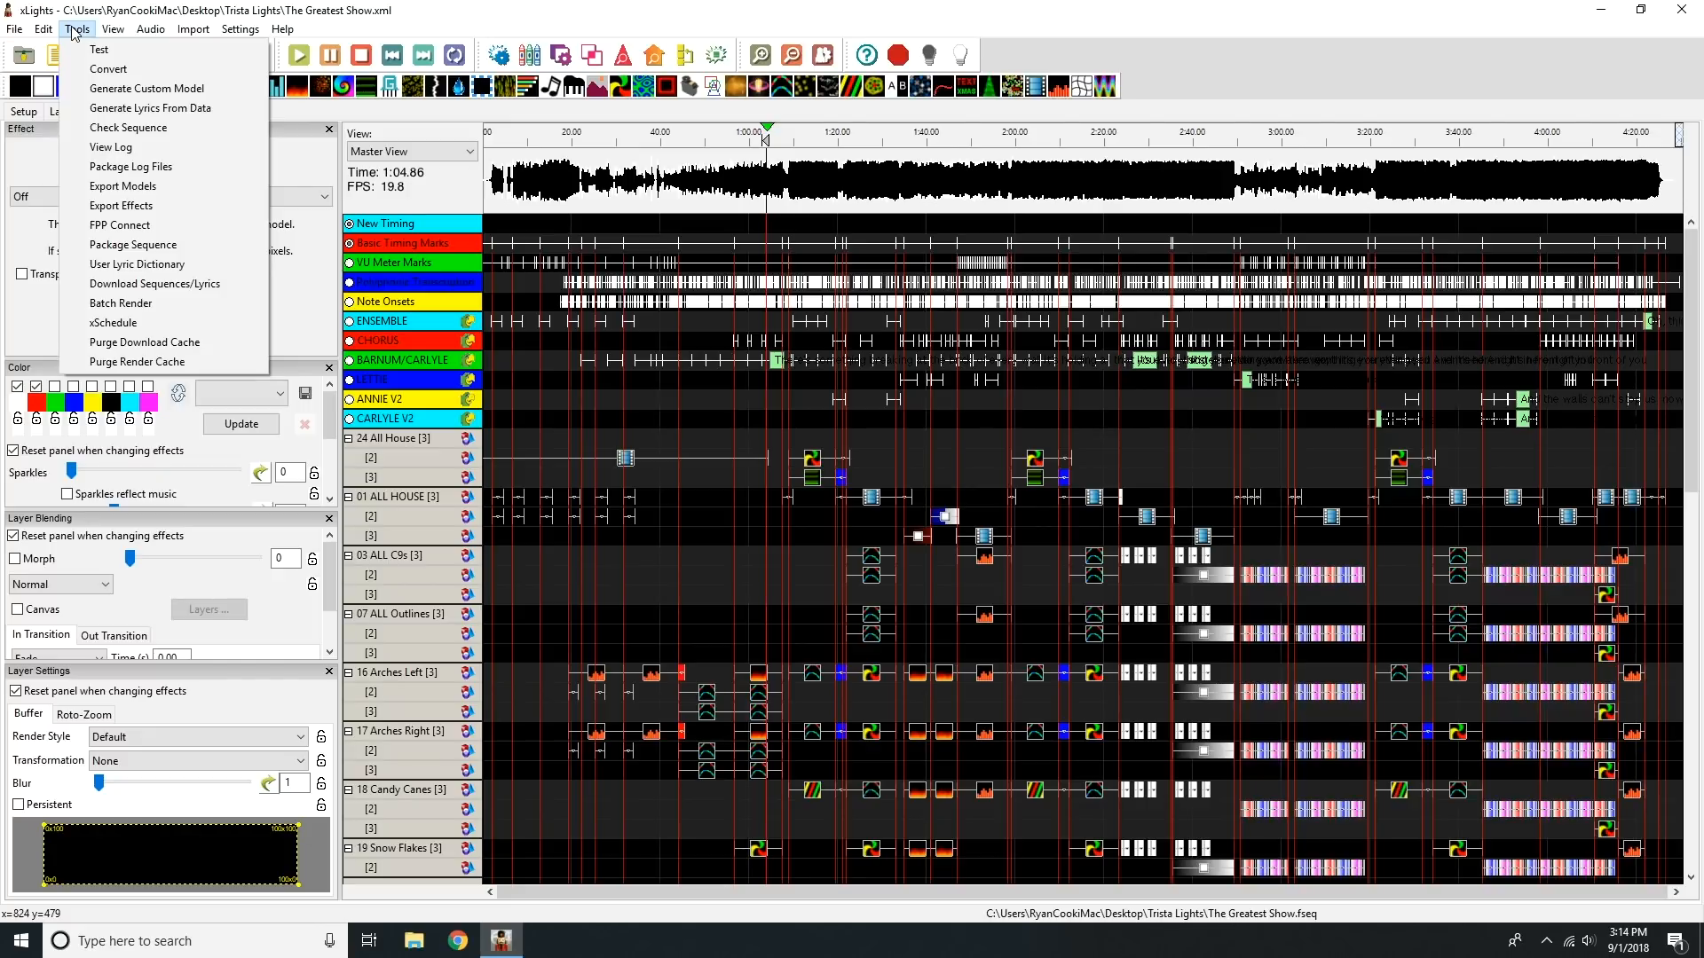
pyautogui.click(75, 31)
pyautogui.click(16, 30)
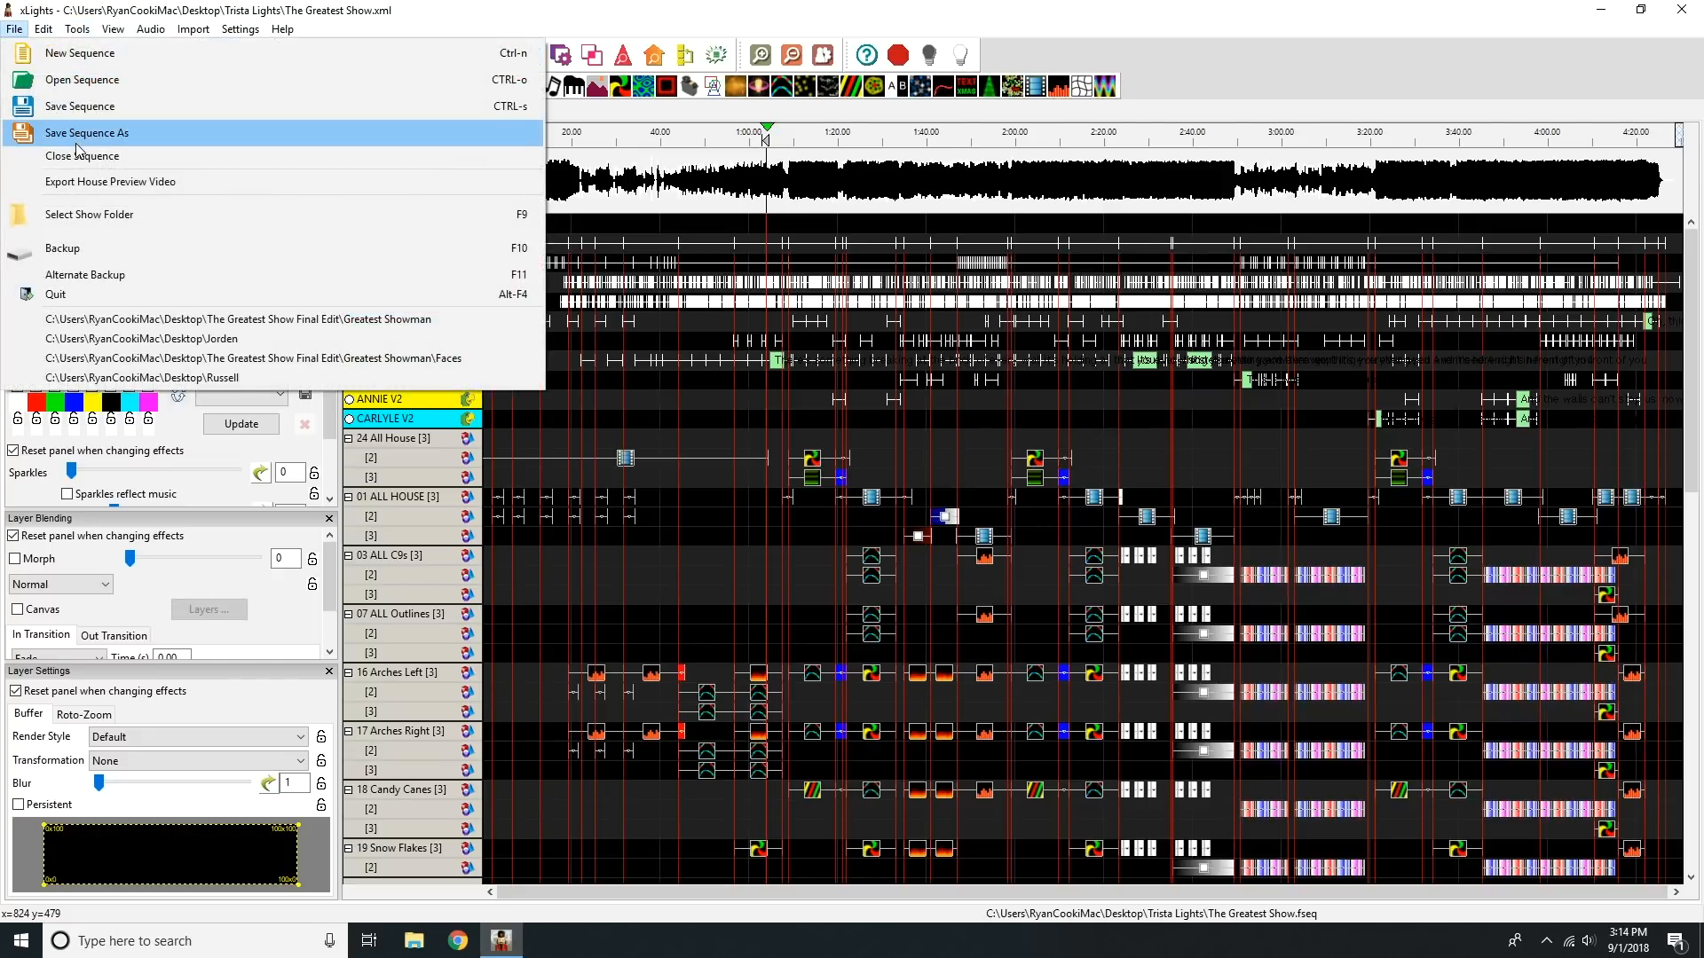
pyautogui.click(322, 157)
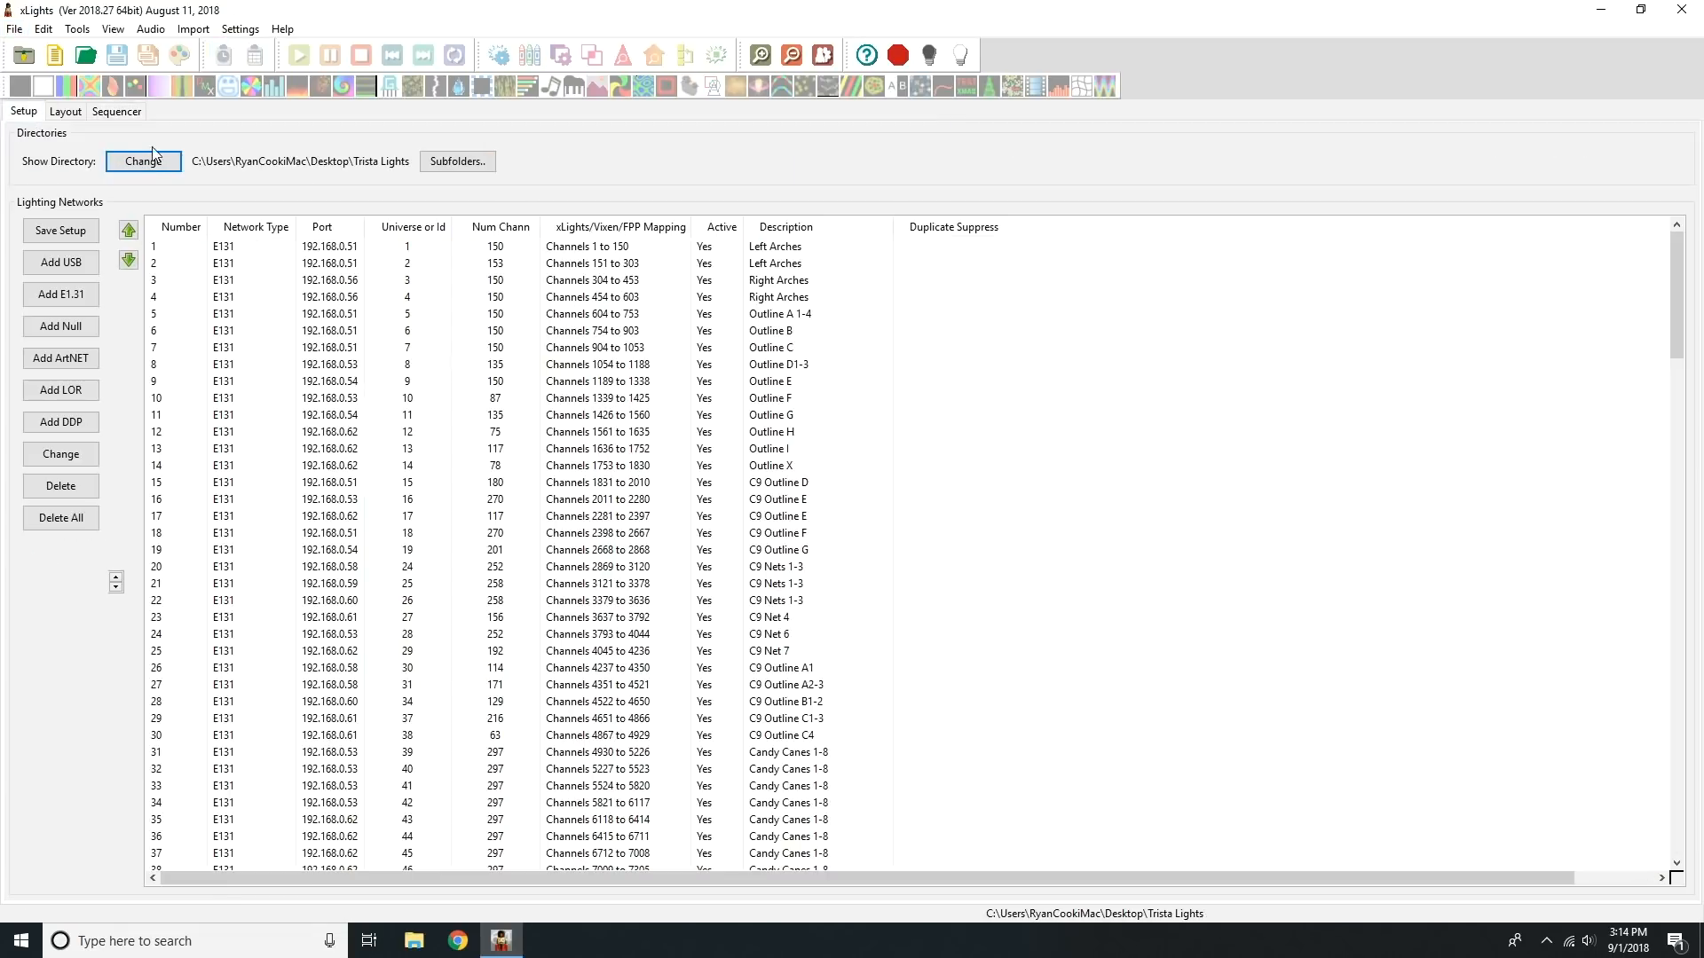
# Step: Change the show folder to Desktop/Russell without saving the model and preset changes, and show its layout
pyautogui.click(153, 154)
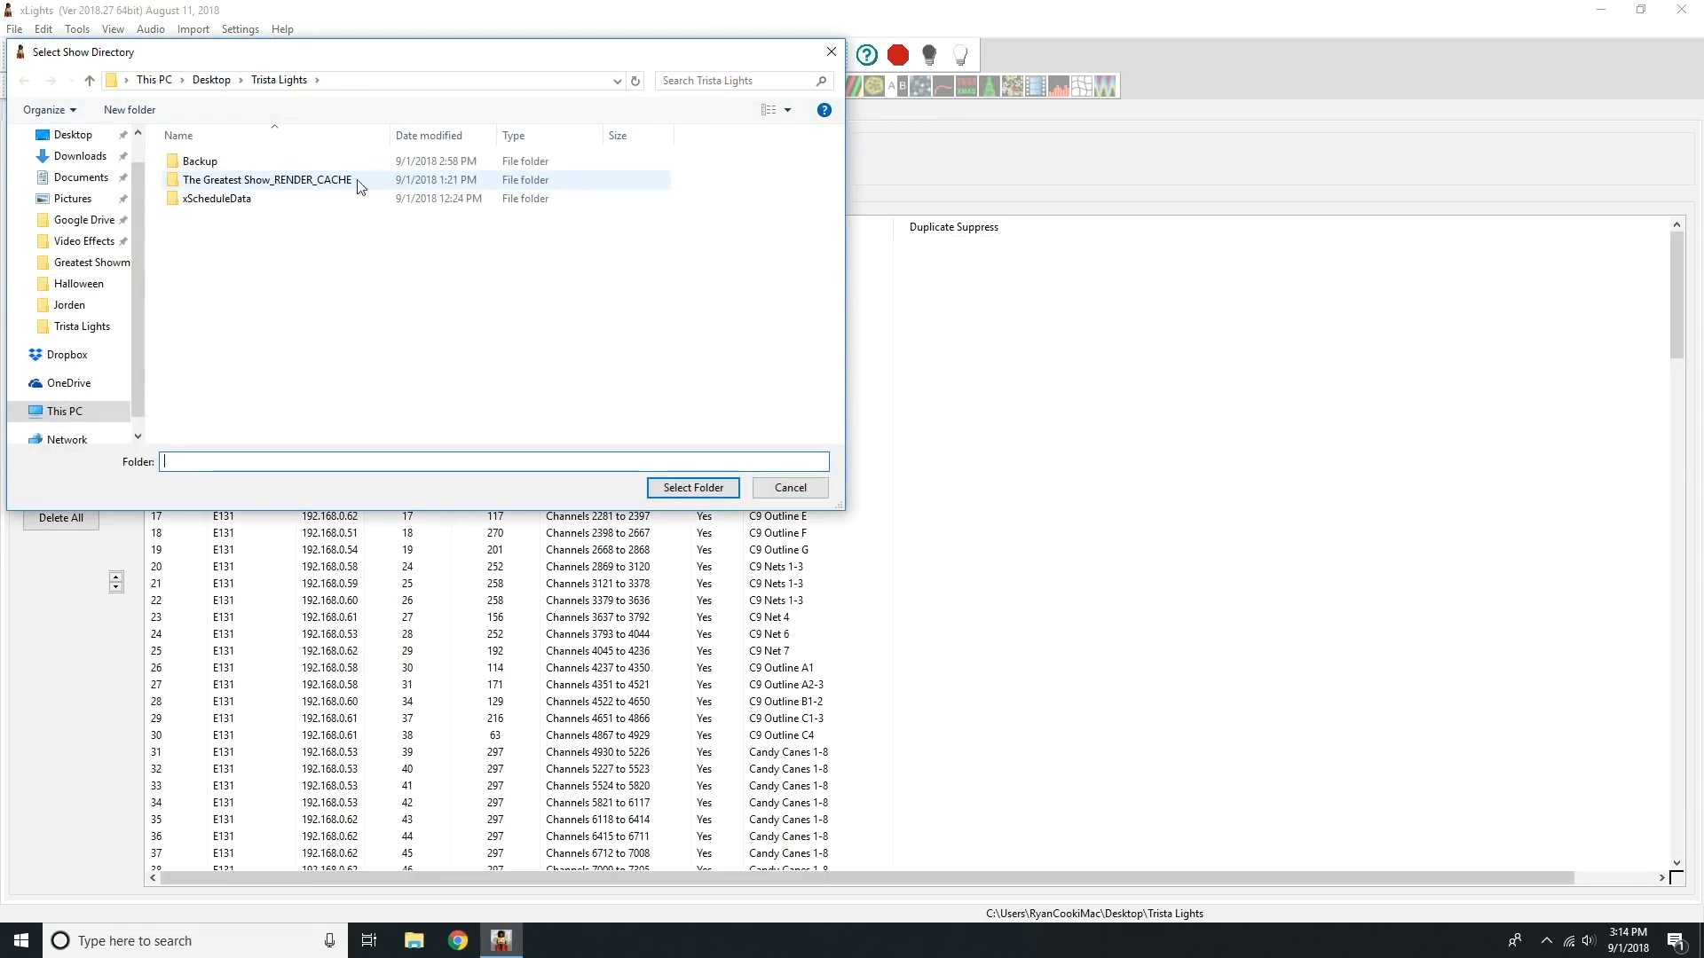
pyautogui.click(218, 84)
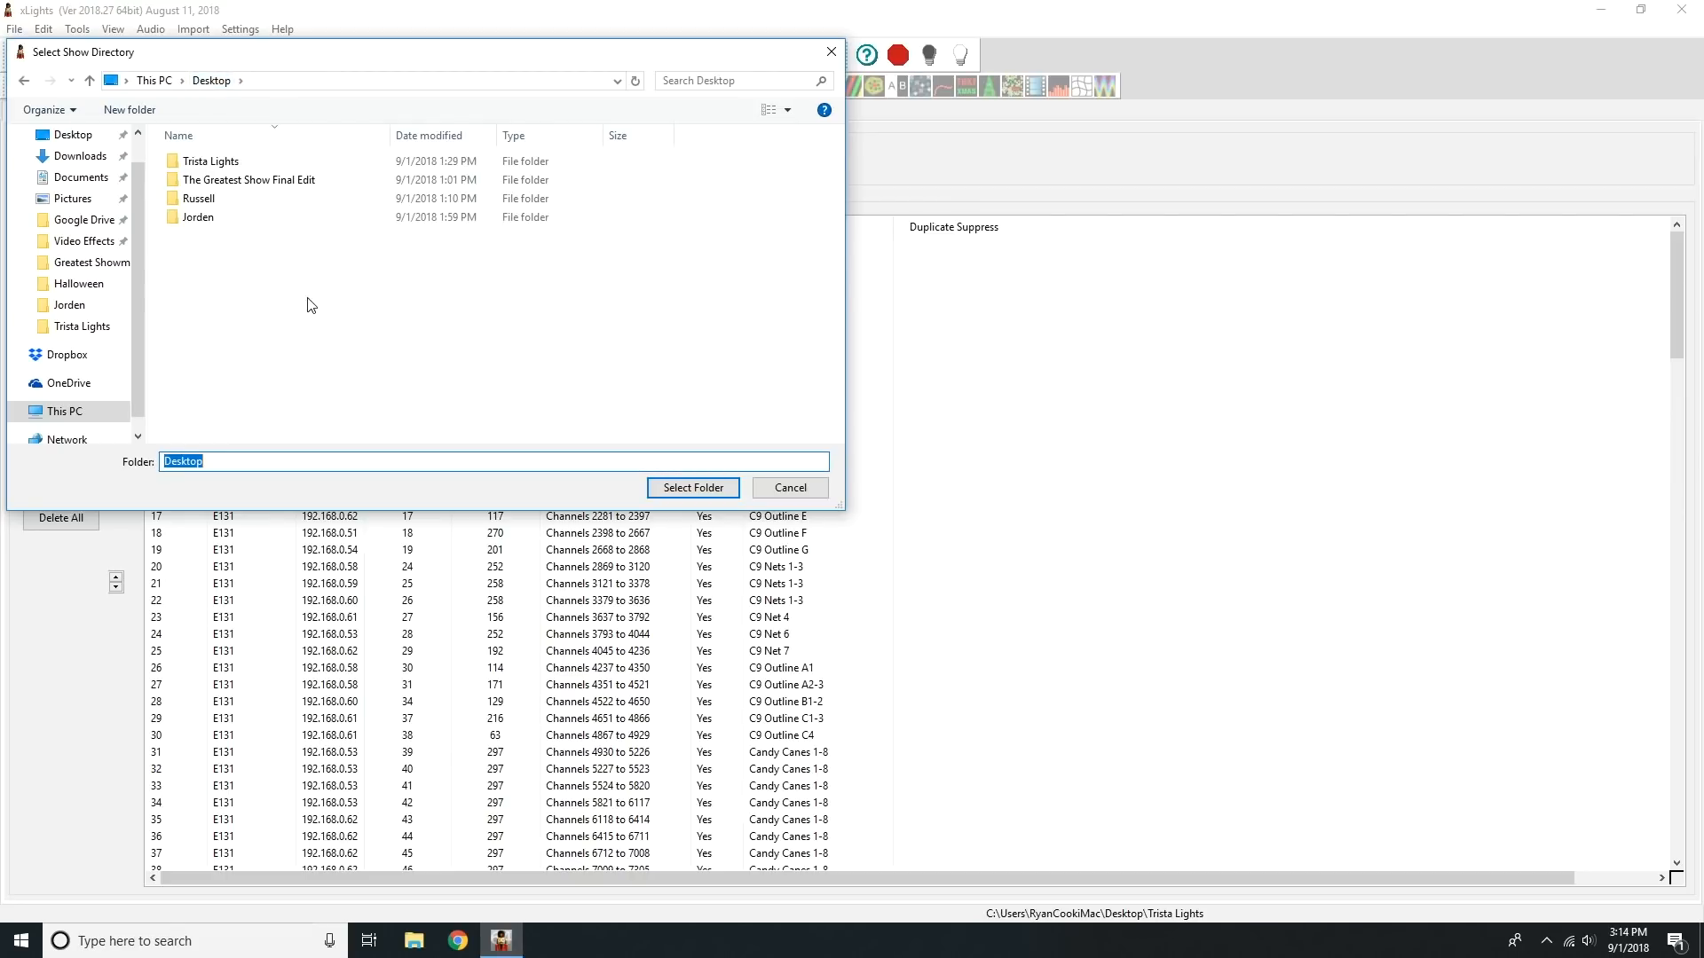
pyautogui.doubleClick(217, 200)
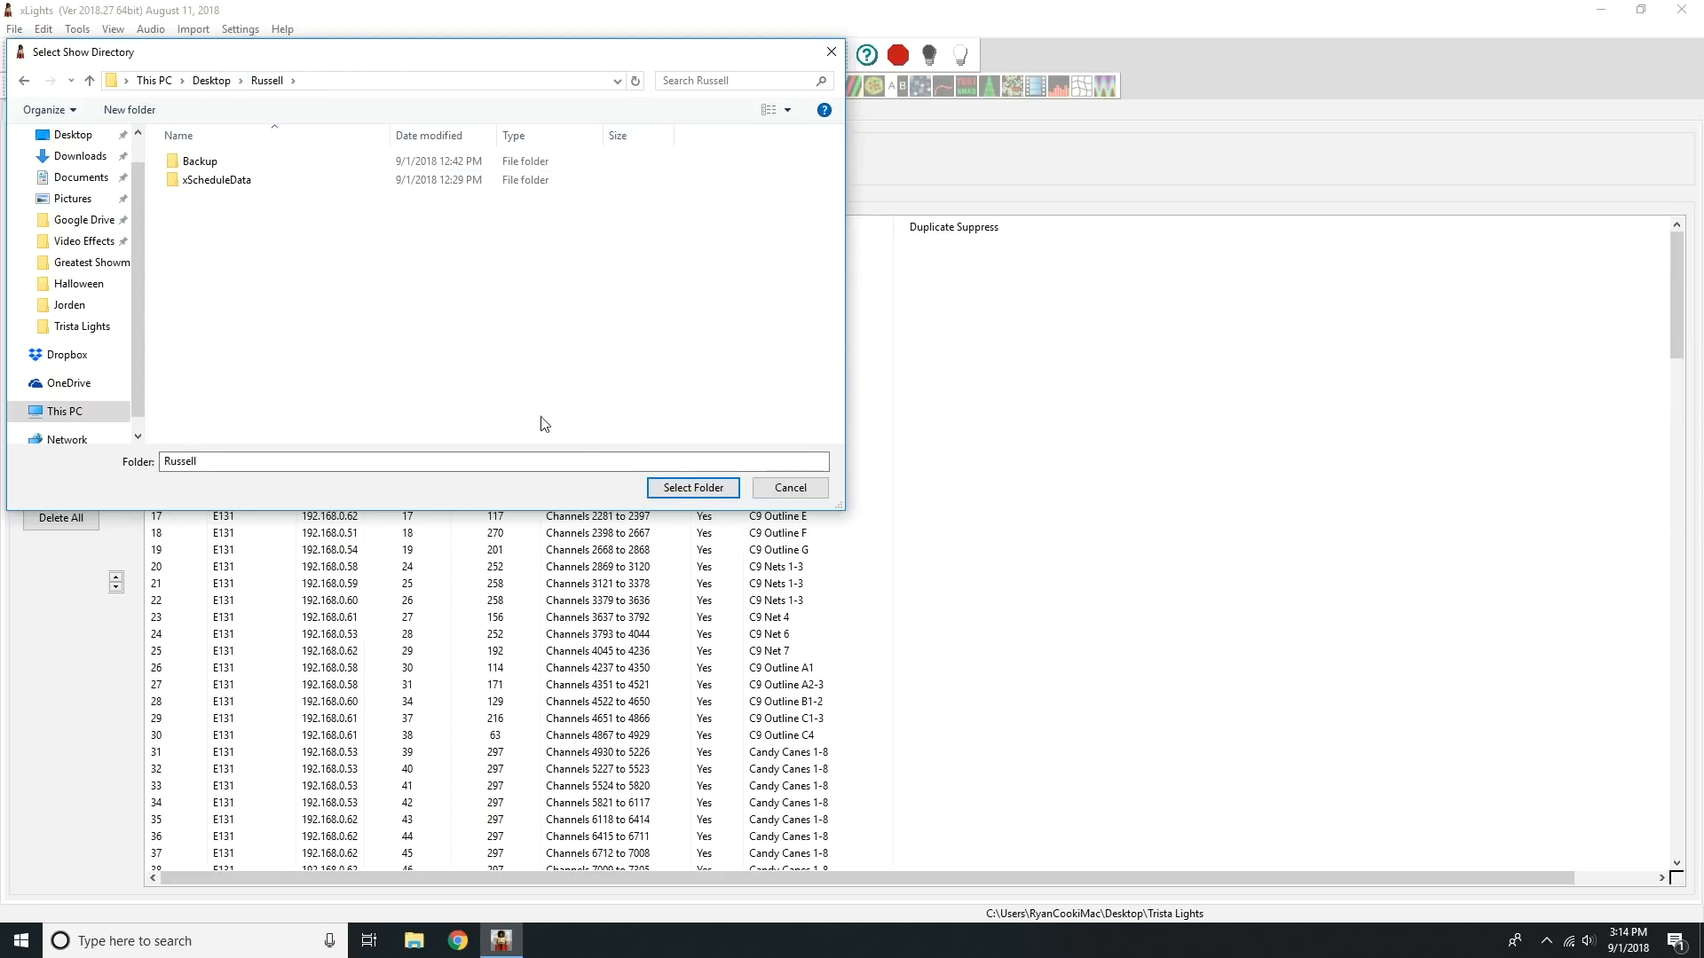
pyautogui.click(693, 488)
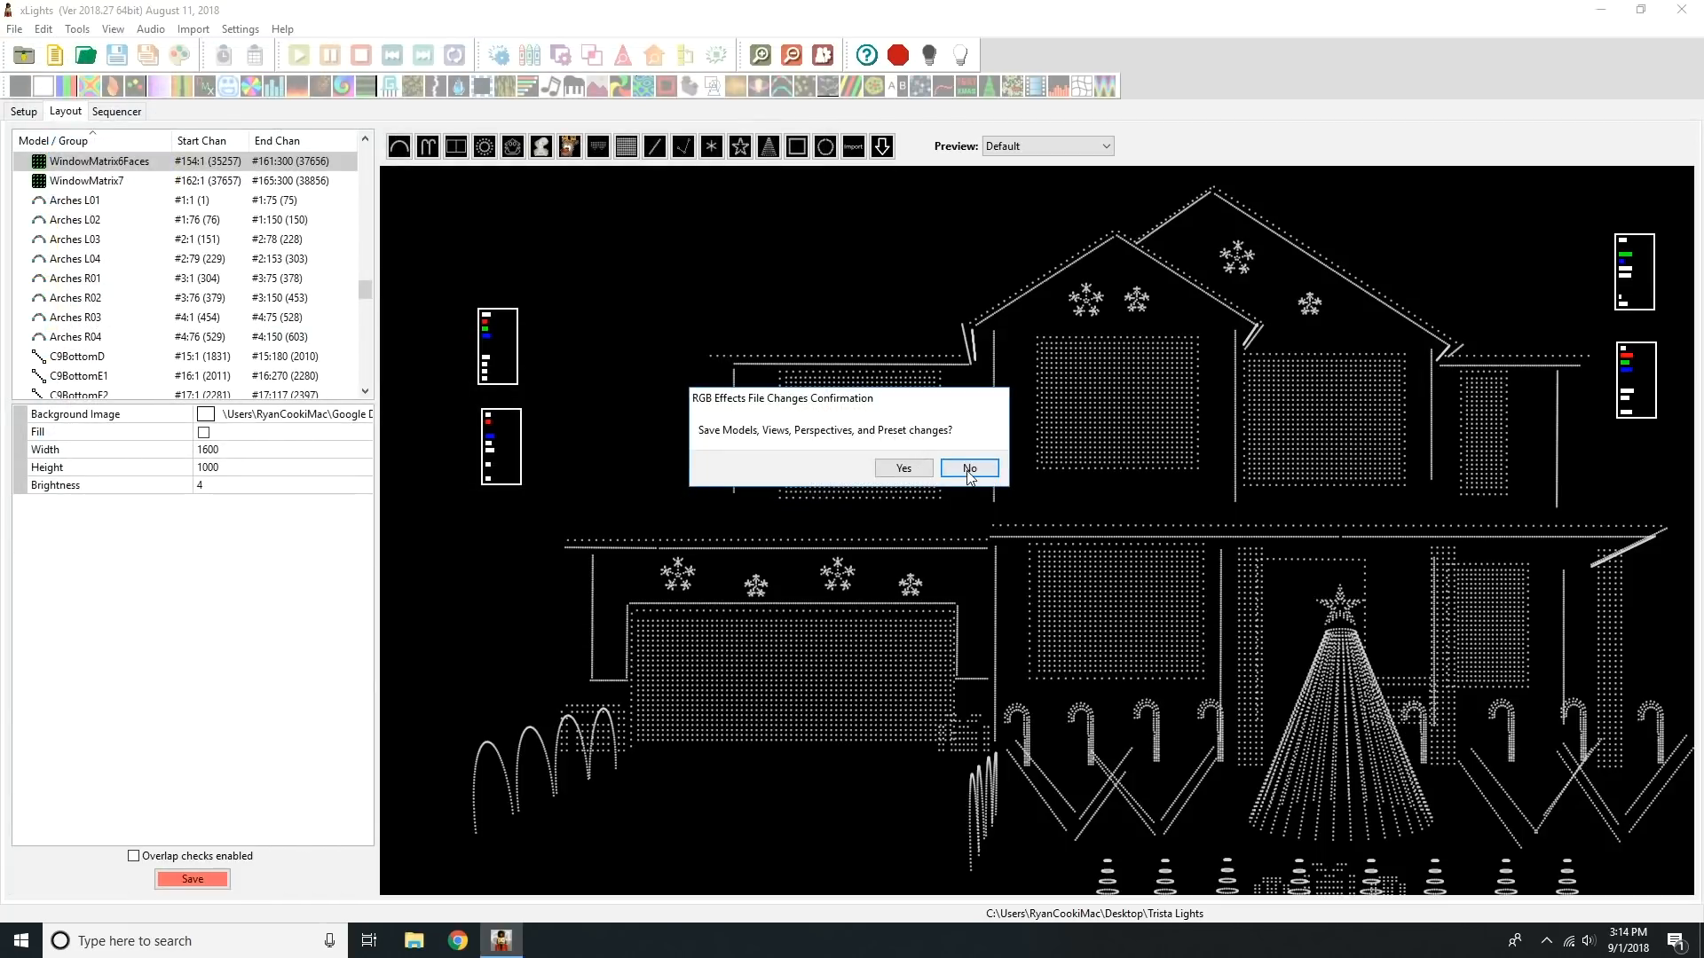
pyautogui.click(969, 469)
pyautogui.click(65, 111)
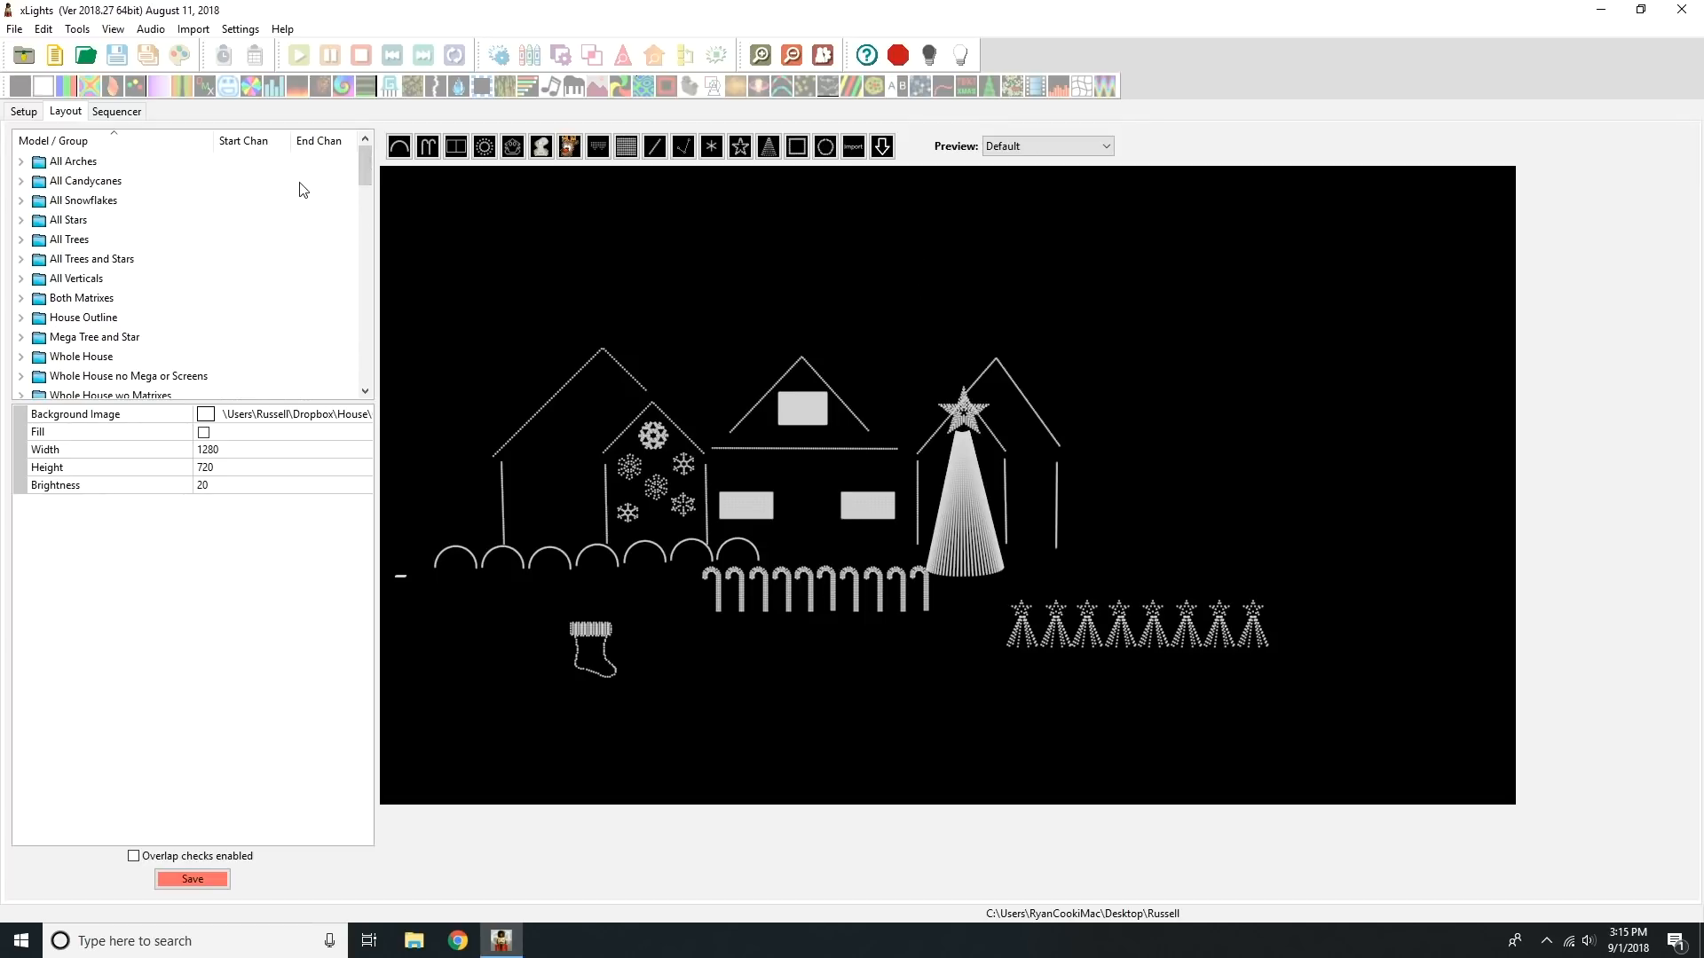
# Step: Examine which models belong to the arches, candy canes, snowflakes, stars, trees and verticals groups
pyautogui.click(98, 164)
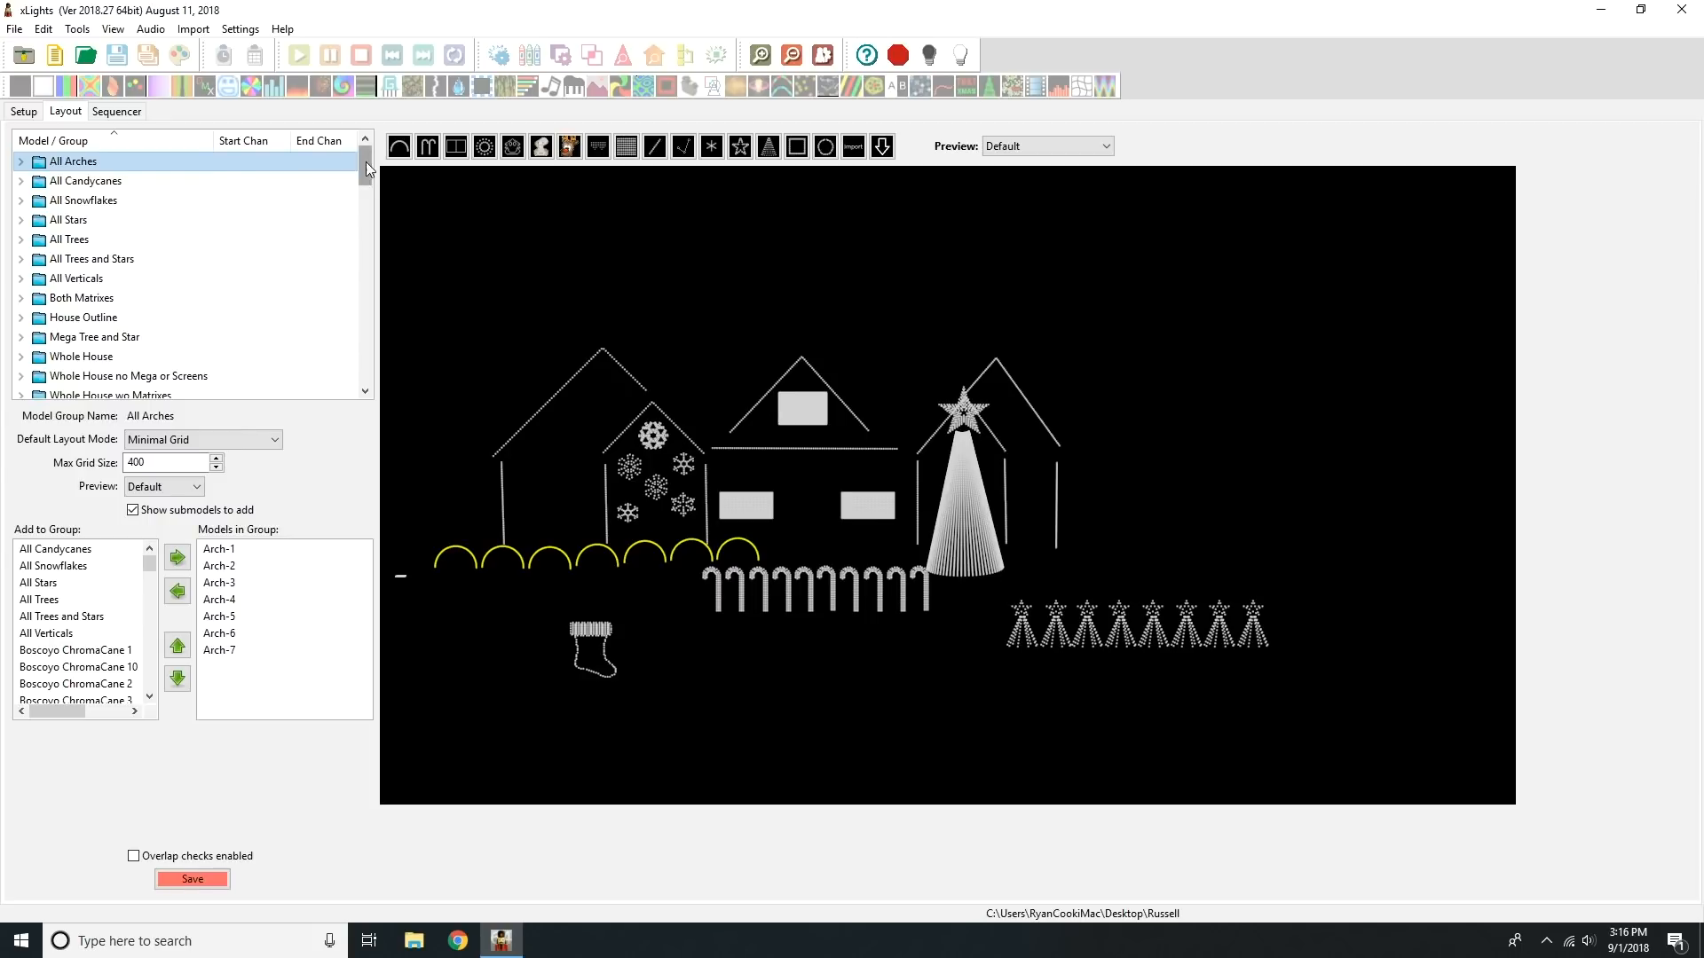
pyautogui.click(121, 178)
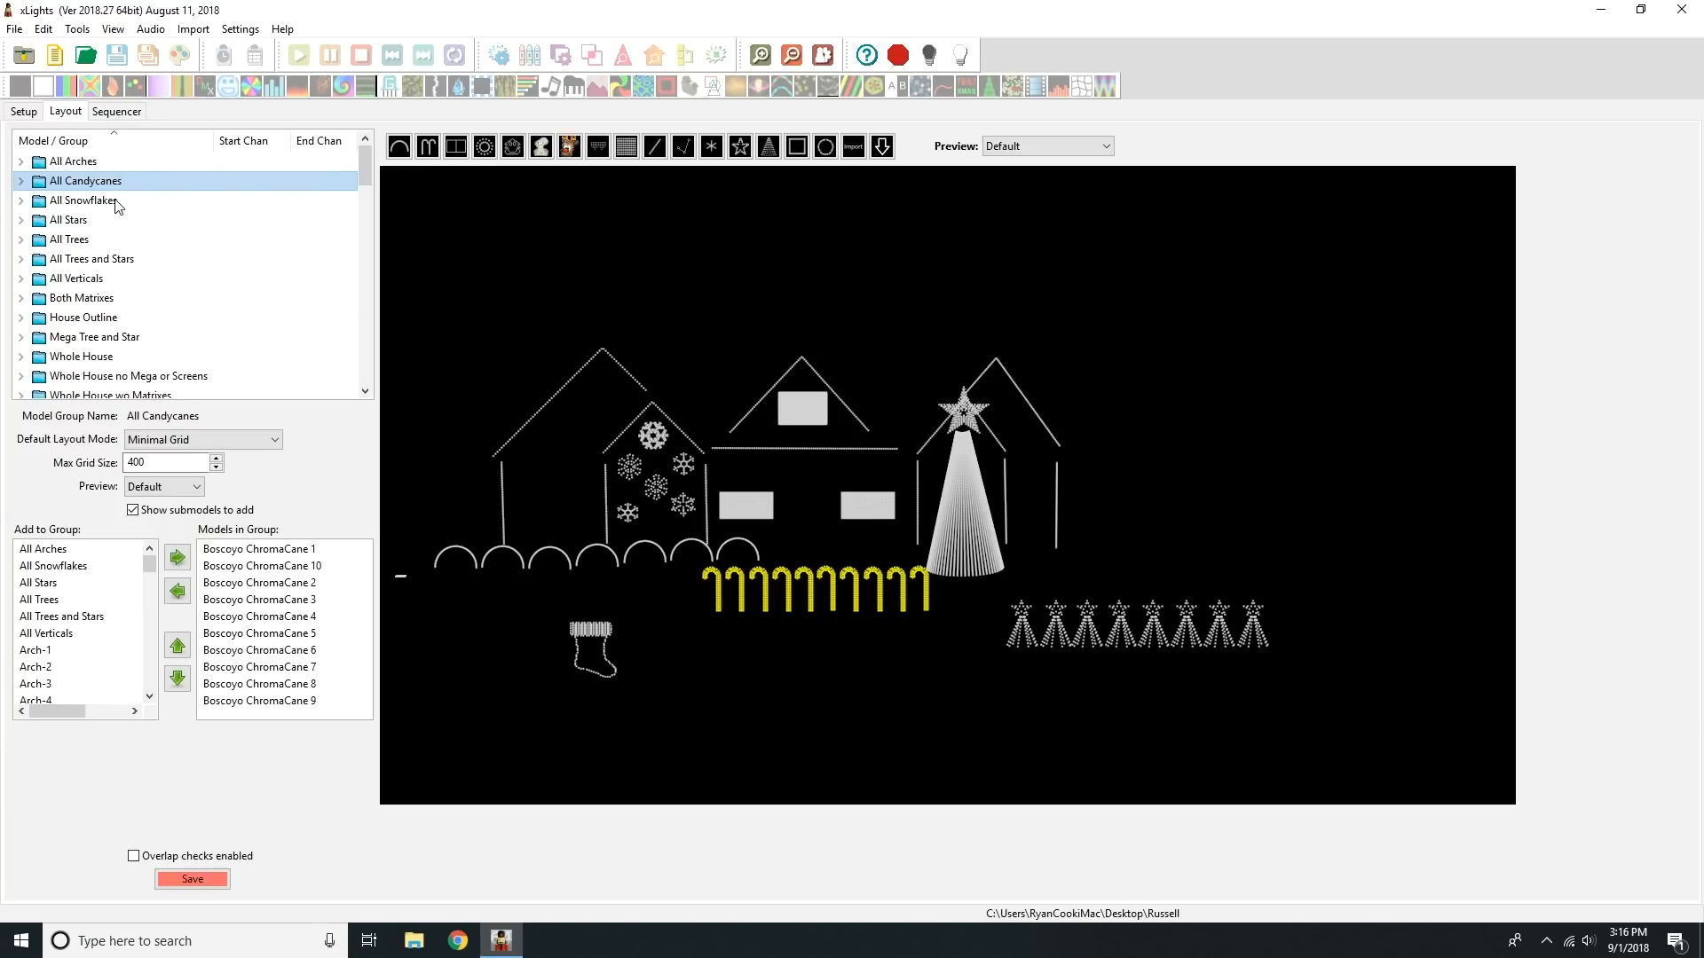
pyautogui.click(118, 202)
pyautogui.click(123, 223)
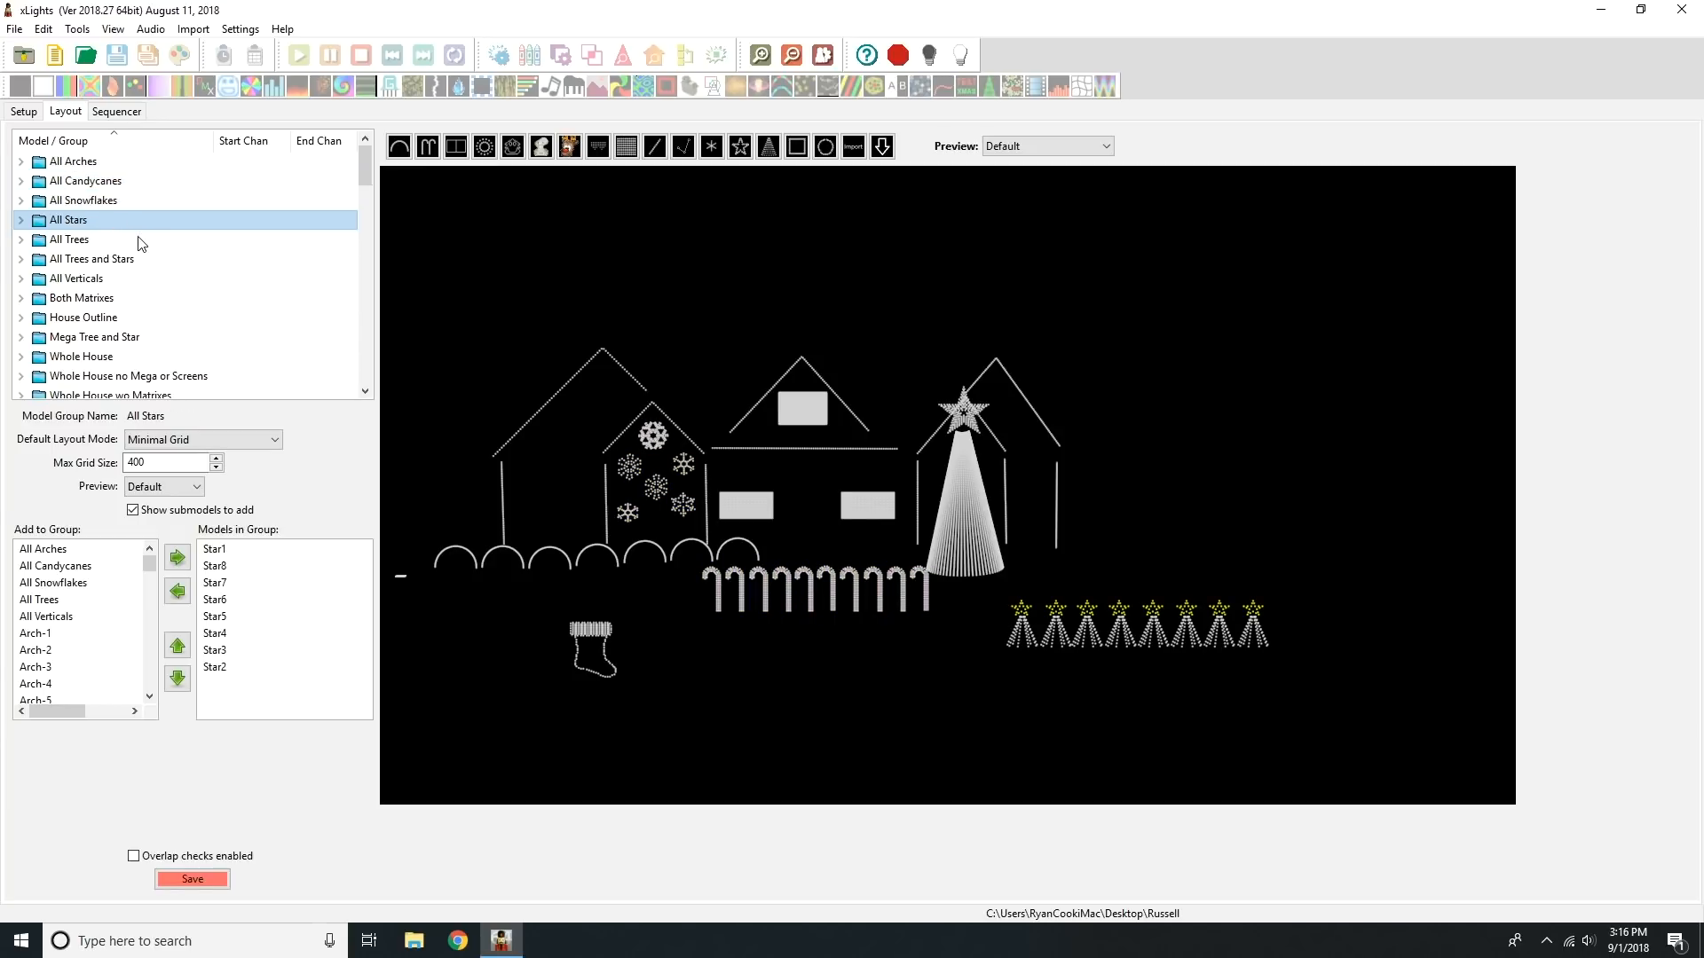
pyautogui.click(139, 242)
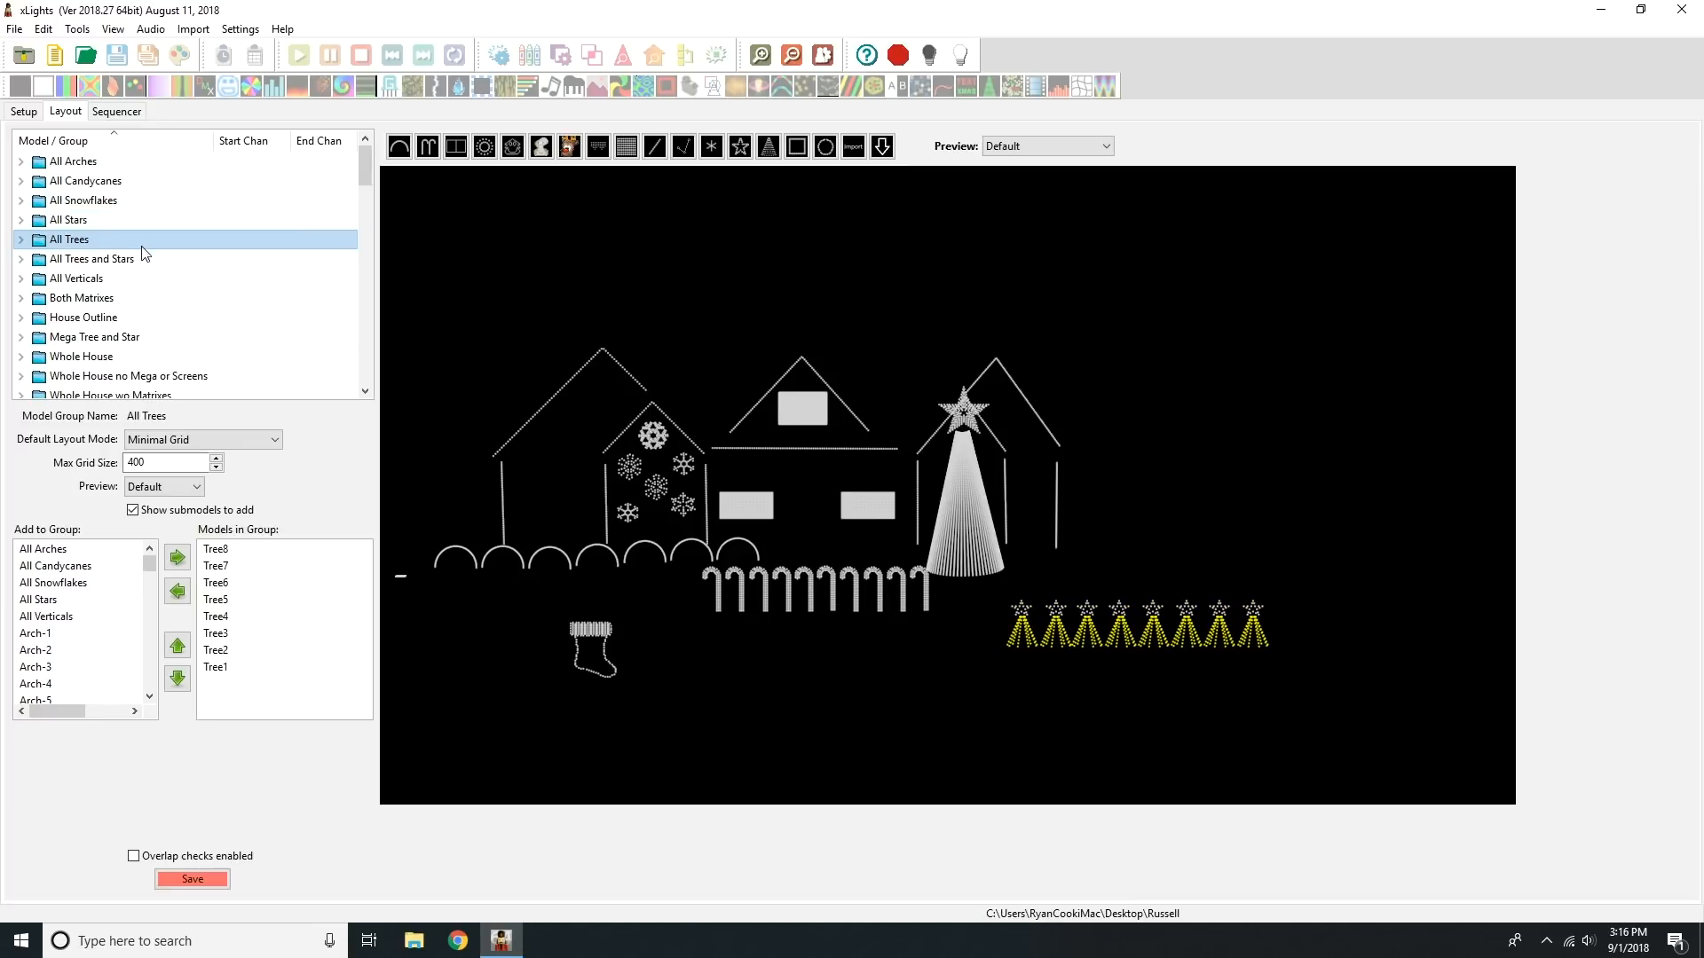
pyautogui.click(138, 263)
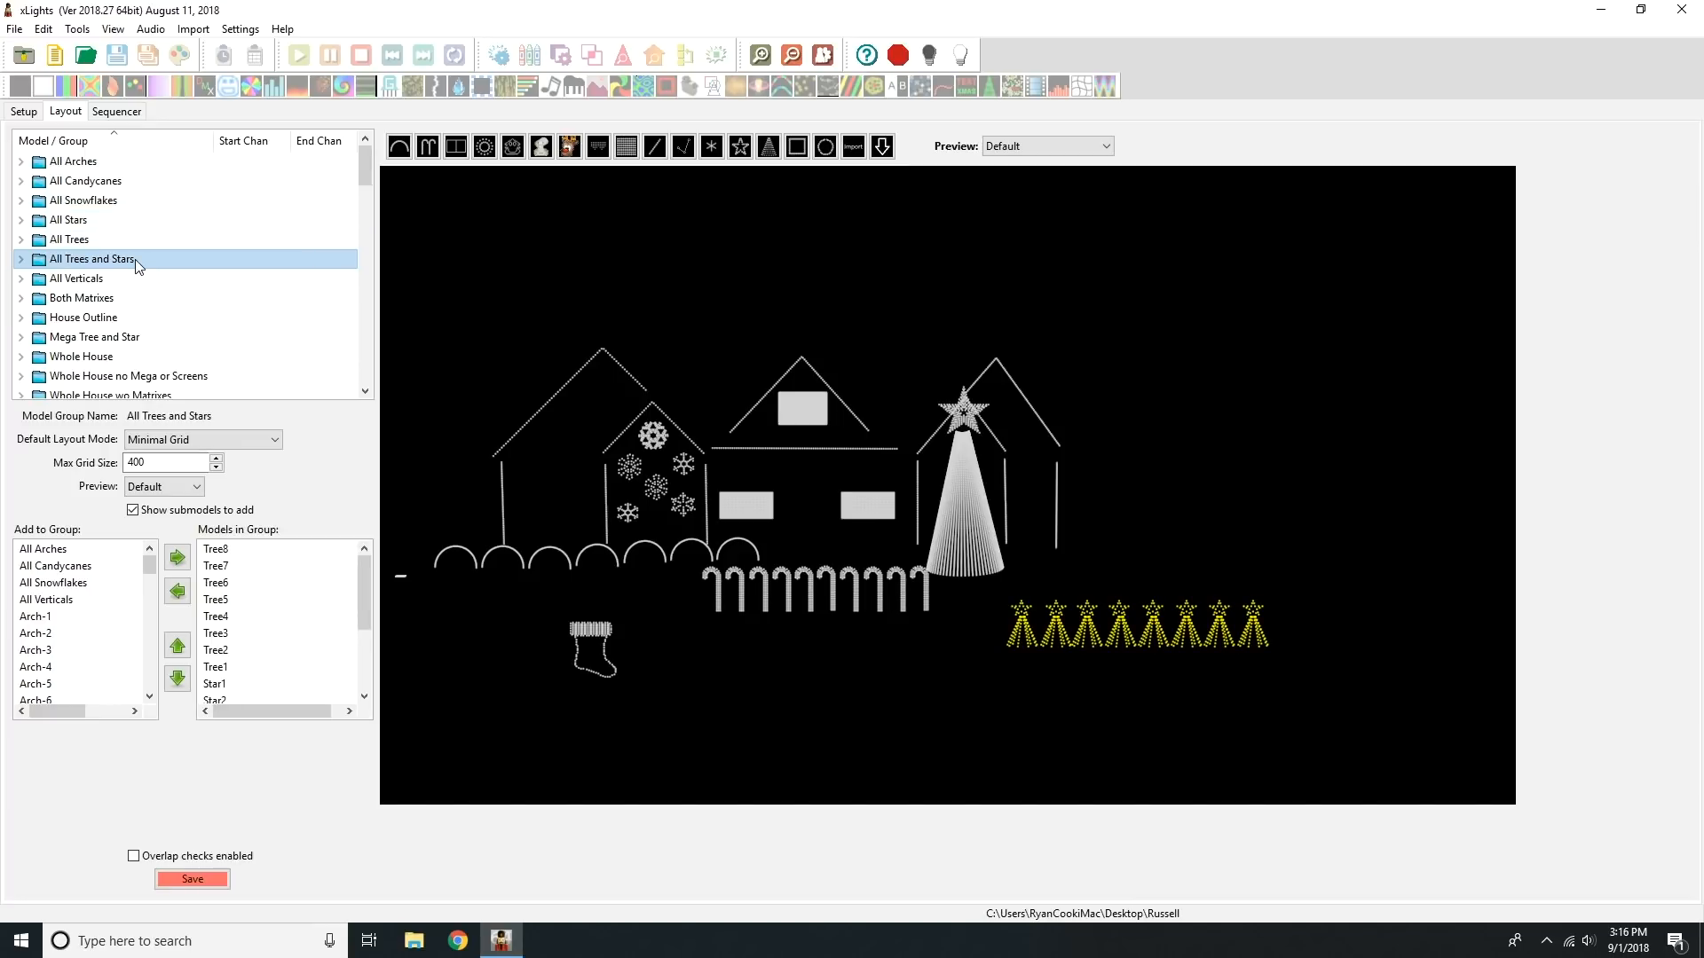
pyautogui.click(137, 278)
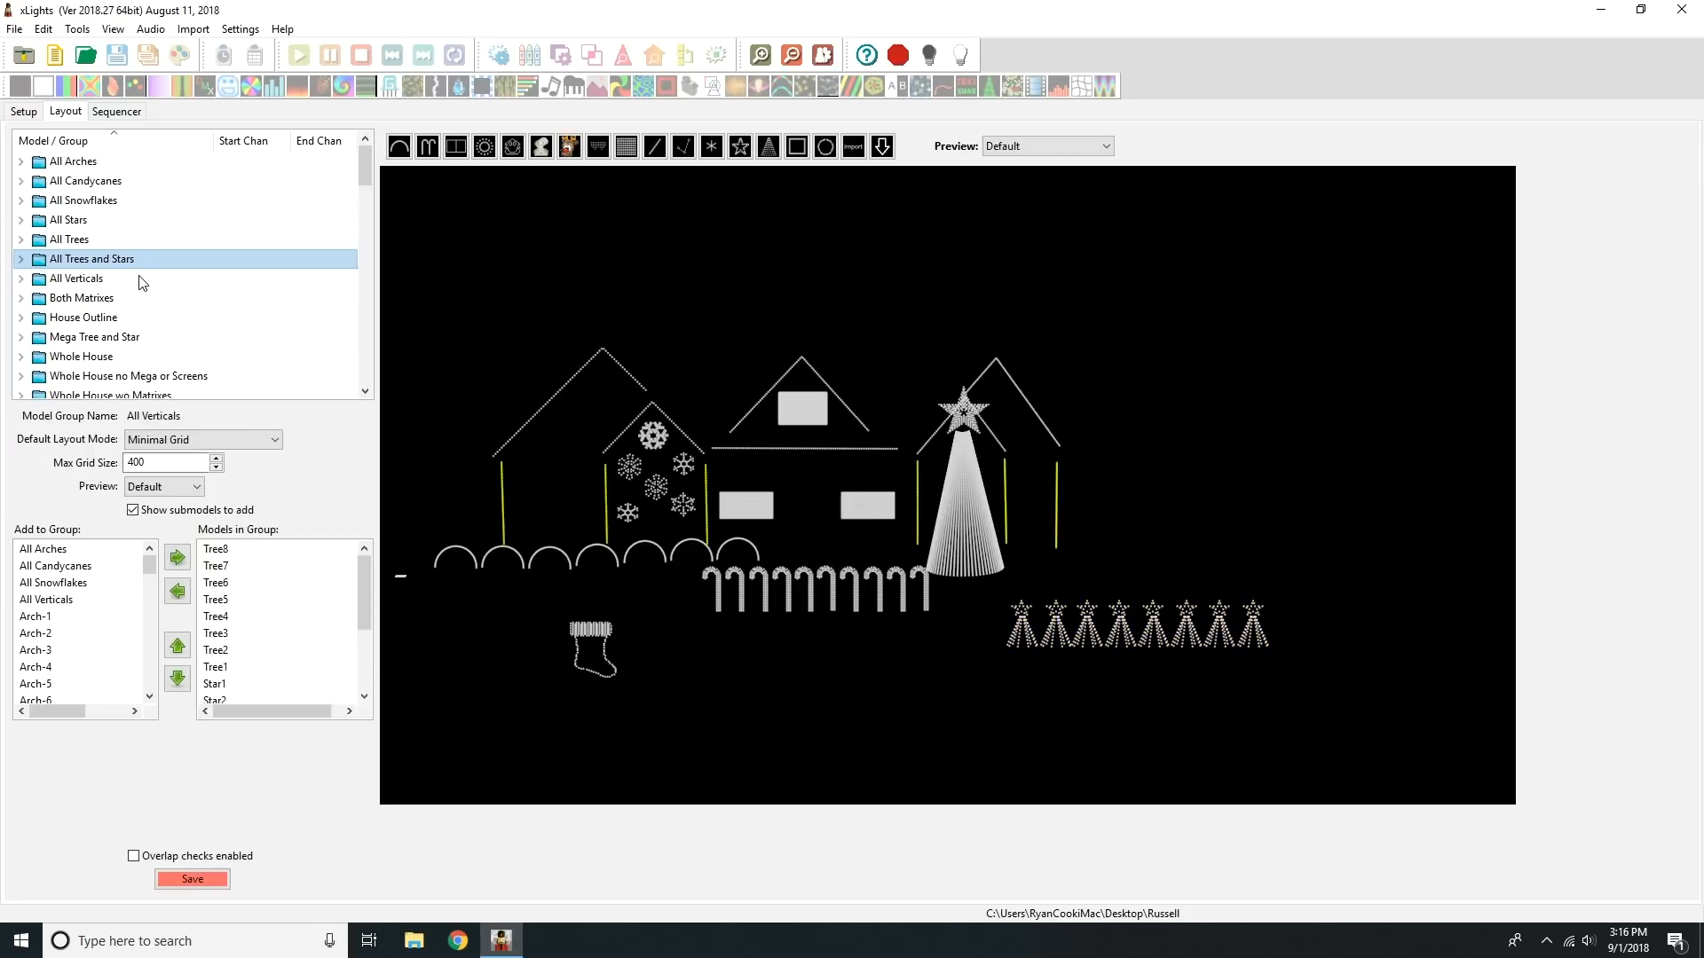
# Step: Examine the models in the Both Matrixes, House Outline, Mega Tree and Star and three Whole House groups, and return to All Stars
pyautogui.click(155, 299)
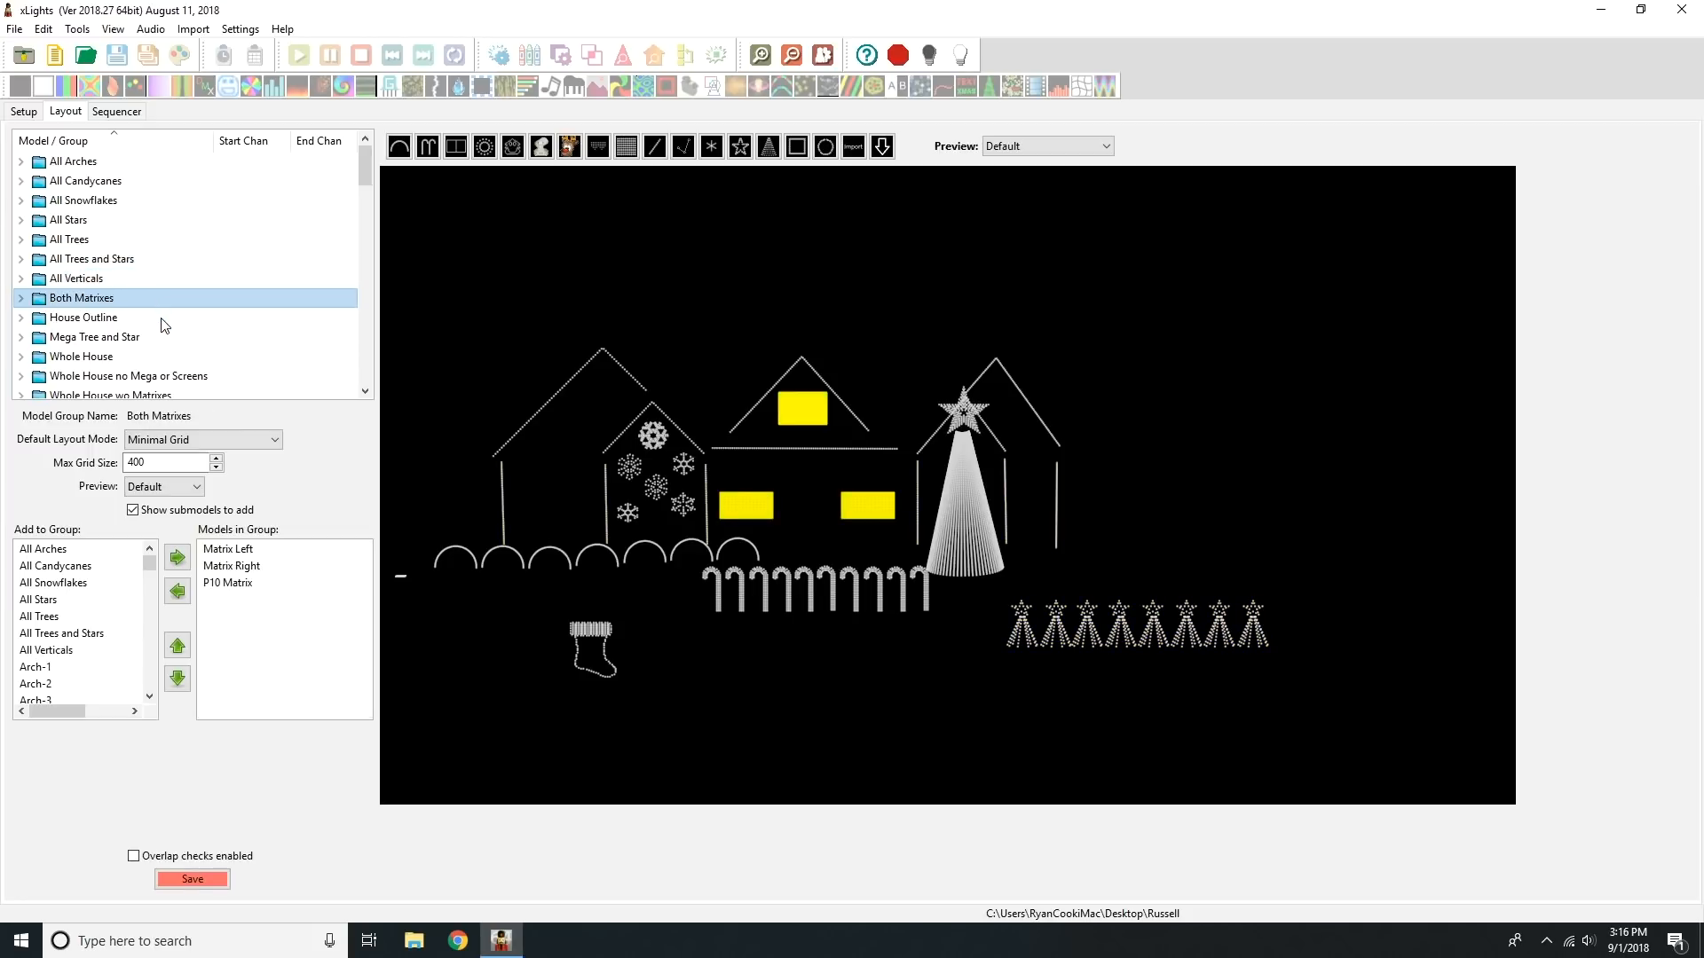
pyautogui.click(160, 320)
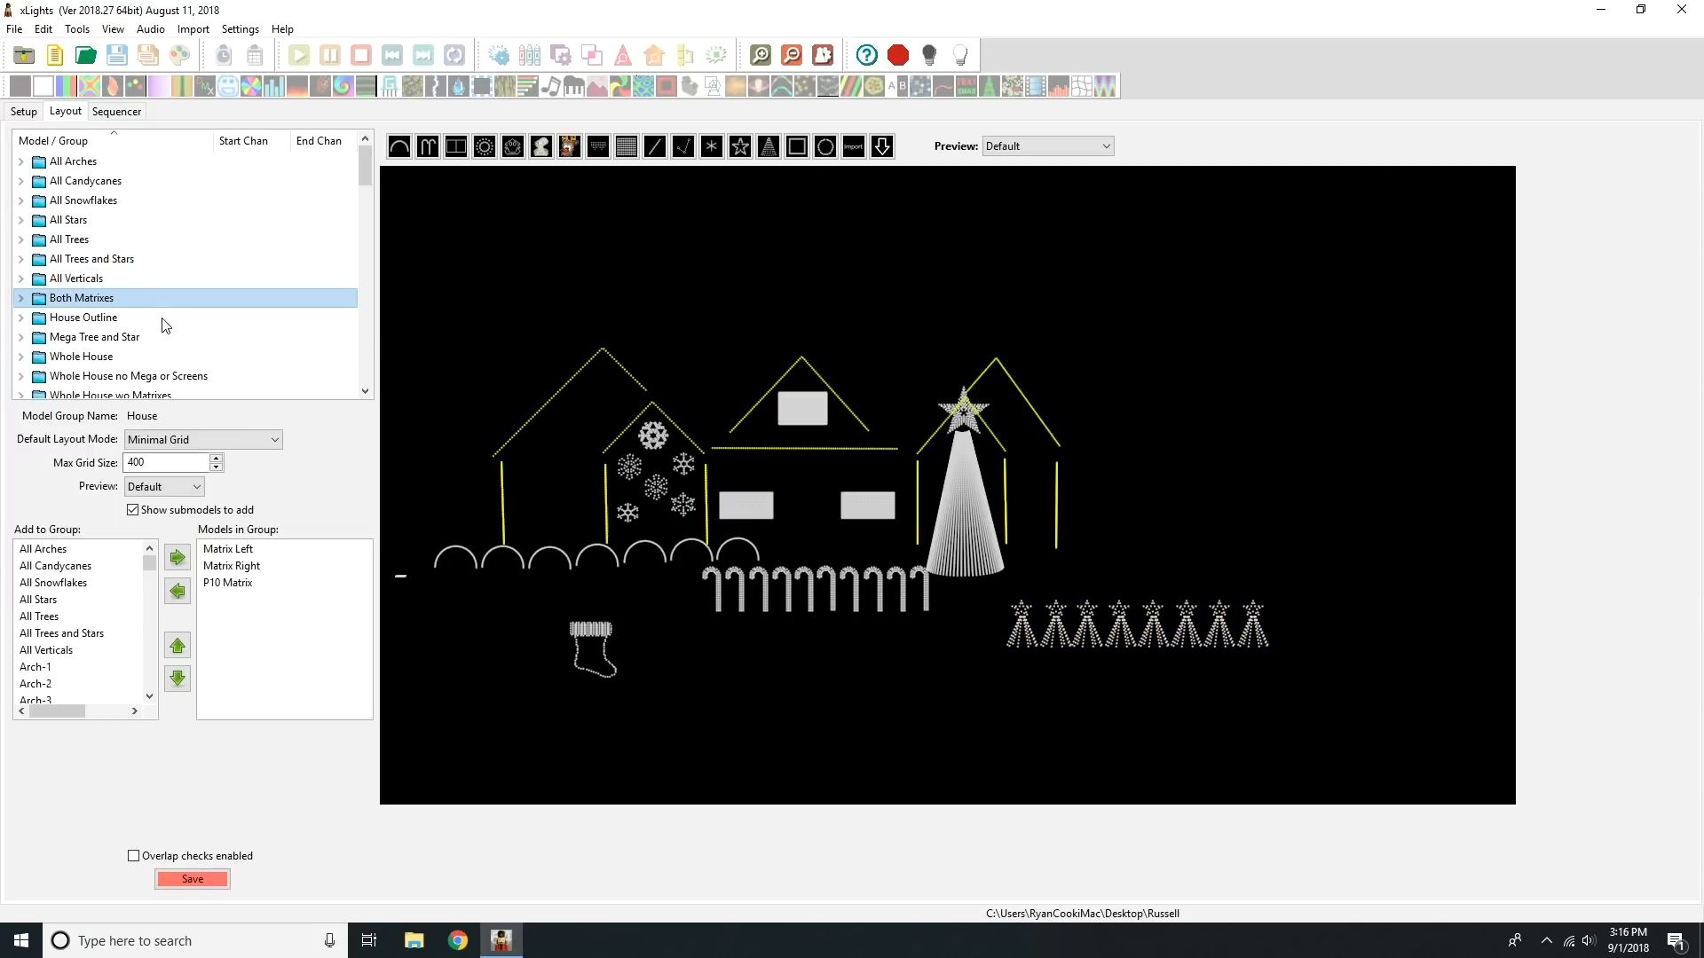
pyautogui.click(211, 339)
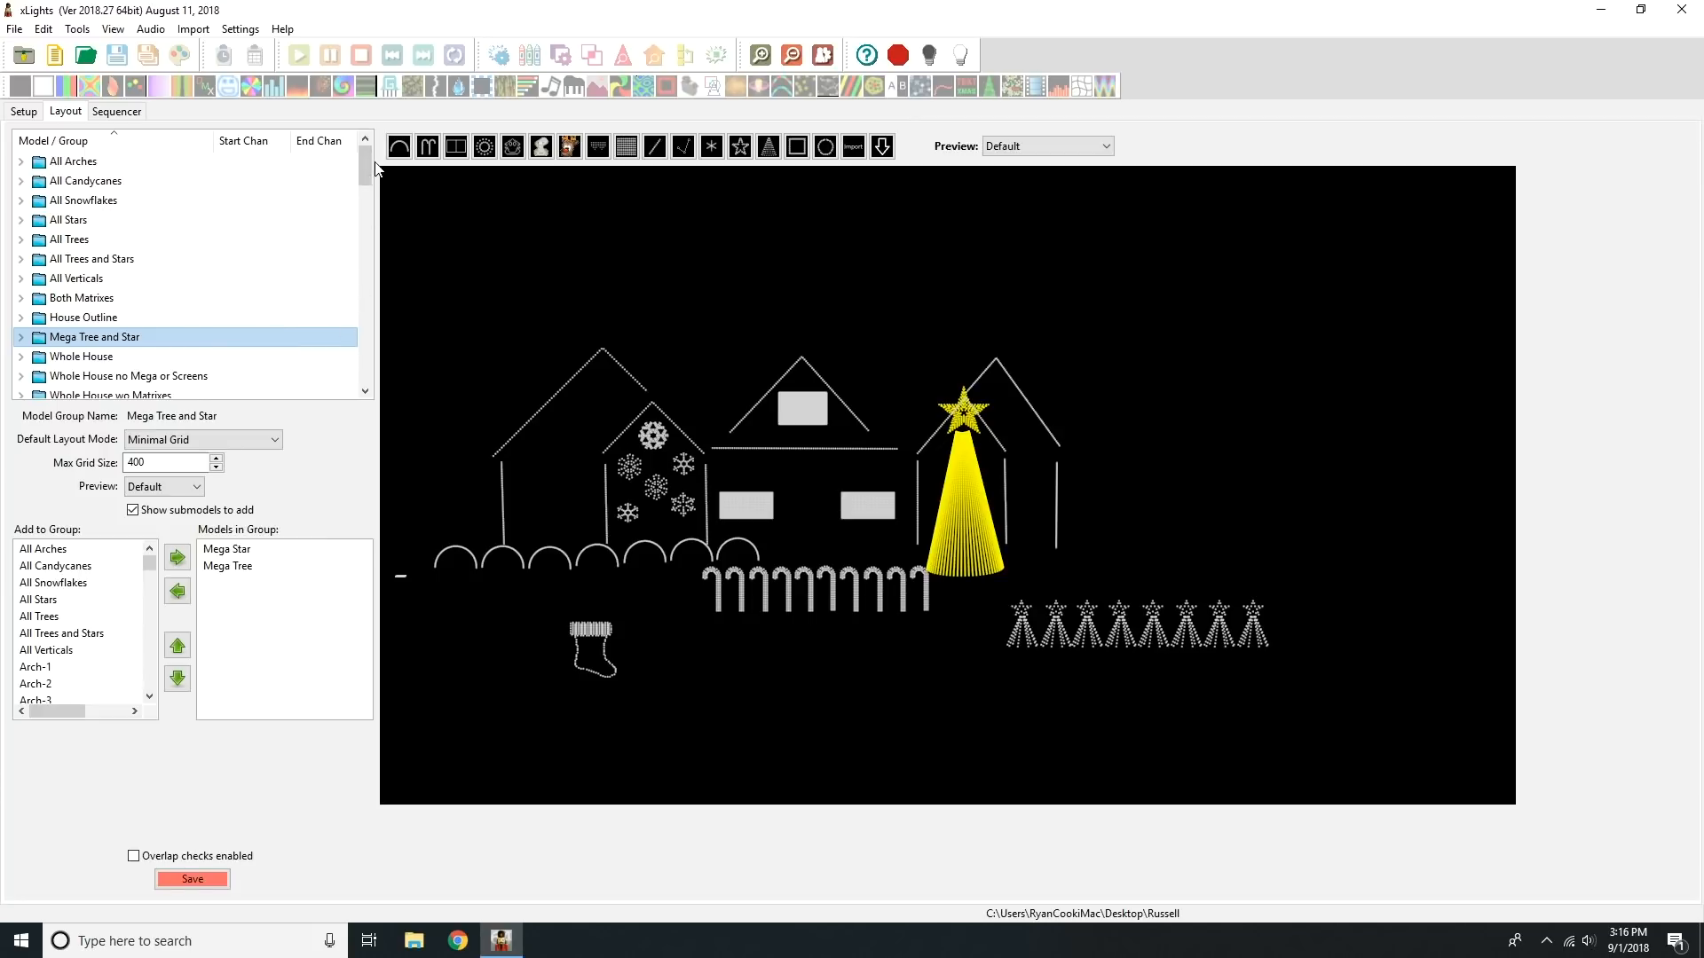
pyautogui.scroll(-2, 367, 164)
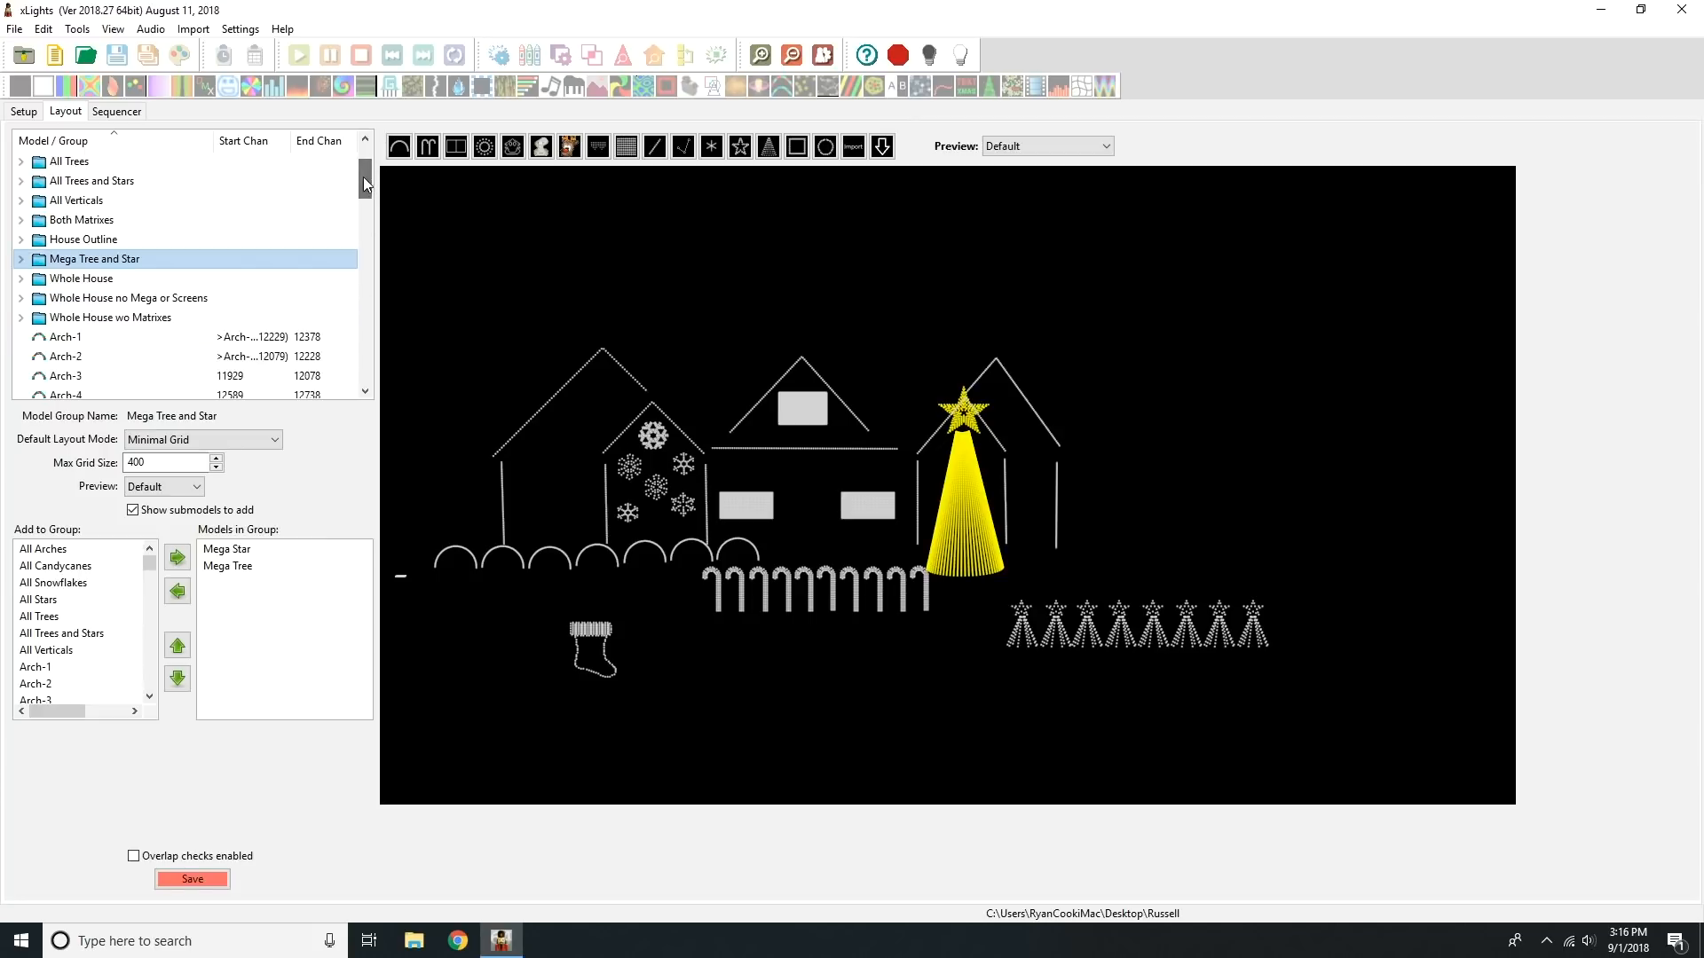
pyautogui.click(95, 279)
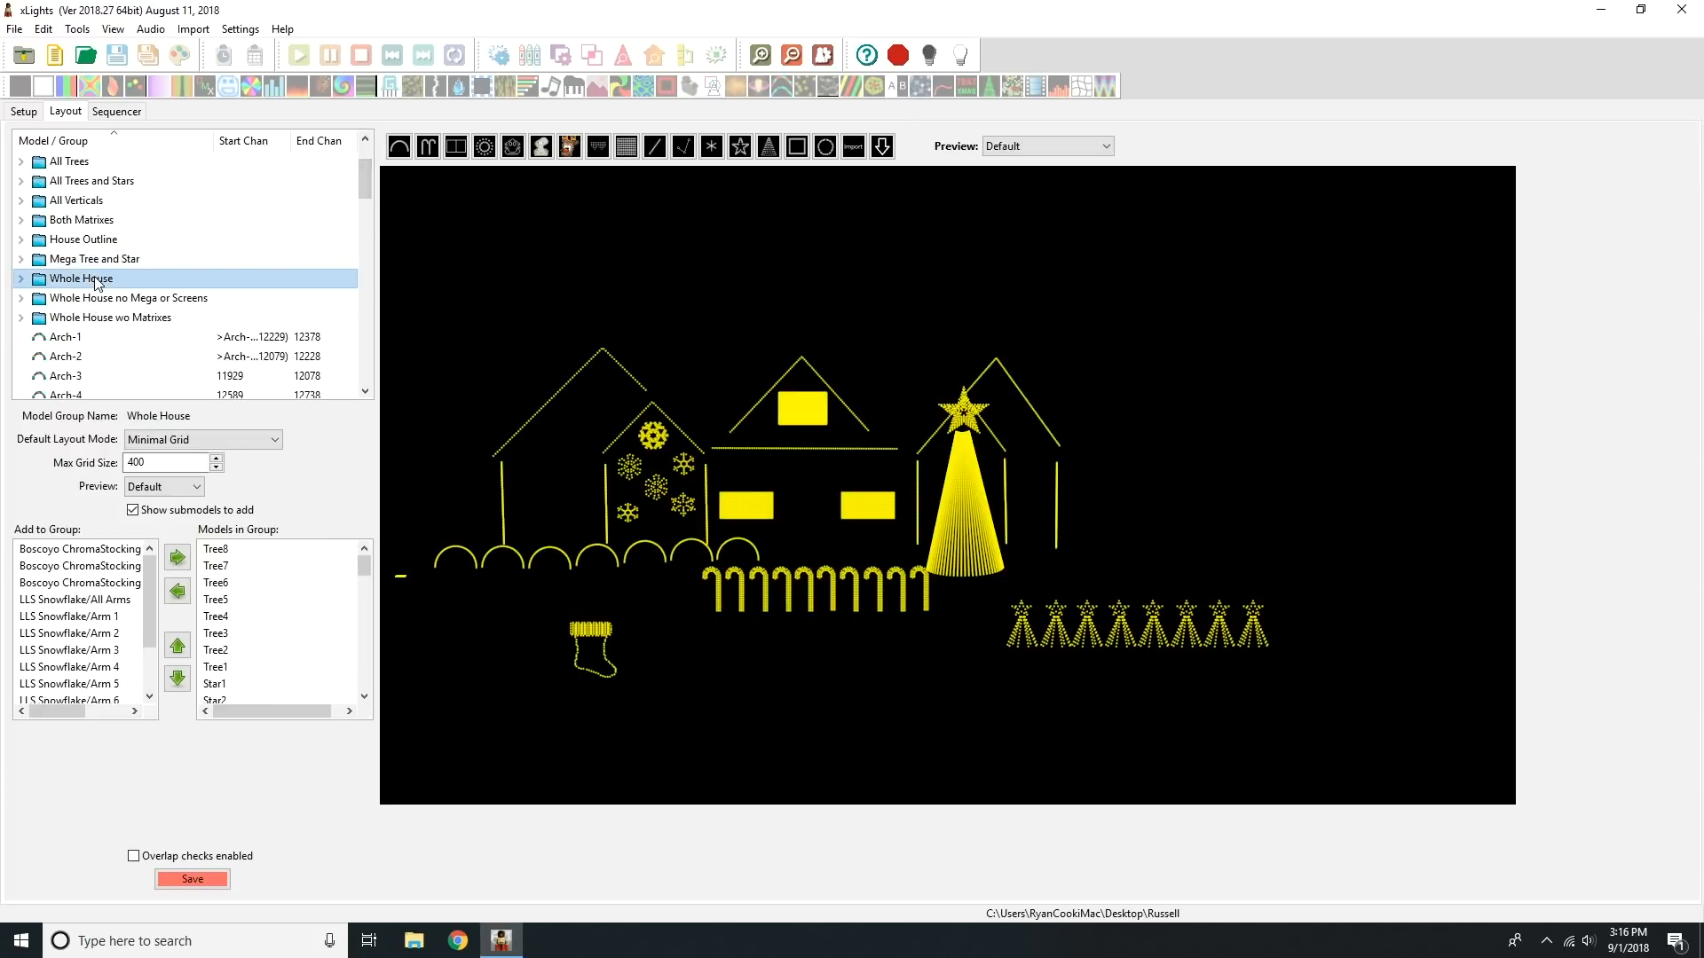
pyautogui.click(167, 302)
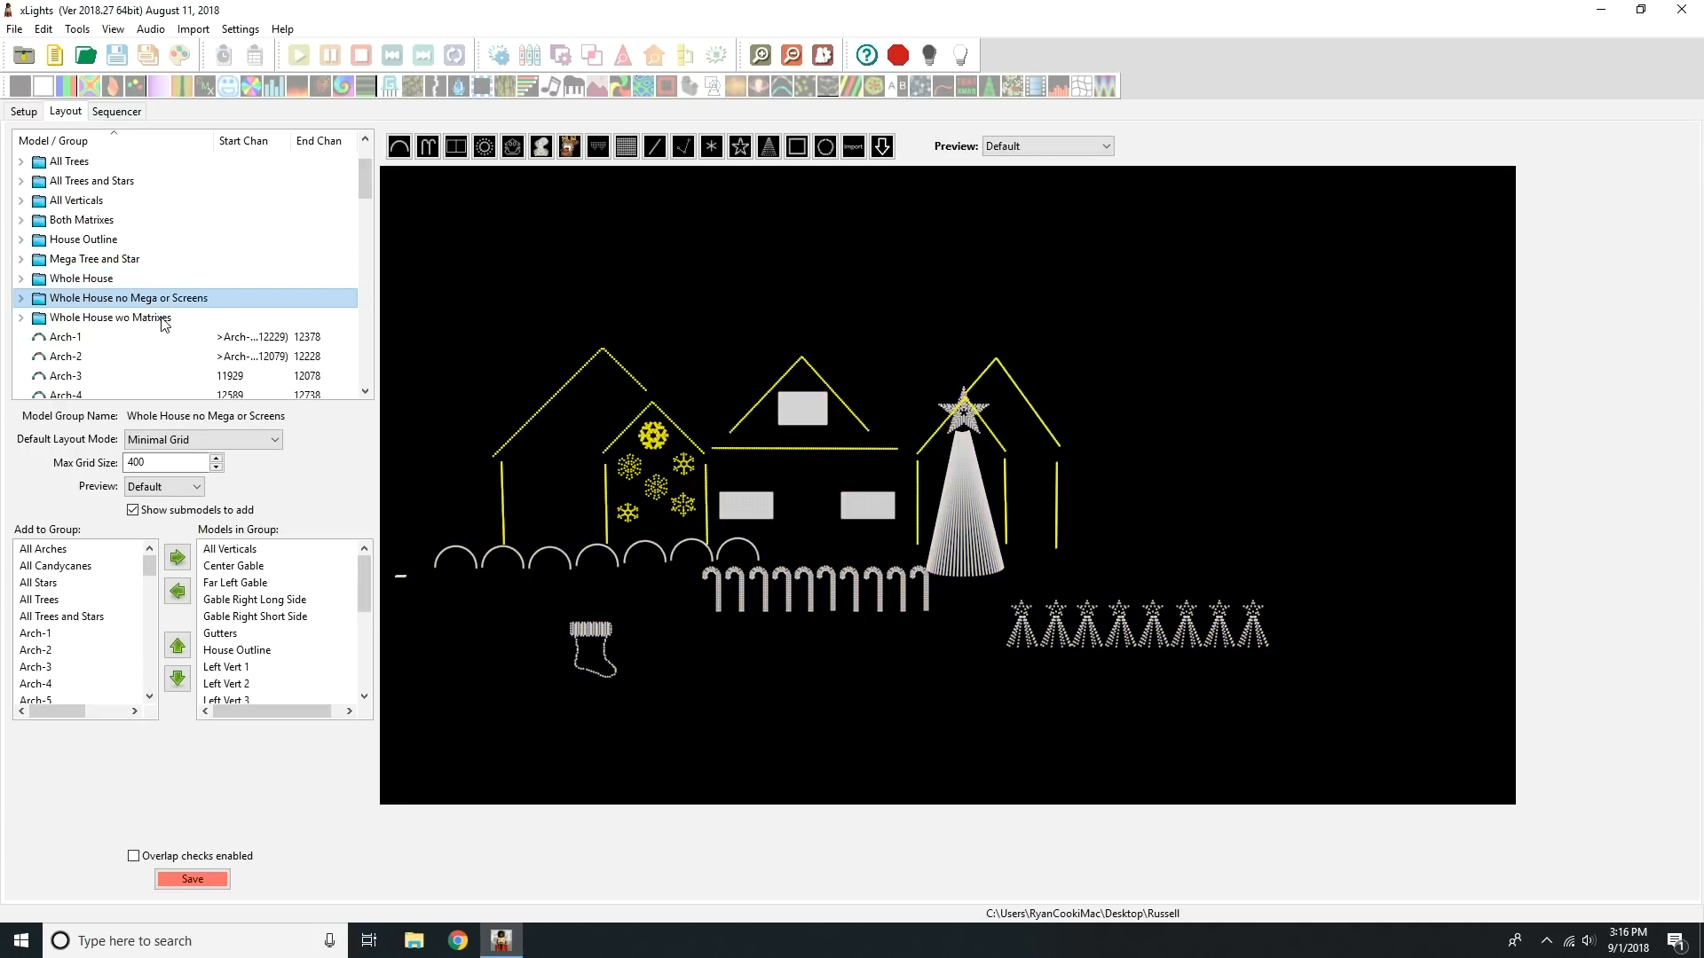
pyautogui.click(163, 319)
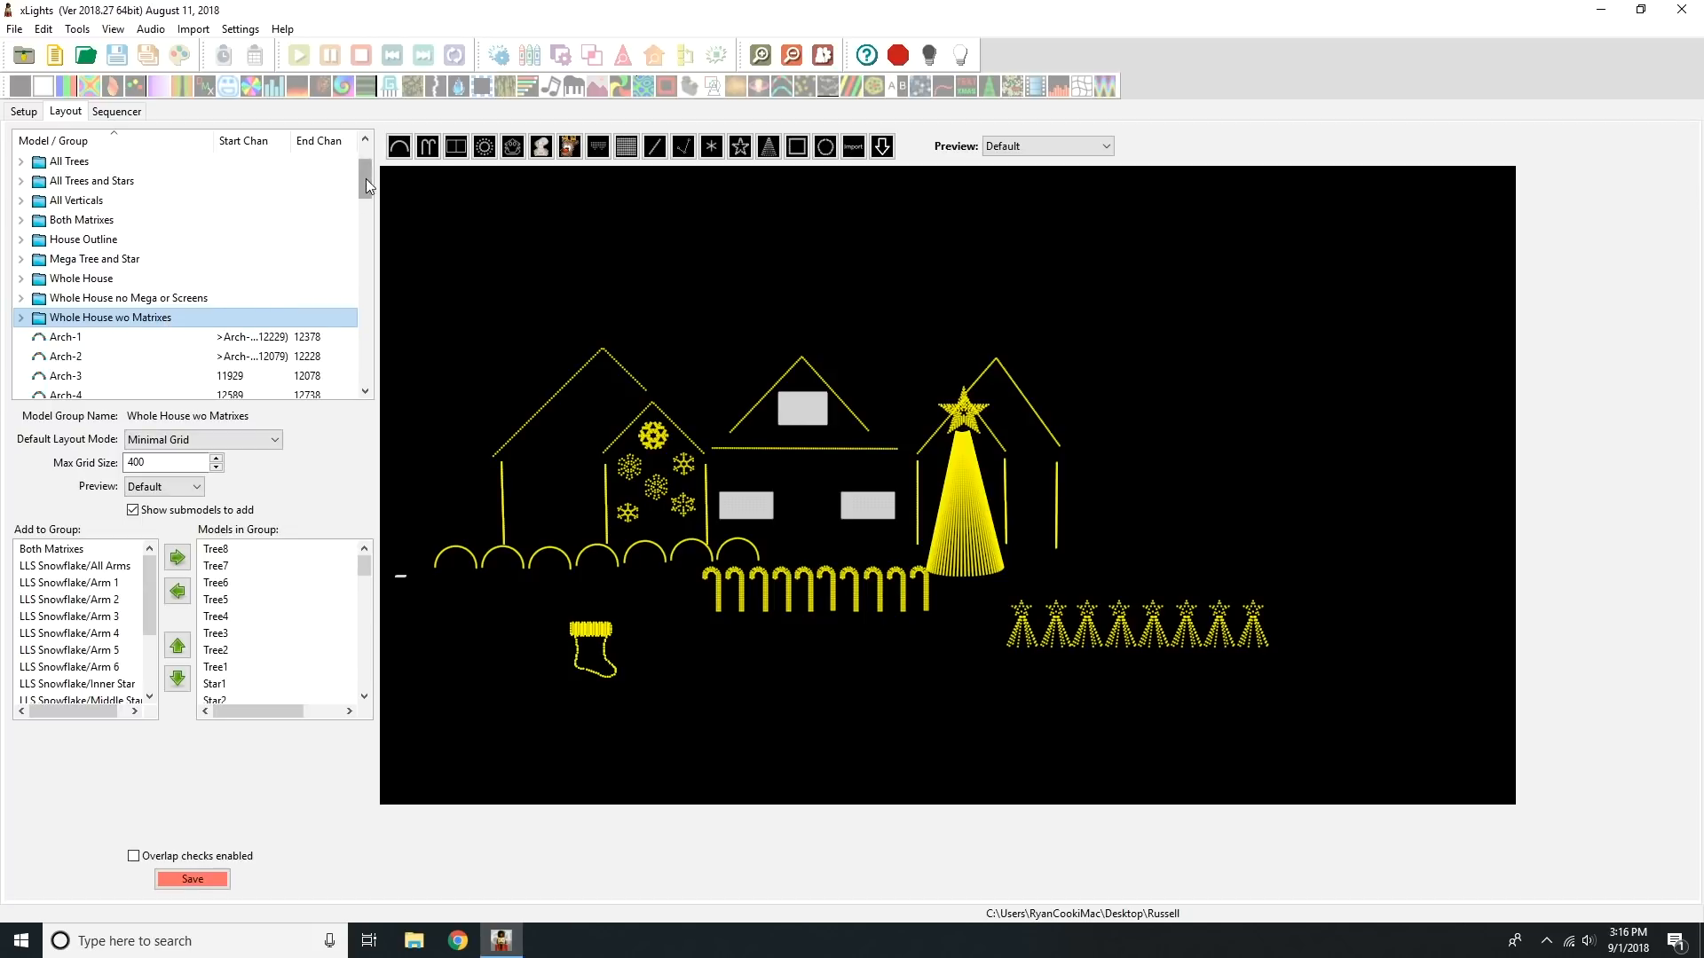
pyautogui.moveTo(366, 184); pyautogui.dragTo(367, 175)
pyautogui.click(309, 217)
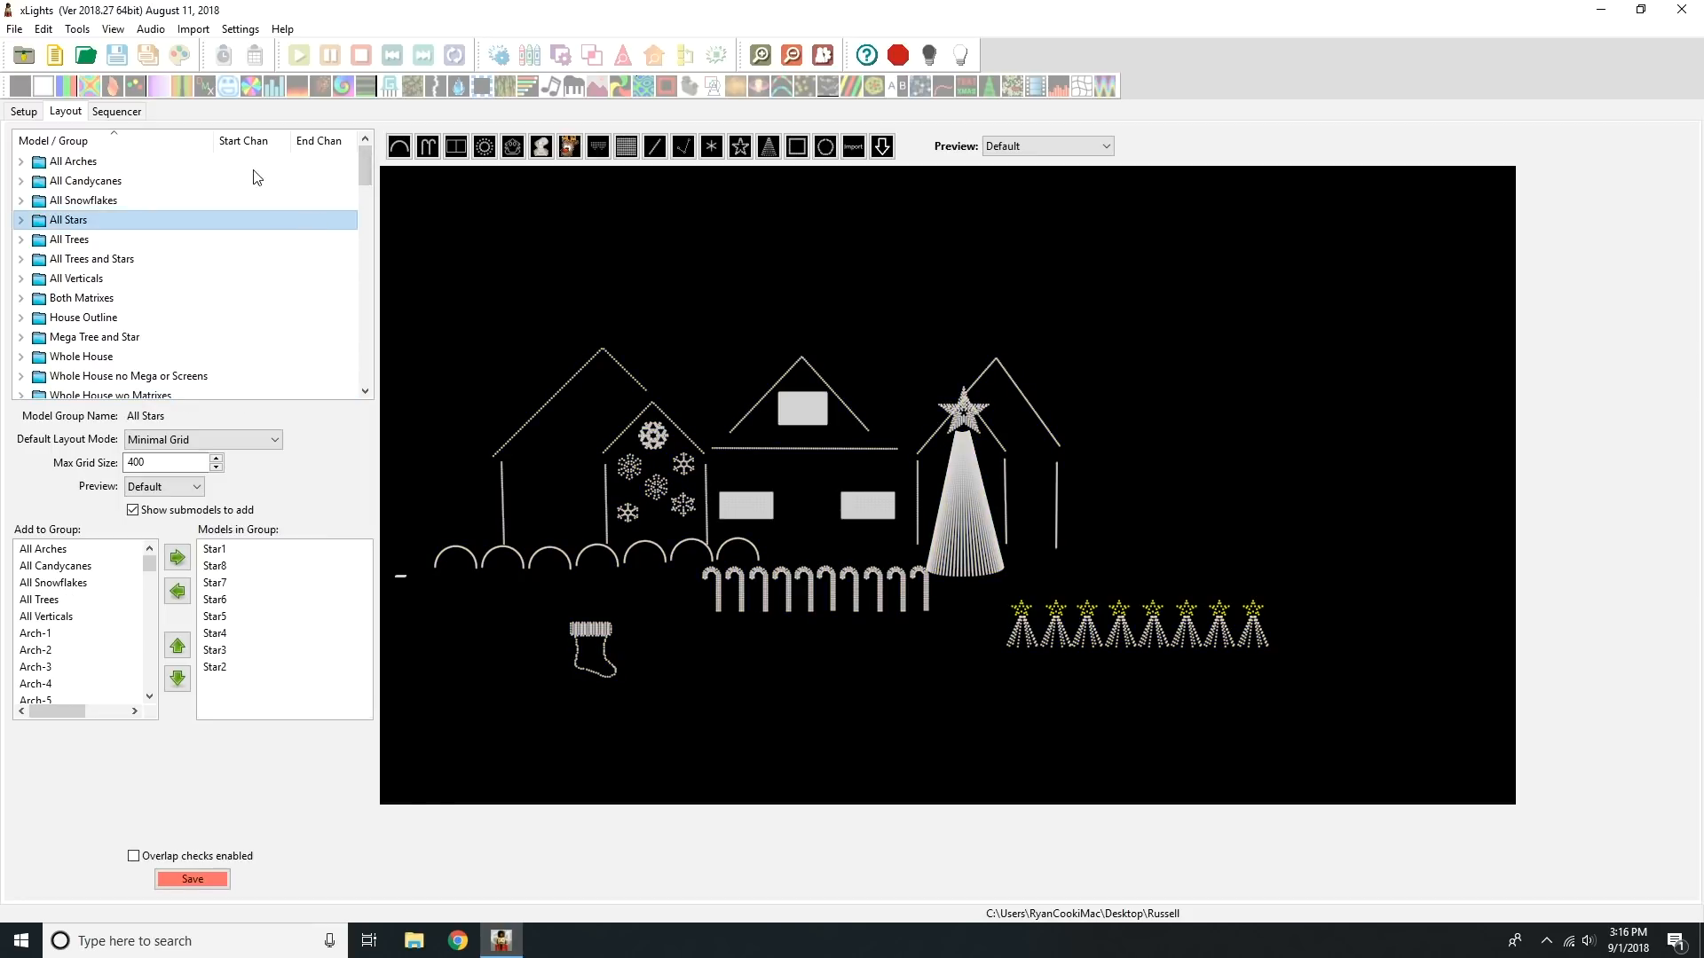
# Step: Create a new model group named Whole House No Yard
pyautogui.click(184, 177)
pyautogui.click(186, 155)
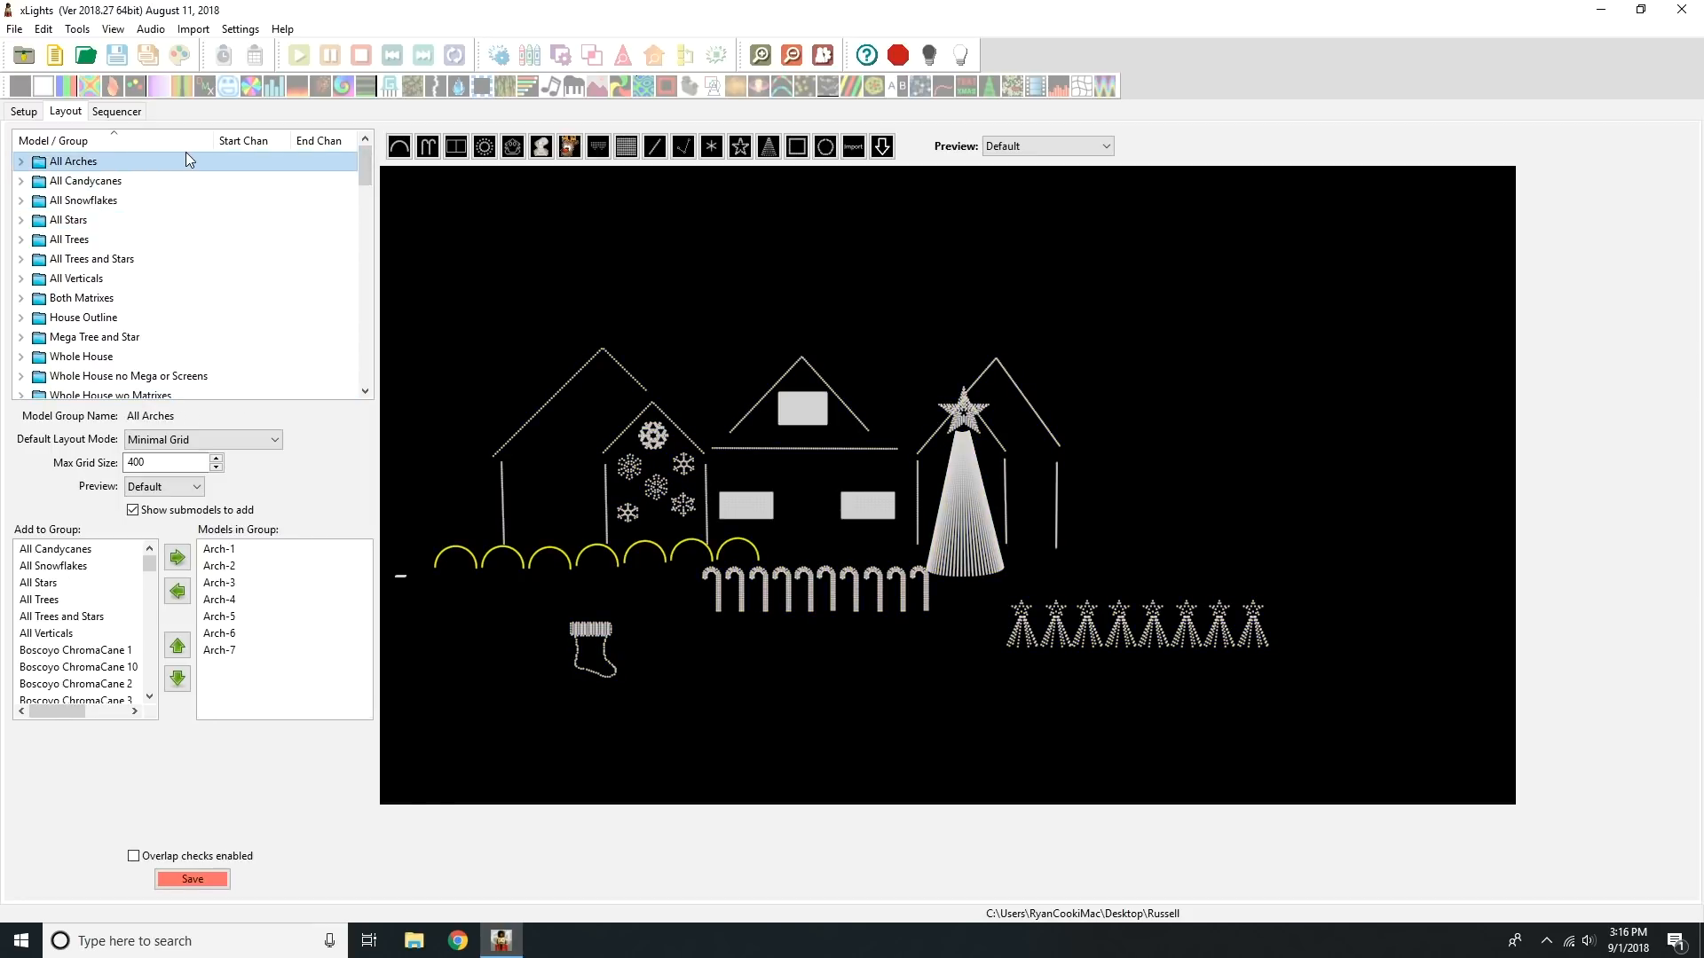
pyautogui.click(293, 224)
pyautogui.rightClick(293, 227)
pyautogui.click(322, 235)
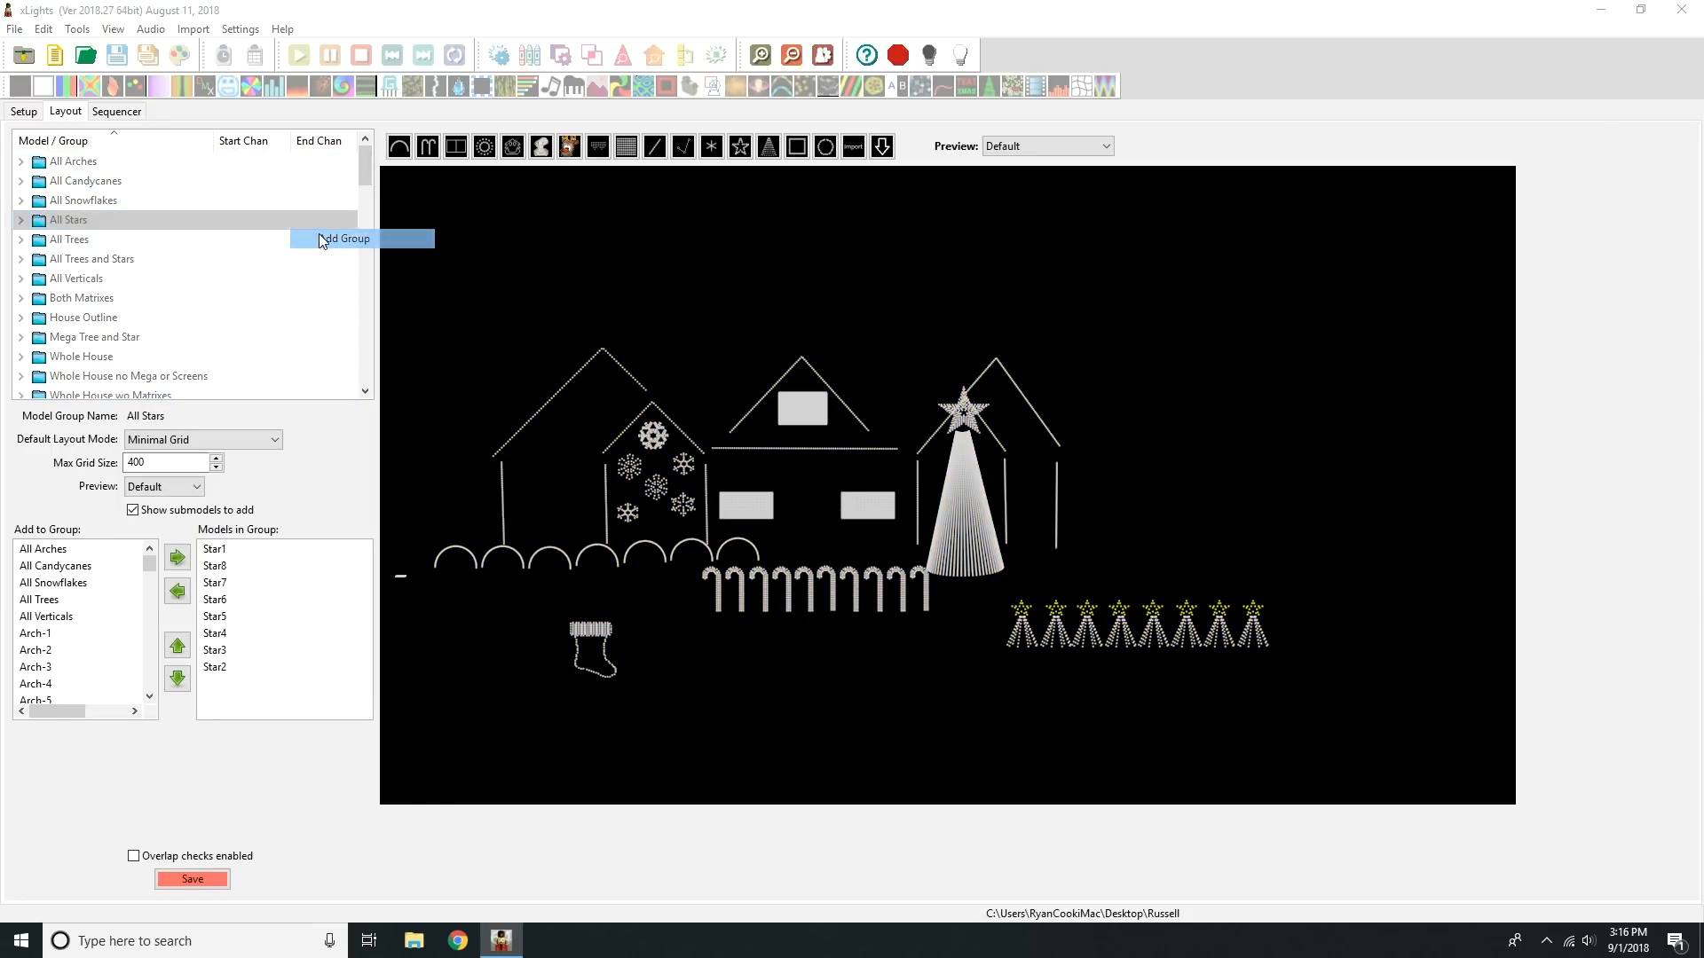
pyautogui.write('W')
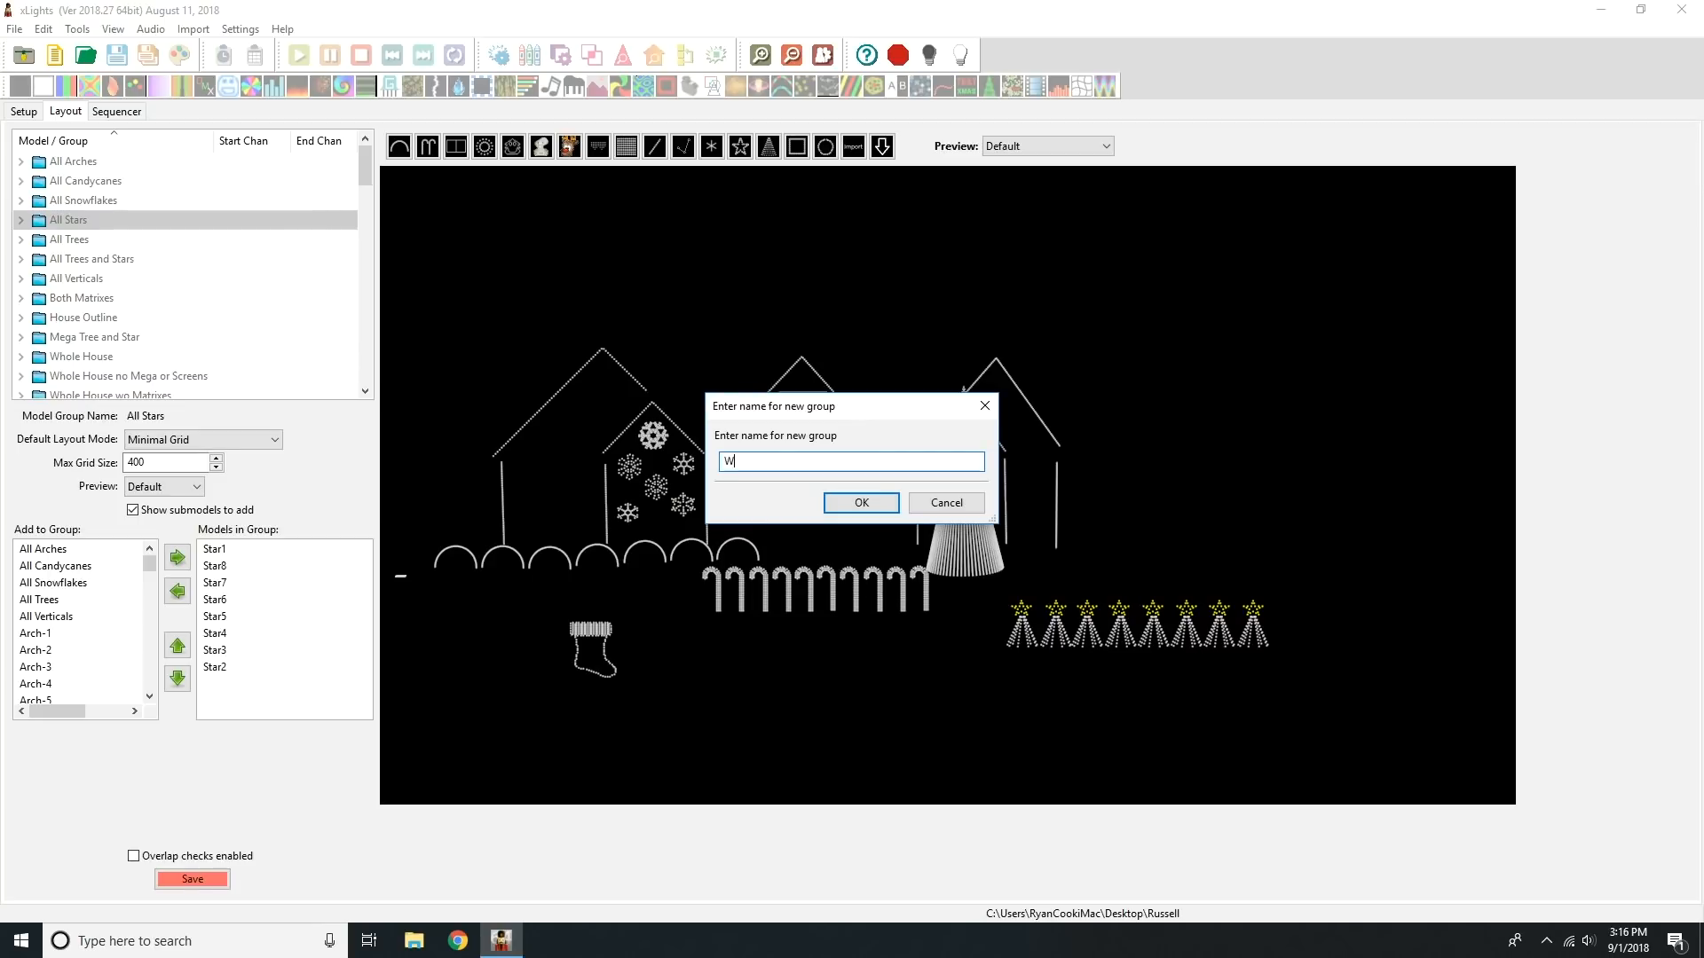
pyautogui.write('hole House No Yard')
pyautogui.press('Return')
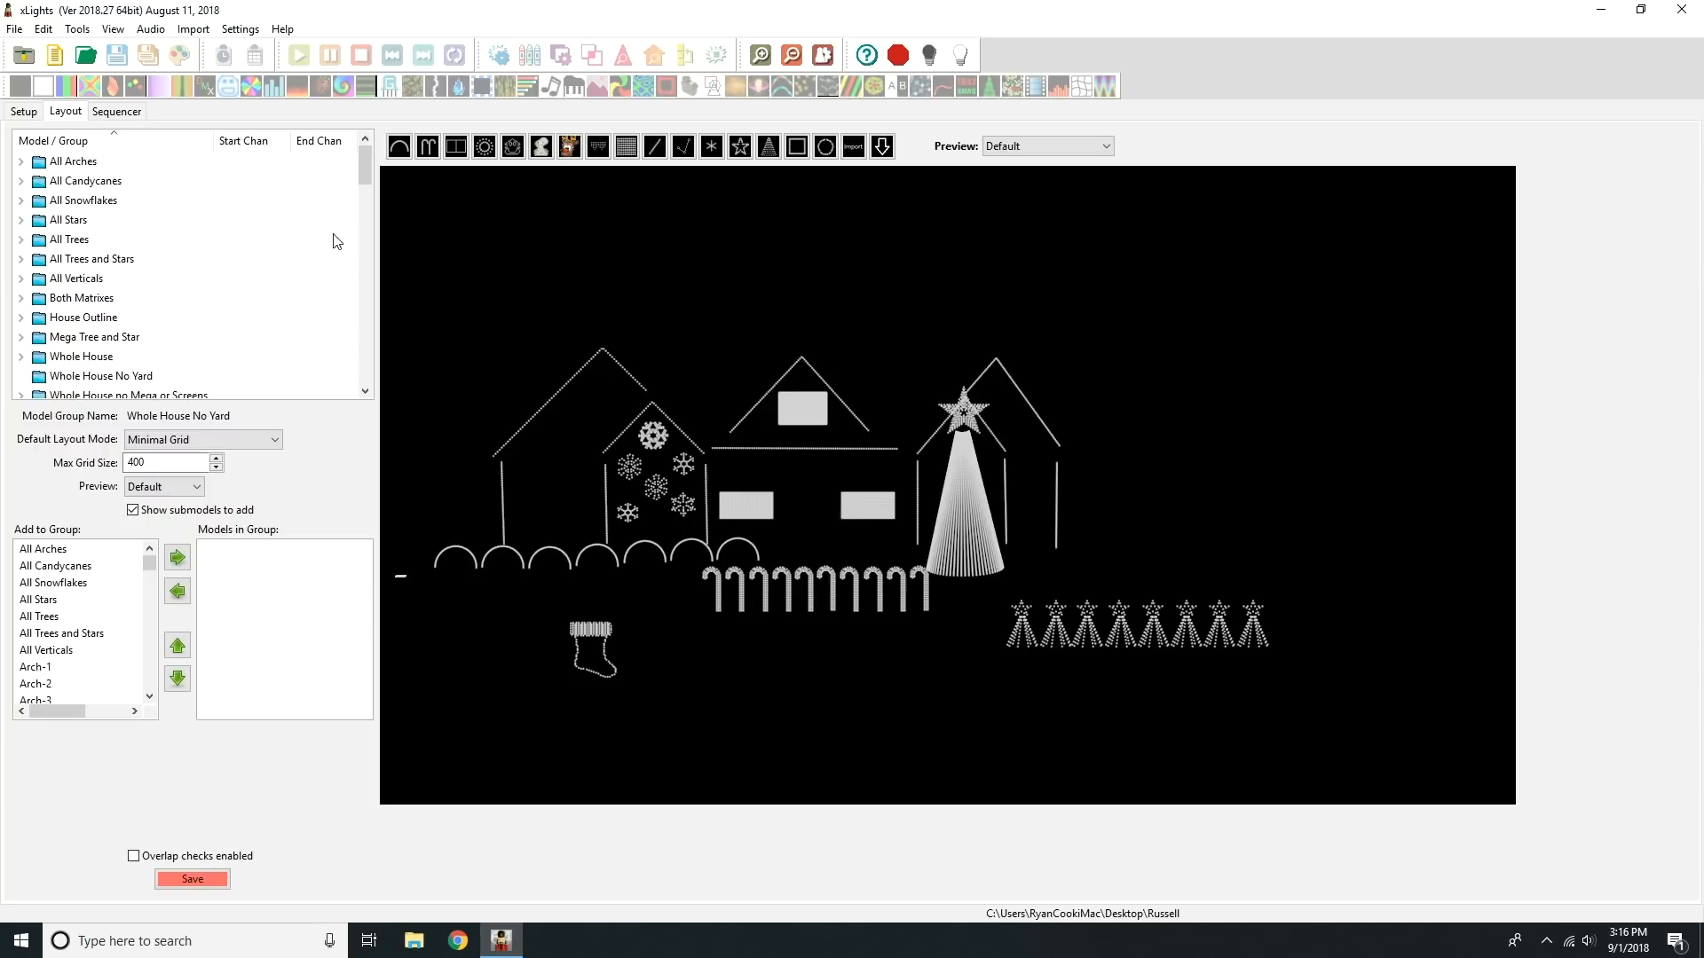
# Step: Add All Snowflakes, House Outline, All Verticals, Matrix Left, Matrix Right and P10 Matrix to the Whole House No Yard group and save the layout
pyautogui.click(48, 549)
pyautogui.click(177, 557)
pyautogui.click(178, 558)
pyautogui.click(177, 557)
pyautogui.moveTo(149, 564); pyautogui.dragTo(149, 643)
pyautogui.click(49, 631)
pyautogui.click(177, 557)
pyautogui.click(52, 634)
pyautogui.click(177, 558)
pyautogui.click(51, 566)
pyautogui.click(177, 558)
pyautogui.click(177, 557)
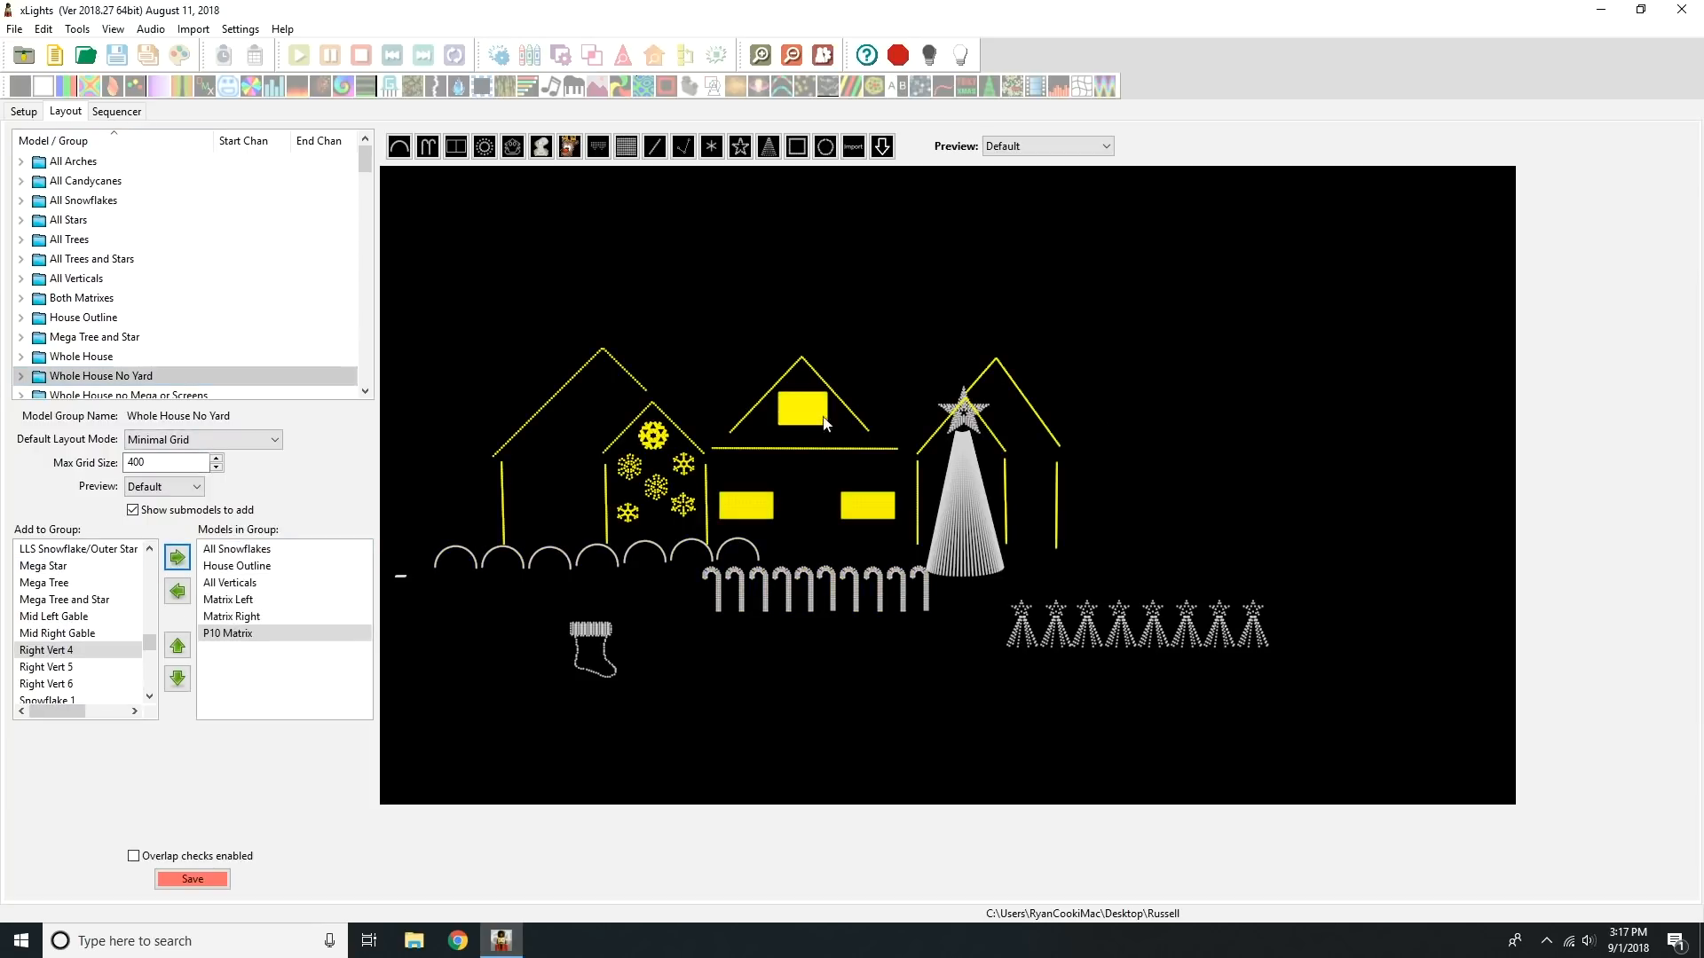
pyautogui.click(212, 878)
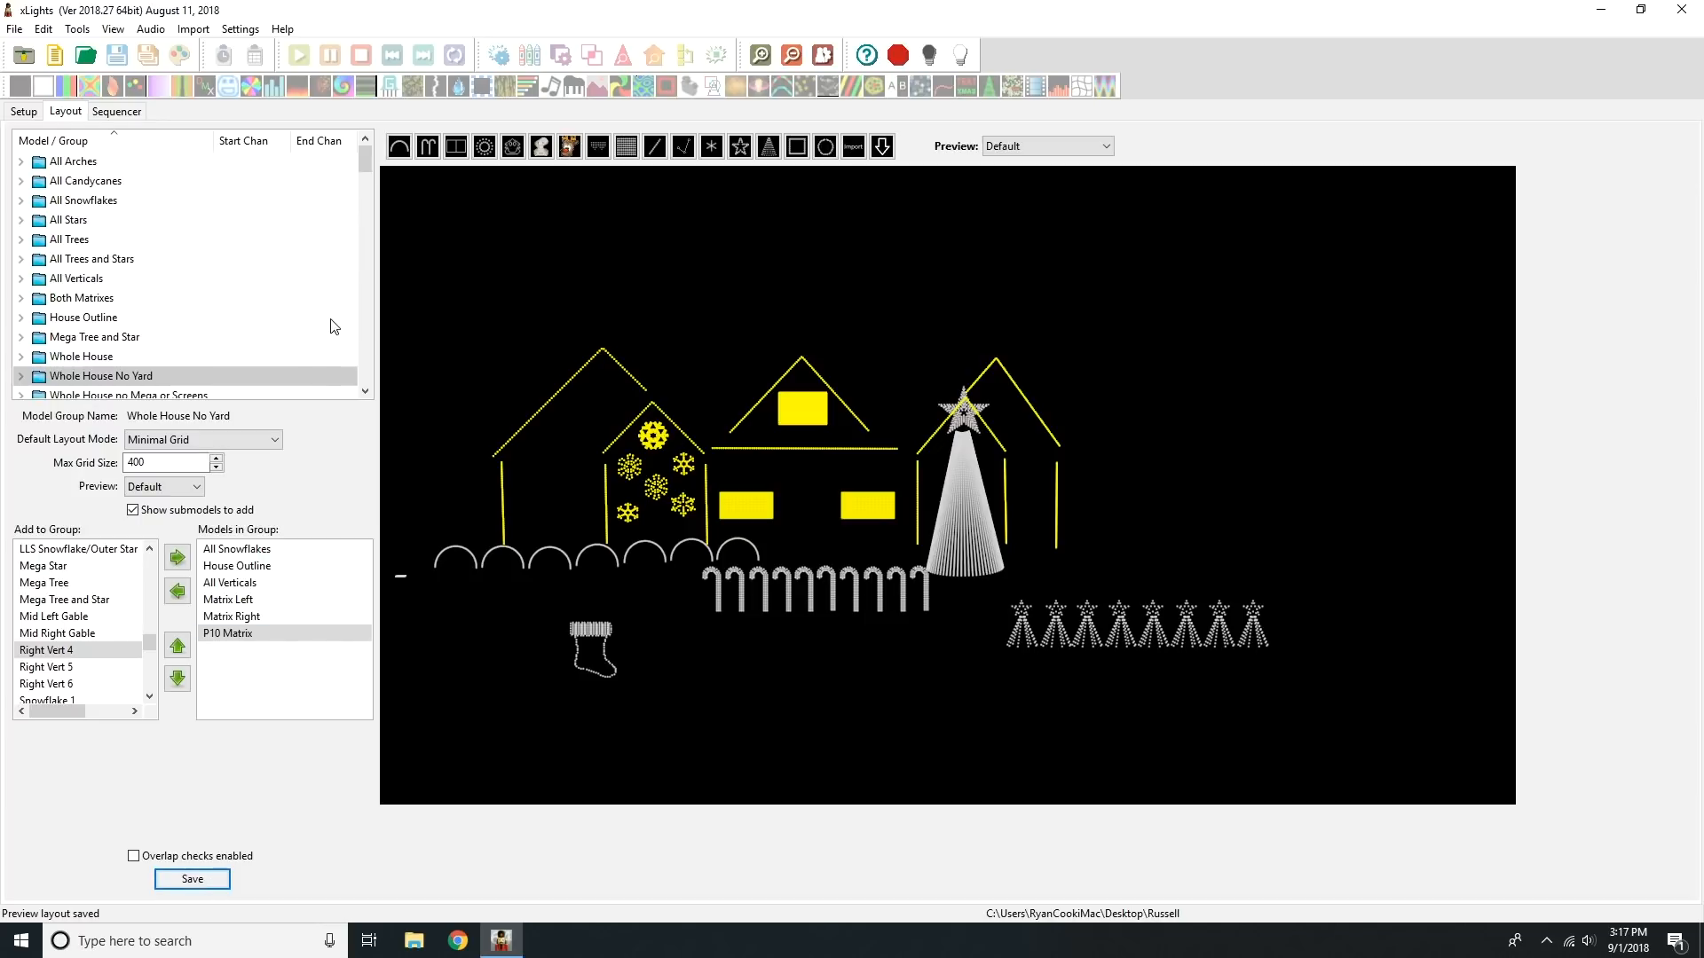
# Step: Examine the Mega Tree's matrix face definitions, checking the mouth image files for Albino1, Anne and Phillip
pyautogui.click(958, 488)
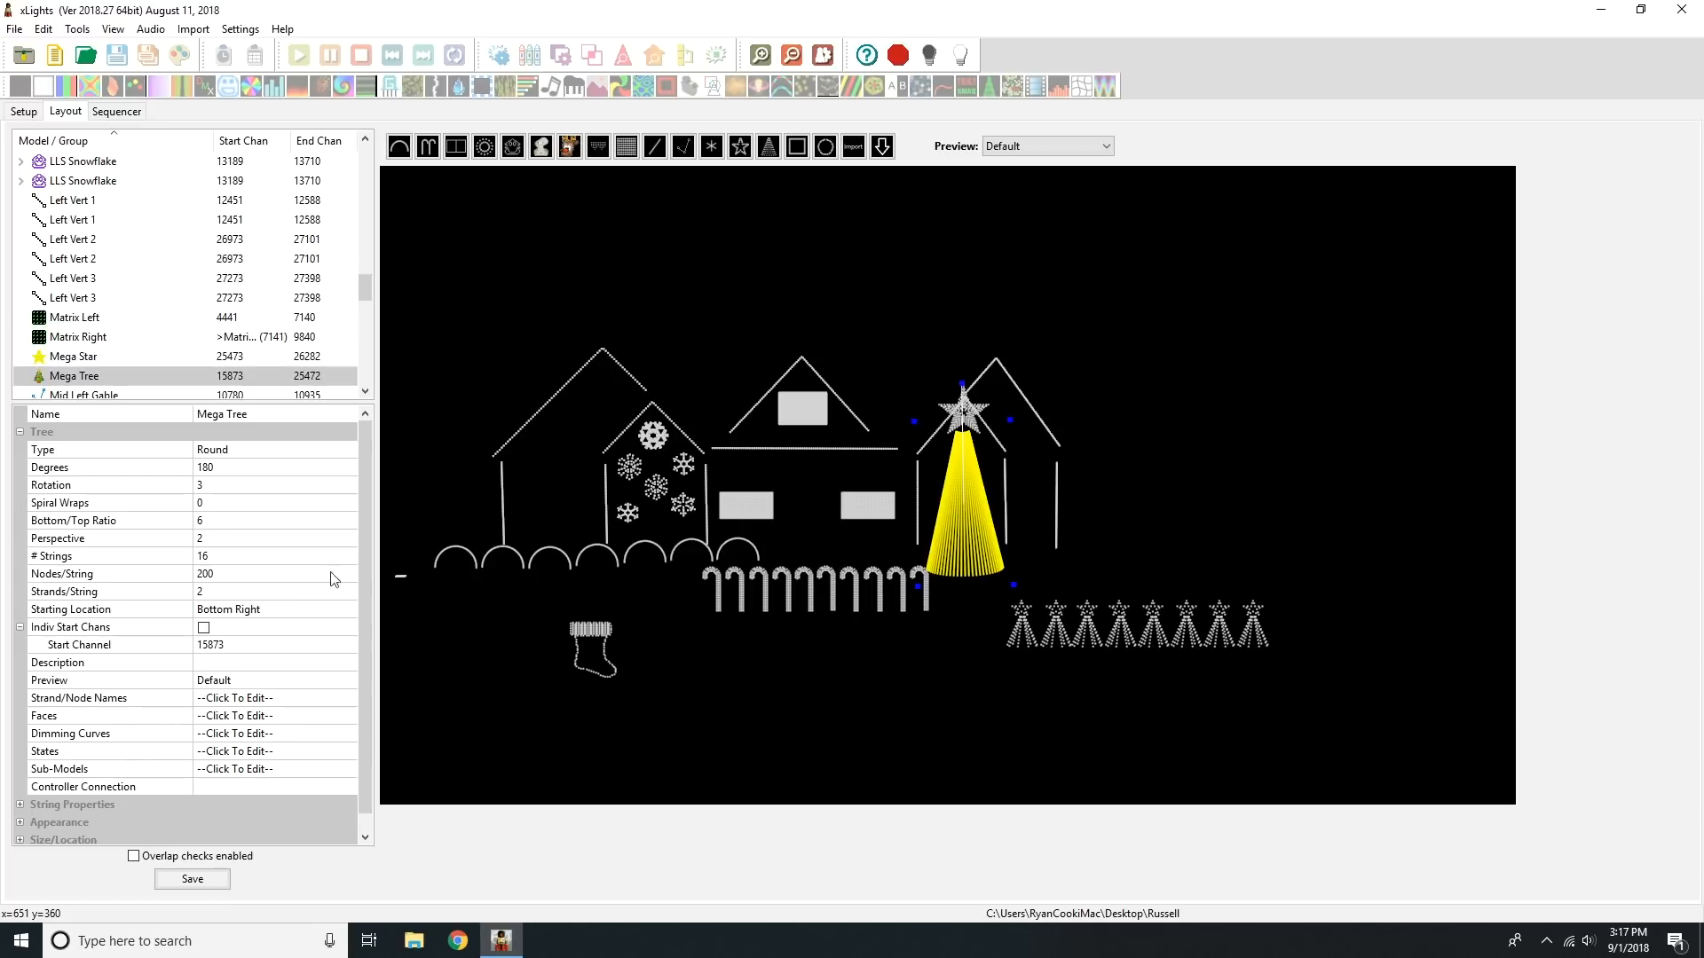
pyautogui.click(262, 719)
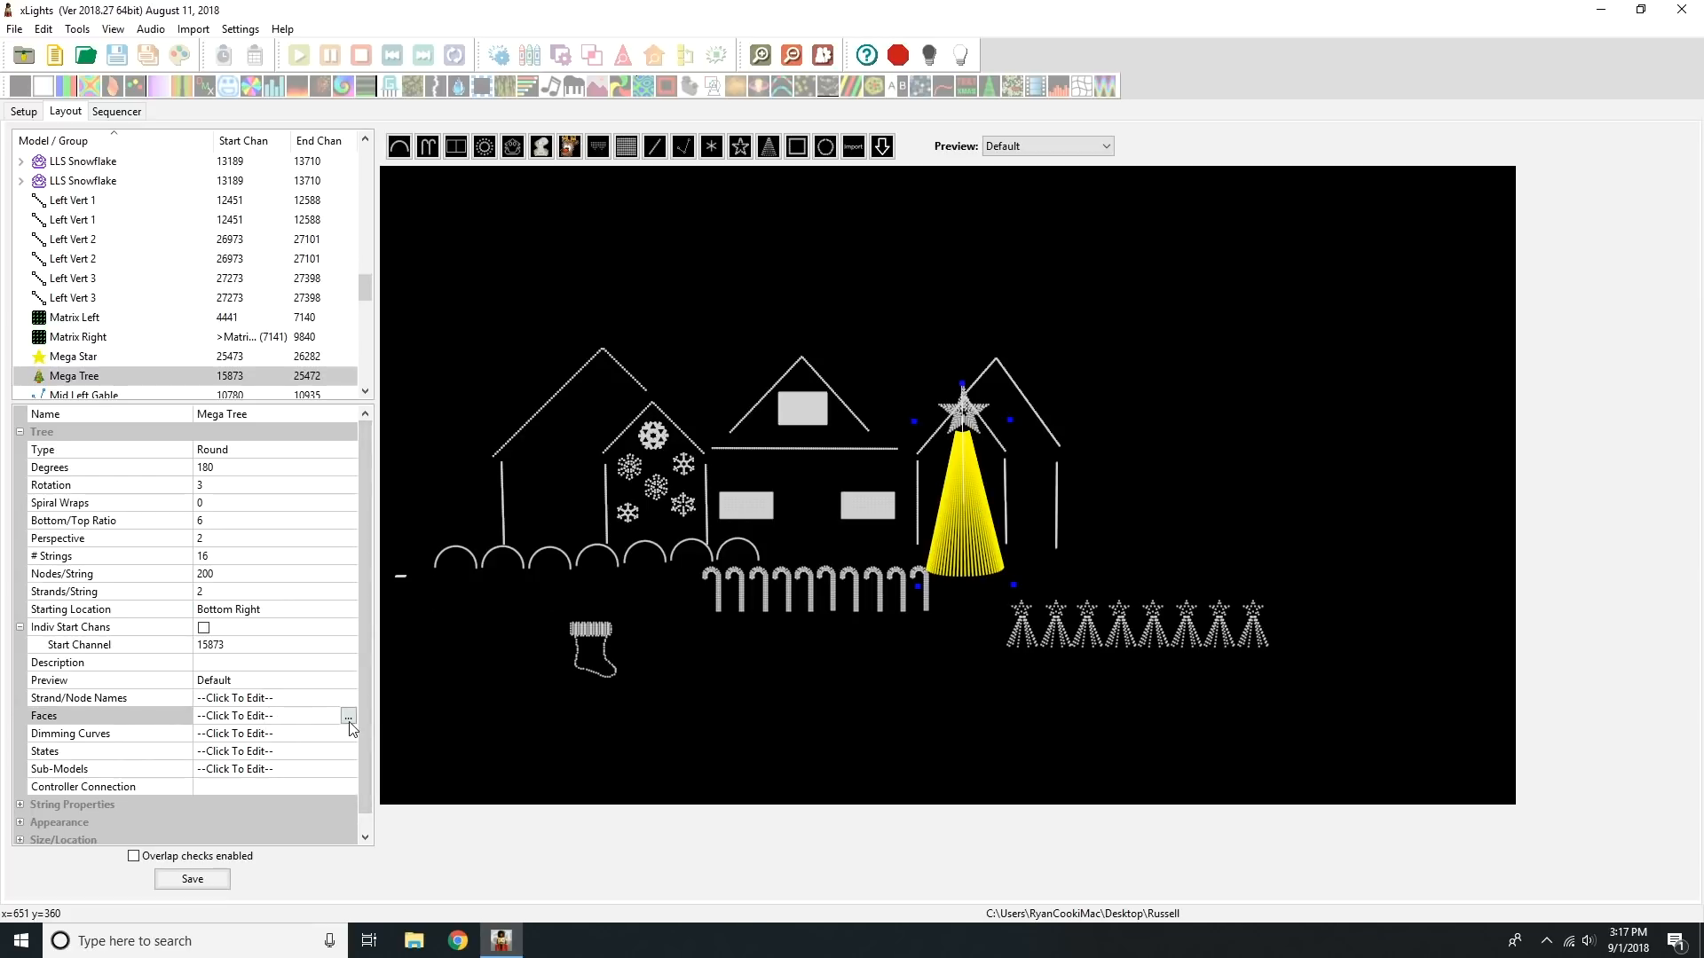
pyautogui.click(350, 715)
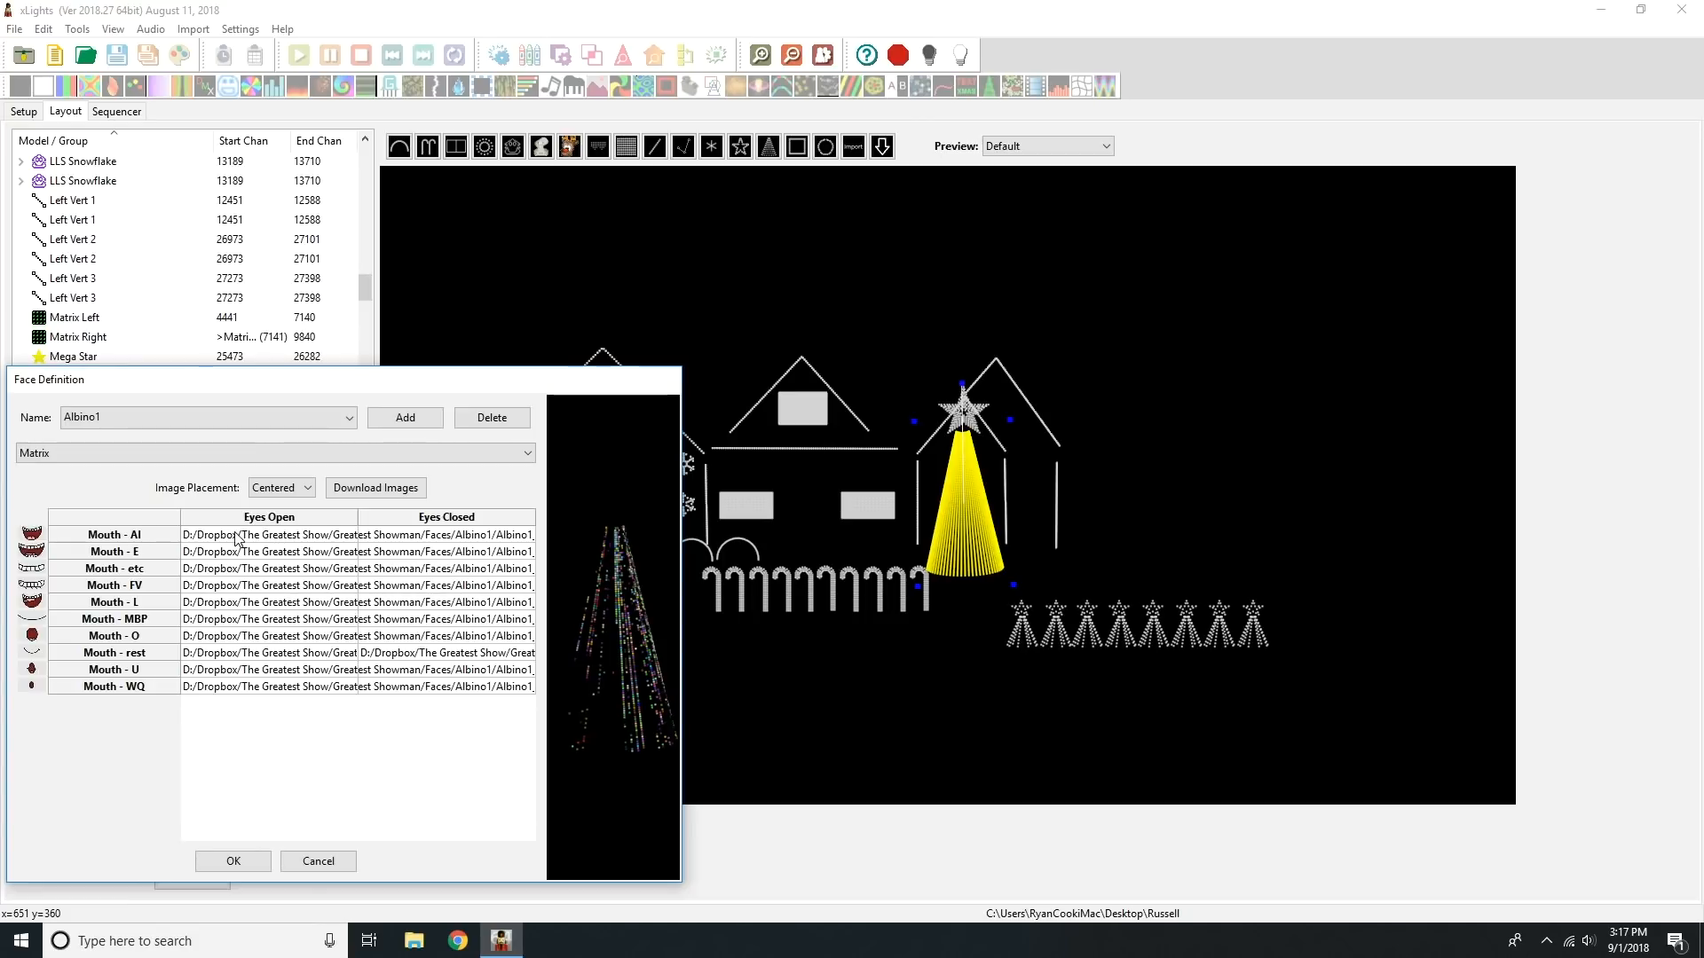
pyautogui.click(268, 413)
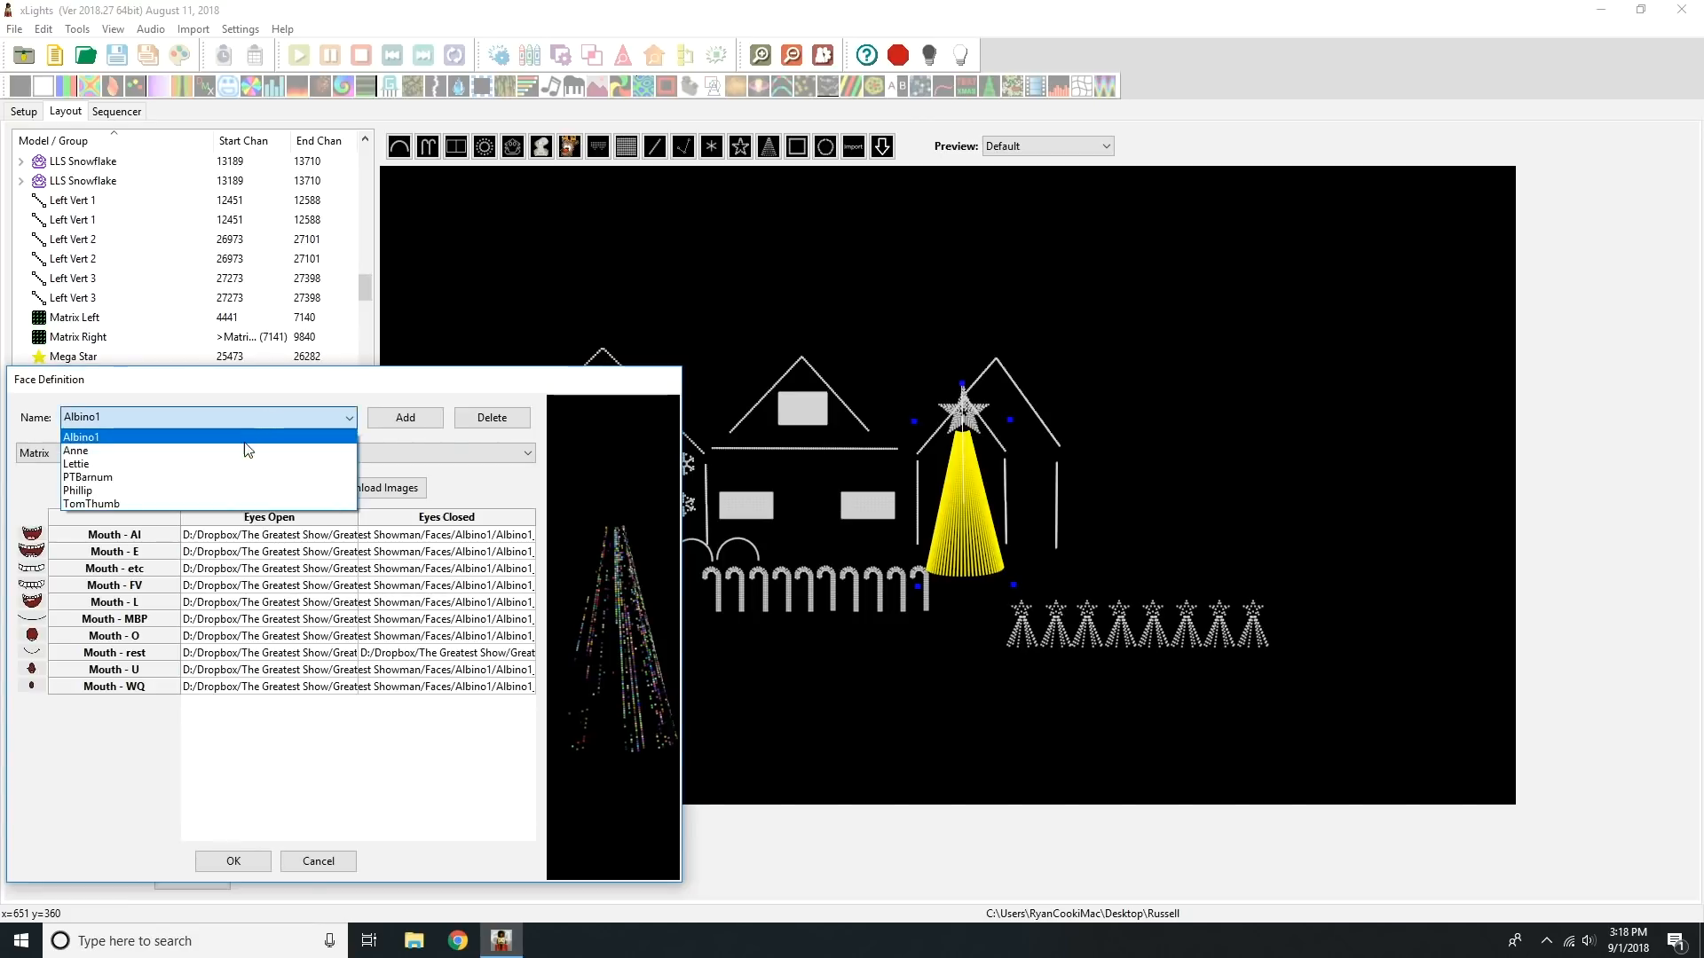
pyautogui.click(243, 451)
pyautogui.click(244, 413)
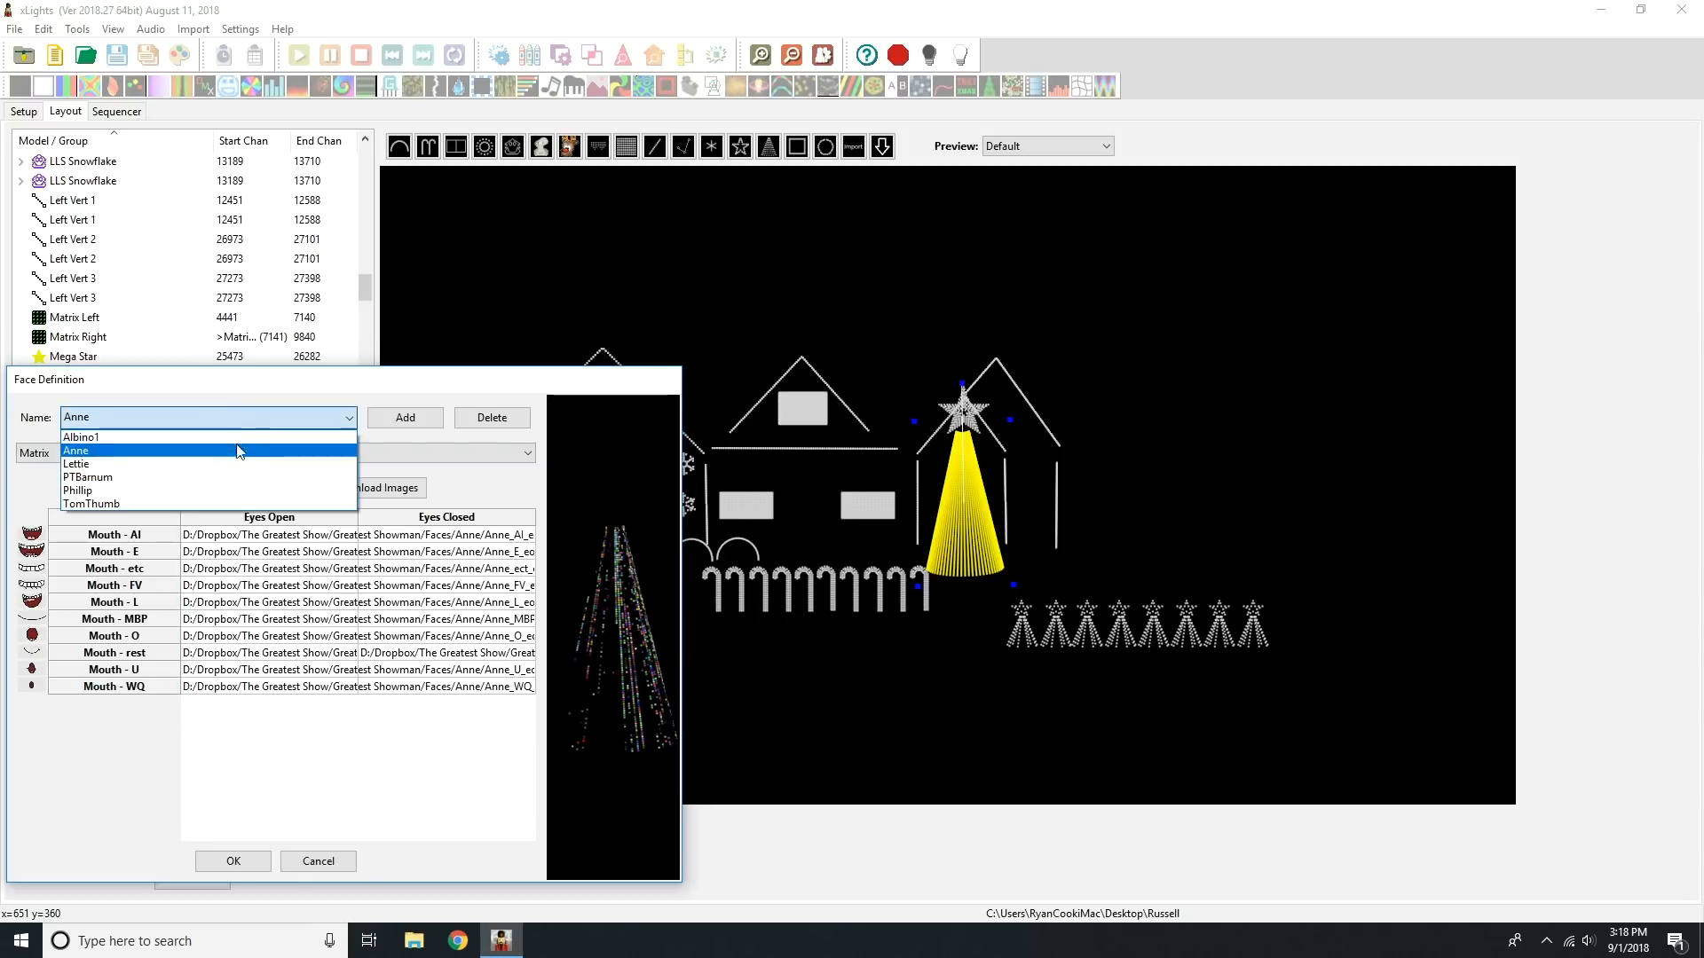
pyautogui.click(243, 492)
pyautogui.click(290, 538)
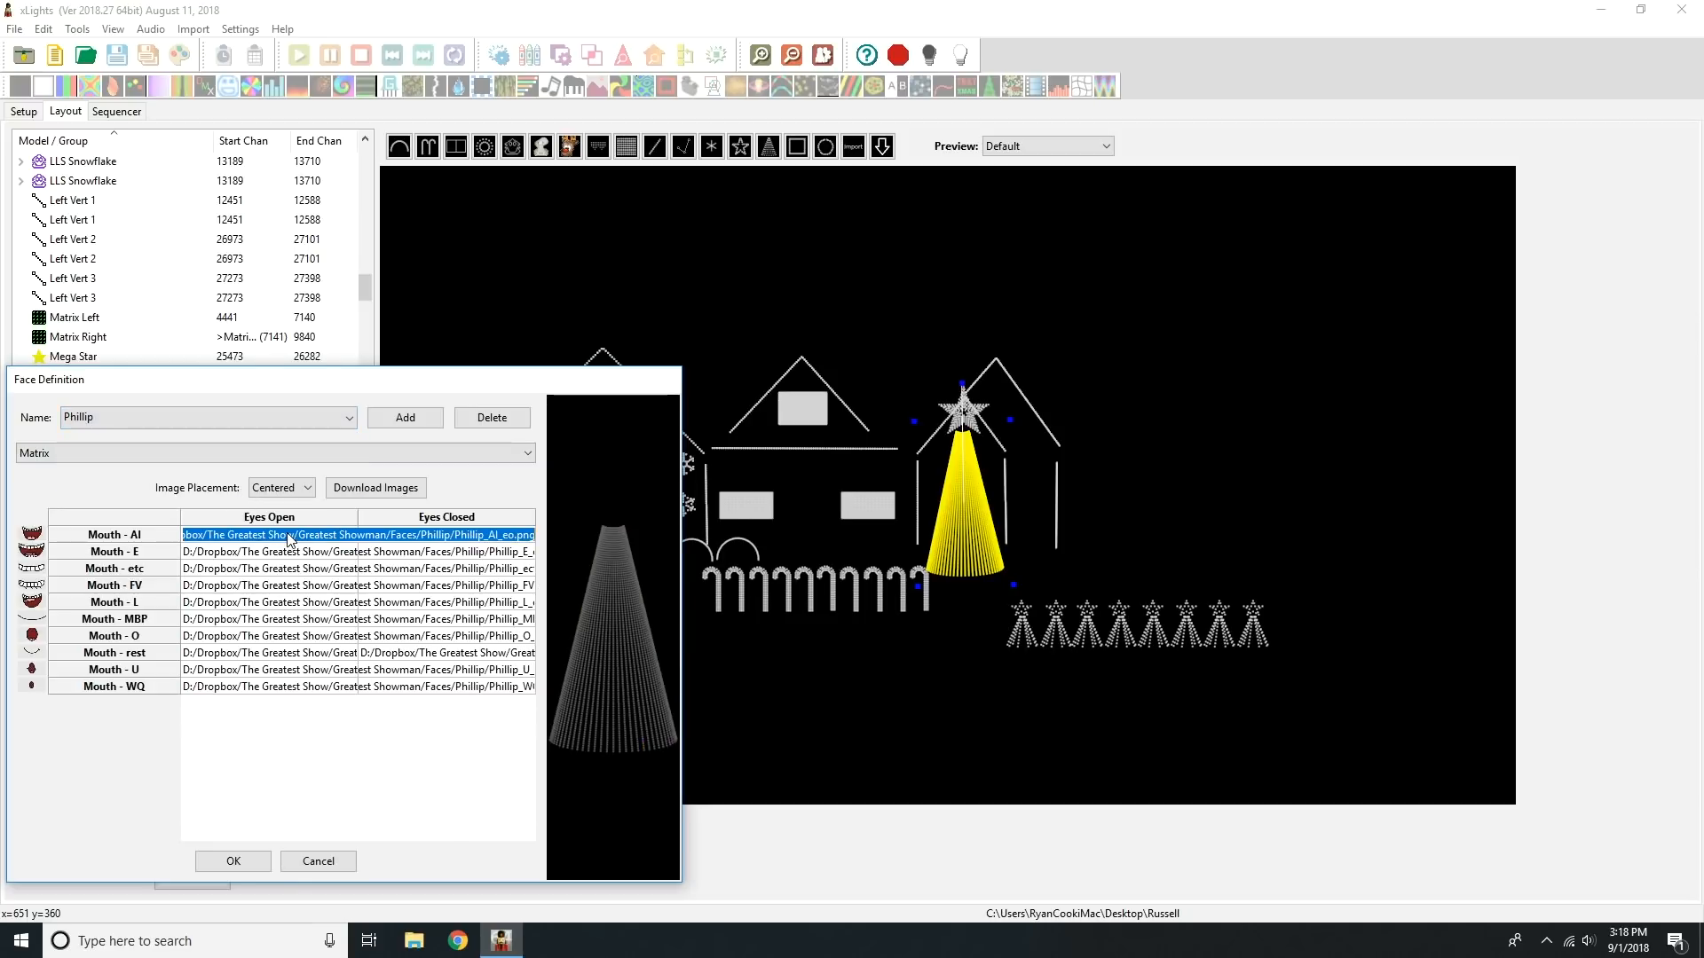
pyautogui.click(286, 553)
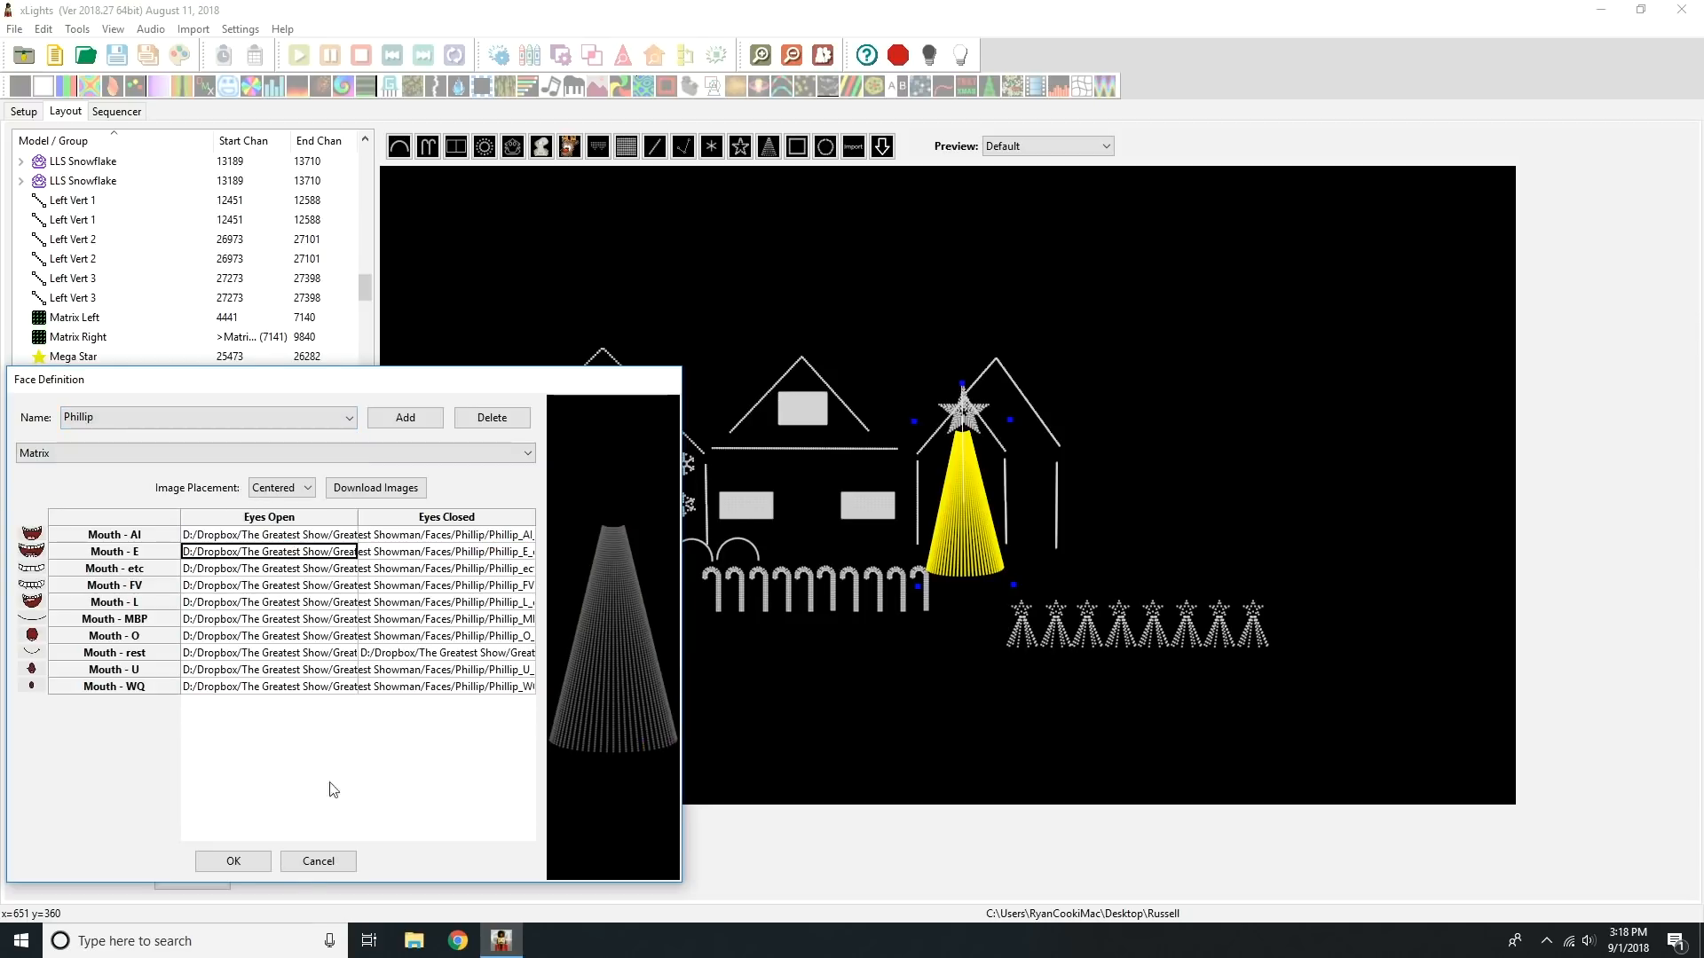
# Step: Accept the Mega Tree's face definitions and save the layout
pyautogui.click(233, 861)
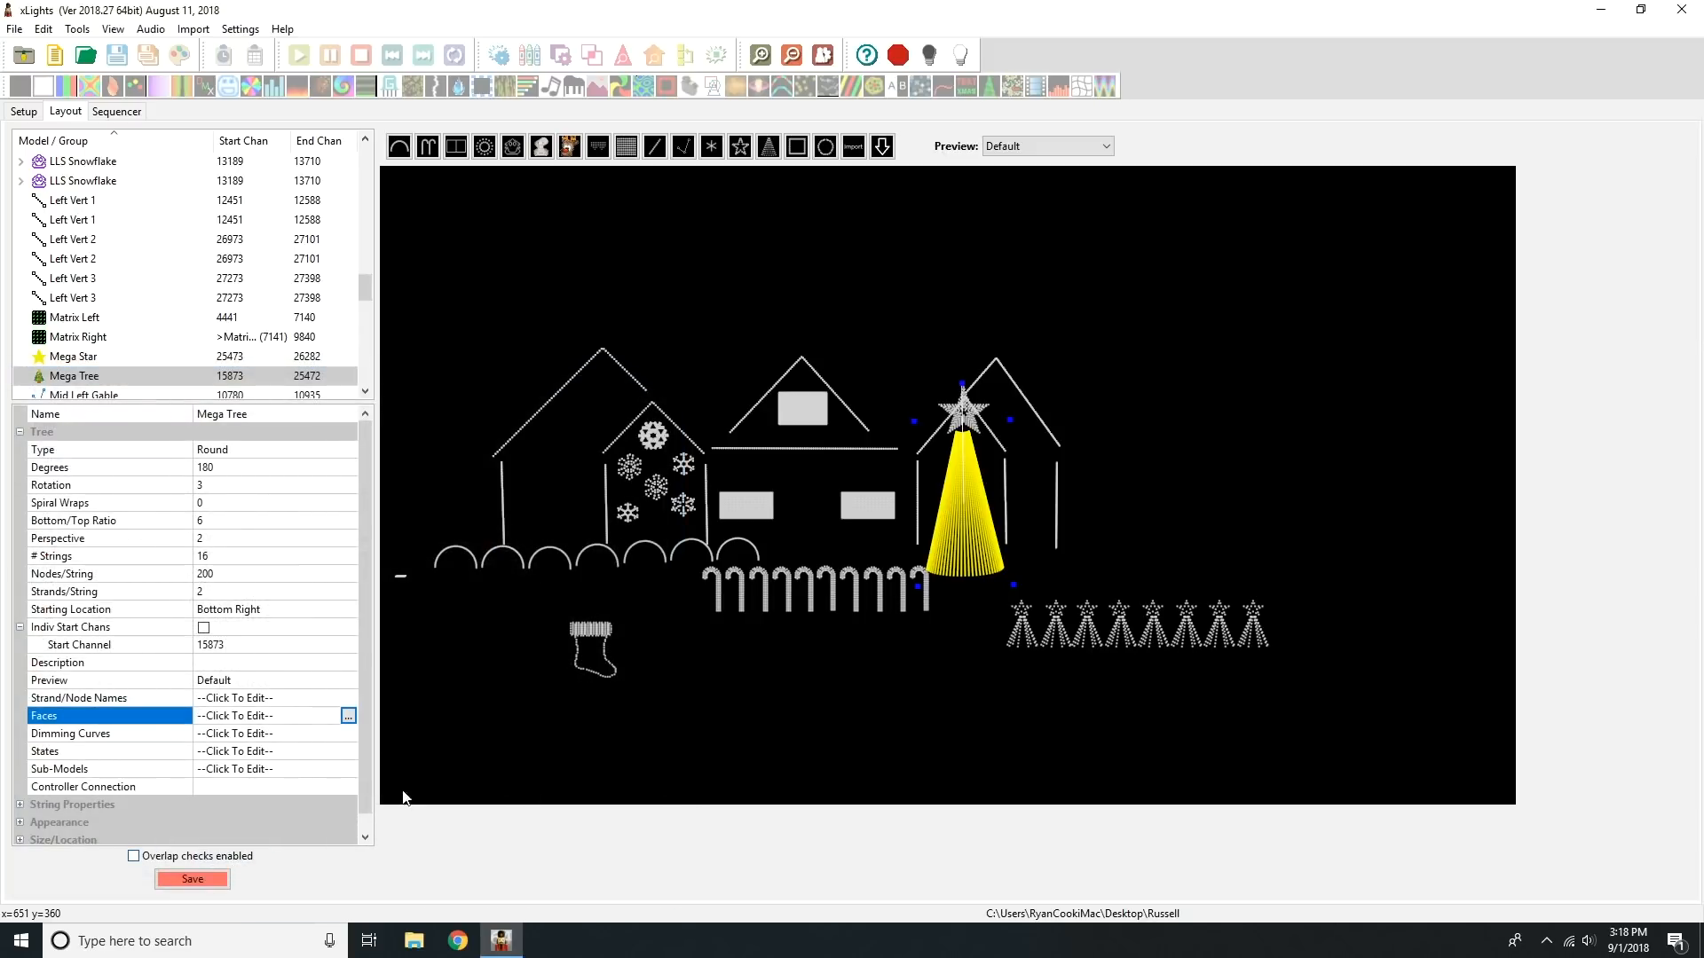
pyautogui.click(467, 752)
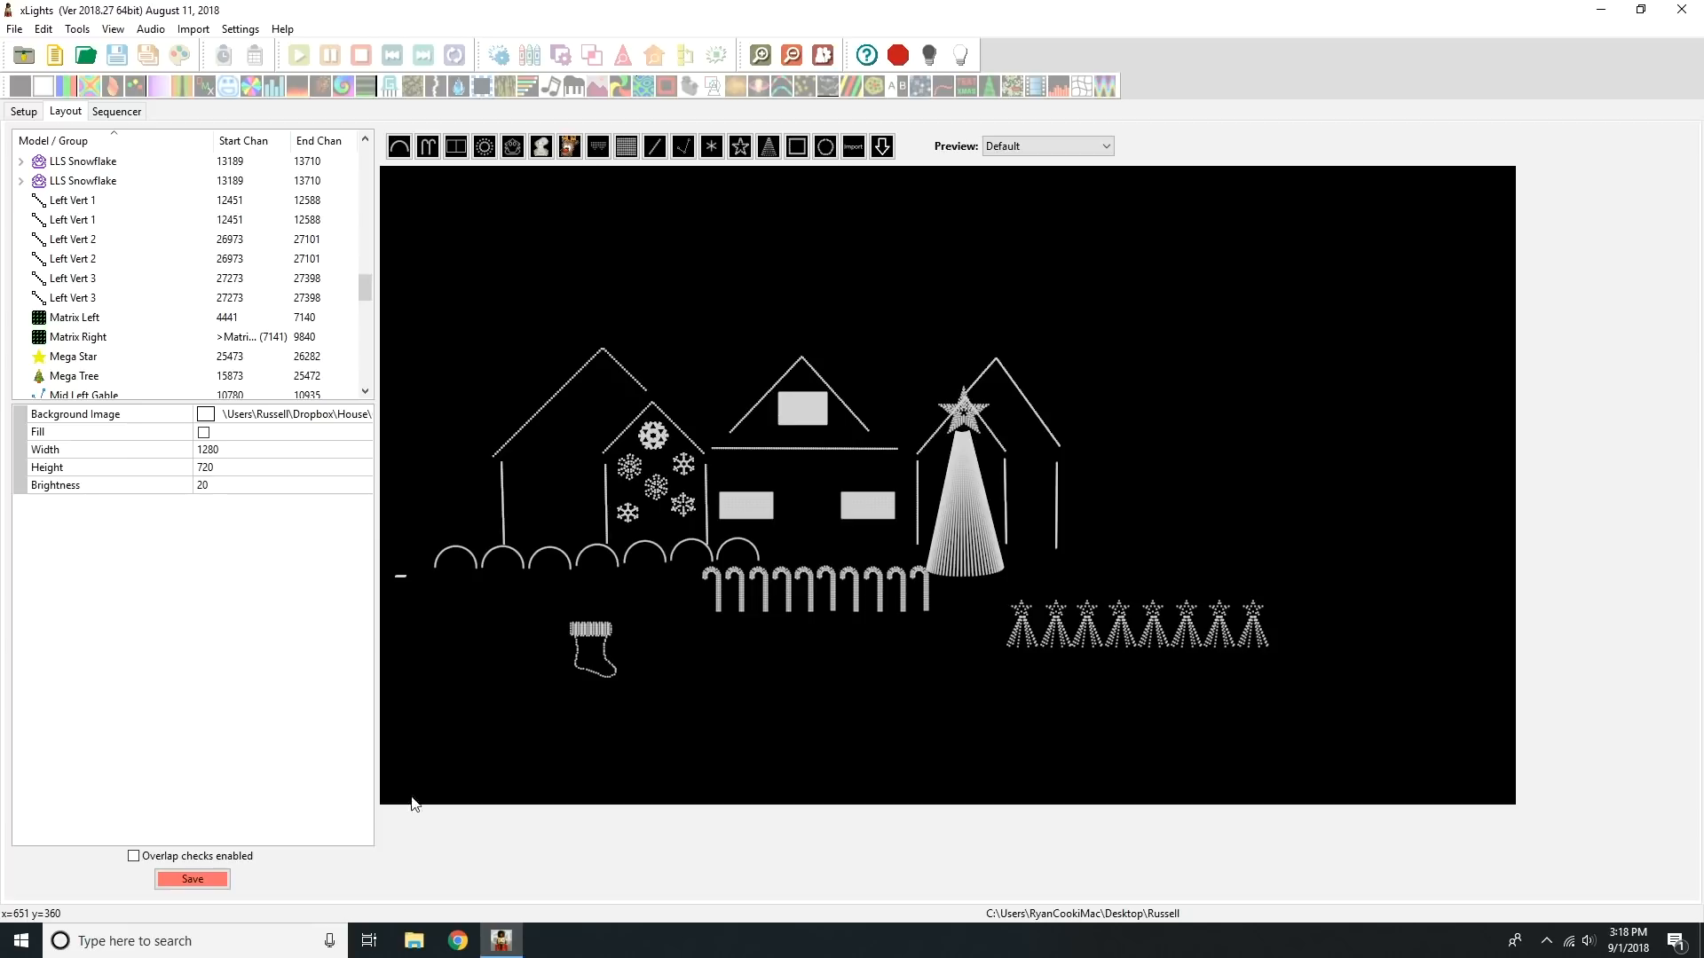
pyautogui.click(221, 878)
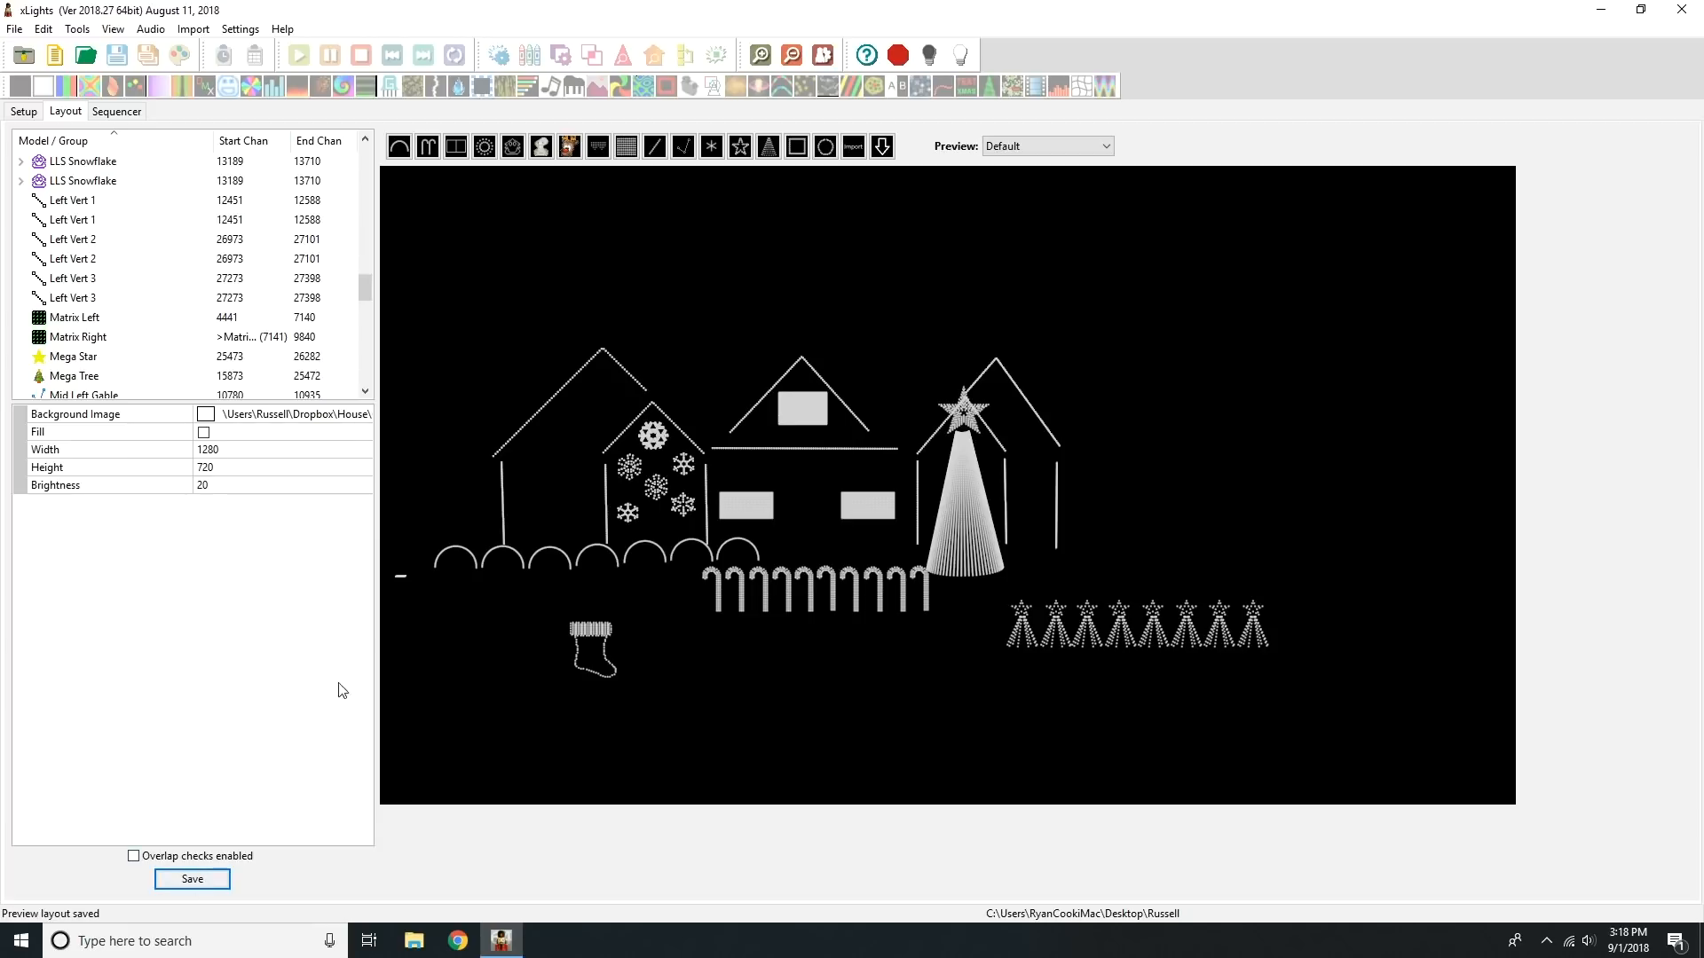
# Step: Create a new musical sequence in the sequencer from 01-The-Greatest-Show at 20fps (50ms), using the Empty view and a quick start
pyautogui.click(111, 113)
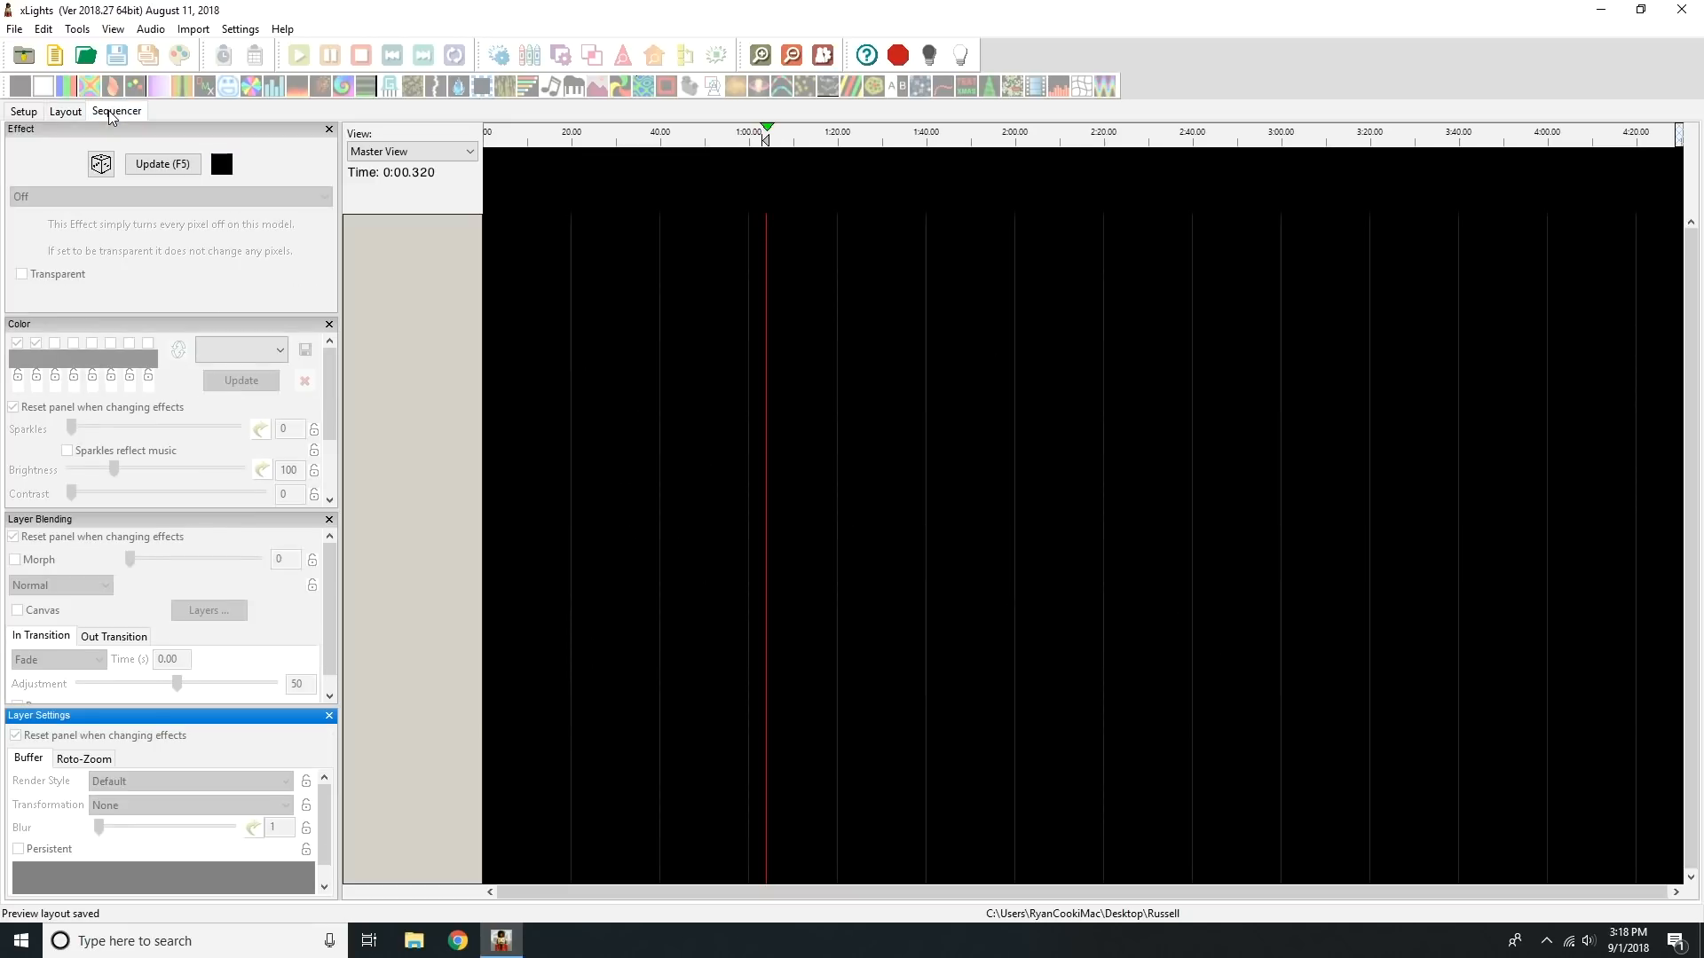
pyautogui.click(55, 55)
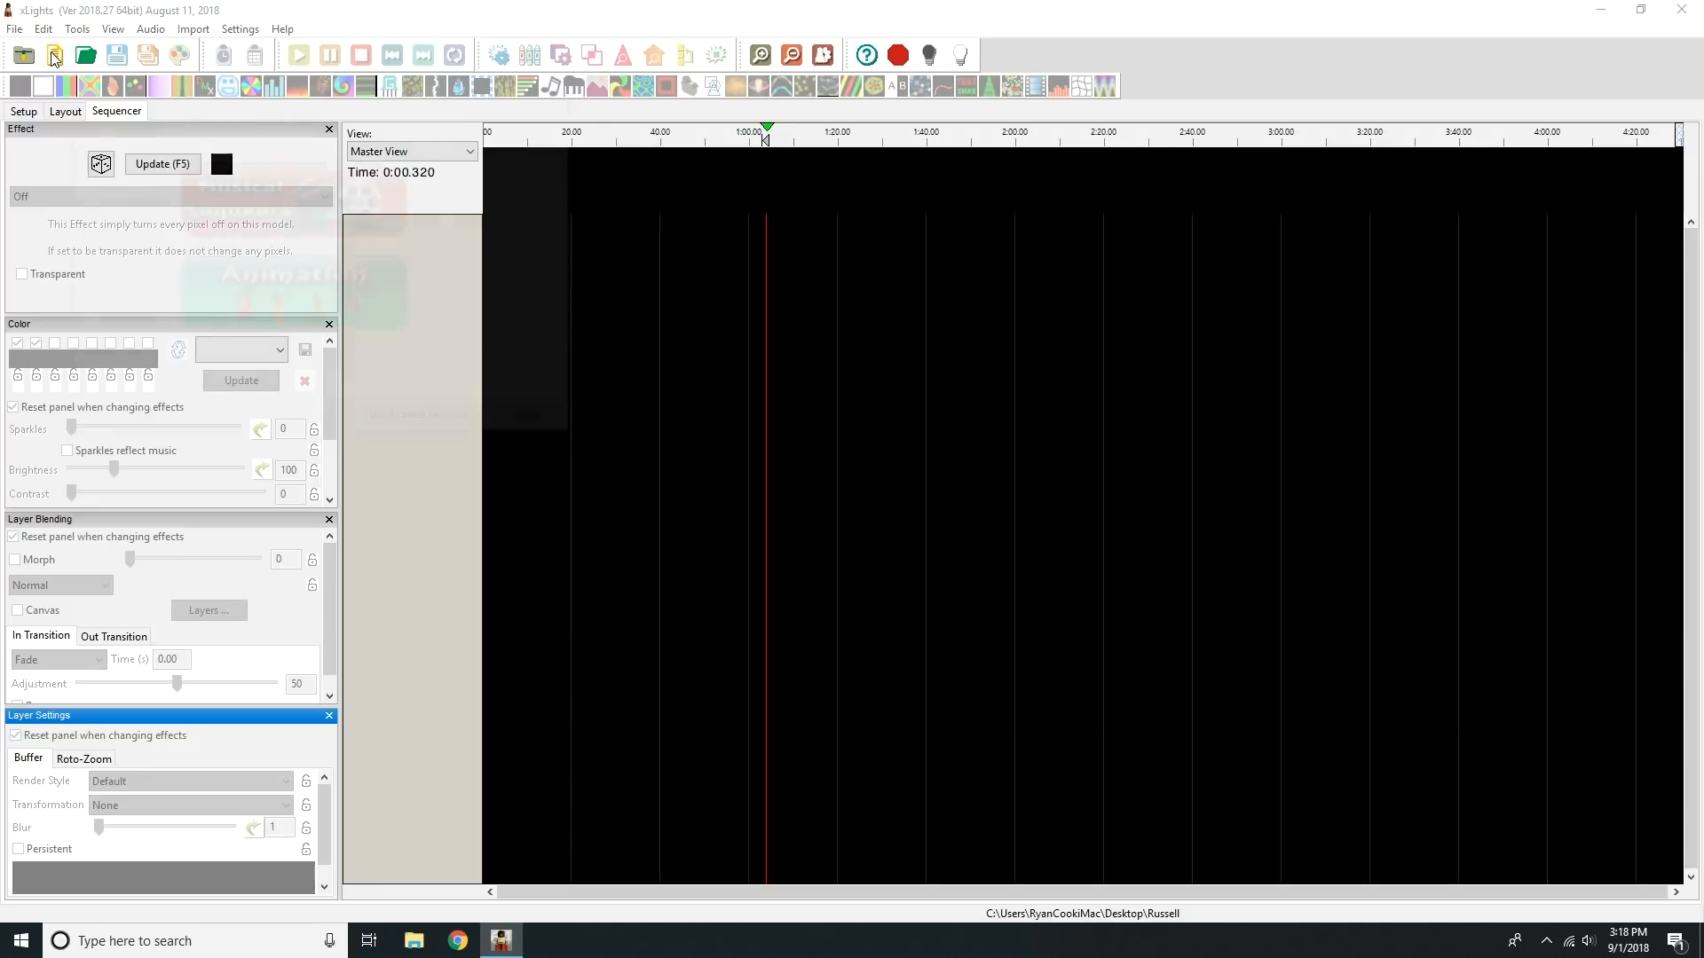
pyautogui.click(340, 189)
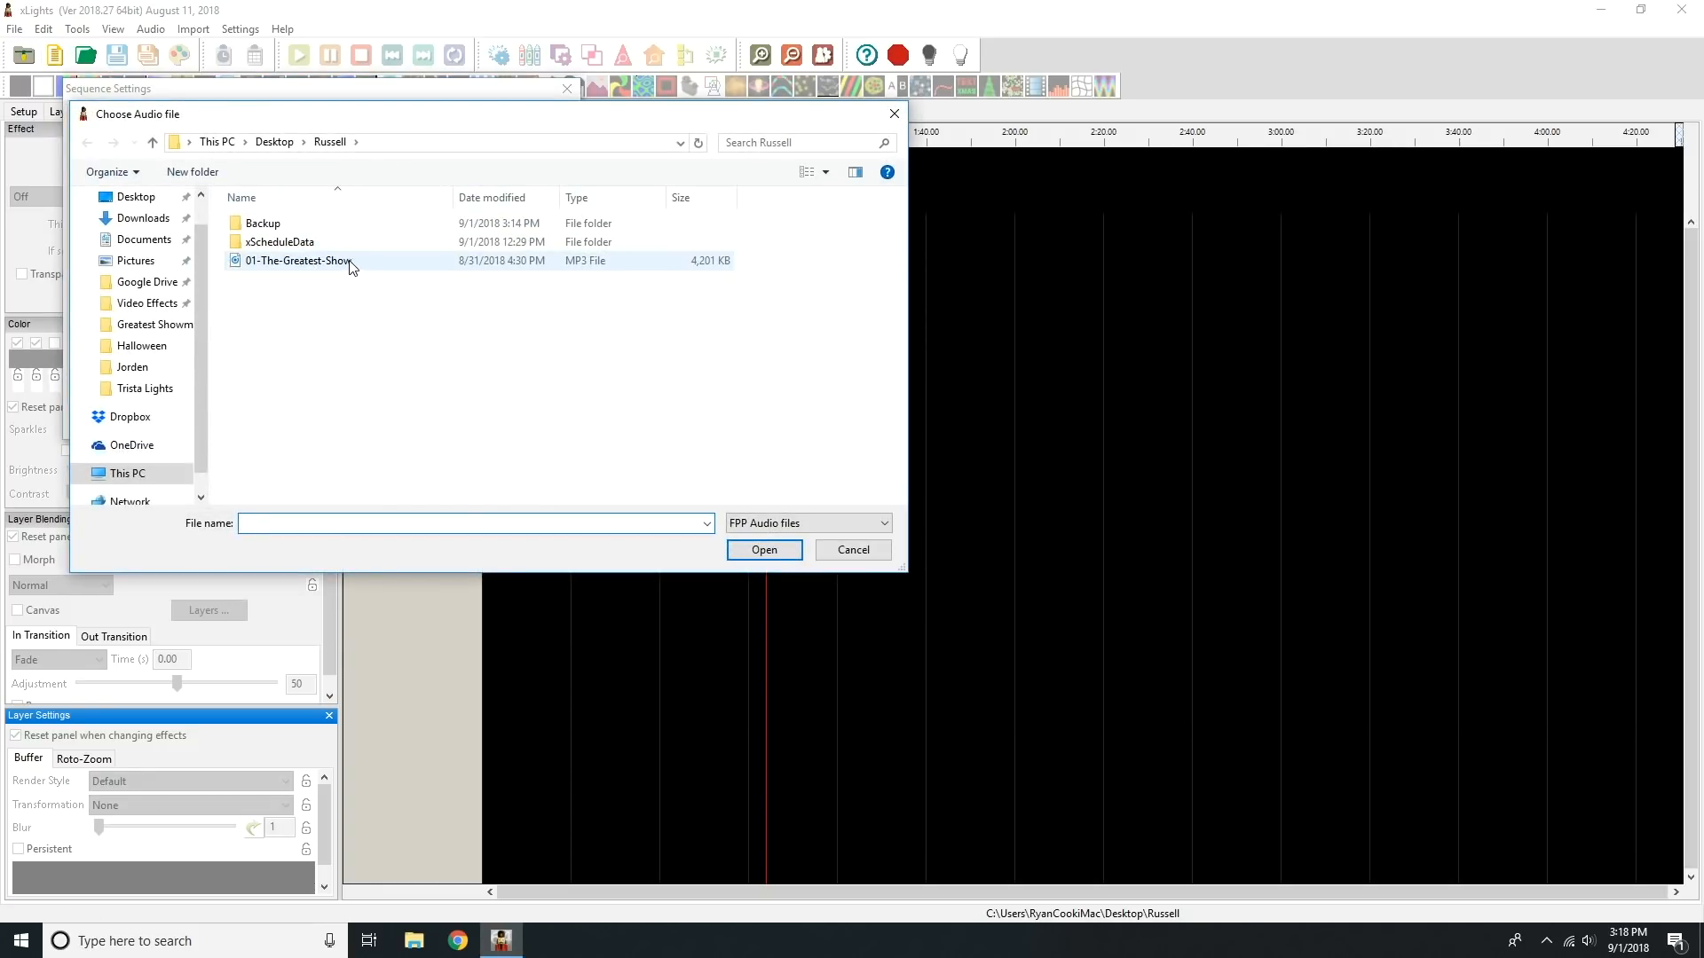
pyautogui.doubleClick(350, 261)
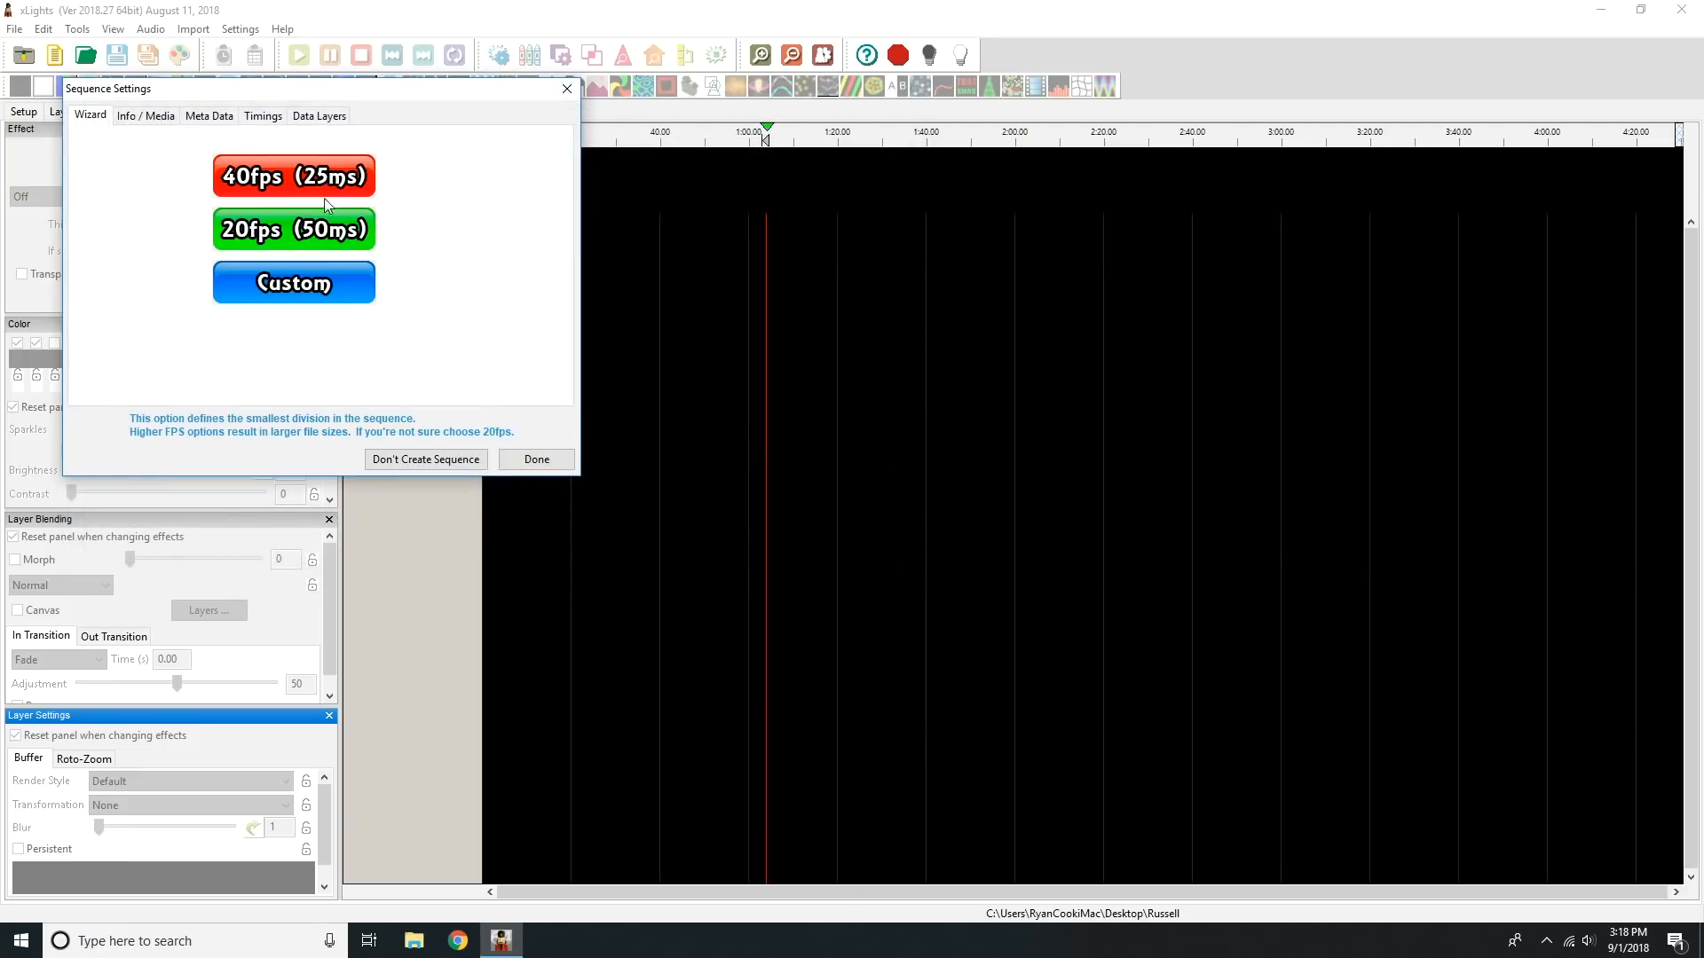
pyautogui.click(324, 227)
pyautogui.click(266, 225)
pyautogui.click(241, 236)
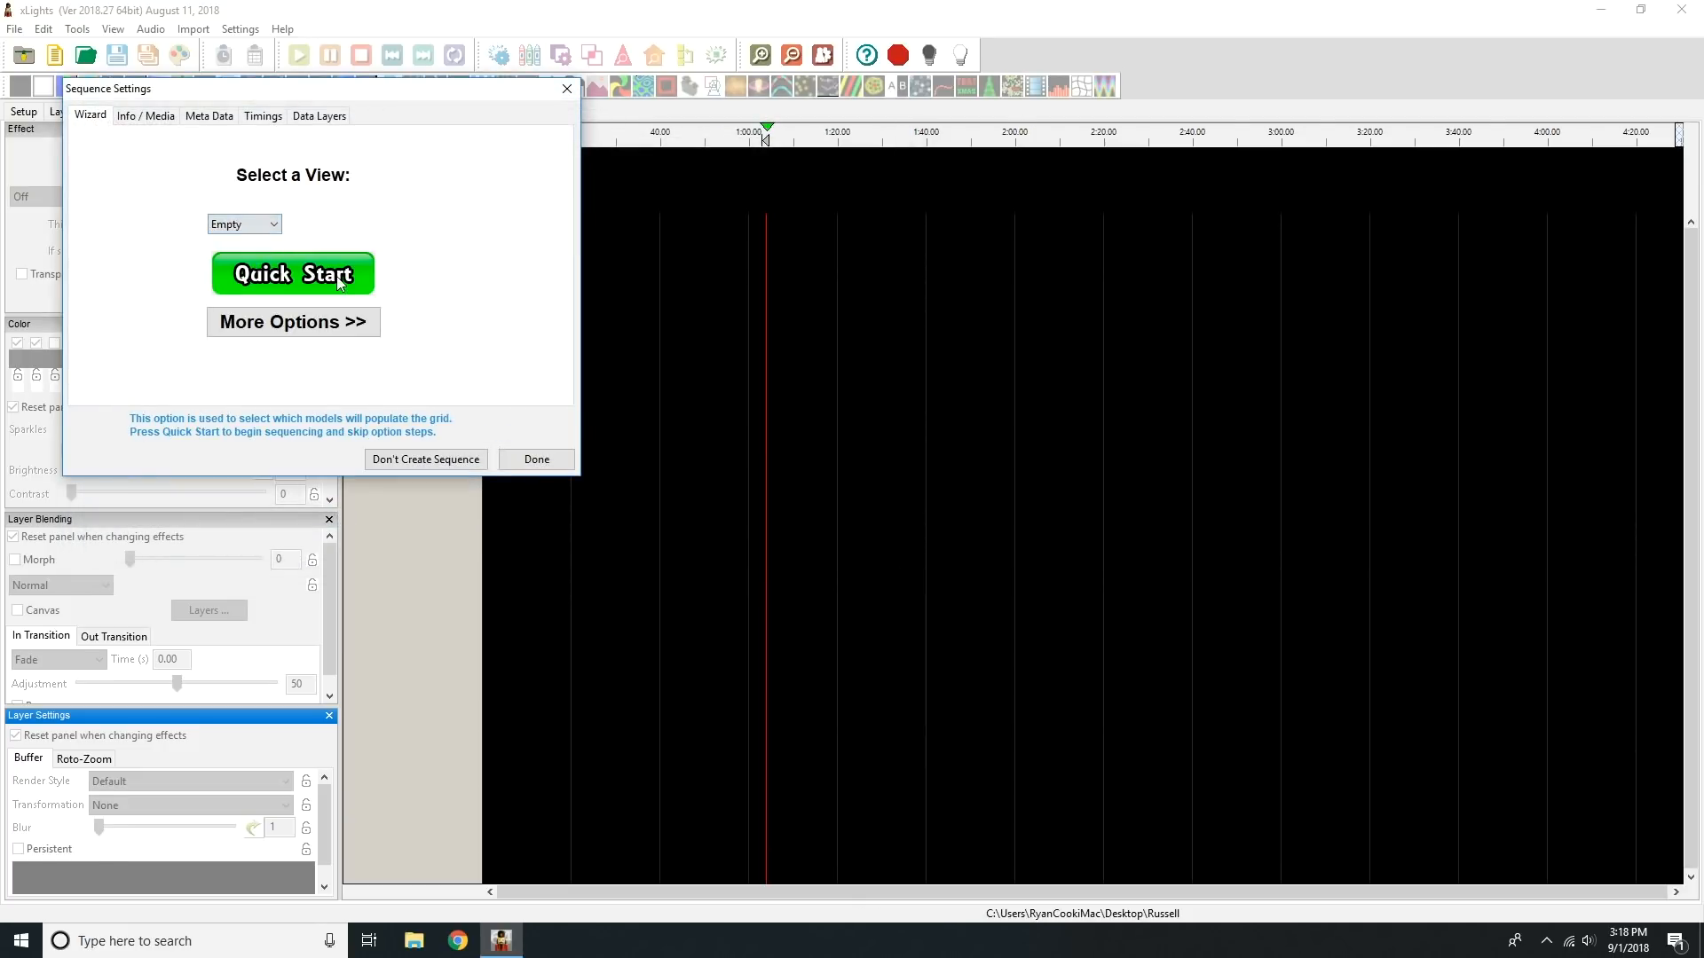
pyautogui.click(339, 283)
# Step: Open the sequence's display elements in an enlarged window and select All Arches, All Candycanes, All Snowflakes, Boscoyo ChromaStocking matrix and House Outline
pyautogui.rightClick(438, 227)
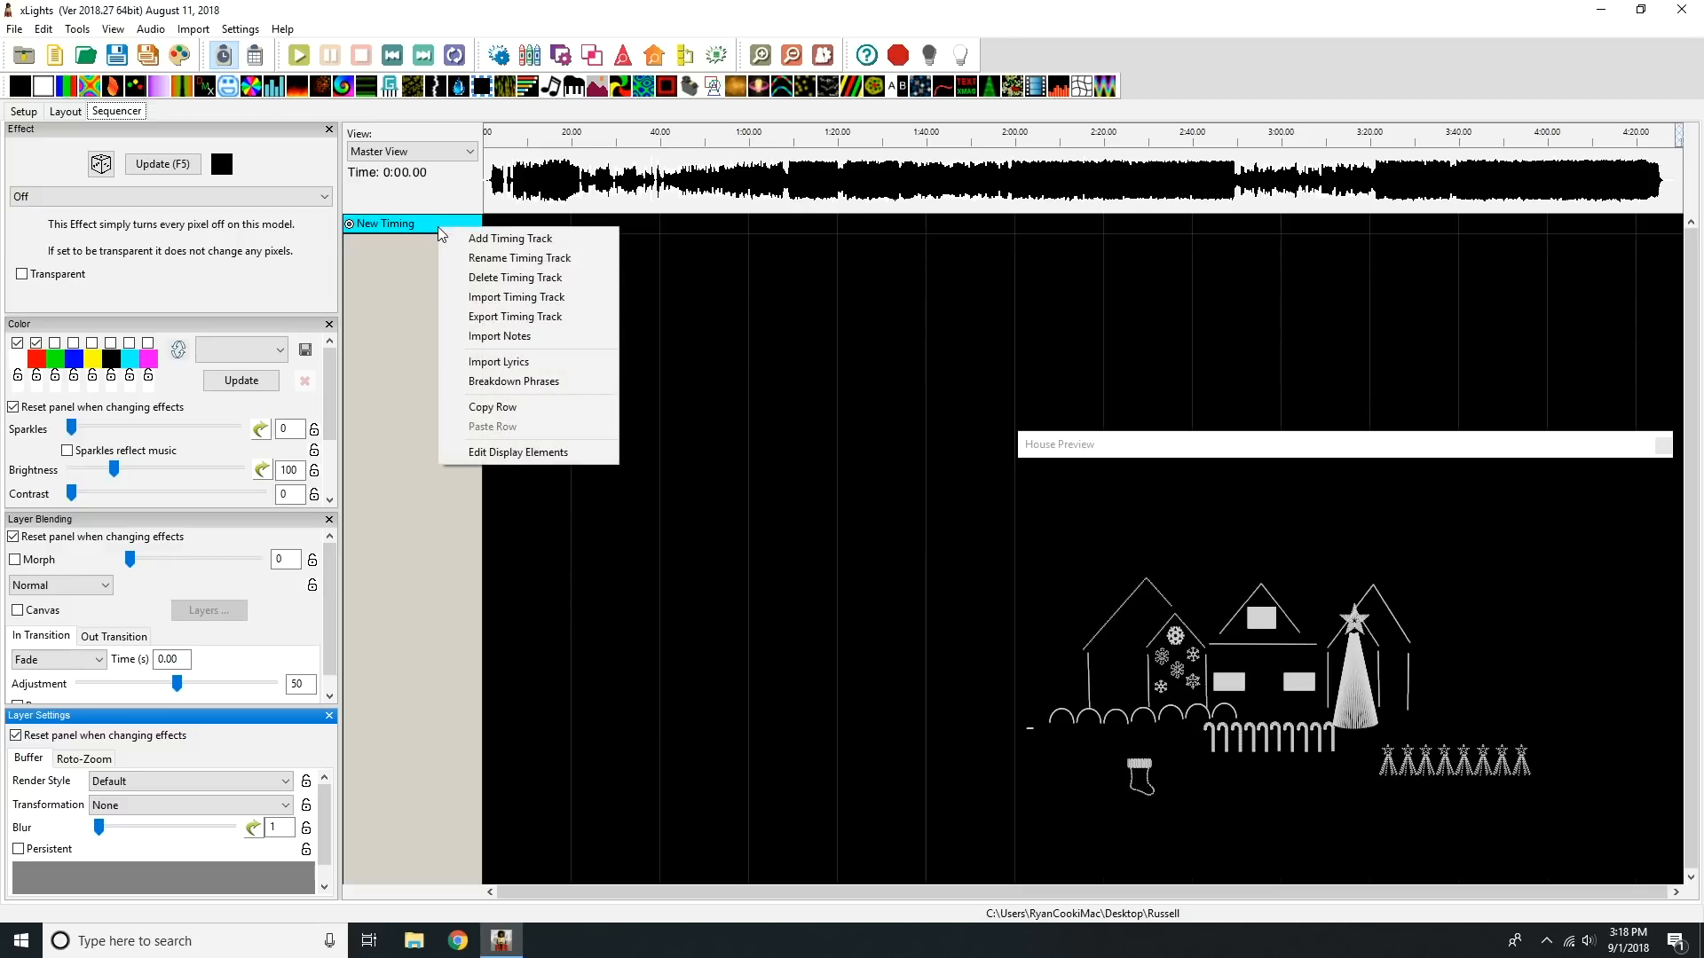
pyautogui.click(559, 453)
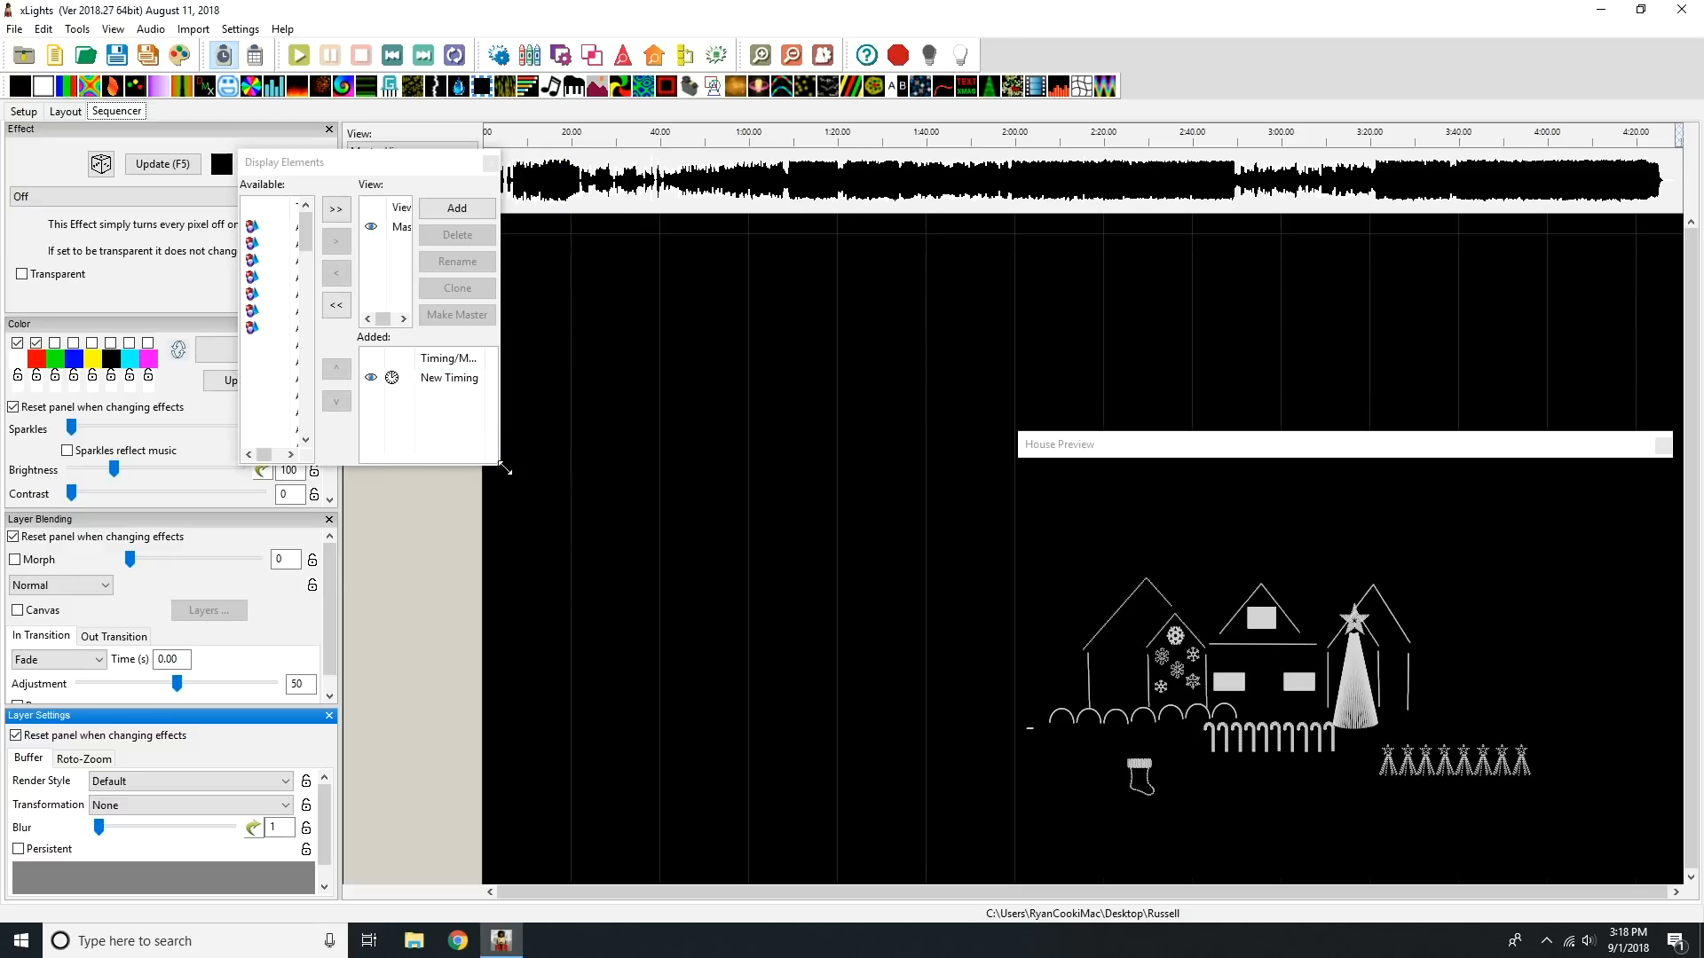
pyautogui.moveTo(499, 470); pyautogui.dragTo(1060, 834)
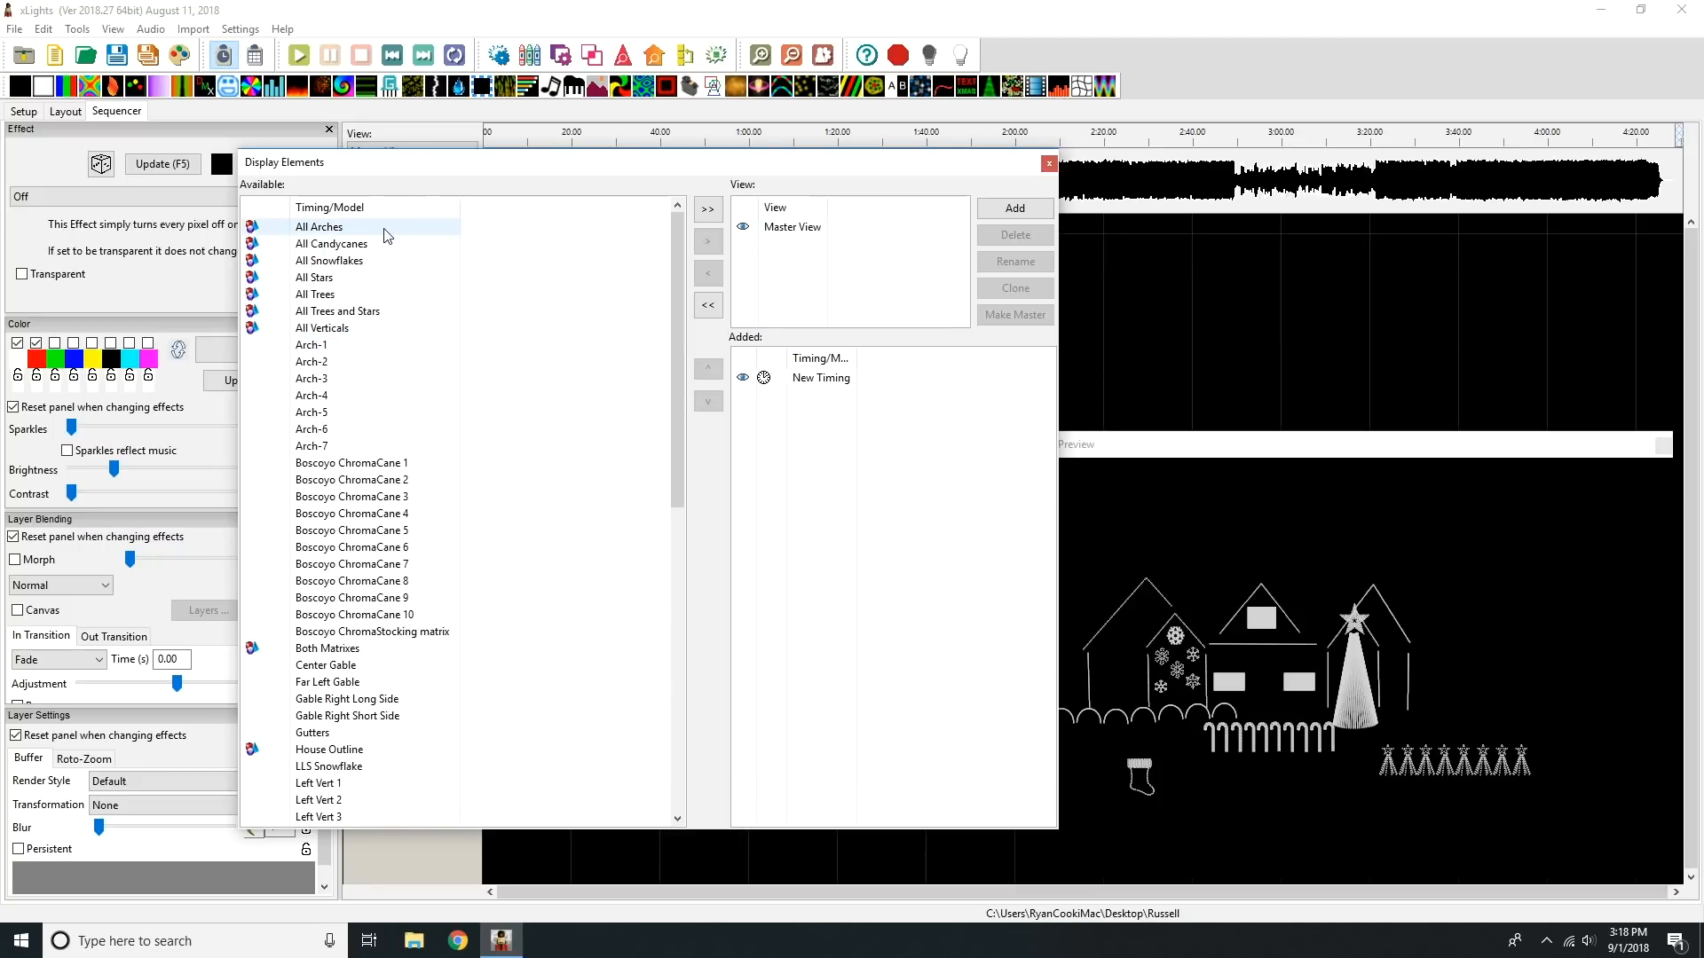
pyautogui.click(353, 228)
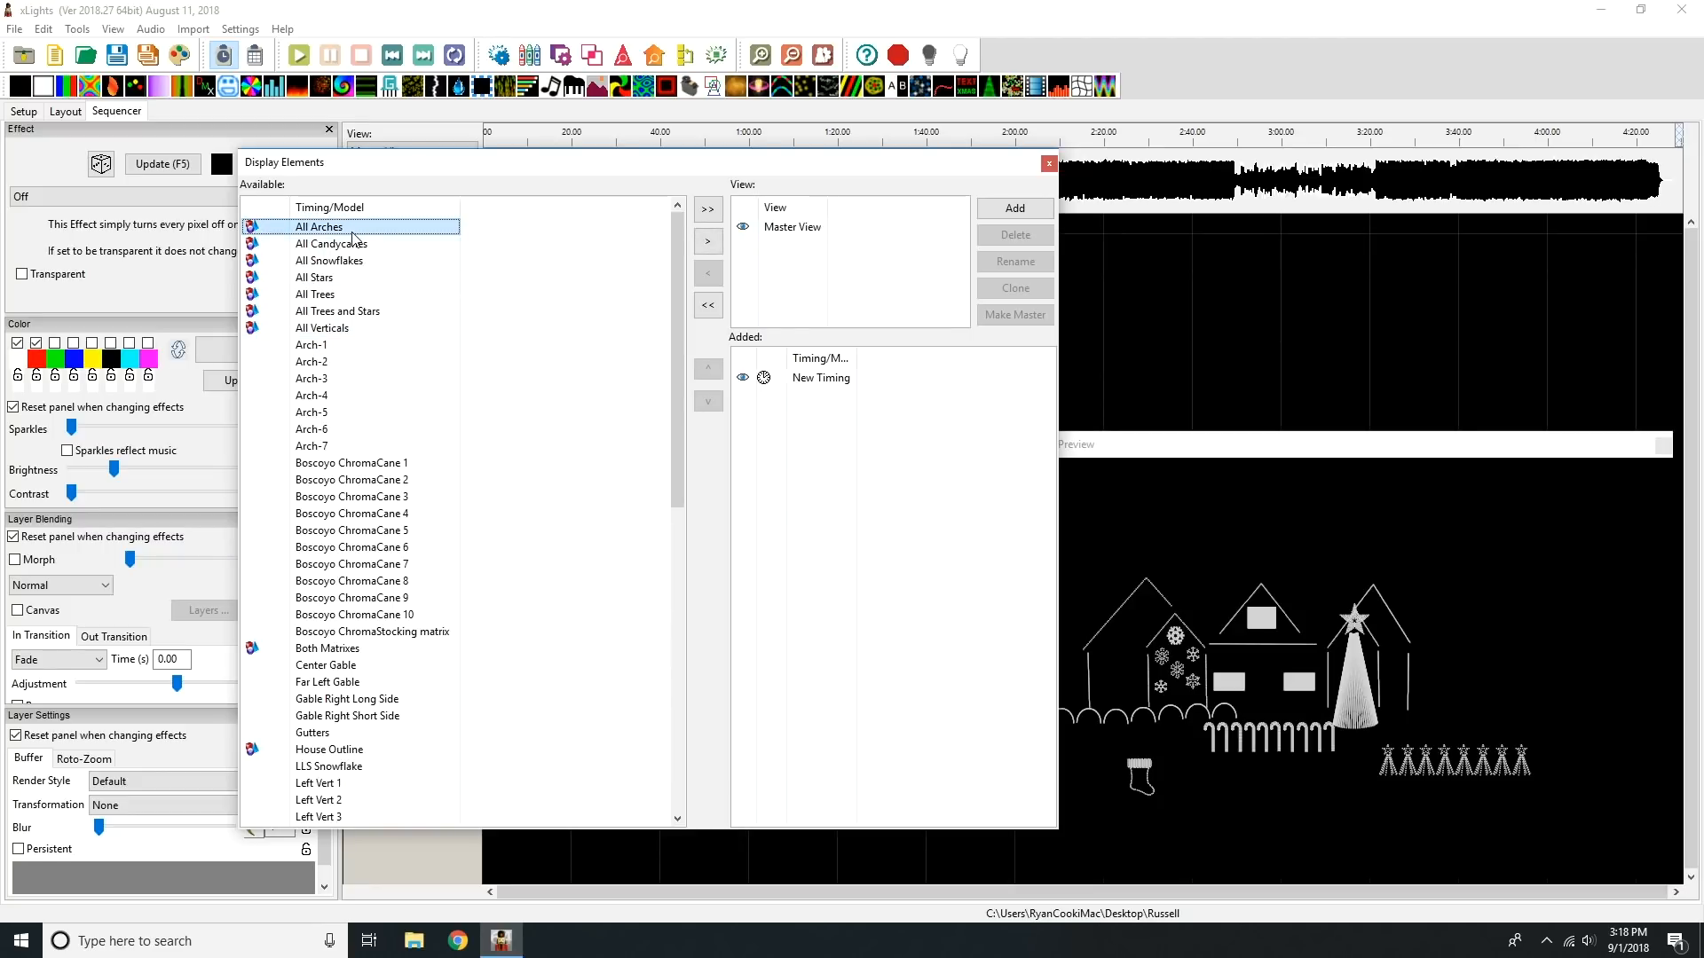
pyautogui.keyDown('ctrl'); pyautogui.click(344, 262); pyautogui.keyUp('ctrl')
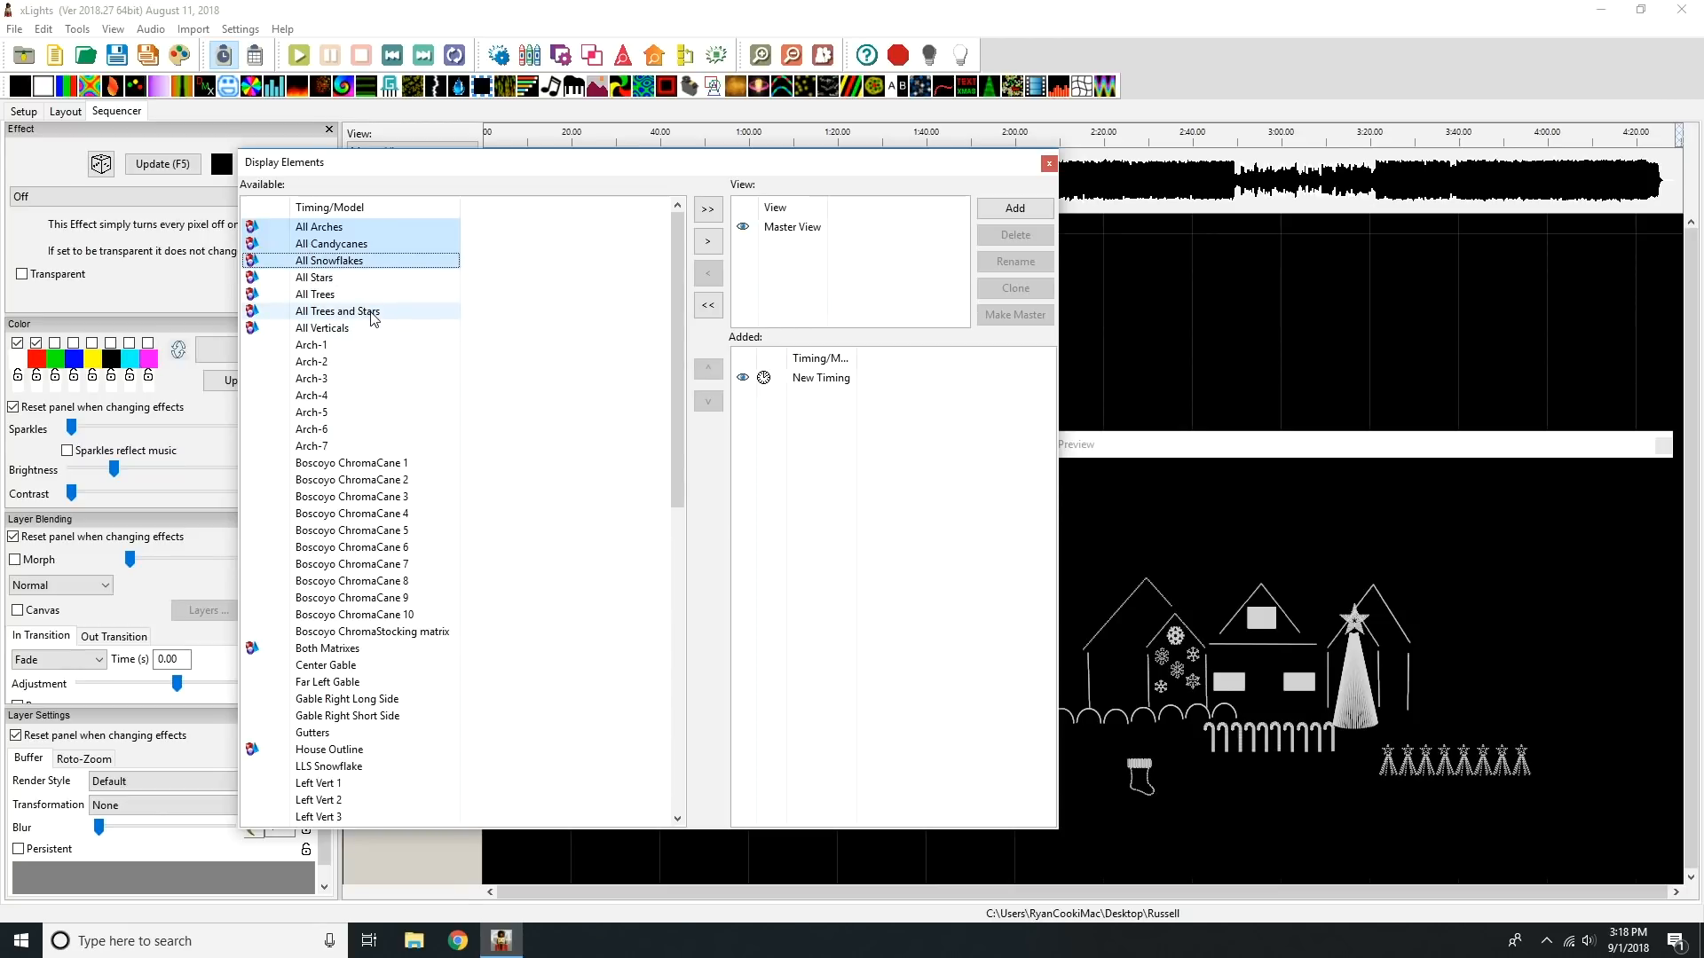
pyautogui.scroll(-3, 417, 444)
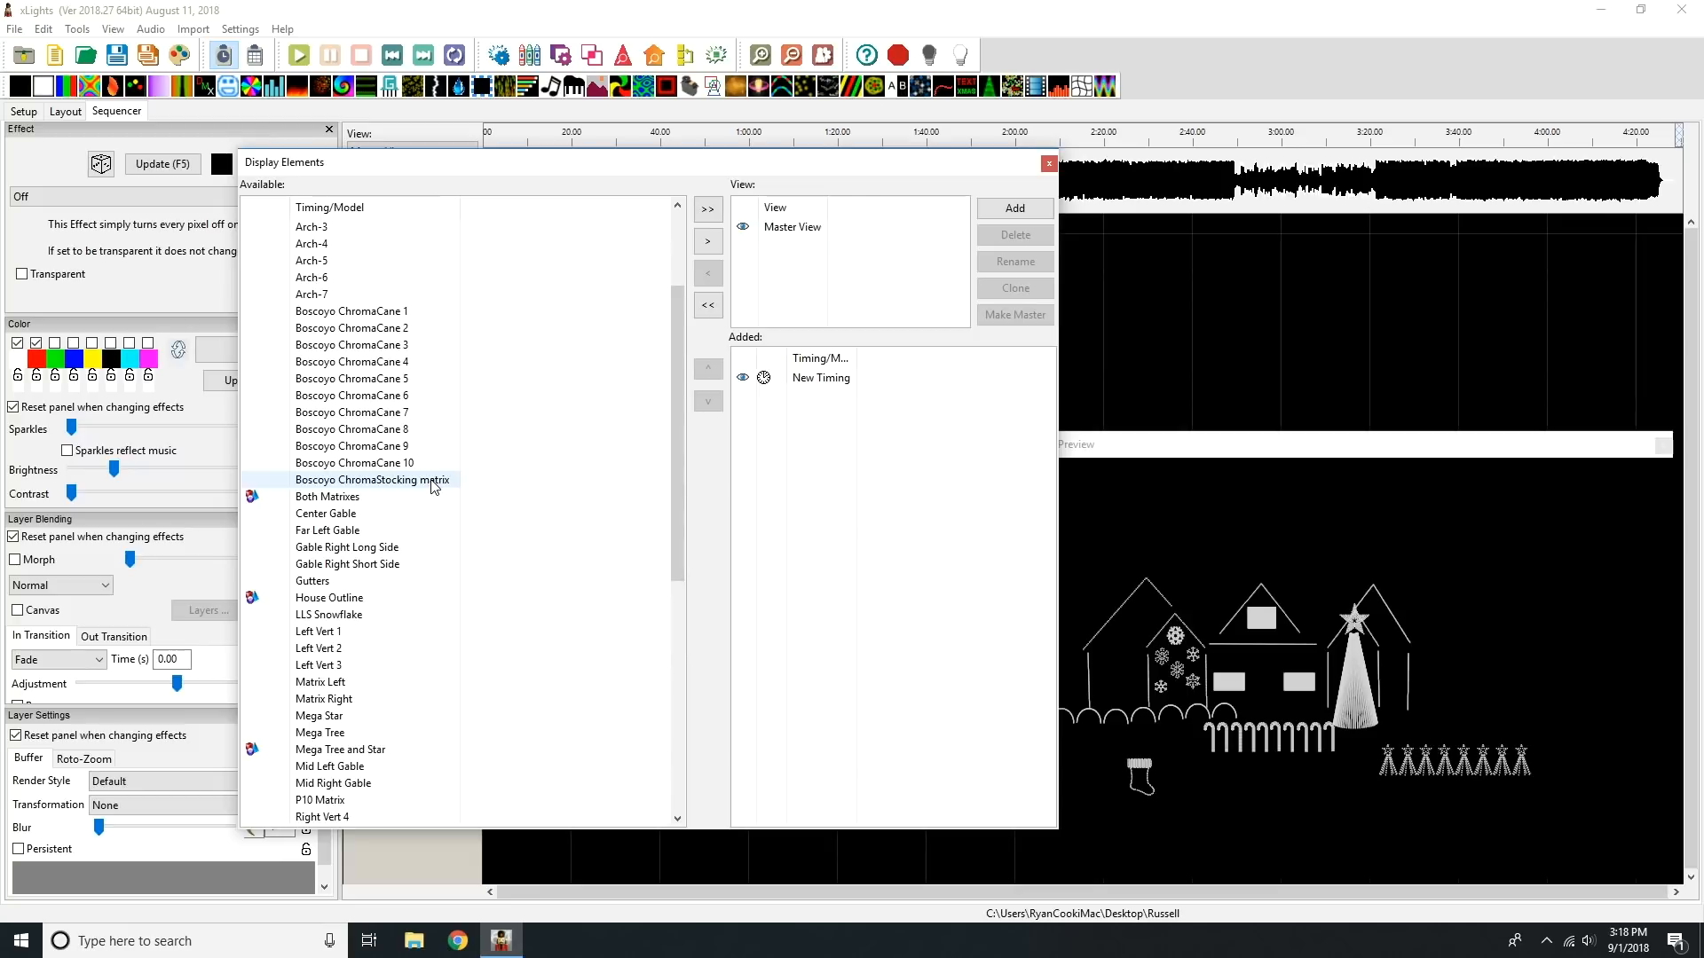
pyautogui.click(434, 484)
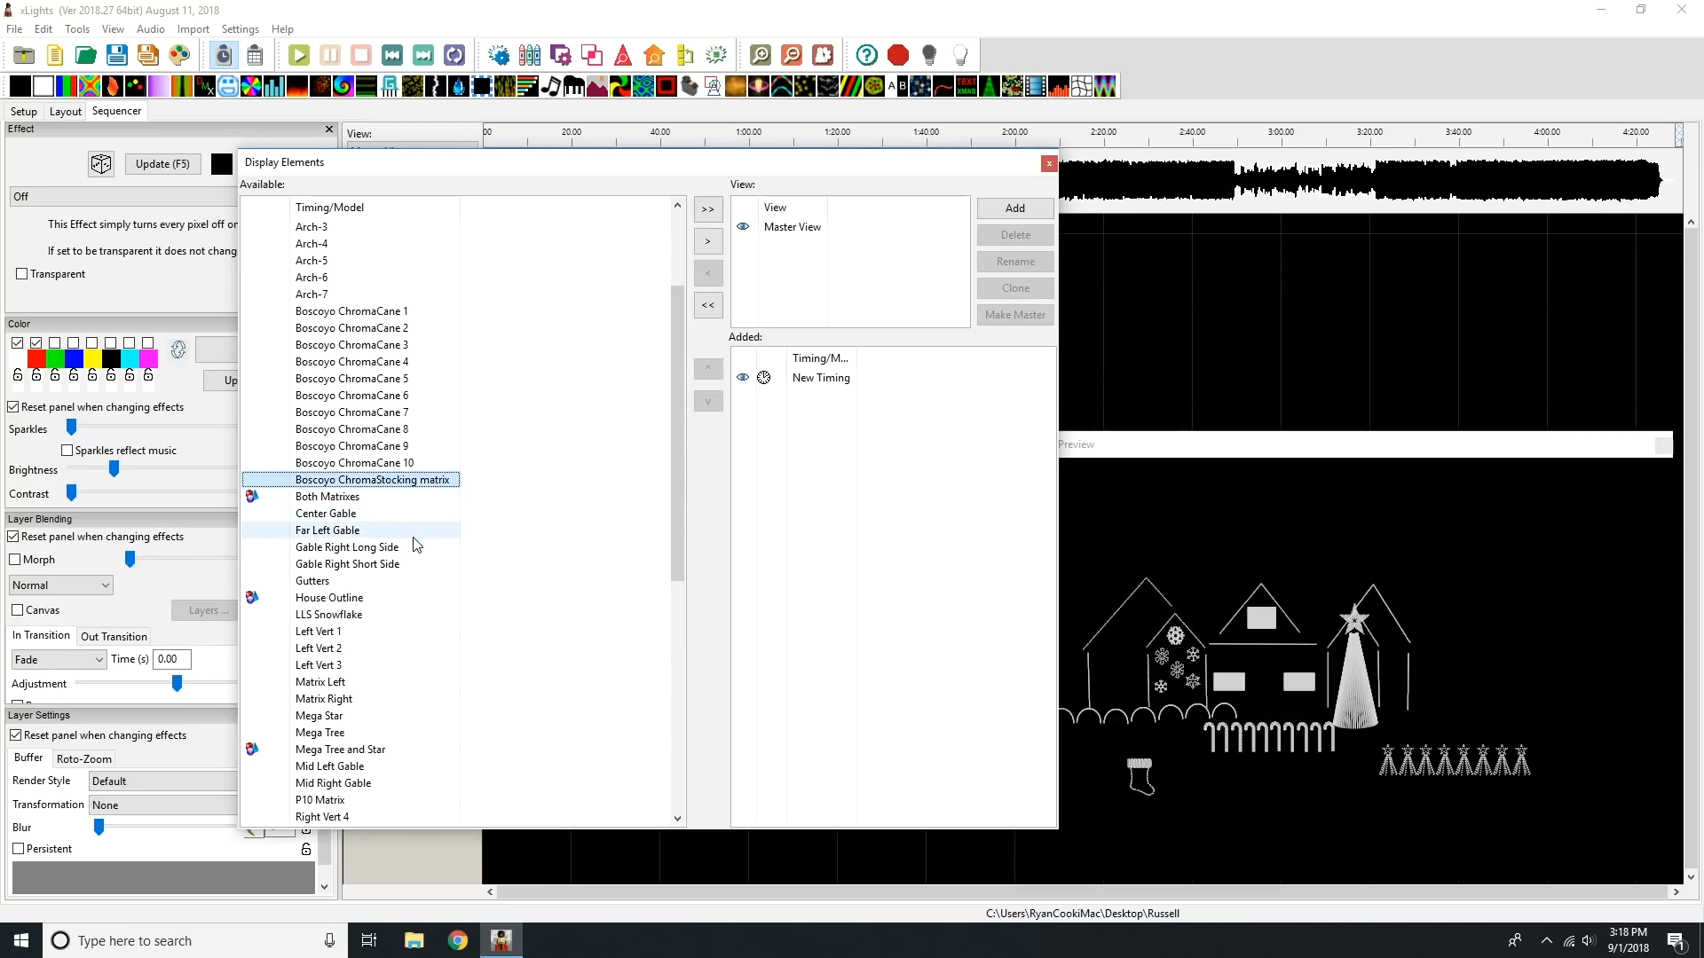
pyautogui.click(403, 607)
pyautogui.scroll(-7, 656, 586)
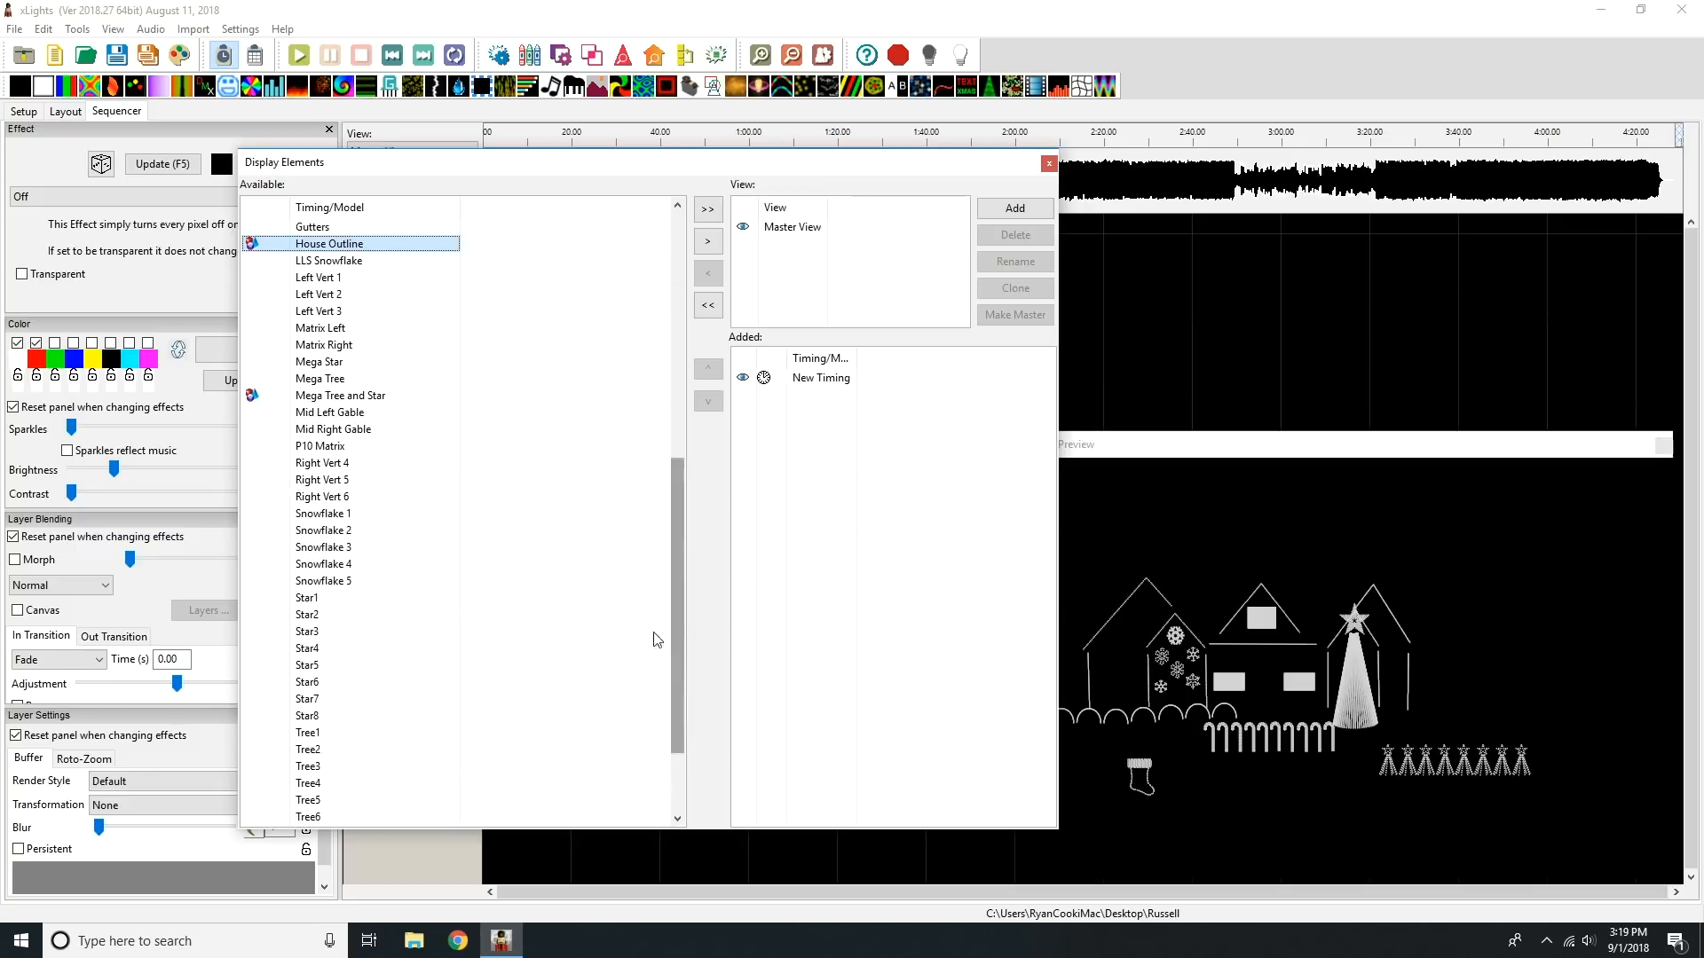
# Step: Extend the selection with Matrix Left, Matrix Right, Mega Star, Mega Tree, P10 Matrix, Whole House and Whole House No Yard, and add everything to the view
pyautogui.keyDown('ctrl'); pyautogui.click(324, 330); pyautogui.keyUp('ctrl')
pyautogui.keyDown('ctrl'); pyautogui.click(329, 346); pyautogui.keyUp('ctrl')
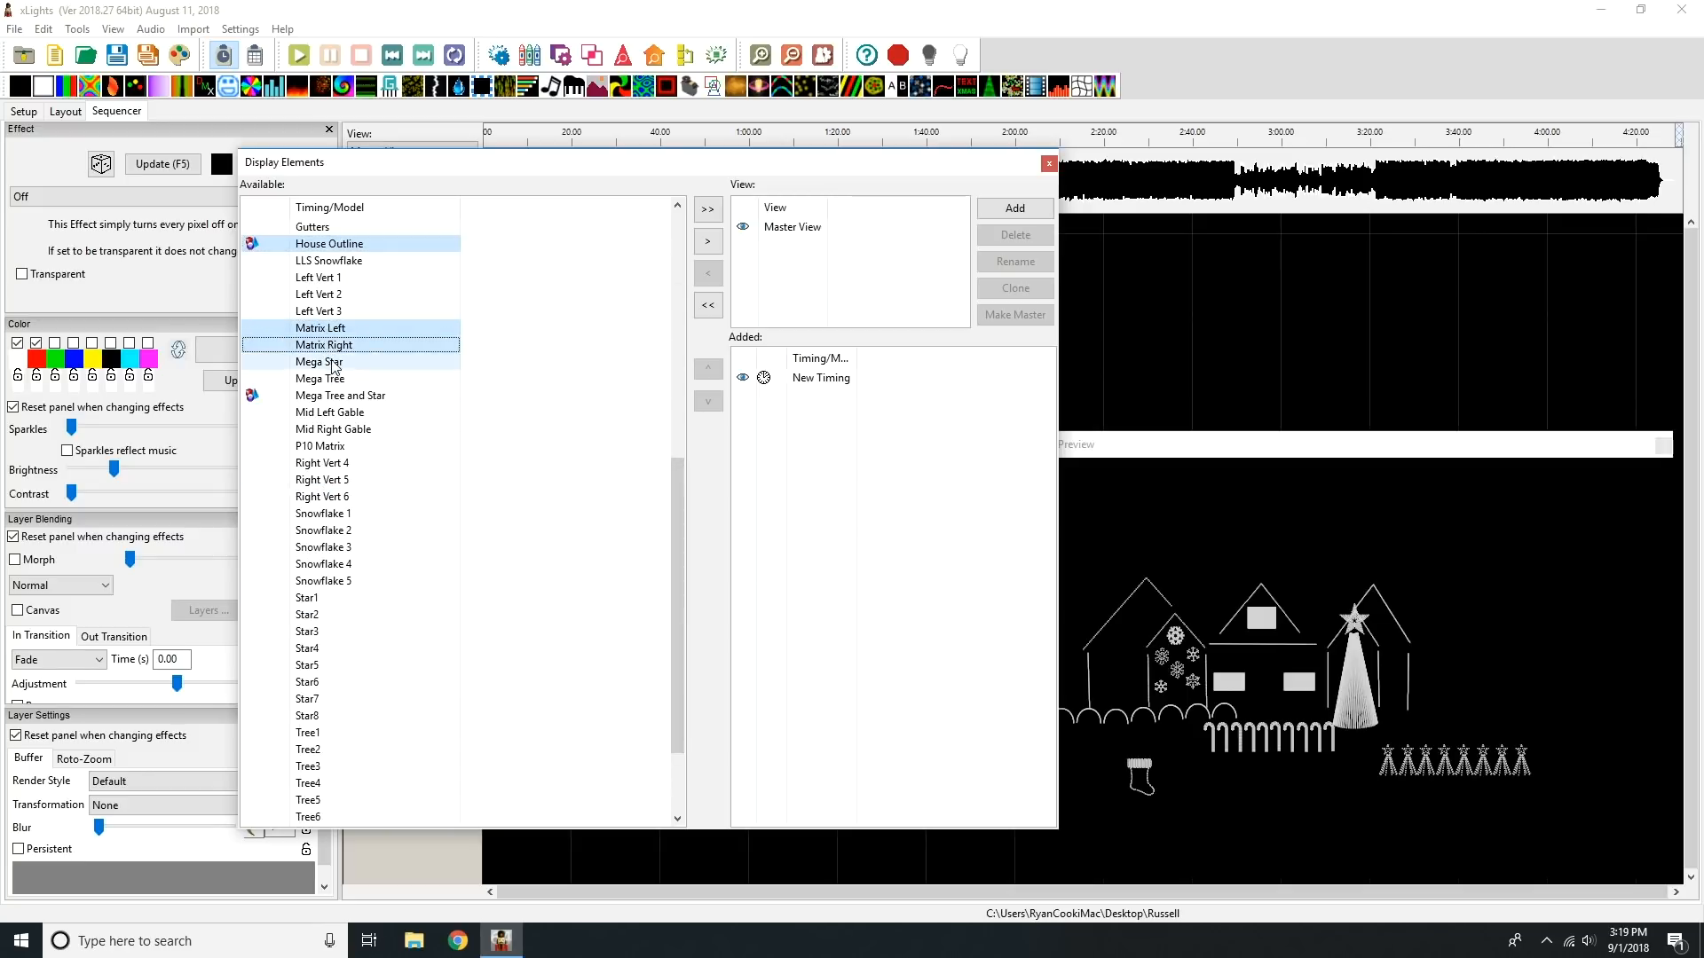
pyautogui.keyDown('ctrl'); pyautogui.click(335, 364); pyautogui.keyUp('ctrl')
pyautogui.keyDown('ctrl'); pyautogui.click(342, 379); pyautogui.keyUp('ctrl')
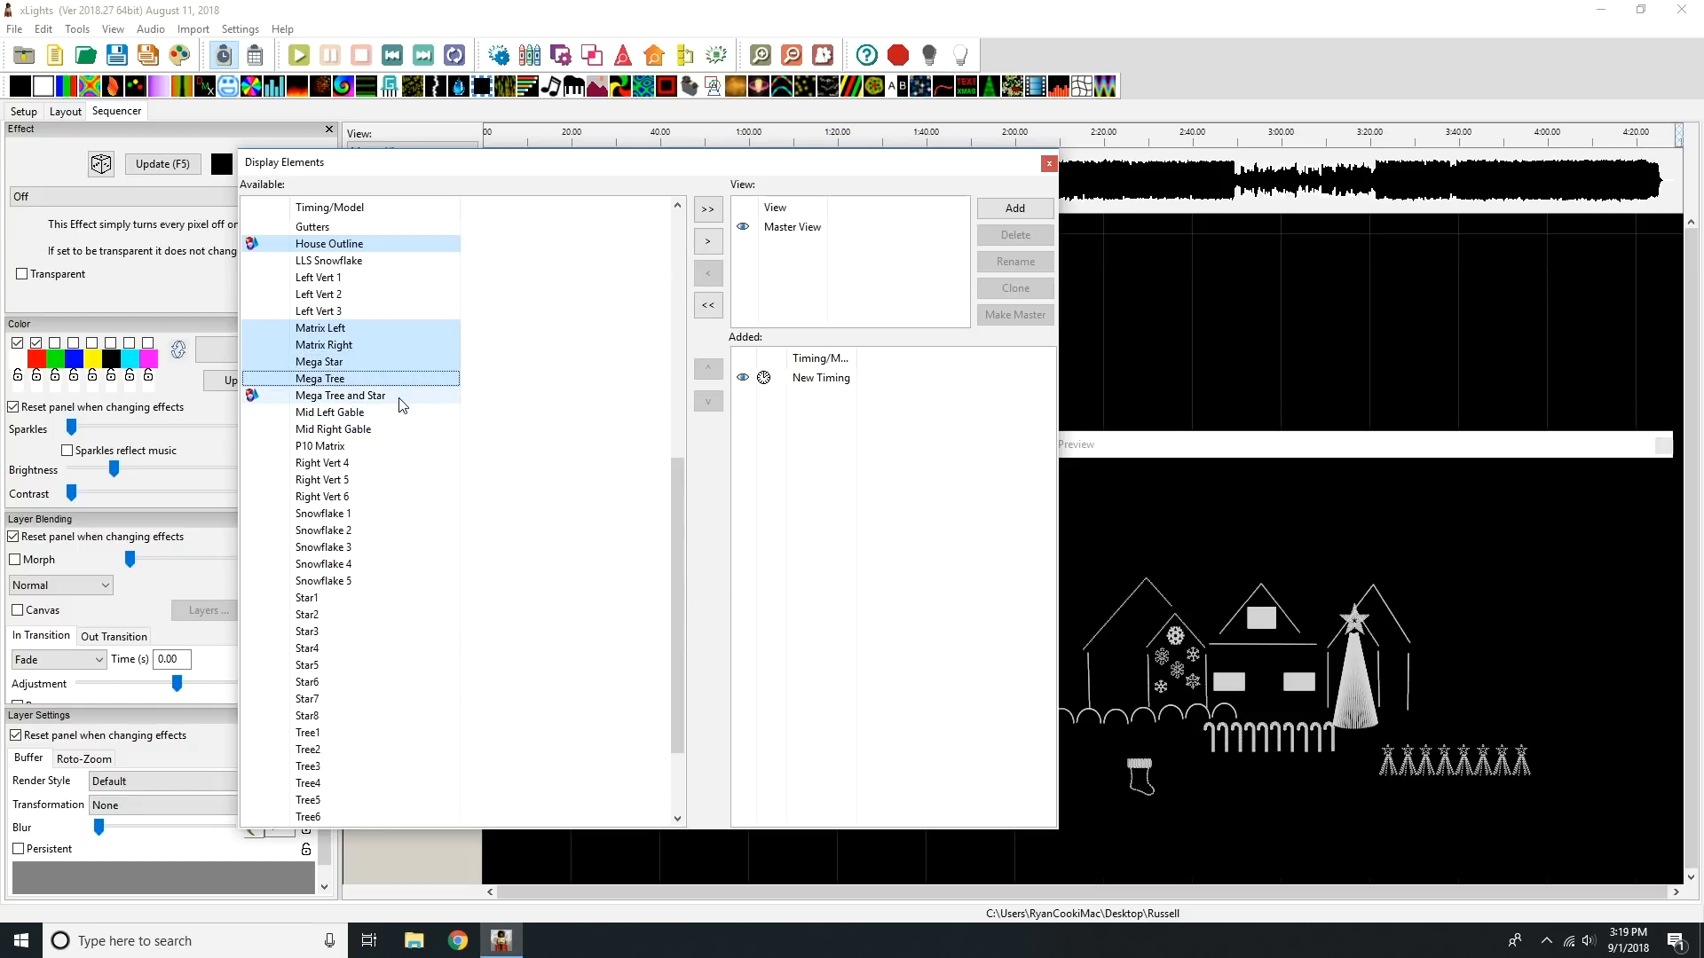
pyautogui.keyDown('ctrl'); pyautogui.click(405, 448); pyautogui.keyUp('ctrl')
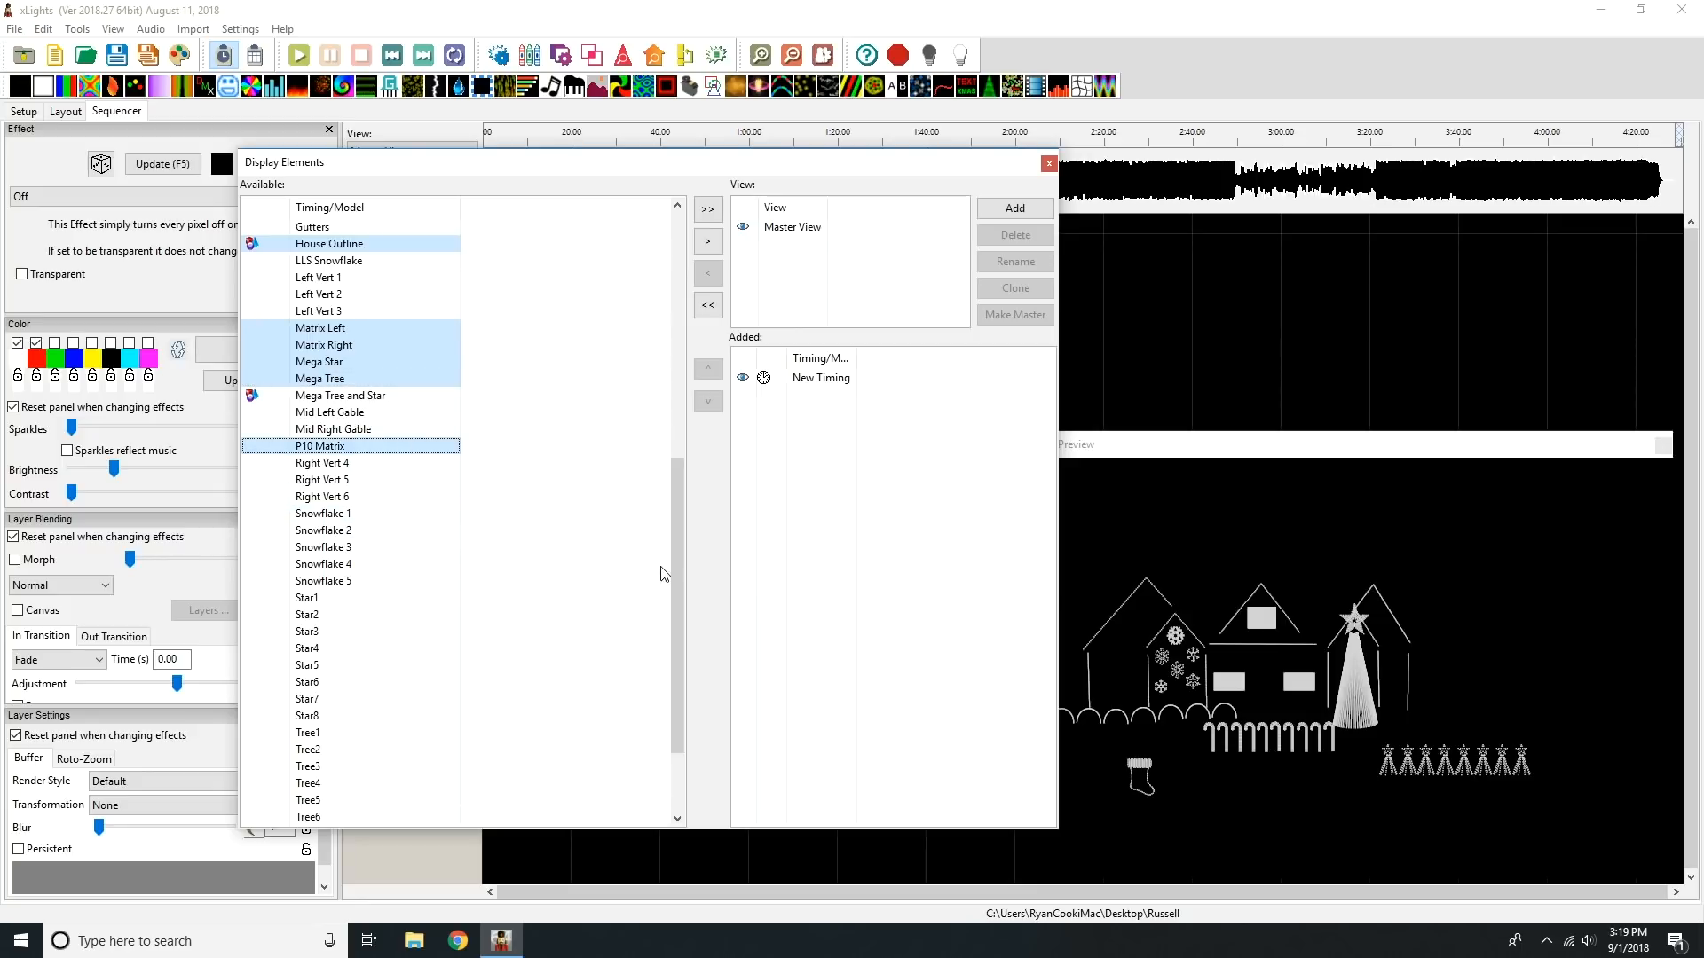
pyautogui.moveTo(675, 550); pyautogui.dragTo(680, 627)
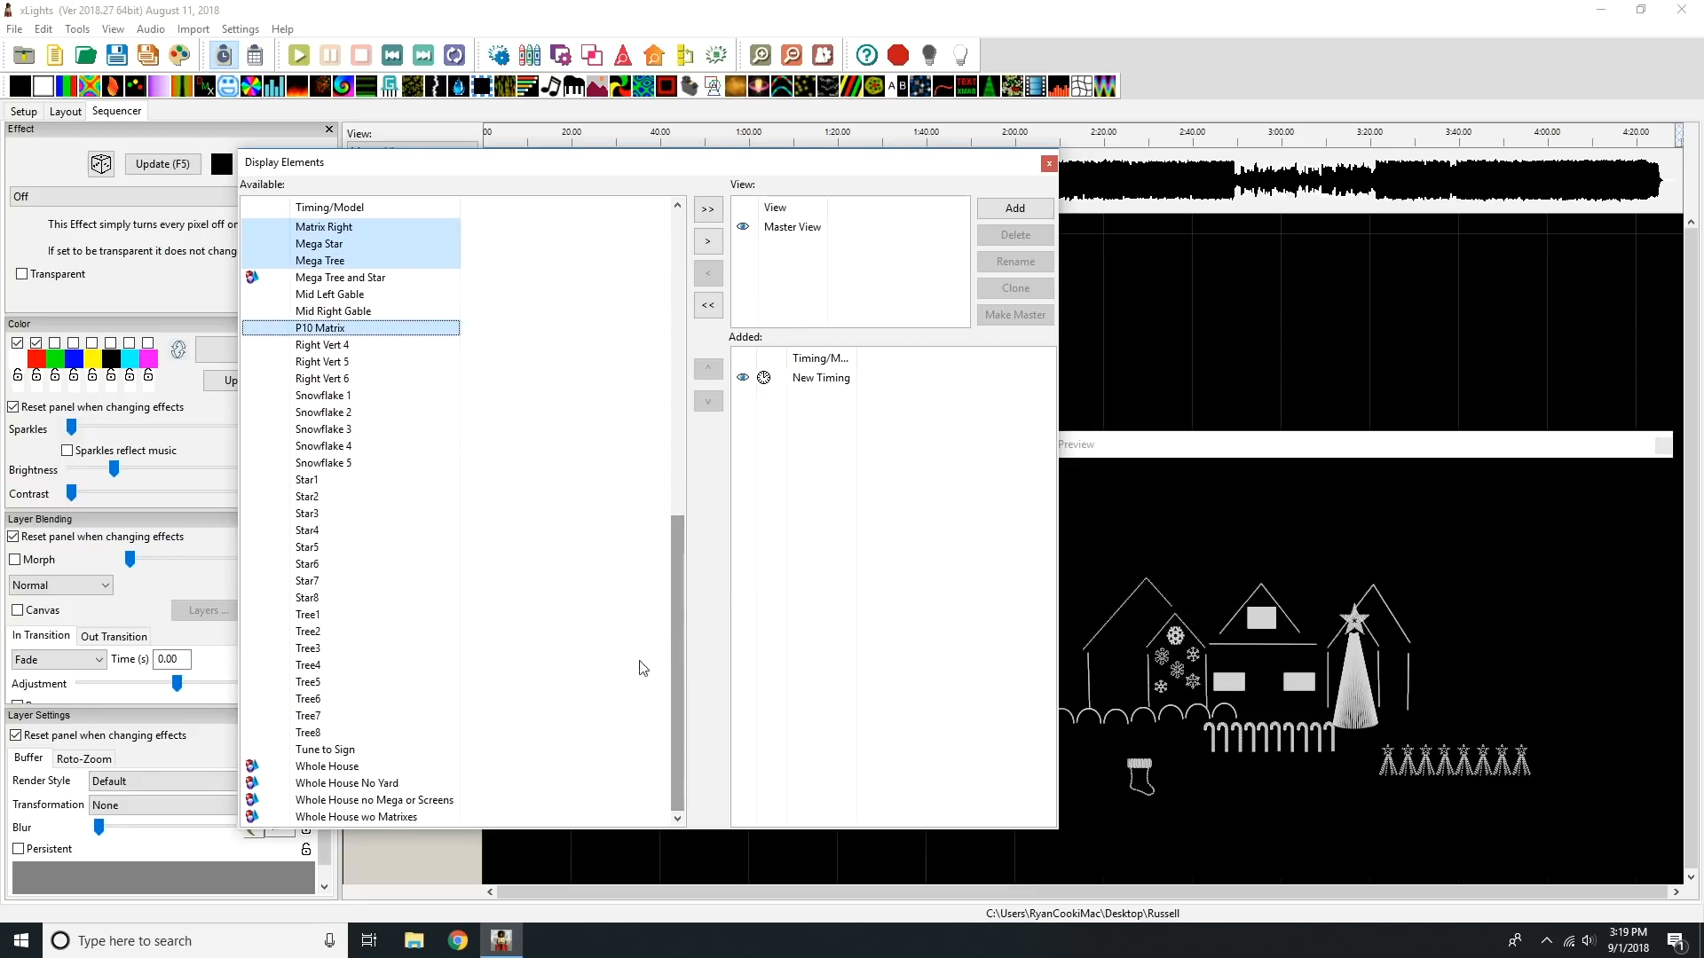
pyautogui.keyDown('ctrl'); pyautogui.click(386, 769); pyautogui.keyUp('ctrl')
pyautogui.keyDown('ctrl'); pyautogui.click(388, 785); pyautogui.keyUp('ctrl')
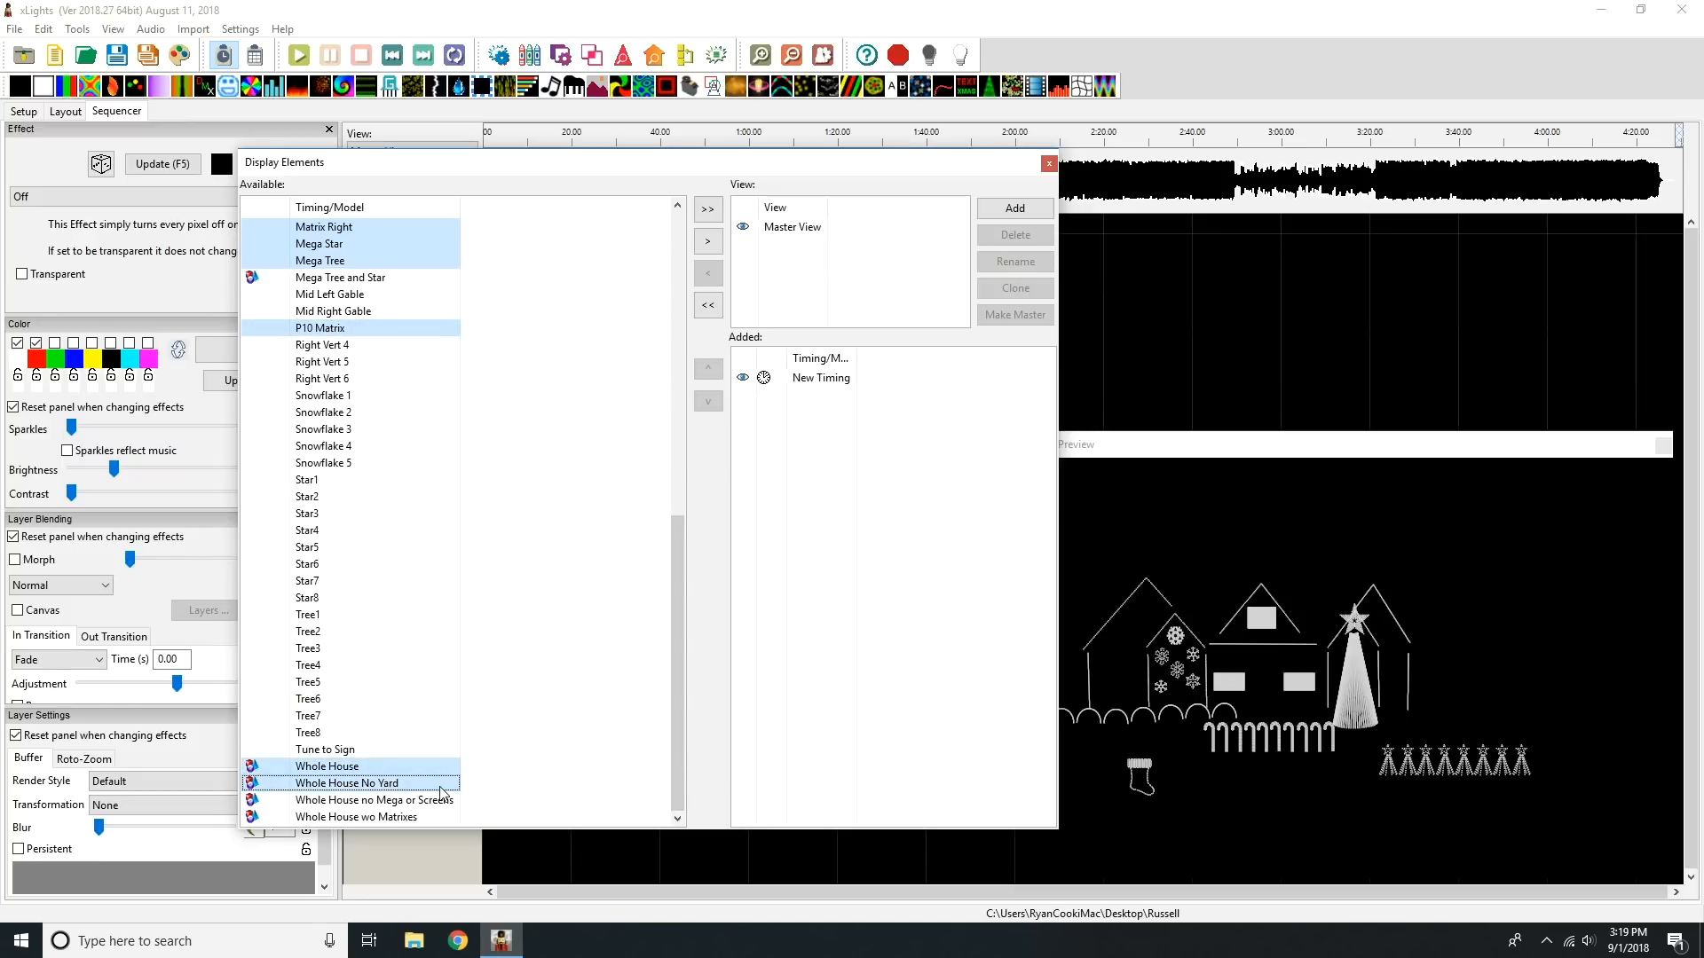
pyautogui.click(710, 251)
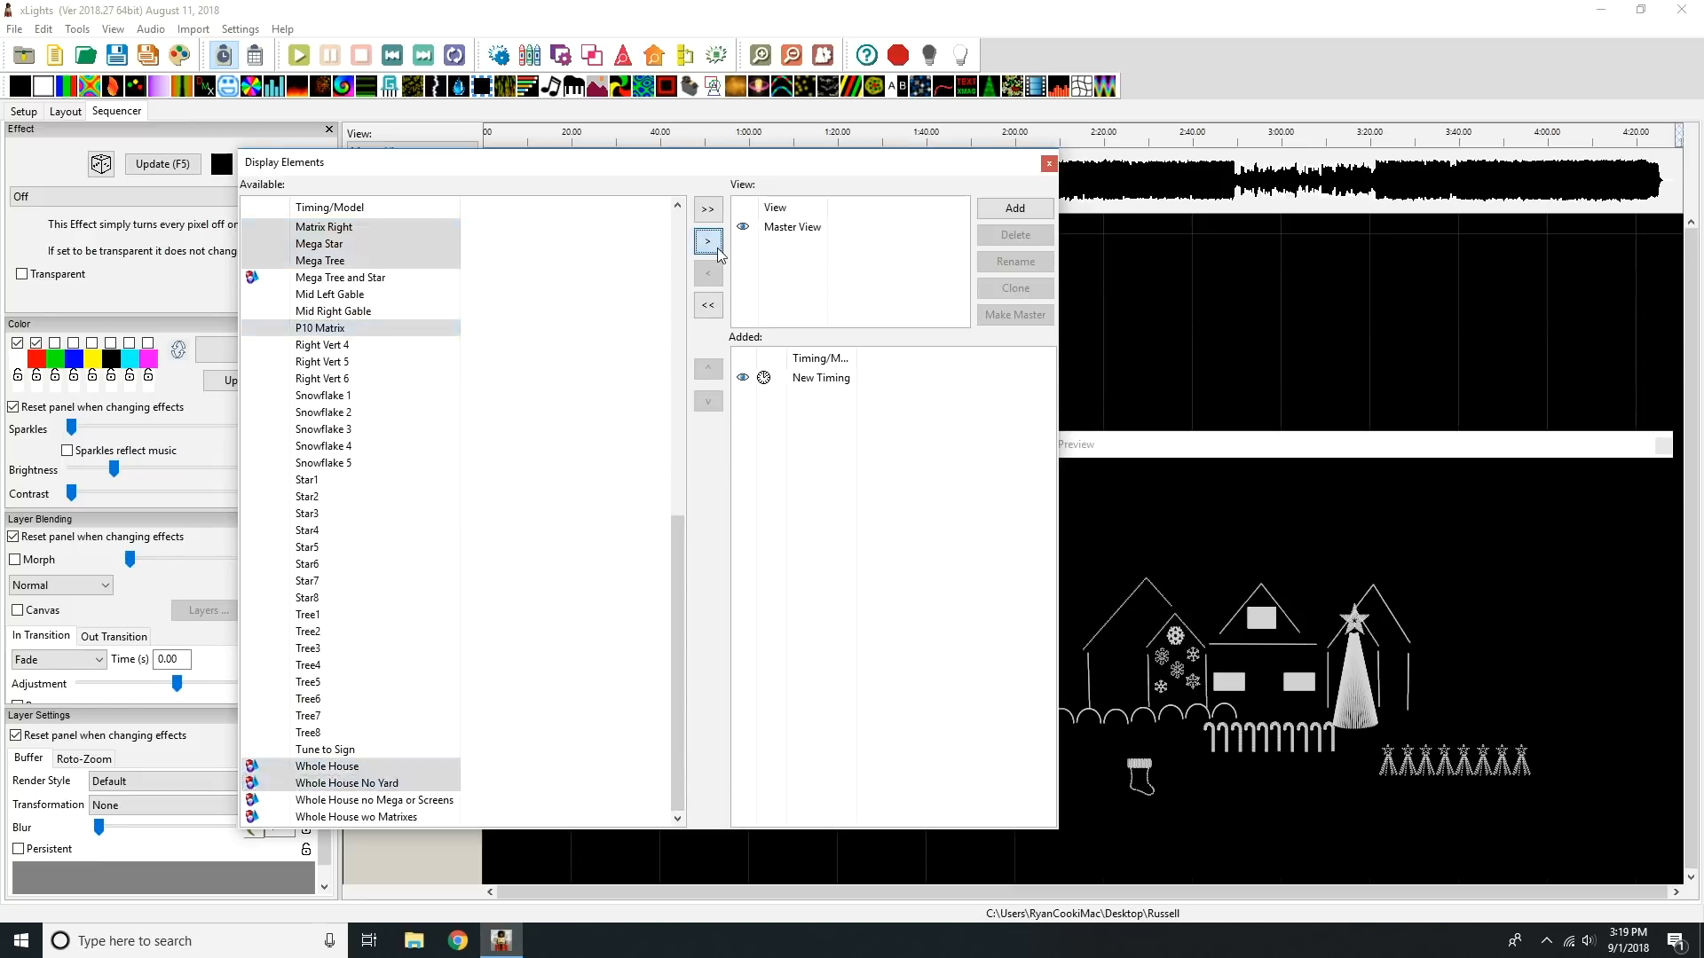
# Step: Reorder the added elements with Whole House No Yard and Whole House below New Timing and House Outline above Boscoyo ChromaStocking matrix, and close Display Elements
pyautogui.click(893, 674)
pyautogui.moveTo(869, 596); pyautogui.dragTo(871, 405)
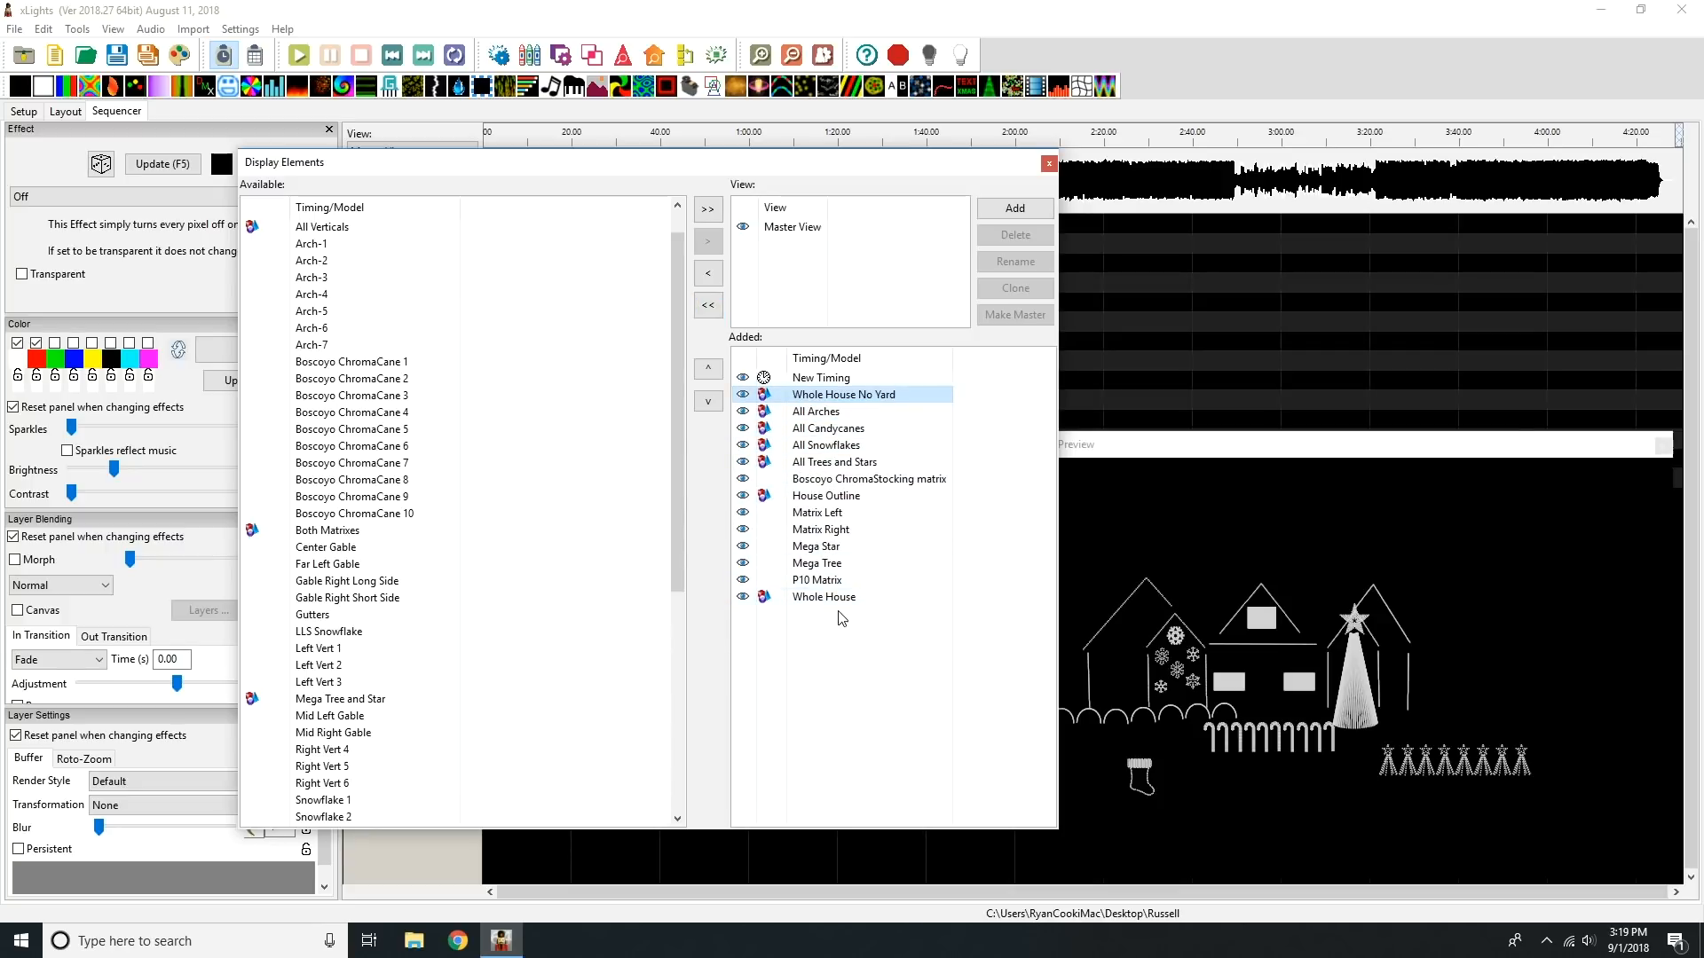
pyautogui.moveTo(841, 599); pyautogui.dragTo(838, 414)
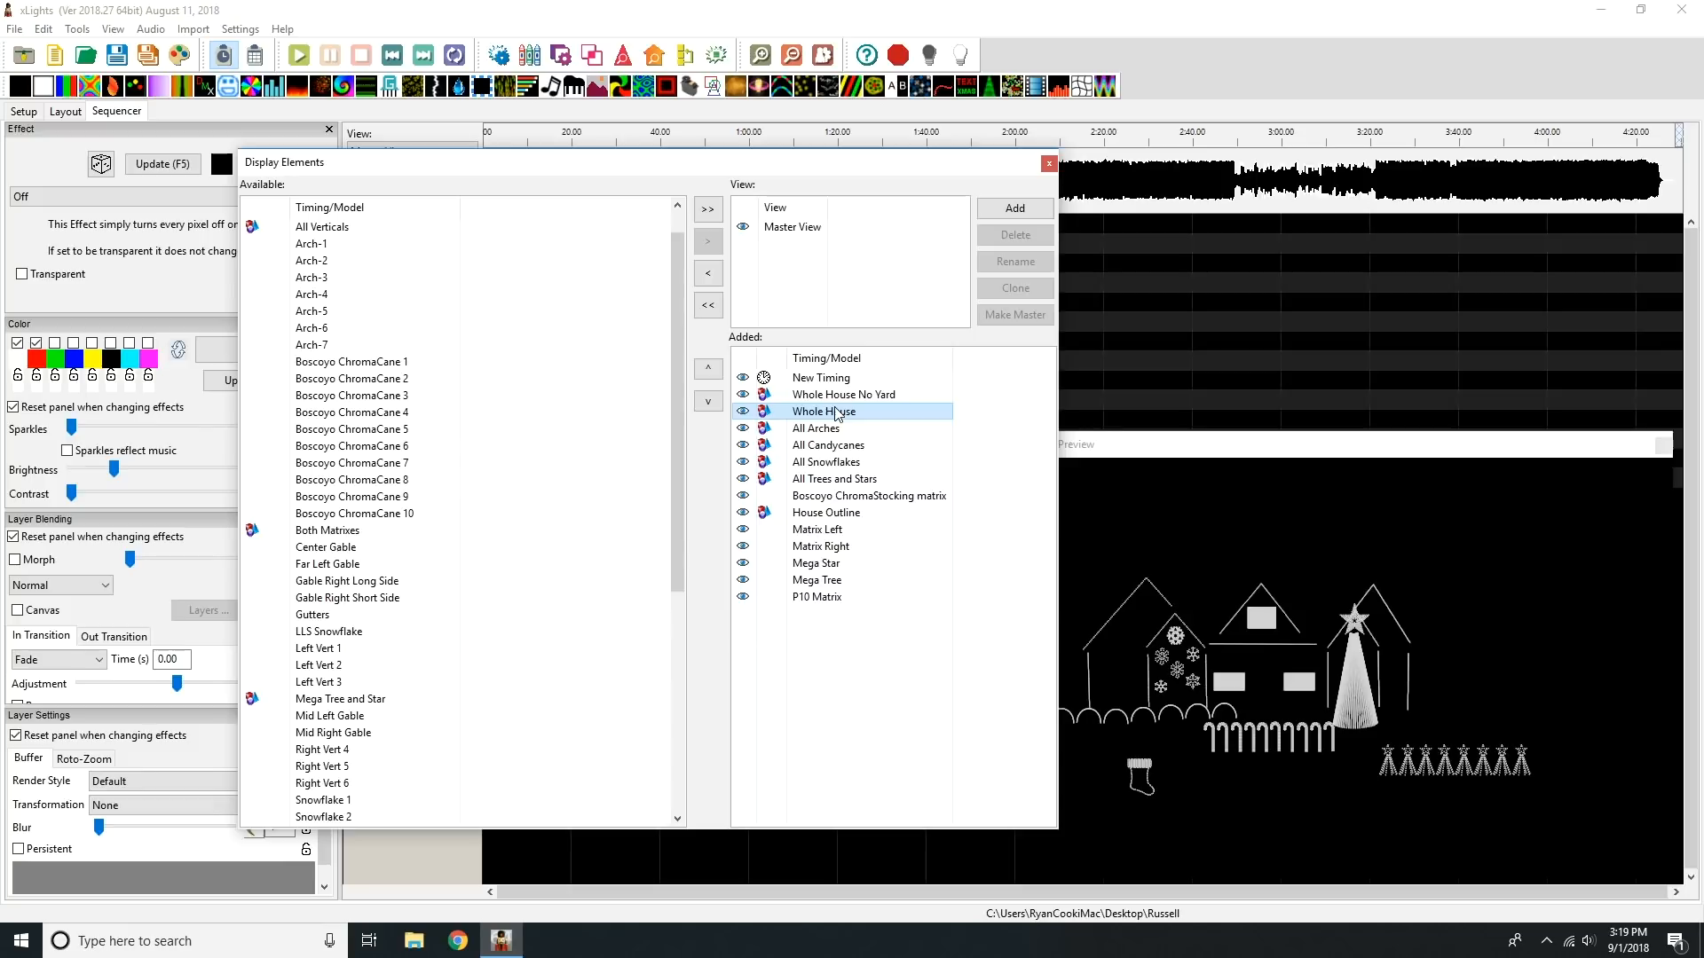
pyautogui.moveTo(843, 524); pyautogui.dragTo(843, 502)
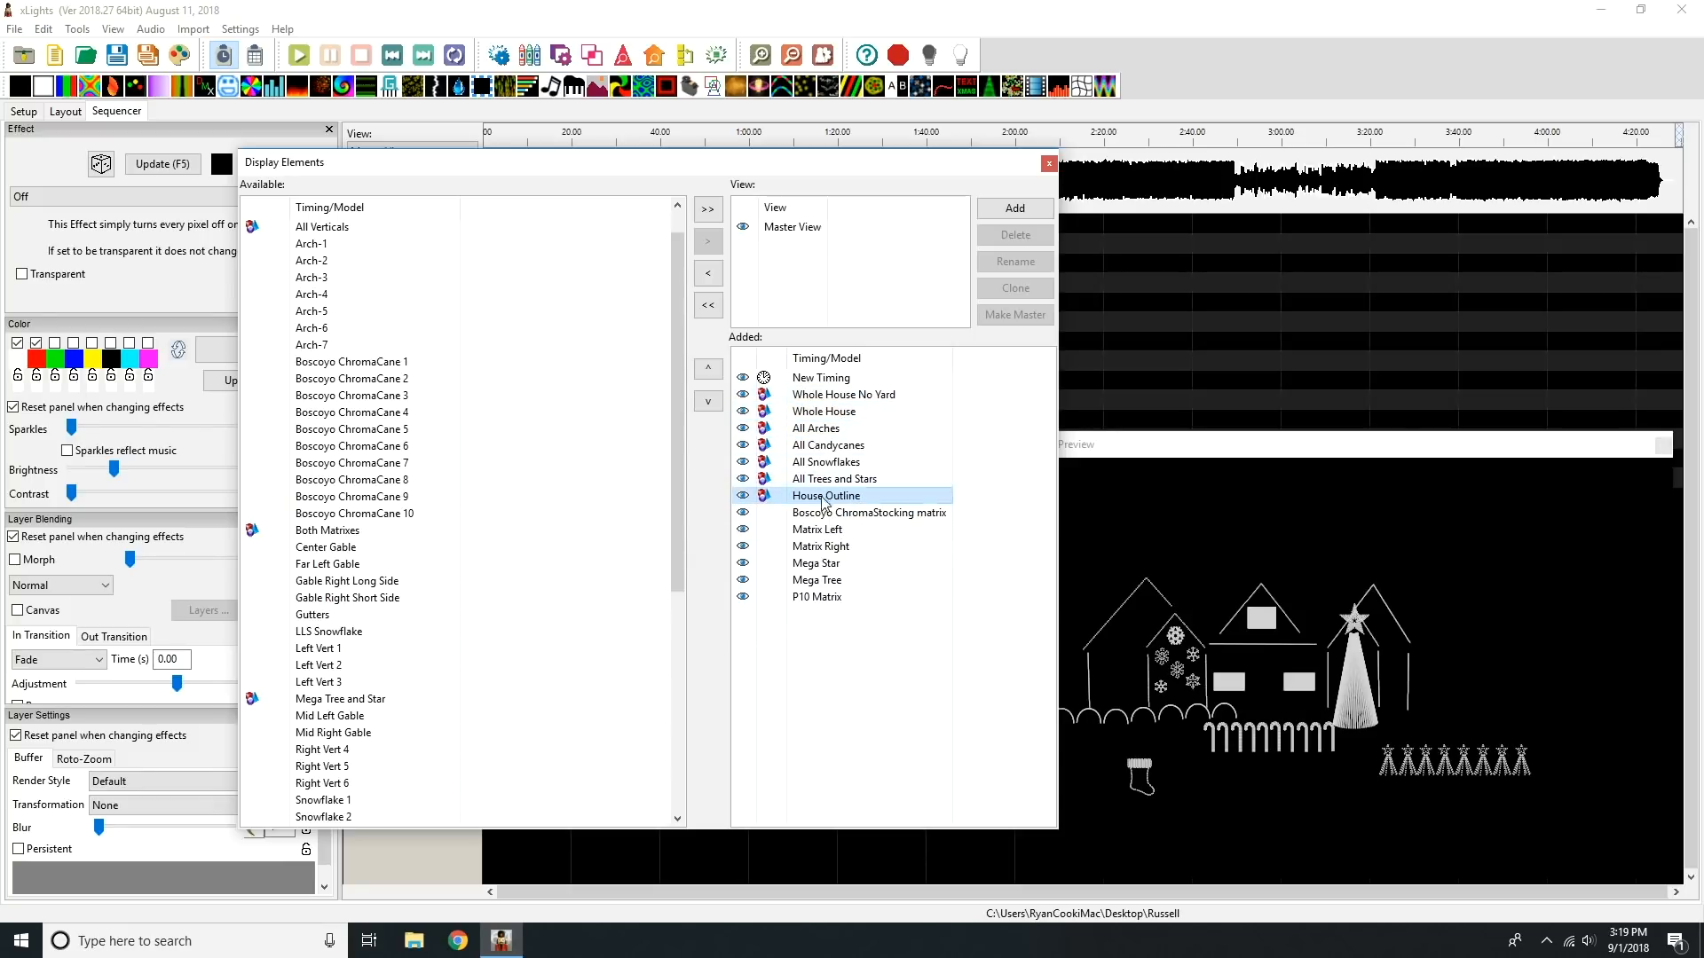
pyautogui.click(850, 643)
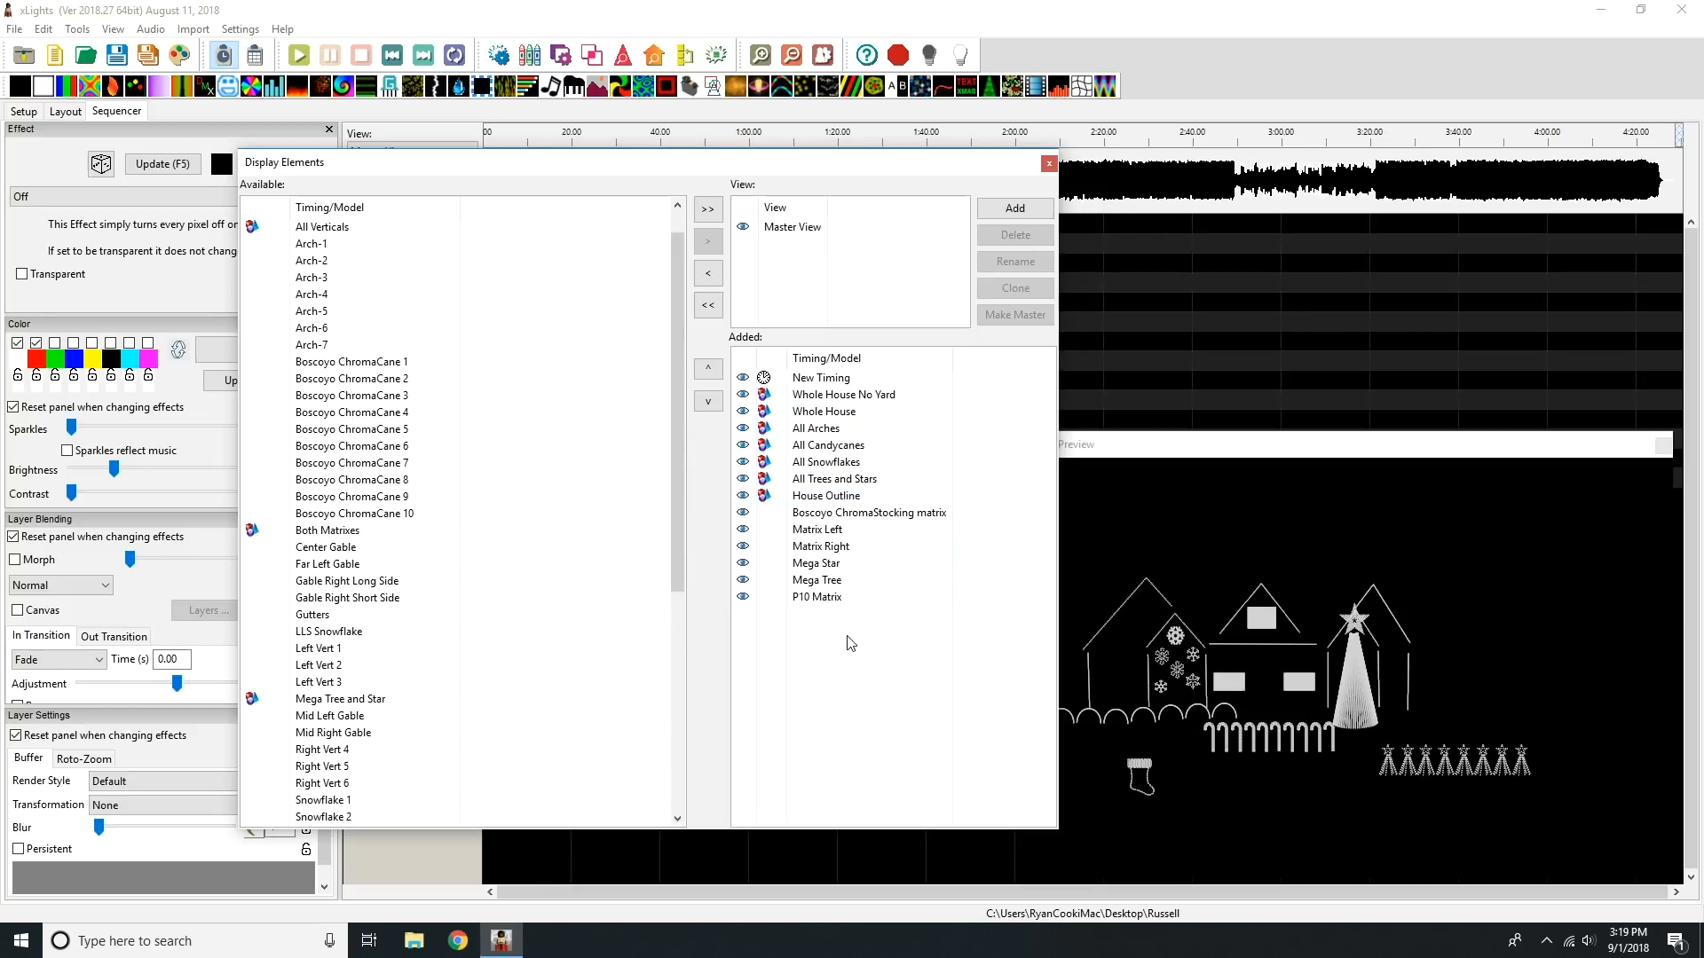
pyautogui.click(1049, 166)
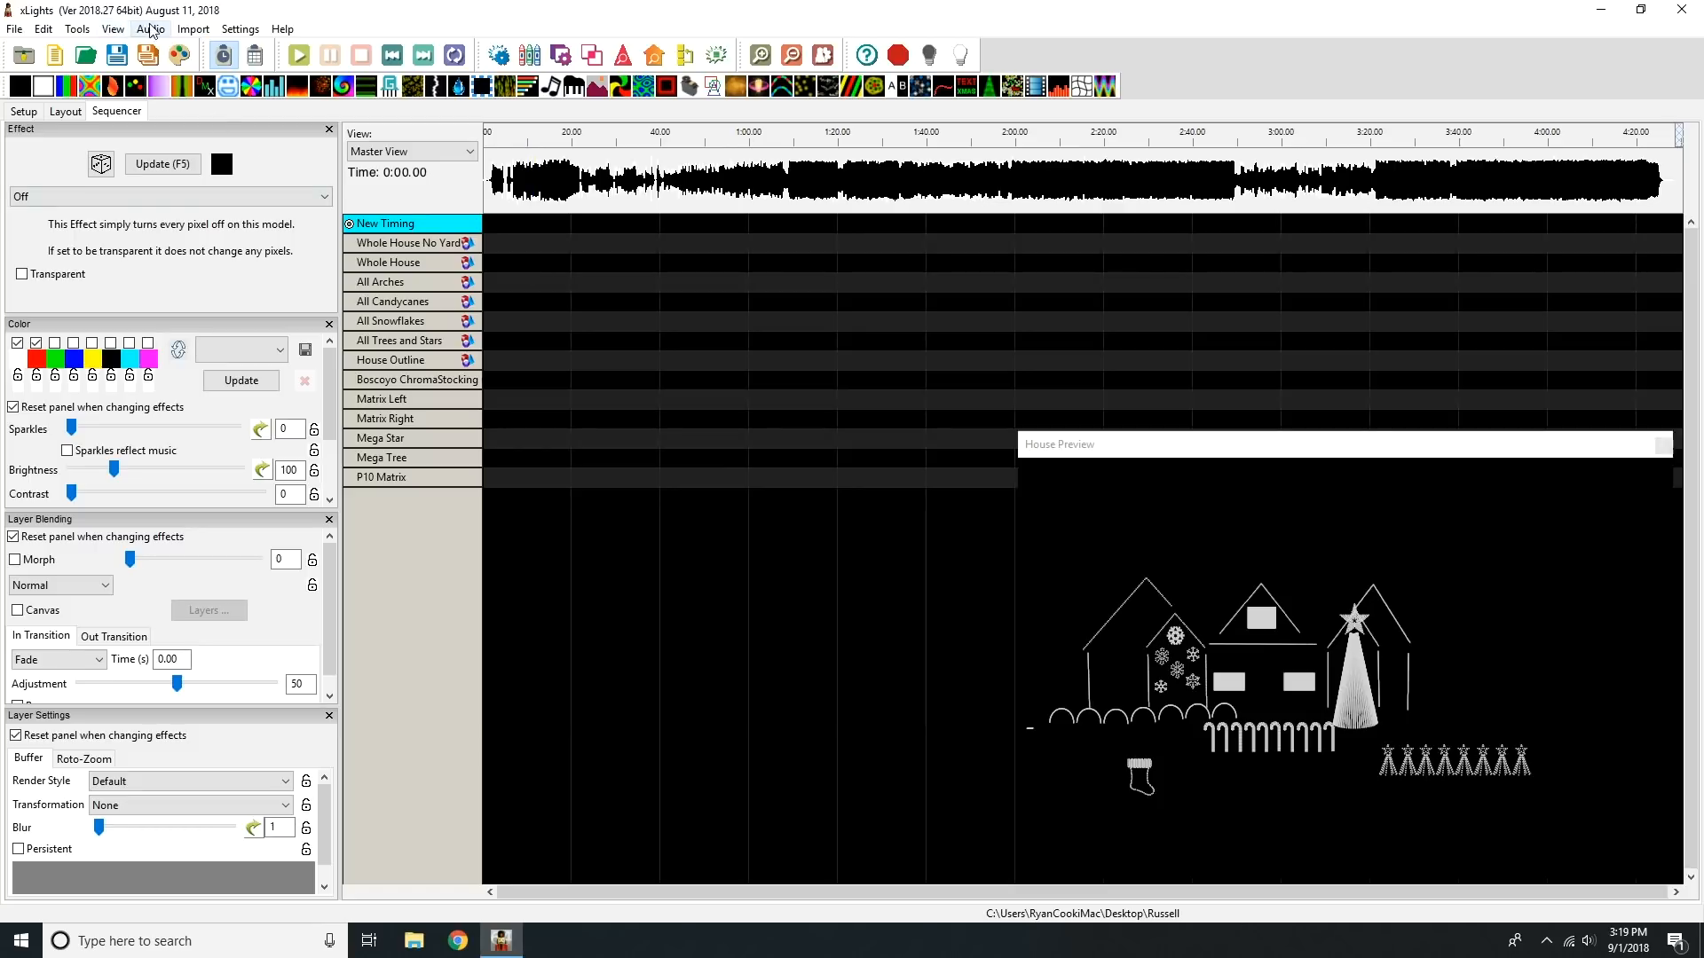
# Step: Save the sequence in the Russell folder as The Greatest Show
pyautogui.click(15, 29)
pyautogui.click(88, 132)
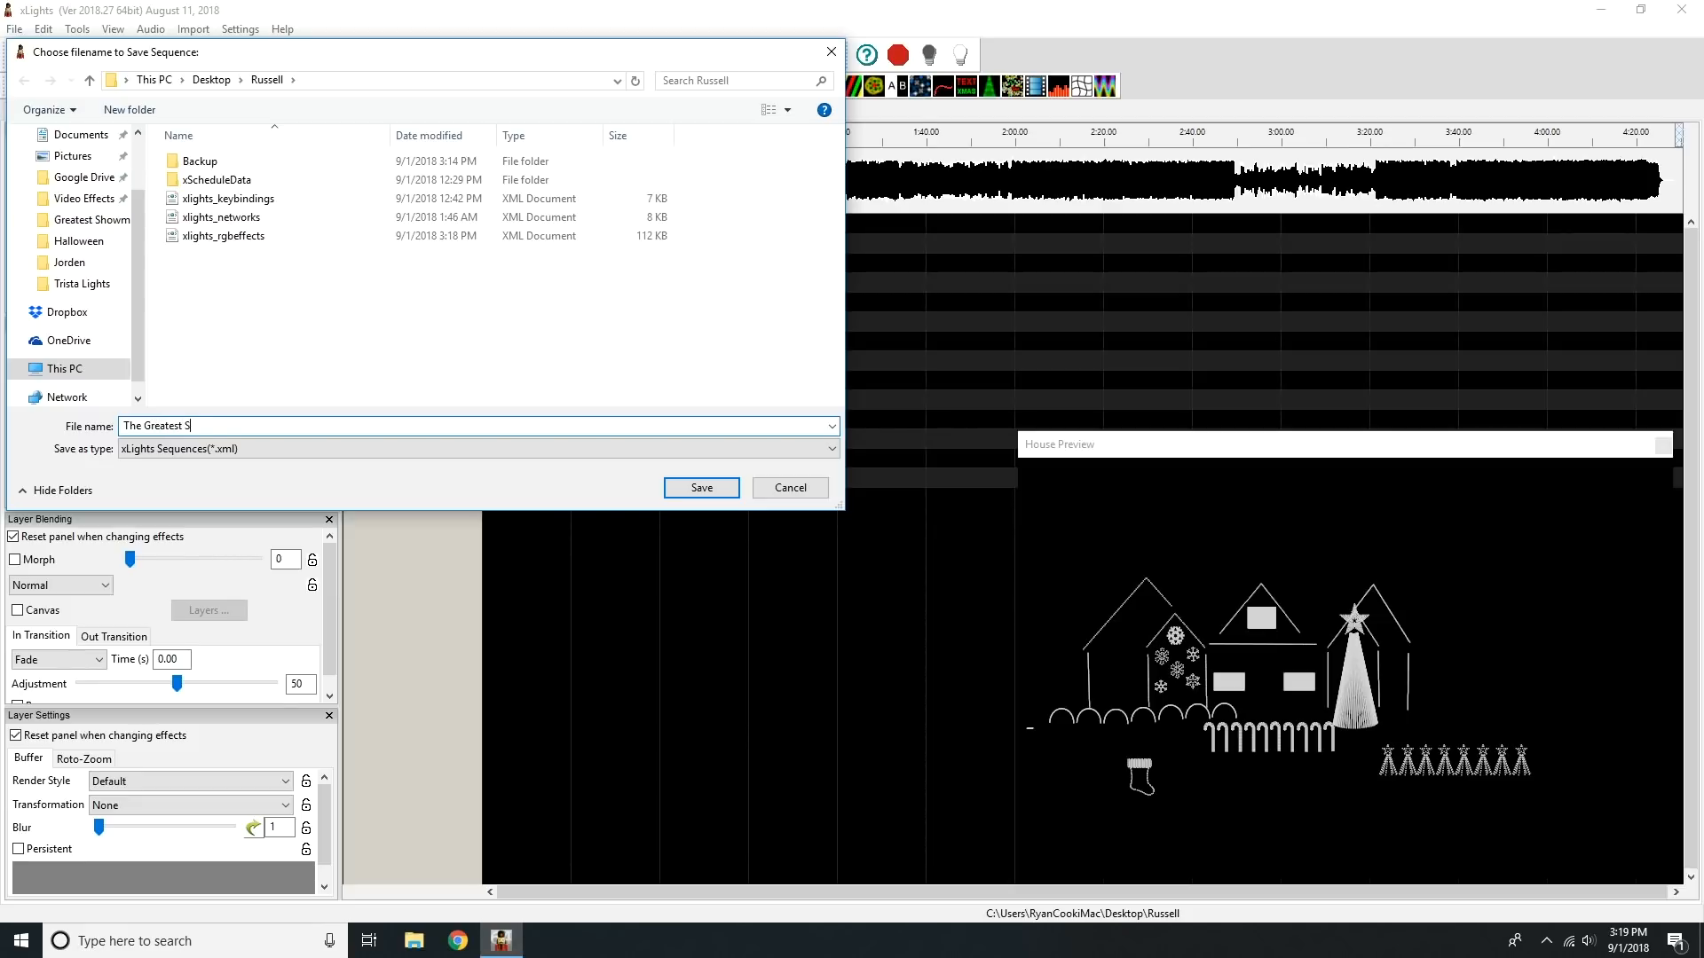
pyautogui.press('Return')
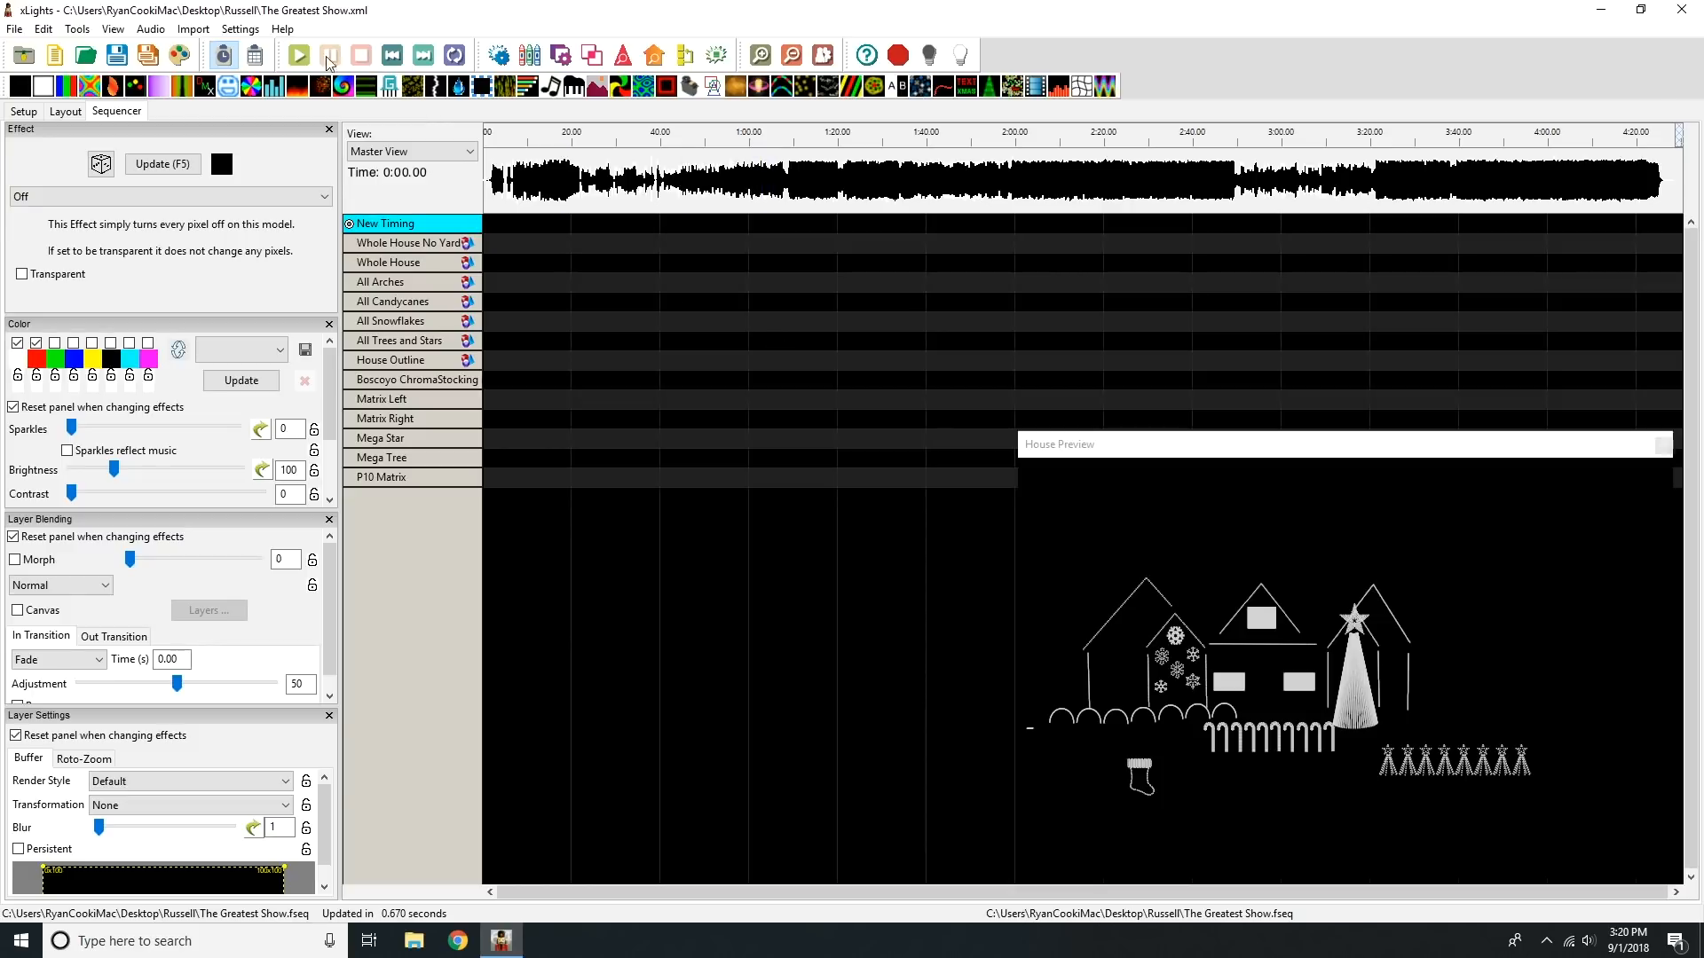
# Step: Start importing effects from The Greatest Show sequence in The Greatest Show Final Edit's Greatest Showman folder, and enlarge the channel mapping window
pyautogui.click(193, 29)
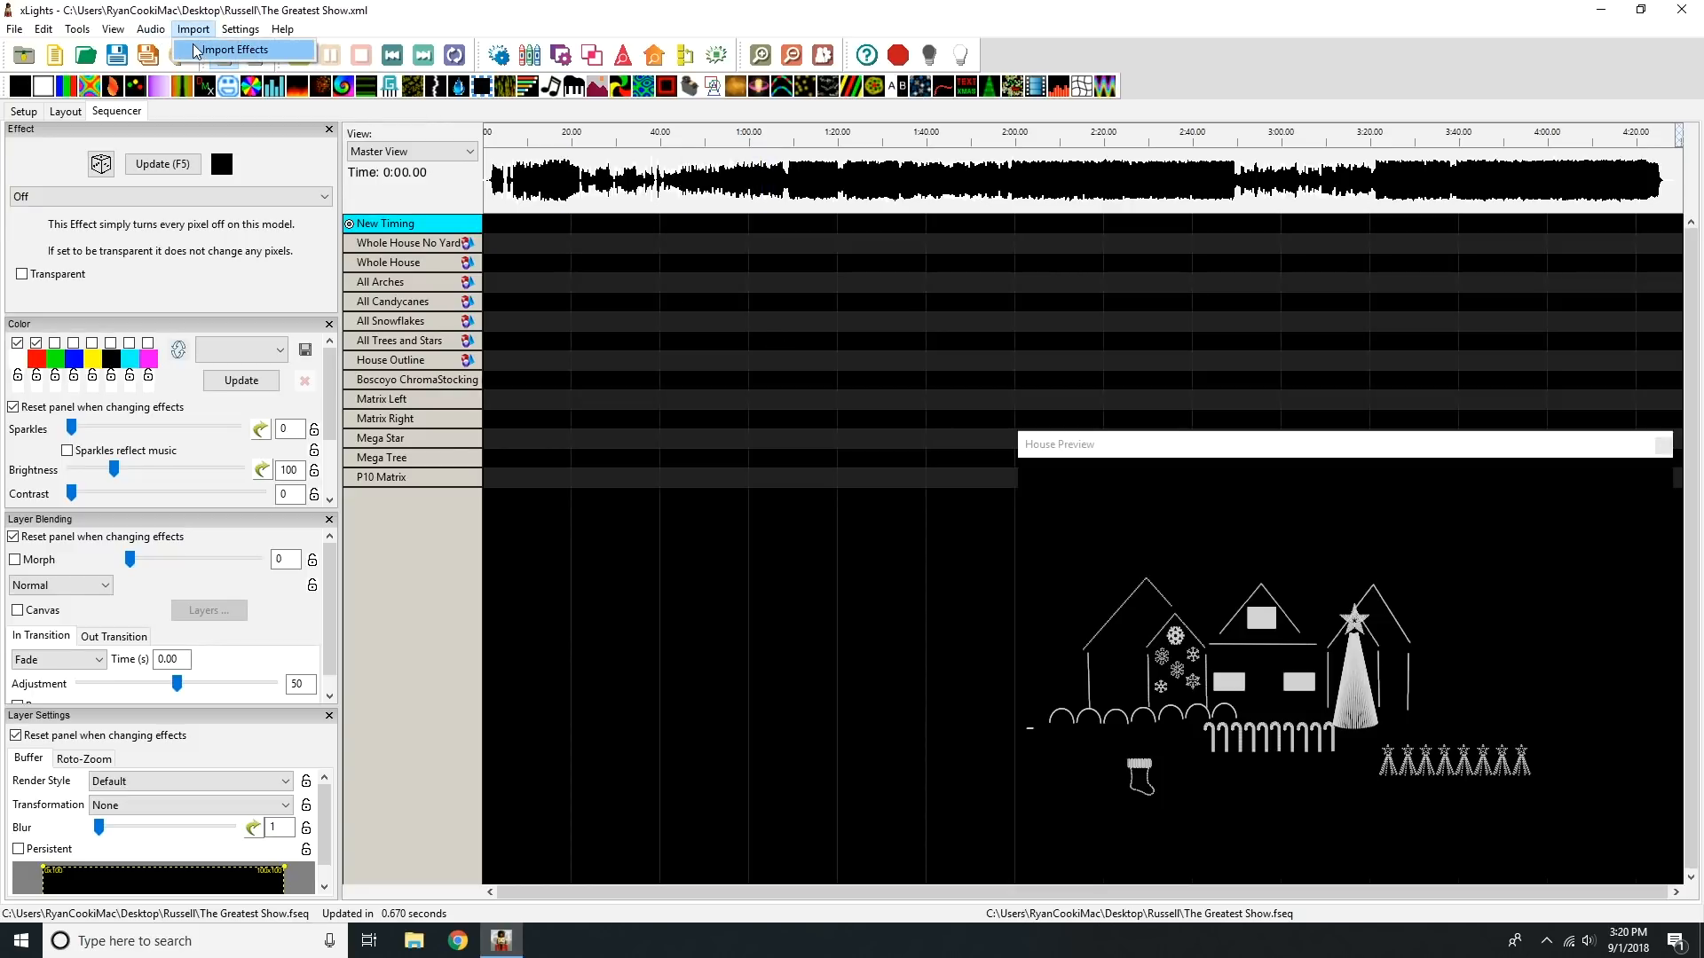
pyautogui.click(196, 50)
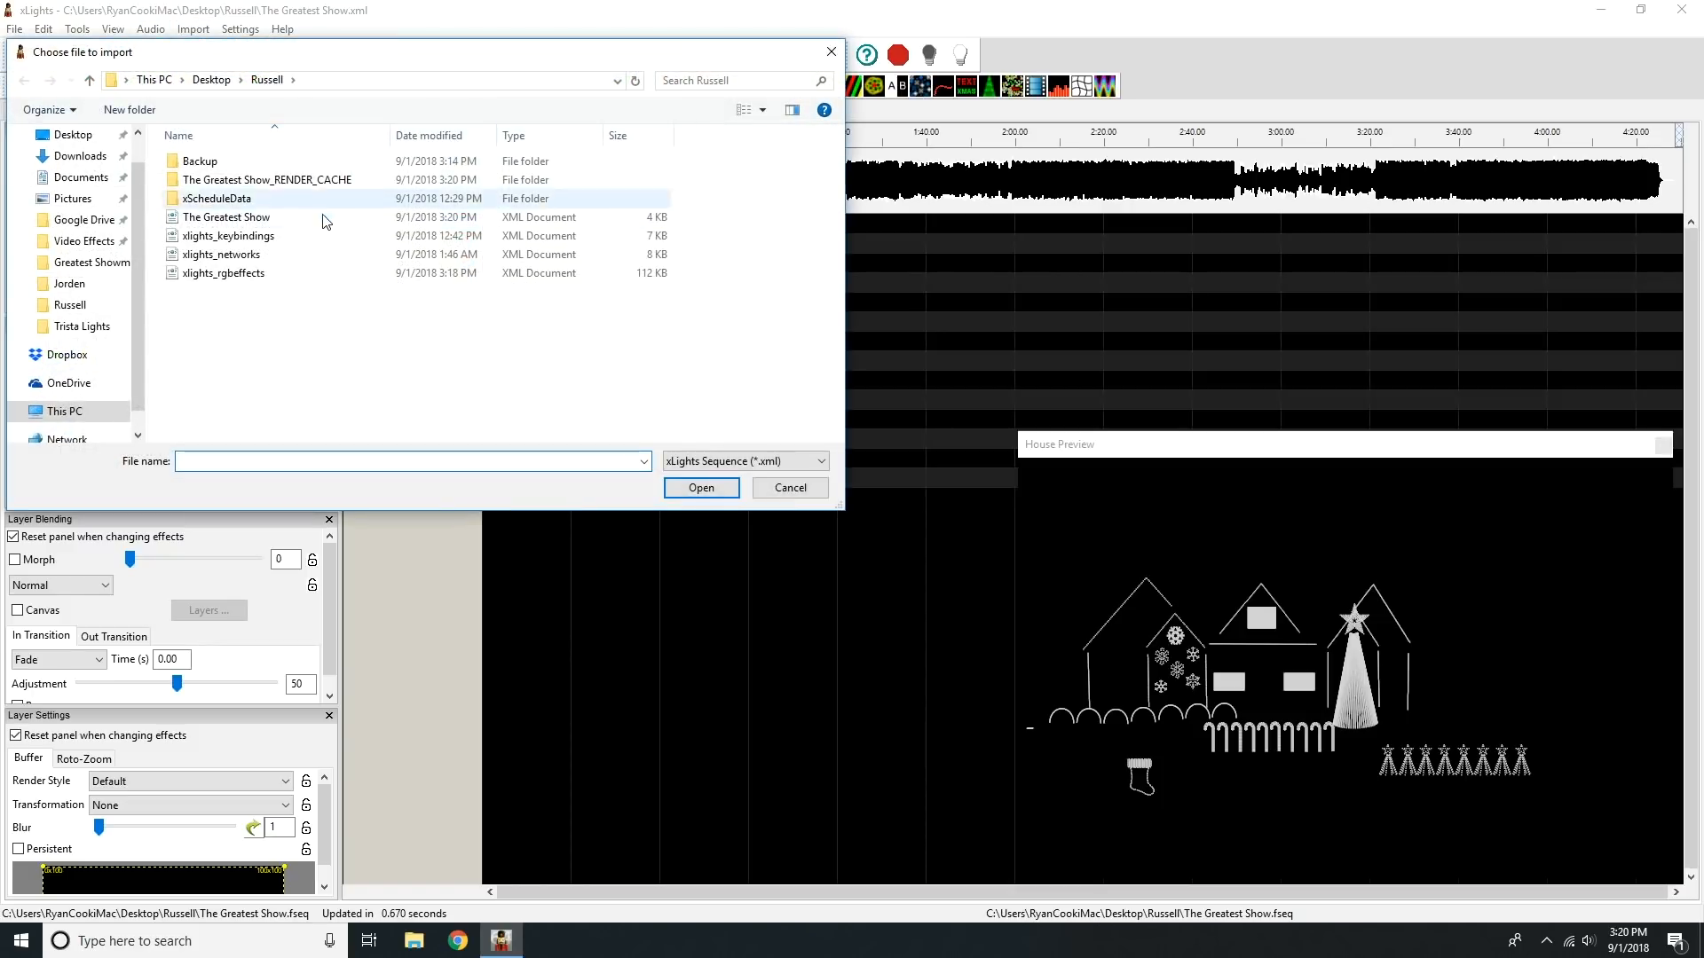
pyautogui.click(211, 80)
pyautogui.doubleClick(235, 182)
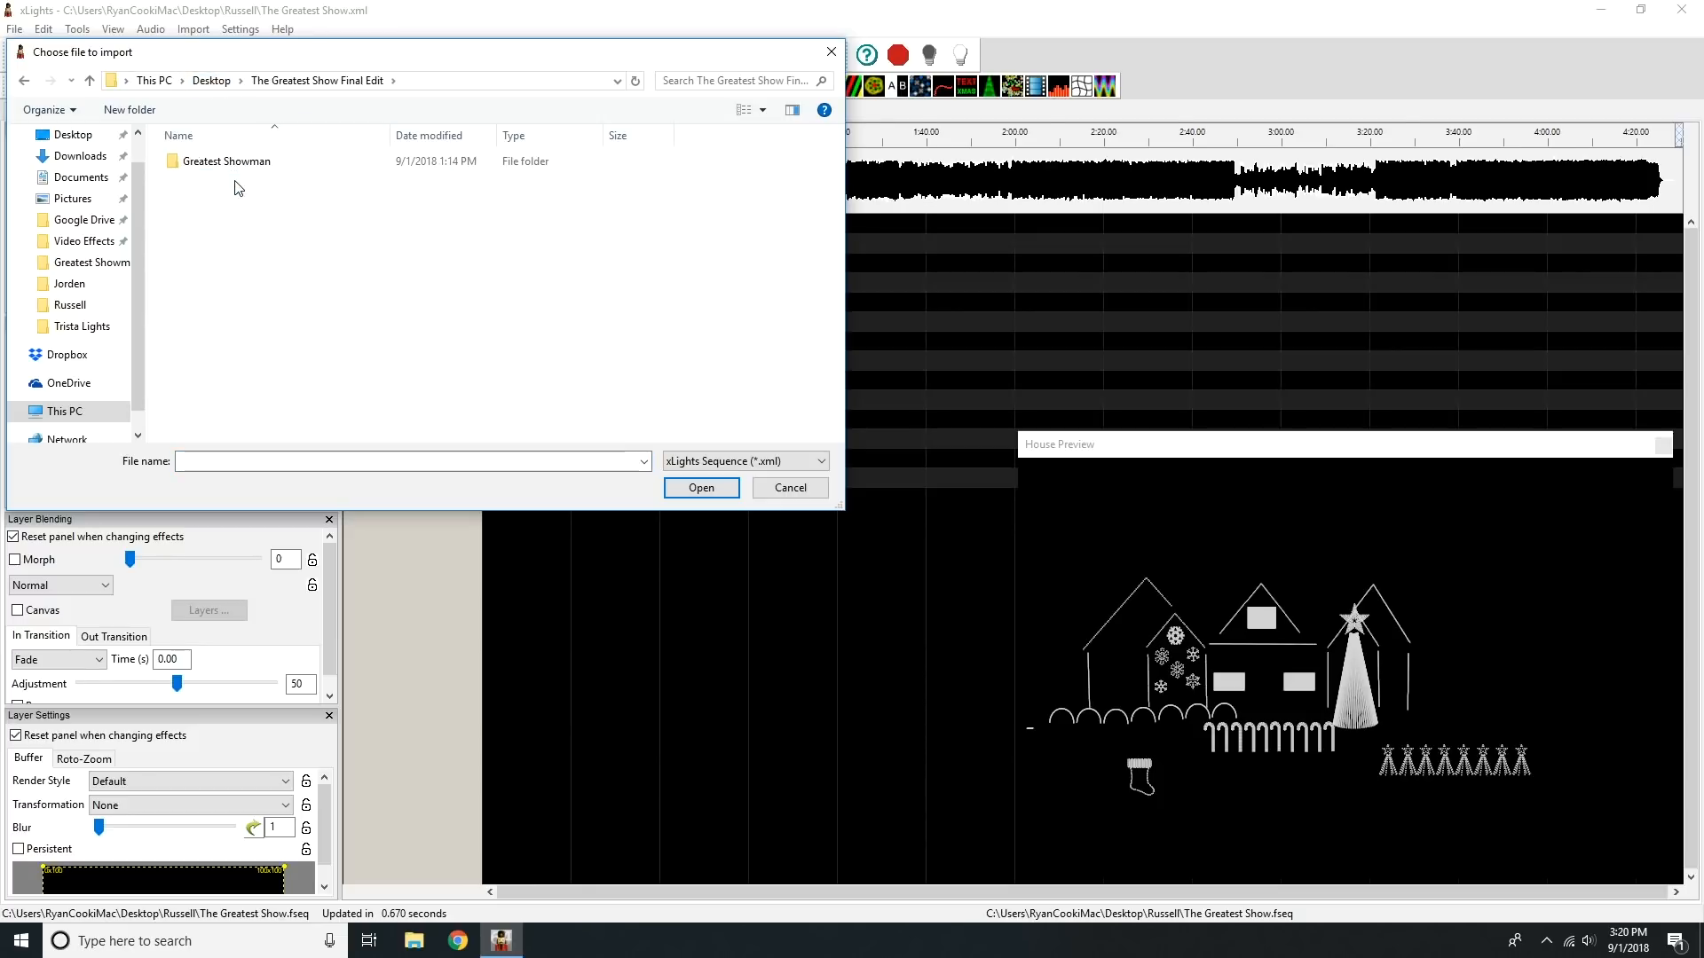
pyautogui.doubleClick(237, 169)
pyautogui.click(502, 191)
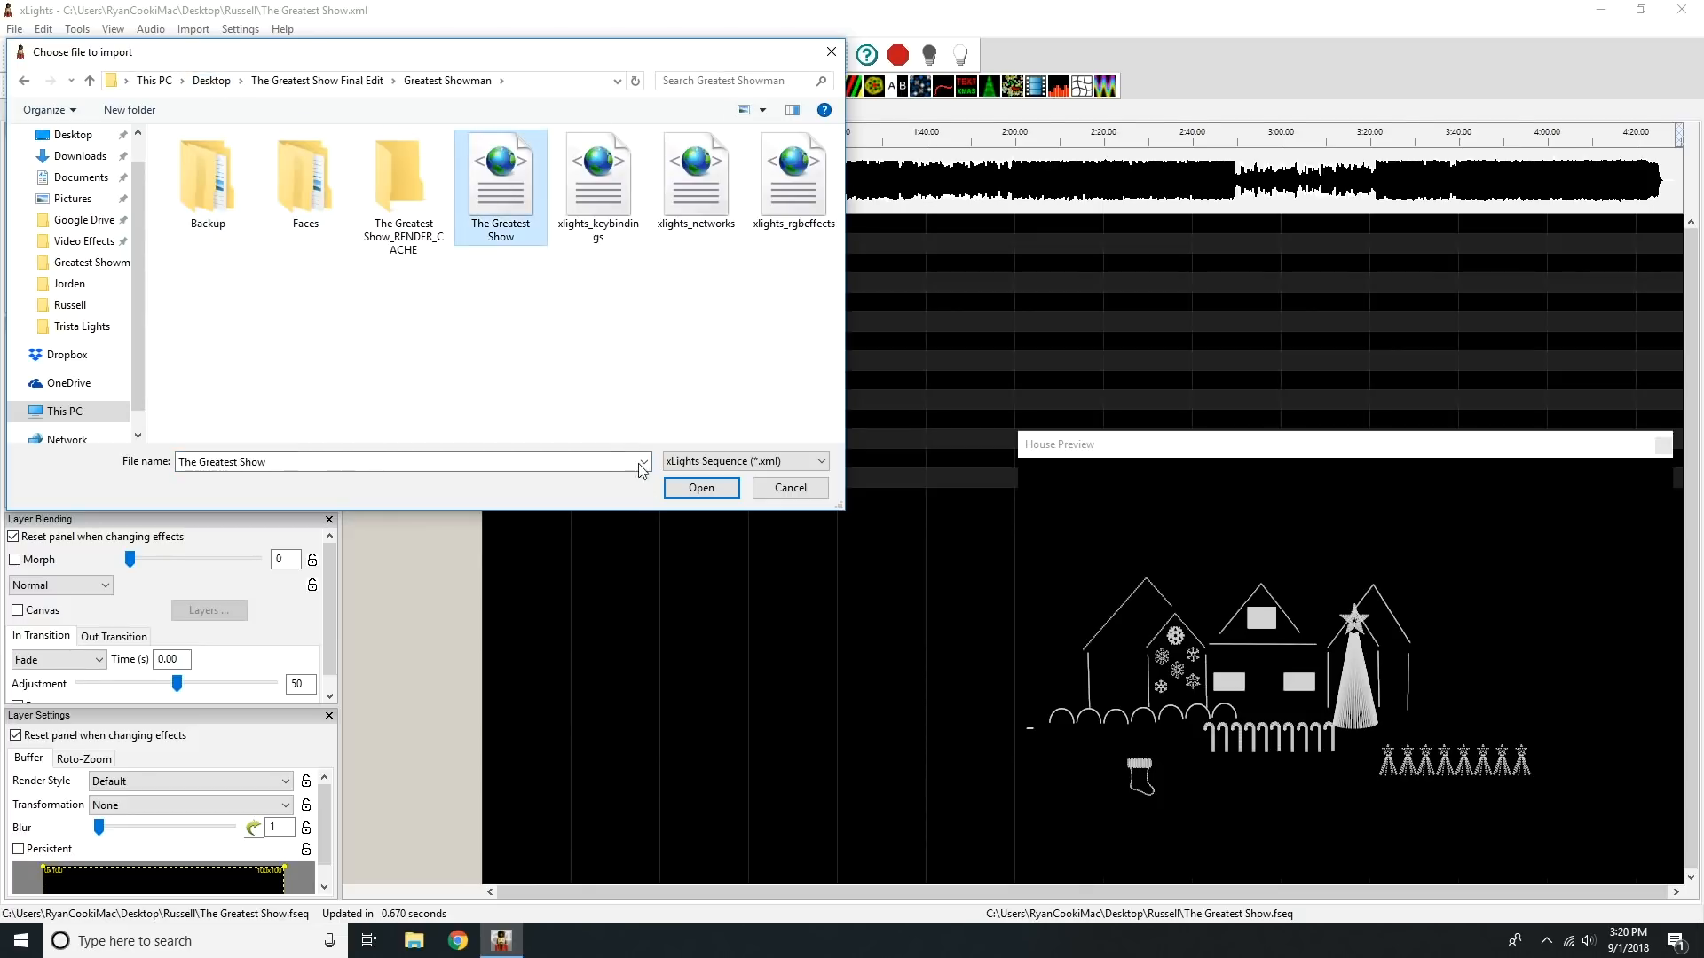
pyautogui.click(736, 497)
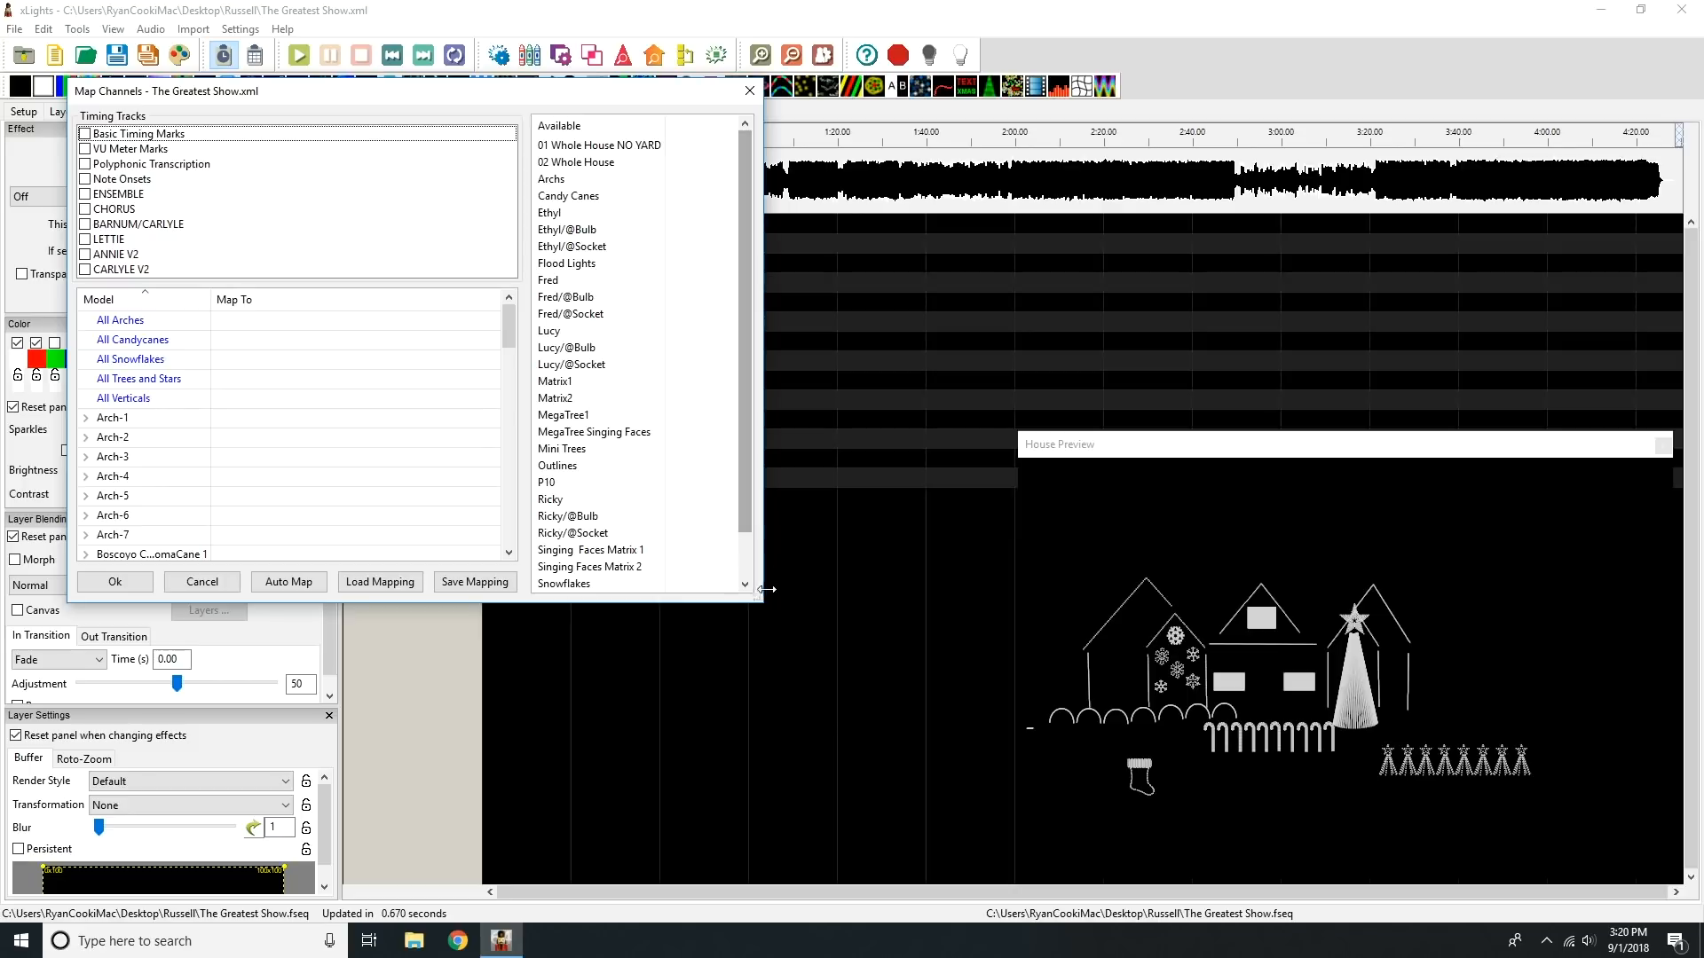
pyautogui.moveTo(759, 610); pyautogui.dragTo(1106, 839)
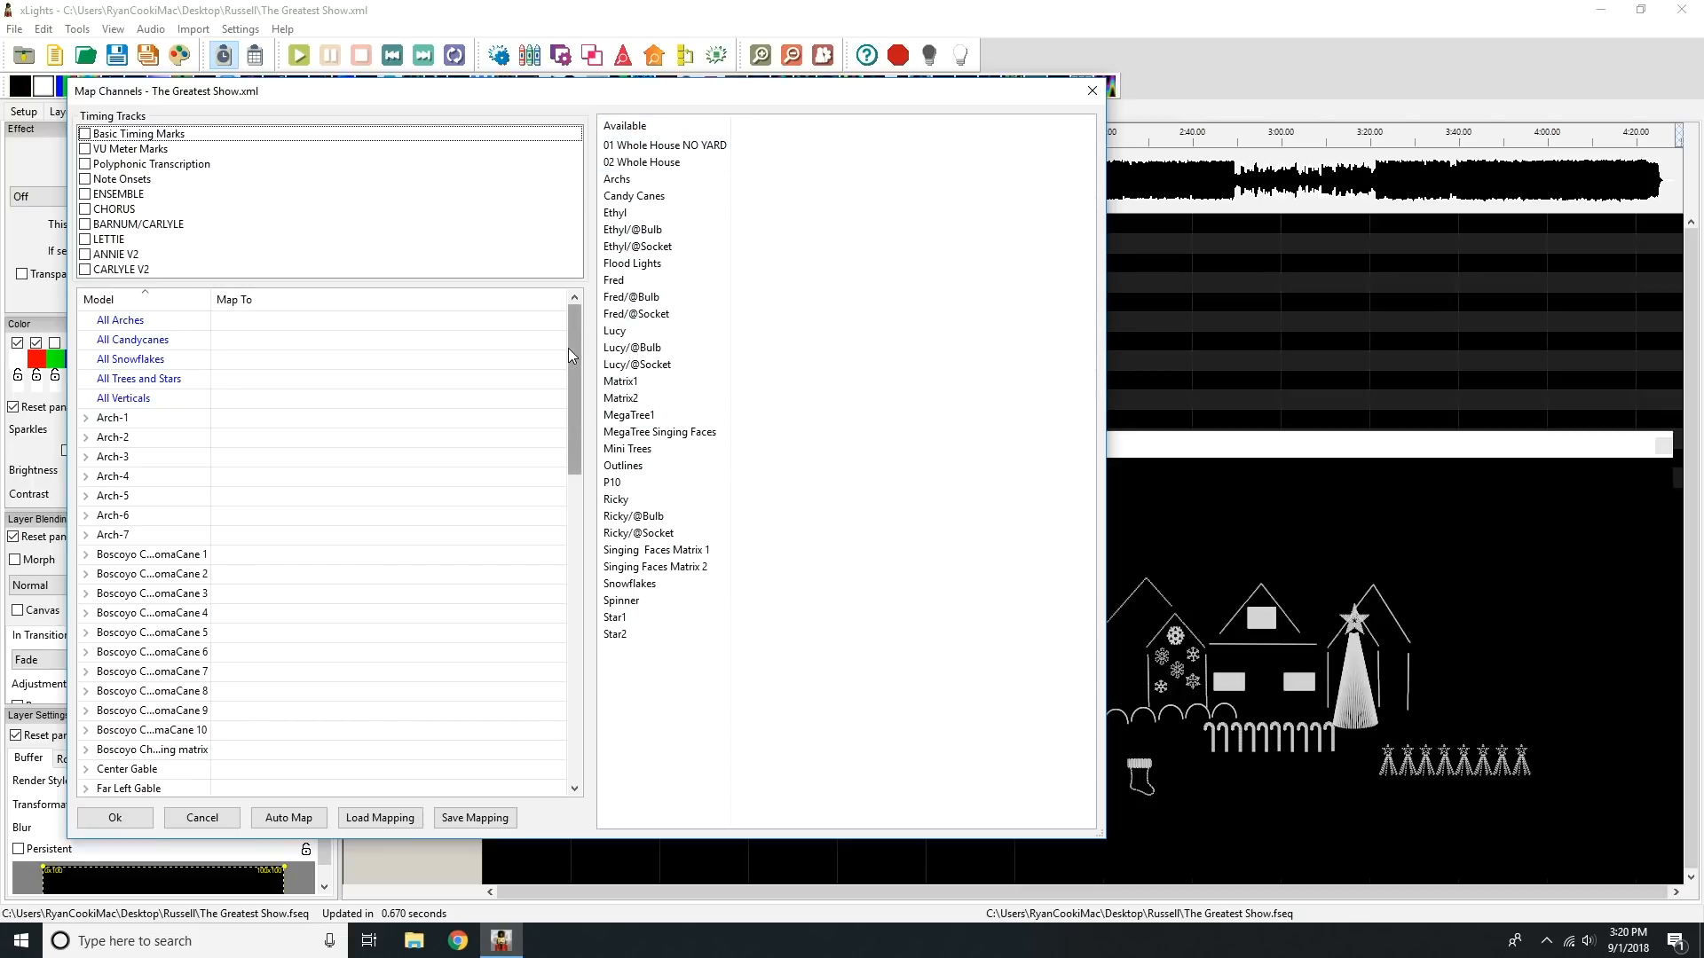
# Step: Map 01 Whole House NO YARD to the Whole House No Yard group and 02 Whole House to Whole House
pyautogui.moveTo(576, 335); pyautogui.dragTo(583, 662)
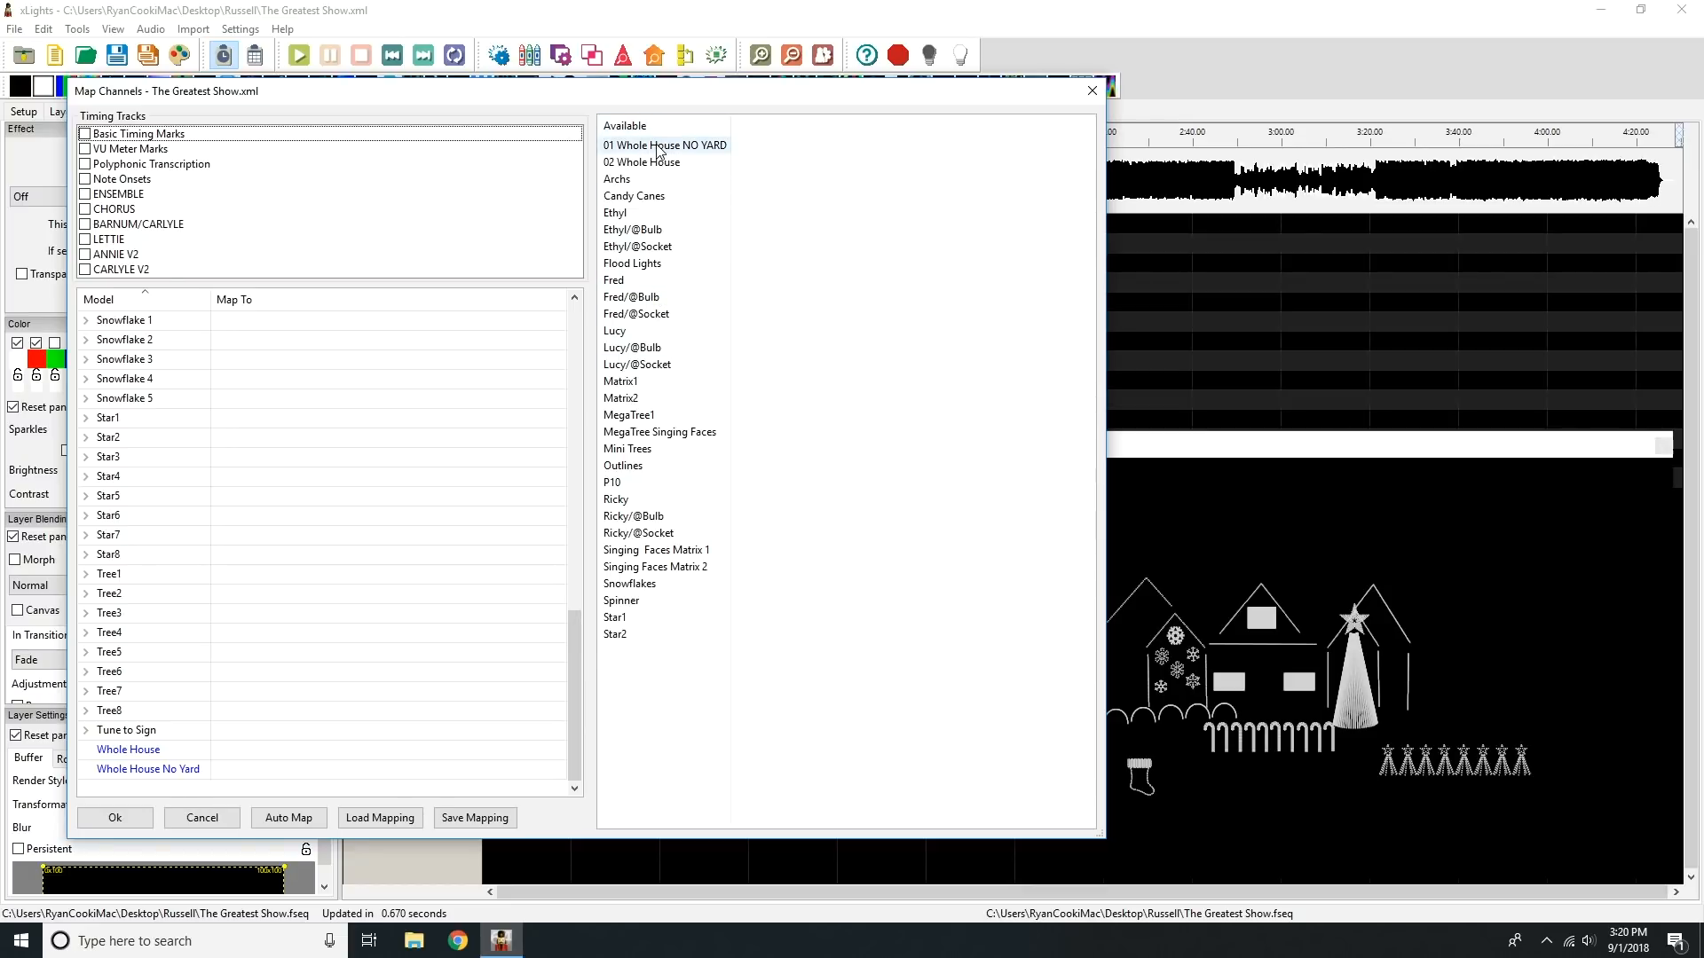
pyautogui.moveTo(664, 149); pyautogui.dragTo(328, 770)
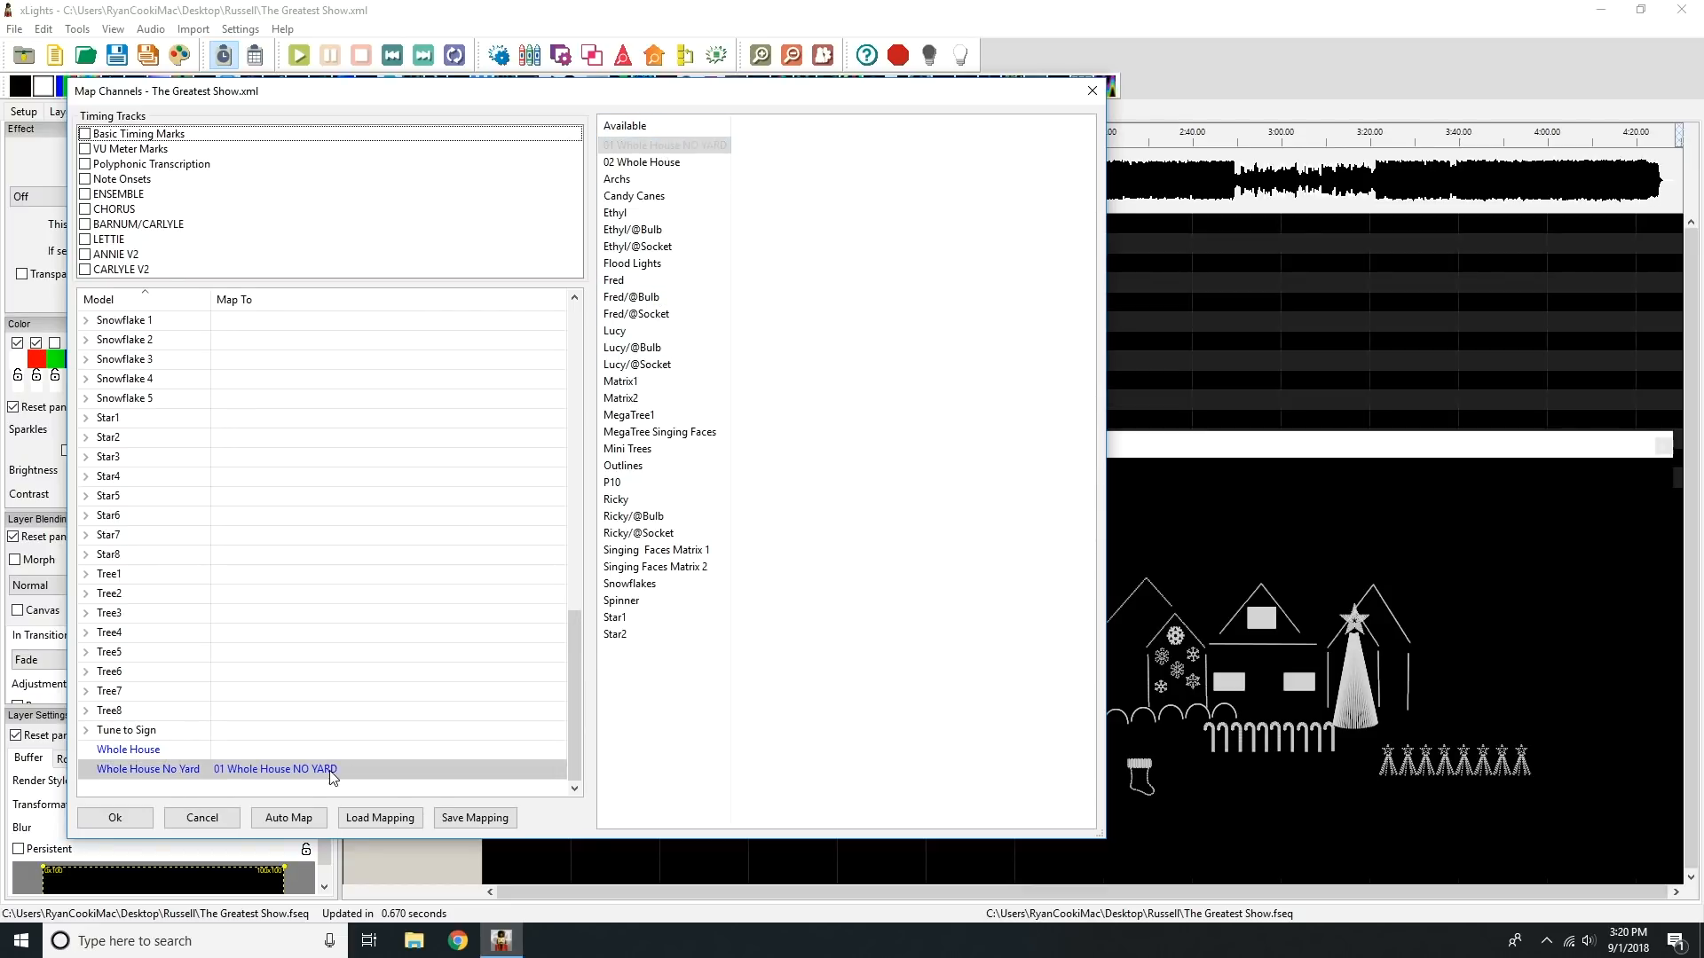
pyautogui.moveTo(646, 162); pyautogui.dragTo(275, 753)
# Step: Map Archs to the All Arches group and Candy Canes to All Candycanes
pyautogui.moveTo(575, 643); pyautogui.dragTo(571, 275)
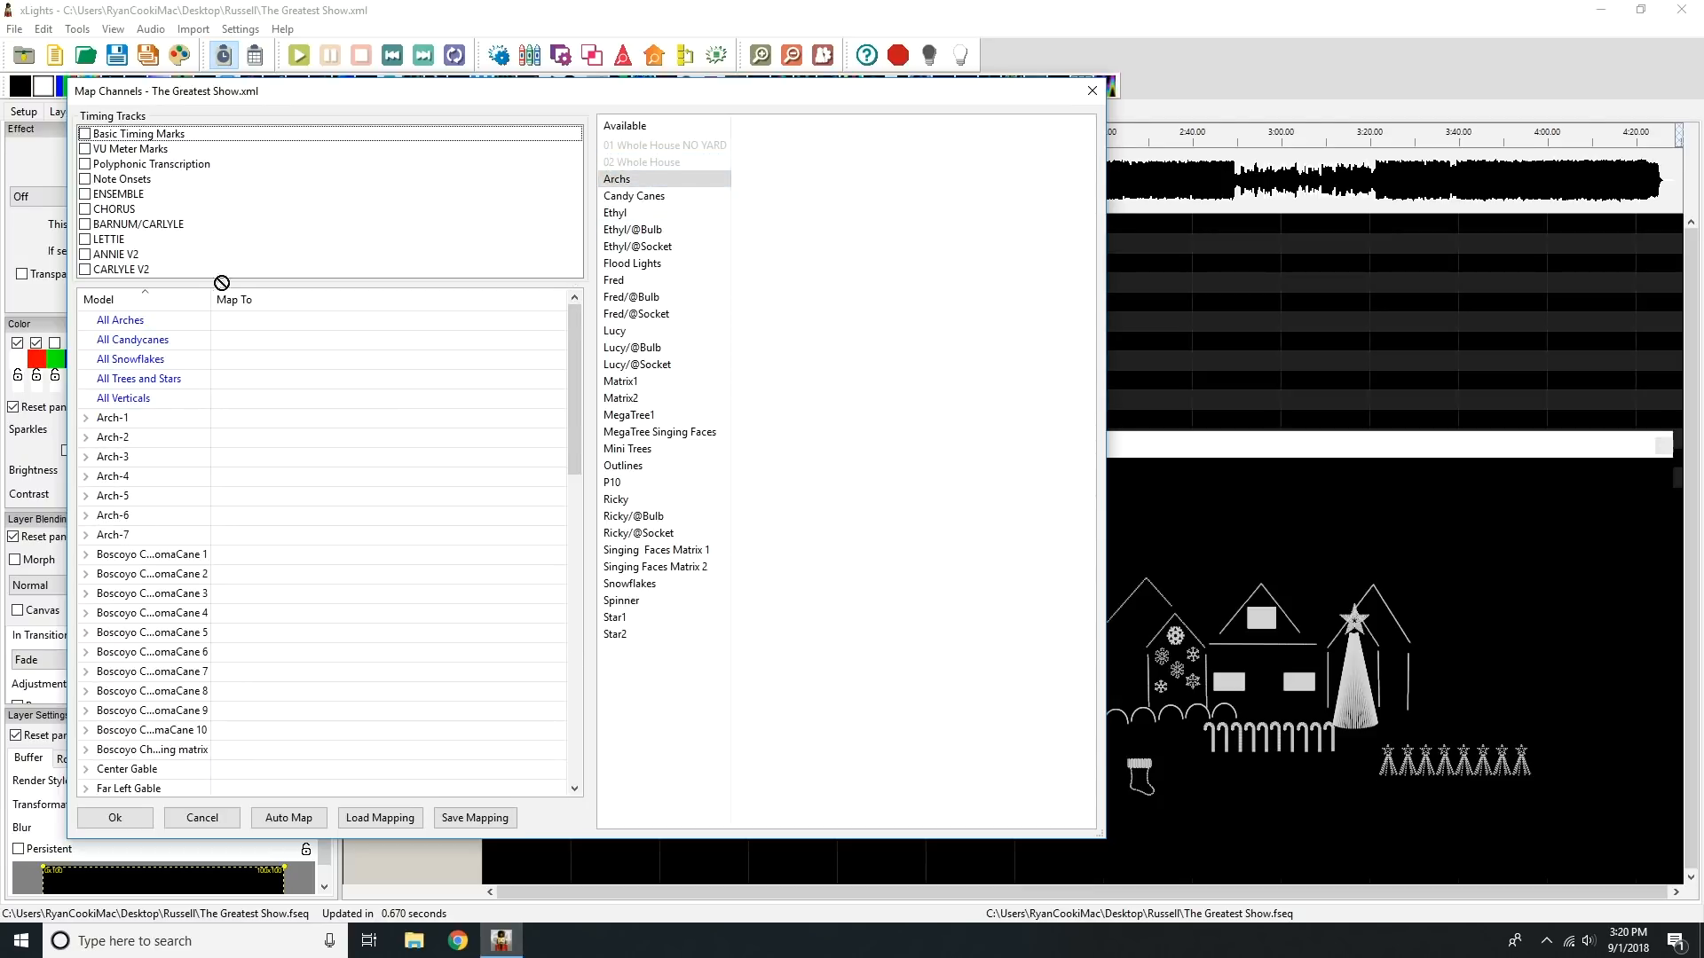
pyautogui.click(256, 328)
pyautogui.moveTo(256, 328); pyautogui.dragTo(257, 327)
pyautogui.moveTo(625, 198); pyautogui.dragTo(324, 344)
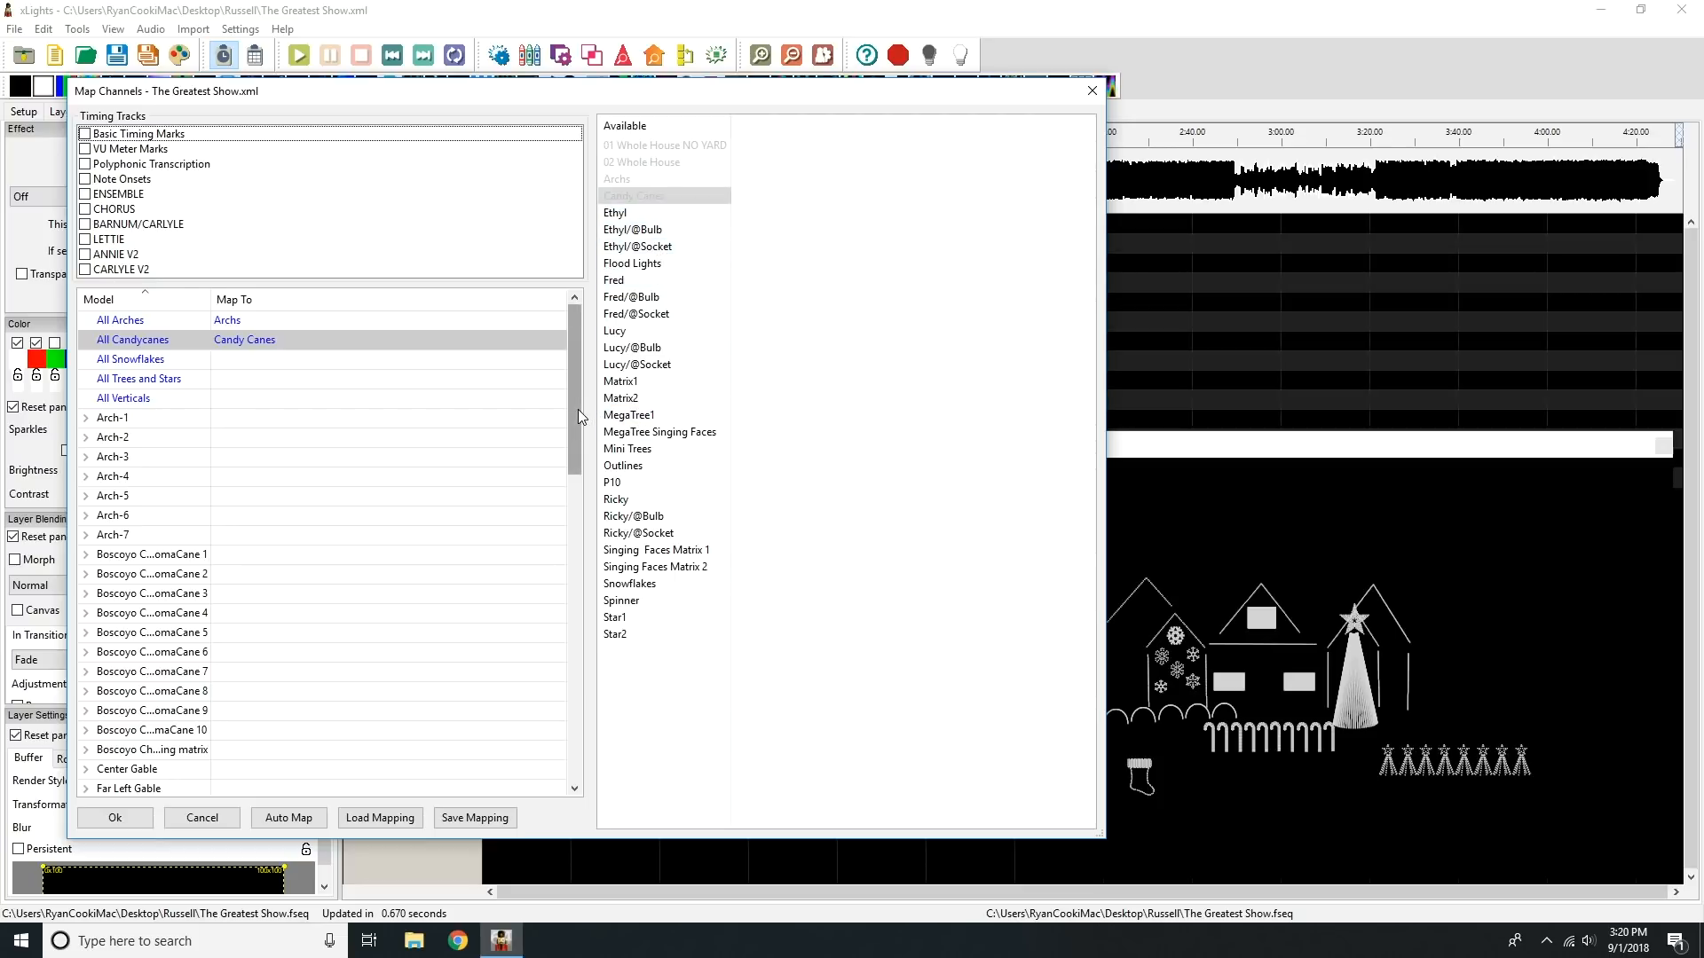
# Step: Map Matrix1 to the Matrix Left model and Matrix2 to Matrix Right
pyautogui.click(661, 214)
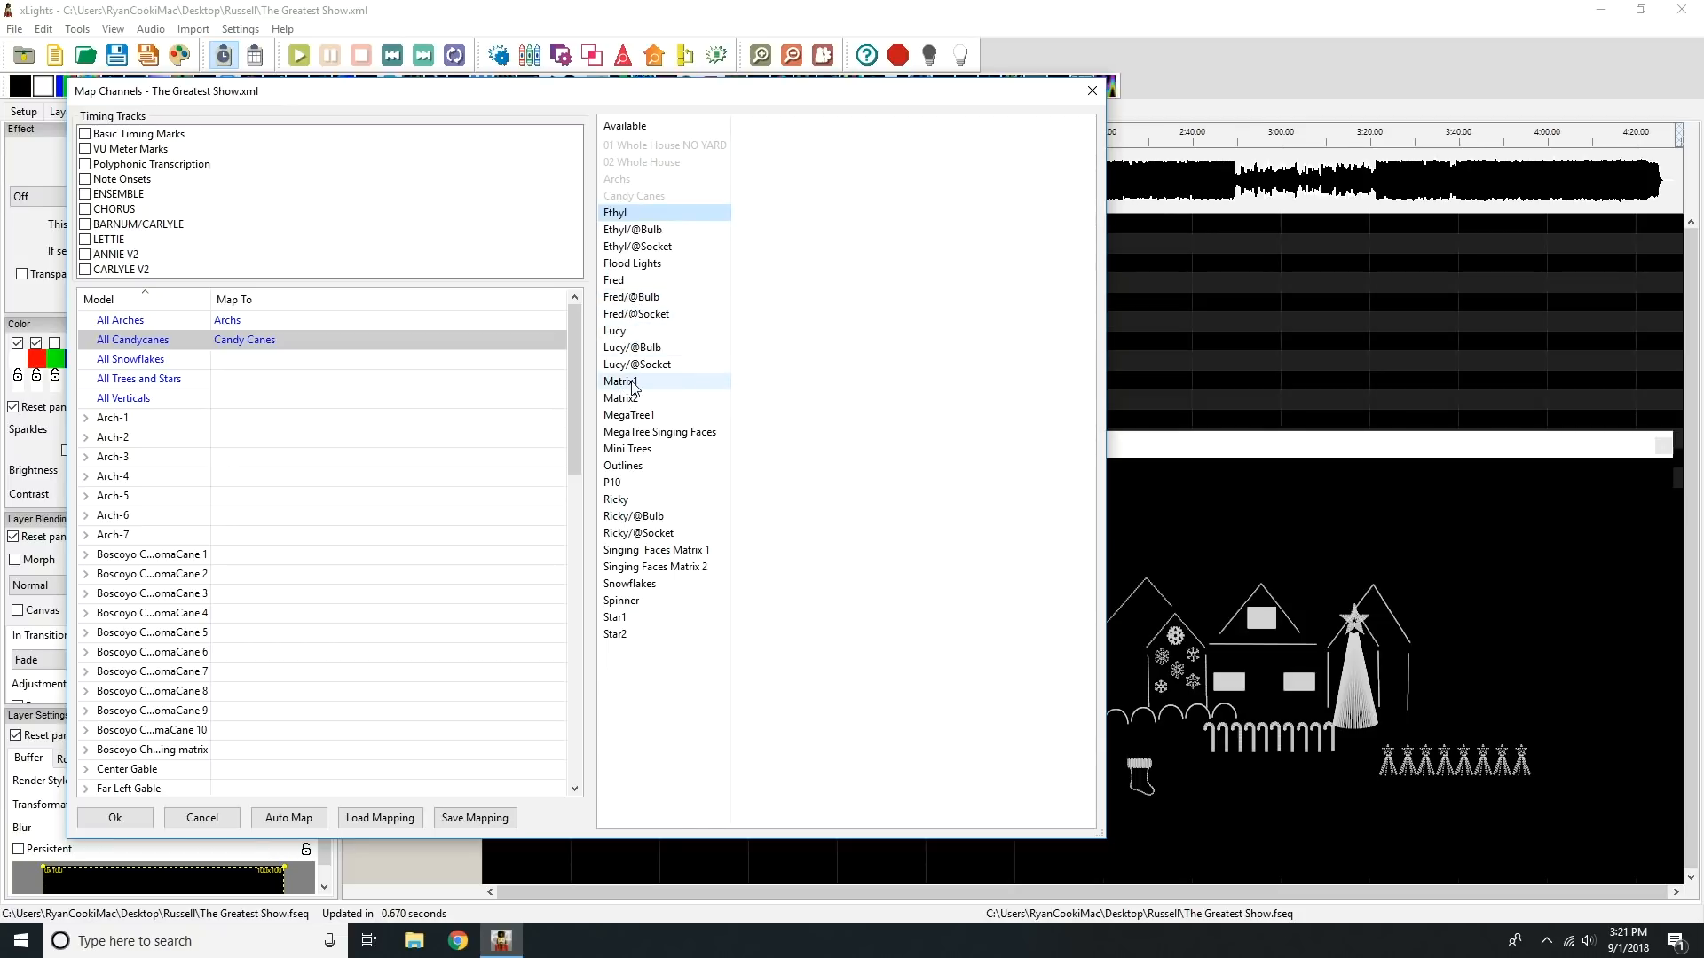
pyautogui.moveTo(573, 391); pyautogui.dragTo(561, 524)
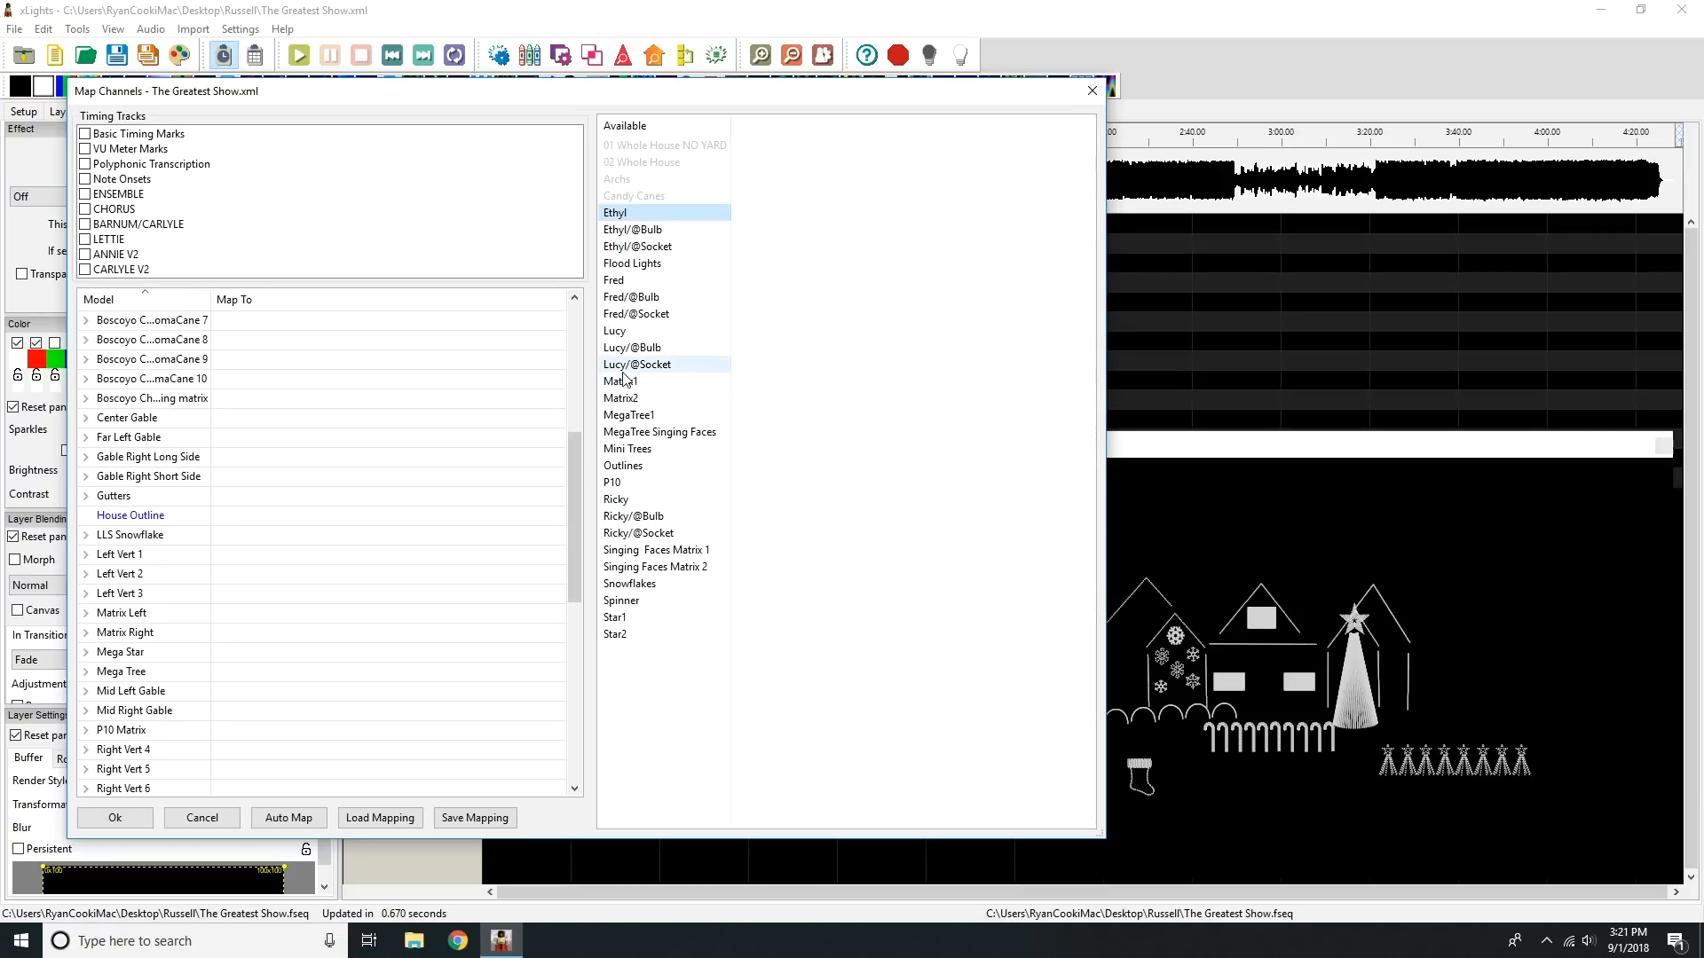
pyautogui.moveTo(622, 389); pyautogui.dragTo(393, 613)
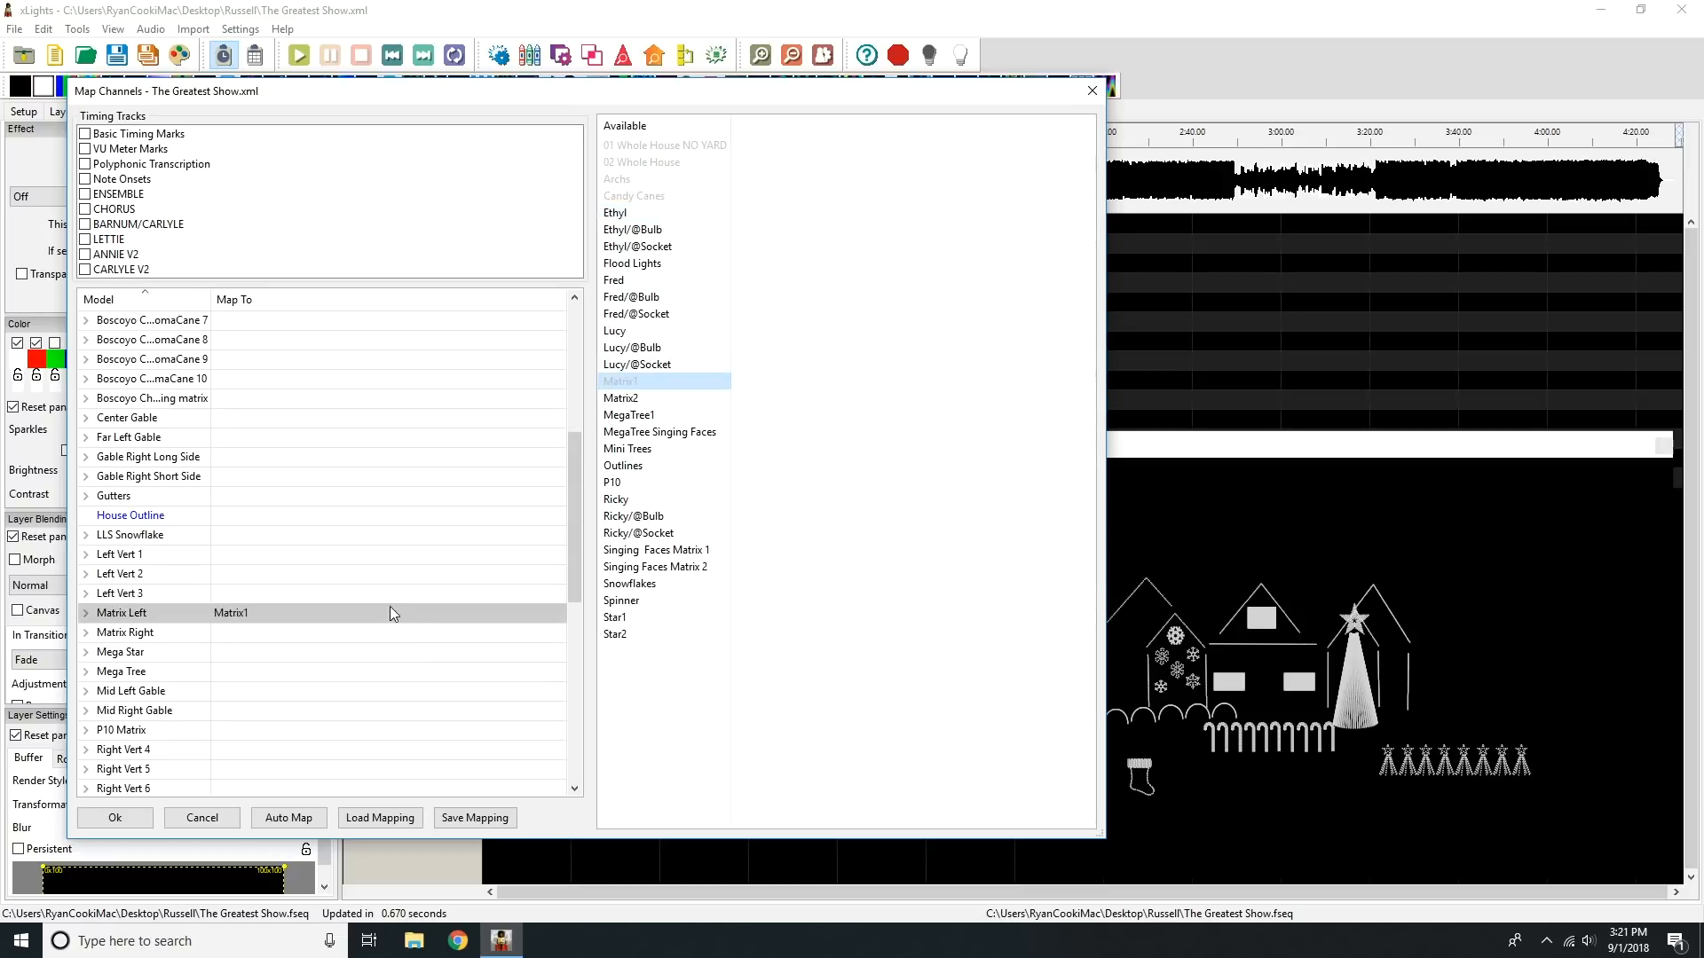
pyautogui.moveTo(620, 397); pyautogui.dragTo(327, 628)
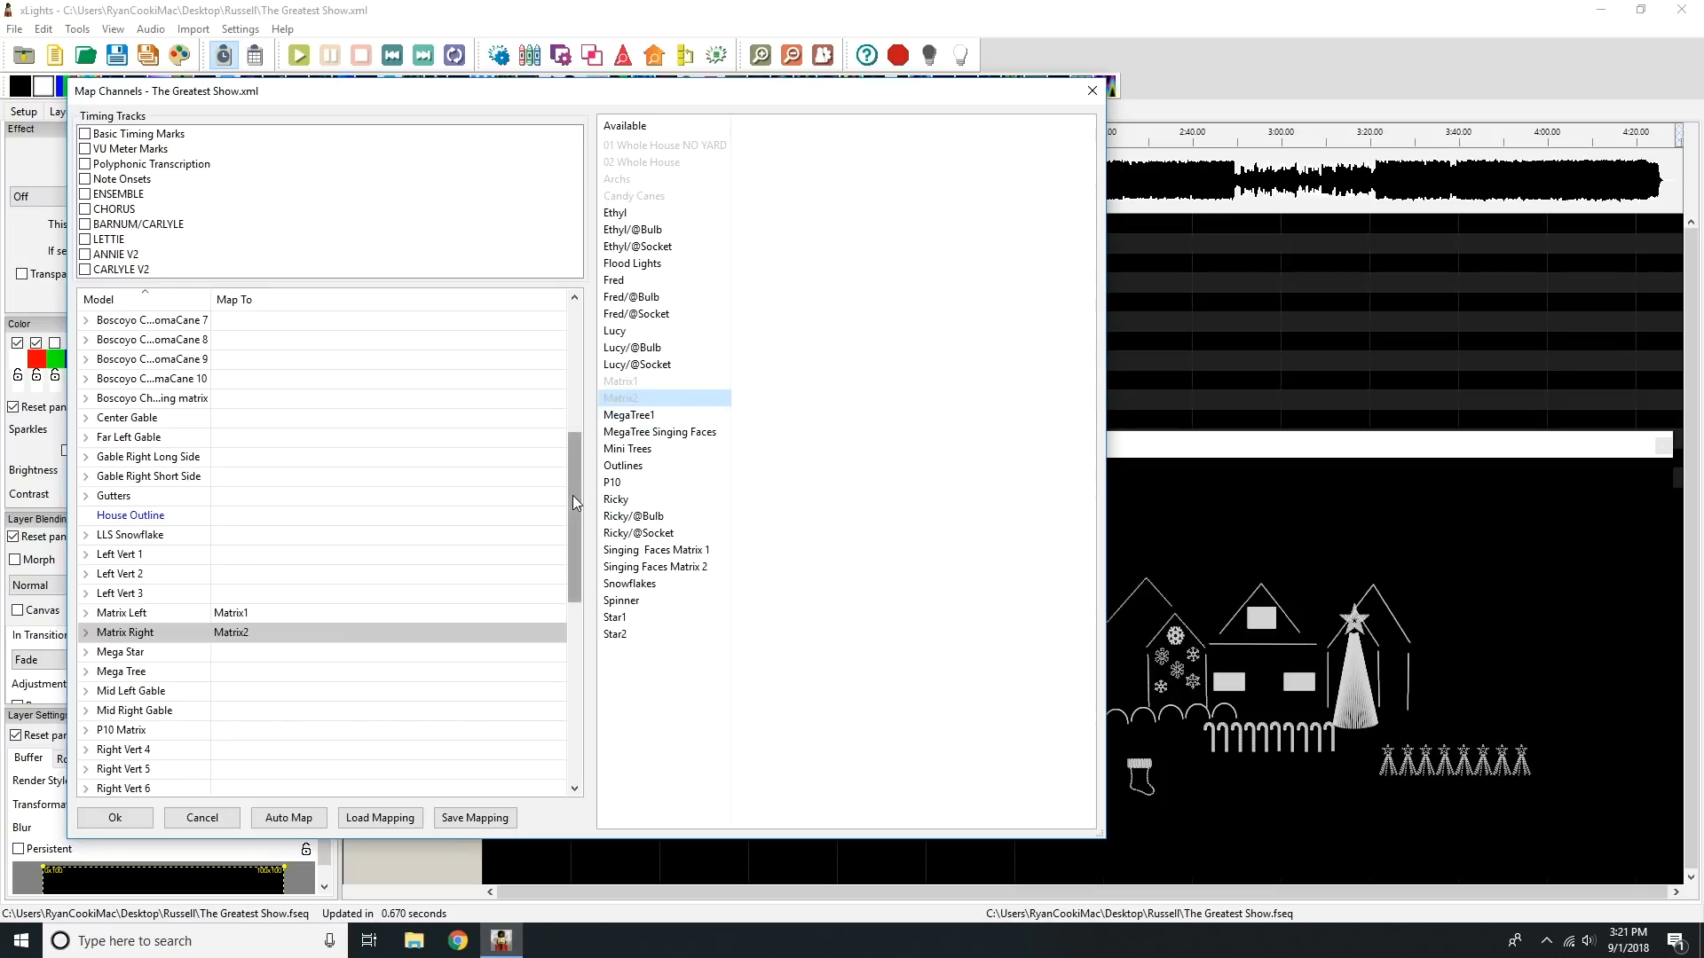
# Step: Map MegaTree Singing Faces to Mega Tree in place of MegaTree1, and Mini Trees to the All Trees and Stars group
pyautogui.moveTo(626, 415); pyautogui.dragTo(391, 670)
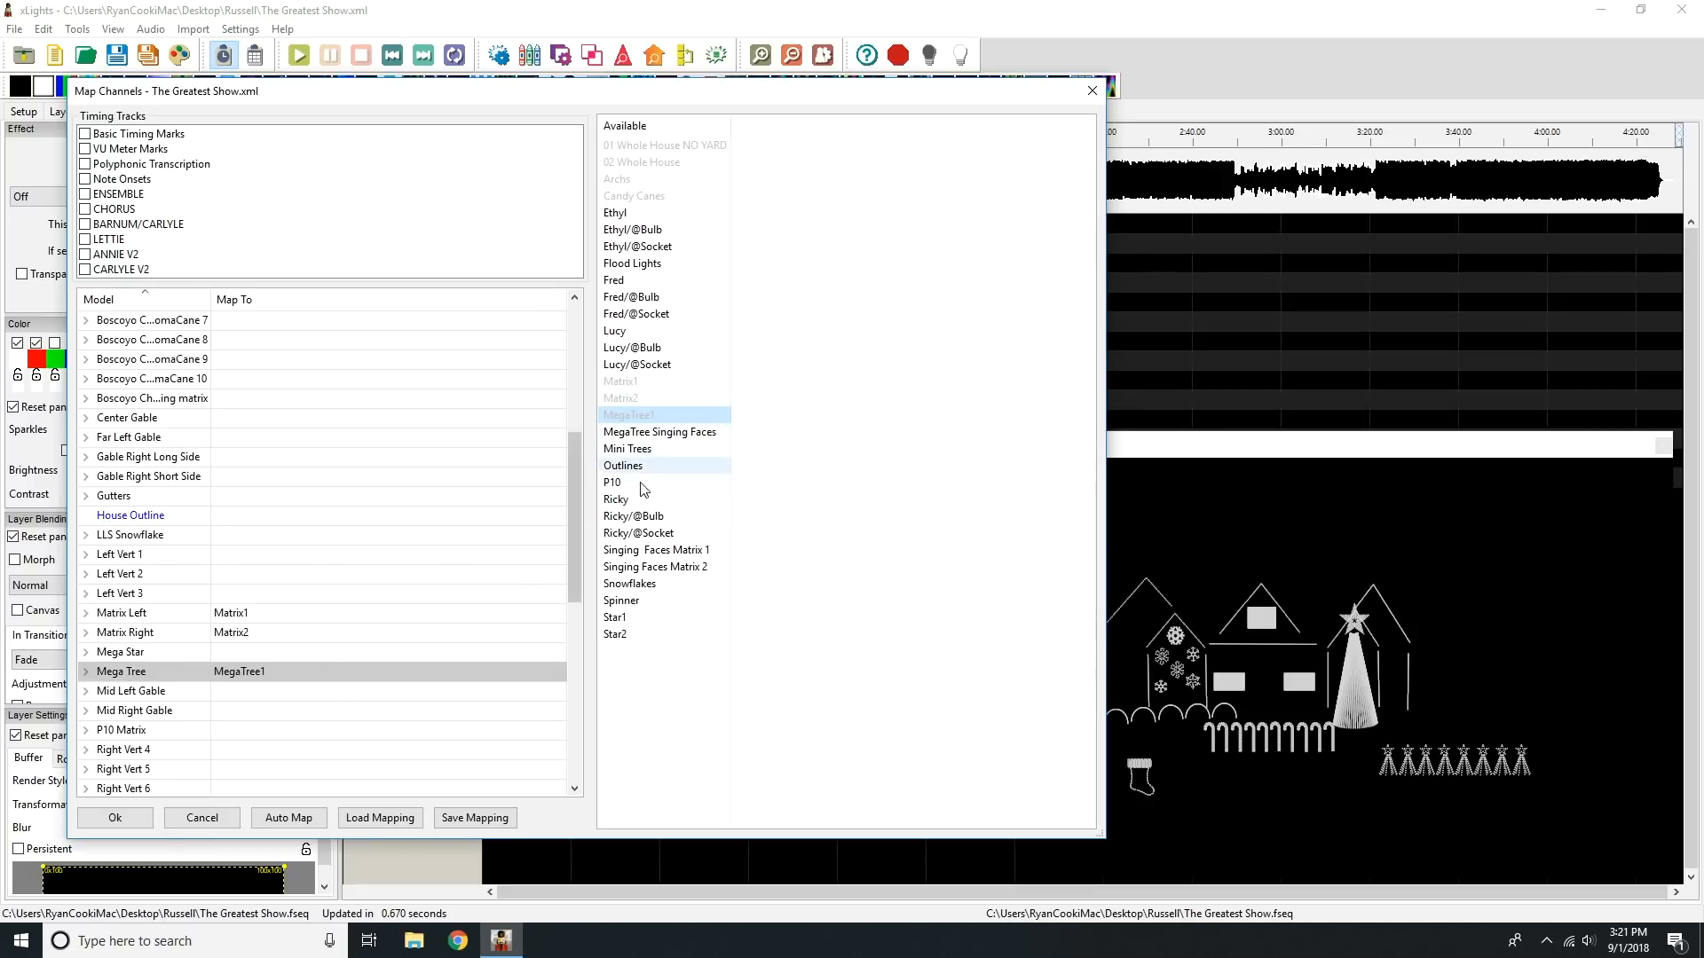
pyautogui.moveTo(681, 439); pyautogui.dragTo(377, 671)
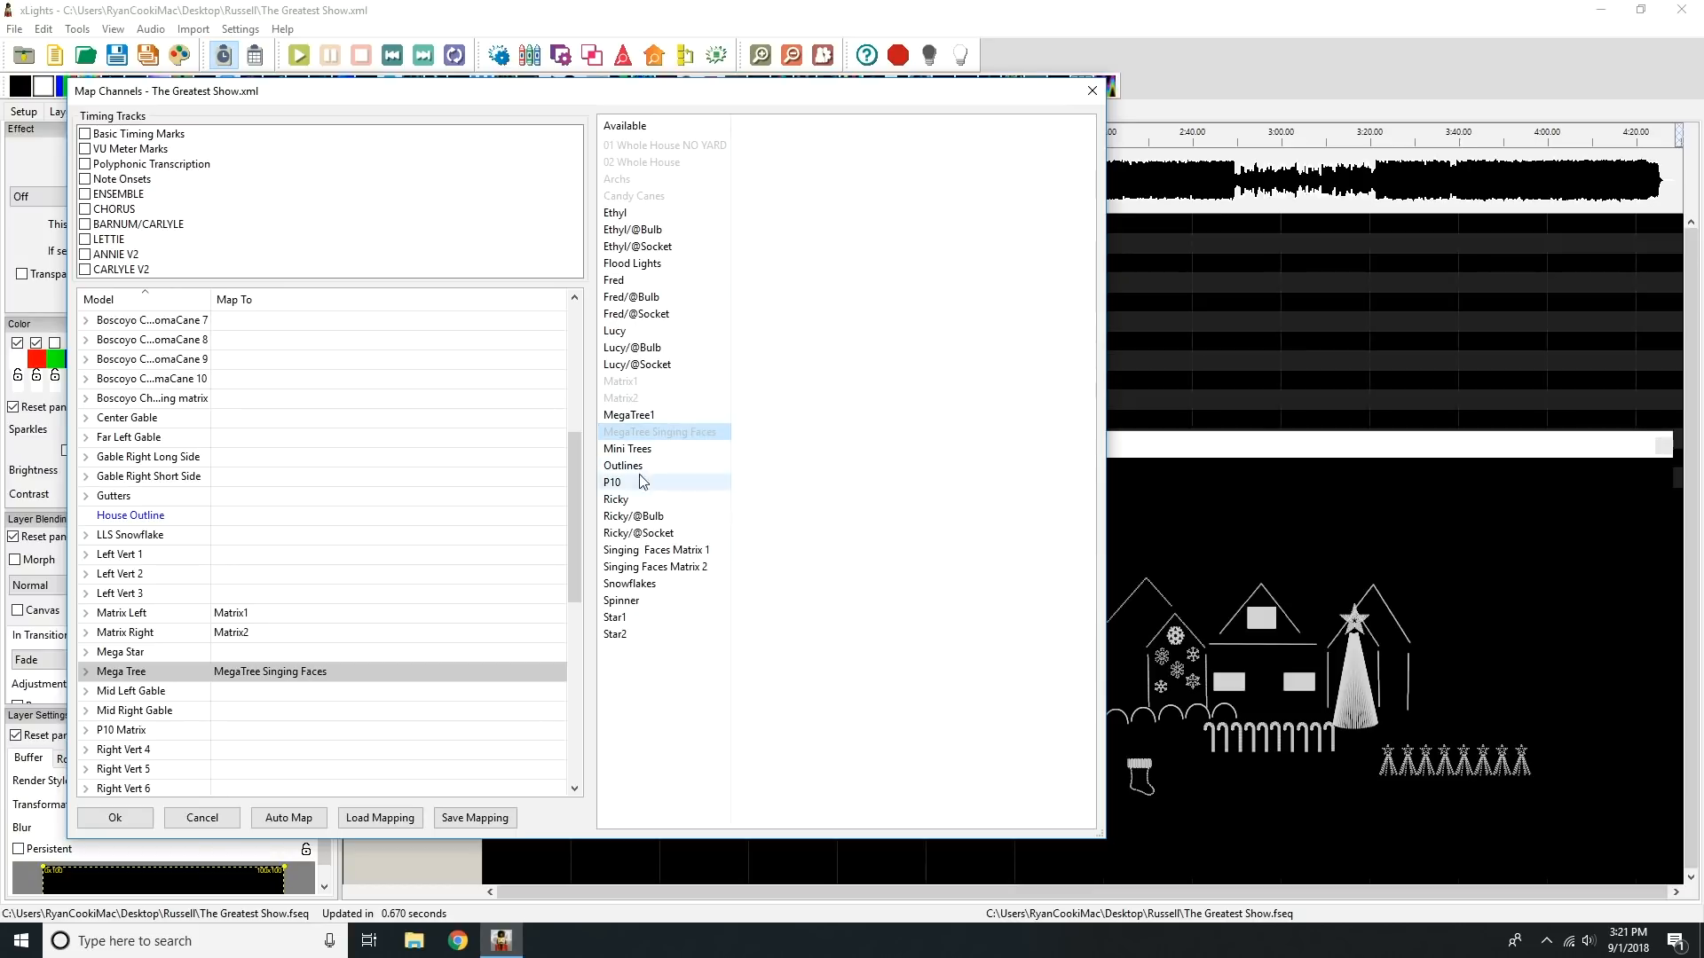
pyautogui.moveTo(573, 531); pyautogui.dragTo(577, 380)
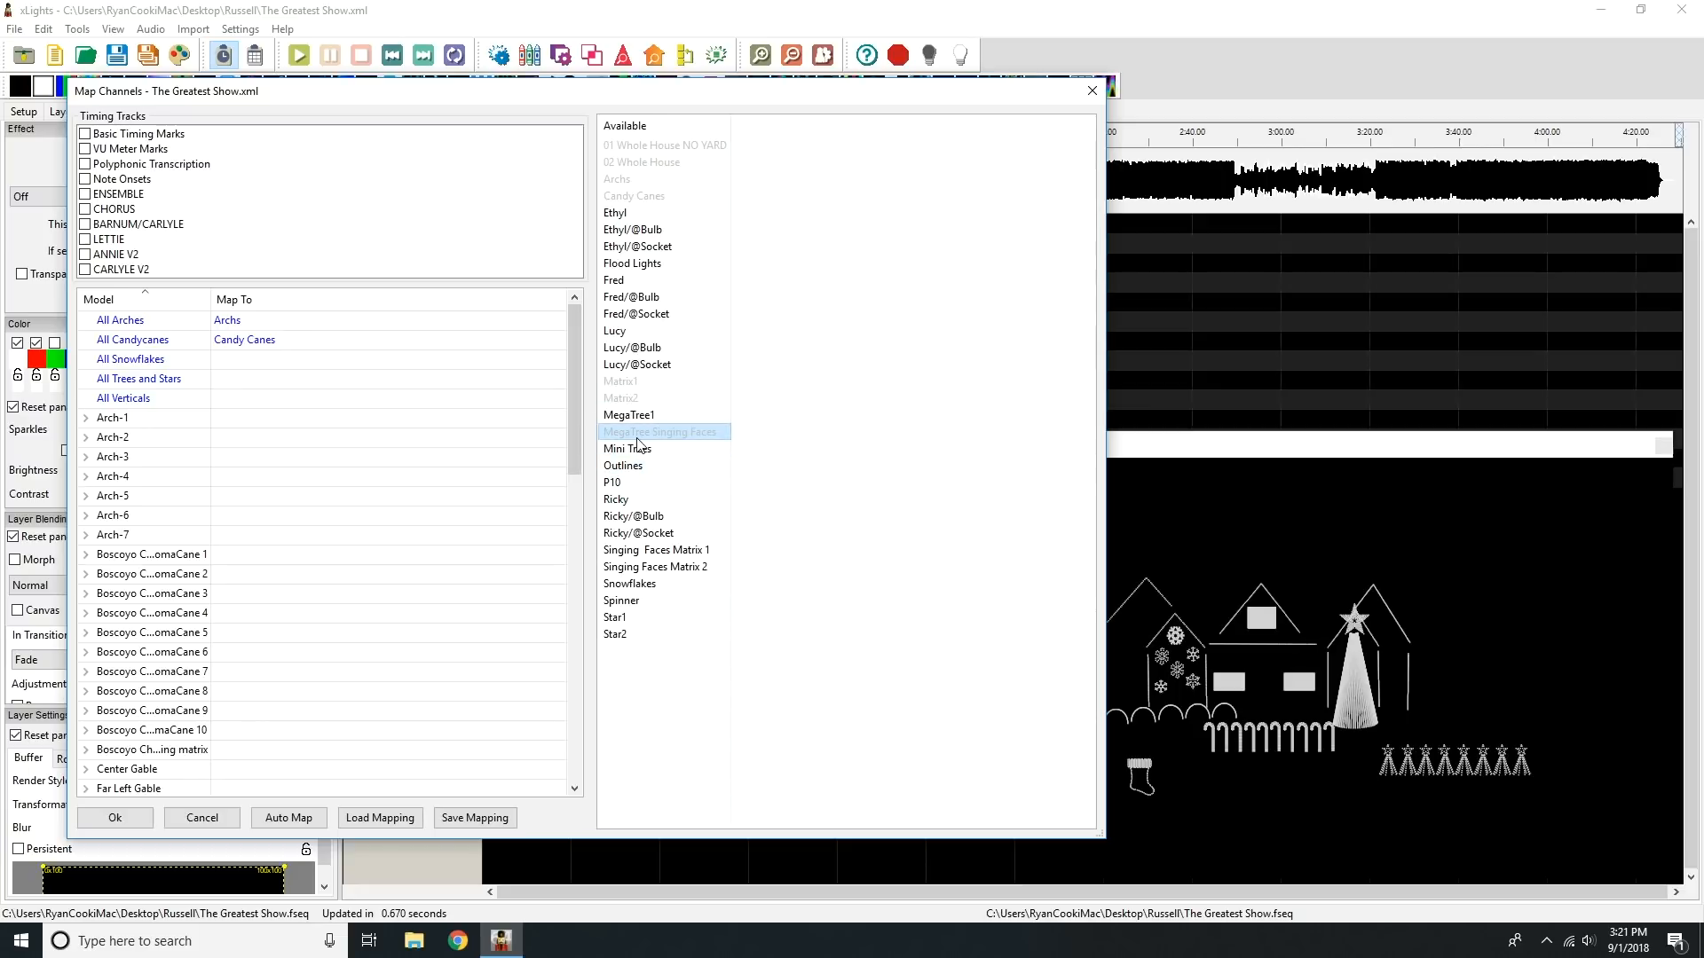
pyautogui.moveTo(637, 455); pyautogui.dragTo(373, 391)
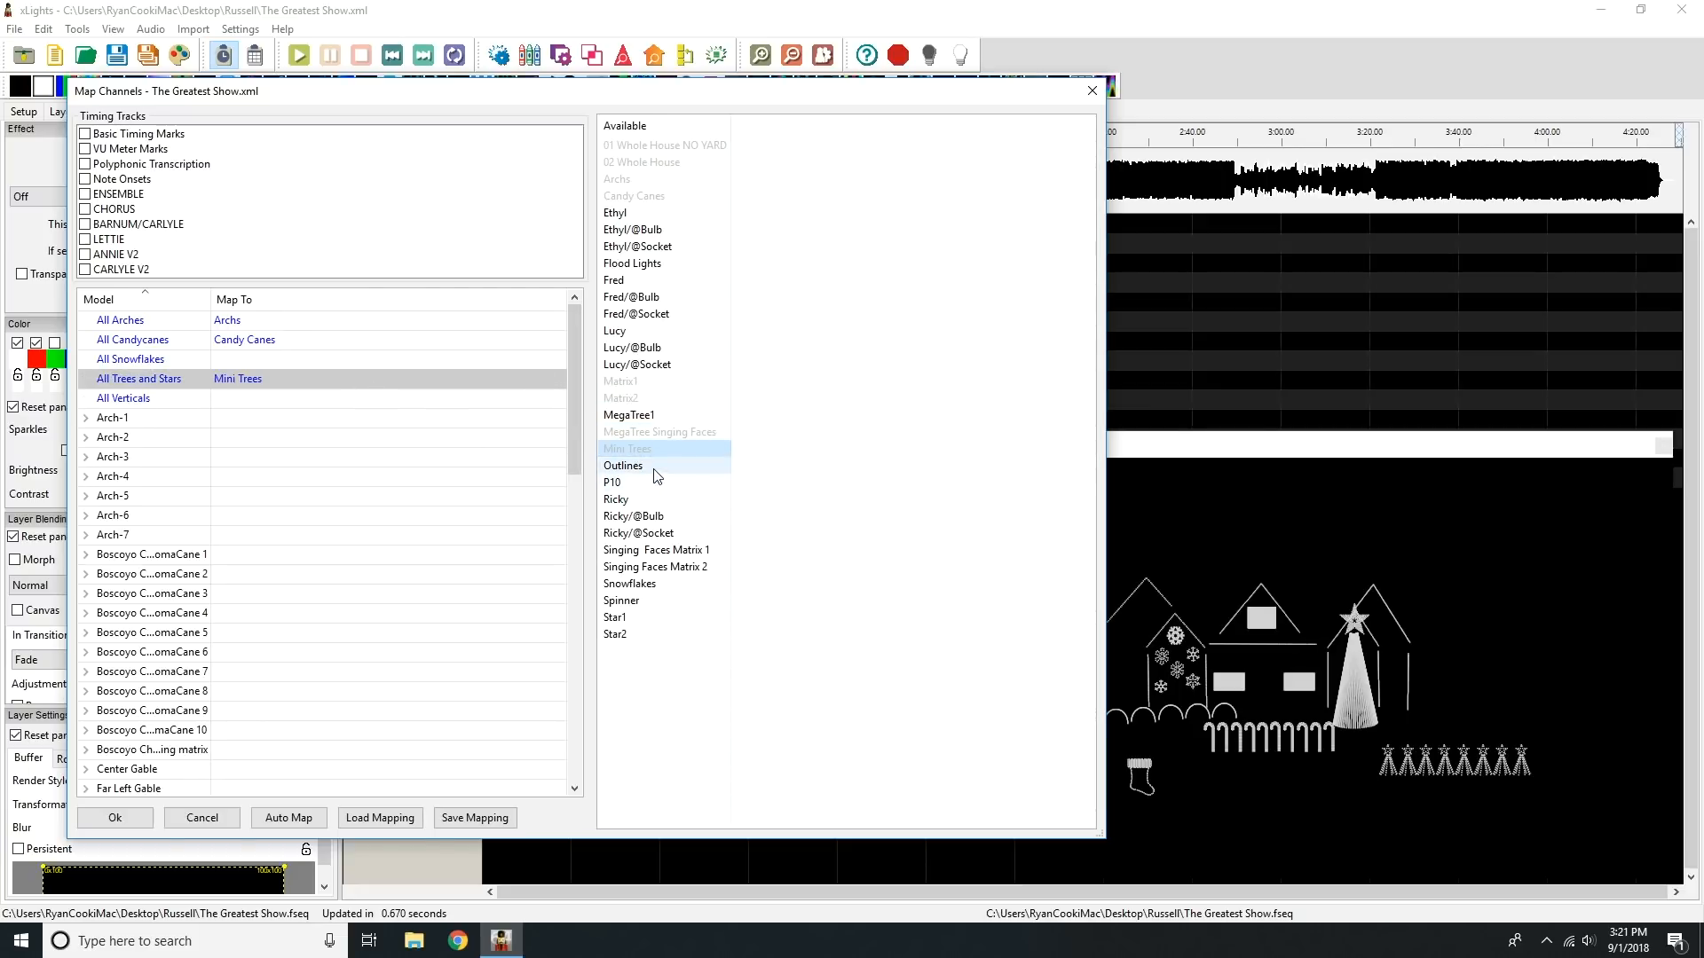
# Step: Map Outlines to the House Outline group and P10 to the P10 Matrix model
pyautogui.moveTo(573, 392); pyautogui.dragTo(358, 657)
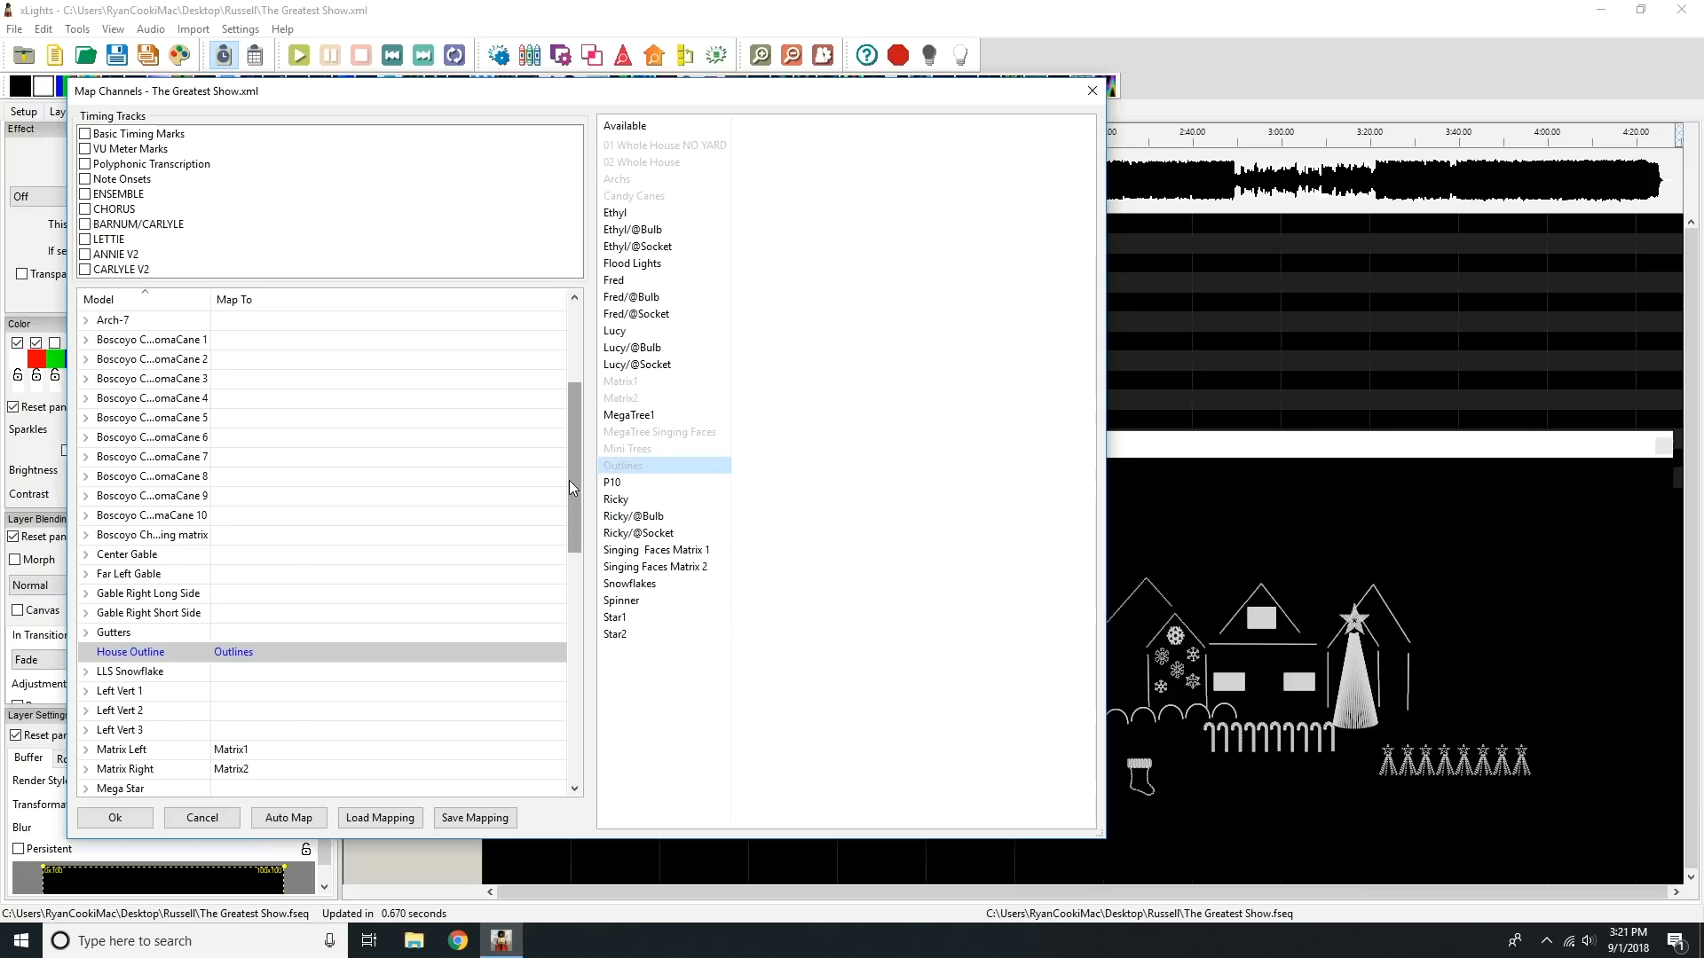
pyautogui.moveTo(571, 481); pyautogui.dragTo(552, 587)
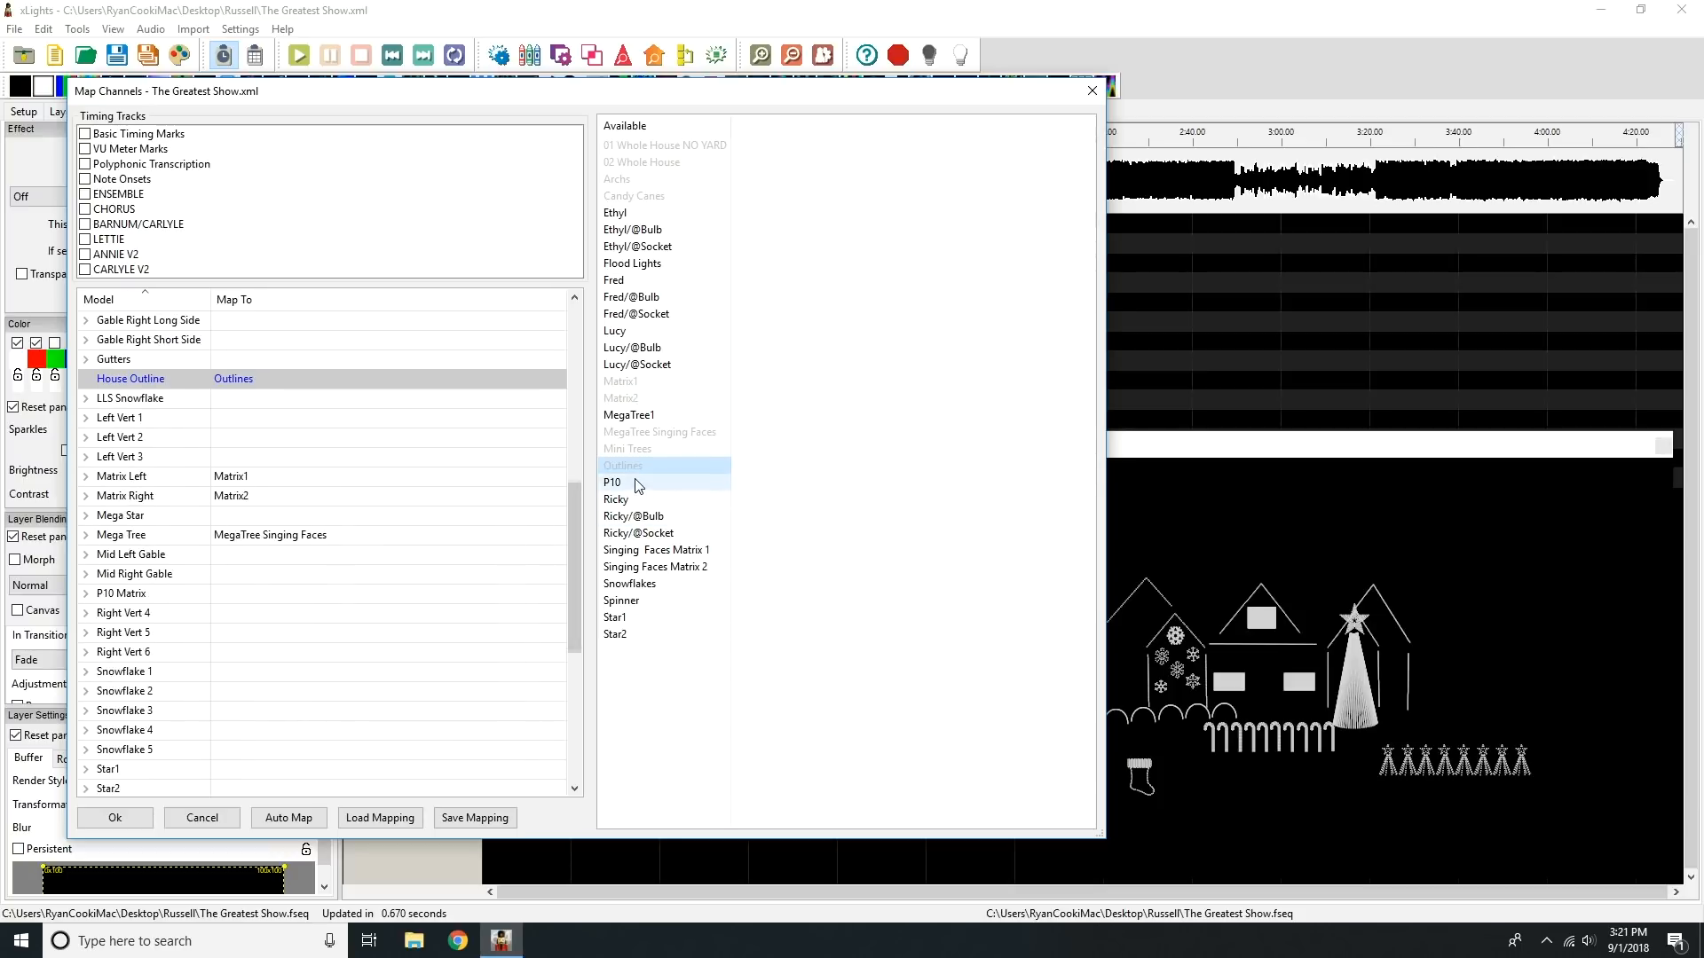
pyautogui.moveTo(633, 483); pyautogui.dragTo(354, 602)
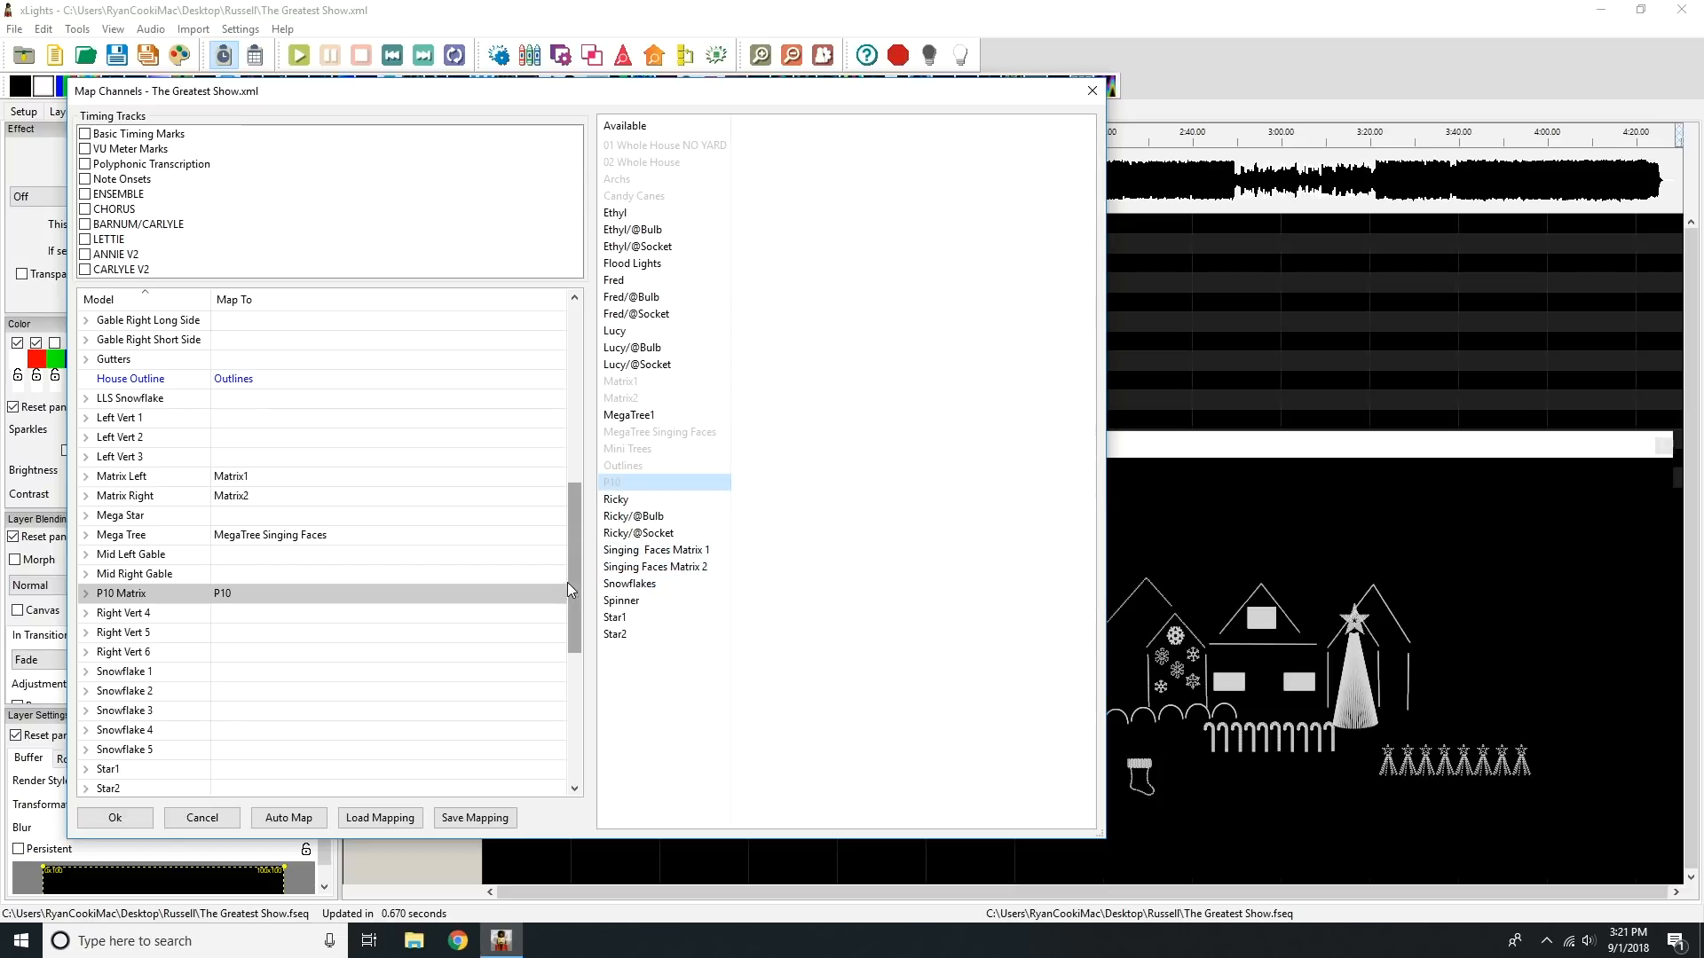
# Step: Map Snowflakes to the All Snowflakes group and Star1 to the Mega Star model
pyautogui.moveTo(572, 582); pyautogui.dragTo(563, 325)
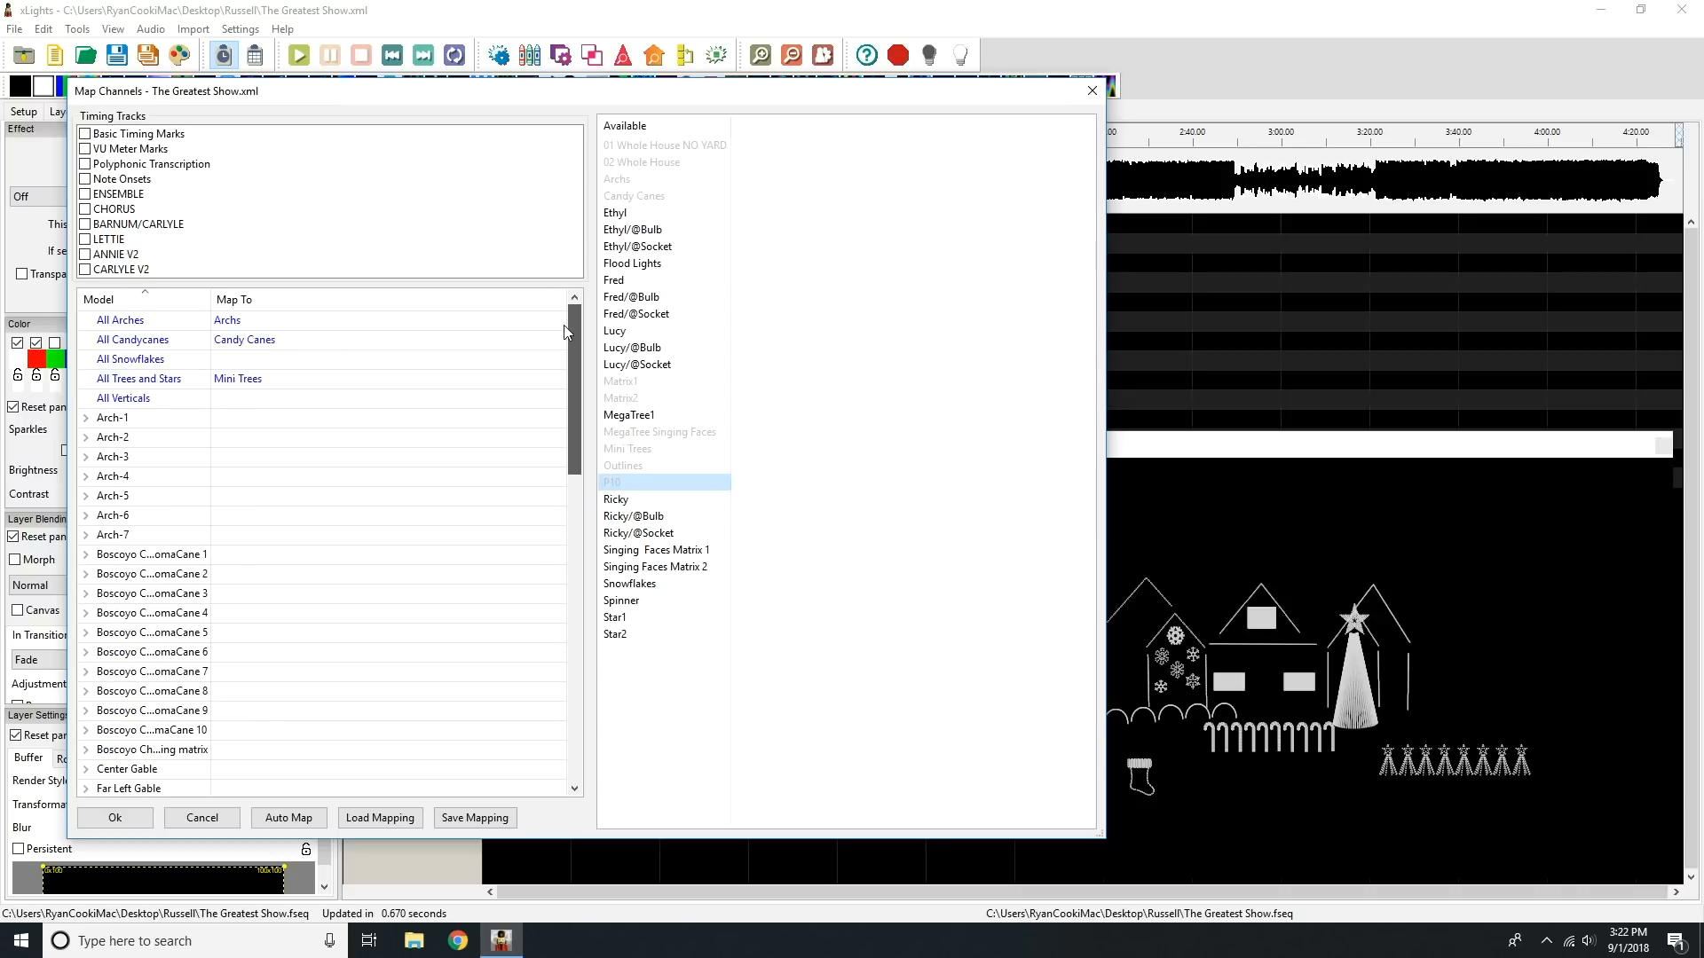
pyautogui.moveTo(639, 585); pyautogui.dragTo(358, 359)
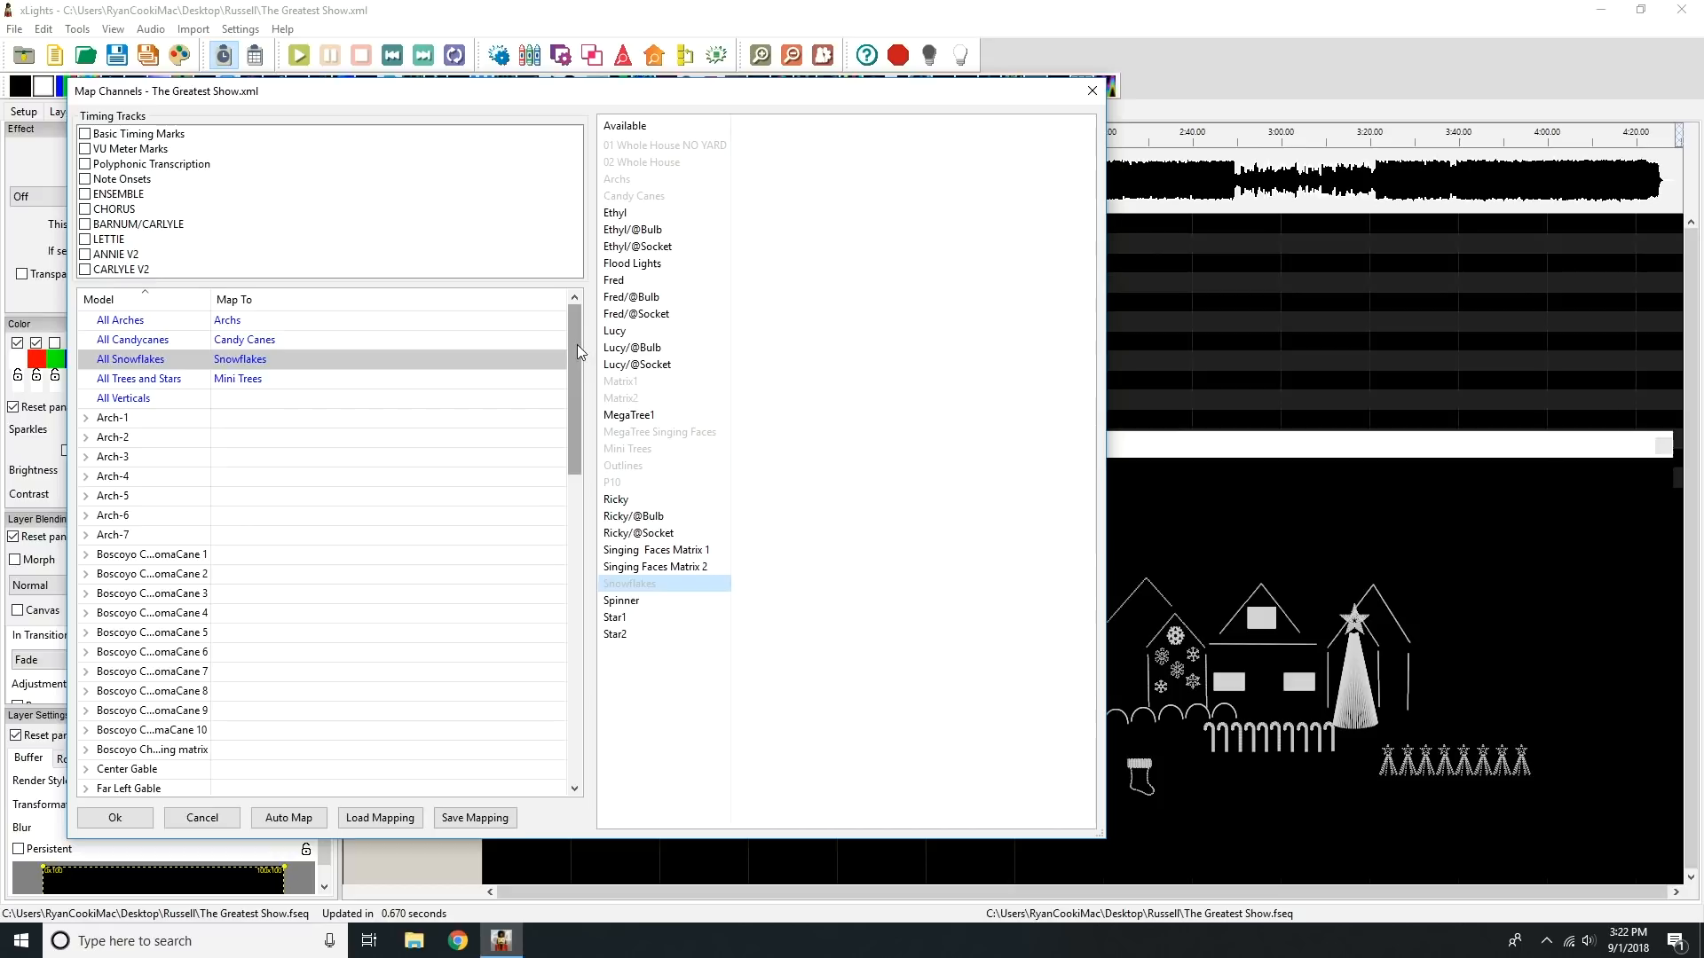
pyautogui.moveTo(577, 345); pyautogui.dragTo(557, 487)
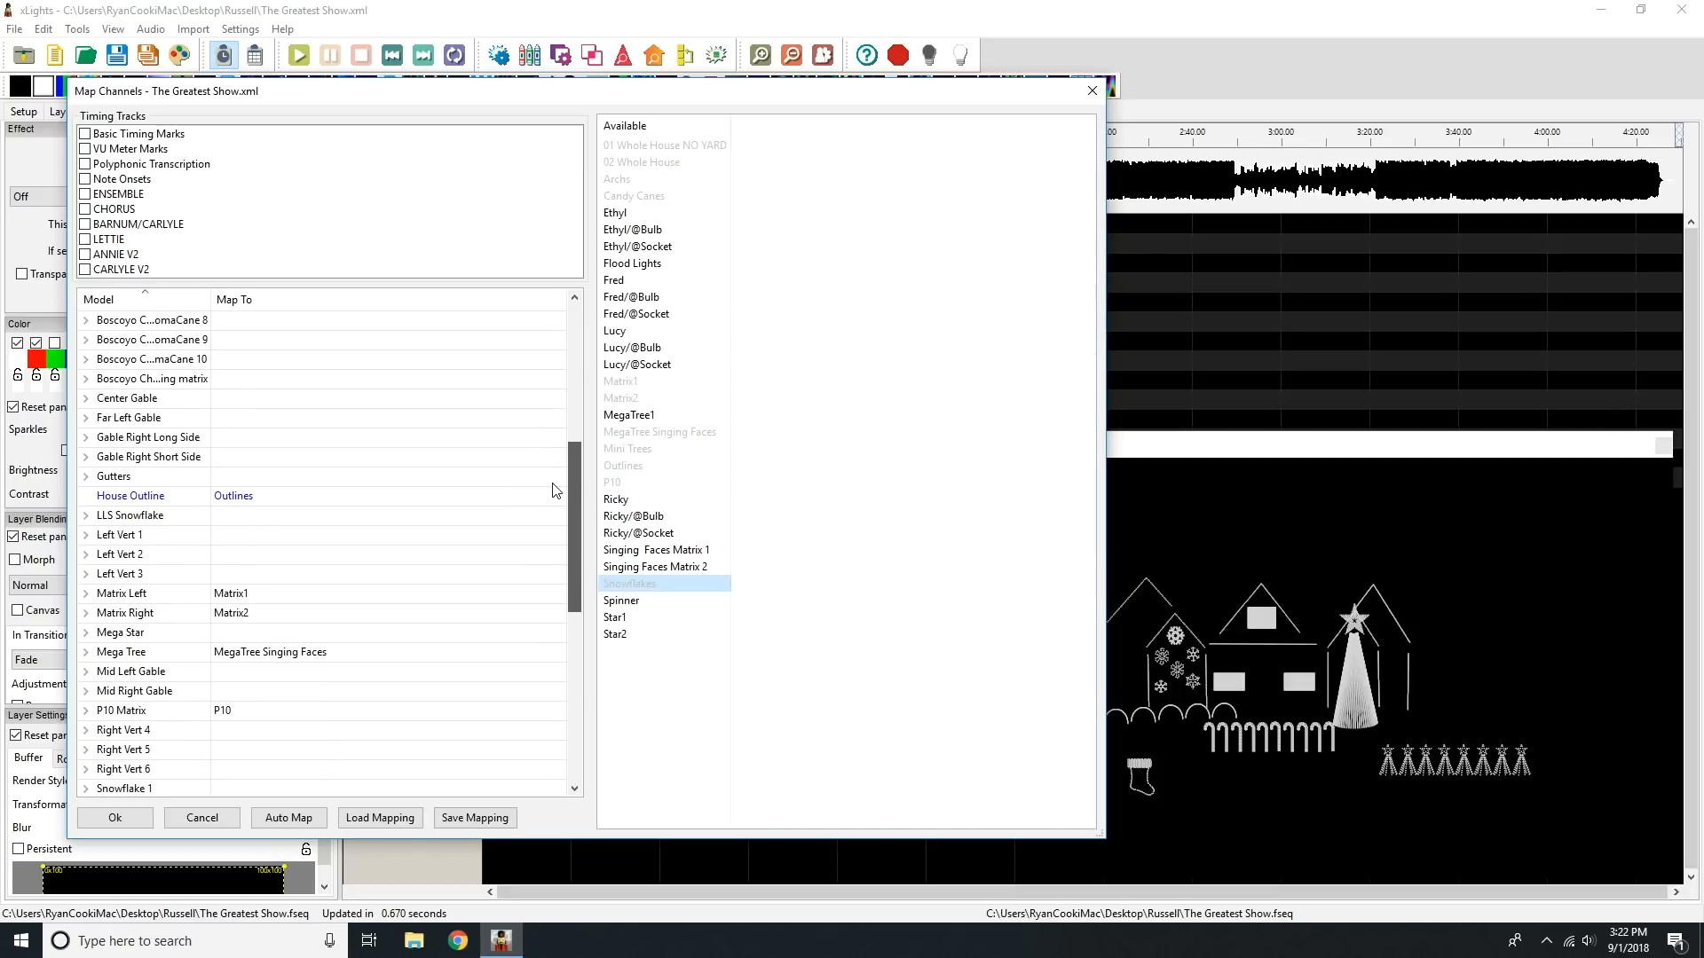
pyautogui.moveTo(648, 617); pyautogui.dragTo(334, 638)
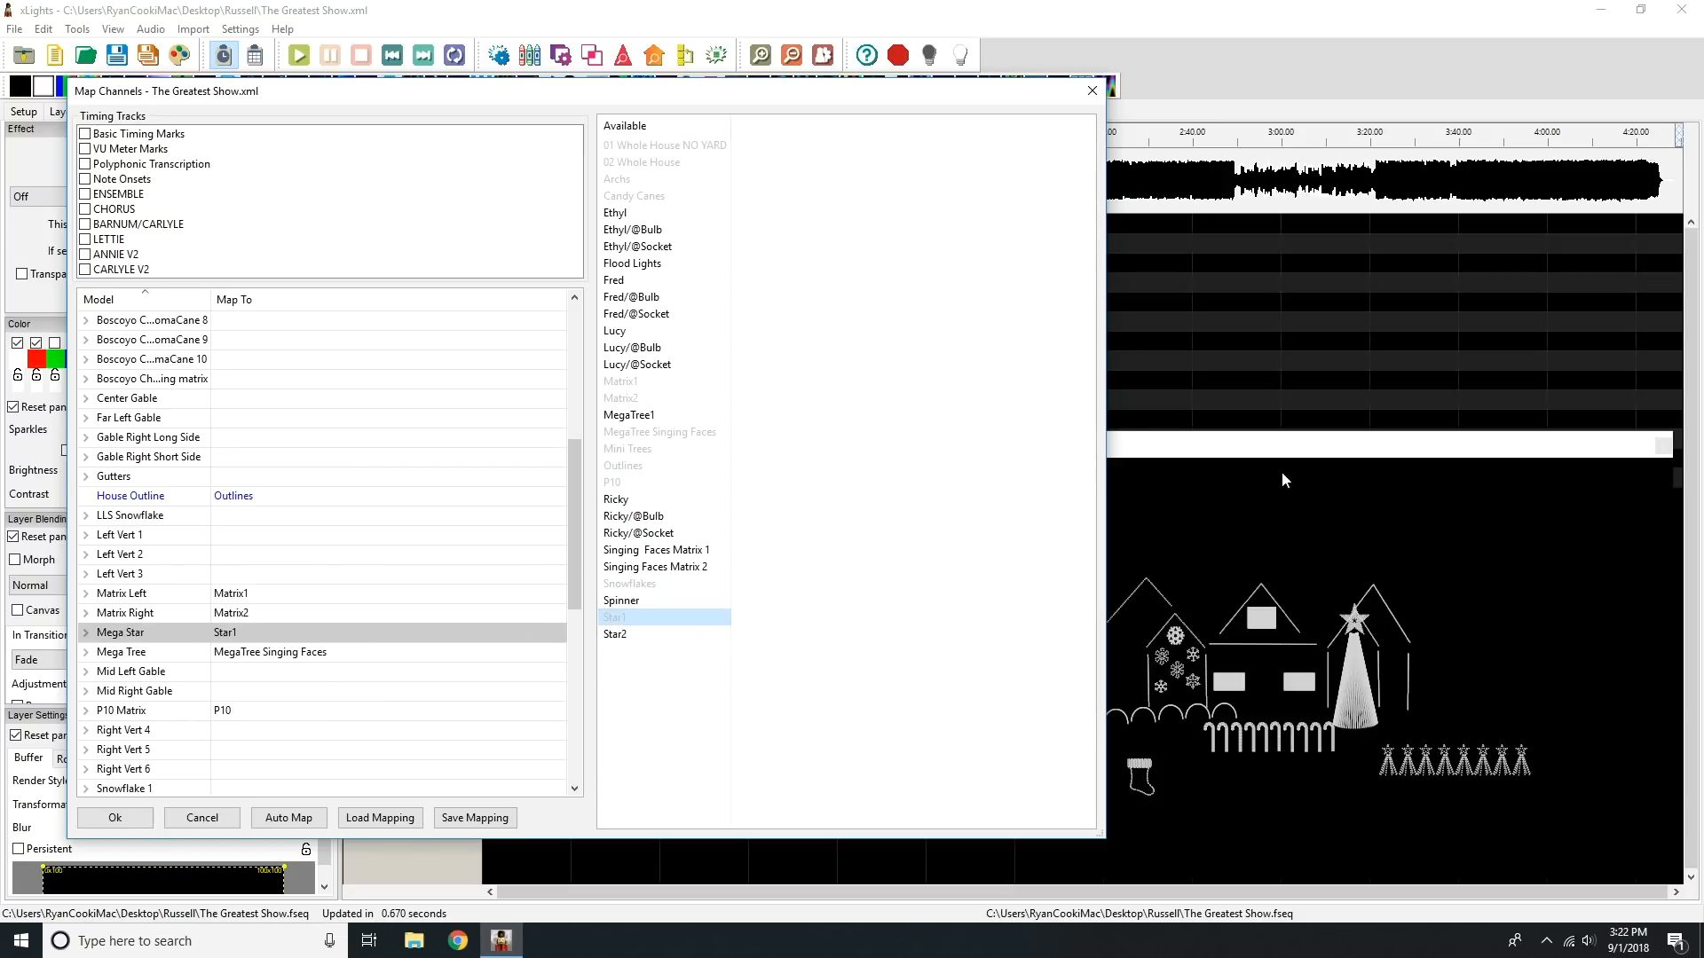
# Step: Map Spinner to the Boscoyo ChromaStocking matrix model, making the map window narrower and the Model column wide enough for full names
pyautogui.moveTo(1113, 418); pyautogui.dragTo(943, 426)
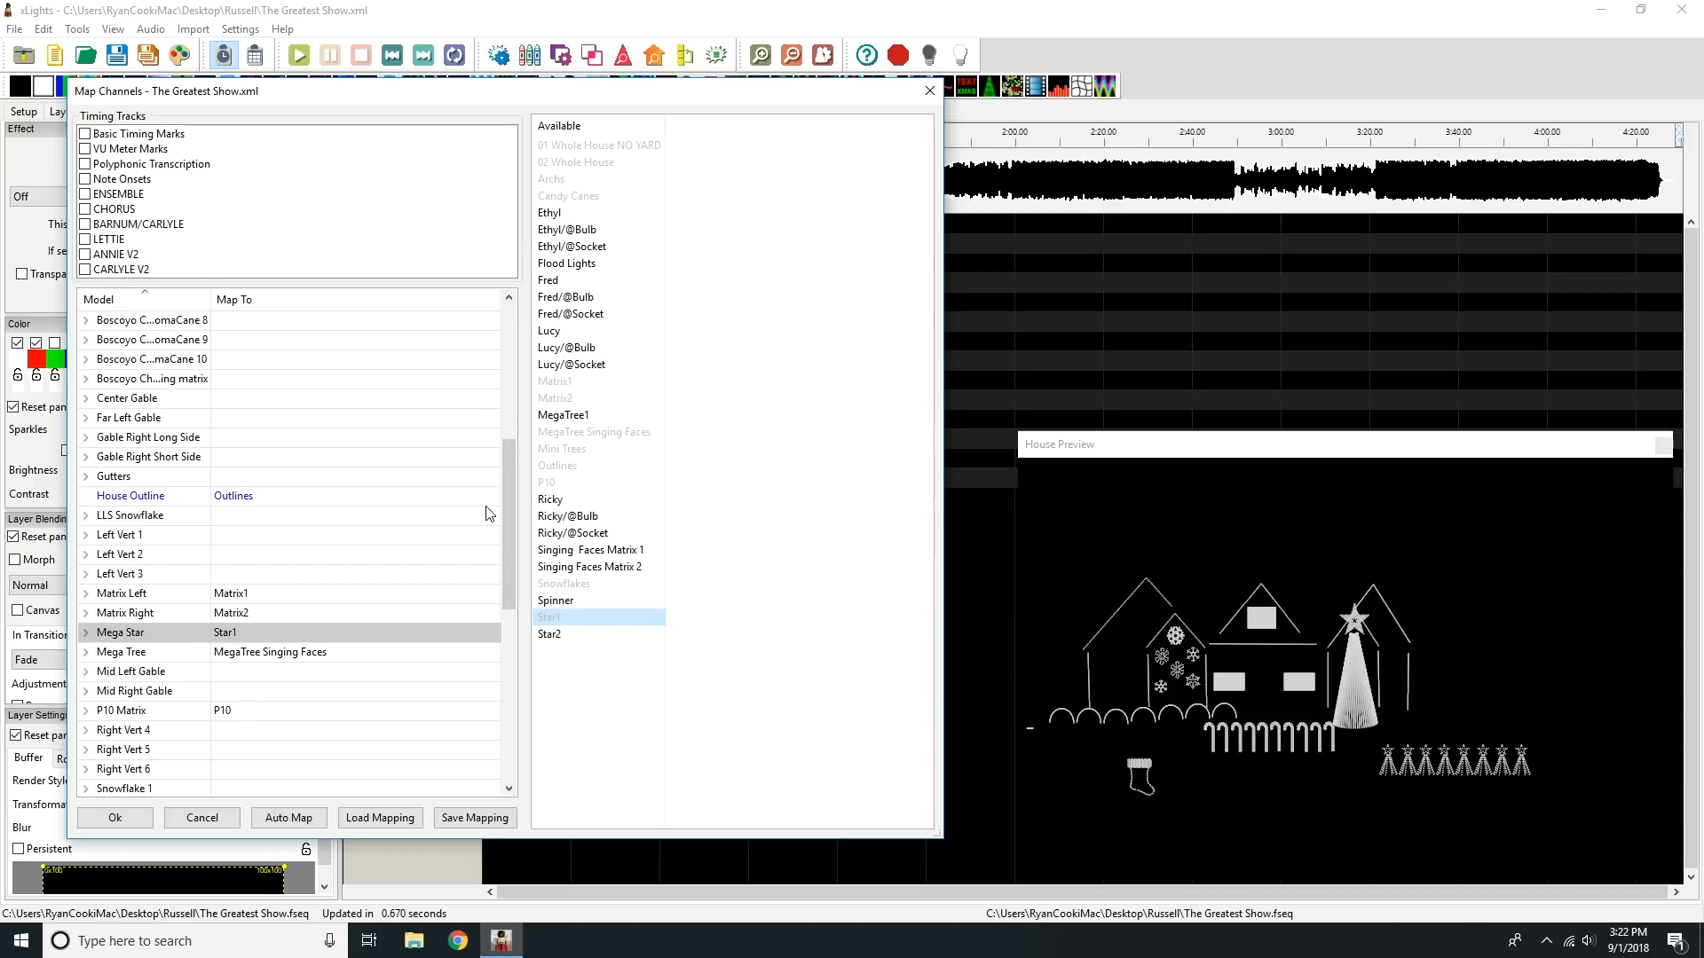
pyautogui.click(165, 380)
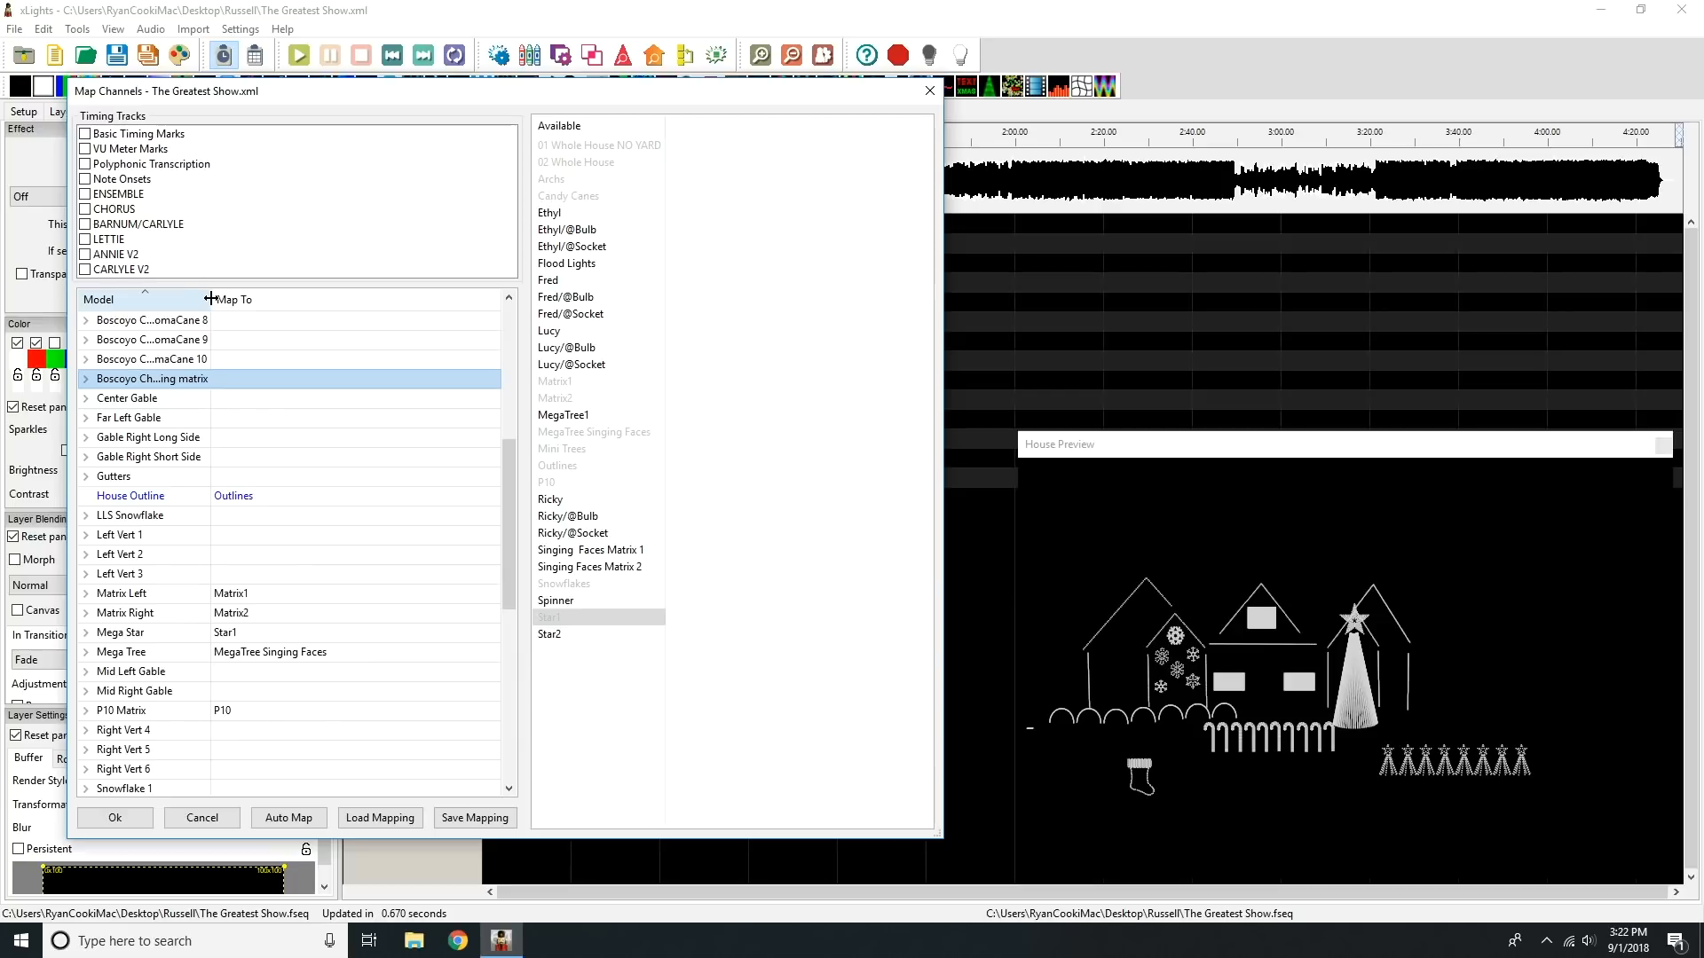
pyautogui.moveTo(210, 299); pyautogui.dragTo(274, 299)
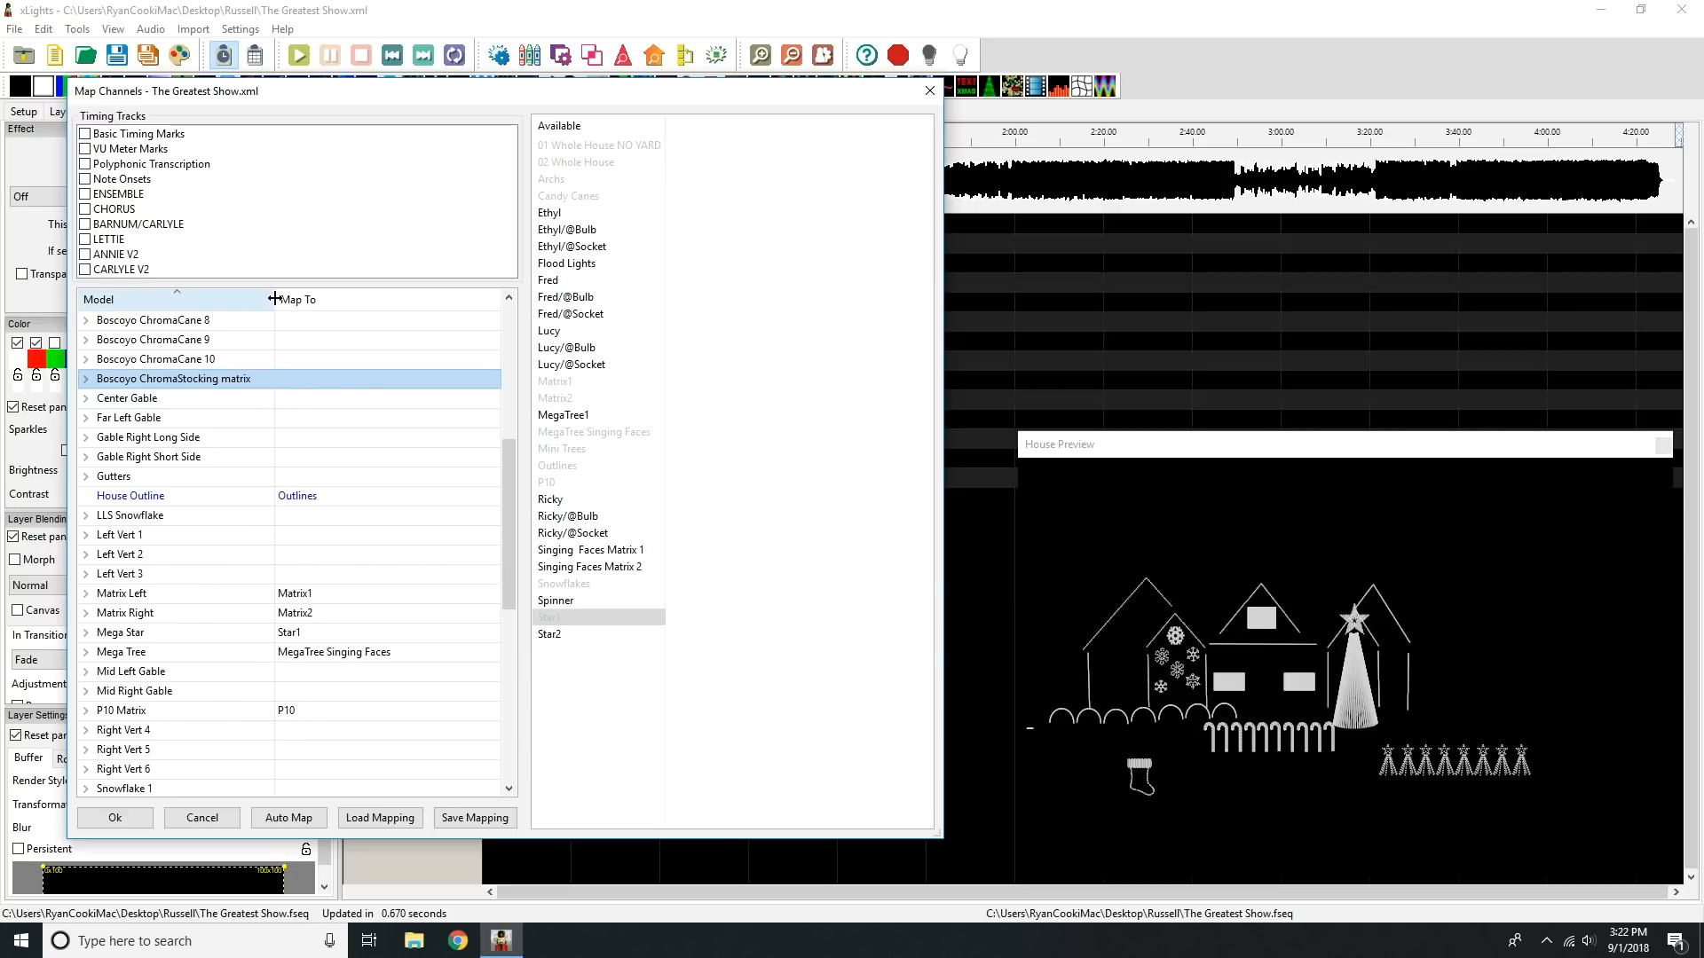
pyautogui.click(560, 601)
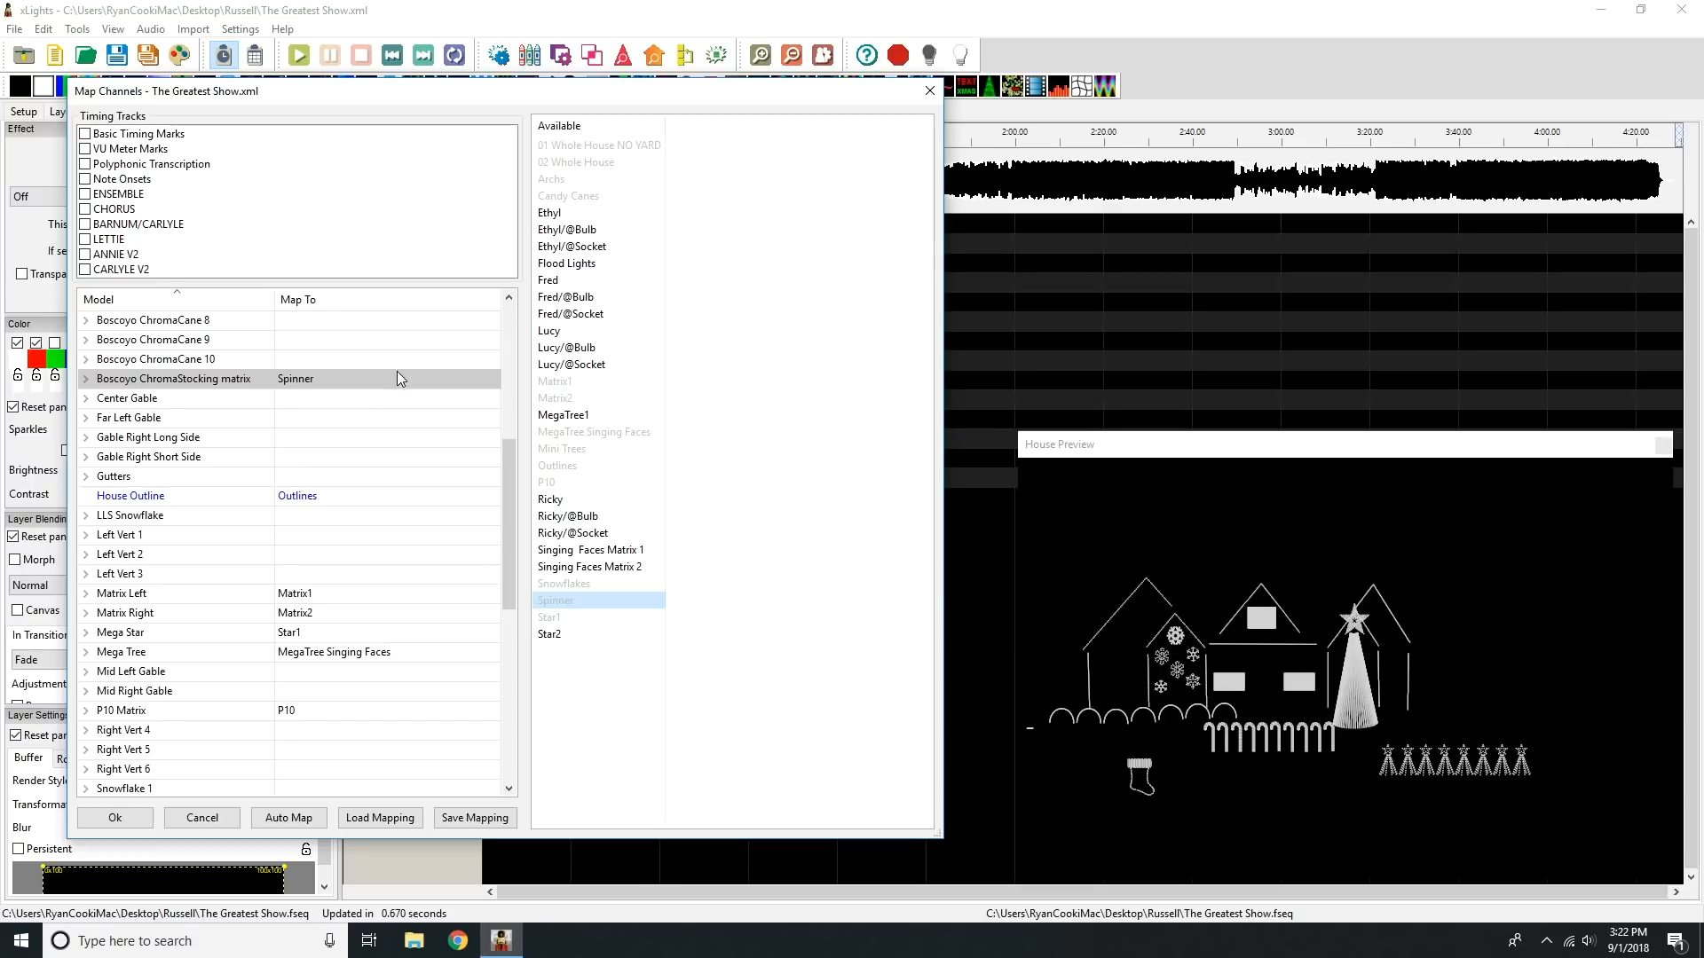
# Step: Include all ten listed timing tracks in the import, from Basic Timing Marks through CARLYLE V2
pyautogui.moveTo(515, 538); pyautogui.dragTo(475, 320)
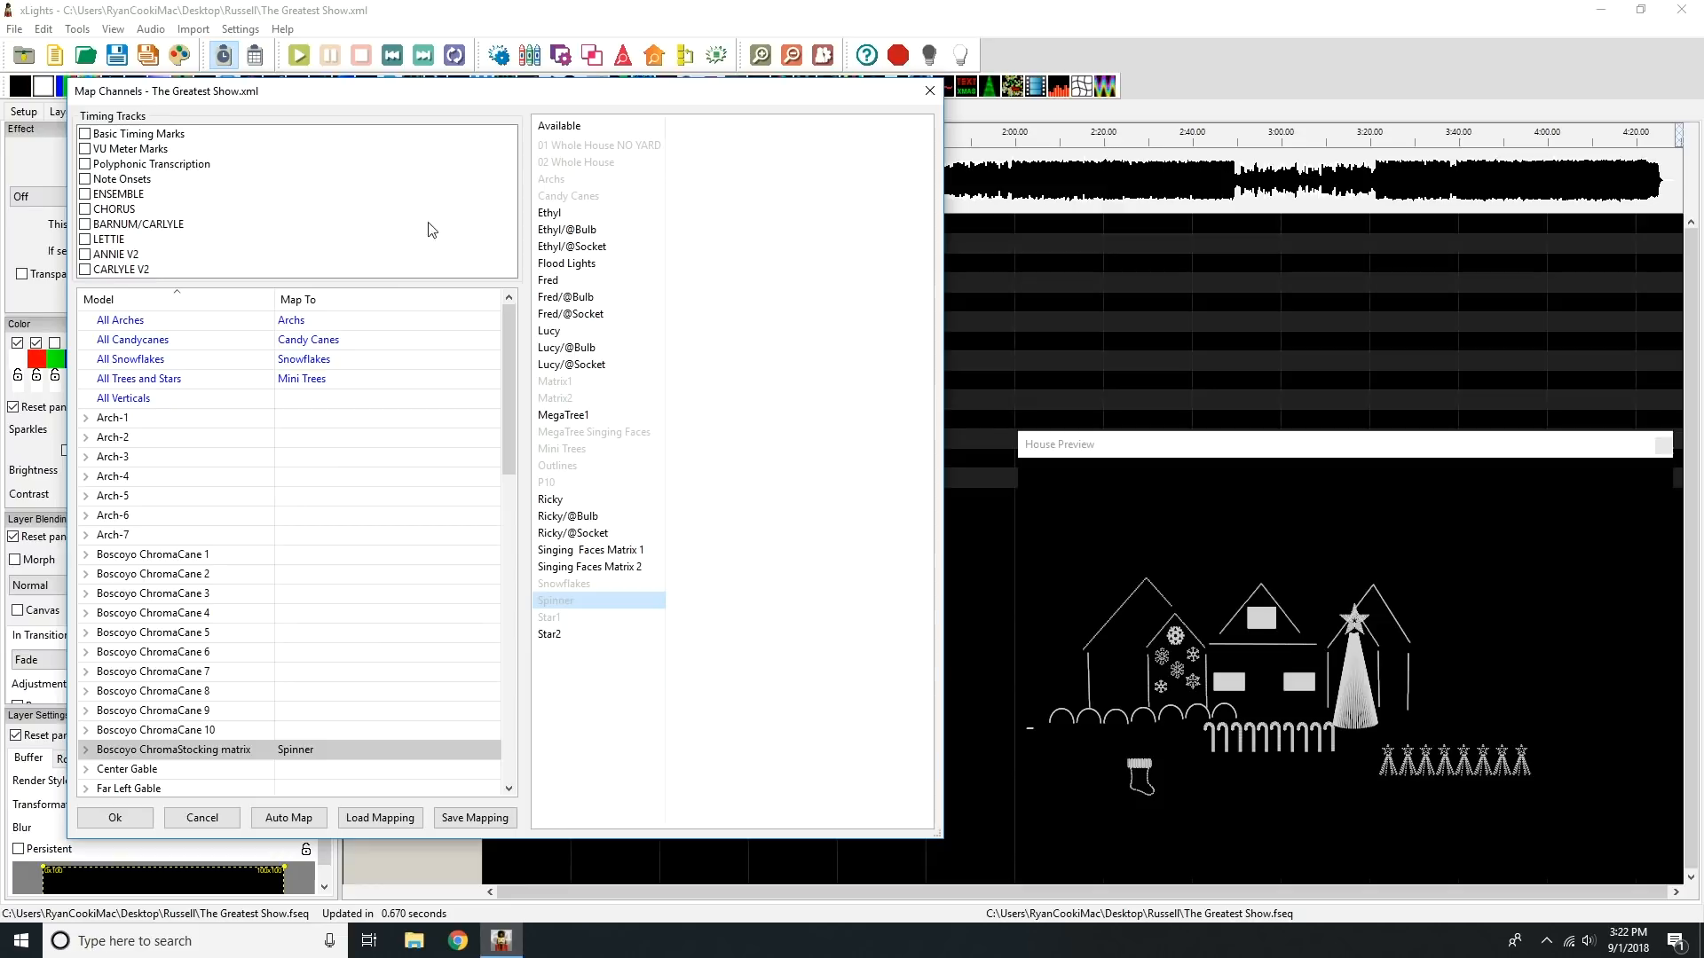
pyautogui.click(151, 135)
pyautogui.click(138, 151)
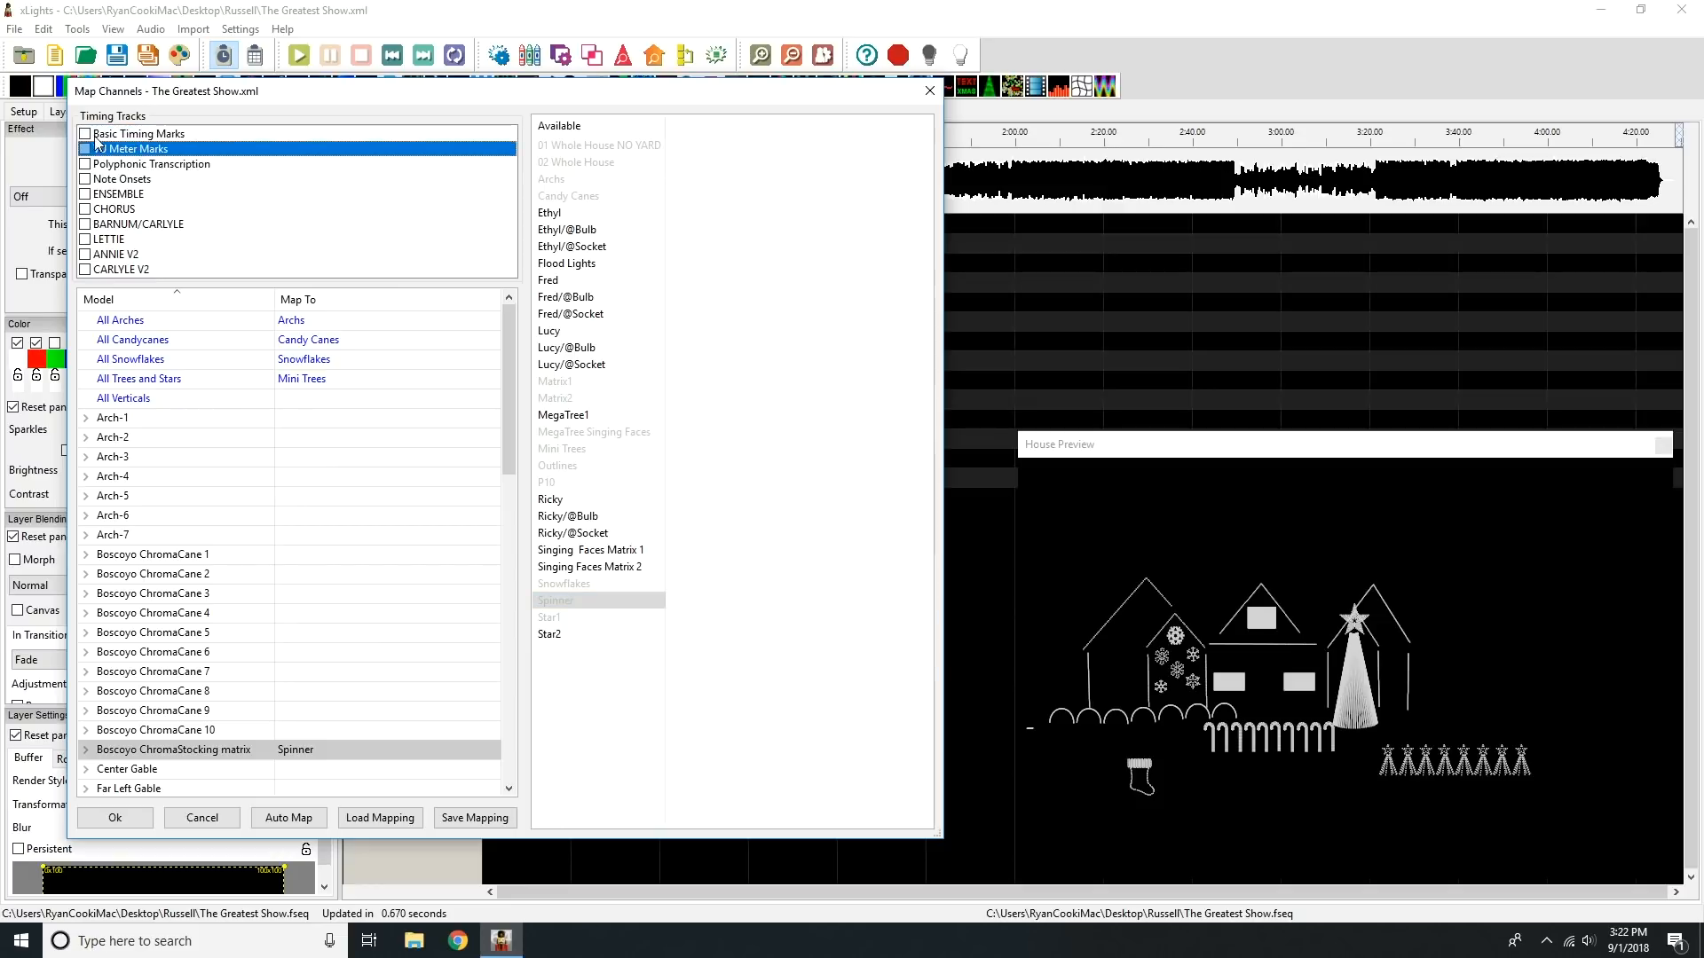
pyautogui.click(85, 164)
pyautogui.click(86, 179)
pyautogui.click(85, 194)
pyautogui.click(85, 210)
pyautogui.click(85, 254)
pyautogui.click(85, 269)
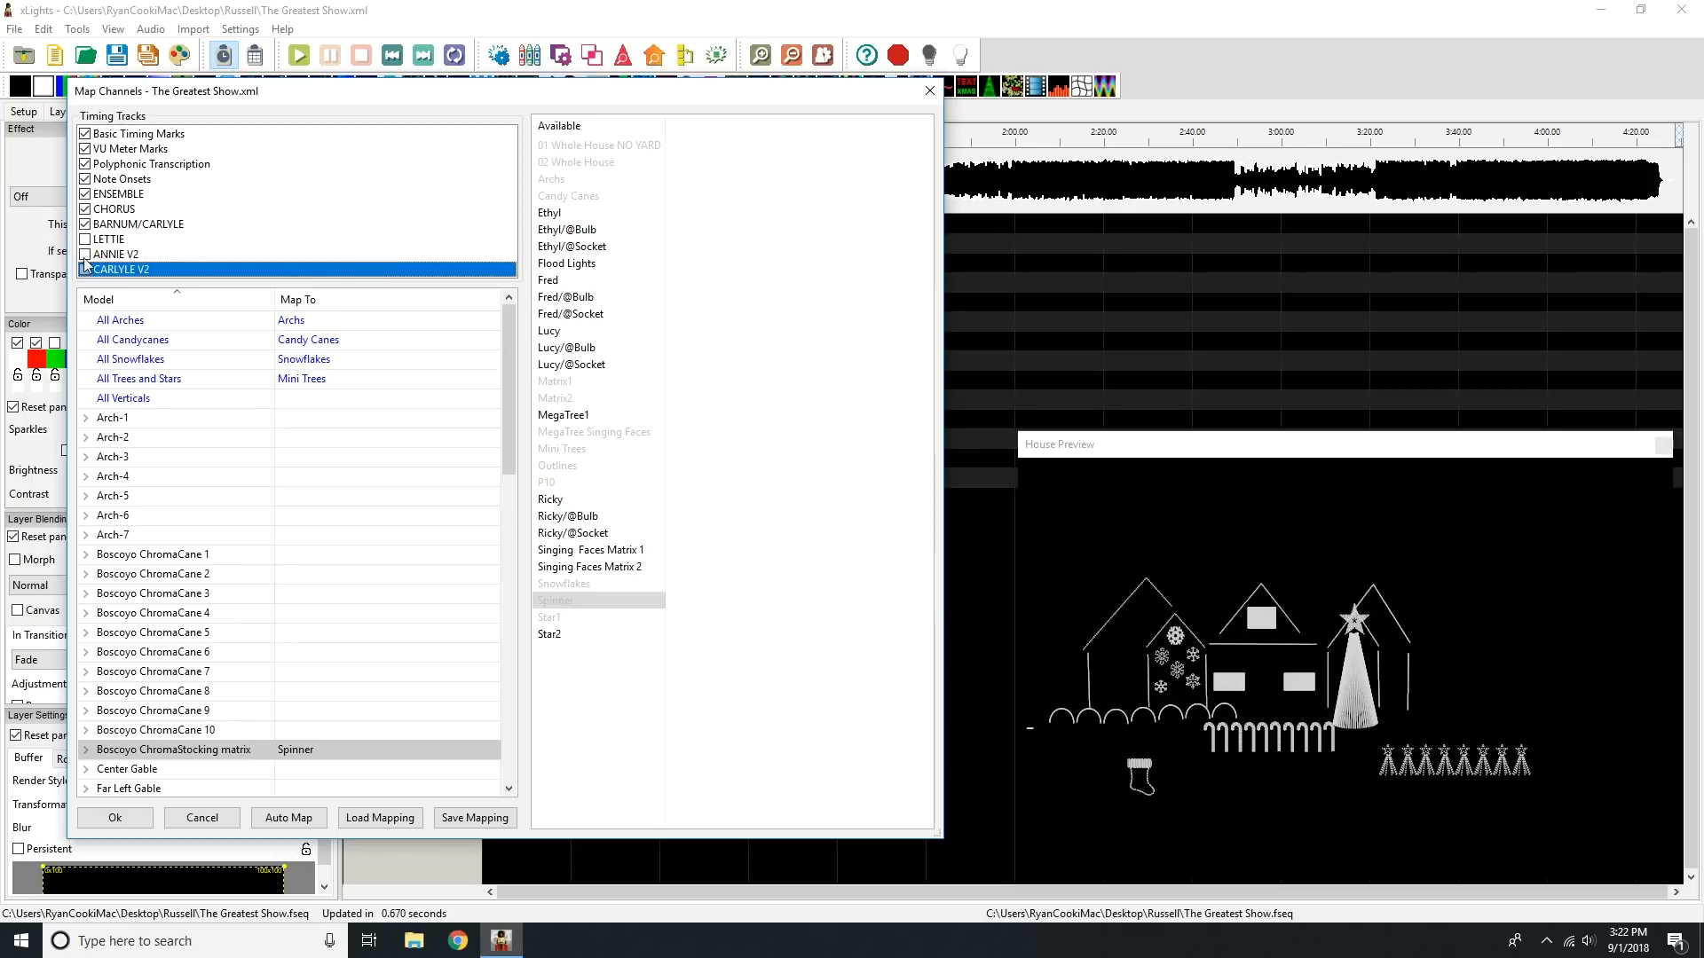
pyautogui.click(85, 225)
pyautogui.click(85, 268)
# Step: Save the channel mapping as "mapping" in the Russell folder on the Desktop and run the effects import
pyautogui.click(475, 818)
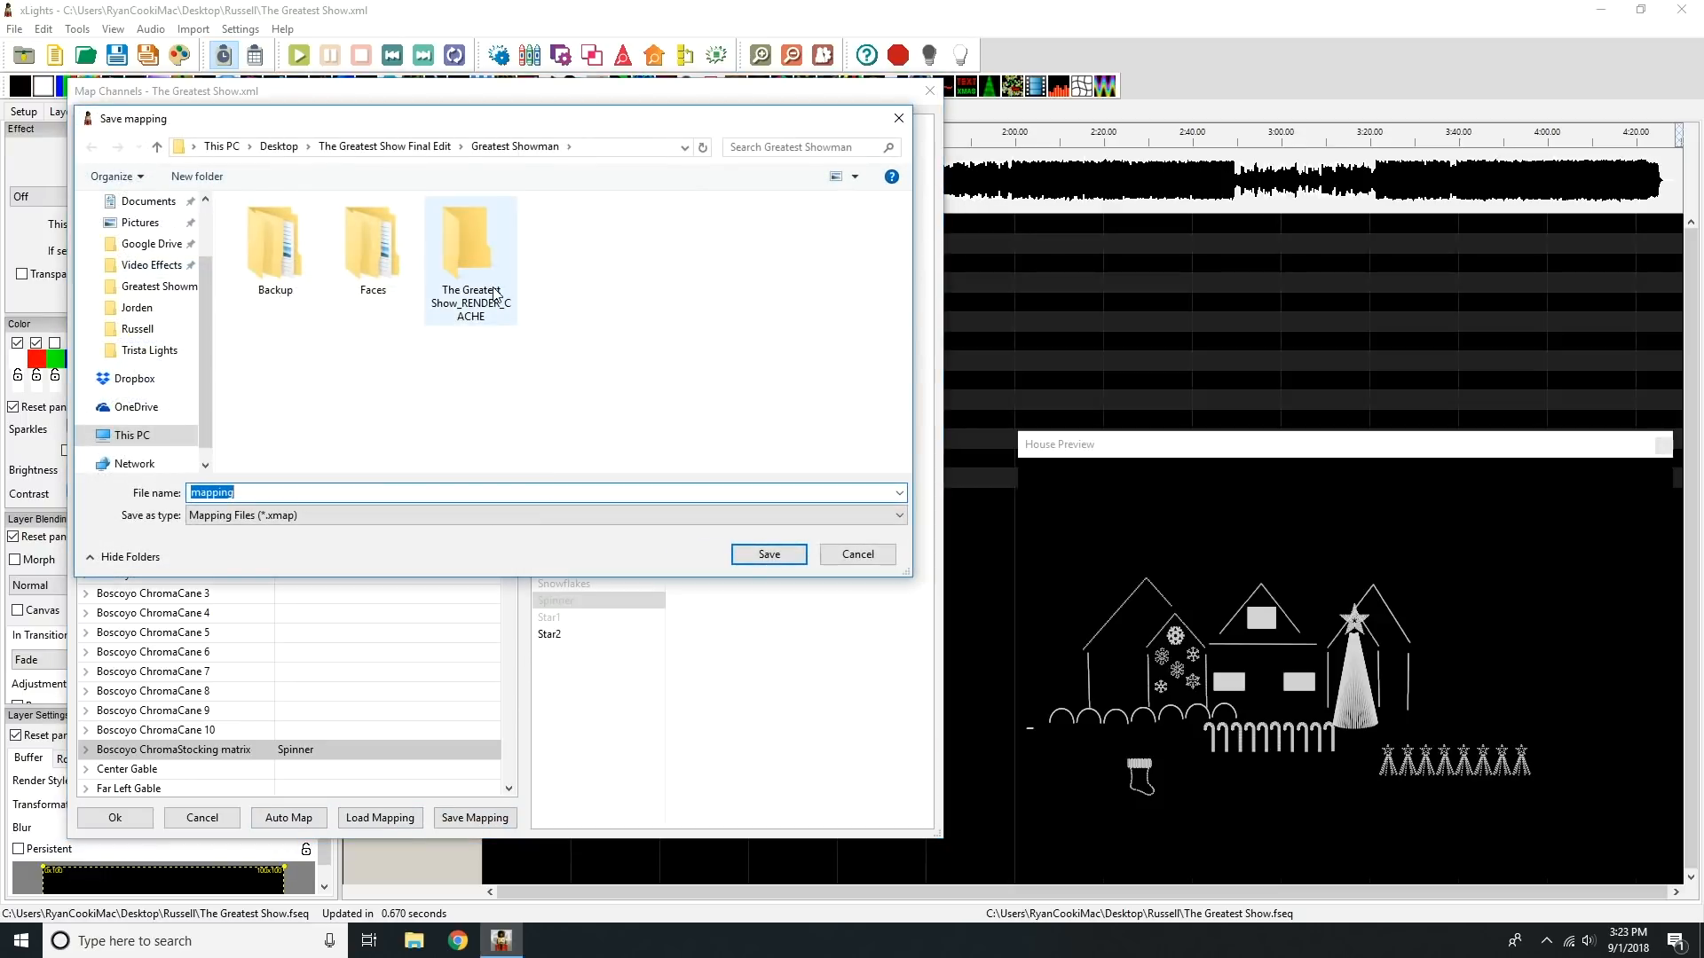
pyautogui.click(279, 146)
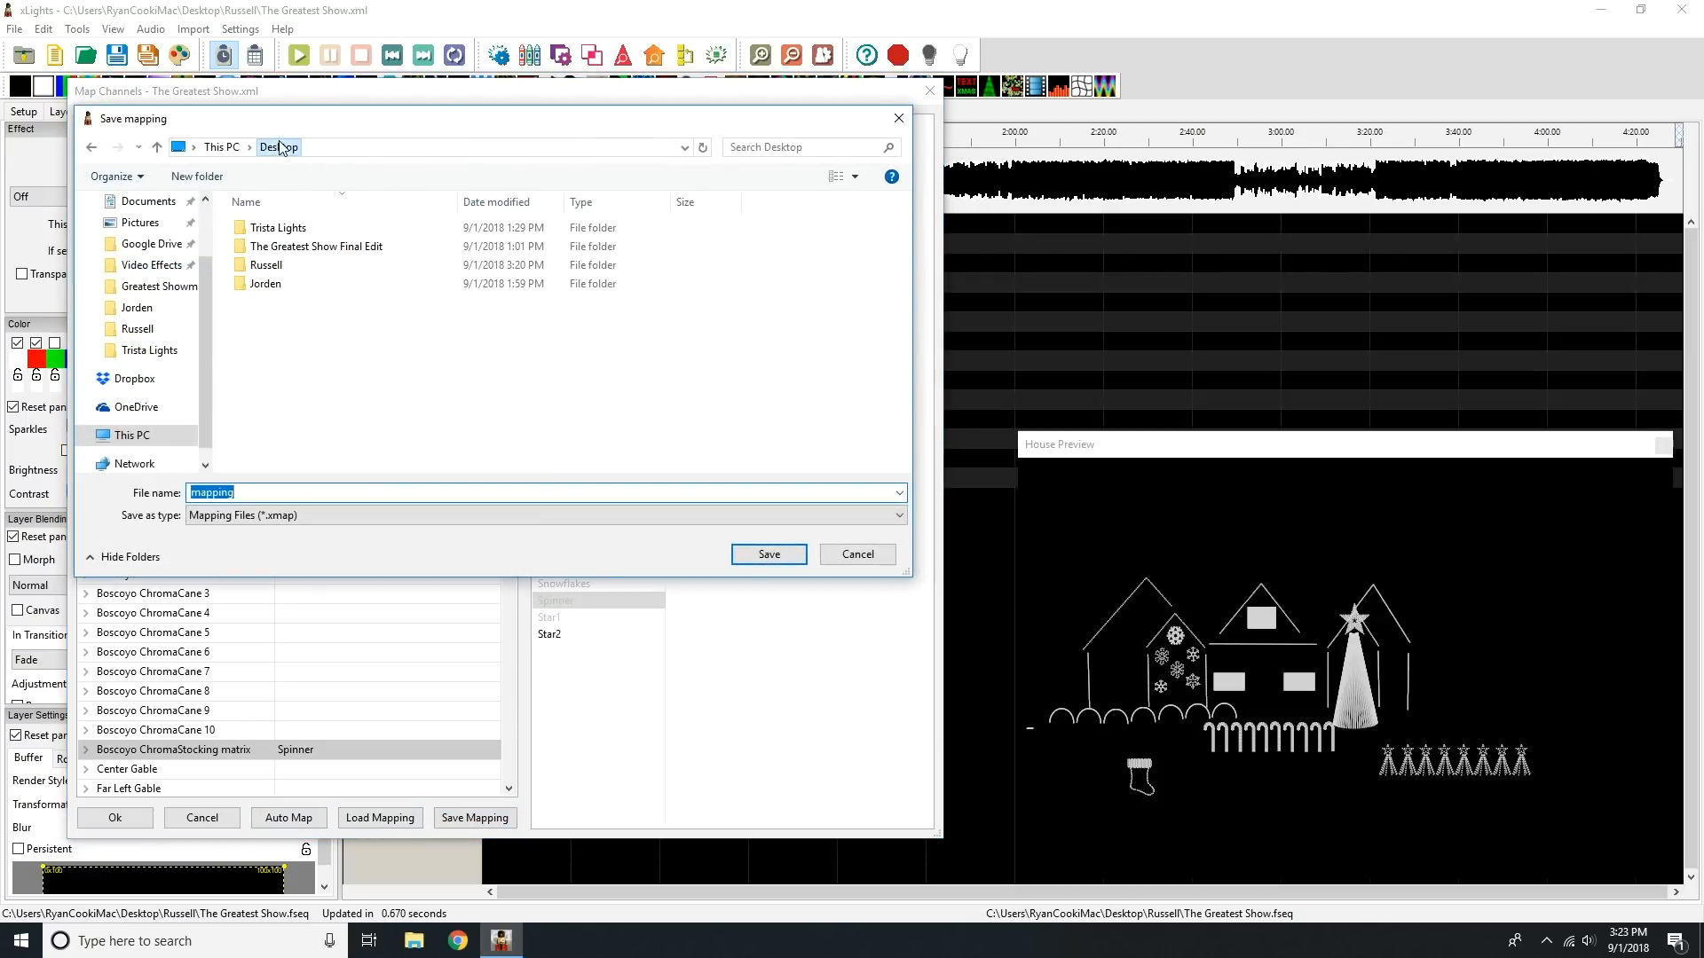
pyautogui.doubleClick(302, 272)
pyautogui.click(746, 557)
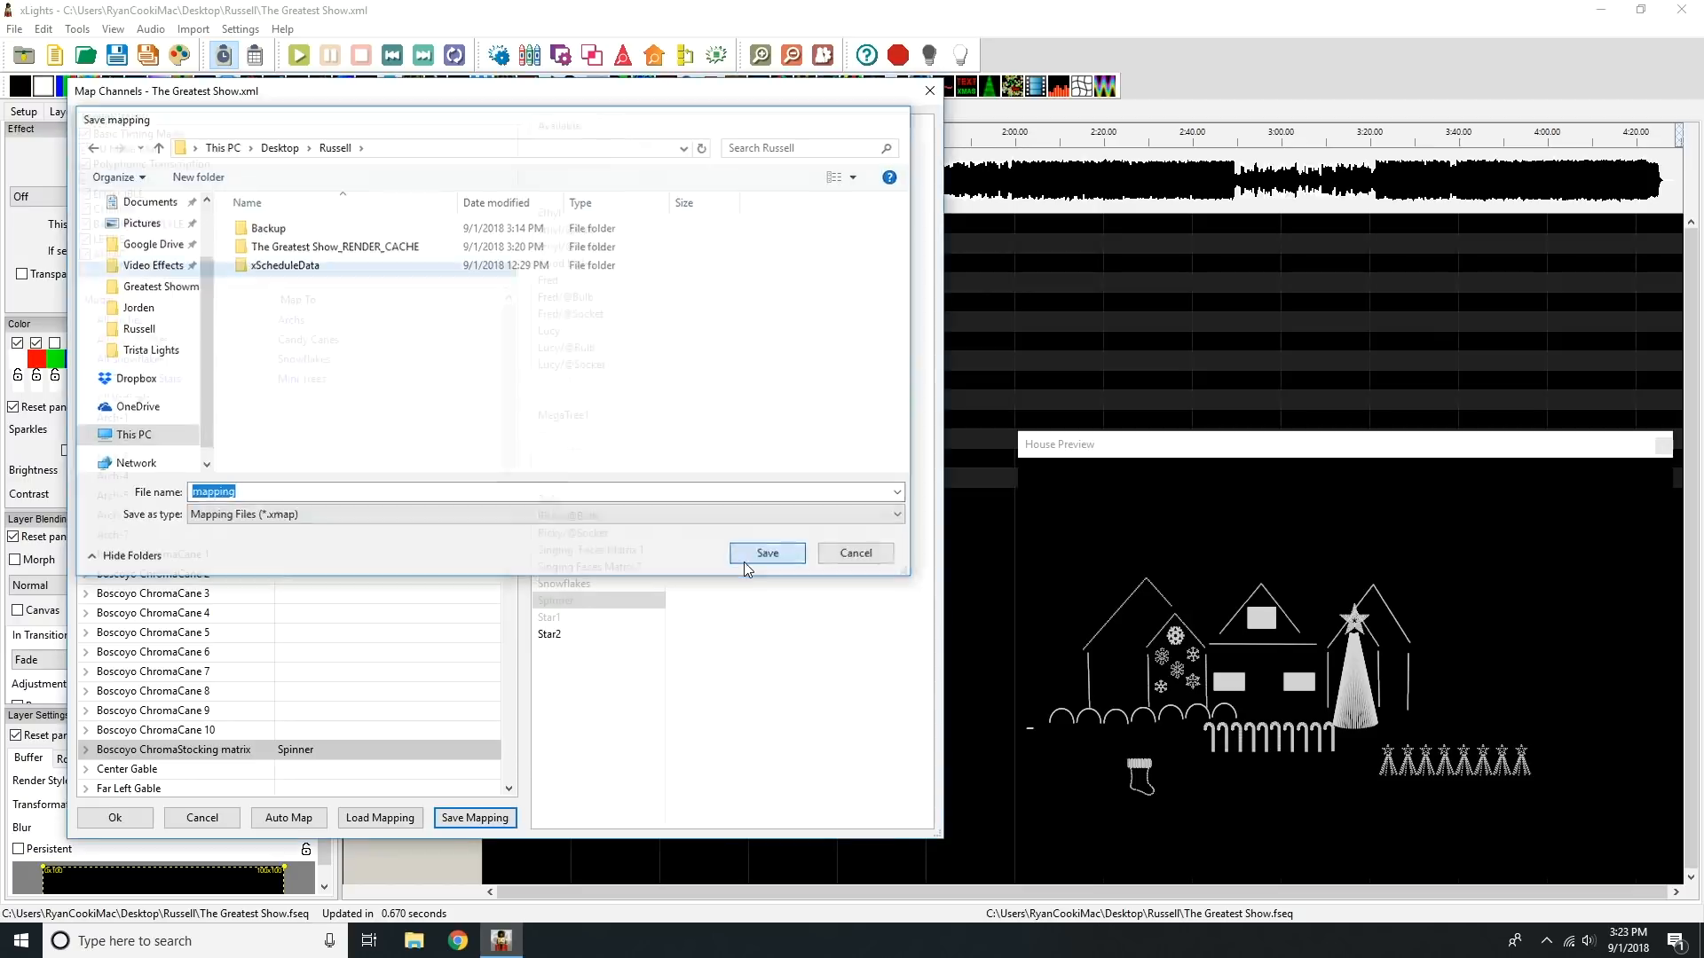
pyautogui.click(111, 818)
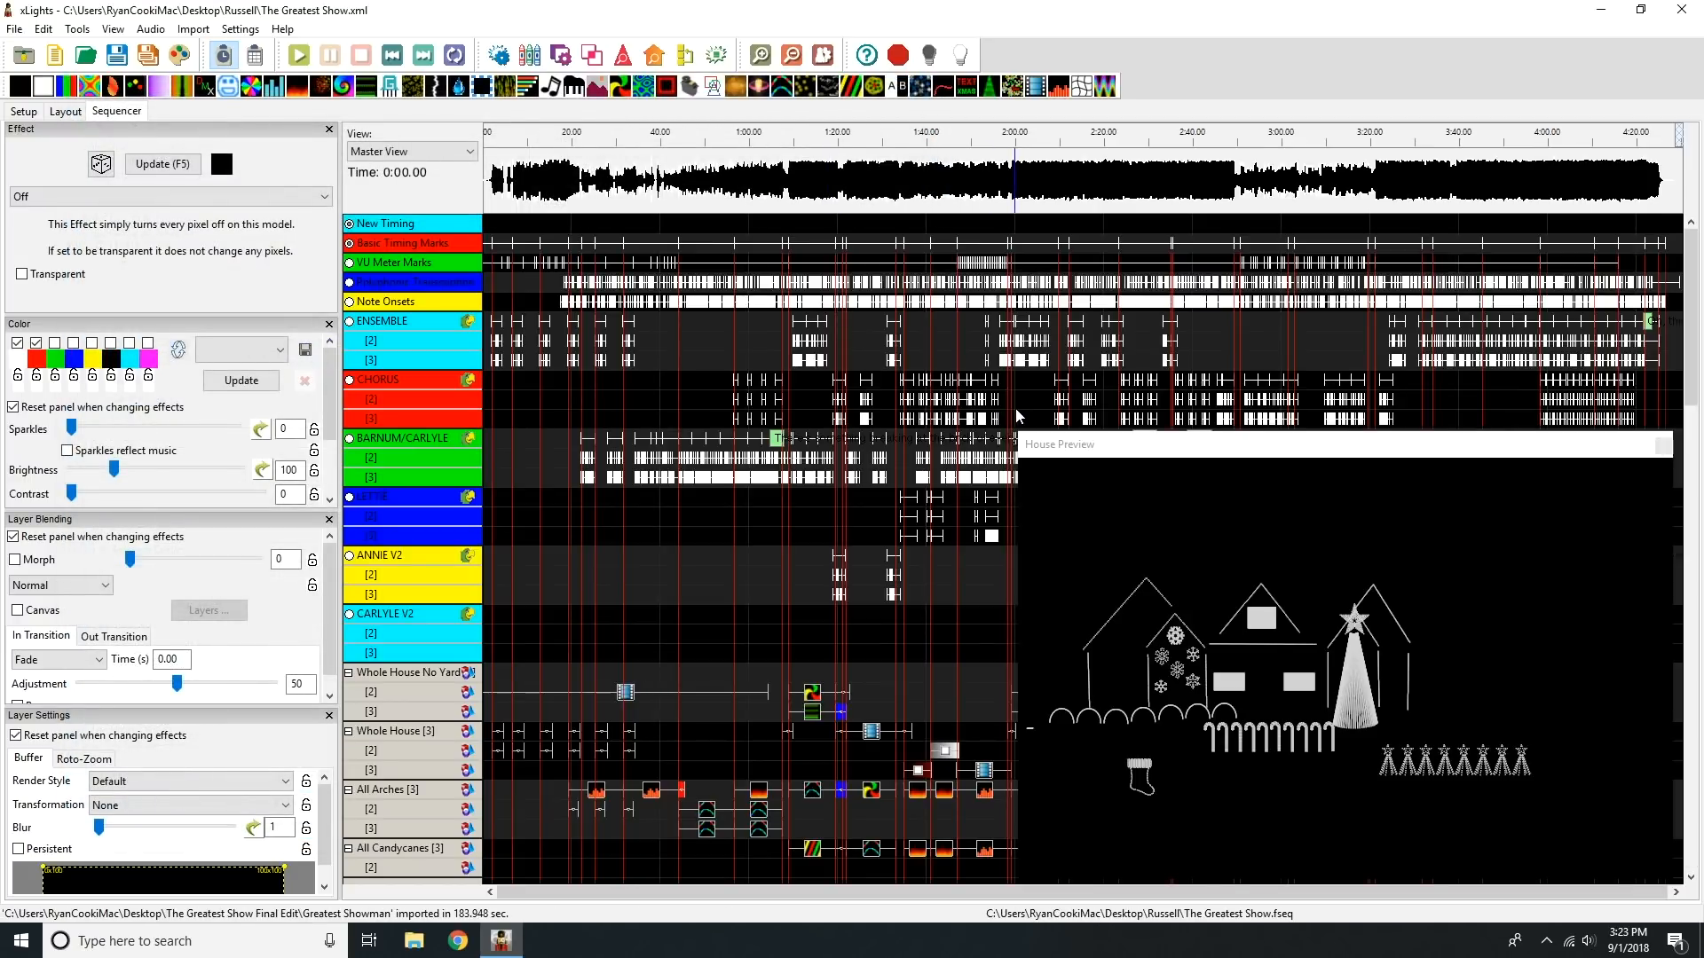
# Step: Collapse the lyric timing tracks from ENSEMBLE through CARLYLE V2 to single rows and save the sequence
pyautogui.doubleClick(406, 321)
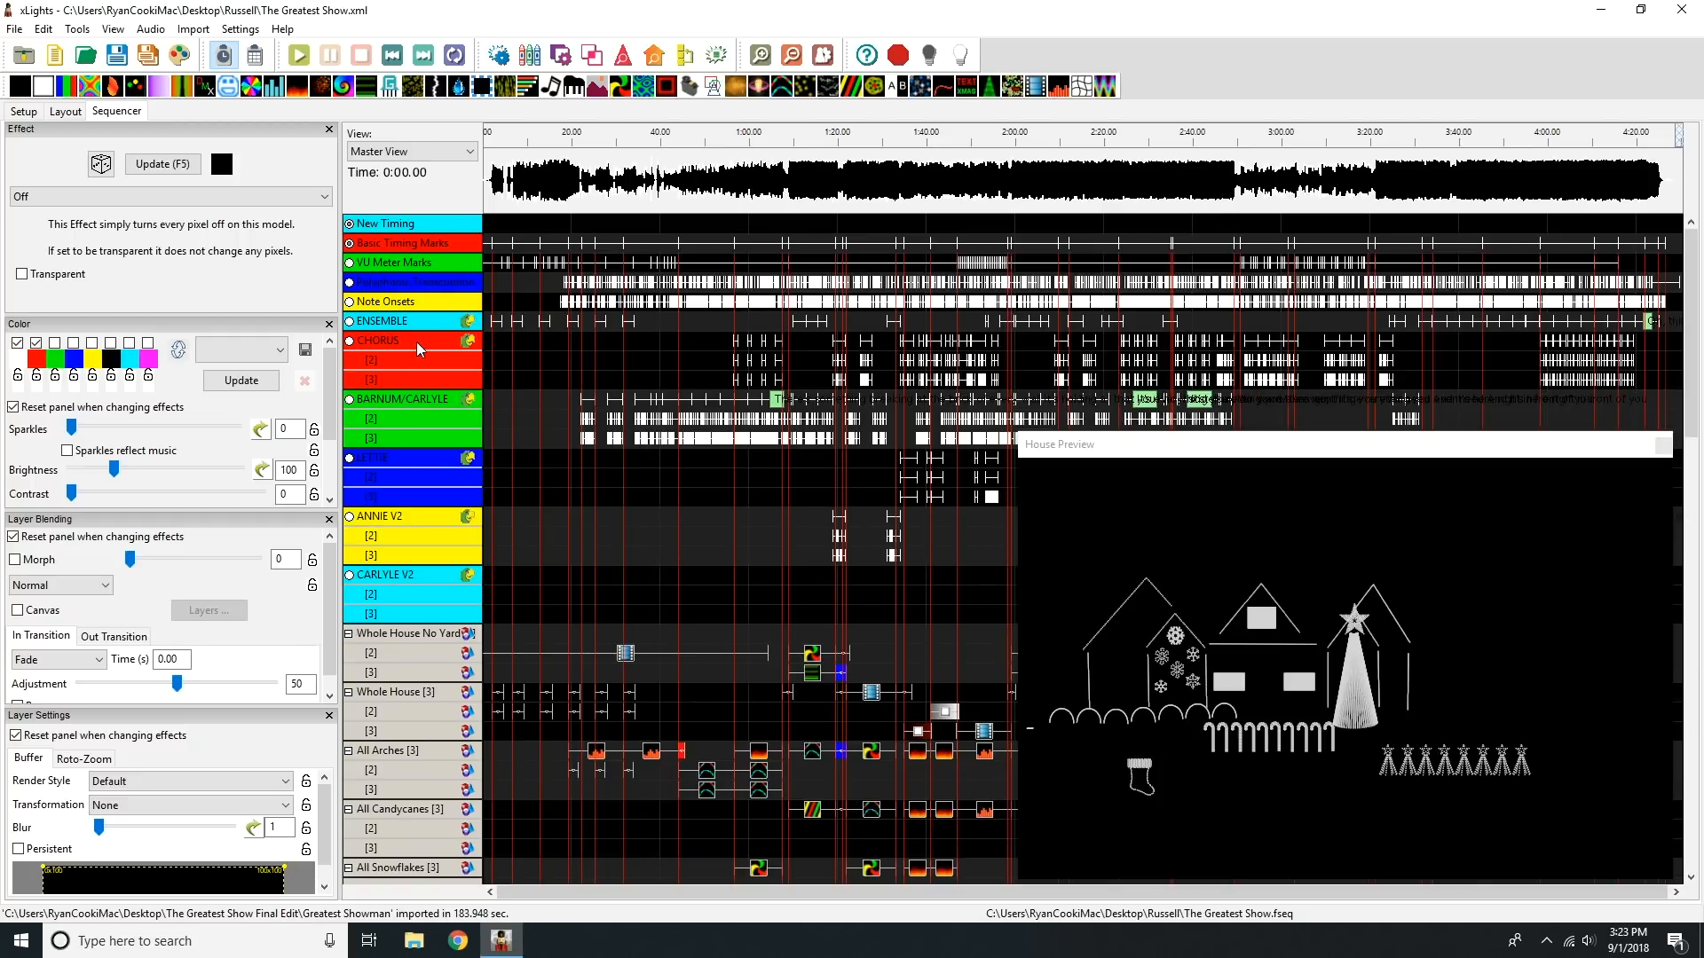
pyautogui.doubleClick(417, 342)
pyautogui.doubleClick(419, 360)
pyautogui.doubleClick(421, 380)
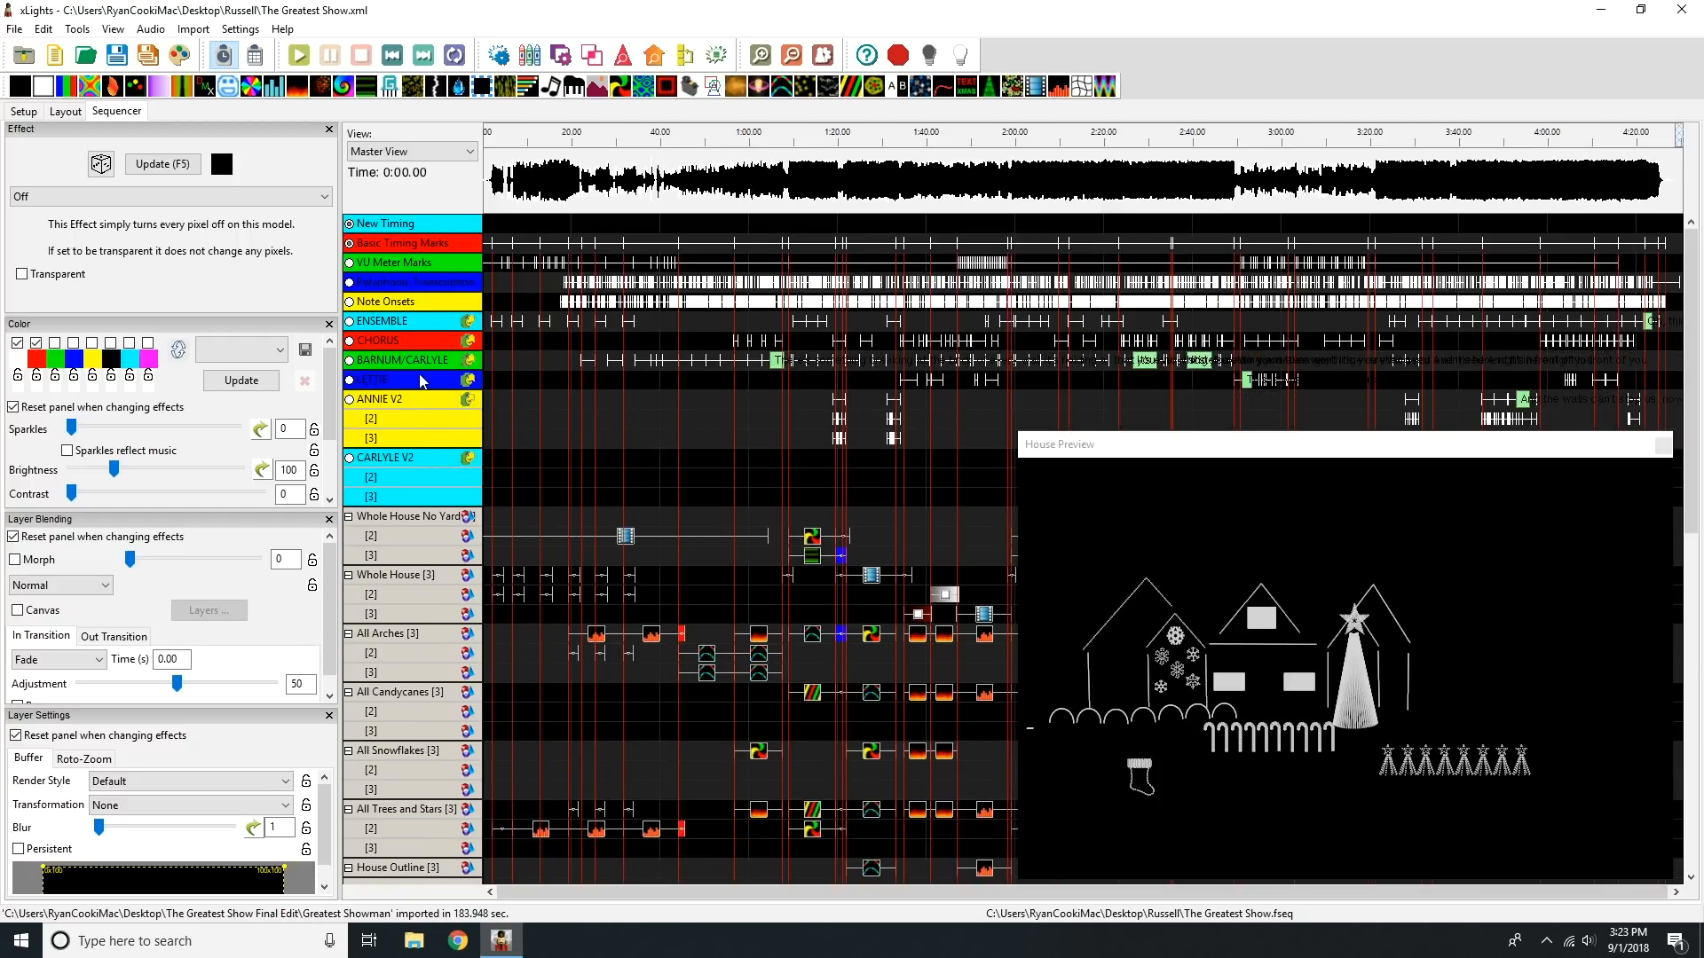
pyautogui.doubleClick(429, 404)
pyautogui.doubleClick(436, 421)
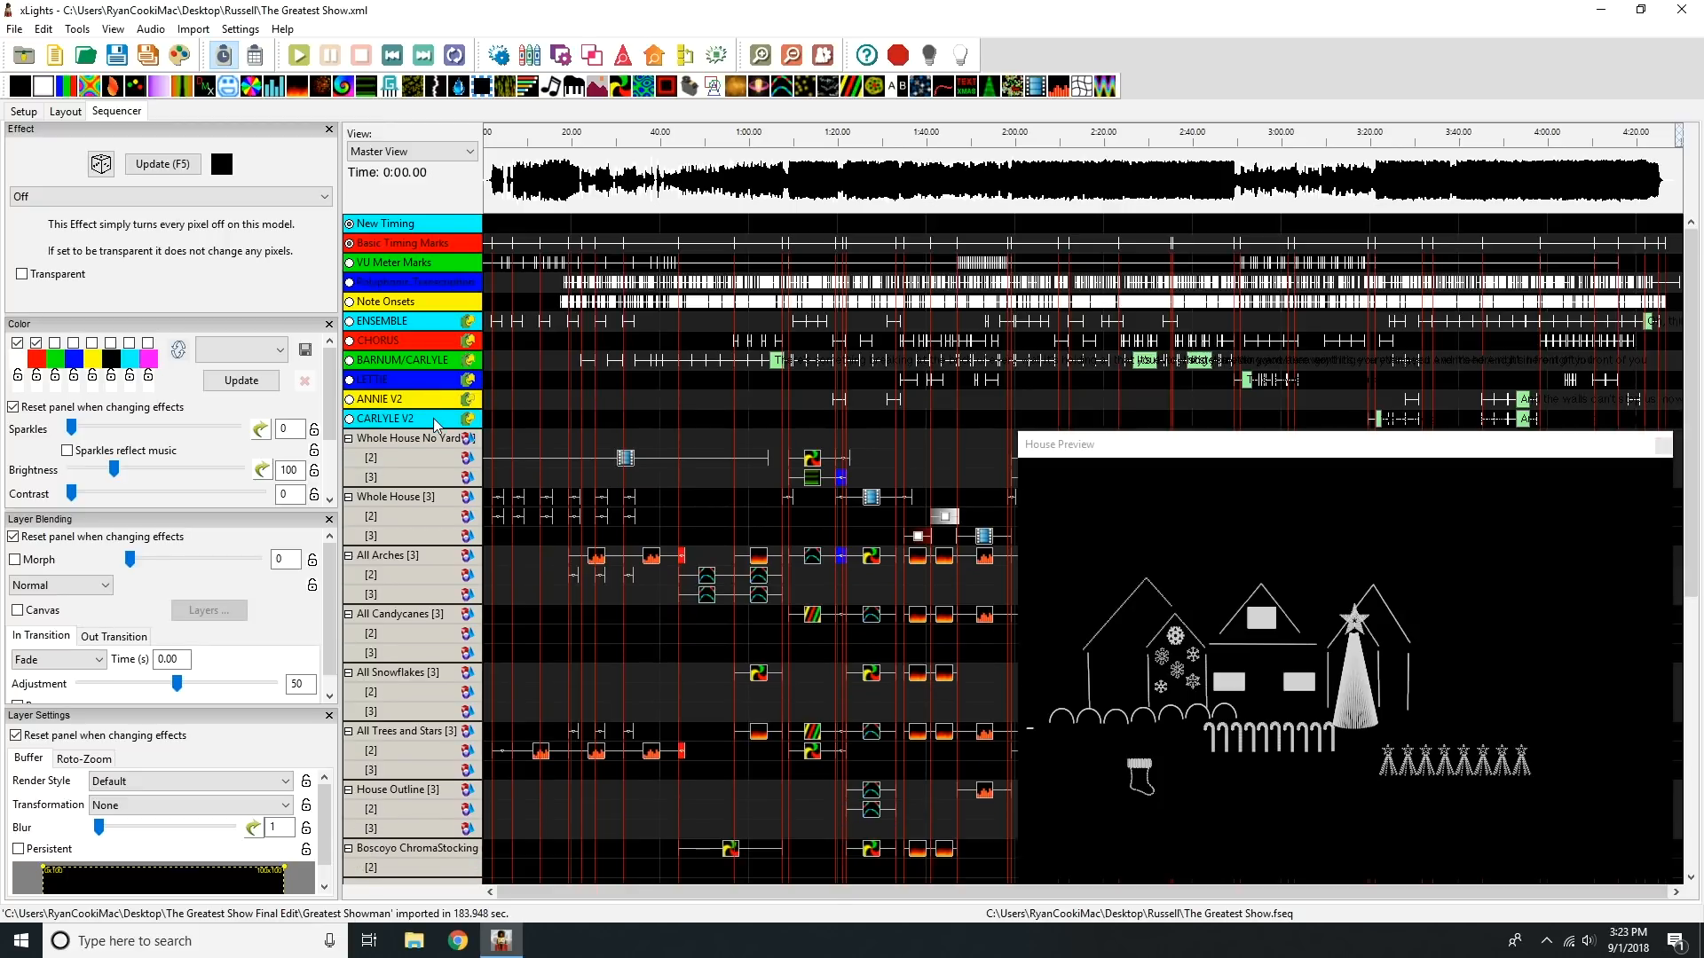
pyautogui.moveTo(1691, 305); pyautogui.dragTo(1656, 197)
pyautogui.click(122, 57)
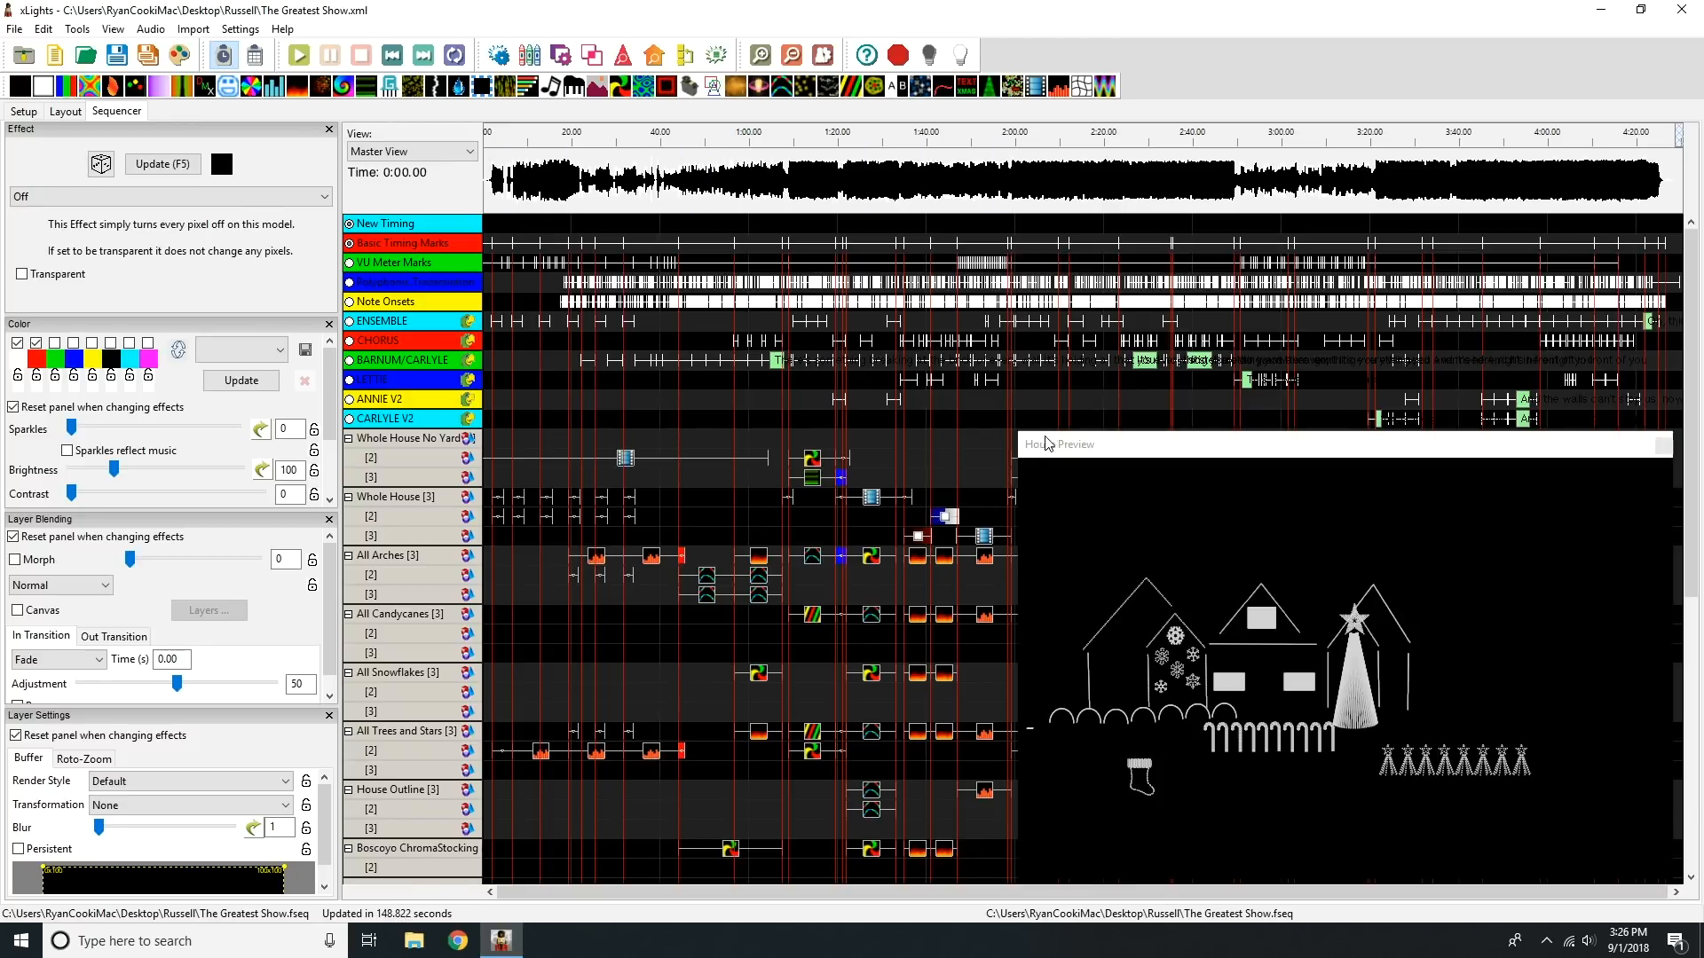
# Step: Preview the imported sequence on the house by playing it from about 0:19, 1:10, 2:20 and 2:47, and stop playback
pyautogui.click(563, 142)
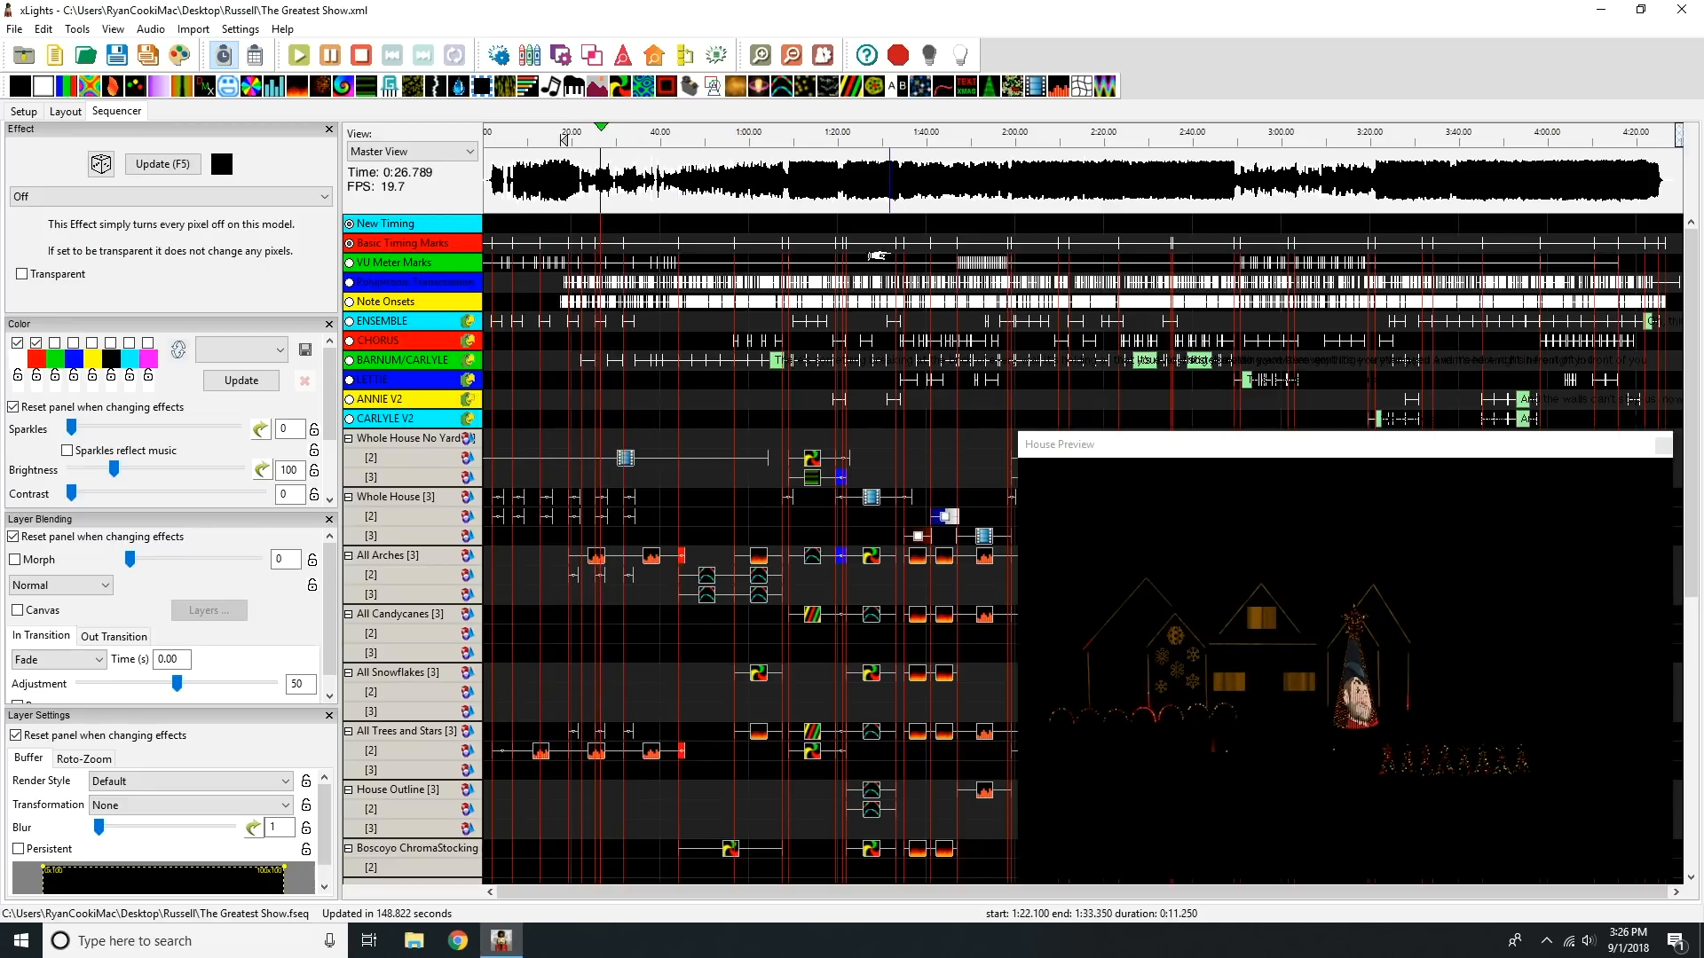
pyautogui.click(793, 140)
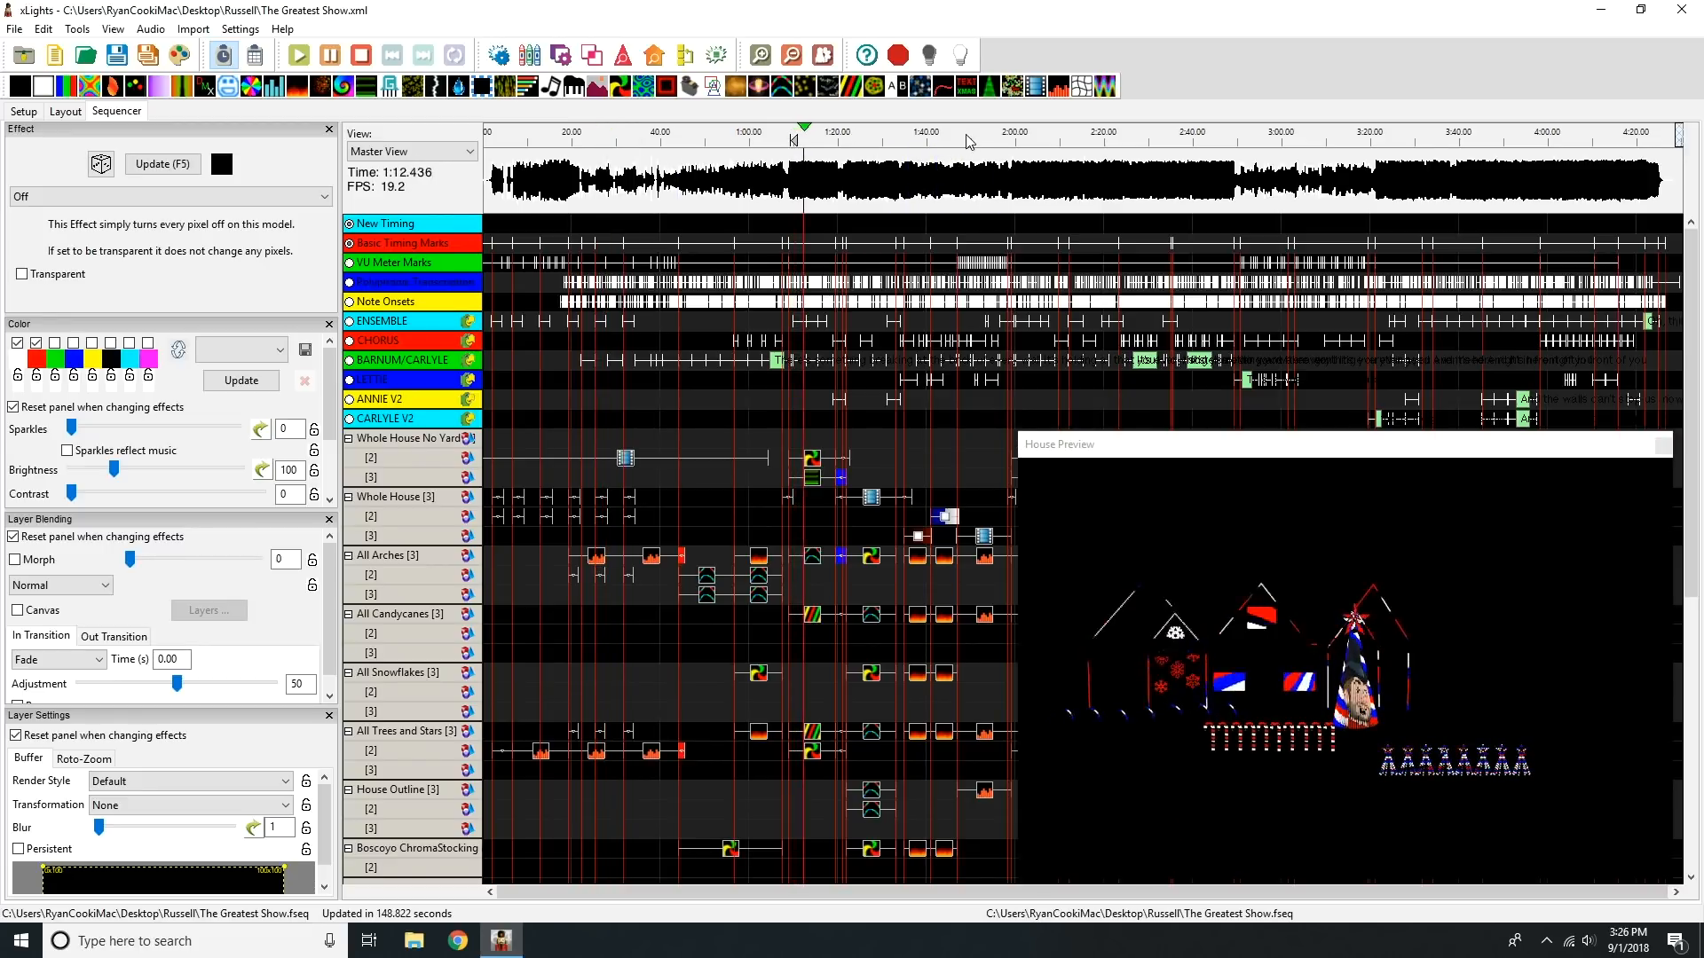
pyautogui.click(1099, 139)
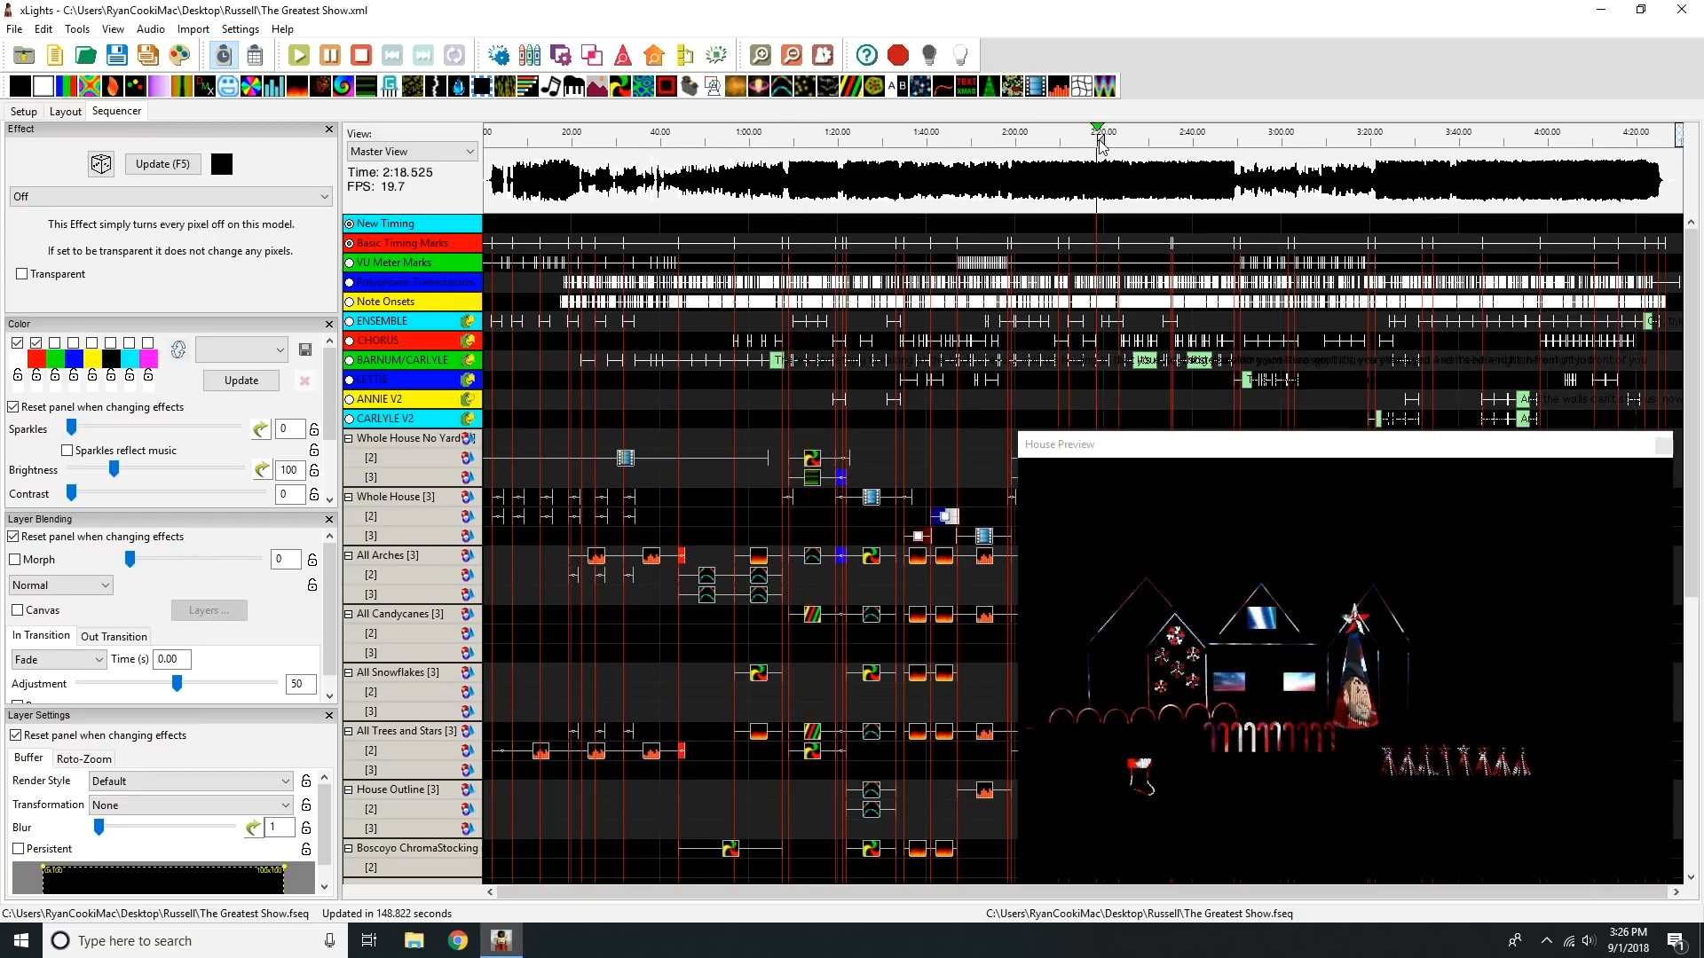
pyautogui.click(1224, 139)
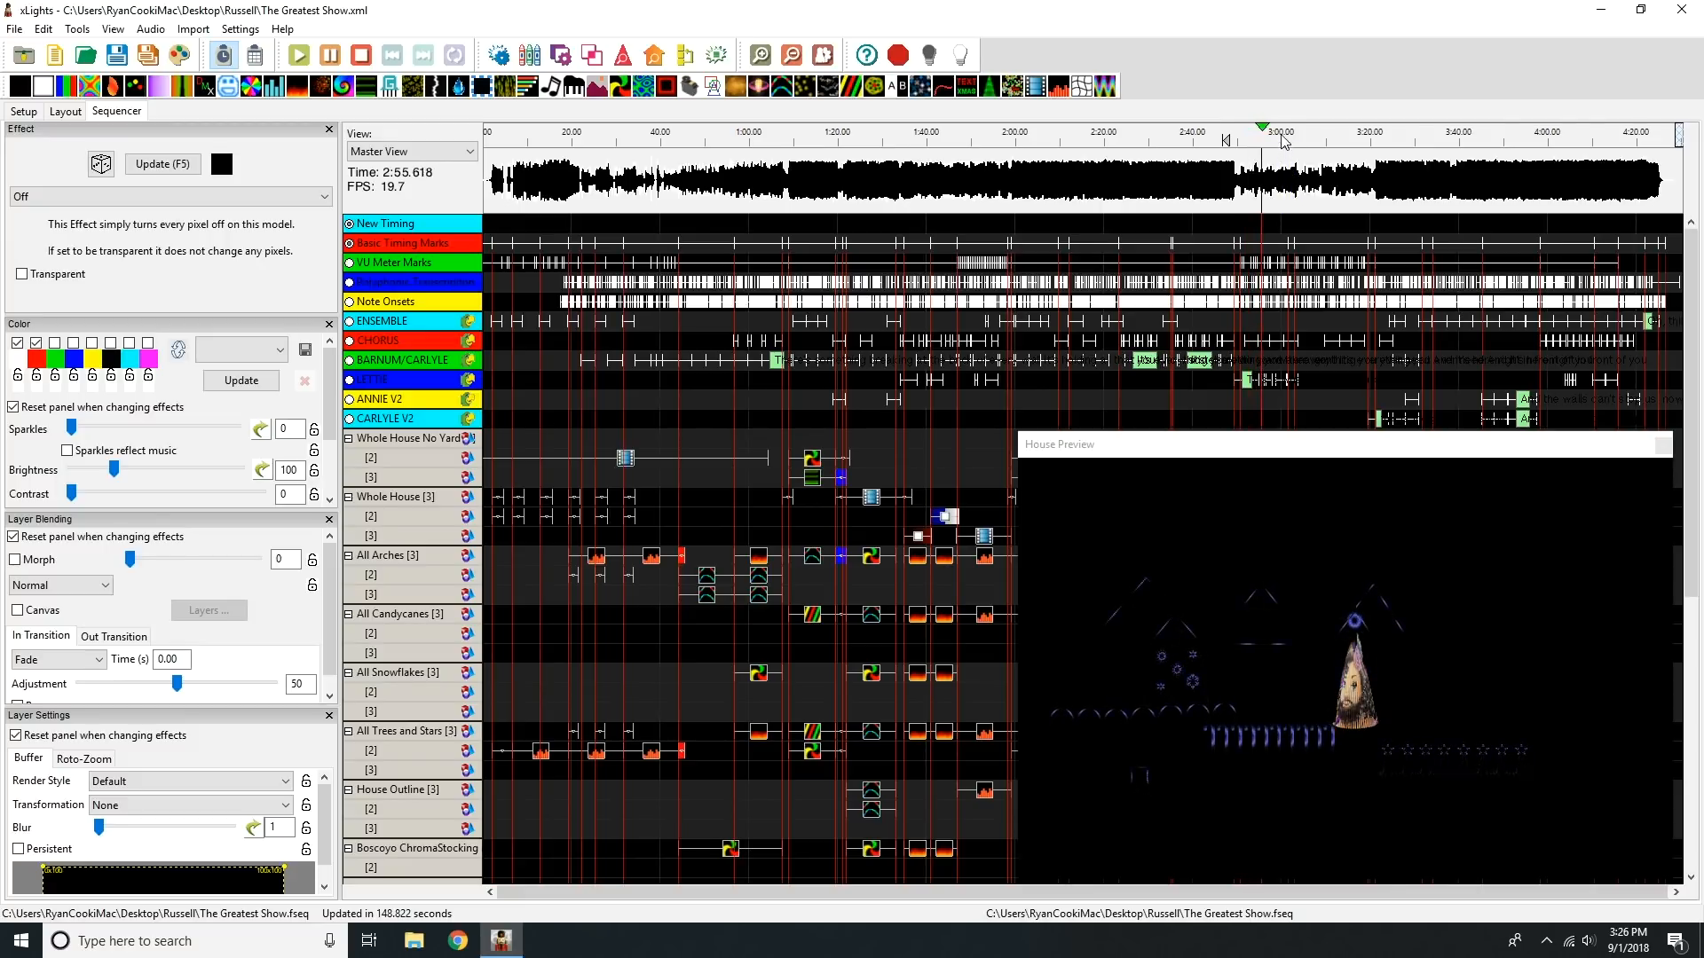
pyautogui.click(361, 56)
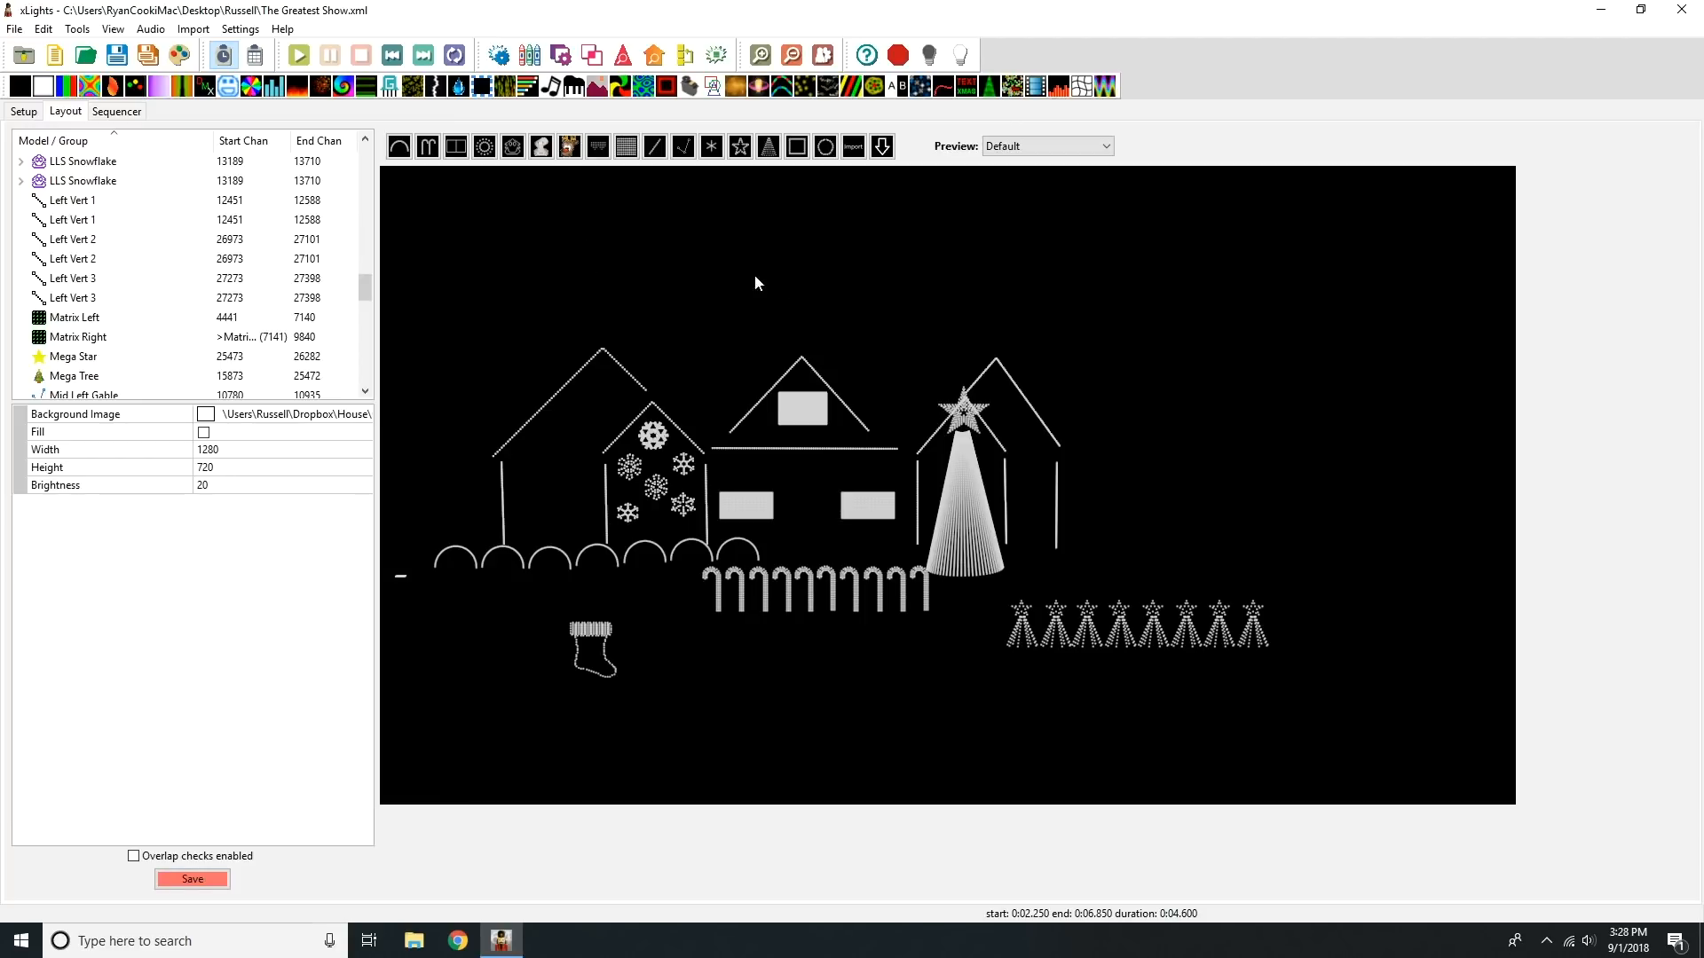
# Step: Examine the Mega Tree's PTBarnum face definition and its mouth image paths in the layout, closing it without changes
pyautogui.click(971, 481)
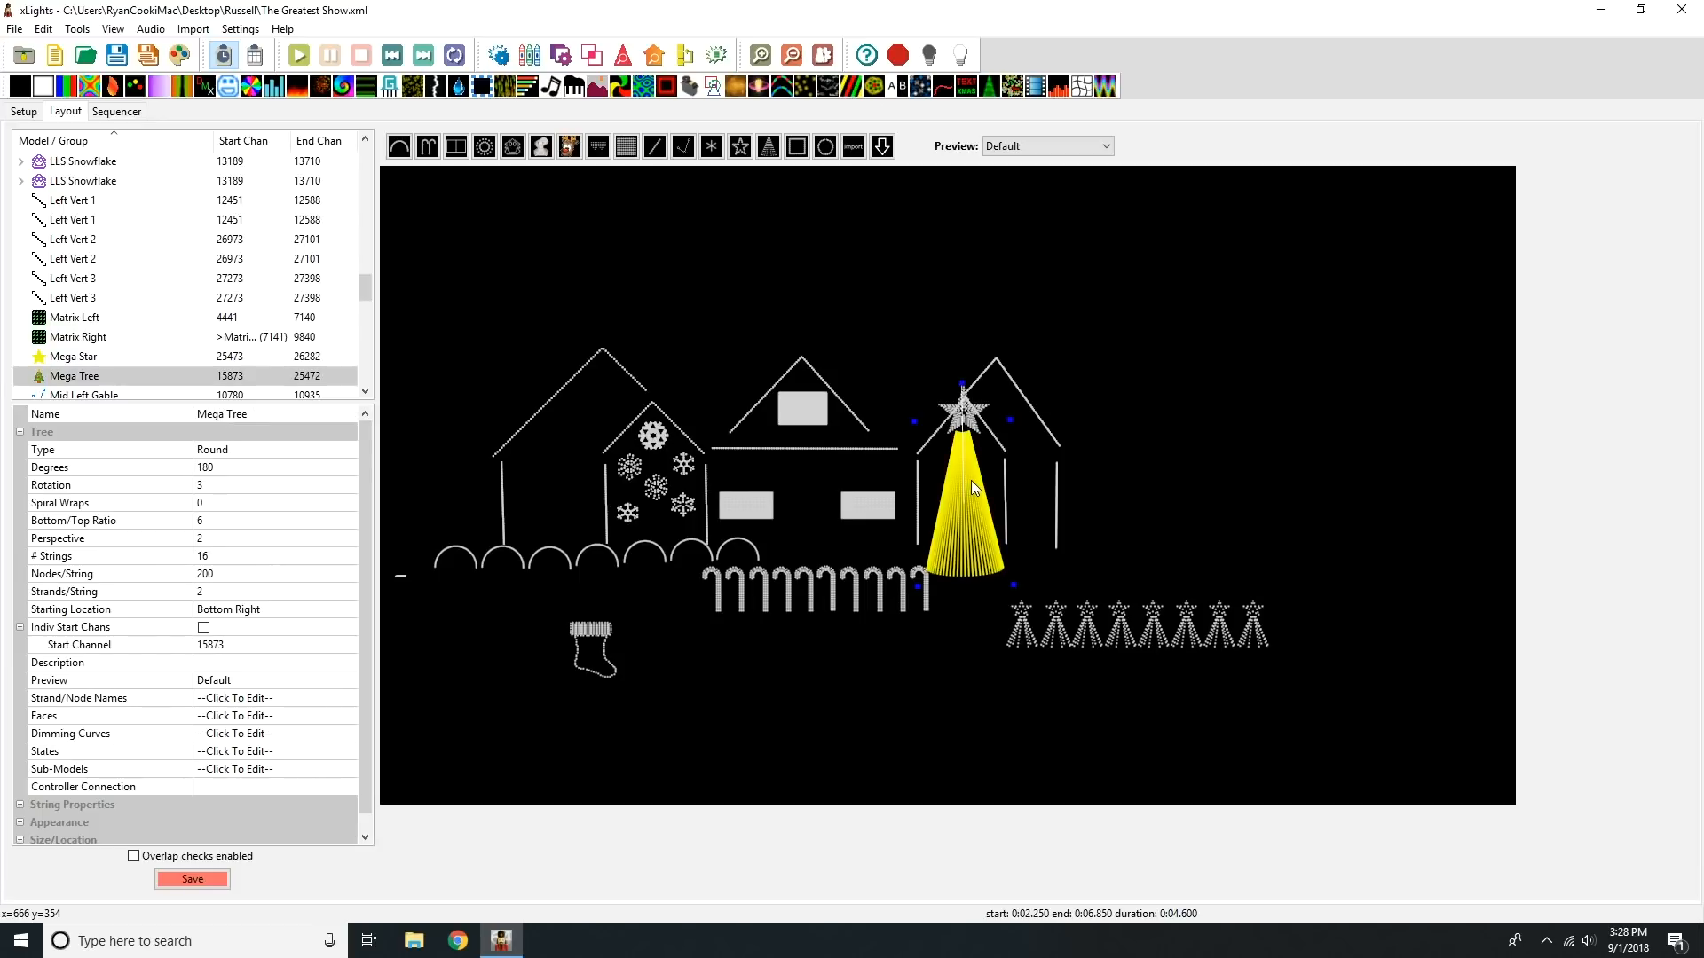
pyautogui.click(299, 719)
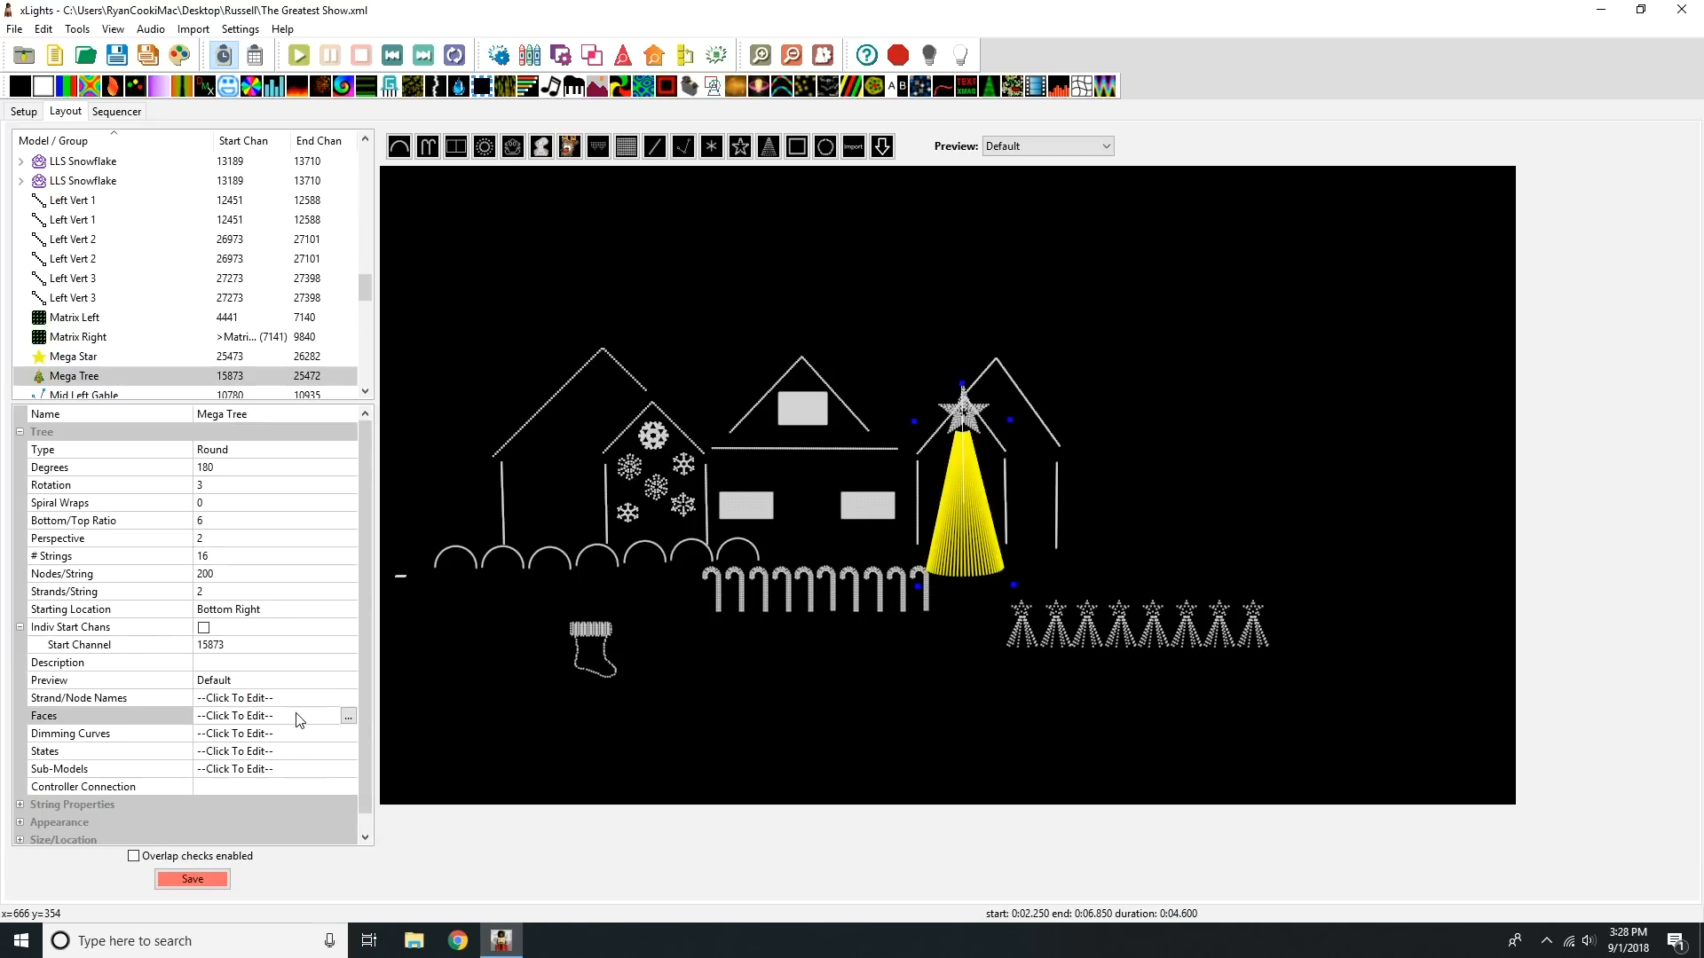
pyautogui.click(347, 717)
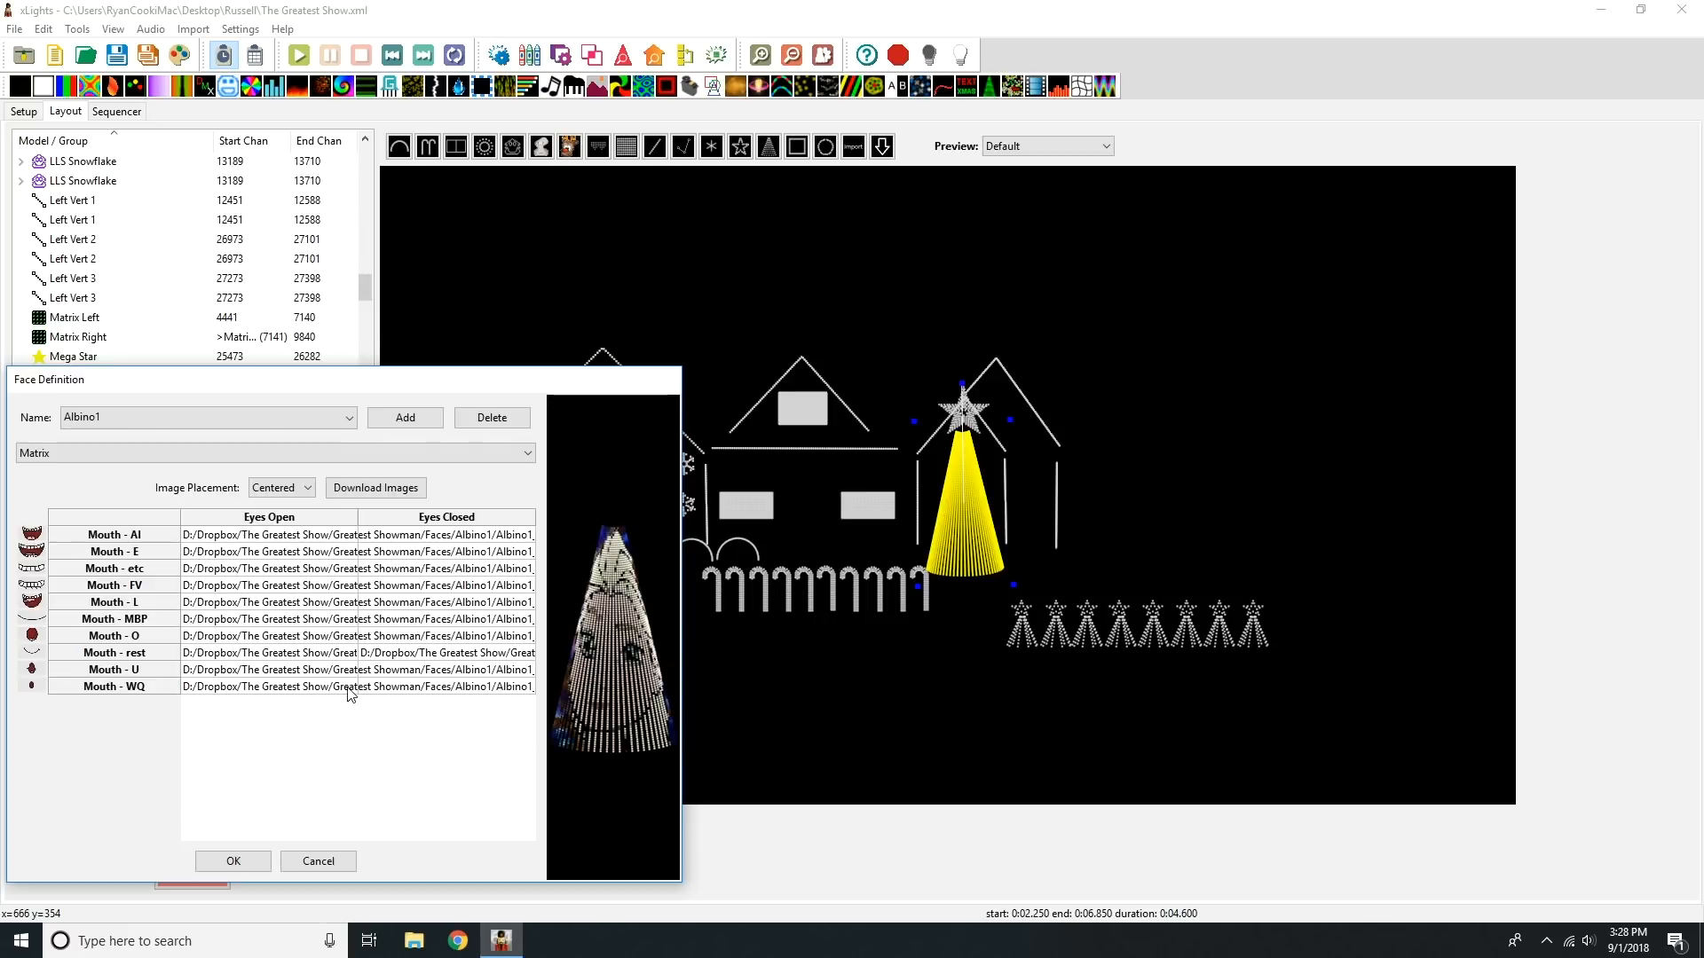
pyautogui.click(210, 419)
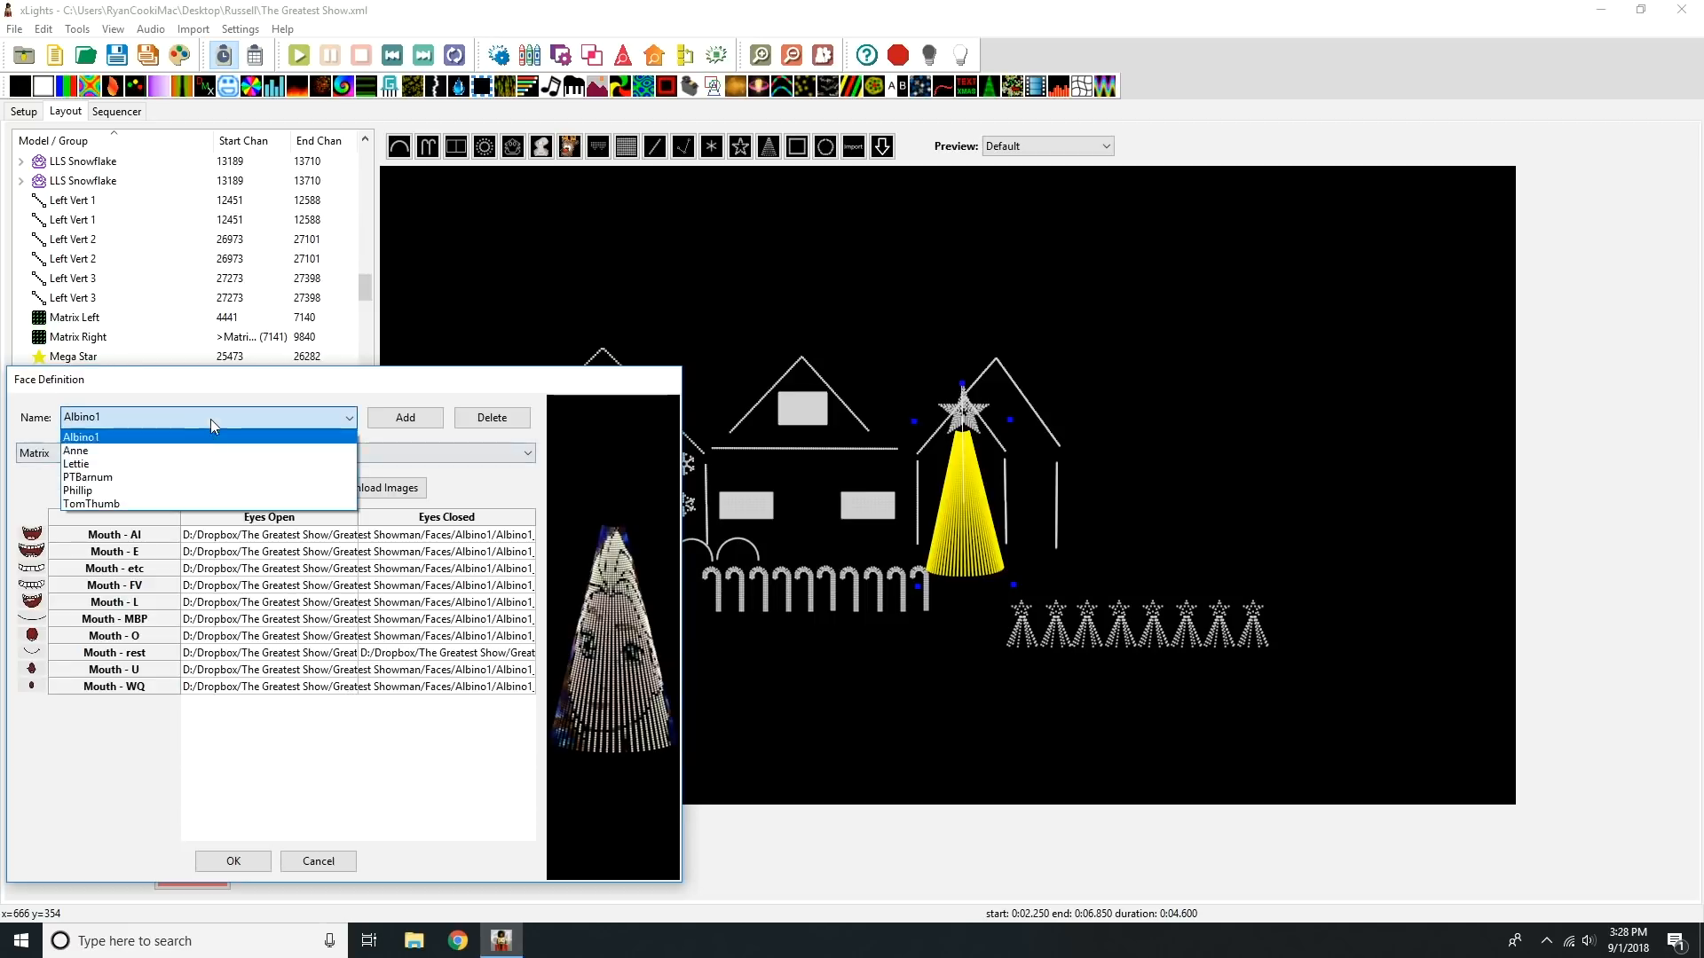
pyautogui.click(210, 486)
pyautogui.click(250, 539)
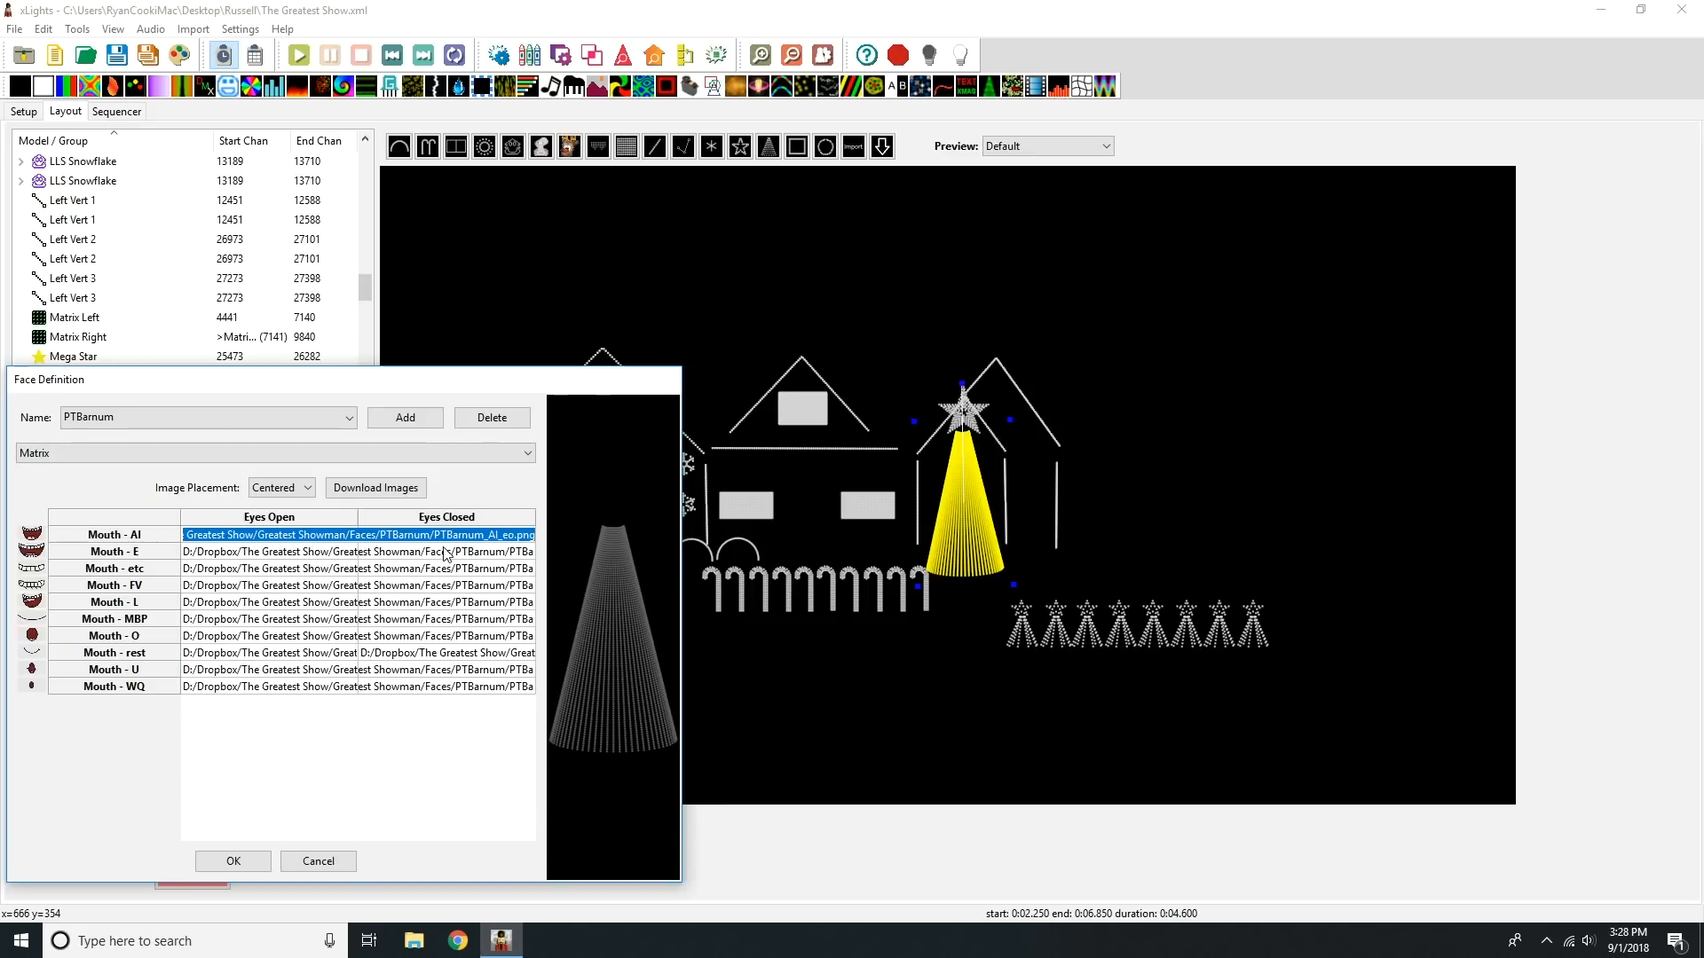
pyautogui.click(429, 728)
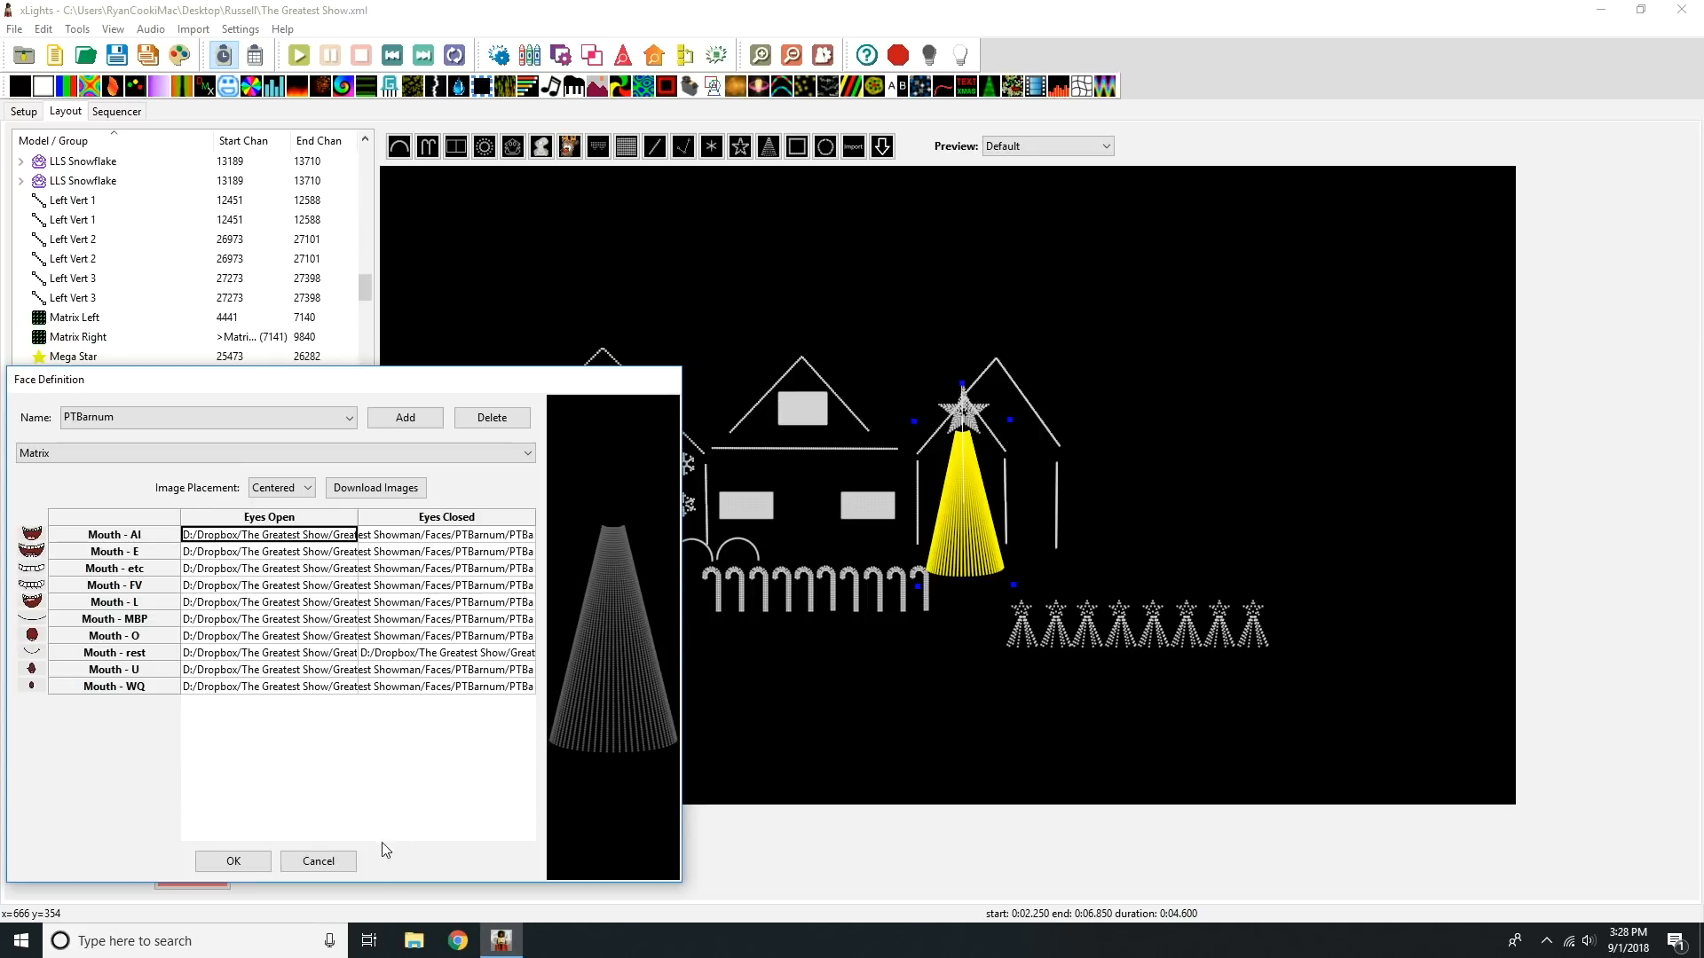
pyautogui.click(335, 862)
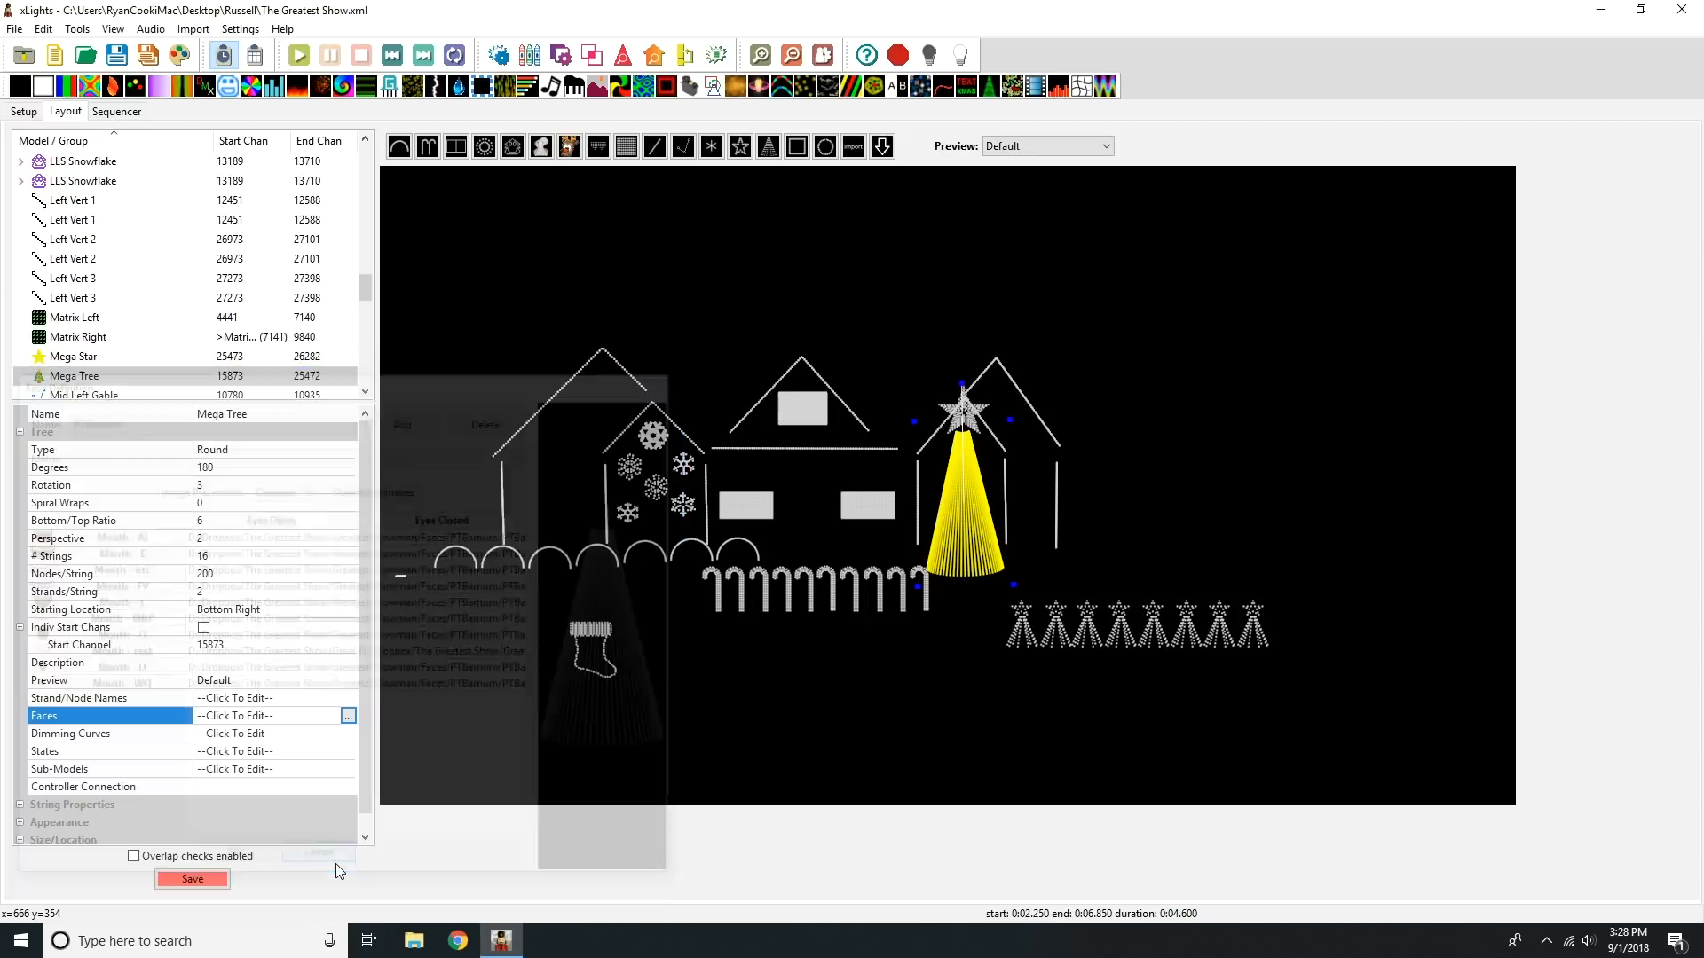
# Step: Return to the sequencer and select the Mega Tree's Faces effect starting at about 0:27 to view its settings
pyautogui.click(125, 112)
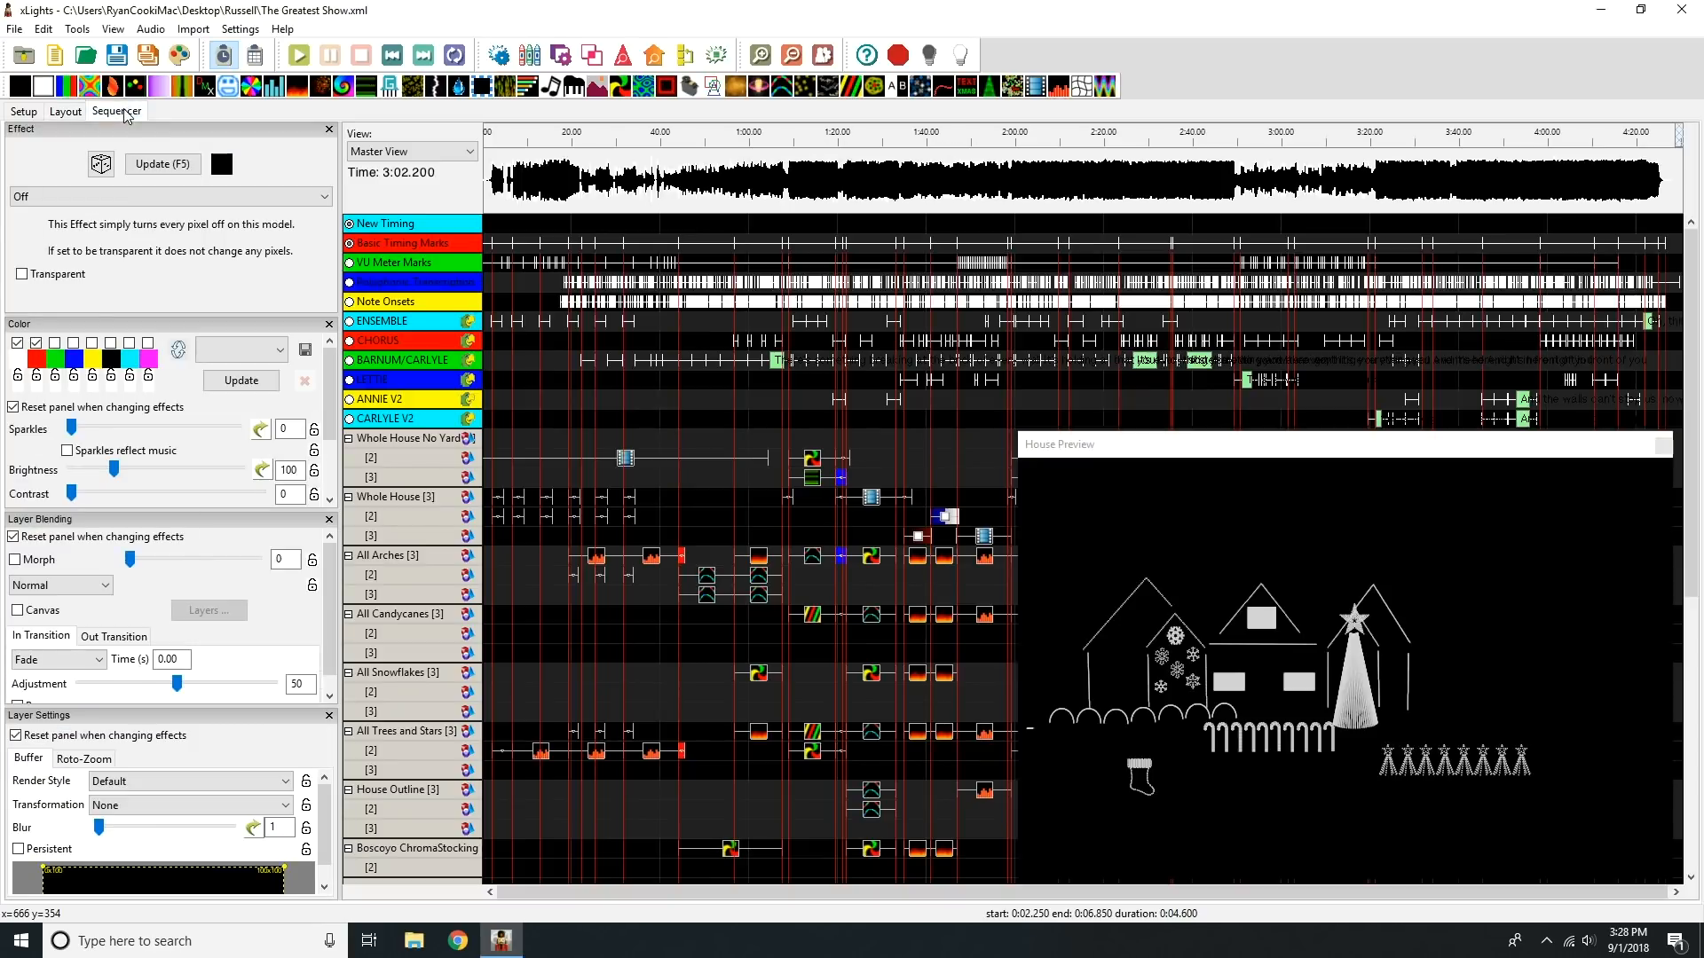
pyautogui.moveTo(1691, 325); pyautogui.dragTo(1702, 658)
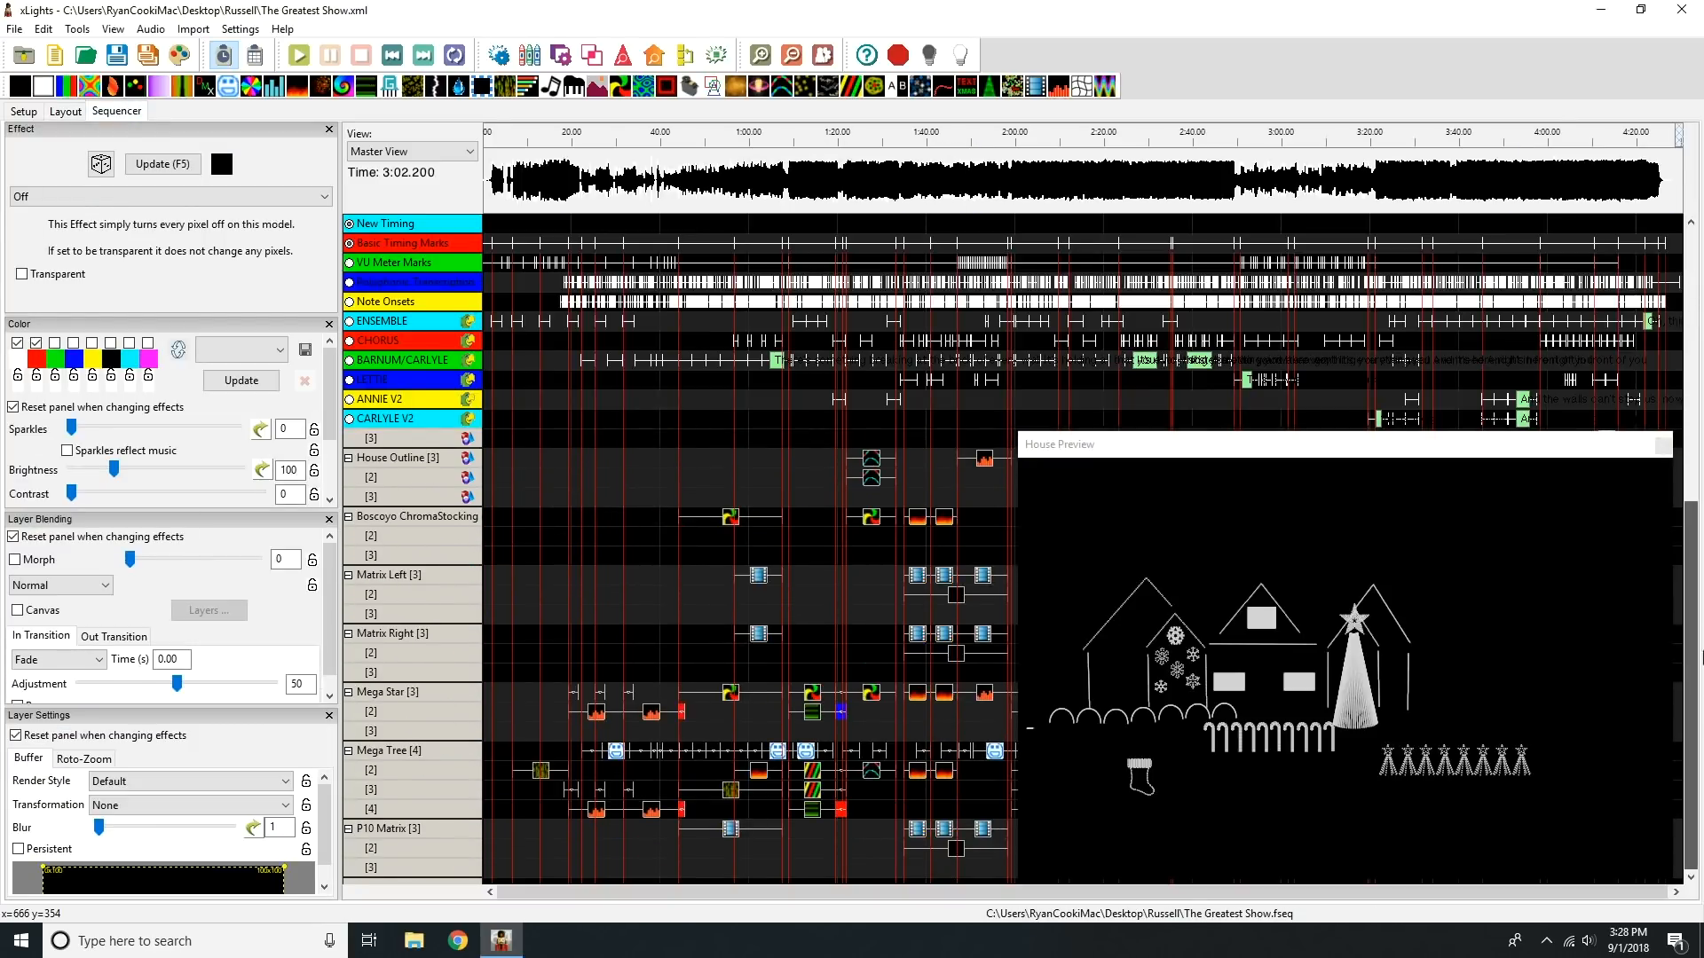
pyautogui.click(622, 753)
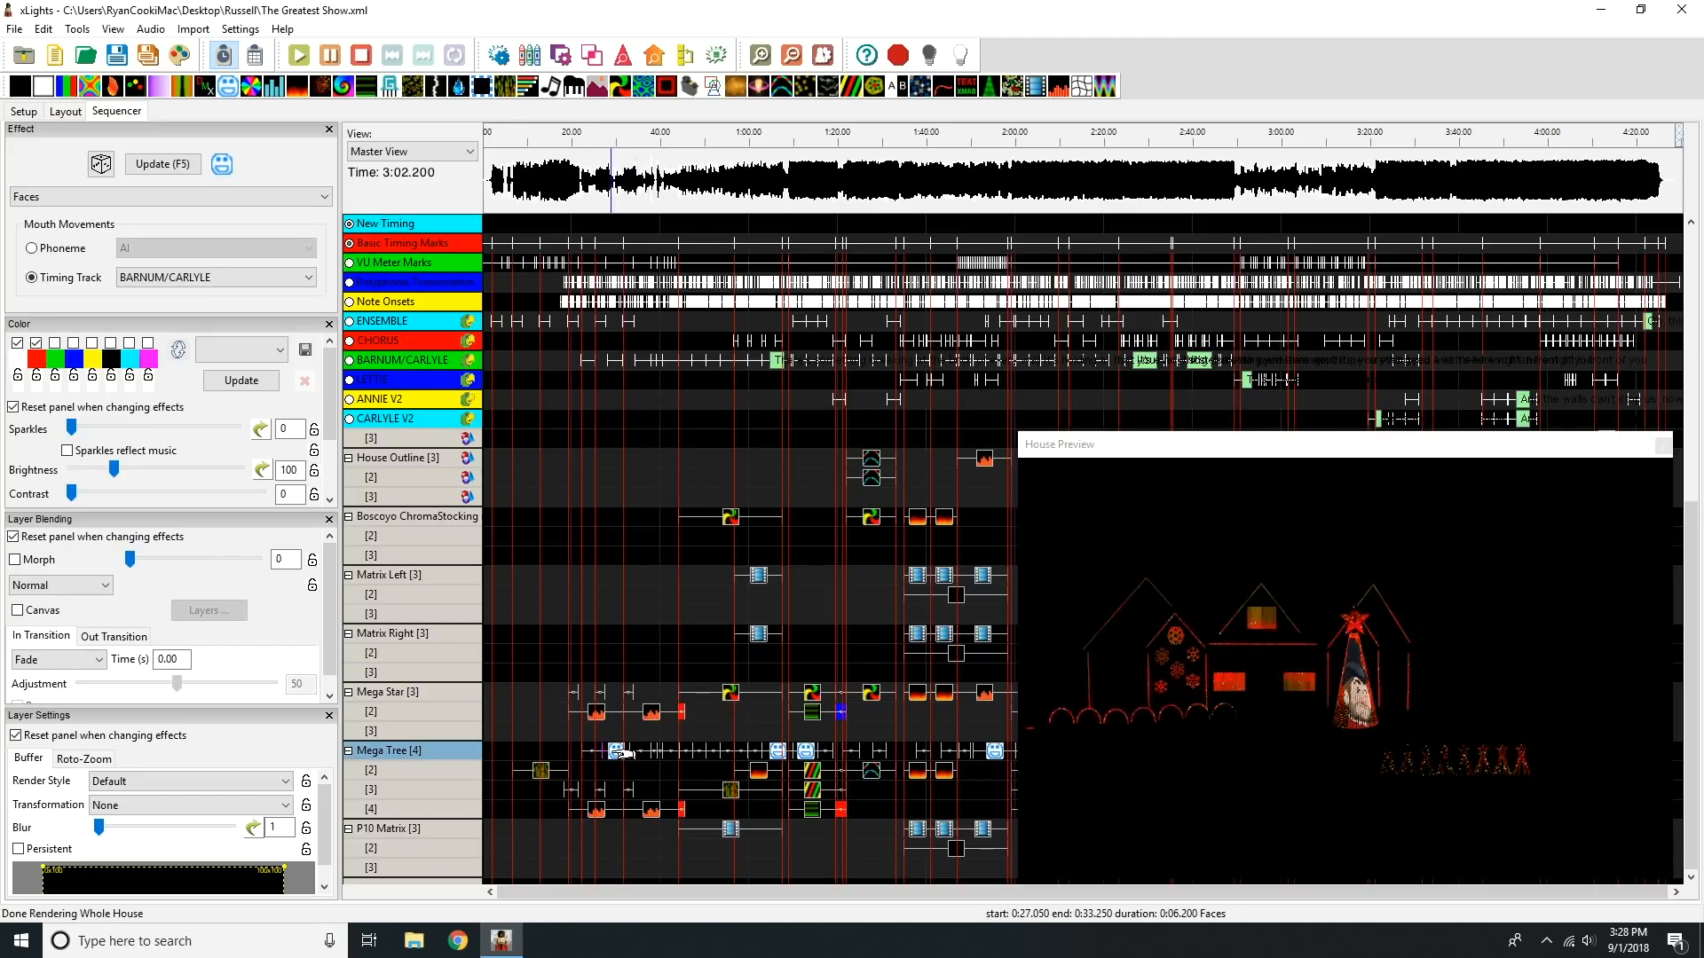